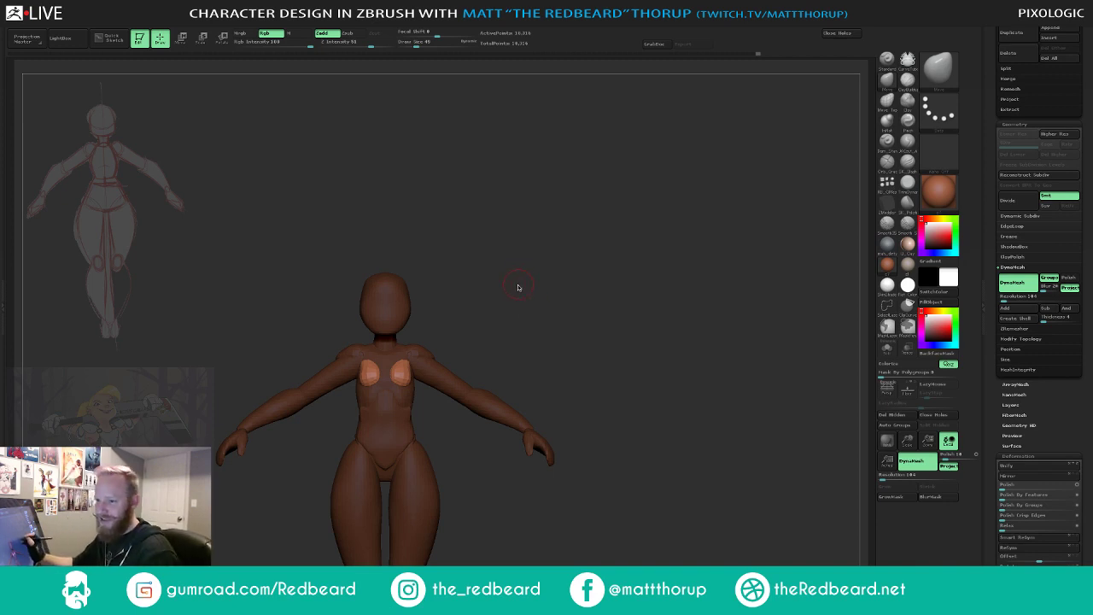
# - Adjust the side profile of the unmasked breast forms with the Move brush
pyautogui.moveTo(519, 293)
pyautogui.mouseDown()
pyautogui.moveTo(527, 305)
pyautogui.moveTo(593, 307)
pyautogui.moveTo(578, 312)
pyautogui.moveTo(570, 341)
pyautogui.mouseUp()
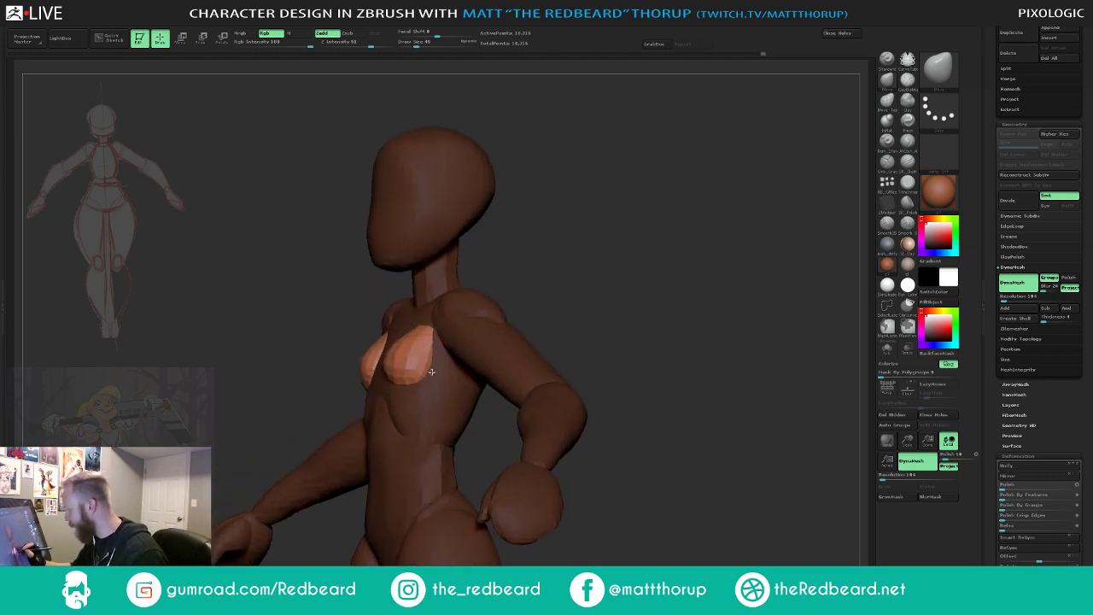
pyautogui.moveTo(567, 278); pyautogui.dragTo(523, 271)
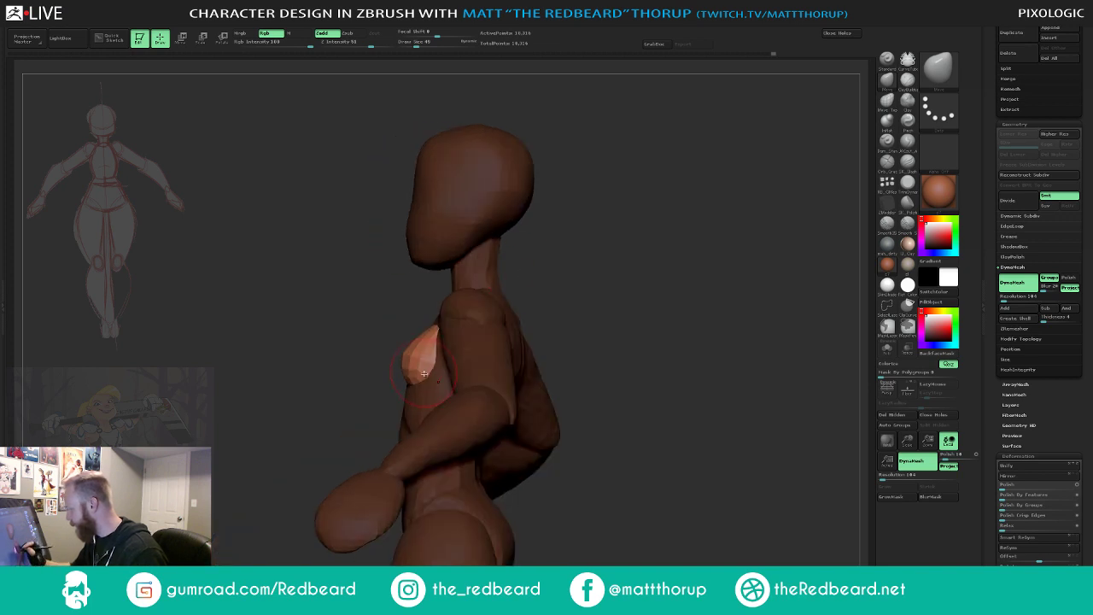
pyautogui.moveTo(589, 298); pyautogui.dragTo(430, 341)
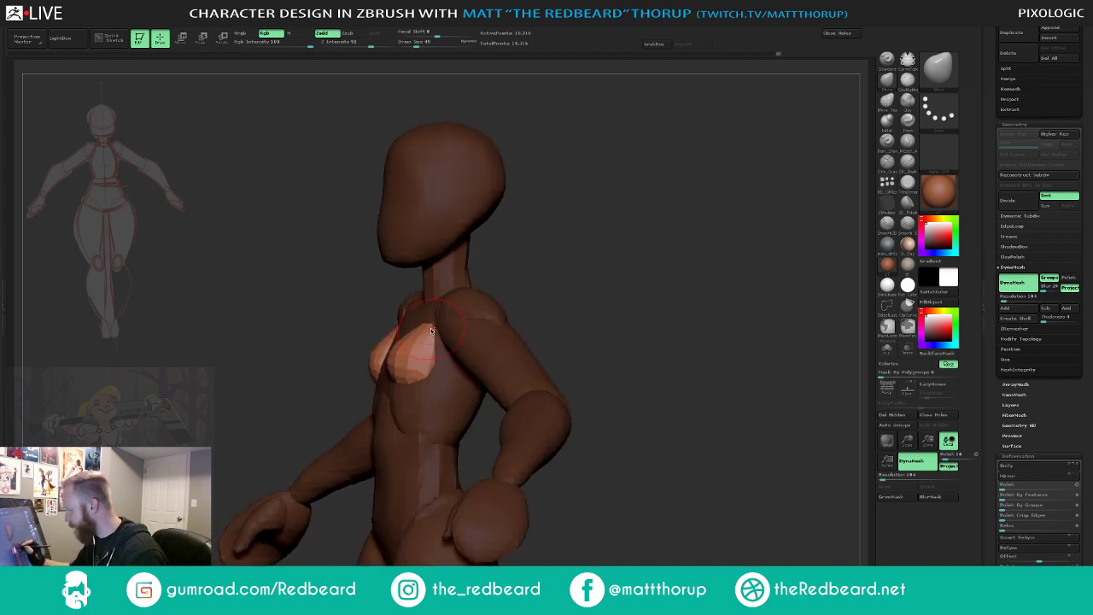
pyautogui.moveTo(568, 291); pyautogui.dragTo(592, 293)
# - Adjust the draw size and reshape the upper edges of the breast forms where they meet the chest
pyautogui.press('s')
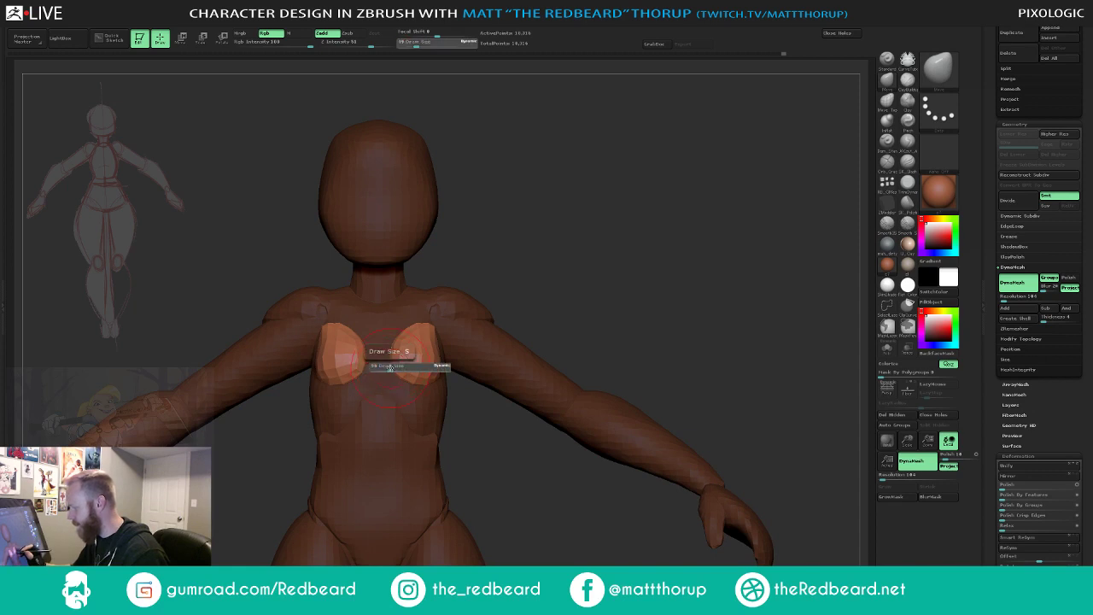
pyautogui.moveTo(389, 365); pyautogui.dragTo(387, 364)
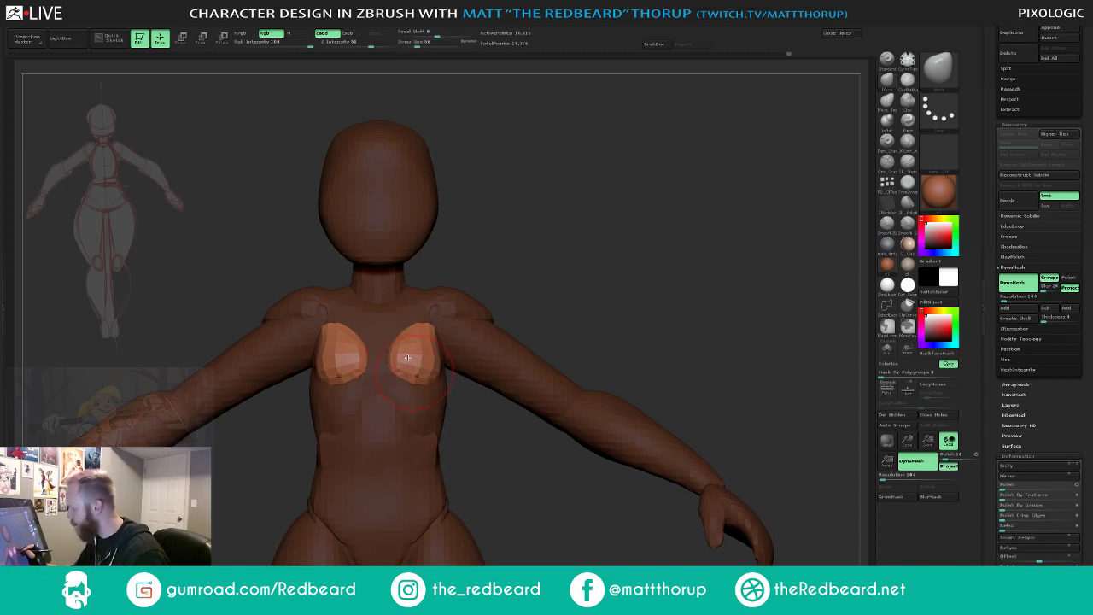
pyautogui.press(']')
pyautogui.moveTo(405, 332); pyautogui.dragTo(413, 325)
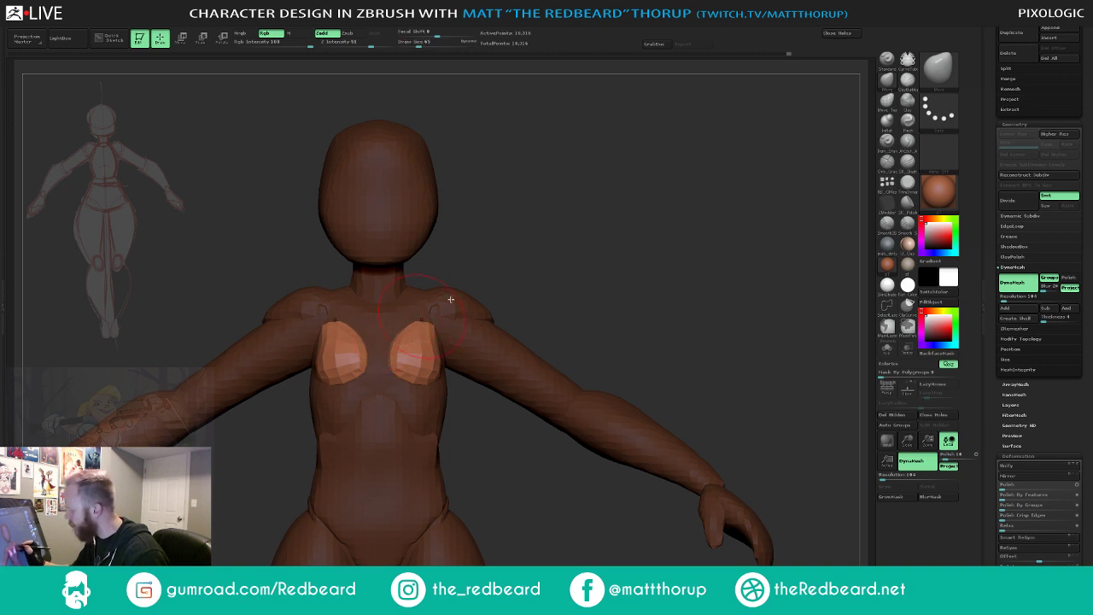
pyautogui.moveTo(551, 286)
pyautogui.mouseDown()
pyautogui.moveTo(468, 288)
pyautogui.moveTo(423, 325)
pyautogui.mouseUp()
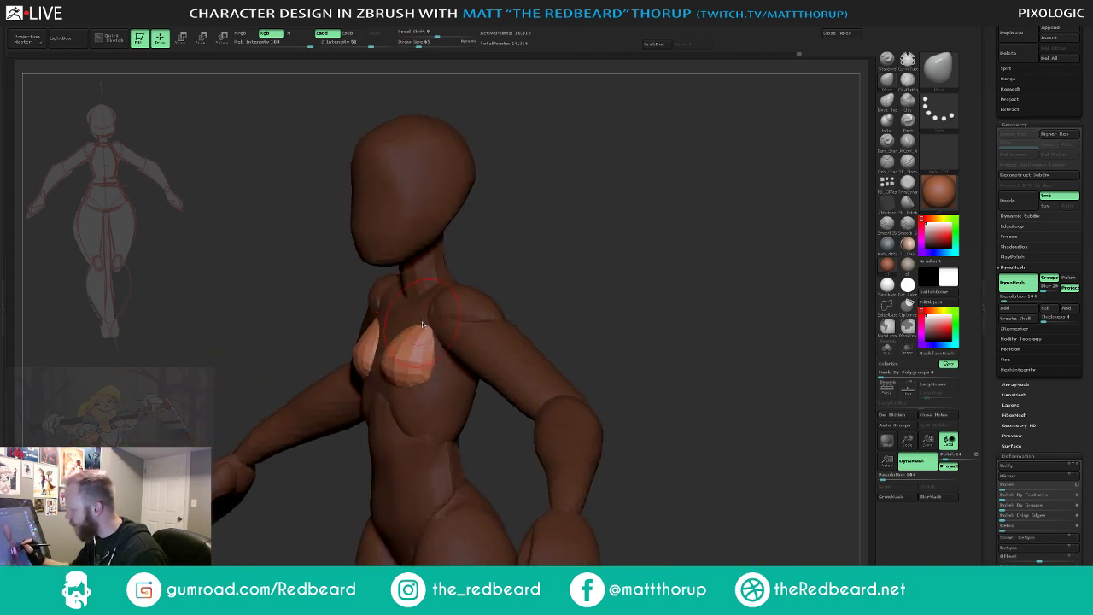
pyautogui.moveTo(554, 277); pyautogui.dragTo(518, 290)
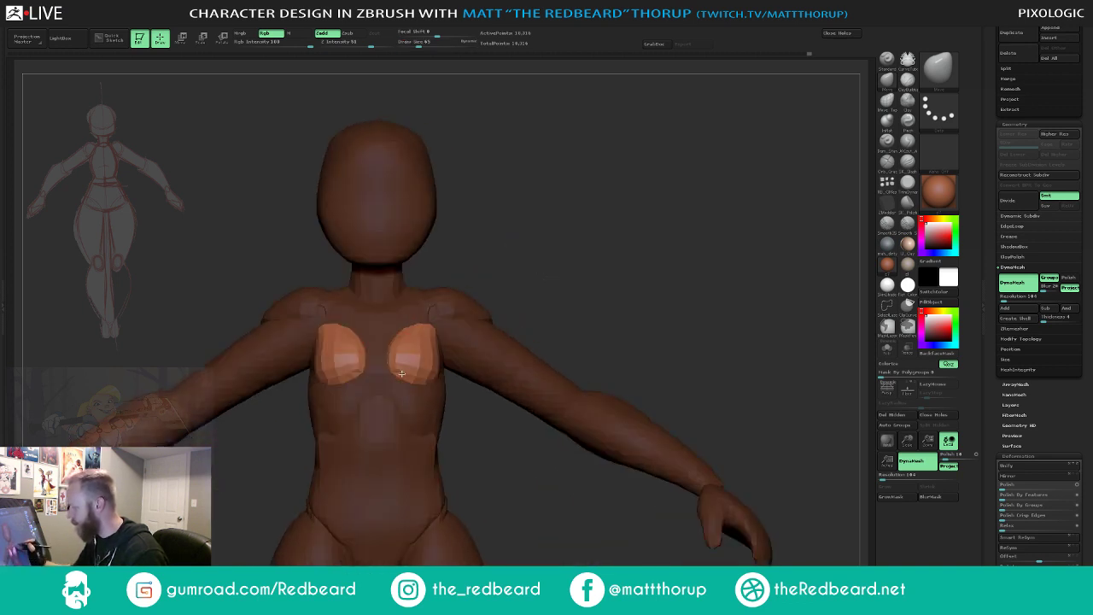
# - Refine the contours of the breast forms with a smaller Move brush, working from front and side
pyautogui.press('[')
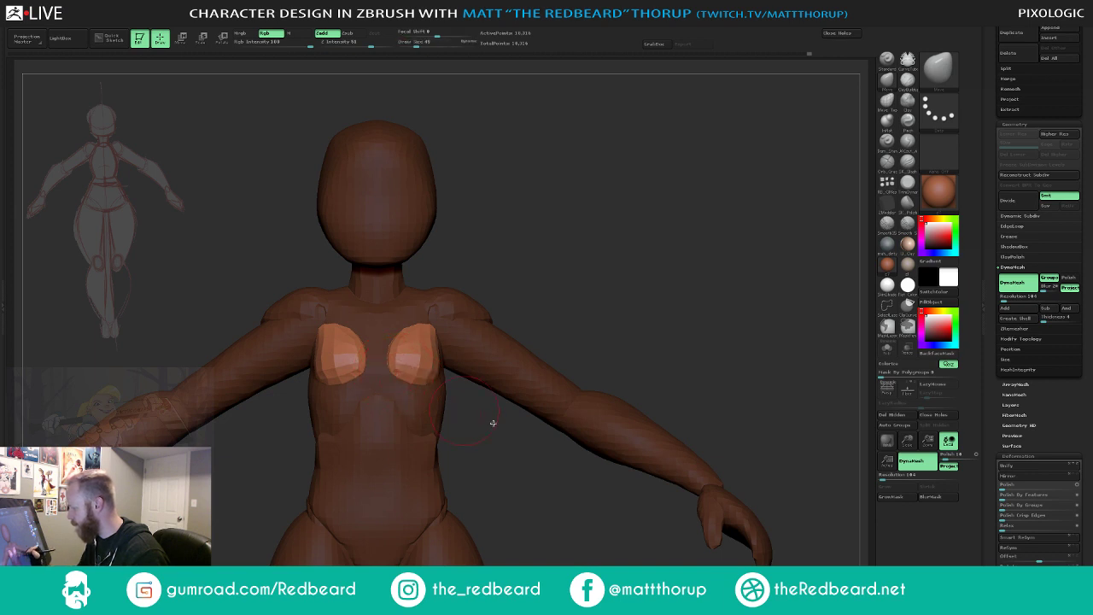
pyautogui.moveTo(493, 423); pyautogui.dragTo(422, 361)
pyautogui.press('s')
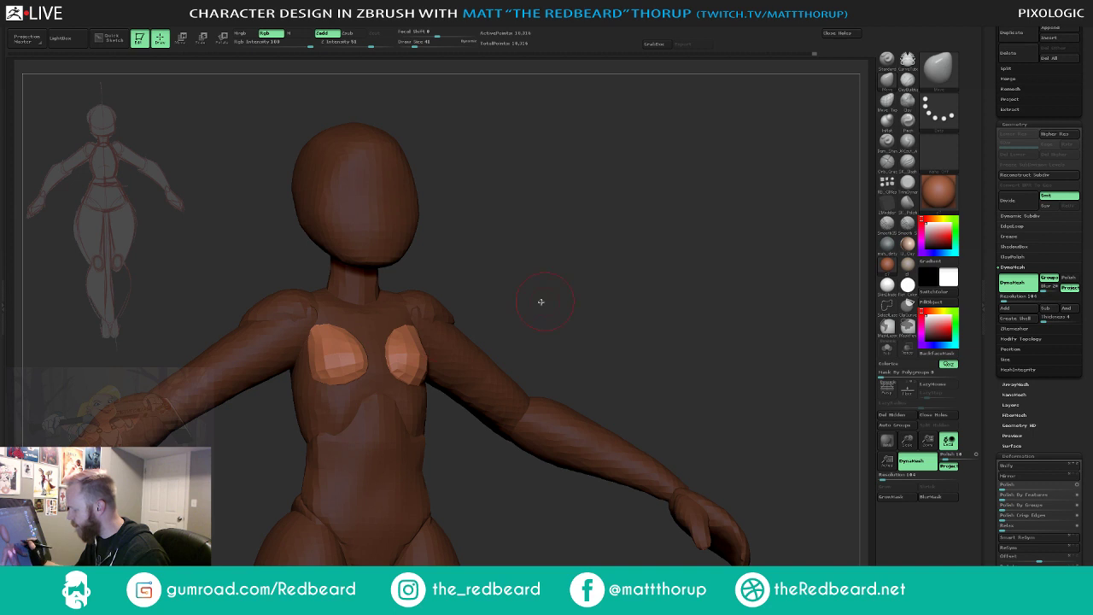
pyautogui.moveTo(541, 301); pyautogui.dragTo(427, 374)
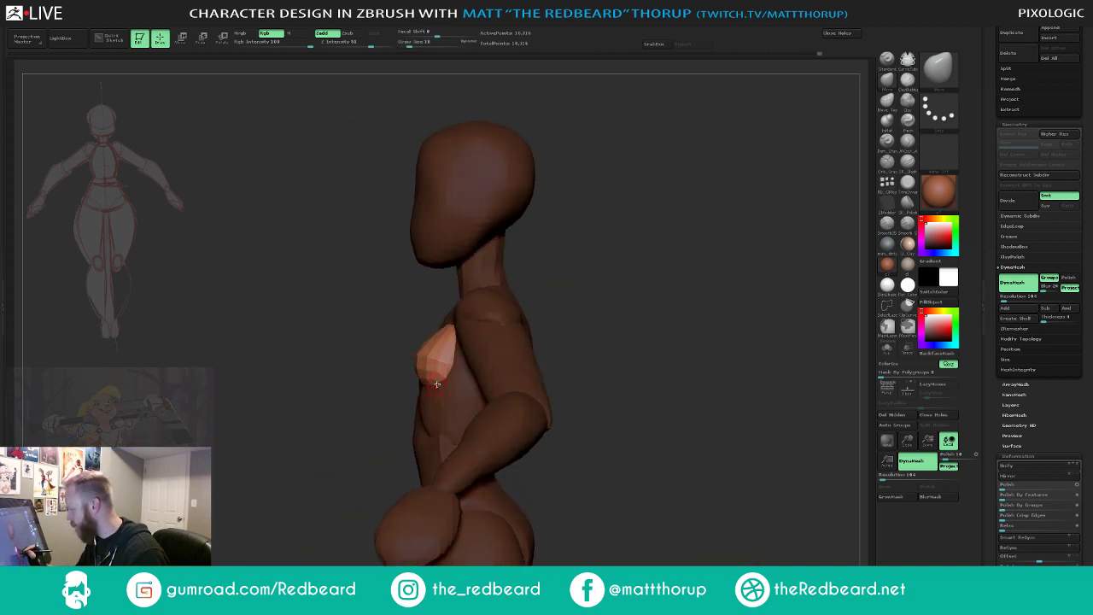
pyautogui.moveTo(571, 349); pyautogui.dragTo(711, 345)
pyautogui.keyDown('alt'); pyautogui.moveTo(544, 283); pyautogui.dragTo(635, 265); pyautogui.keyUp('alt')
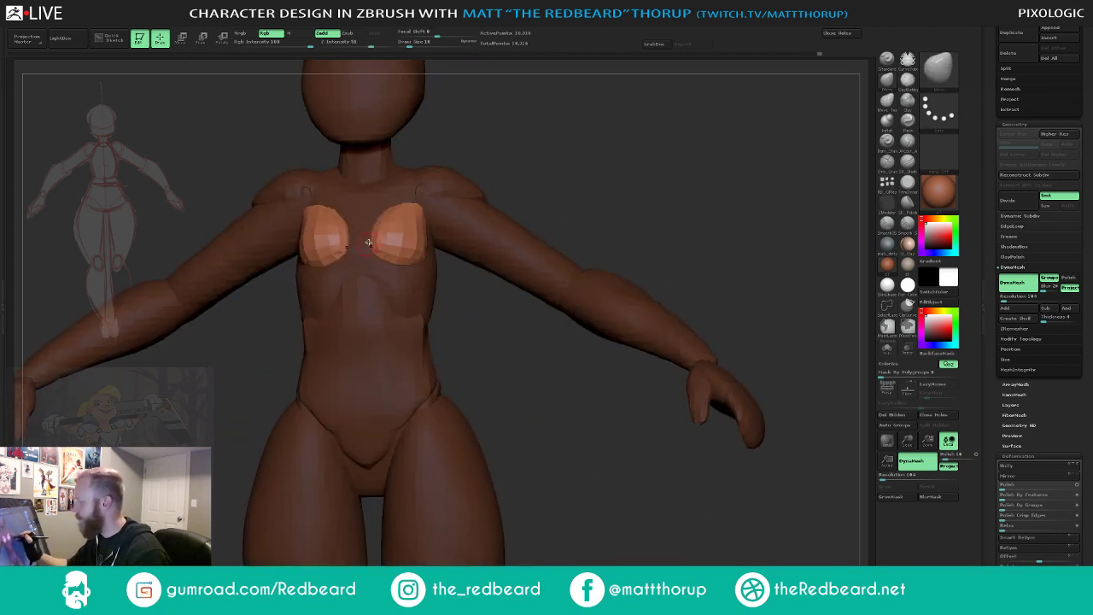
# - Check the torso from several angles and clear the mask from the figure
pyautogui.moveTo(530, 173); pyautogui.dragTo(535, 174)
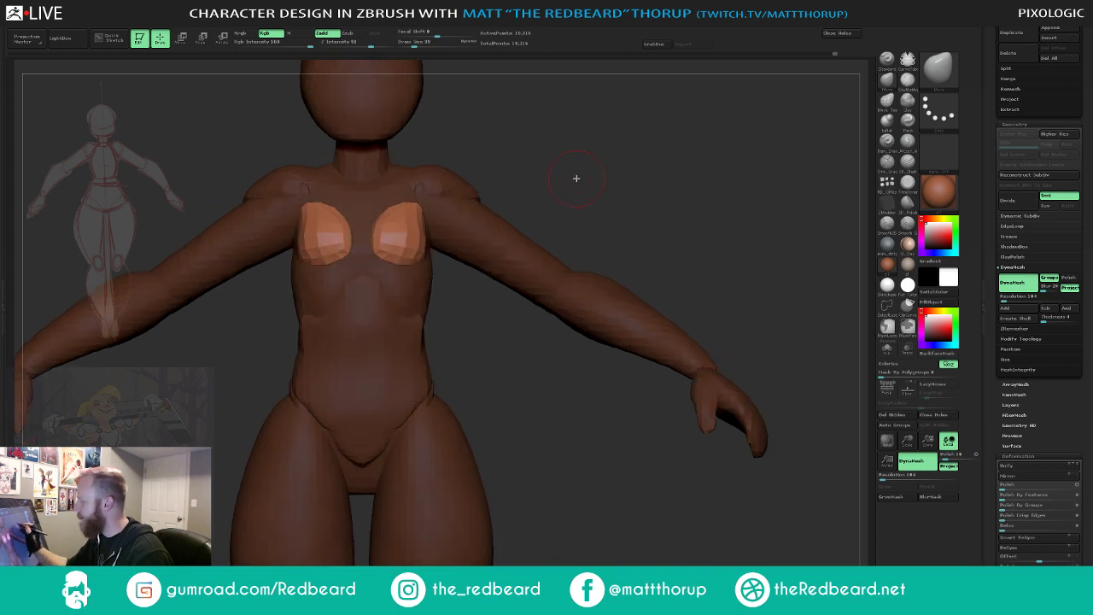
pyautogui.keyDown('alt'); pyautogui.moveTo(550, 171); pyautogui.dragTo(584, 203); pyautogui.keyUp('alt')
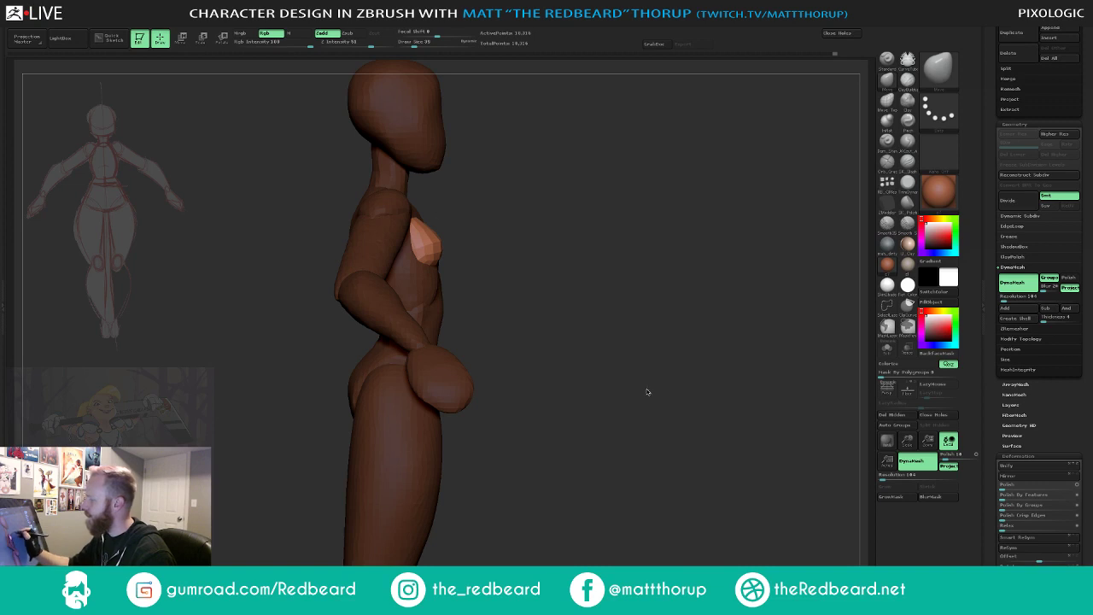
pyautogui.moveTo(647, 392); pyautogui.dragTo(593, 437)
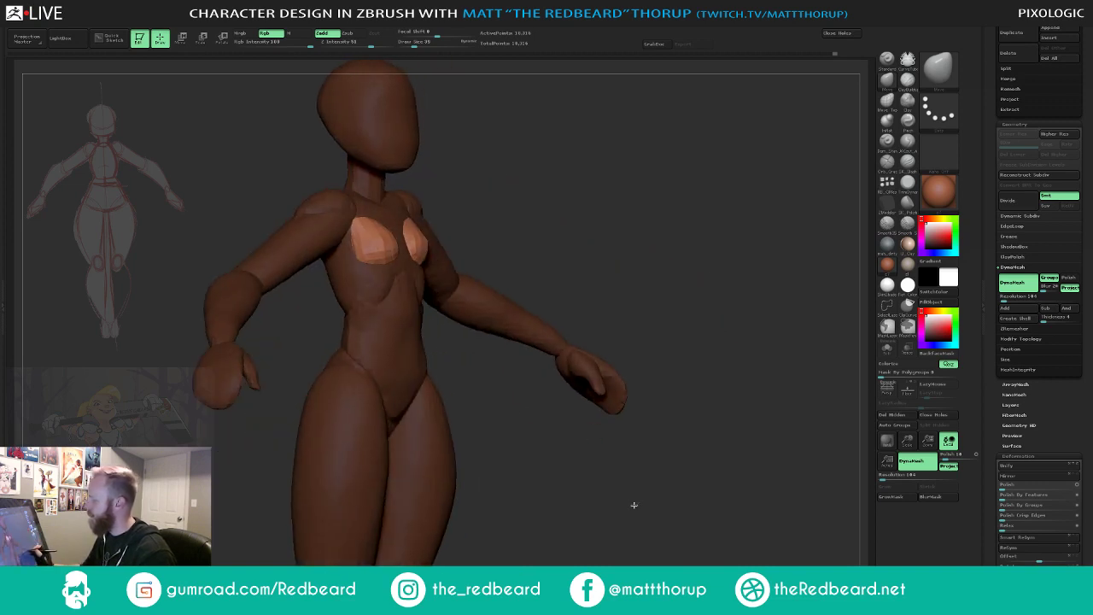
pyautogui.keyDown('shift'); pyautogui.moveTo(616, 501); pyautogui.dragTo(391, 389); pyautogui.keyUp('shift')
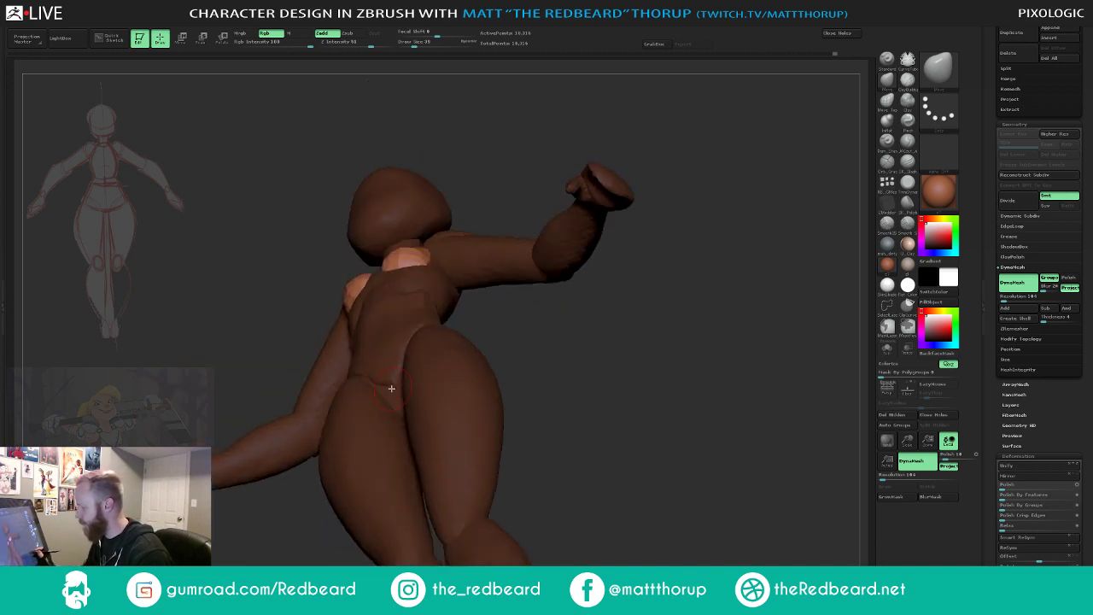
pyautogui.keyDown('ctrl'); pyautogui.click(567, 347); pyautogui.keyUp('ctrl')
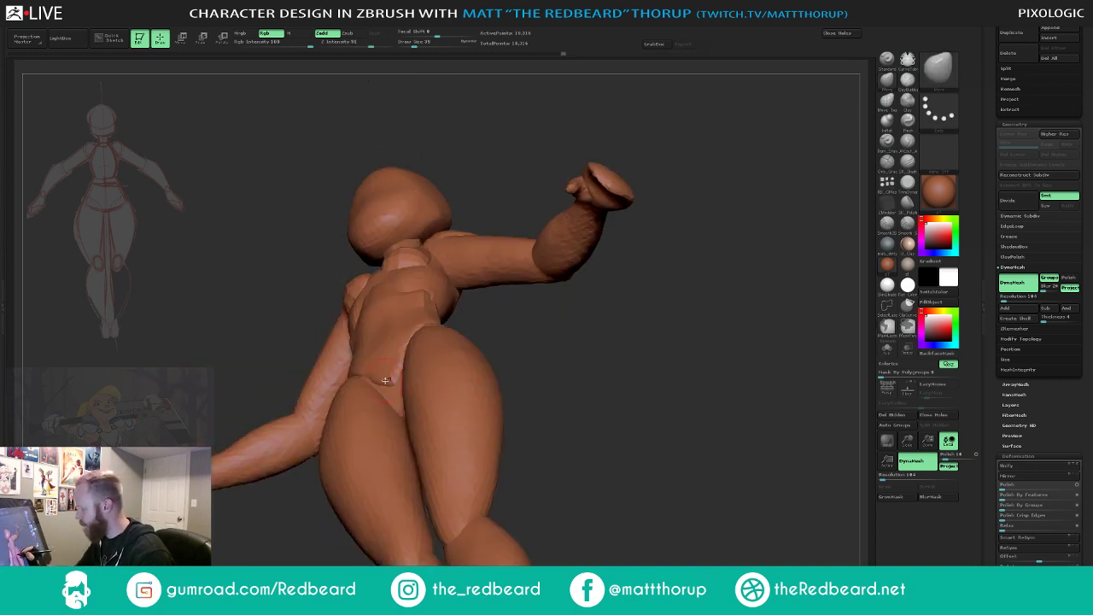
# - Isolate the pelvis polygroup and mask the rest of the figure so only the pelvis stays editable
pyautogui.keyDown('ctrl'); pyautogui.keyDown('shift'); pyautogui.click(575, 418); pyautogui.keyUp('shift'); pyautogui.keyUp('ctrl')
pyautogui.moveTo(576, 417); pyautogui.dragTo(601, 468)
pyautogui.keyDown('ctrl'); pyautogui.keyDown('shift'); pyautogui.click(395, 403); pyautogui.keyUp('shift'); pyautogui.keyUp('ctrl')
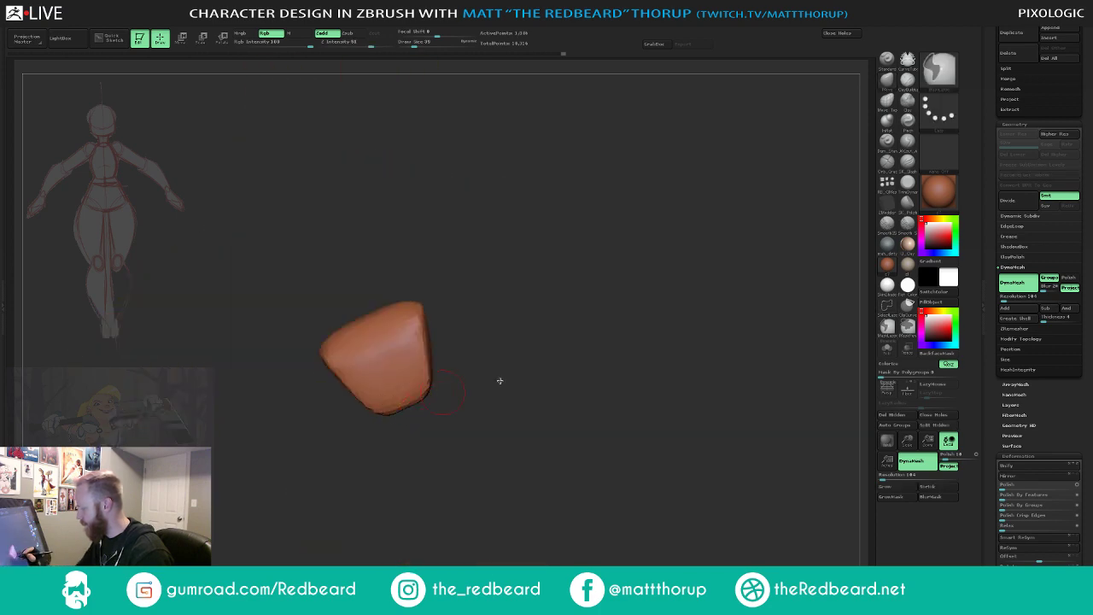
pyautogui.moveTo(551, 383); pyautogui.dragTo(547, 435)
pyautogui.keyDown('ctrl'); pyautogui.keyDown('shift'); pyautogui.click(598, 464); pyautogui.keyUp('shift'); pyautogui.keyUp('ctrl')
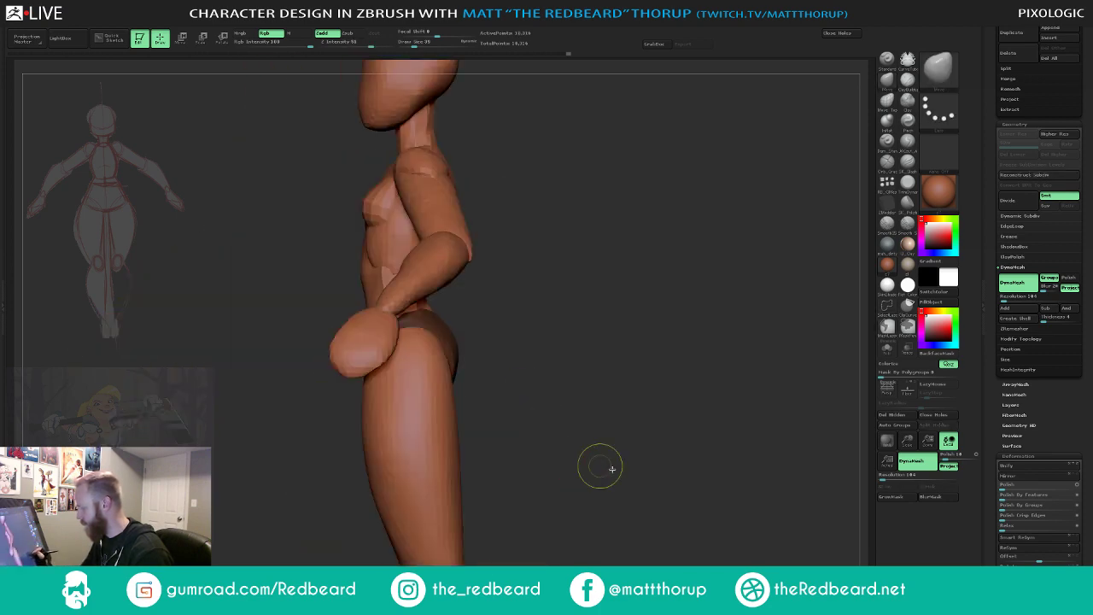
pyautogui.moveTo(622, 484)
pyautogui.mouseDown()
pyautogui.moveTo(595, 476)
pyautogui.moveTo(586, 371)
pyautogui.moveTo(600, 364)
pyautogui.mouseUp()
# - Reshape the crotch and the back contour of the pelvis with the Move brush, enlarging the brush for the rear
pyautogui.moveTo(419, 405); pyautogui.dragTo(402, 407)
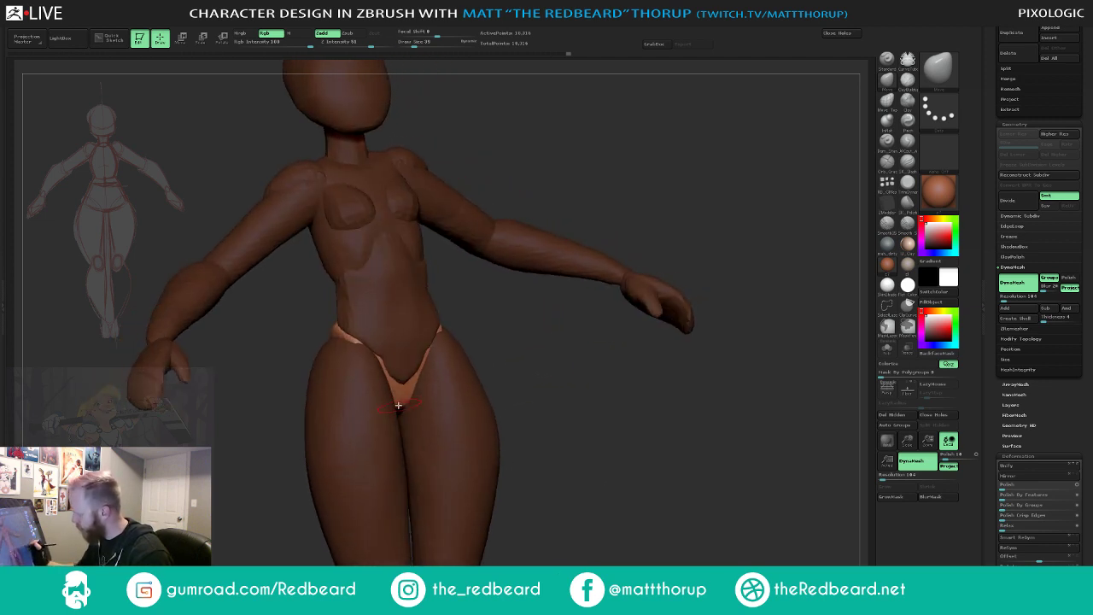
pyautogui.moveTo(537, 380)
pyautogui.mouseDown()
pyautogui.moveTo(478, 380)
pyautogui.moveTo(598, 357)
pyautogui.moveTo(464, 349)
pyautogui.mouseUp()
pyautogui.moveTo(625, 364); pyautogui.dragTo(560, 355)
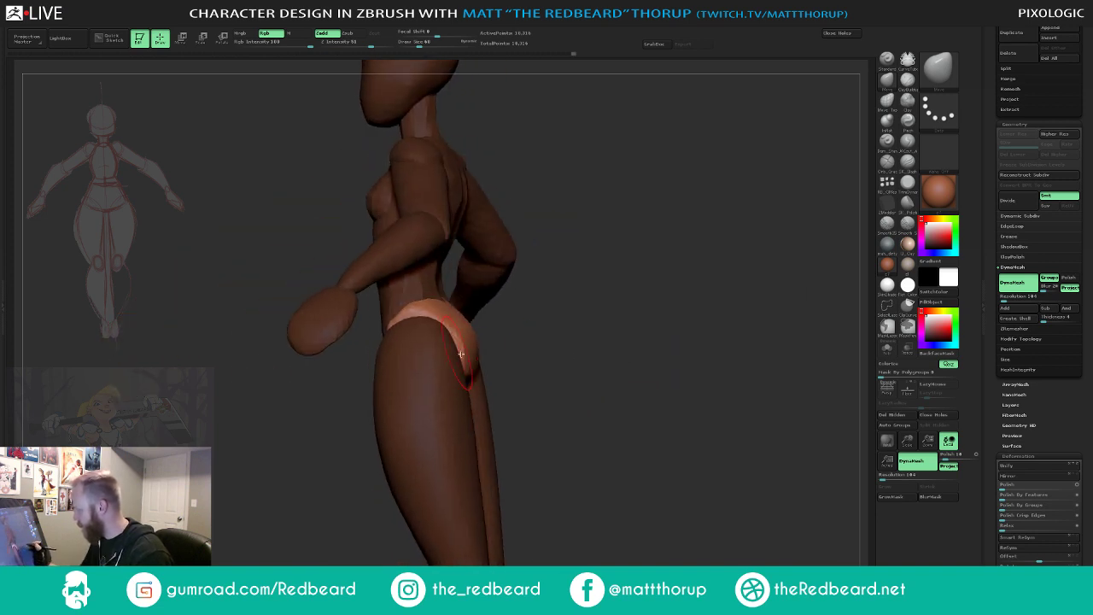
pyautogui.press('s')
pyautogui.moveTo(462, 354)
pyautogui.mouseDown()
pyautogui.moveTo(469, 358)
pyautogui.moveTo(454, 366)
pyautogui.mouseUp()
pyautogui.press('s')
pyautogui.moveTo(554, 359); pyautogui.dragTo(424, 366)
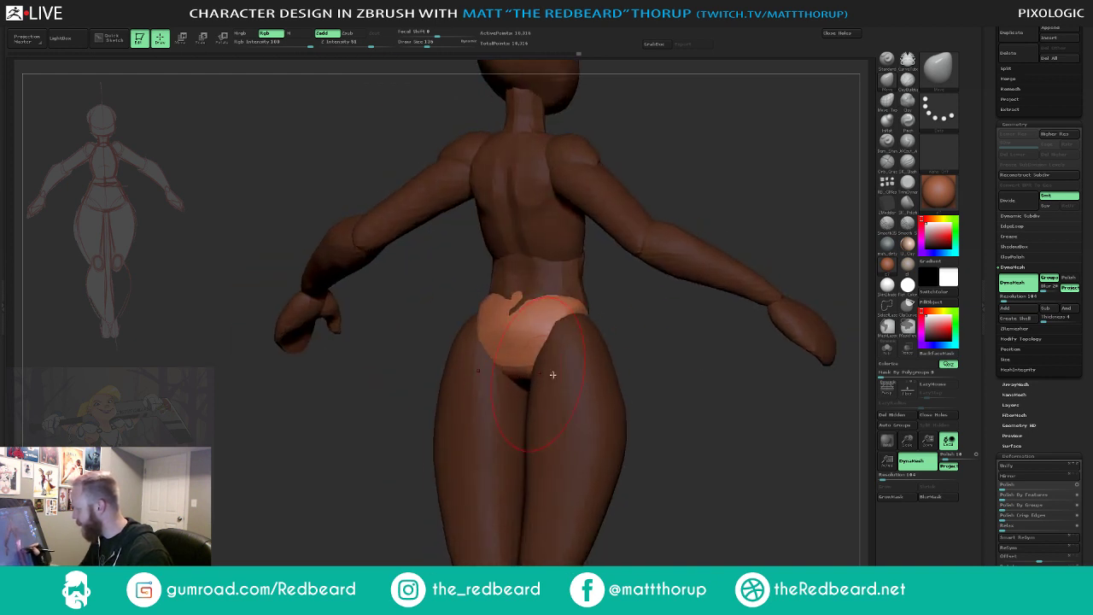
pyautogui.moveTo(674, 410); pyautogui.dragTo(661, 461)
# - Insert a mirrored pair of spheres at the back of the pelvis for the buttocks and place a Move transpose line on them
pyautogui.click(888, 181)
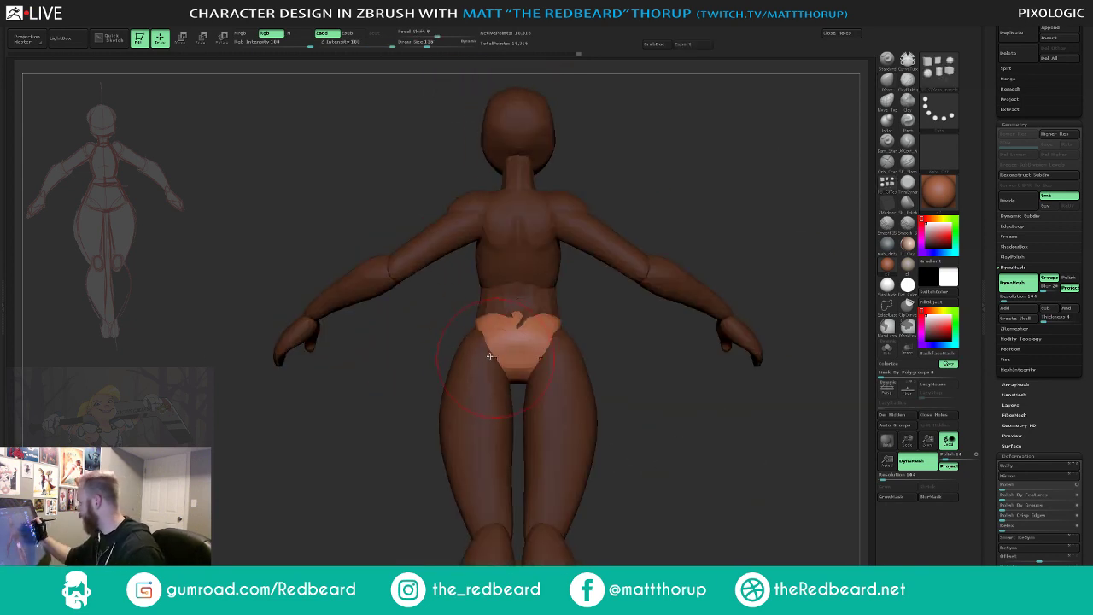
pyautogui.moveTo(485, 352); pyautogui.dragTo(486, 391)
pyautogui.moveTo(693, 470)
pyautogui.keyDown('alt'); pyautogui.mouseDown()
pyautogui.moveTo(671, 464)
pyautogui.moveTo(723, 463)
pyautogui.moveTo(688, 454)
pyautogui.mouseUp(); pyautogui.keyUp('alt')
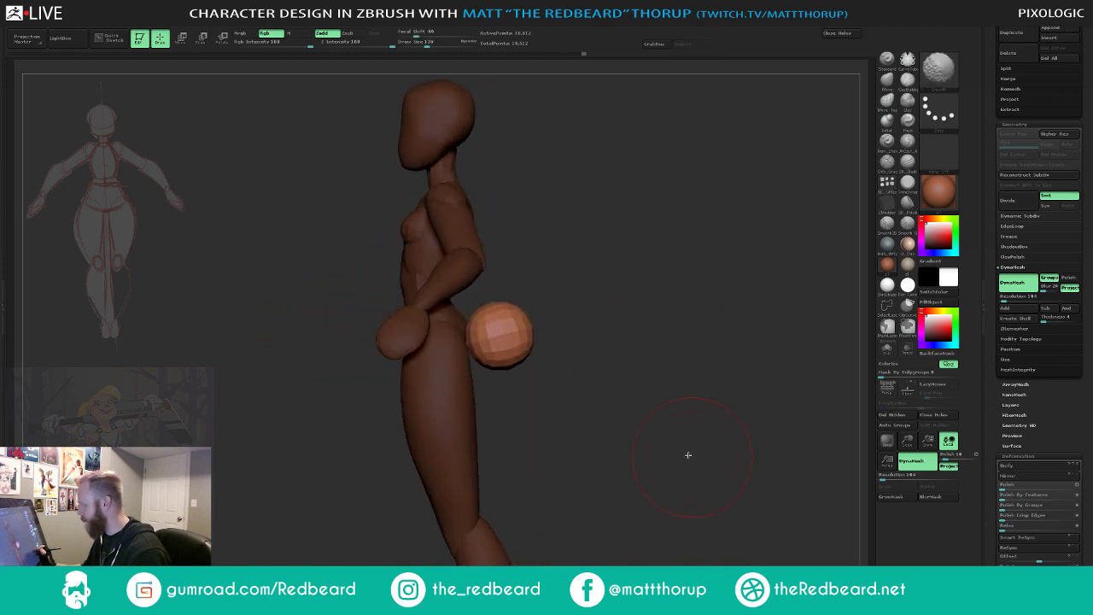
pyautogui.press('w')
pyautogui.moveTo(495, 333); pyautogui.dragTo(651, 267)
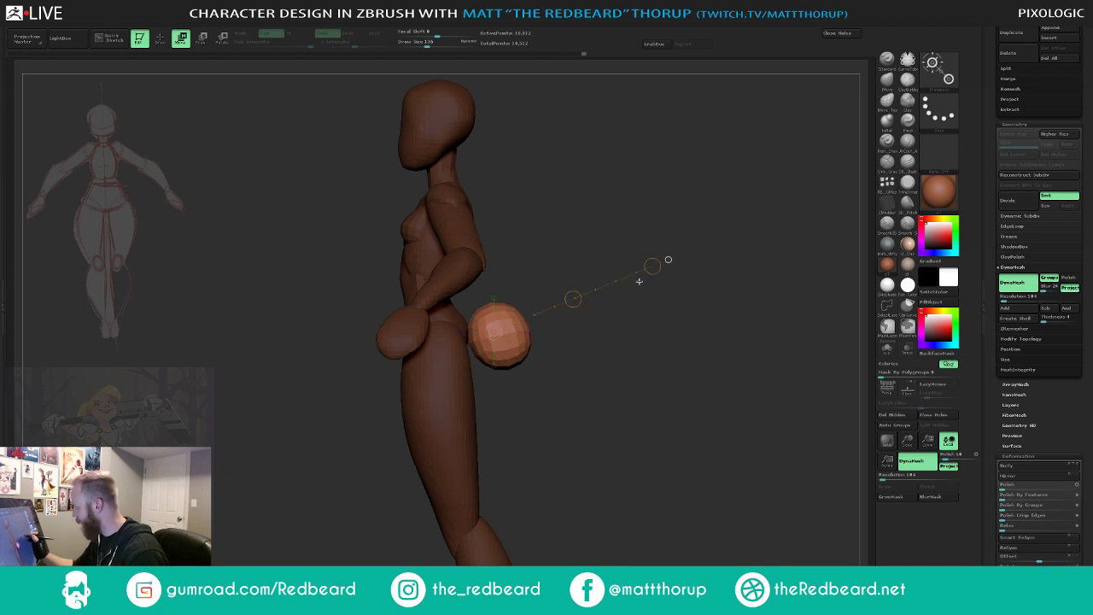
pyautogui.moveTo(698, 446); pyautogui.dragTo(658, 456)
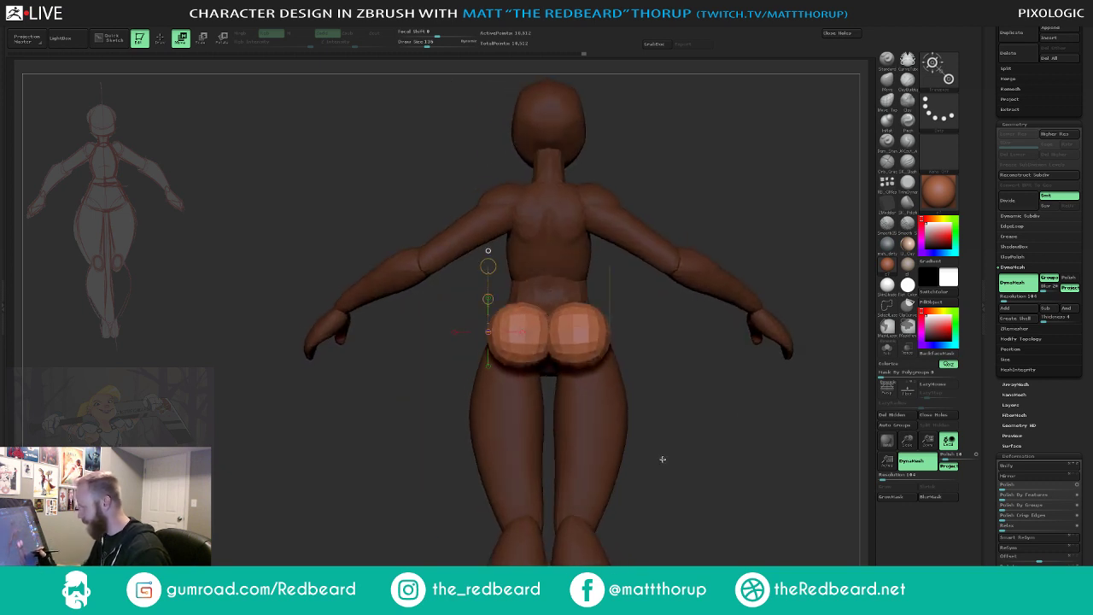
pyautogui.press('q')
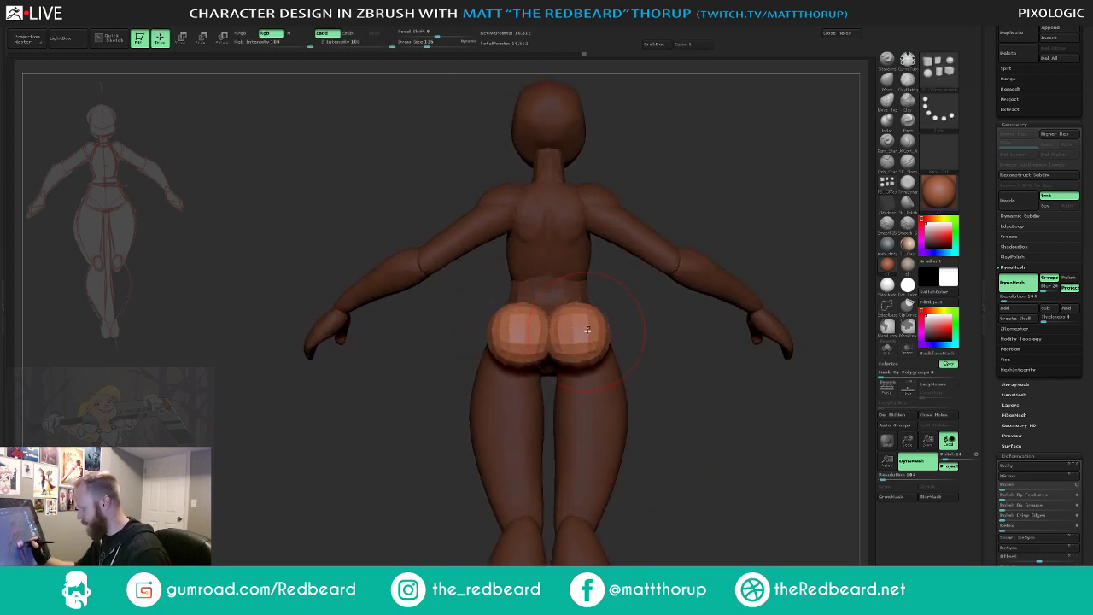
# - Isolate the two buttock spheres, assign them separate polygroups with Auto Groups, and turn on the polyframe display
pyautogui.keyDown('ctrl'); pyautogui.keyDown('shift'); pyautogui.click(598, 338); pyautogui.keyUp('shift'); pyautogui.keyUp('ctrl')
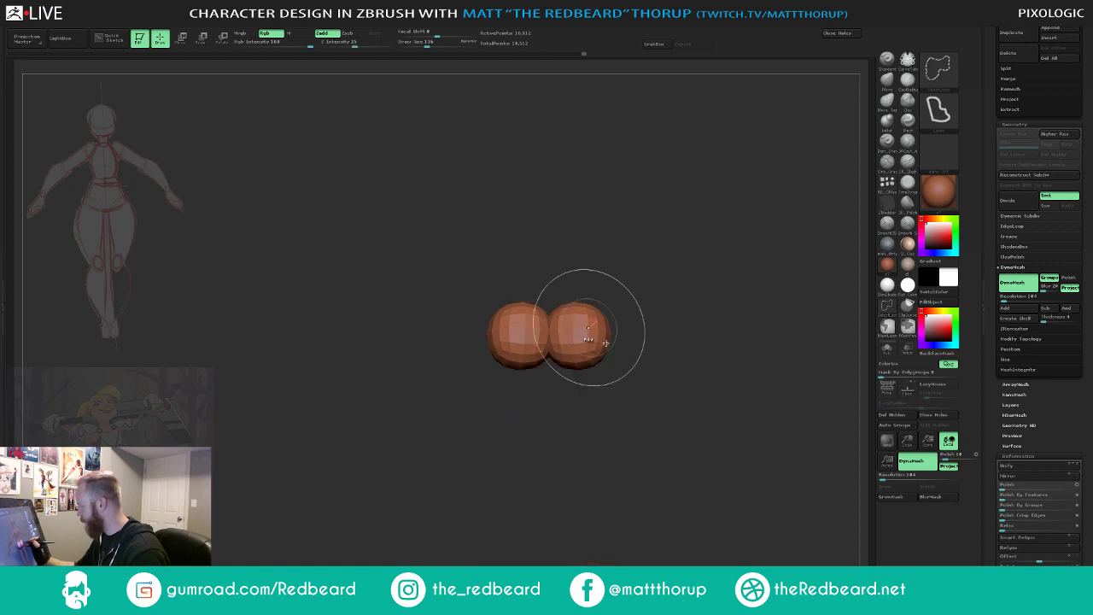
pyautogui.keyDown('ctrl'); pyautogui.keyDown('shift'); pyautogui.click(653, 414); pyautogui.keyUp('shift'); pyautogui.keyUp('ctrl')
pyautogui.keyDown('ctrl'); pyautogui.keyDown('shift'); pyautogui.click(660, 454); pyautogui.keyUp('shift'); pyautogui.keyUp('ctrl')
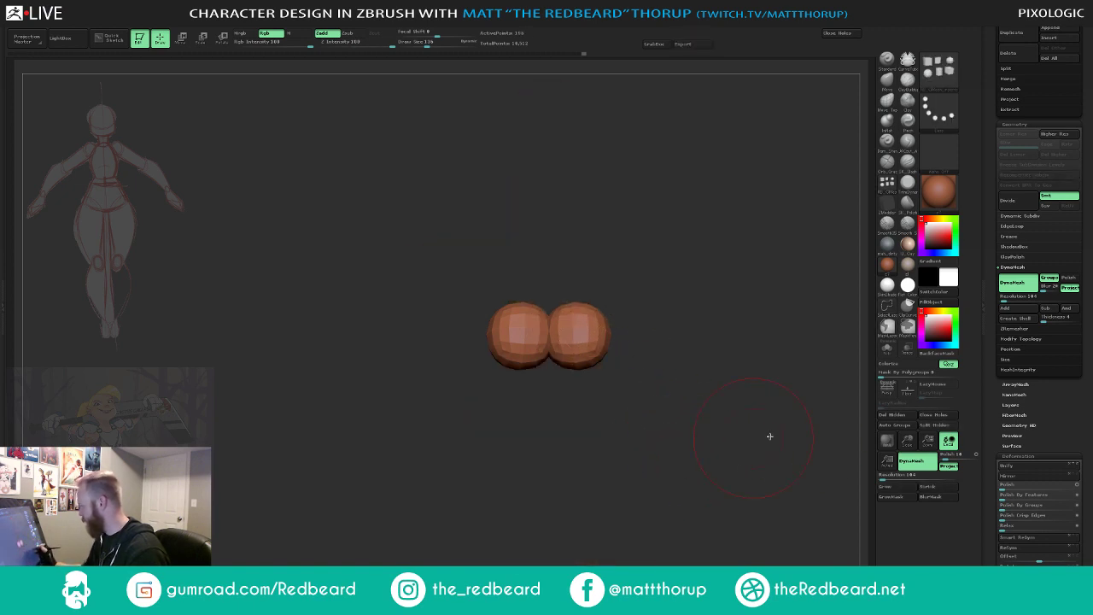
pyautogui.click(895, 425)
pyautogui.hotkey('shift', 'f')
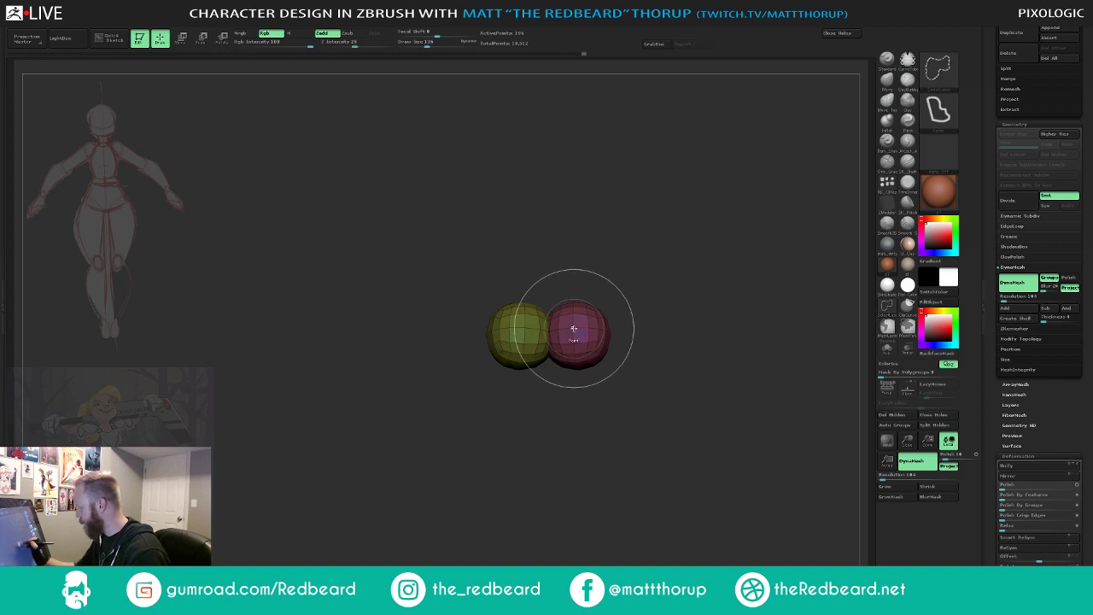
pyautogui.keyDown('ctrl'); pyautogui.keyDown('shift'); pyautogui.click(578, 327); pyautogui.keyUp('shift'); pyautogui.keyUp('ctrl')
pyautogui.keyDown('ctrl'); pyautogui.keyDown('shift'); pyautogui.click(765, 460); pyautogui.keyUp('shift'); pyautogui.keyUp('ctrl')
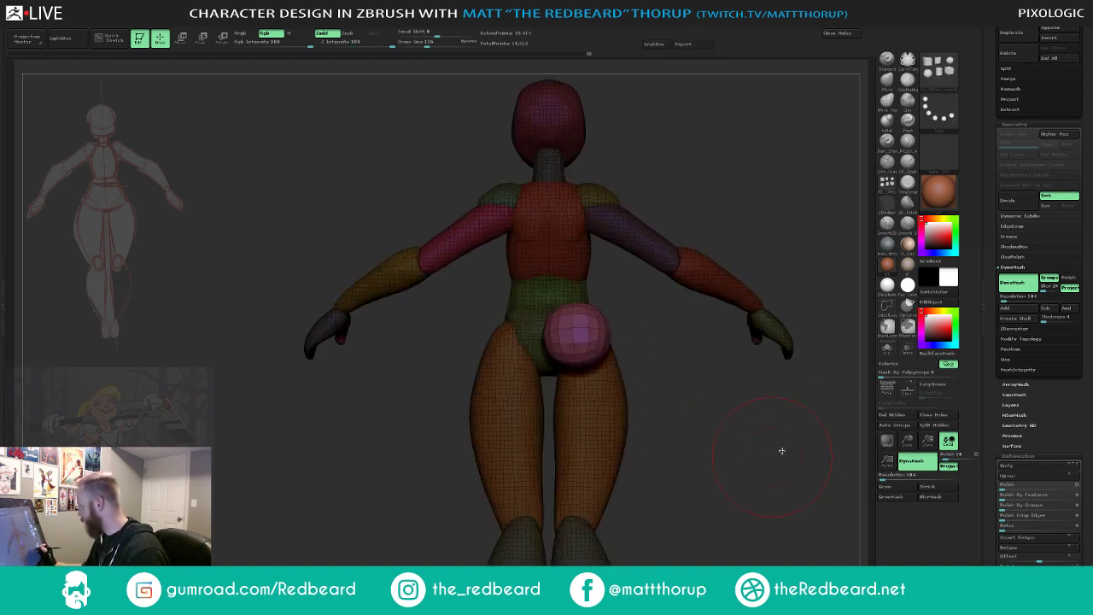
pyautogui.click(895, 416)
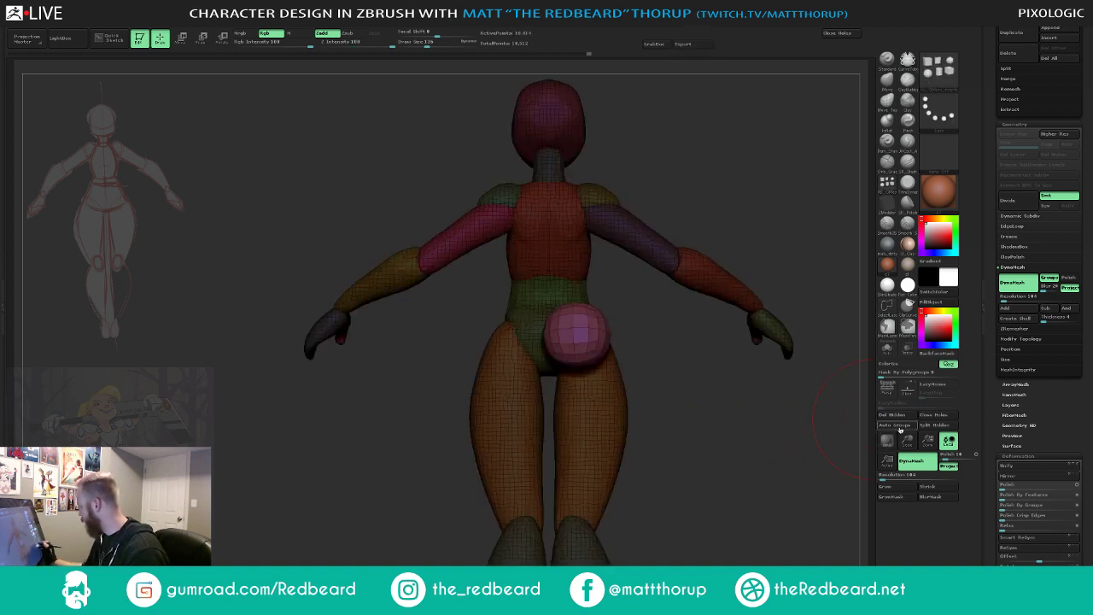
pyautogui.keyDown('ctrl'); pyautogui.keyDown('shift'); pyautogui.click(710, 455); pyautogui.keyUp('shift'); pyautogui.keyUp('ctrl')
# - Hide the buttock sphere on the figure's right side and remove it with Del Hidden, keeping only the left one
pyautogui.keyDown('ctrl'); pyautogui.keyDown('shift'); pyautogui.click(523, 329); pyautogui.keyUp('shift'); pyautogui.keyUp('ctrl')
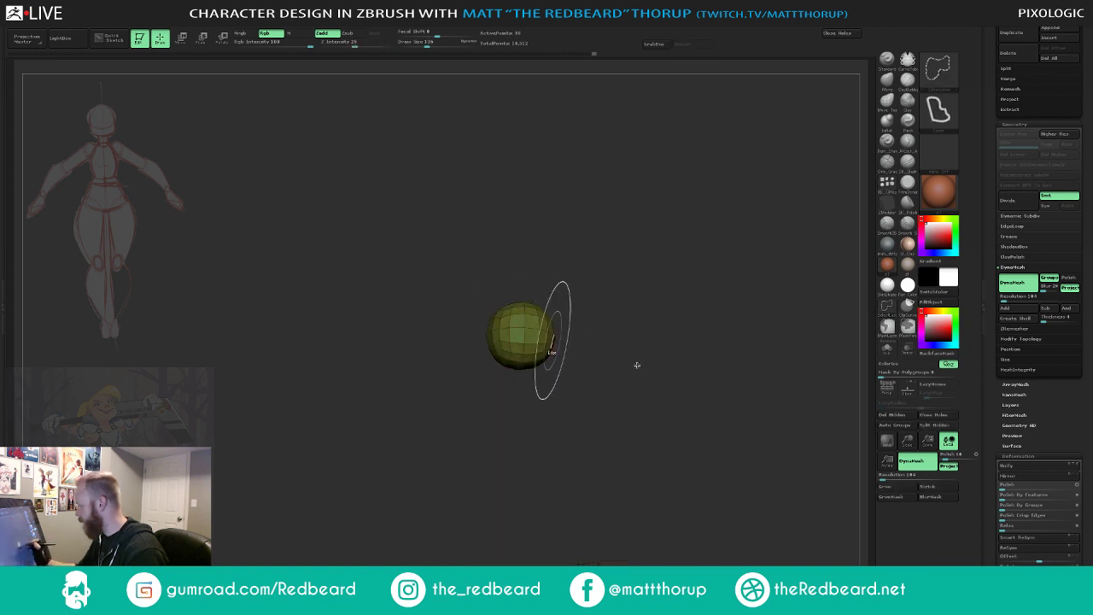
pyautogui.keyDown('ctrl'); pyautogui.keyDown('shift'); pyautogui.click(534, 335); pyautogui.keyUp('shift'); pyautogui.keyUp('ctrl')
pyautogui.keyDown('ctrl'); pyautogui.keyDown('shift'); pyautogui.click(598, 343); pyautogui.keyUp('shift'); pyautogui.keyUp('ctrl')
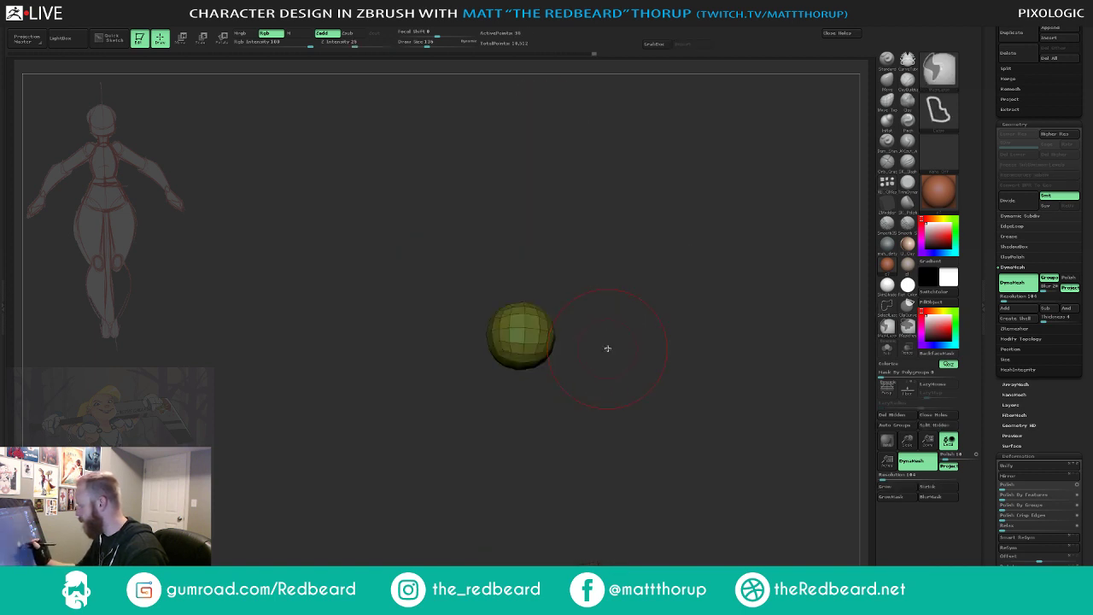
pyautogui.keyDown('ctrl'); pyautogui.keyDown('shift'); pyautogui.click(659, 341); pyautogui.keyUp('shift'); pyautogui.keyUp('ctrl')
pyautogui.keyDown('ctrl'); pyautogui.keyDown('shift'); pyautogui.click(574, 327); pyautogui.keyUp('shift'); pyautogui.keyUp('ctrl')
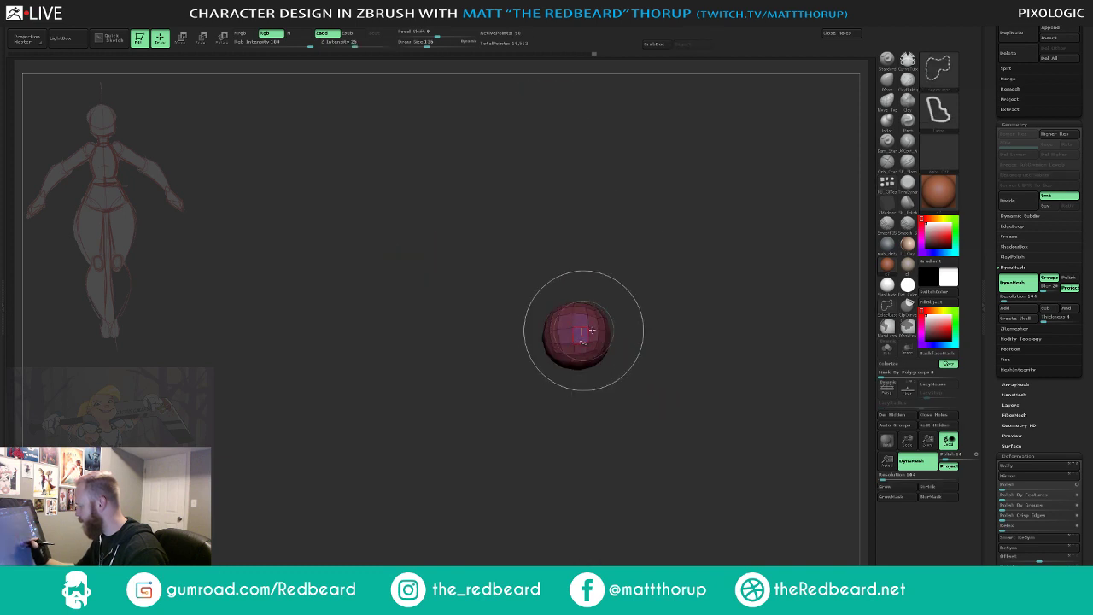
pyautogui.keyDown('ctrl'); pyautogui.keyDown('shift'); pyautogui.click(658, 329); pyautogui.keyUp('shift'); pyautogui.keyUp('ctrl')
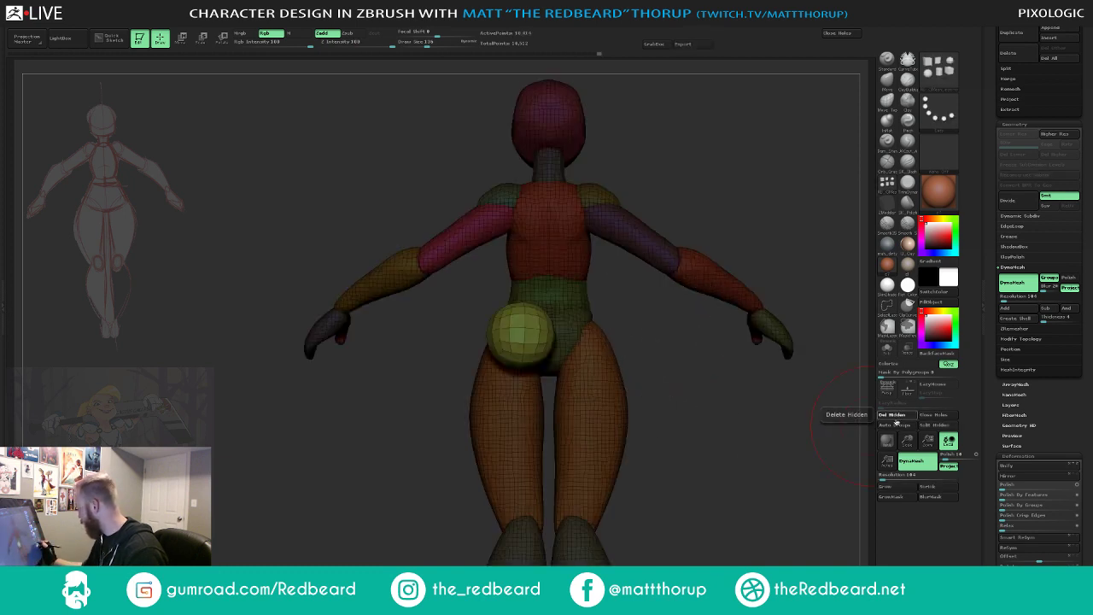
pyautogui.click(899, 417)
# - Push the remaining buttock sphere forward into the back of the pelvis and thigh with the Move brush
pyautogui.moveTo(715, 478)
pyautogui.mouseDown()
pyautogui.moveTo(743, 468)
pyautogui.moveTo(727, 464)
pyautogui.mouseUp()
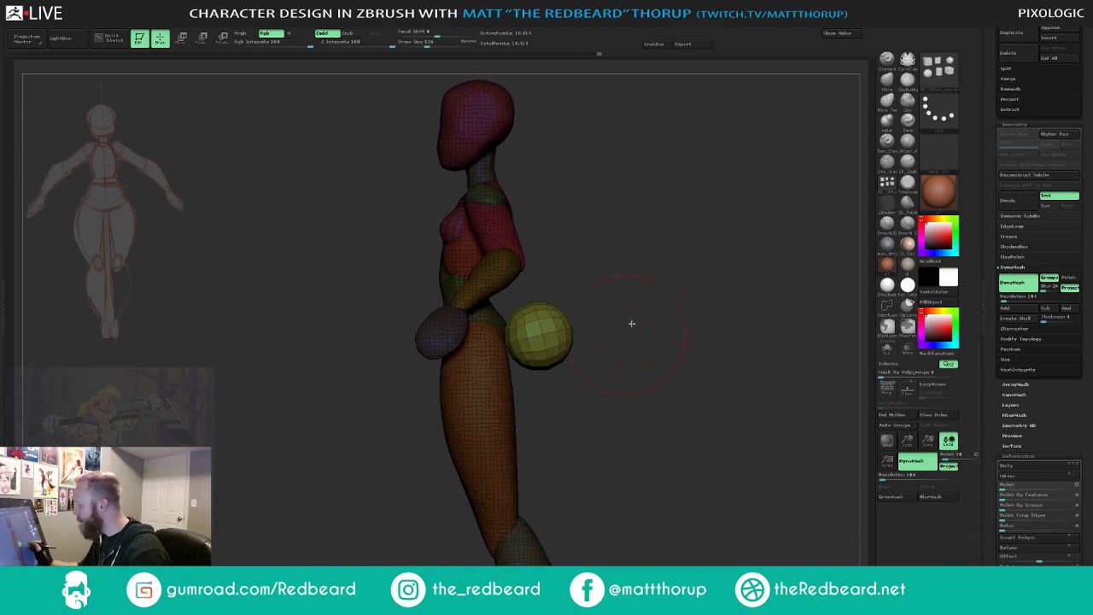
pyautogui.click(888, 81)
pyautogui.moveTo(527, 330)
pyautogui.mouseDown()
pyautogui.moveTo(500, 320)
pyautogui.moveTo(509, 367)
pyautogui.moveTo(537, 369)
pyautogui.mouseUp()
pyautogui.moveTo(536, 369); pyautogui.dragTo(506, 342, button='right')
pyautogui.press('s')
pyautogui.moveTo(506, 341); pyautogui.dragTo(505, 339)
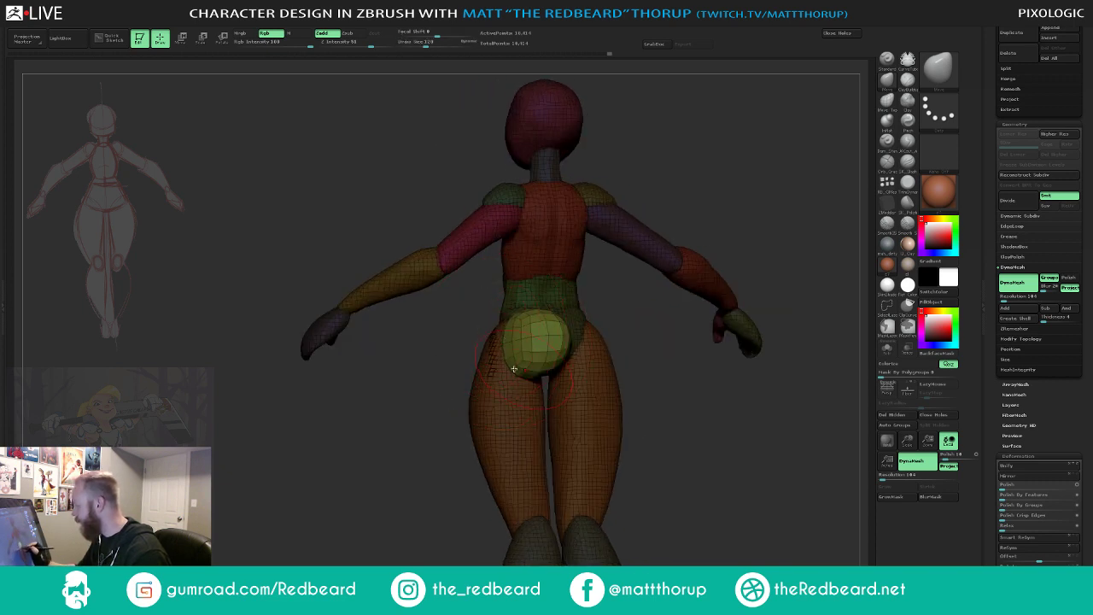
pyautogui.moveTo(674, 354)
pyautogui.mouseDown()
pyautogui.moveTo(663, 354)
pyautogui.moveTo(683, 390)
pyautogui.moveTo(684, 322)
pyautogui.moveTo(546, 374)
pyautogui.moveTo(556, 390)
pyautogui.moveTo(556, 359)
pyautogui.mouseUp()
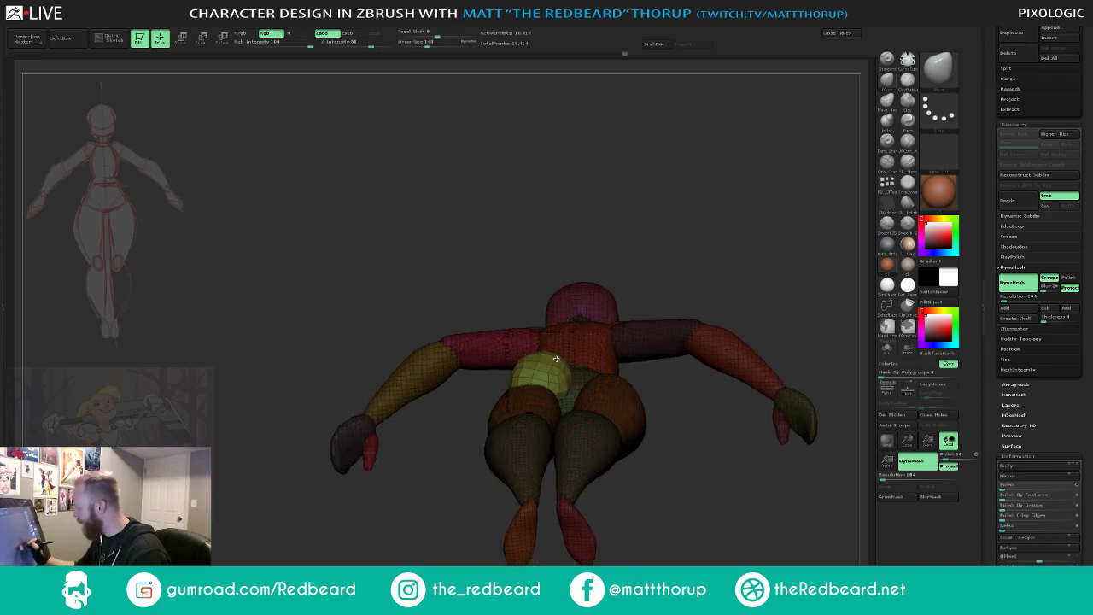
pyautogui.moveTo(668, 384); pyautogui.dragTo(578, 350)
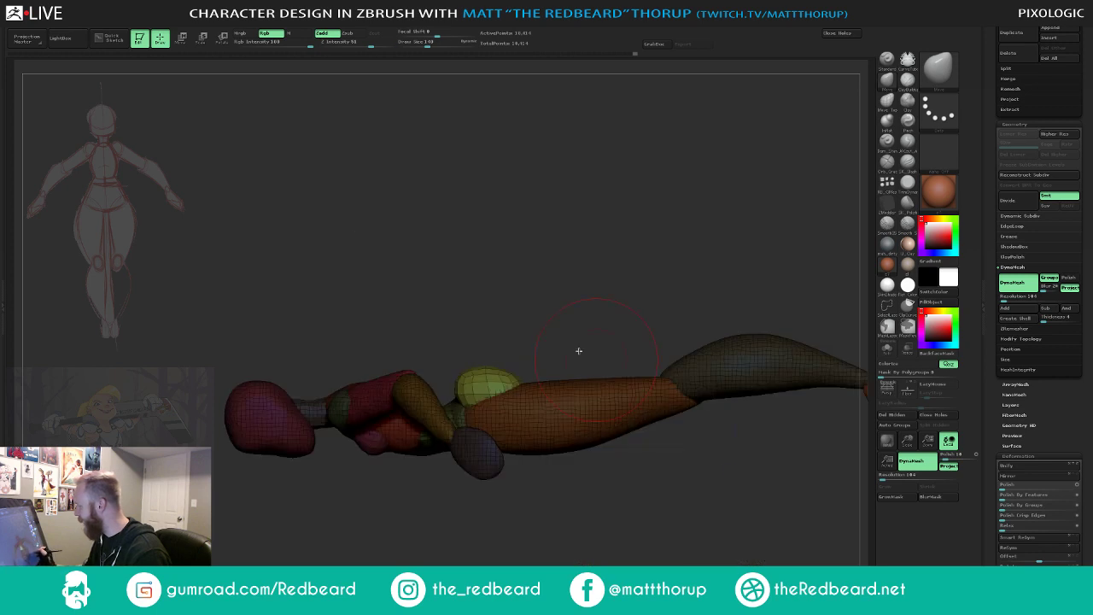
# - Pull the buttock form's lower edge down and outward over the top of the thigh with a smaller Move brush
pyautogui.press('s')
pyautogui.moveTo(459, 388)
pyautogui.mouseDown()
pyautogui.moveTo(558, 385)
pyautogui.moveTo(603, 408)
pyautogui.moveTo(661, 356)
pyautogui.mouseUp()
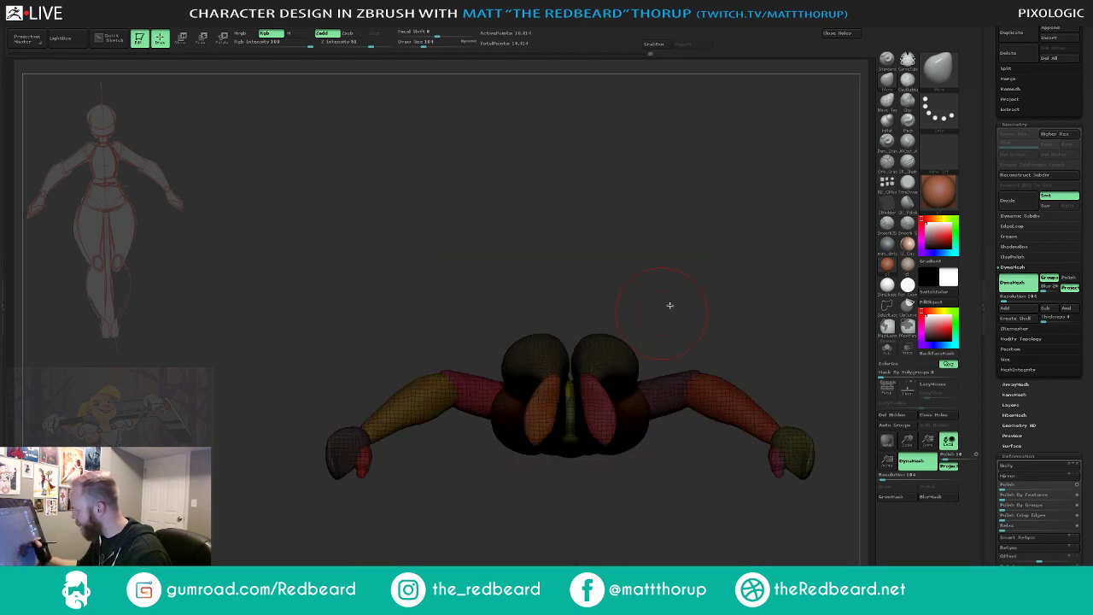
pyautogui.moveTo(670, 305); pyautogui.dragTo(532, 396)
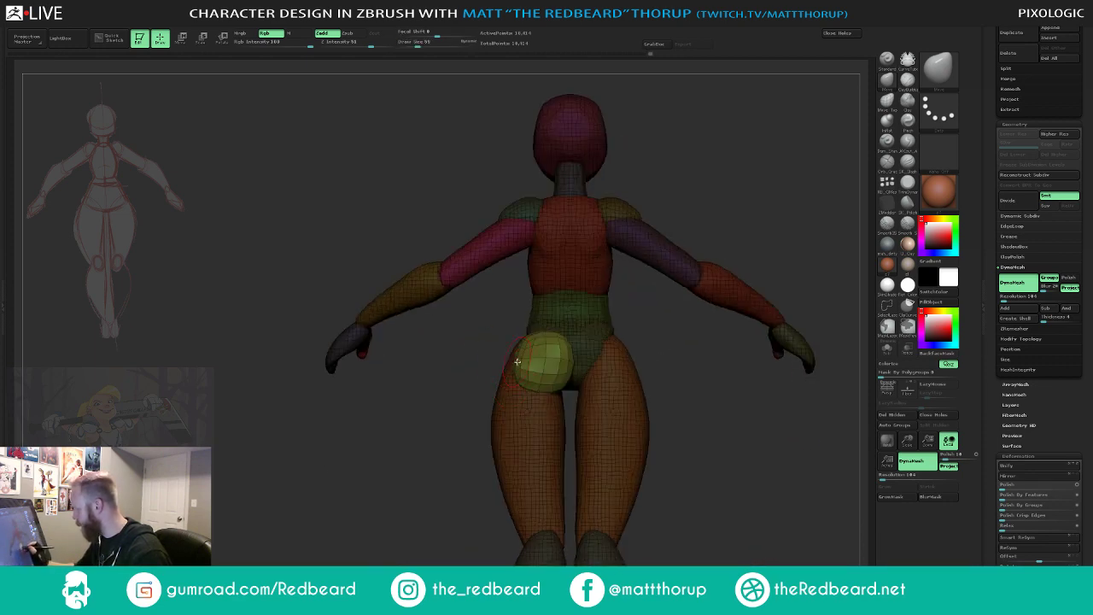
pyautogui.press(']')
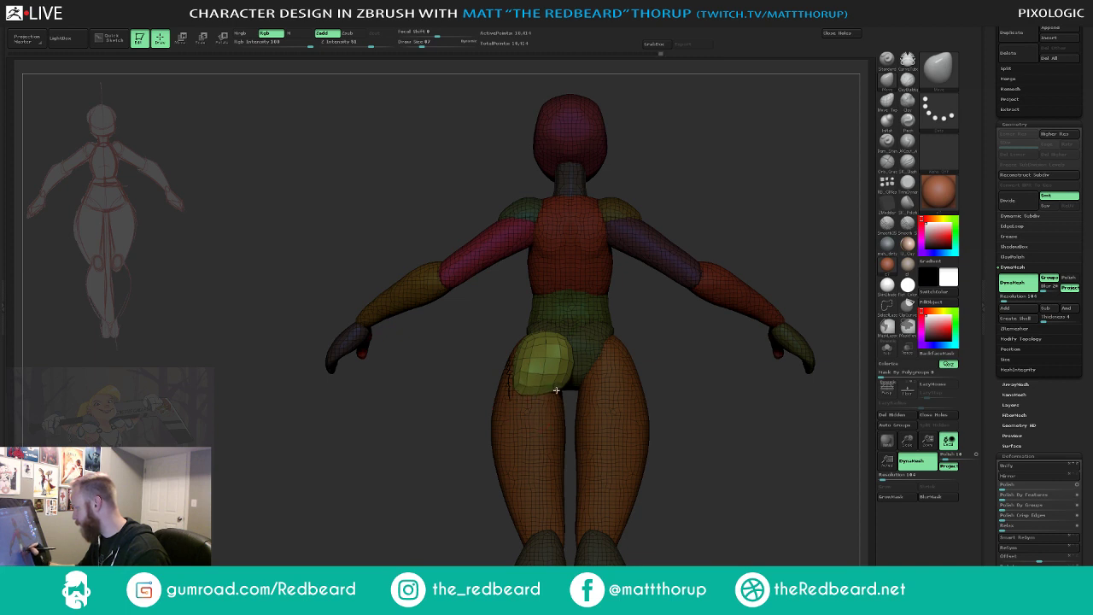
pyautogui.moveTo(595, 373); pyautogui.dragTo(574, 365)
pyautogui.press('s')
pyautogui.click(572, 362)
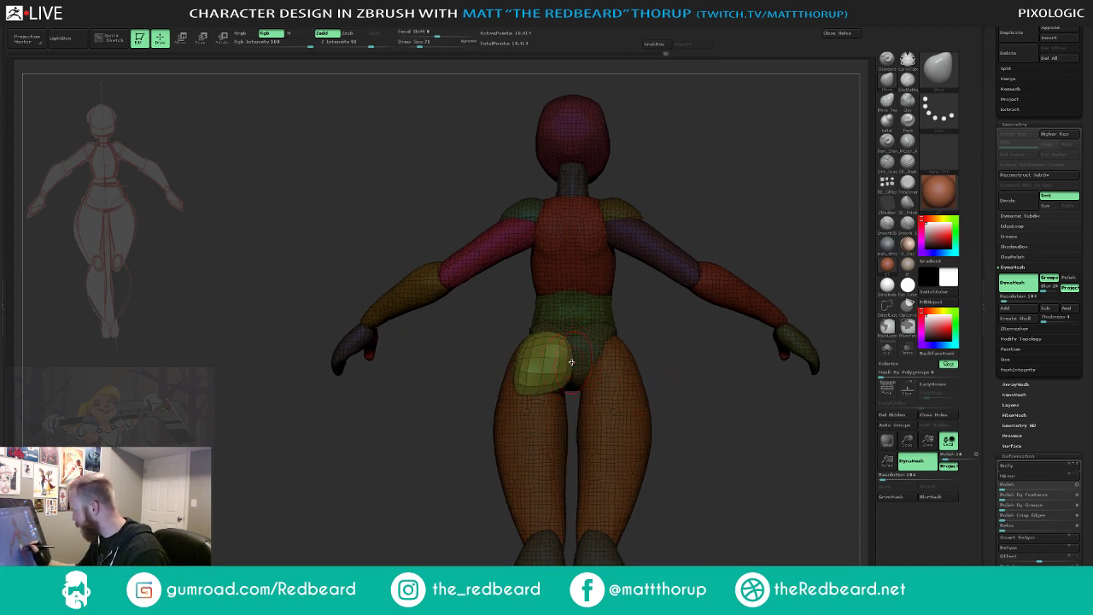
pyautogui.moveTo(701, 436)
pyautogui.mouseDown()
pyautogui.moveTo(715, 437)
pyautogui.moveTo(688, 434)
pyautogui.mouseUp()
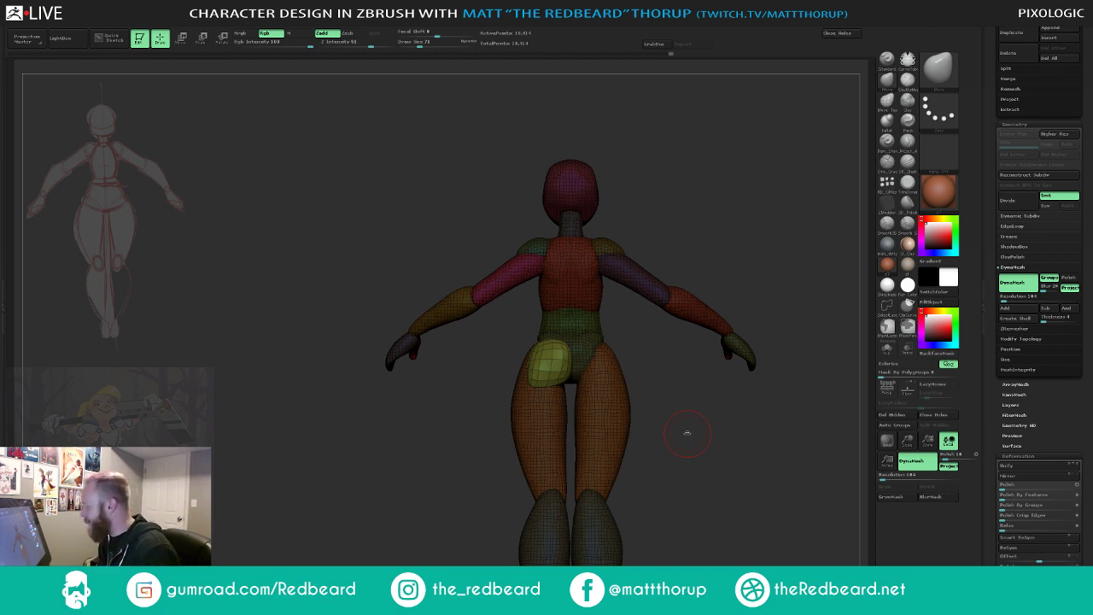
# - Flatten the buttock form against the hip from oblique and side angles so its profile follows the back of the thigh
pyautogui.moveTo(660, 367); pyautogui.dragTo(635, 389)
pyautogui.moveTo(618, 339)
pyautogui.mouseDown()
pyautogui.moveTo(626, 386)
pyautogui.moveTo(563, 377)
pyautogui.mouseUp()
pyautogui.press('s')
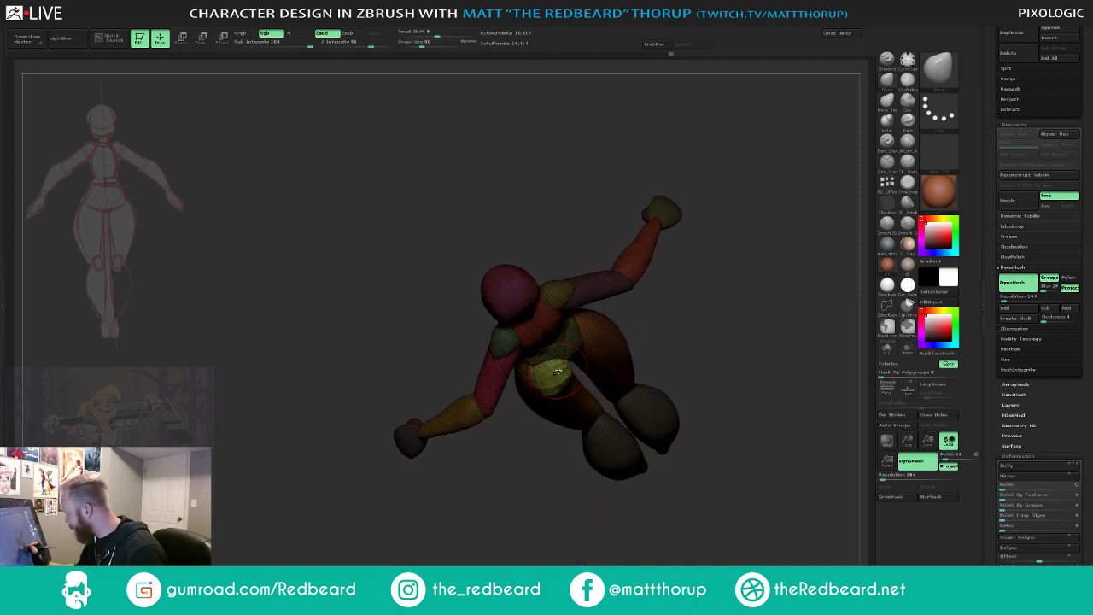
pyautogui.moveTo(517, 457); pyautogui.dragTo(563, 375)
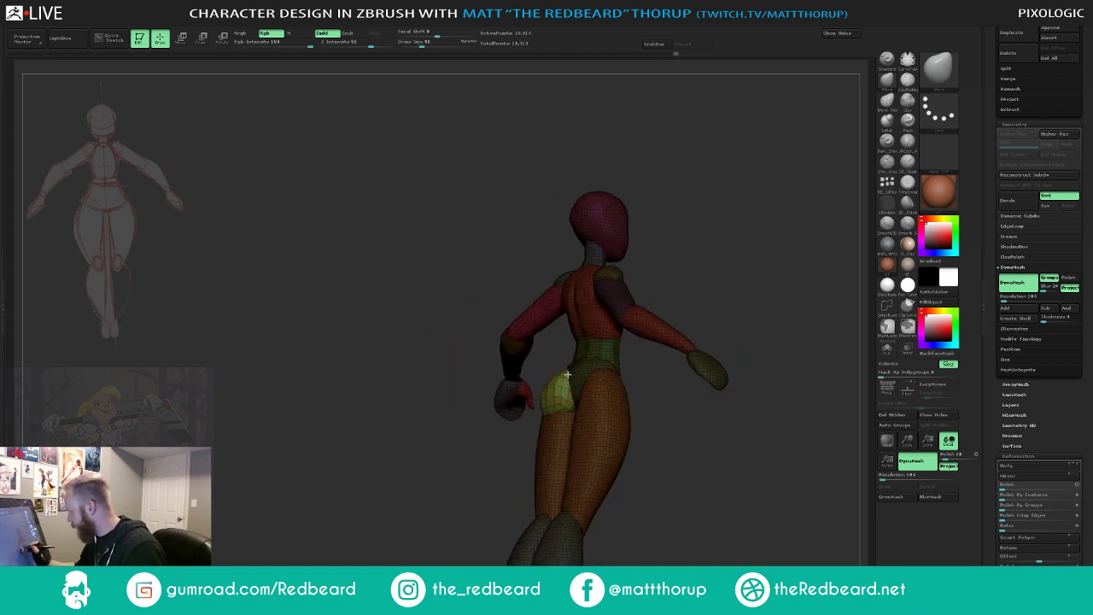
pyautogui.moveTo(497, 437); pyautogui.dragTo(559, 411)
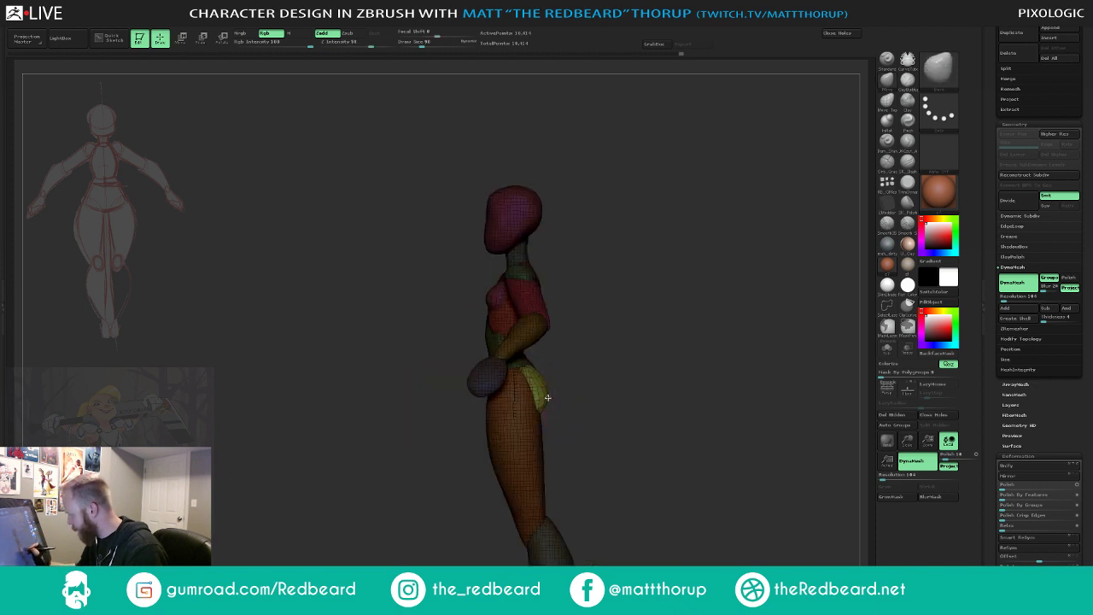
pyautogui.moveTo(633, 432); pyautogui.dragTo(532, 384, button='right')
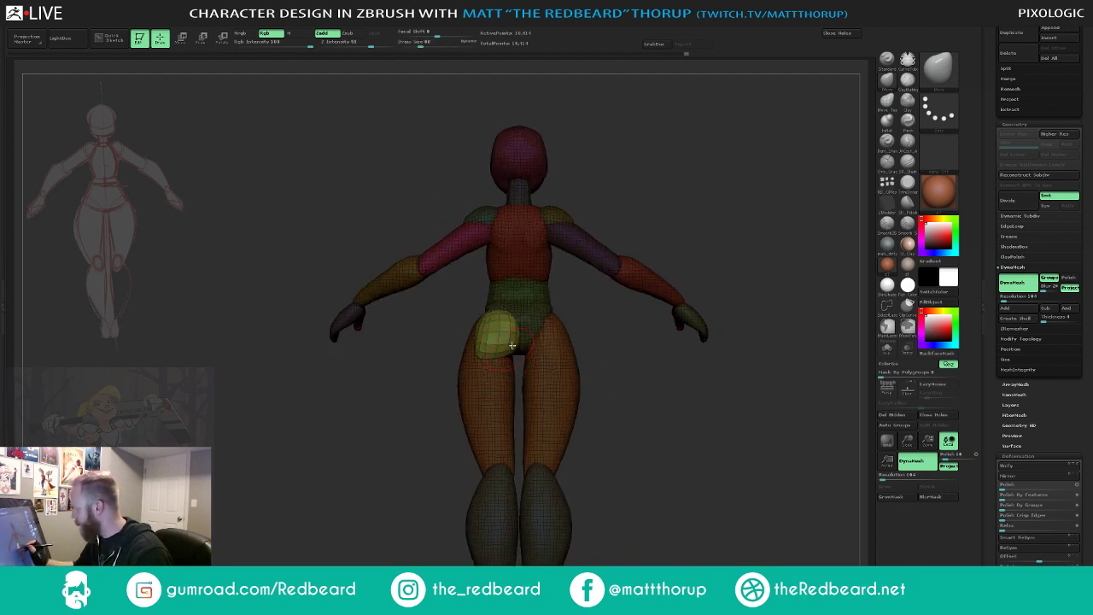
# - Refine the inner, upper and outer edges of the buttock form from behind, adjusting the Move brush size between strokes
pyautogui.press('s')
pyautogui.moveTo(523, 336); pyautogui.dragTo(520, 336)
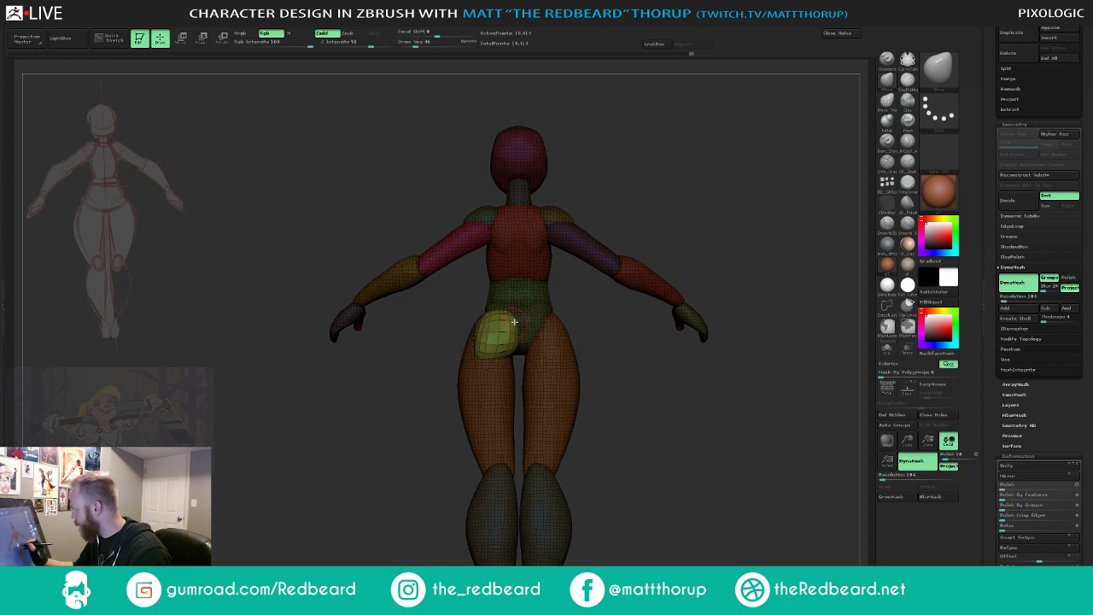
pyautogui.press(']')
pyautogui.press('s')
pyautogui.moveTo(503, 312); pyautogui.dragTo(505, 312)
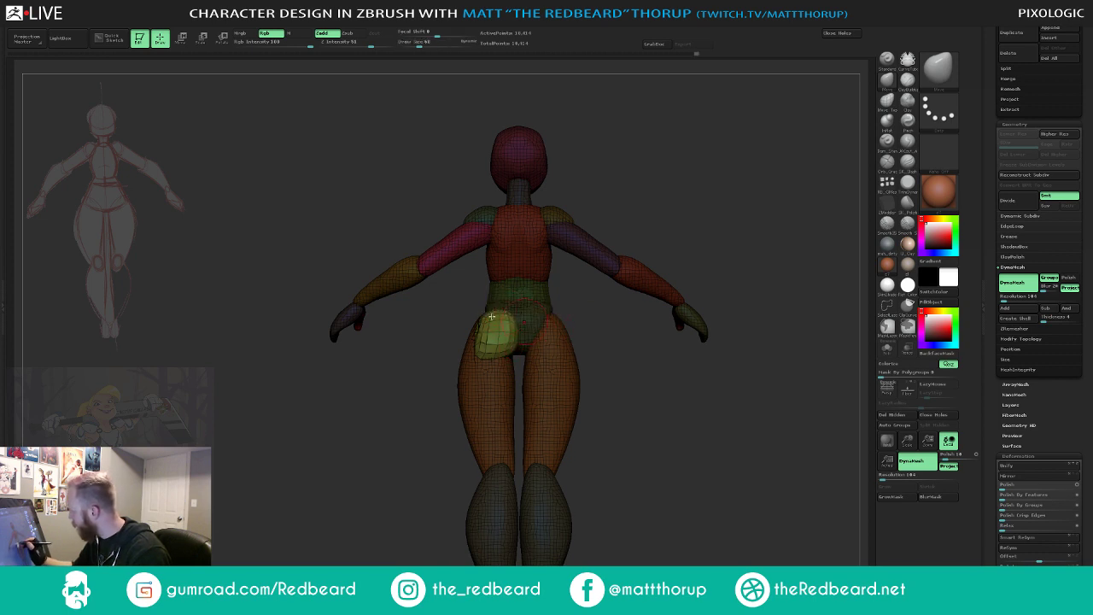
pyautogui.press('s')
pyautogui.moveTo(482, 330); pyautogui.dragTo(480, 330)
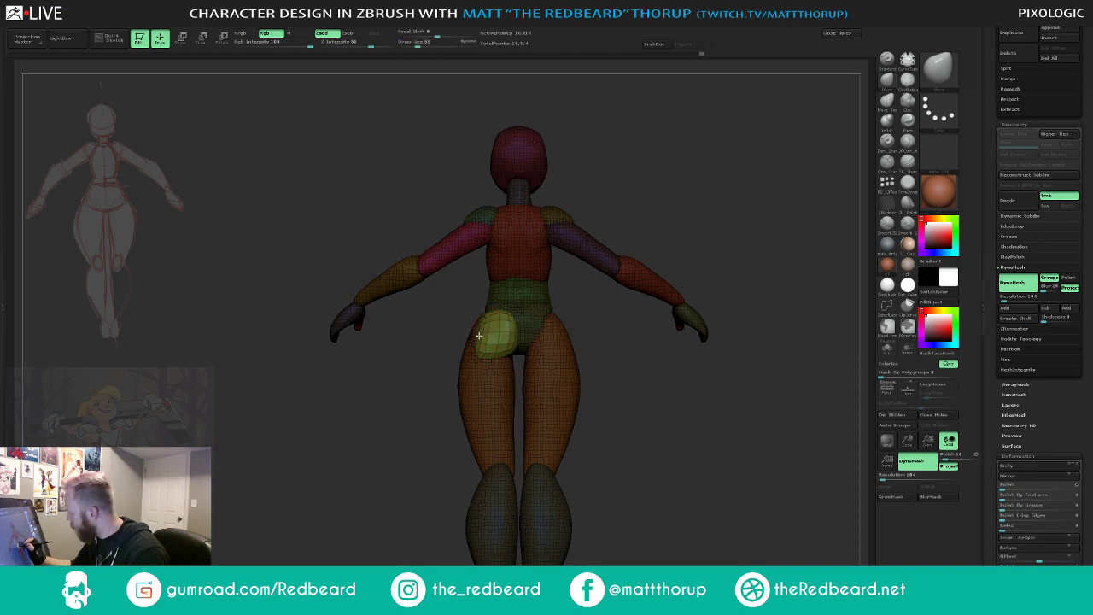
# - Adjust the buttock form's side profile and upper contour with a slightly larger Move brush
pyautogui.moveTo(585, 363); pyautogui.dragTo(553, 384)
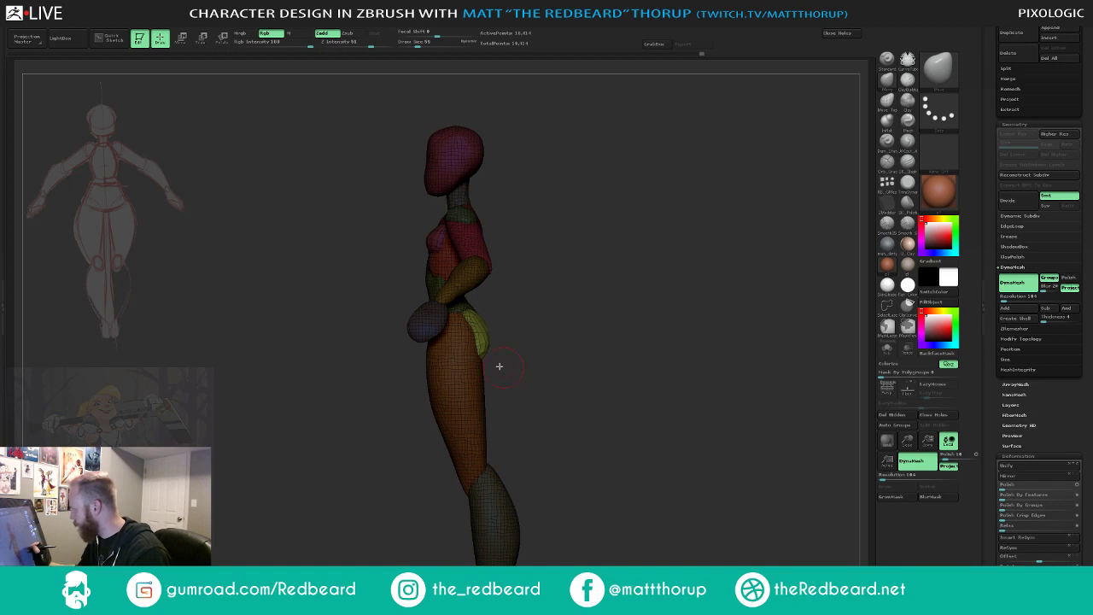
pyautogui.press(']')
pyautogui.press(']')
pyautogui.moveTo(479, 359)
pyautogui.mouseDown()
pyautogui.moveTo(505, 356)
pyautogui.moveTo(595, 298)
pyautogui.moveTo(572, 325)
pyautogui.moveTo(546, 329)
pyautogui.mouseUp()
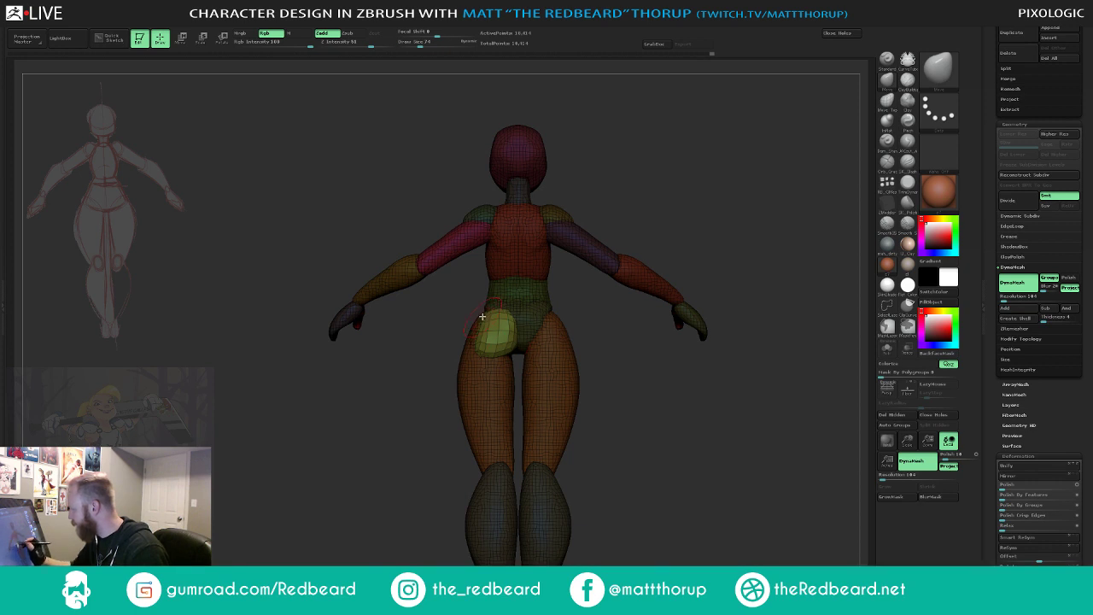
# - Widen the lower outer part of the buttock form toward the hip's outer contour with a large Move brush
pyautogui.moveTo(681, 467); pyautogui.dragTo(584, 442)
pyautogui.moveTo(585, 443); pyautogui.dragTo(770, 553)
pyautogui.moveTo(693, 471); pyautogui.dragTo(700, 470)
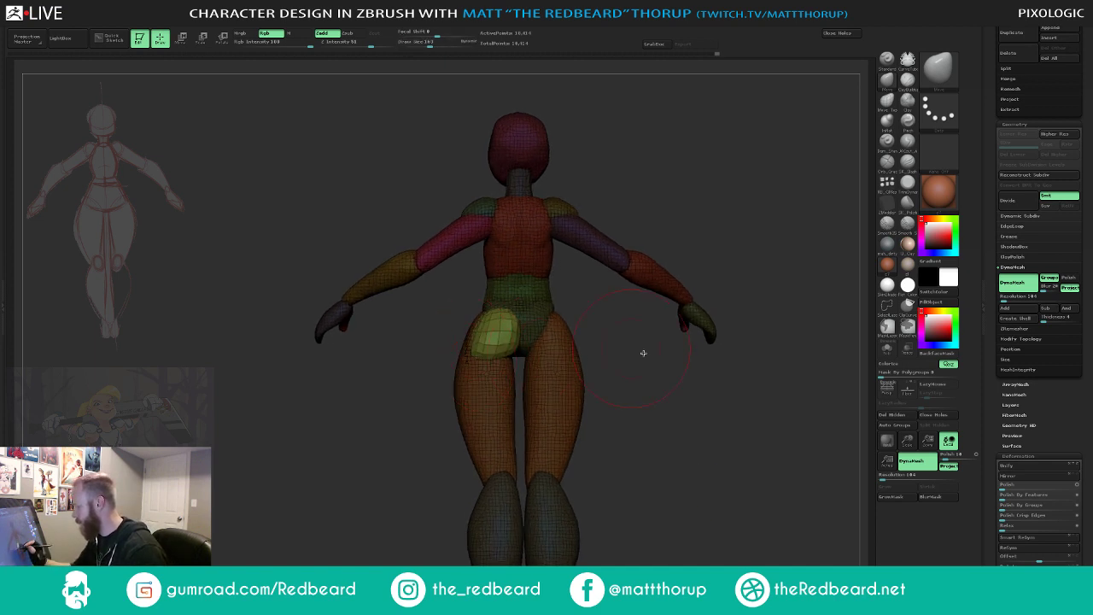
pyautogui.moveTo(643, 353); pyautogui.dragTo(626, 357)
pyautogui.moveTo(483, 361); pyautogui.dragTo(480, 360)
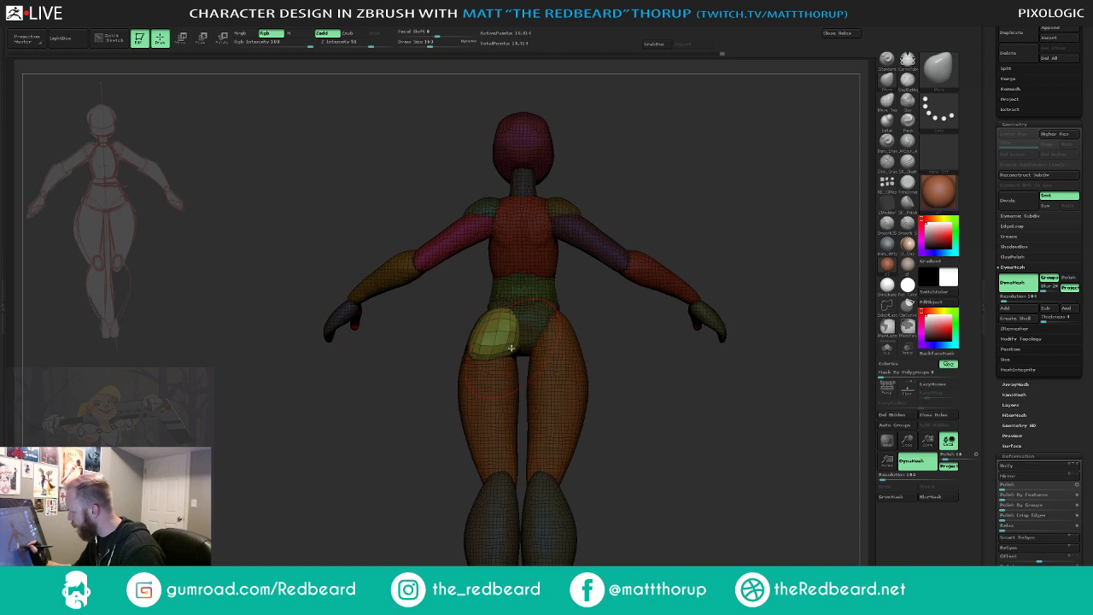
pyautogui.moveTo(640, 371)
pyautogui.mouseDown()
pyautogui.moveTo(656, 361)
pyautogui.moveTo(620, 352)
pyautogui.moveTo(601, 367)
pyautogui.moveTo(607, 385)
pyautogui.moveTo(576, 385)
pyautogui.moveTo(529, 362)
pyautogui.mouseUp()
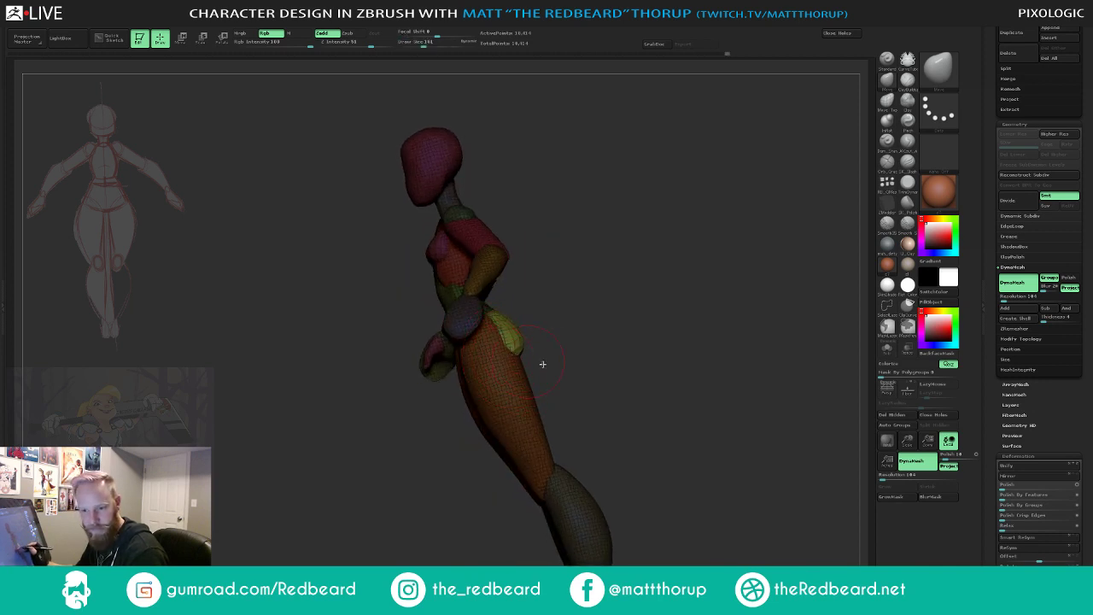
pyautogui.moveTo(696, 424); pyautogui.dragTo(566, 312)
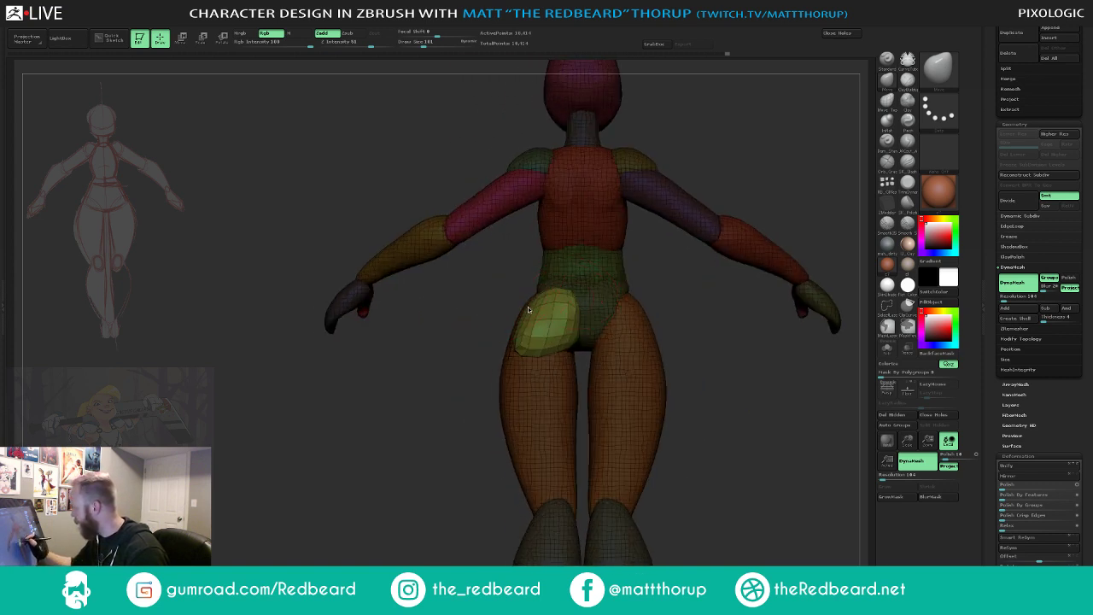
# - Reshape the buttock form's upper and inner contours from the back and three-quarter angles, using smaller Move brush sizes
pyautogui.press('s')
pyautogui.moveTo(541, 295); pyautogui.dragTo(536, 294)
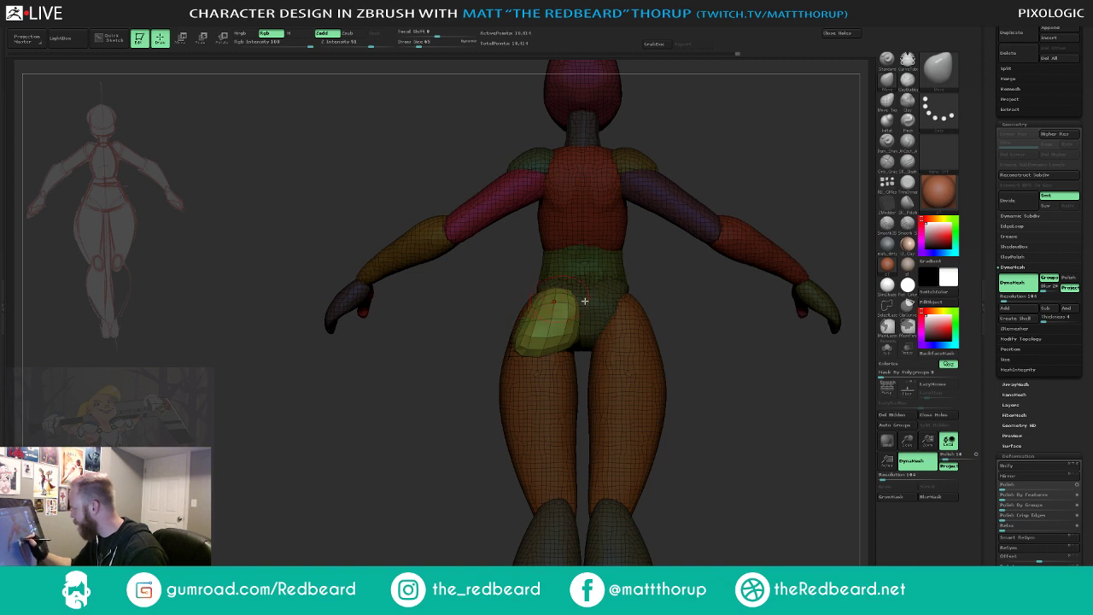
pyautogui.moveTo(746, 395); pyautogui.dragTo(740, 387)
pyautogui.moveTo(700, 427); pyautogui.dragTo(541, 299)
pyautogui.moveTo(642, 316); pyautogui.dragTo(497, 296)
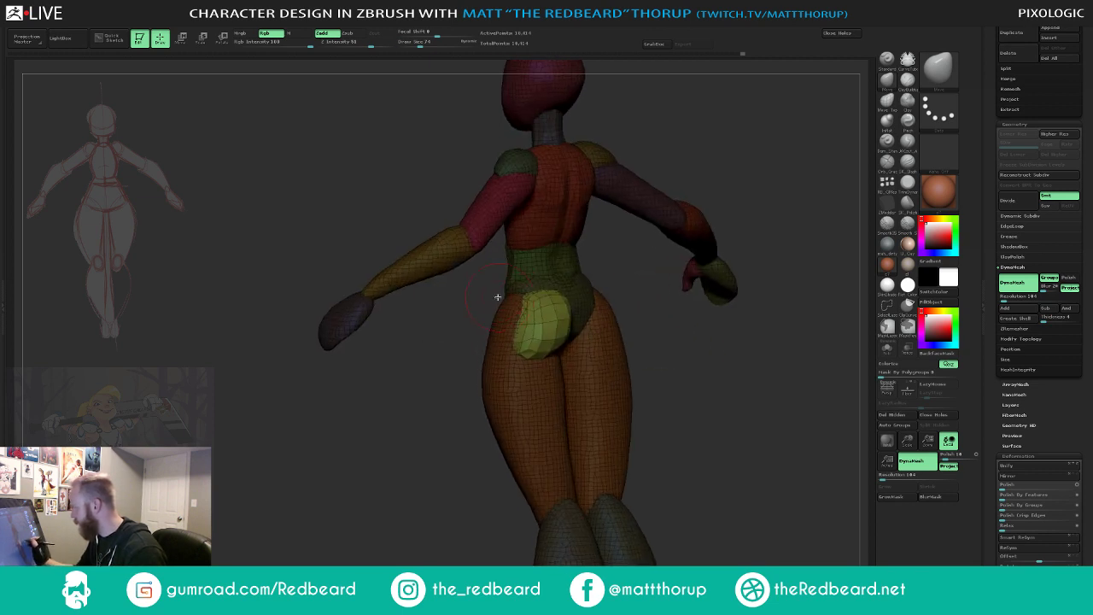
pyautogui.moveTo(662, 390)
pyautogui.mouseDown()
pyautogui.moveTo(713, 402)
pyautogui.moveTo(712, 444)
pyautogui.moveTo(741, 467)
pyautogui.moveTo(659, 441)
pyautogui.moveTo(692, 461)
pyautogui.moveTo(746, 523)
pyautogui.mouseUp()
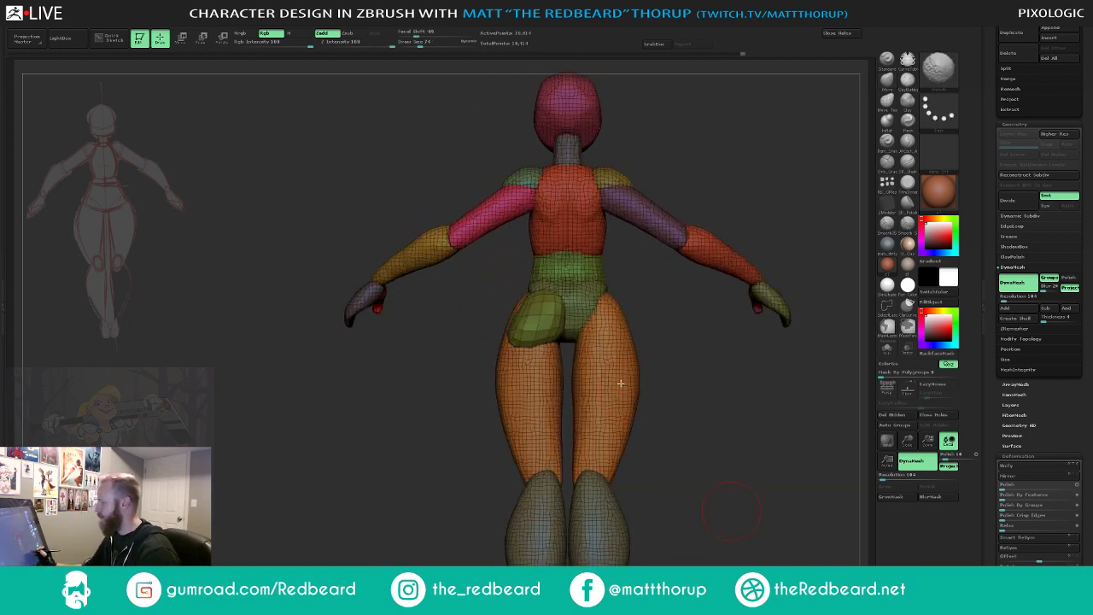
pyautogui.keyDown('alt'); pyautogui.click(559, 321); pyautogui.keyUp('alt')
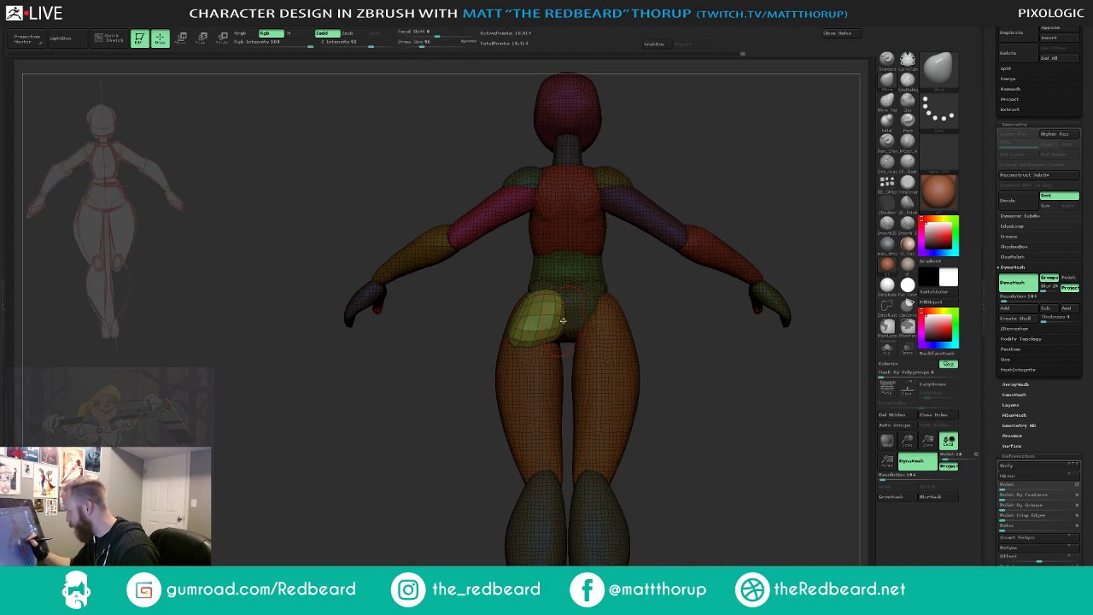
pyautogui.press('s')
pyautogui.click(562, 322)
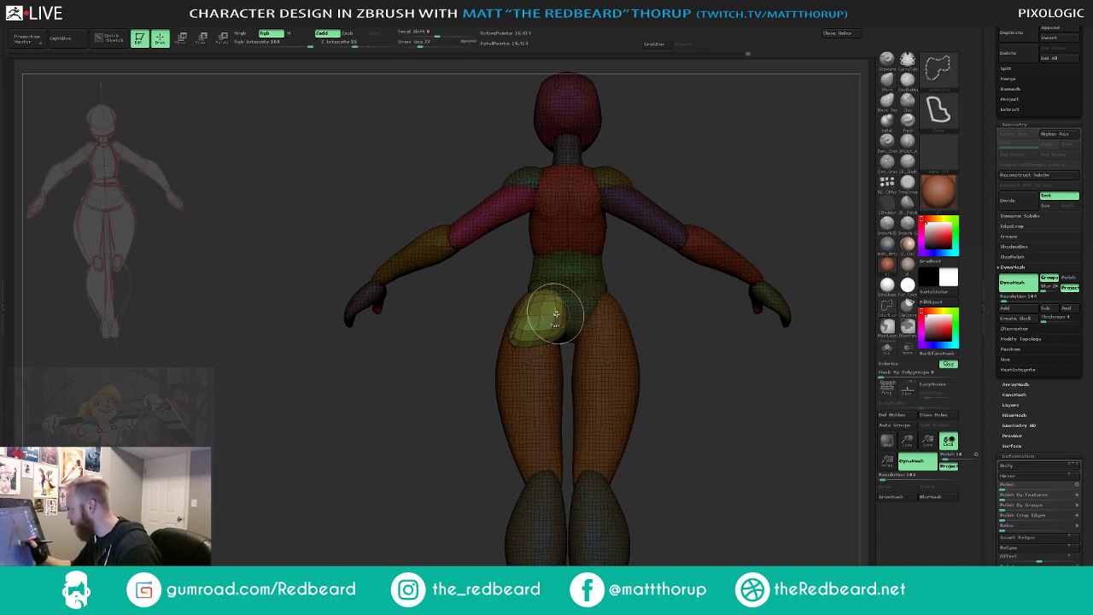
# - Isolate the body parts from the buttock form and separate the buttock into its own subtool with Split Hidden
pyautogui.keyDown('ctrl'); pyautogui.keyDown('shift'); pyautogui.click(557, 323); pyautogui.keyUp('shift'); pyautogui.keyUp('ctrl')
pyautogui.click(920, 424)
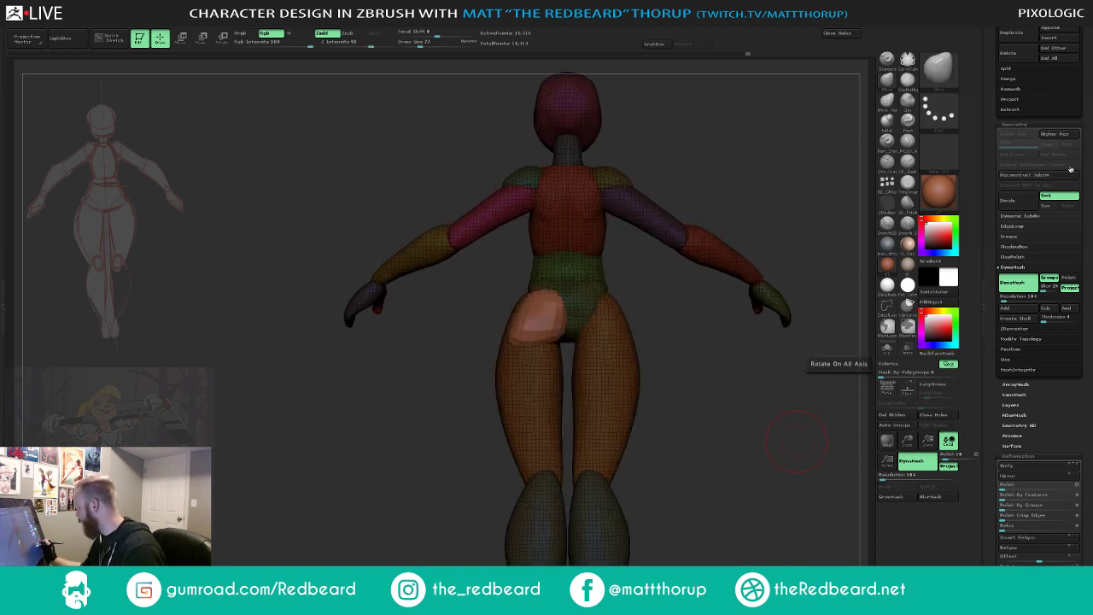
pyautogui.moveTo(1080, 239); pyautogui.dragTo(1080, 608)
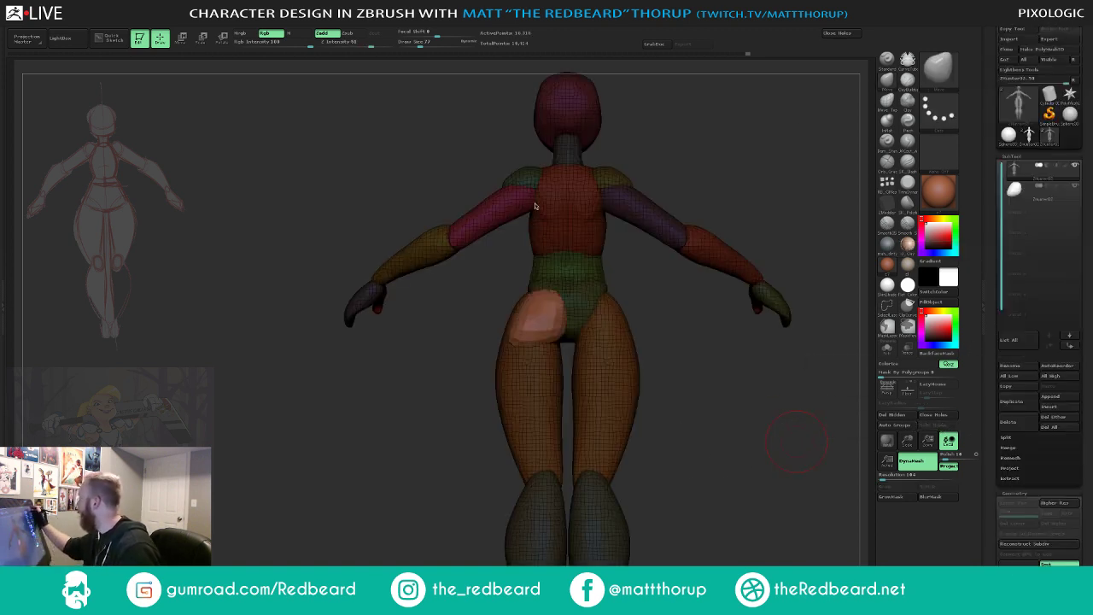
# - Save the tool in ZTool format in the ZBrush folder, replacing the existing file
pyautogui.hotkey('ctrl', 's')
pyautogui.press('Return')
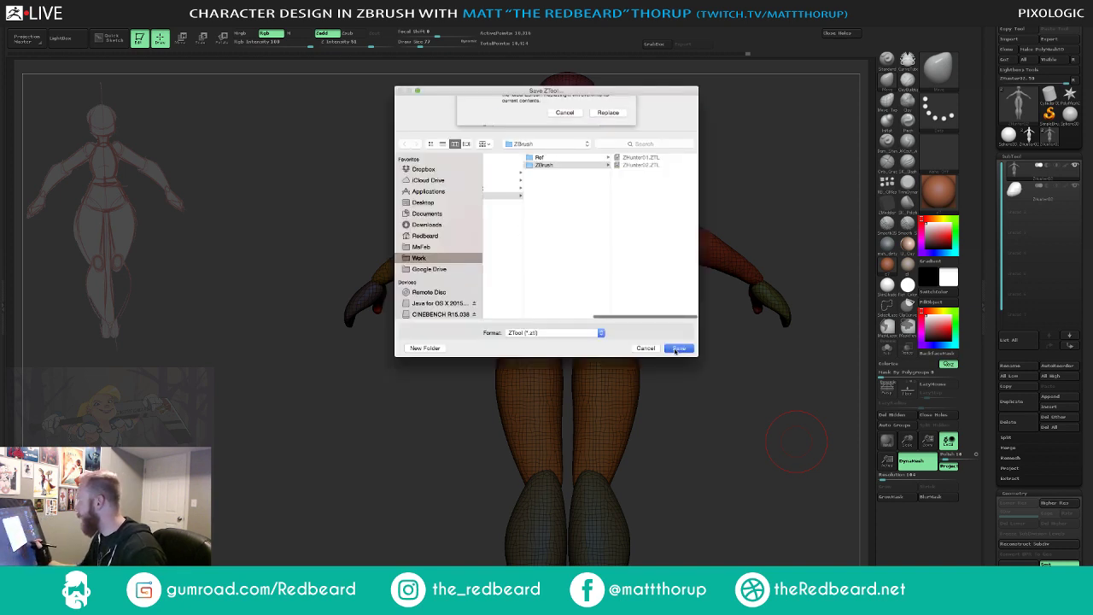
pyautogui.click(608, 147)
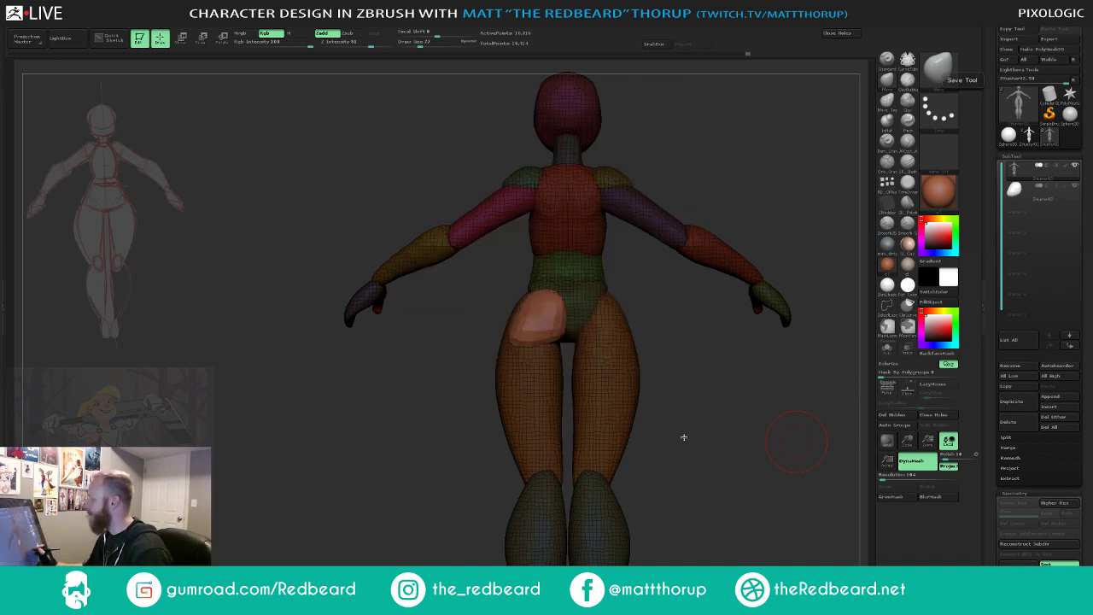
# - Try to mirror the buttock subtool across the Z axis with SubTool Master, merging the result into one subtool
pyautogui.press('f')
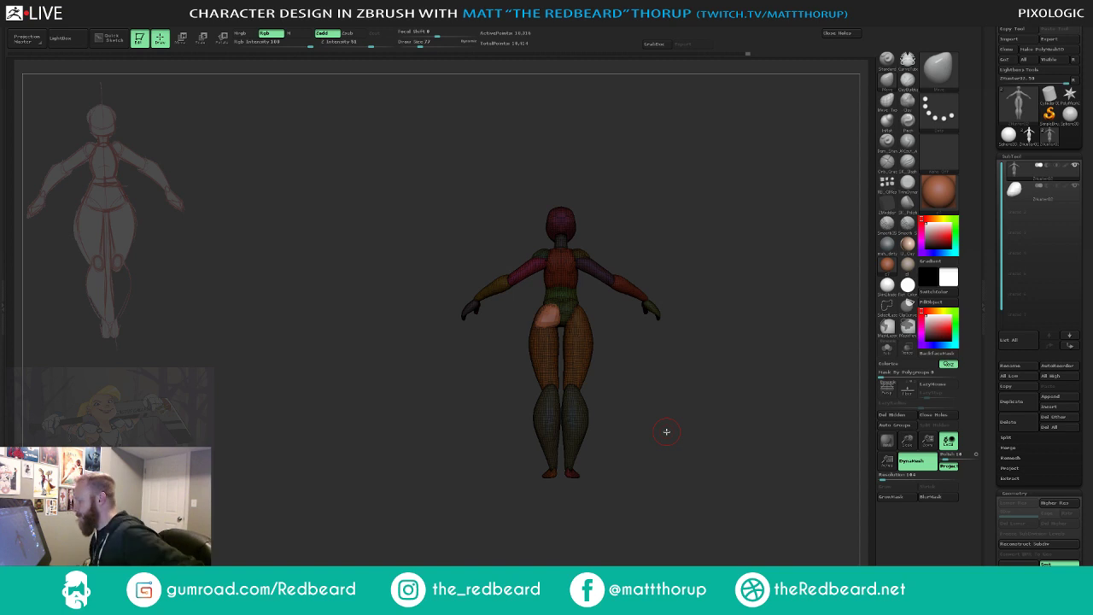
pyautogui.moveTo(695, 470); pyautogui.dragTo(720, 470)
pyautogui.scroll(3, 734, 487)
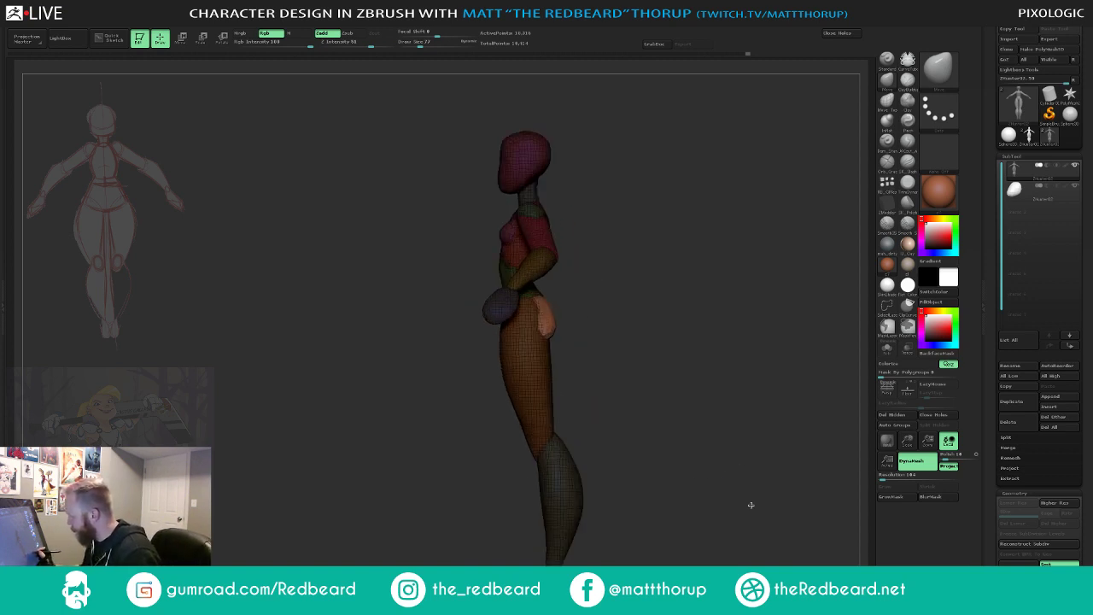
pyautogui.moveTo(750, 505); pyautogui.dragTo(692, 483)
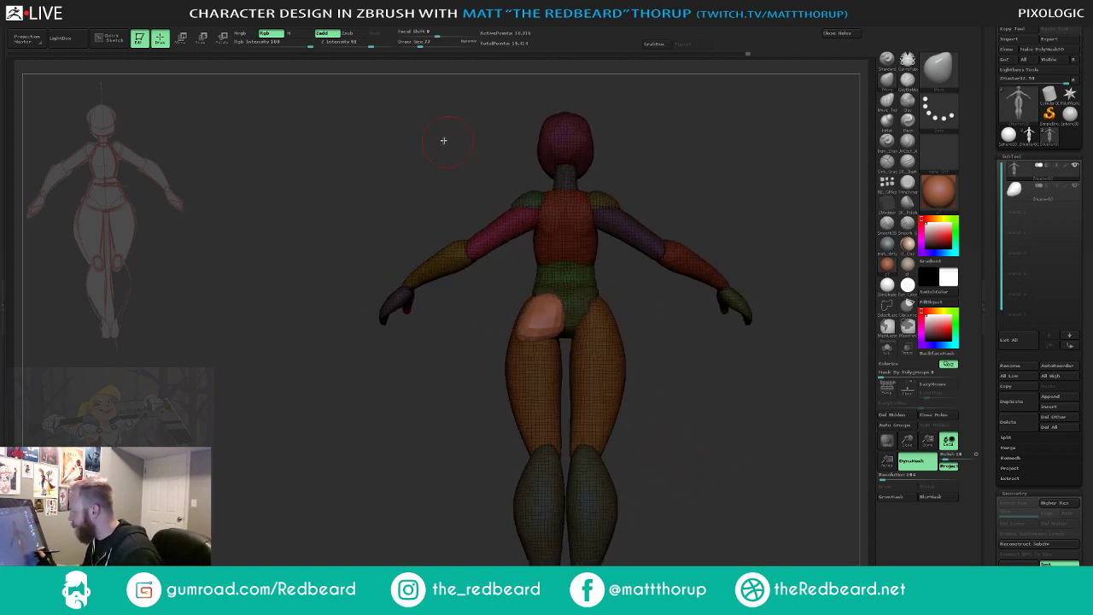
pyautogui.hotkey('shift', 'f')
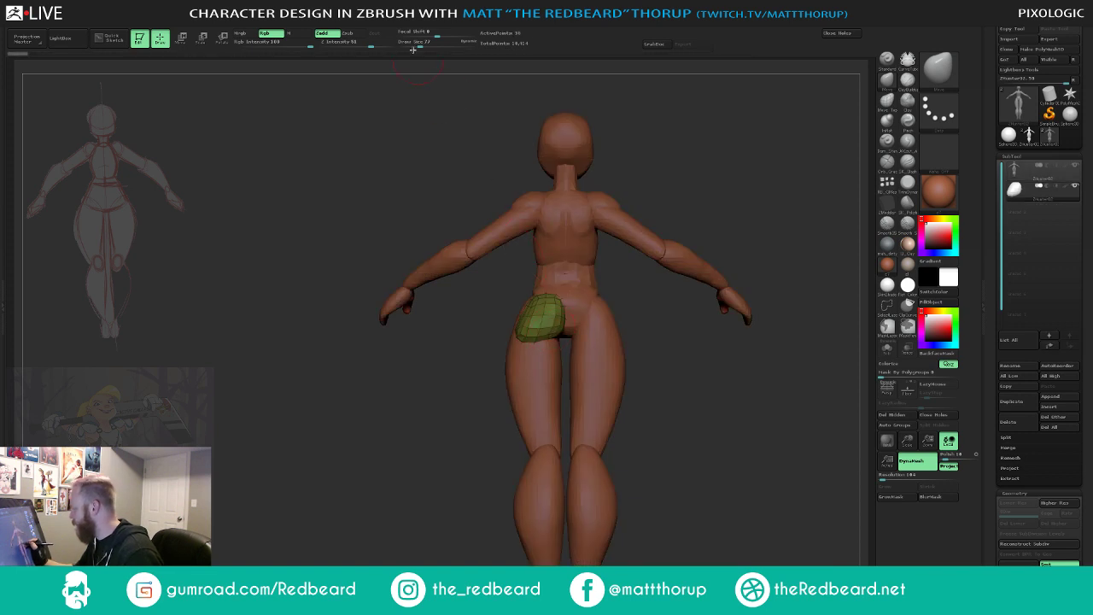
pyautogui.click(406, 42)
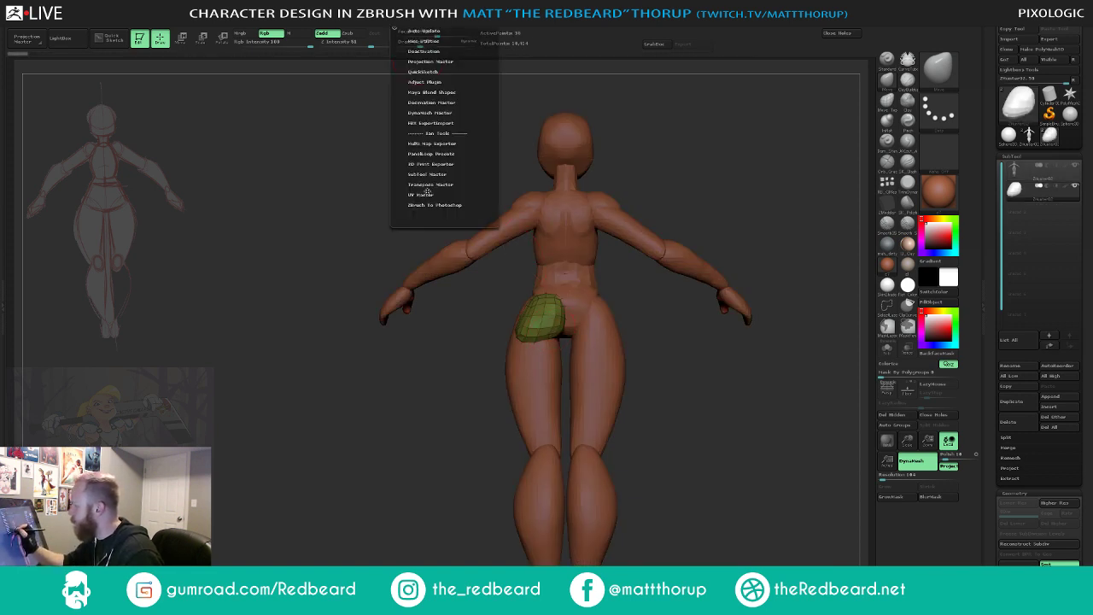
pyautogui.click(427, 186)
pyautogui.click(438, 152)
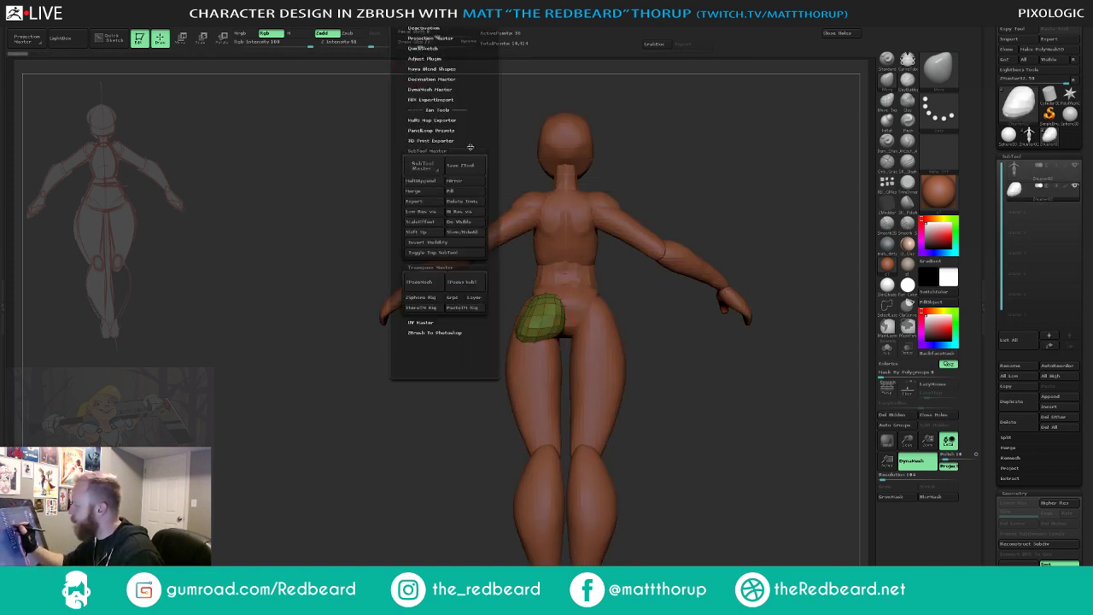
pyautogui.click(461, 180)
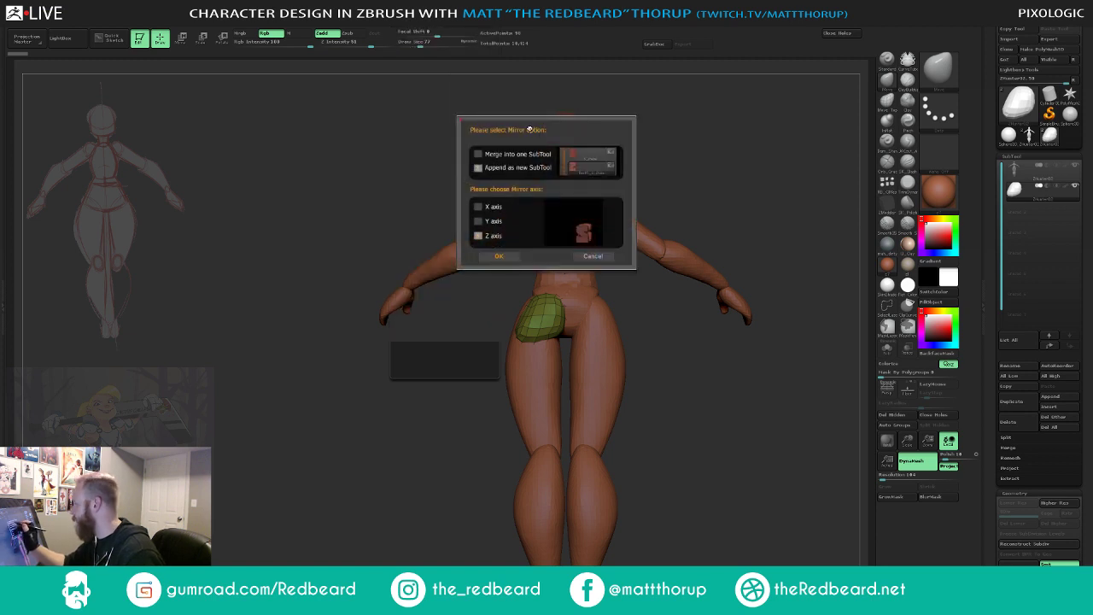
pyautogui.click(479, 155)
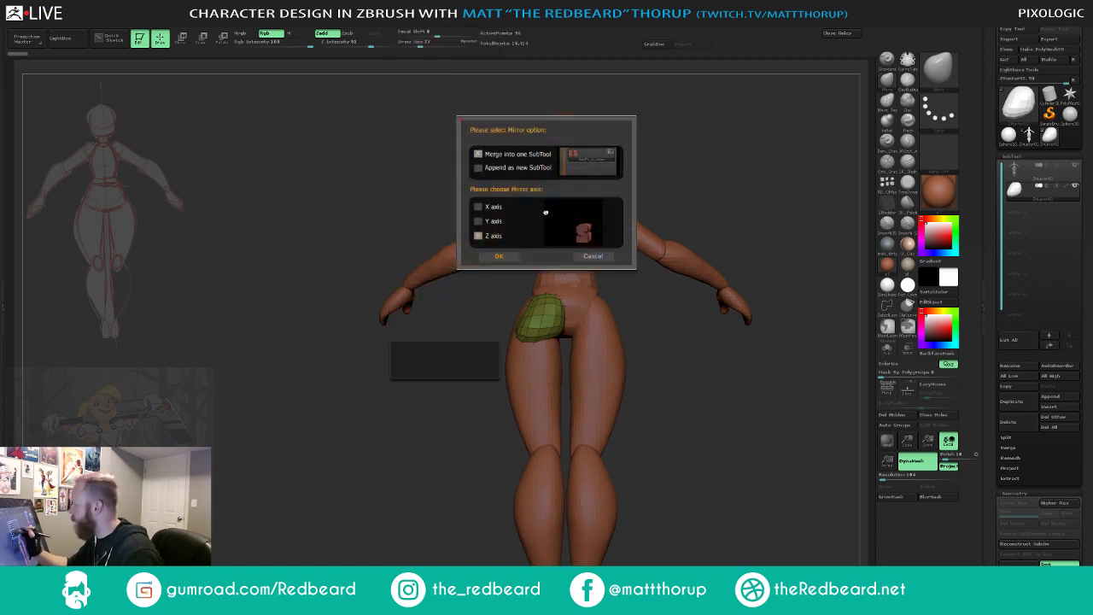
pyautogui.click(507, 257)
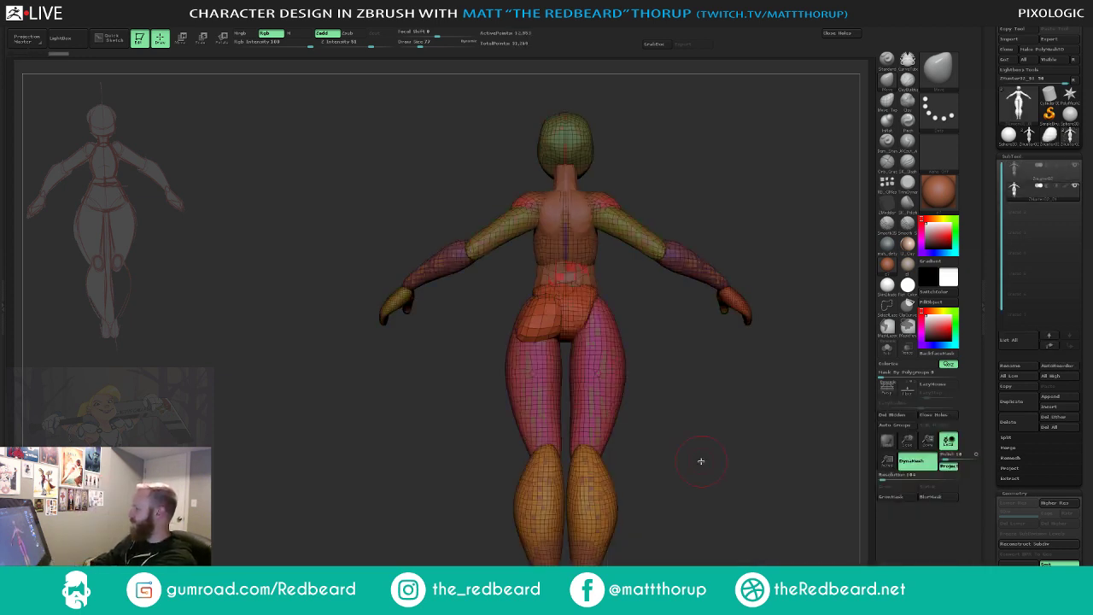
pyautogui.keyDown('ctrl'); pyautogui.moveTo(701, 461); pyautogui.dragTo(707, 467); pyautogui.keyUp('ctrl')
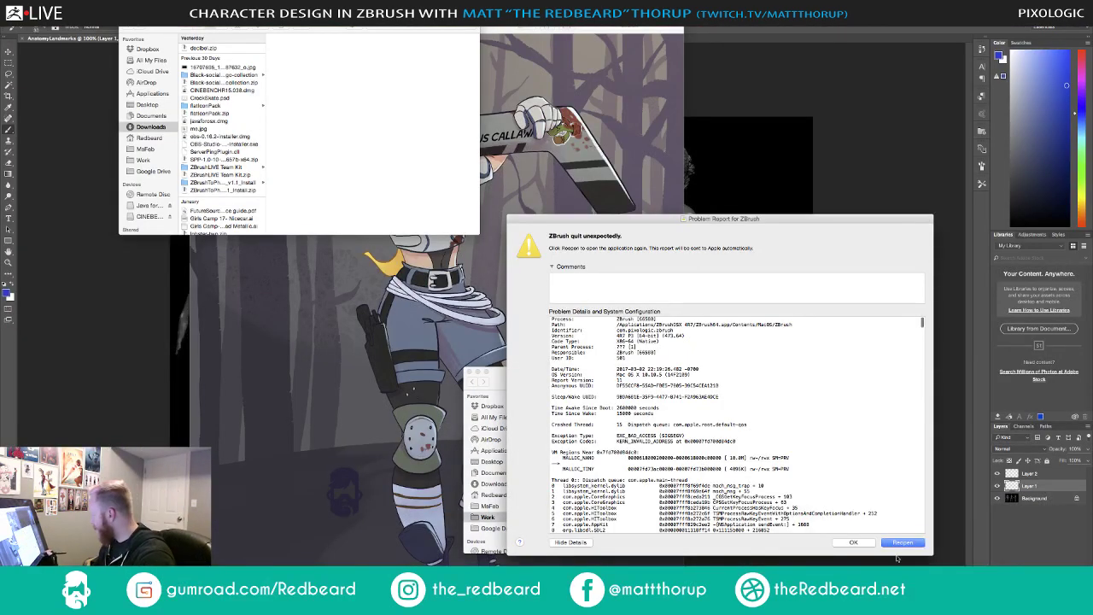
# - Reopen ZBrush, dismiss the notice about the terminated session and load ZHunter02.ZTL from the ZBrush folder
pyautogui.click(899, 544)
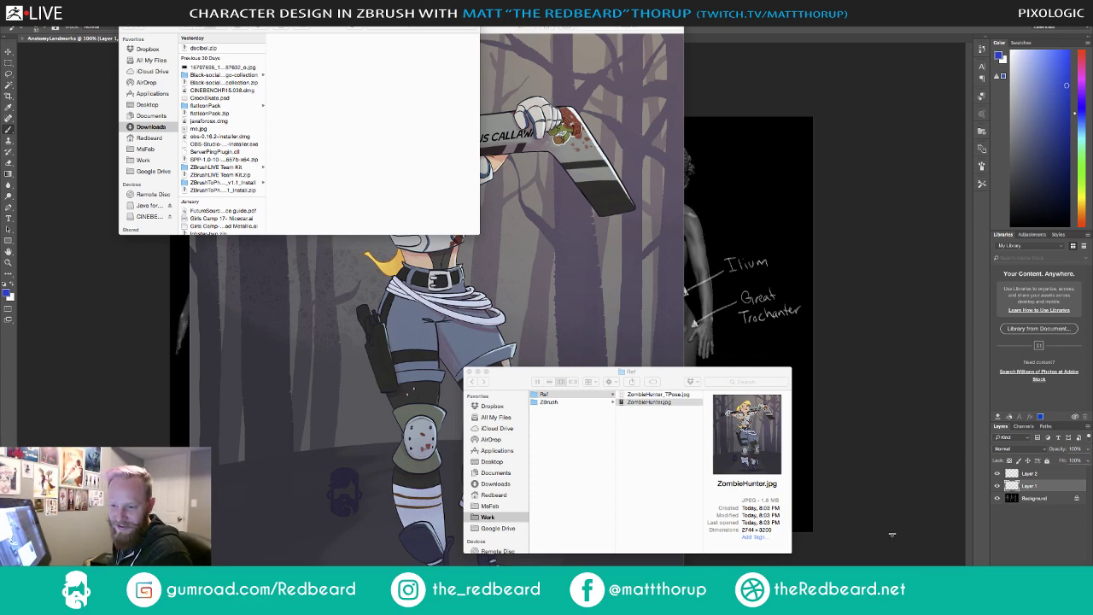
pyautogui.press('super+Tab')
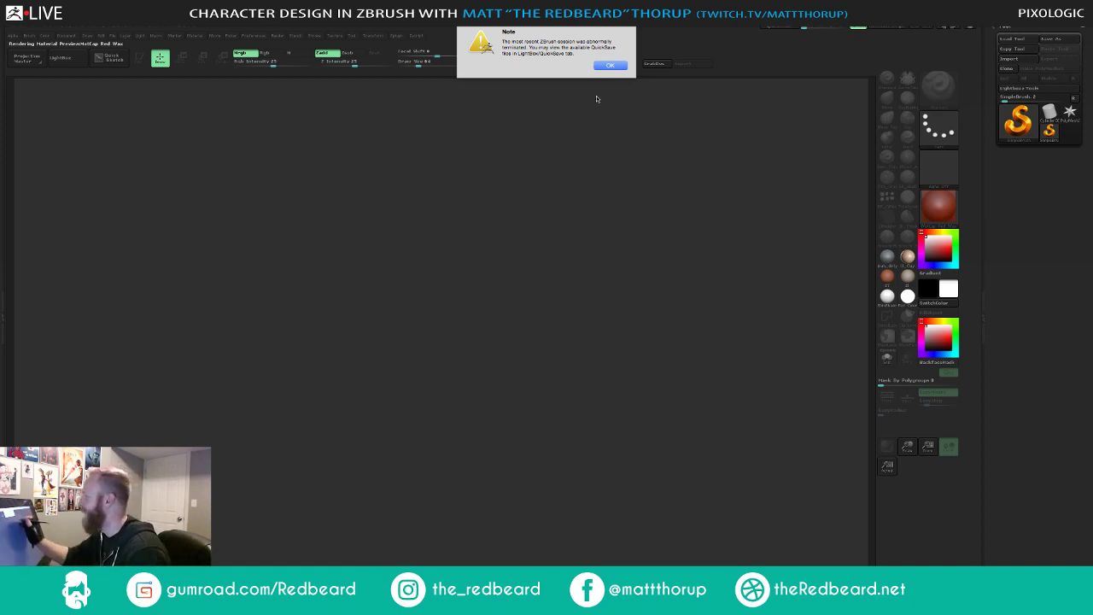
pyautogui.click(610, 65)
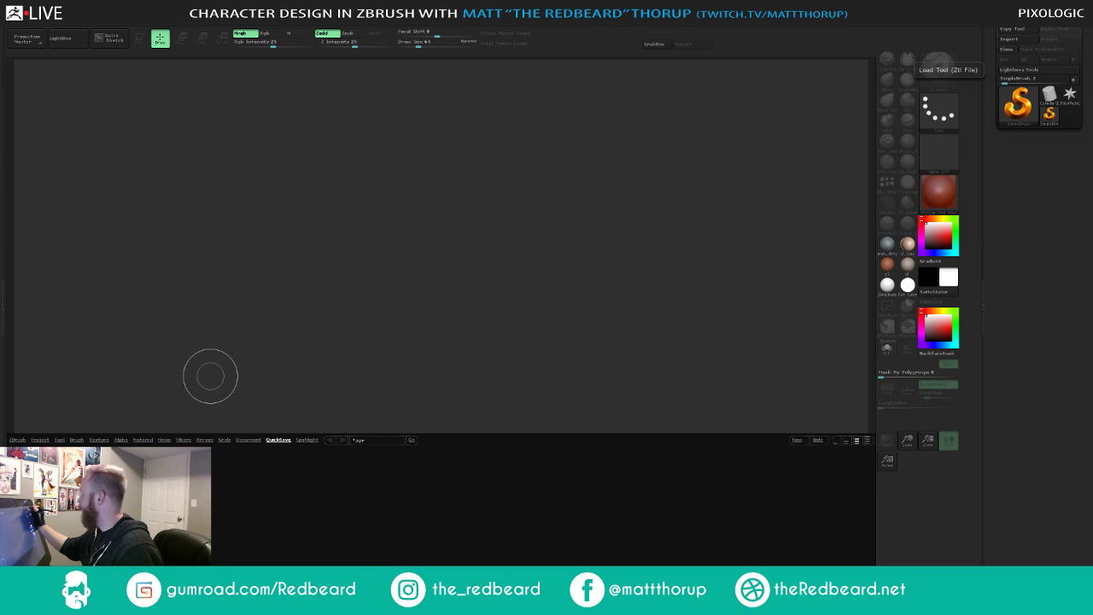
pyautogui.click(940, 62)
pyautogui.click(649, 142)
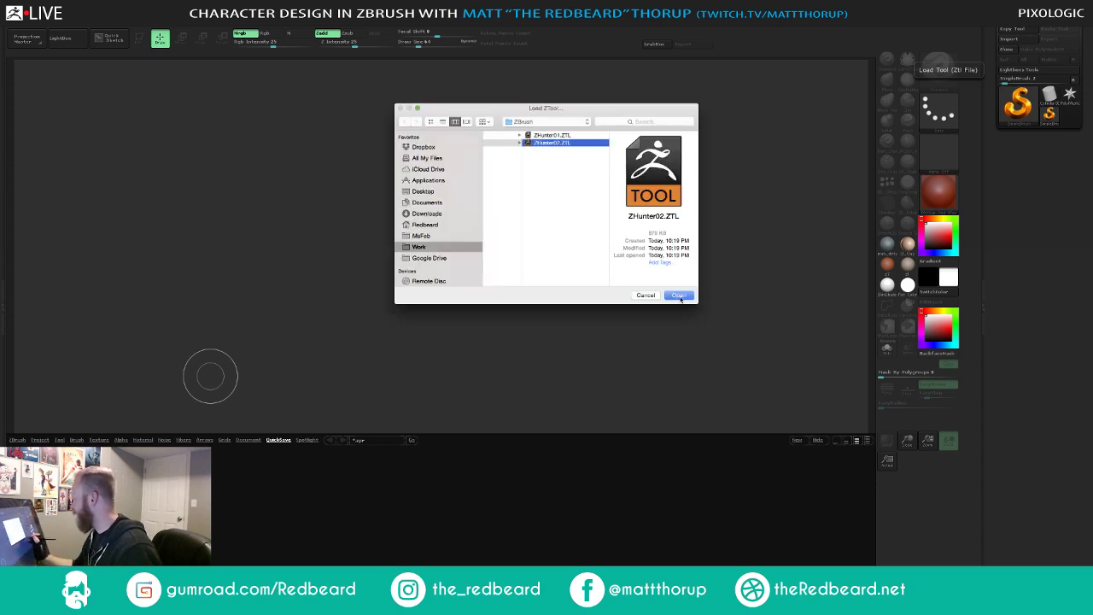
pyautogui.click(679, 295)
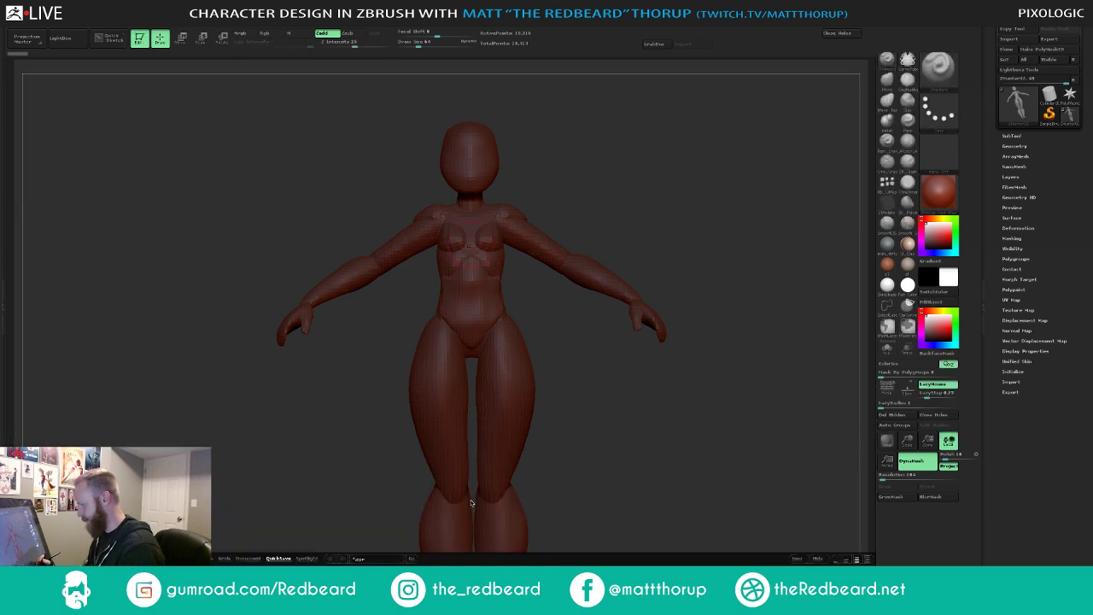
# - Give the loaded figure a light beige material and make the buttock form the active subtool
pyautogui.moveTo(636, 420)
pyautogui.mouseDown()
pyautogui.moveTo(708, 418)
pyautogui.moveTo(695, 463)
pyautogui.moveTo(557, 436)
pyautogui.moveTo(558, 451)
pyautogui.moveTo(551, 437)
pyautogui.moveTo(674, 530)
pyautogui.moveTo(680, 439)
pyautogui.moveTo(635, 498)
pyautogui.moveTo(646, 518)
pyautogui.mouseUp()
pyautogui.click(907, 265)
pyautogui.hotkey('shift', 'f')
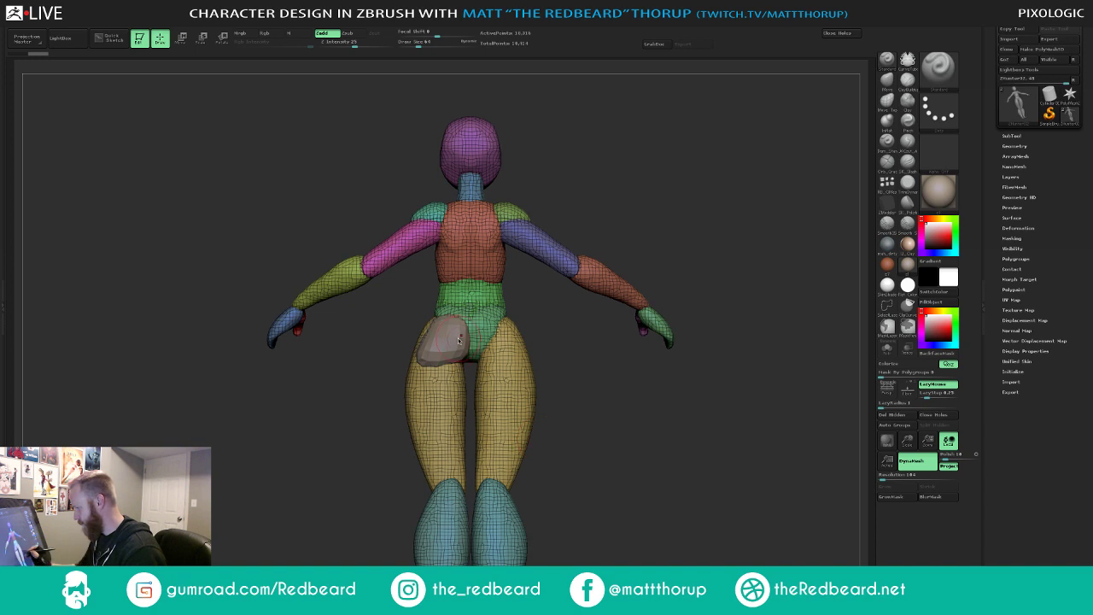
pyautogui.keyDown('ctrl'); pyautogui.keyDown('shift'); pyautogui.click(459, 338); pyautogui.keyUp('shift'); pyautogui.keyUp('ctrl')
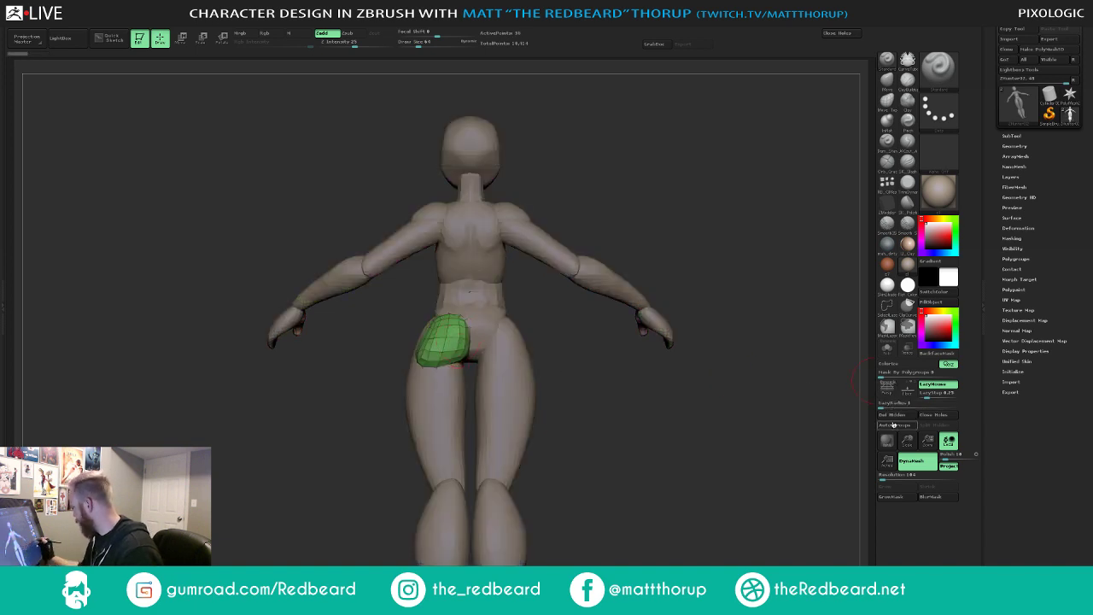
pyautogui.click(894, 416)
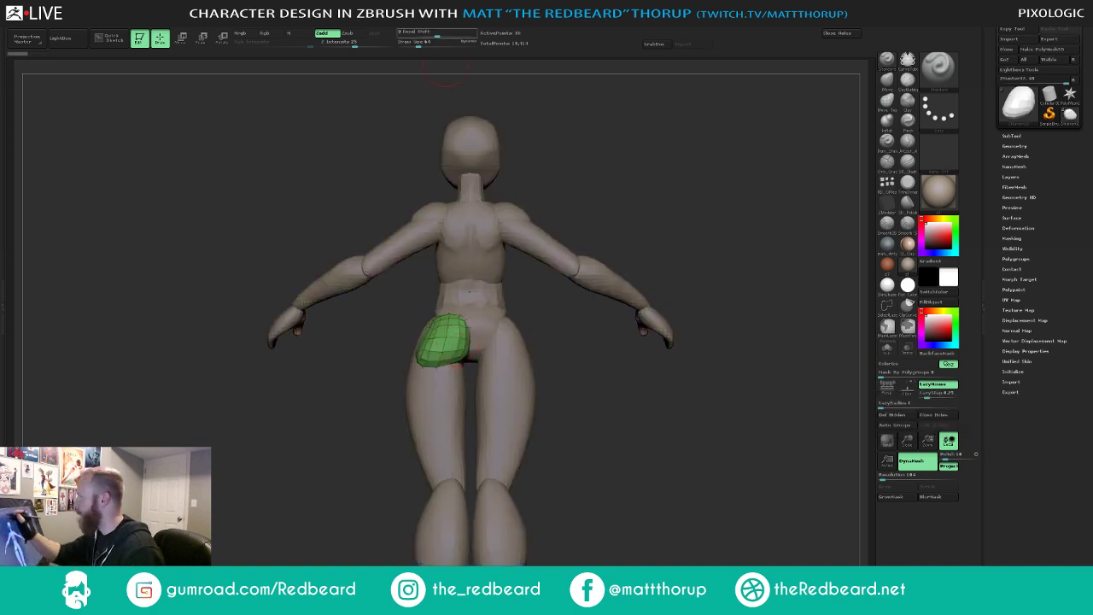
# - Try a SubTool Master mirror of the reloaded buttock on the Z axis with Merge into one SubTool, and undo it
pyautogui.click(398, 31)
pyautogui.click(432, 174)
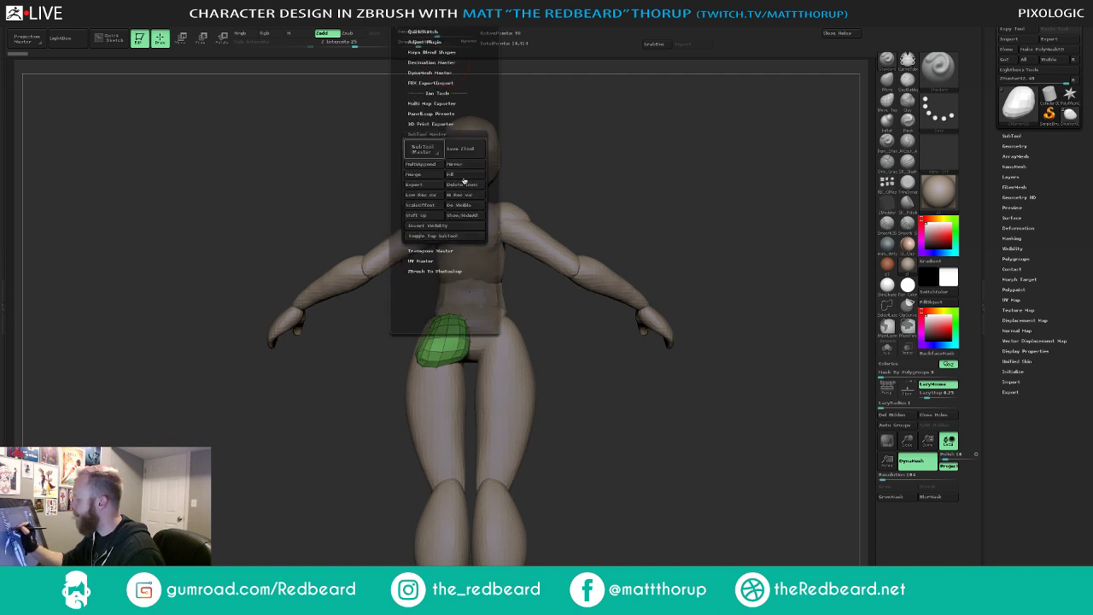
pyautogui.click(465, 133)
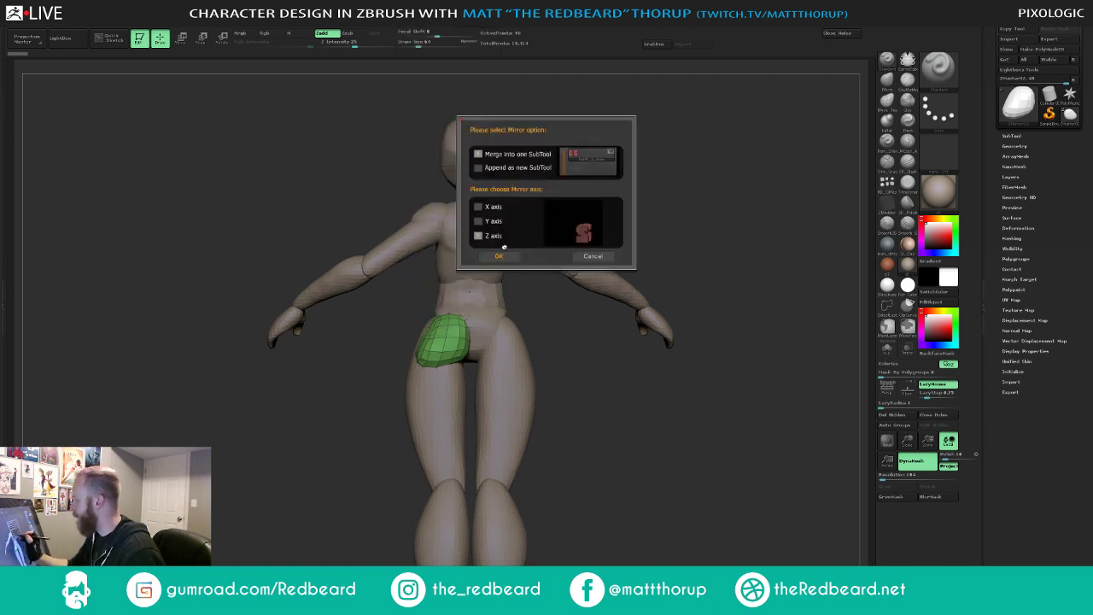
pyautogui.click(500, 256)
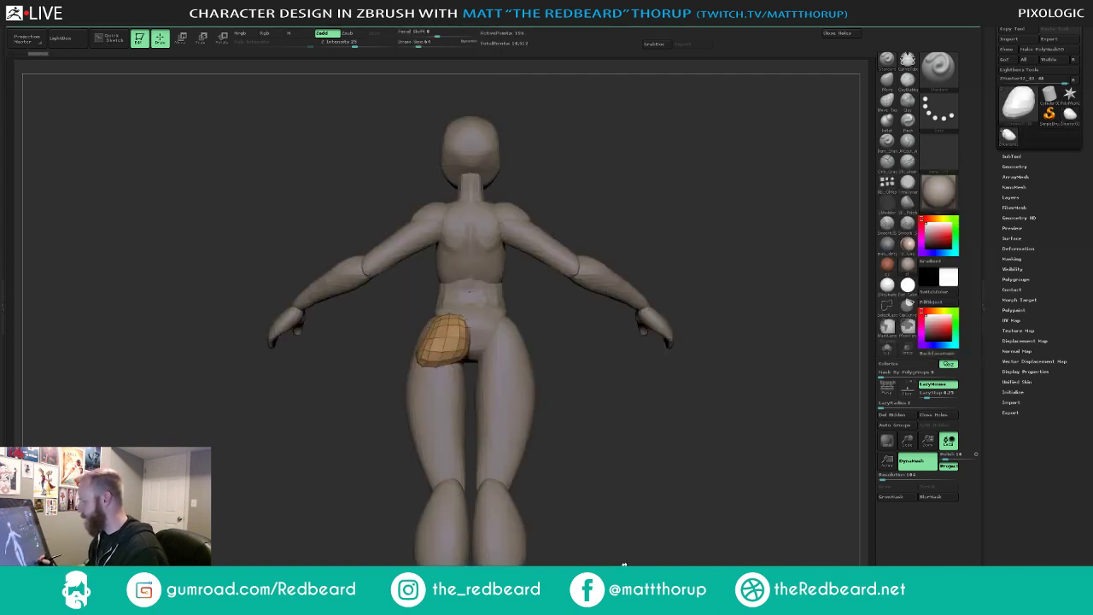
pyautogui.moveTo(654, 525)
pyautogui.mouseDown()
pyautogui.moveTo(720, 525)
pyautogui.moveTo(656, 541)
pyautogui.moveTo(683, 527)
pyautogui.moveTo(654, 525)
pyautogui.mouseUp()
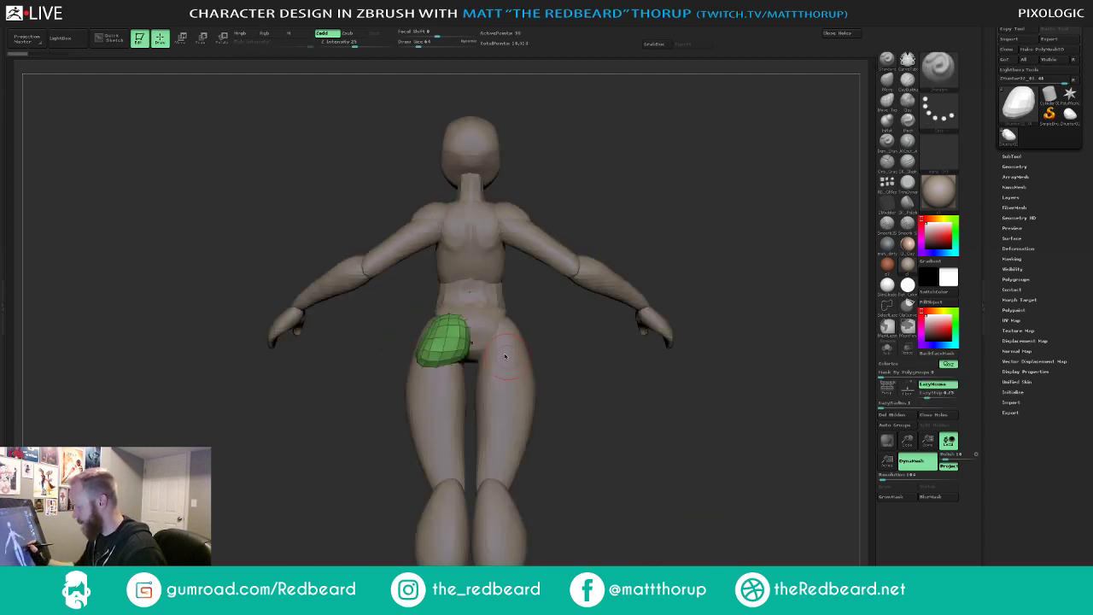
# - Mirror the buttock subtool across the X axis with SubTool Master, using Merge into one SubTool
pyautogui.moveTo(445, 20)
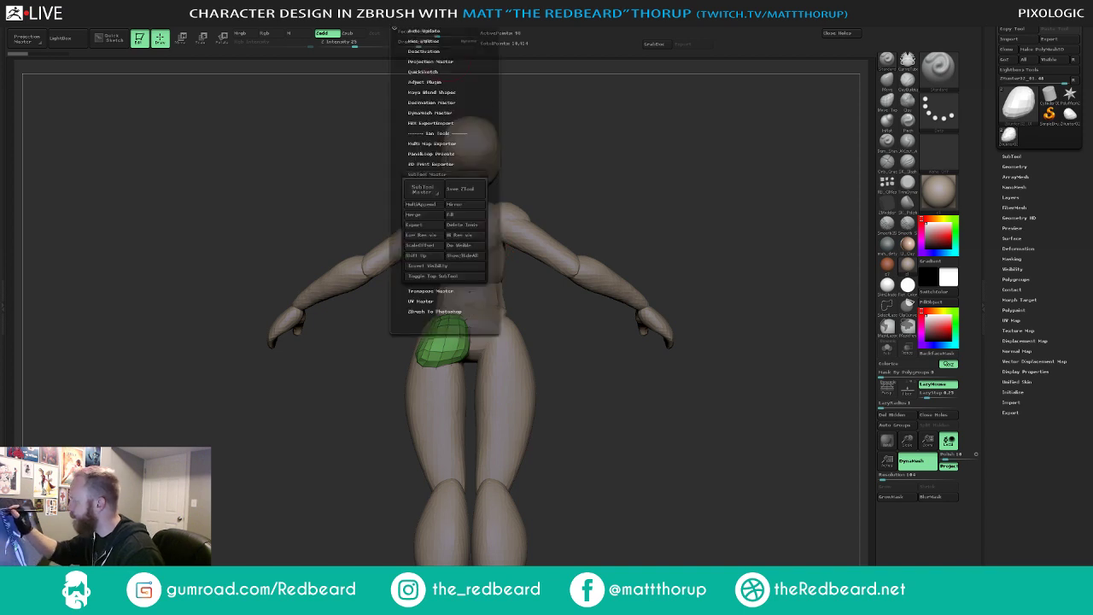
pyautogui.click(458, 205)
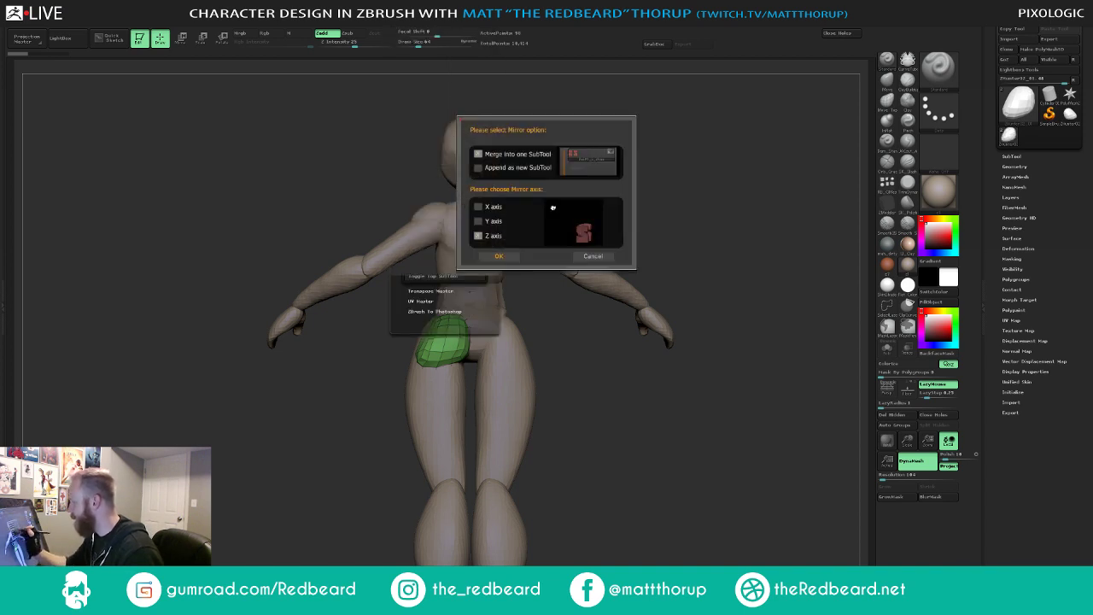
pyautogui.click(477, 207)
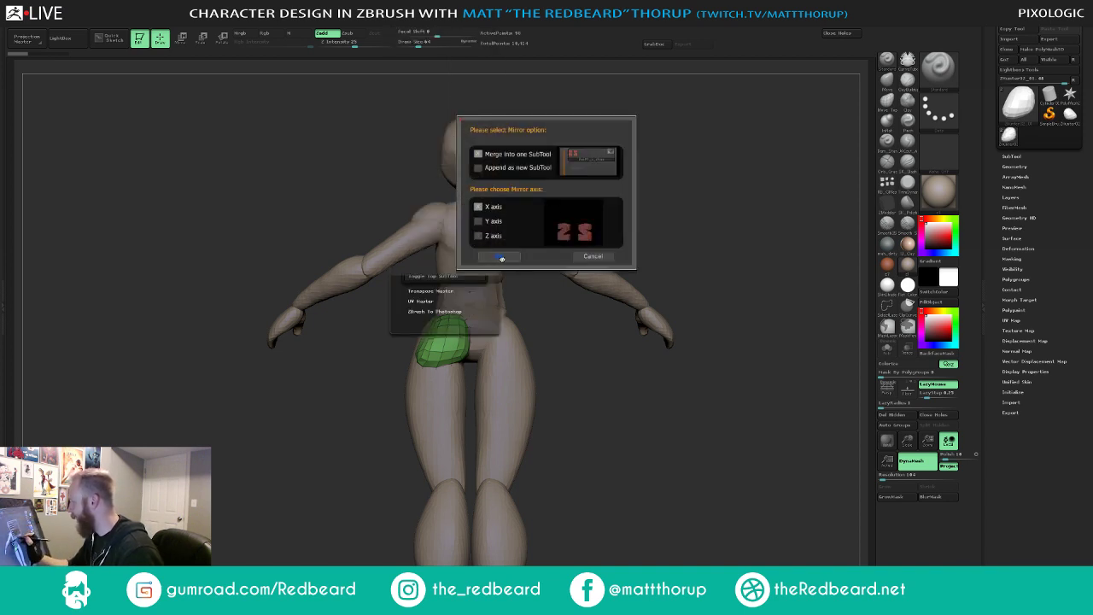
pyautogui.click(500, 256)
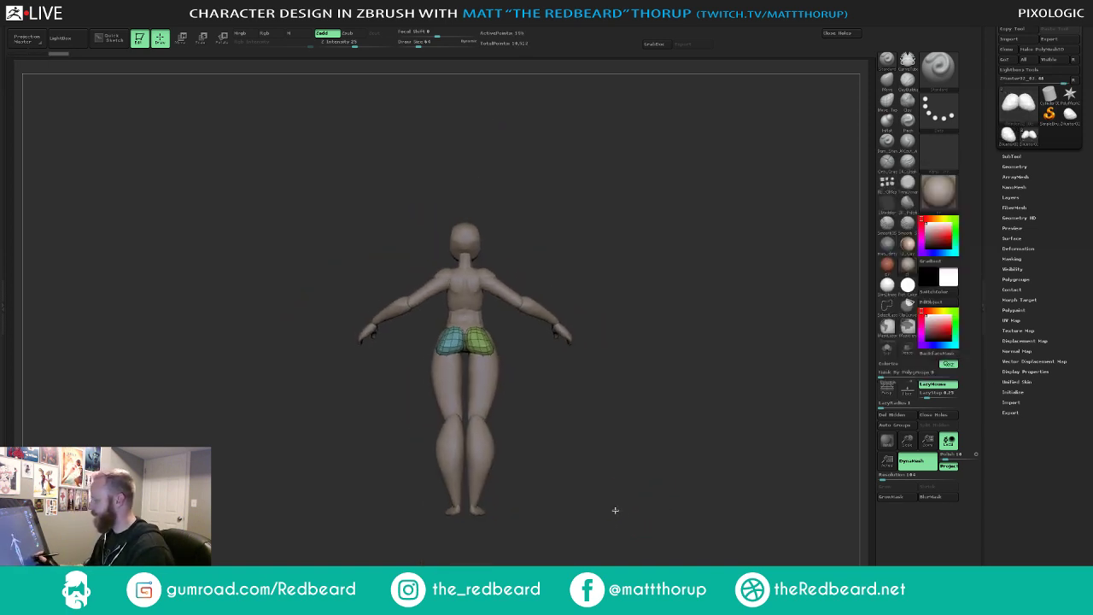
# - Adjust the mirrored buttock forms from the back and side angles with an enlarged Move brush
pyautogui.press('s')
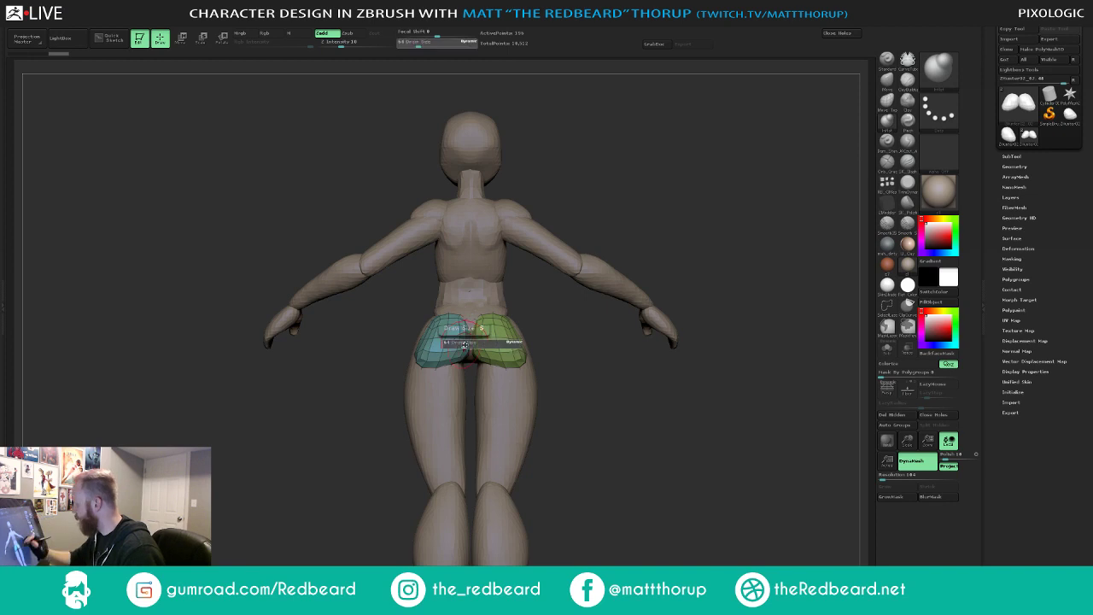
pyautogui.moveTo(466, 346); pyautogui.dragTo(475, 347)
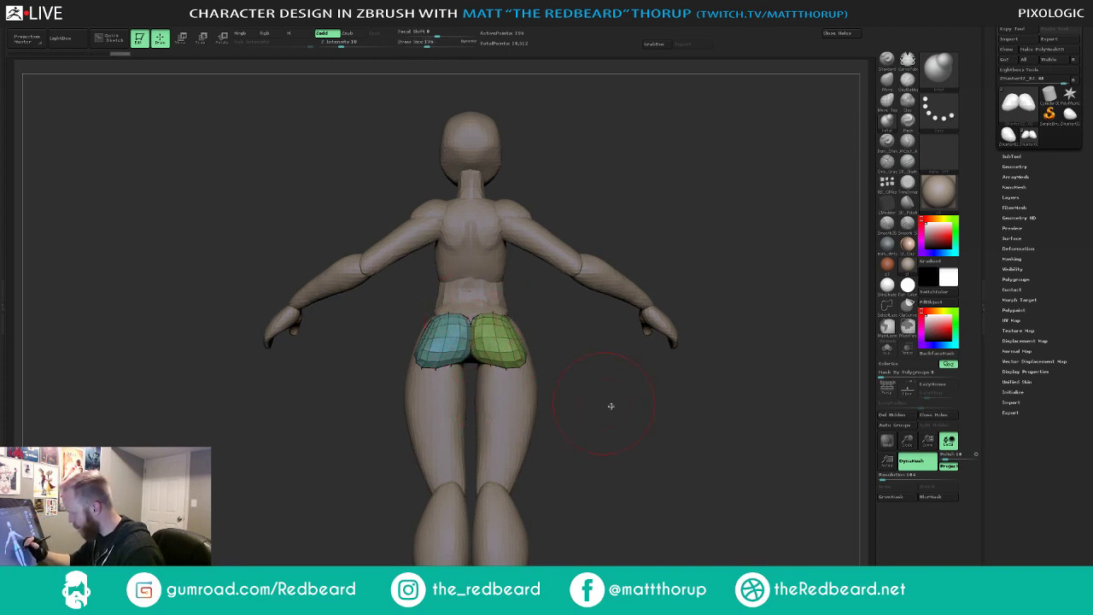
pyautogui.moveTo(610, 405)
pyautogui.mouseDown()
pyautogui.moveTo(641, 402)
pyautogui.moveTo(638, 437)
pyautogui.moveTo(648, 415)
pyautogui.mouseUp()
pyautogui.click(887, 81)
pyautogui.press('s')
pyautogui.moveTo(474, 335); pyautogui.dragTo(469, 331)
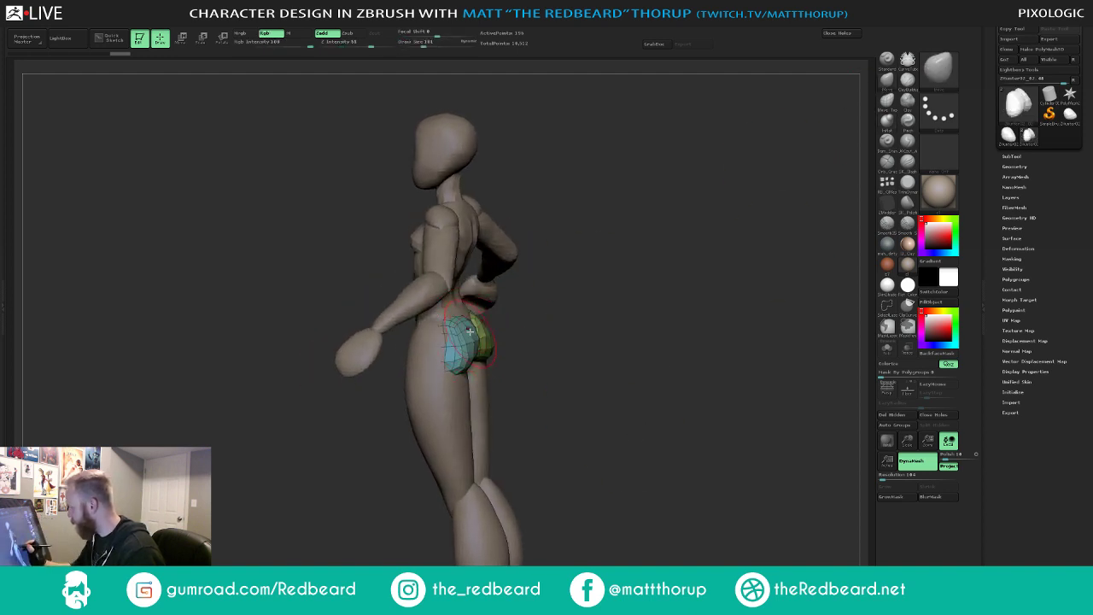
# - Refine the buttock contours against the hips and thighs using smaller Move brush sizes
pyautogui.moveTo(538, 369)
pyautogui.mouseDown()
pyautogui.moveTo(459, 372)
pyautogui.moveTo(435, 357)
pyautogui.moveTo(461, 372)
pyautogui.moveTo(484, 366)
pyautogui.moveTo(485, 352)
pyautogui.mouseUp()
pyautogui.press('s')
pyautogui.click(474, 365)
pyautogui.press('s')
pyautogui.click(466, 369)
pyautogui.moveTo(605, 369)
pyautogui.mouseDown()
pyautogui.moveTo(641, 378)
pyautogui.moveTo(678, 452)
pyautogui.moveTo(641, 456)
pyautogui.moveTo(738, 449)
pyautogui.moveTo(647, 453)
pyautogui.moveTo(598, 470)
pyautogui.moveTo(662, 516)
pyautogui.moveTo(590, 496)
pyautogui.mouseUp()
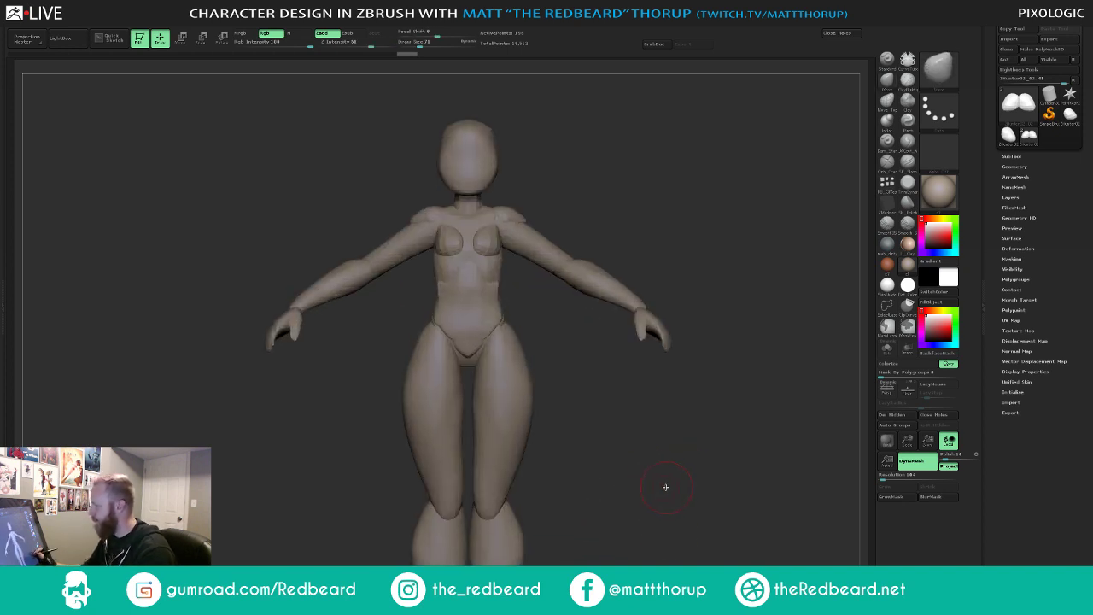
pyautogui.moveTo(666, 486)
pyautogui.mouseDown()
pyautogui.moveTo(642, 475)
pyautogui.moveTo(690, 466)
pyautogui.moveTo(676, 460)
pyautogui.mouseUp()
pyautogui.keyDown('ctrl'); pyautogui.keyDown('shift'); pyautogui.click(510, 201); pyautogui.keyUp('shift'); pyautogui.keyUp('ctrl')
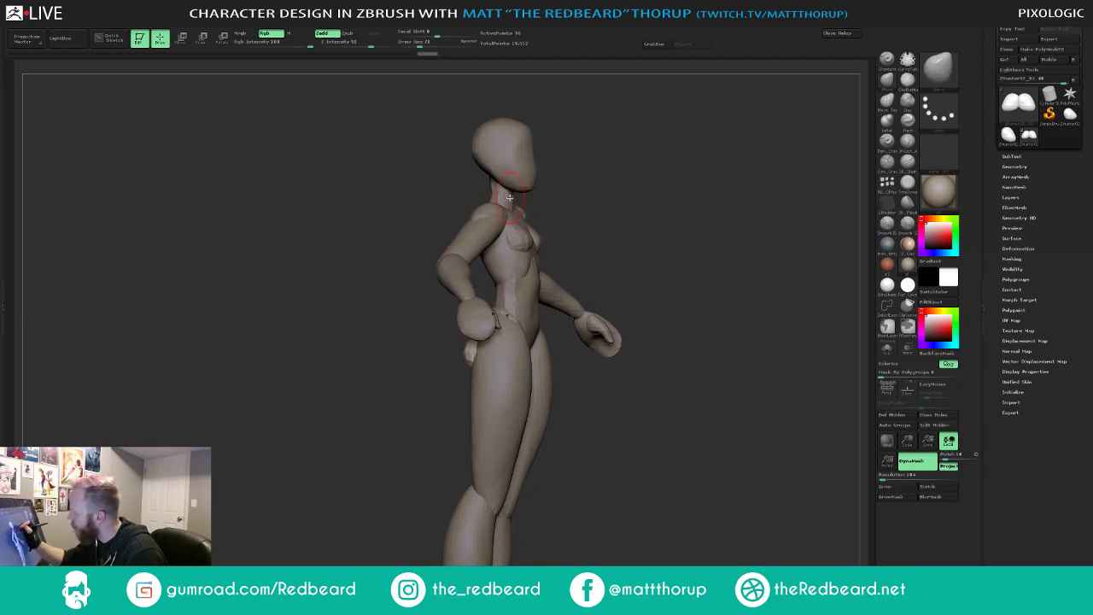
pyautogui.moveTo(578, 202); pyautogui.dragTo(634, 196)
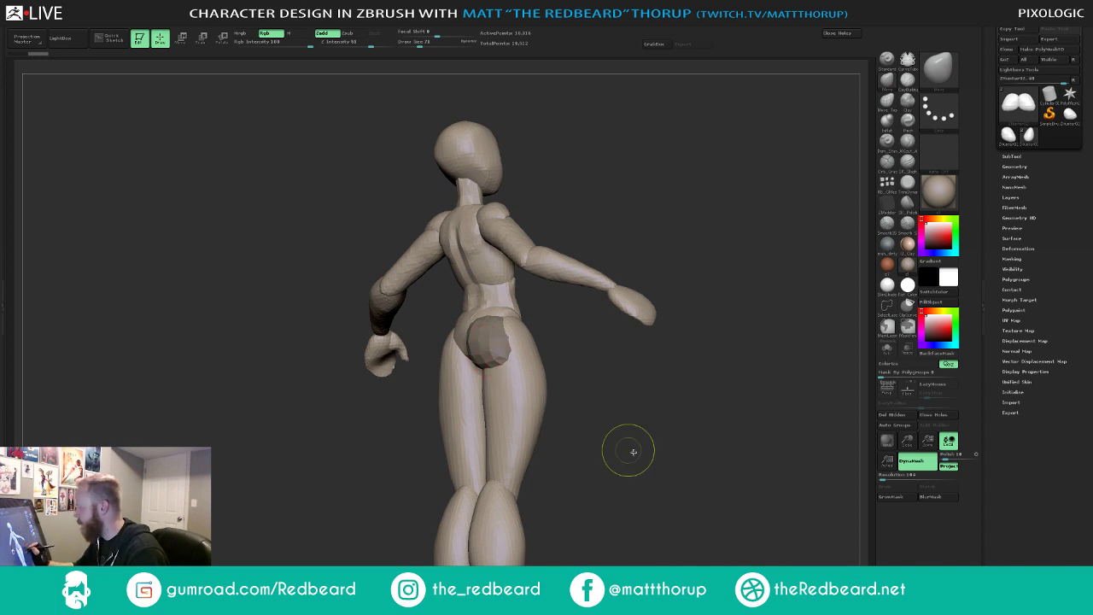
pyautogui.moveTo(629, 453)
pyautogui.mouseDown()
pyautogui.moveTo(661, 456)
pyautogui.moveTo(561, 442)
pyautogui.moveTo(636, 456)
pyautogui.moveTo(654, 475)
pyautogui.moveTo(513, 362)
pyautogui.moveTo(456, 361)
pyautogui.mouseUp()
# - Reshape the inner and lower areas of both buttock forms with the Move brush from three-quarter back and overhead angles
pyautogui.press('s')
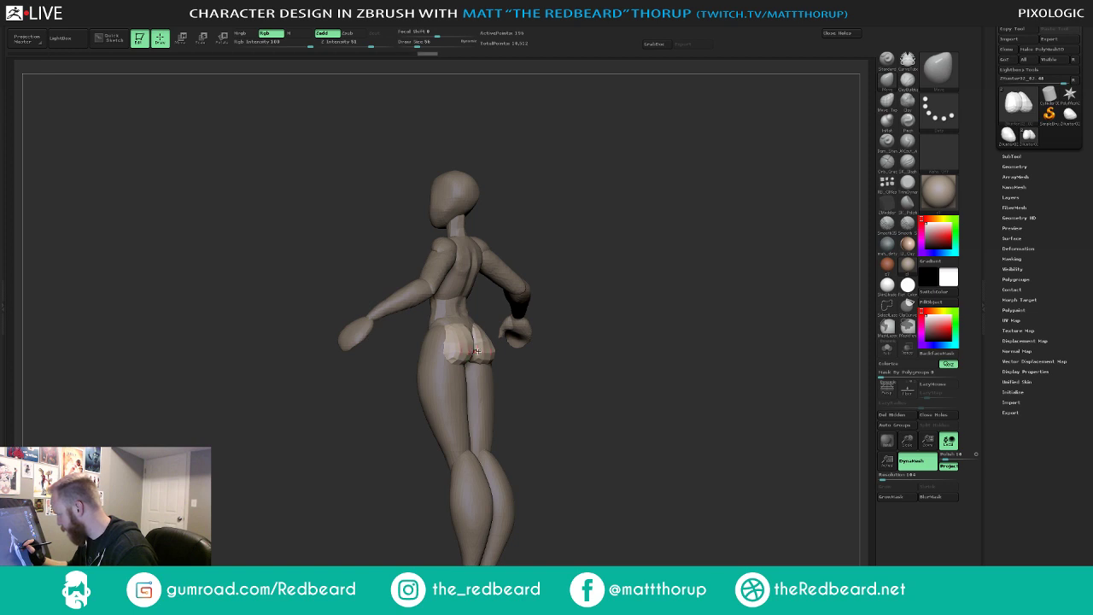
pyautogui.moveTo(568, 377)
pyautogui.mouseDown()
pyautogui.moveTo(561, 421)
pyautogui.moveTo(472, 348)
pyautogui.moveTo(575, 350)
pyautogui.moveTo(457, 360)
pyautogui.mouseUp()
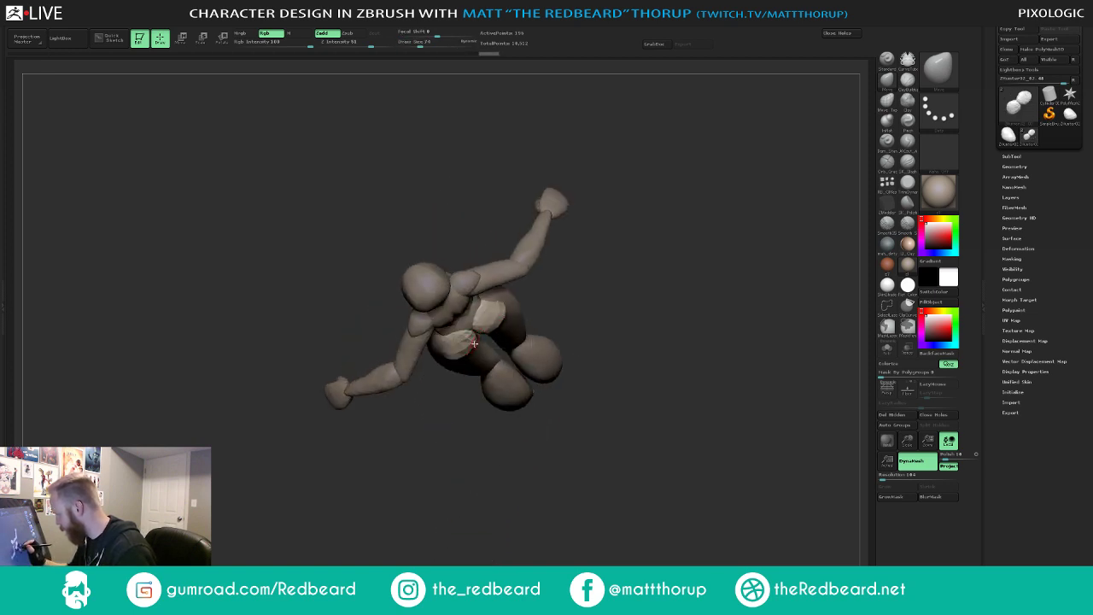
pyautogui.moveTo(469, 454); pyautogui.dragTo(598, 405)
pyautogui.moveTo(584, 440); pyautogui.dragTo(673, 432)
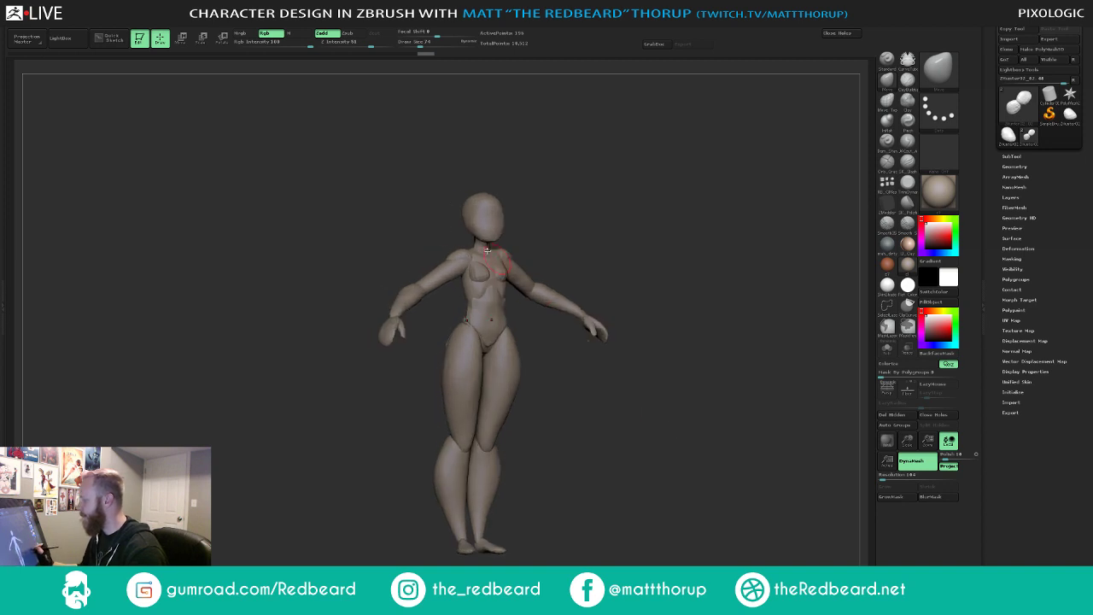
# - Switch to the body subtool and display its polygroup wireframe around the head and torso
pyautogui.keyDown('ctrl'); pyautogui.keyDown('shift'); pyautogui.click(548, 233); pyautogui.keyUp('shift'); pyautogui.keyUp('ctrl')
pyautogui.keyDown('ctrl'); pyautogui.keyDown('shift'); pyautogui.click(548, 233); pyautogui.keyUp('shift'); pyautogui.keyUp('ctrl')
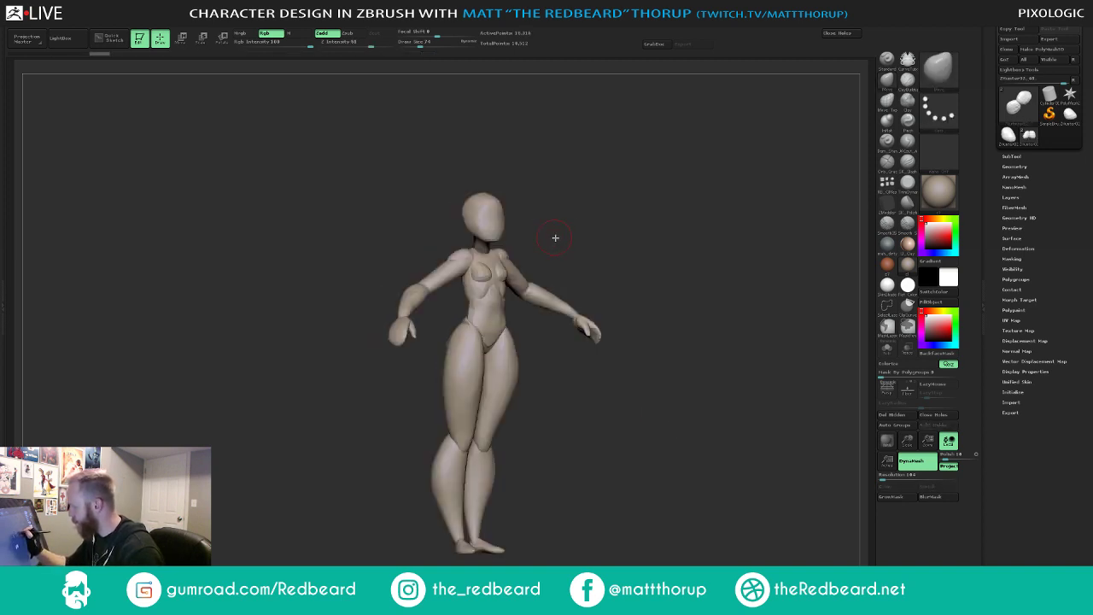
pyautogui.hotkey('shift', 'f')
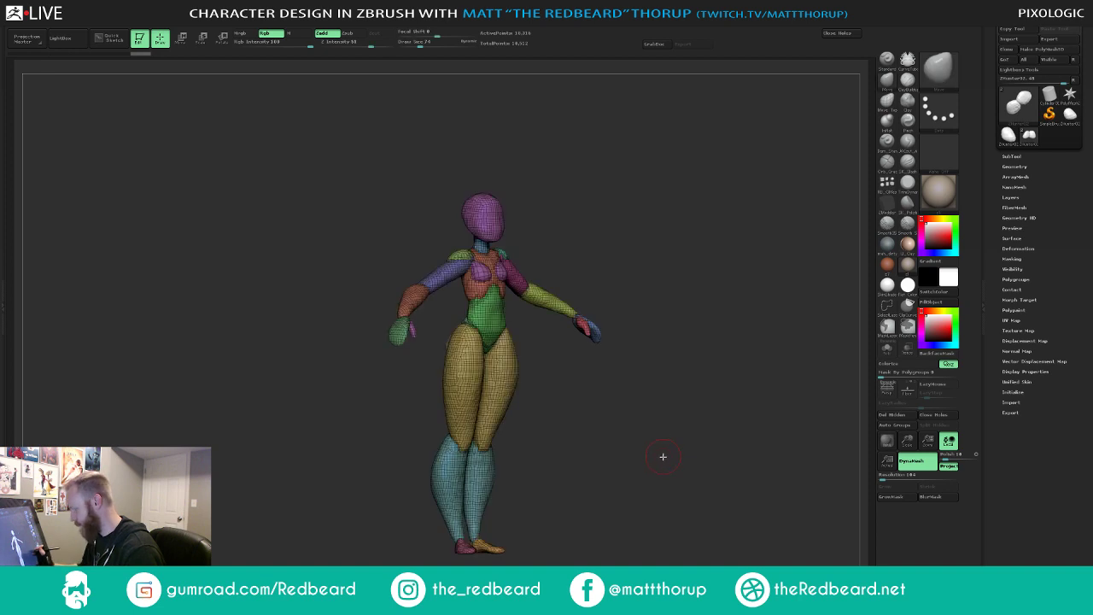
pyautogui.moveTo(661, 454); pyautogui.dragTo(702, 534)
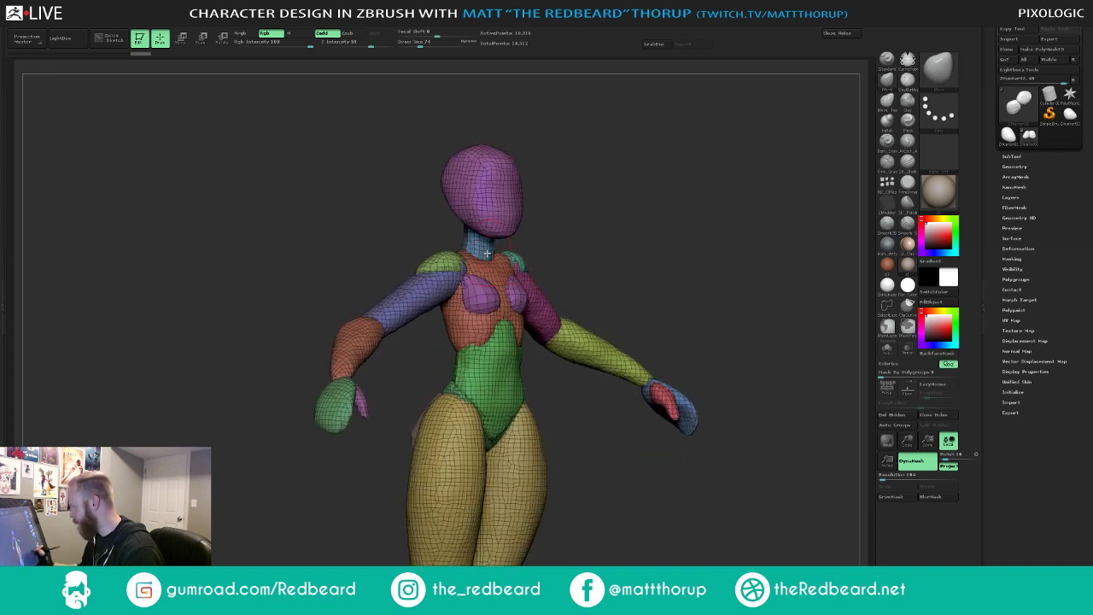
pyautogui.keyDown('ctrl'); pyautogui.keyDown('shift'); pyautogui.click(485, 249); pyautogui.keyUp('shift'); pyautogui.keyUp('ctrl')
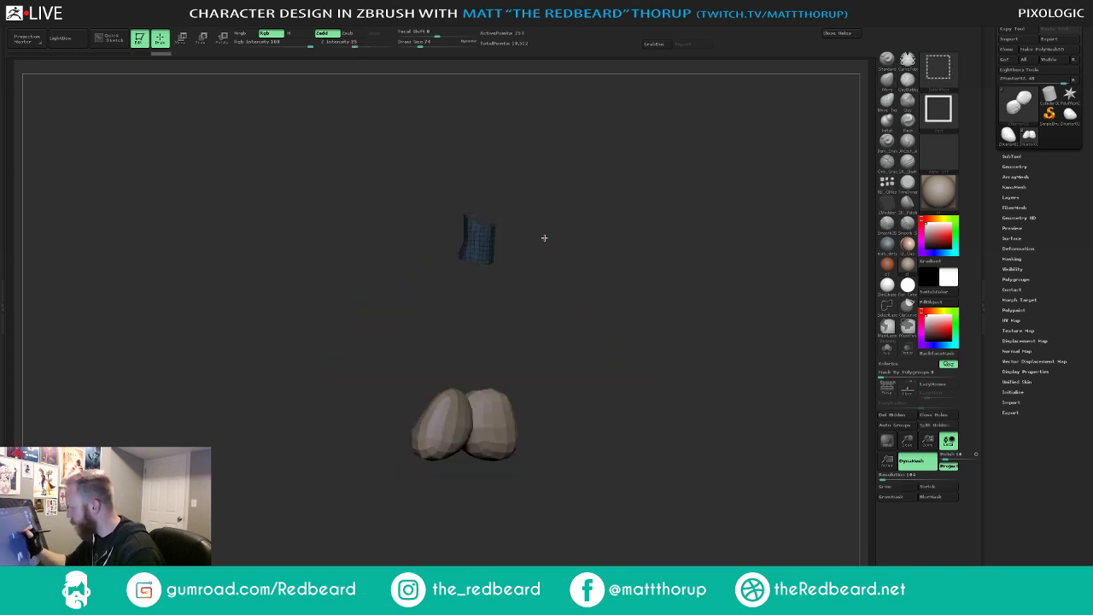
pyautogui.keyDown('ctrl'); pyautogui.keyDown('shift'); pyautogui.click(545, 236); pyautogui.keyUp('shift'); pyautogui.keyUp('ctrl')
pyautogui.keyDown('ctrl'); pyautogui.click(576, 225); pyautogui.keyUp('ctrl')
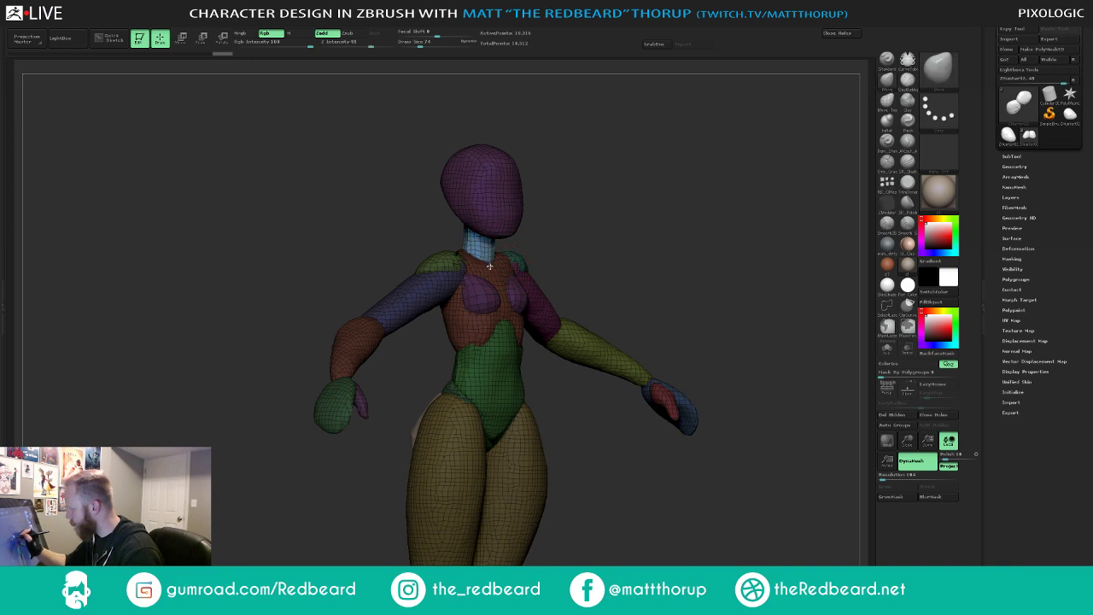
pyautogui.moveTo(568, 238); pyautogui.dragTo(503, 223)
pyautogui.keyDown('ctrl'); pyautogui.click(580, 208); pyautogui.keyUp('ctrl')
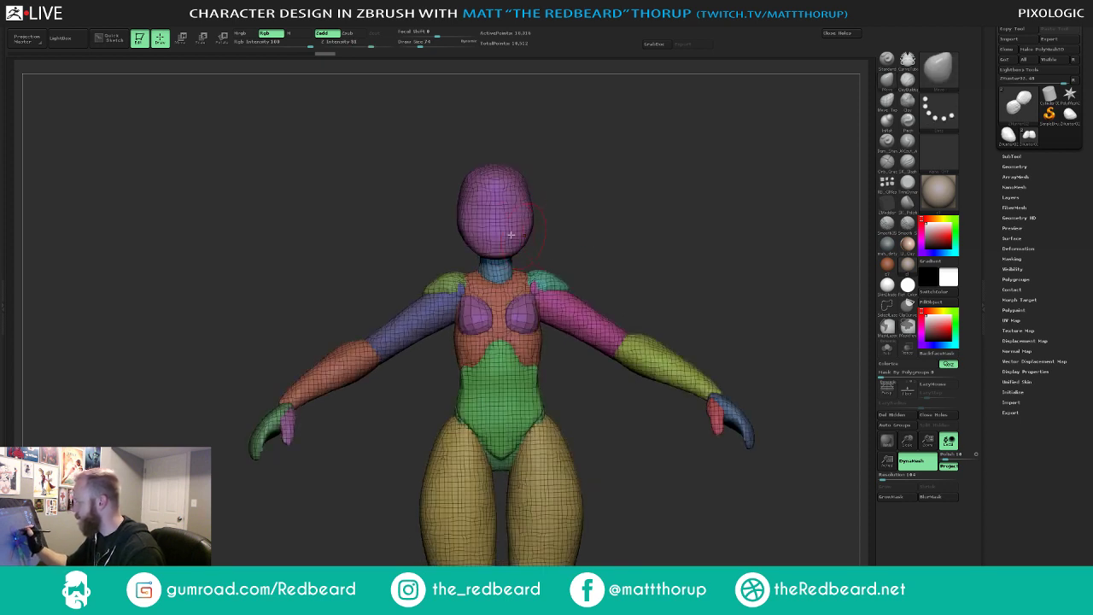
# - Isolate the head polygroup, hide the wireframe display and choose the hPolish brush
pyautogui.keyDown('ctrl'); pyautogui.keyDown('shift'); pyautogui.click(513, 234); pyautogui.keyUp('shift'); pyautogui.keyUp('ctrl')
pyautogui.hotkey('shift', 'f')
pyautogui.moveTo(697, 452); pyautogui.dragTo(714, 448)
pyautogui.press('b')
pyautogui.press('h')
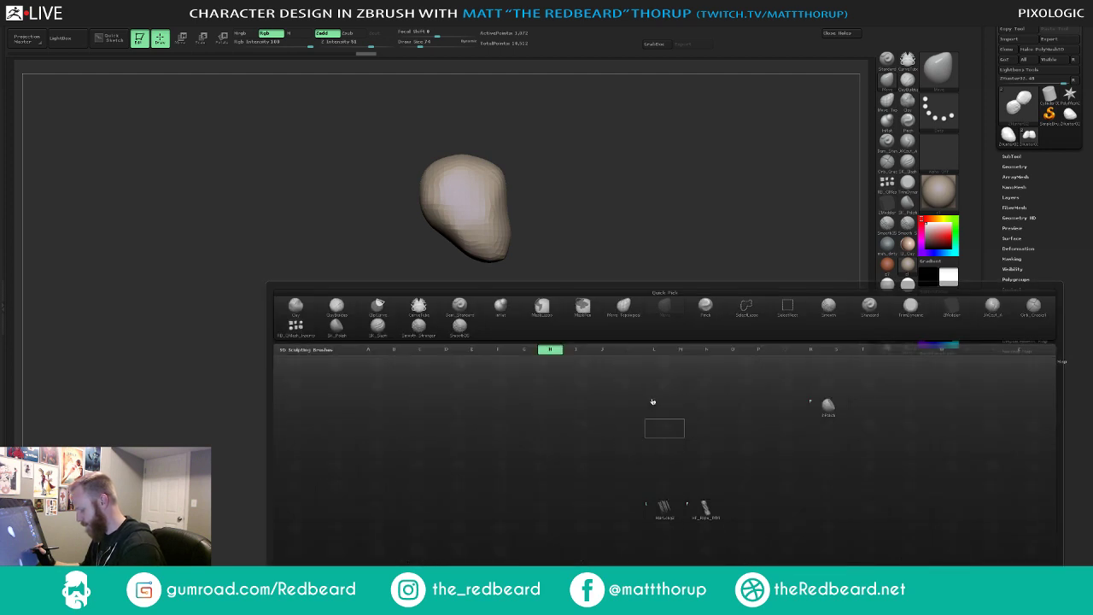
pyautogui.press('p')
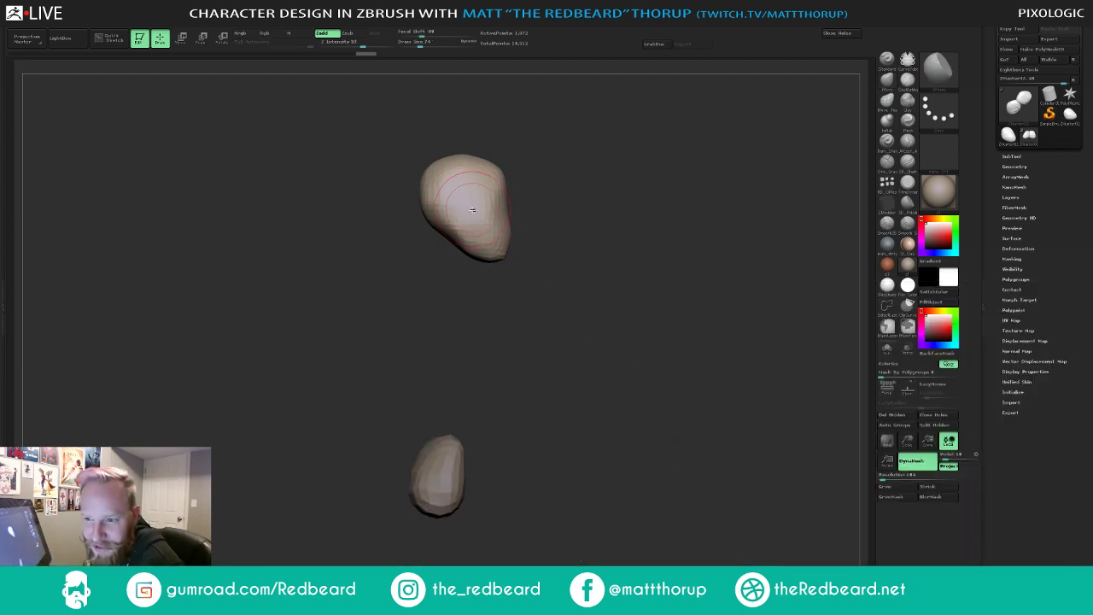
pyautogui.click(472, 209)
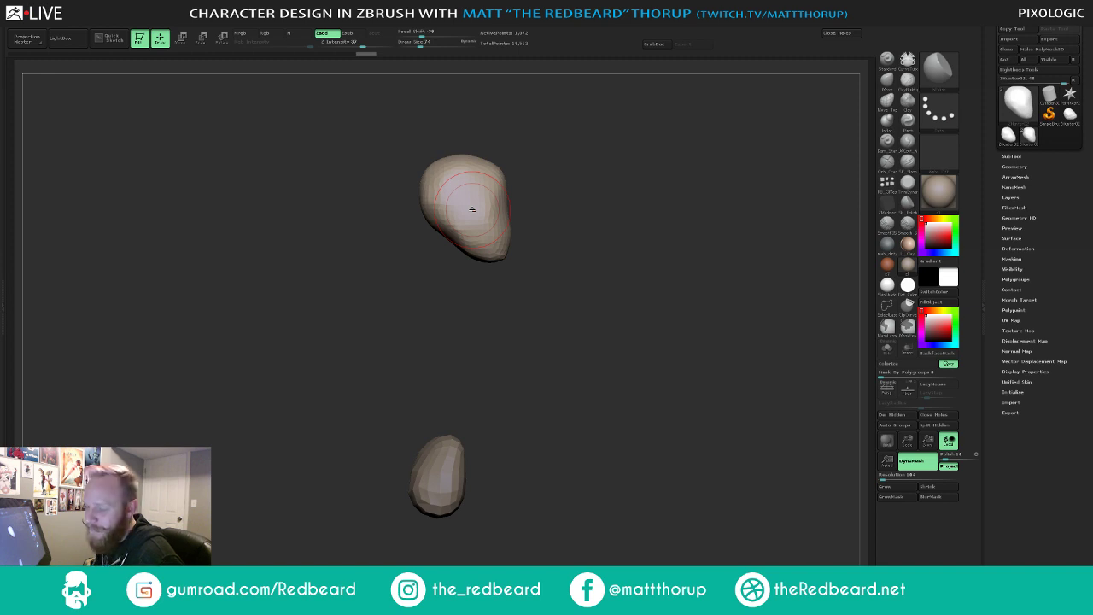
# - Try flattening the side planes of the head with the hPolish brush
pyautogui.moveTo(569, 275); pyautogui.dragTo(547, 282)
pyautogui.moveTo(530, 205); pyautogui.dragTo(452, 197)
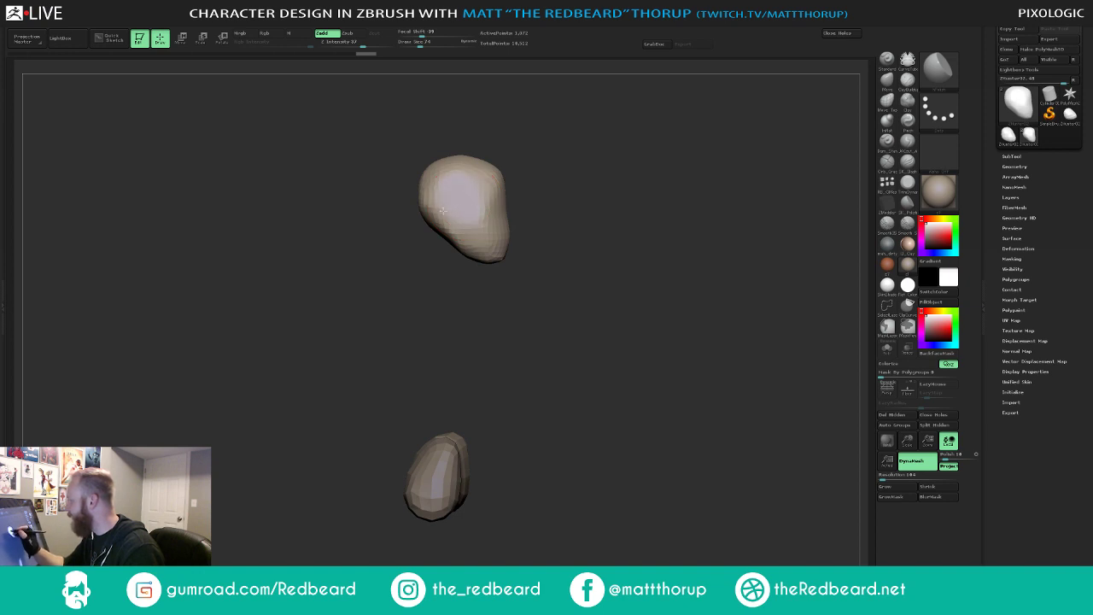
pyautogui.moveTo(434, 225)
pyautogui.mouseDown()
pyautogui.moveTo(654, 291)
pyautogui.moveTo(573, 295)
pyautogui.moveTo(537, 327)
pyautogui.moveTo(514, 330)
pyautogui.moveTo(481, 252)
pyautogui.mouseUp()
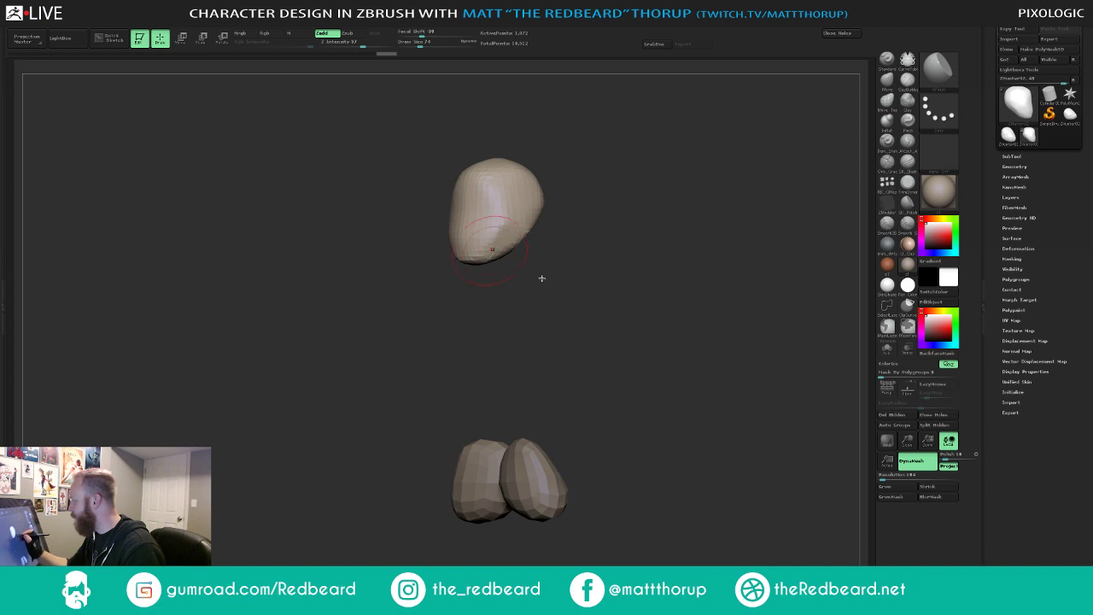
pyautogui.keyDown('shift'); pyautogui.moveTo(541, 278); pyautogui.dragTo(569, 294); pyautogui.keyUp('shift')
# - Mask the head except its lower back area and push that area inward with the Move brush
pyautogui.keyDown('ctrl'); pyautogui.keyDown('shift'); pyautogui.moveTo(585, 216); pyautogui.dragTo(522, 250); pyautogui.keyUp('shift'); pyautogui.keyUp('ctrl')
pyautogui.keyDown('ctrl'); pyautogui.keyDown('shift'); pyautogui.click(561, 344); pyautogui.keyUp('shift'); pyautogui.keyUp('ctrl')
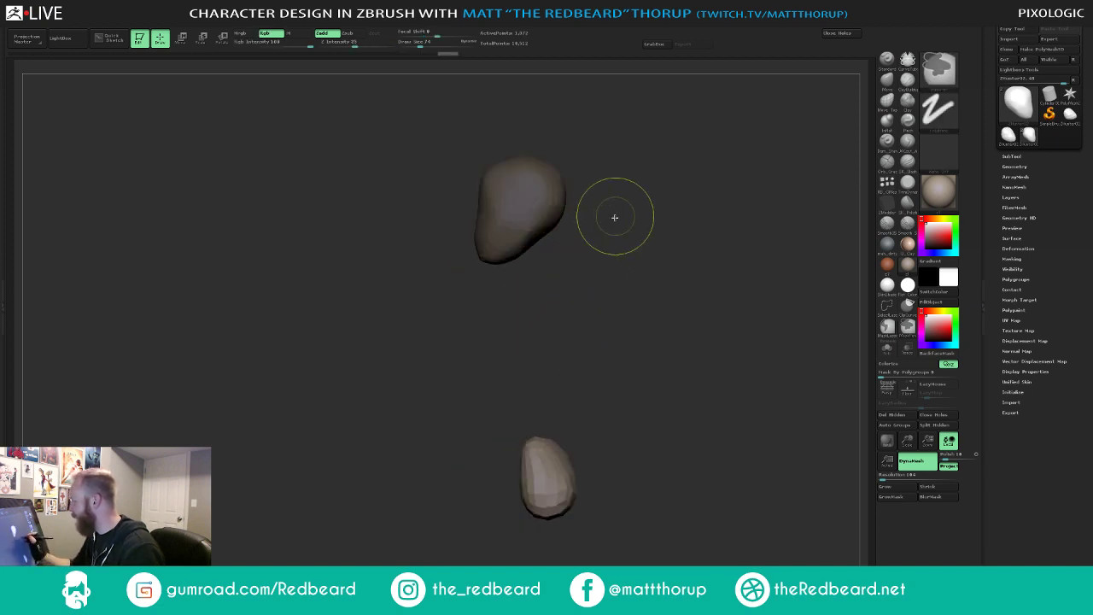
pyautogui.keyDown('ctrl'); pyautogui.keyDown('shift'); pyautogui.moveTo(605, 223); pyautogui.dragTo(527, 301); pyautogui.keyUp('shift'); pyautogui.keyUp('ctrl')
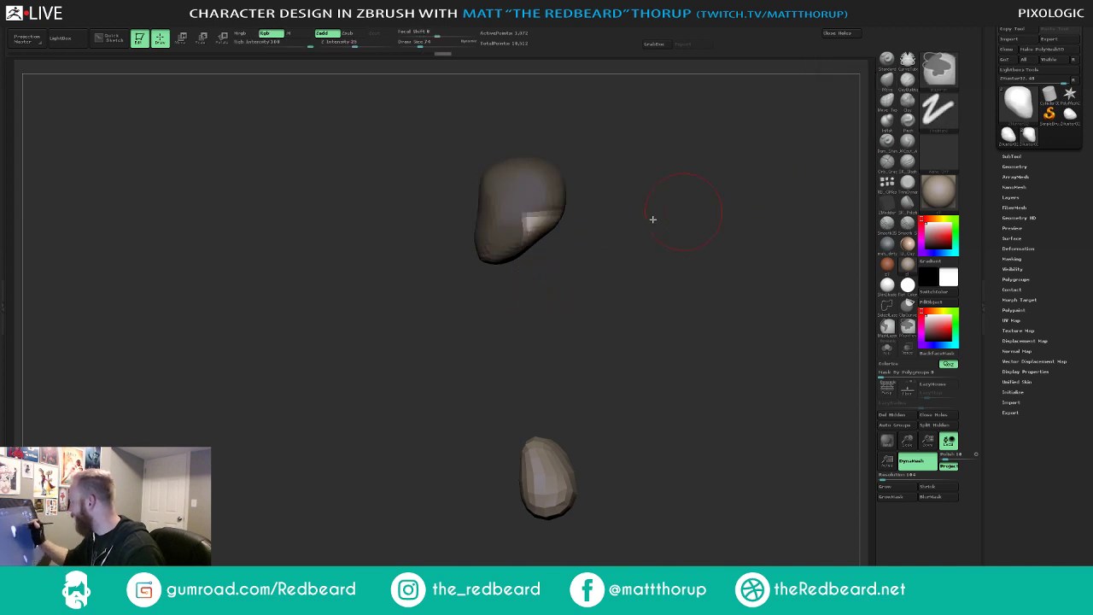
pyautogui.press('s')
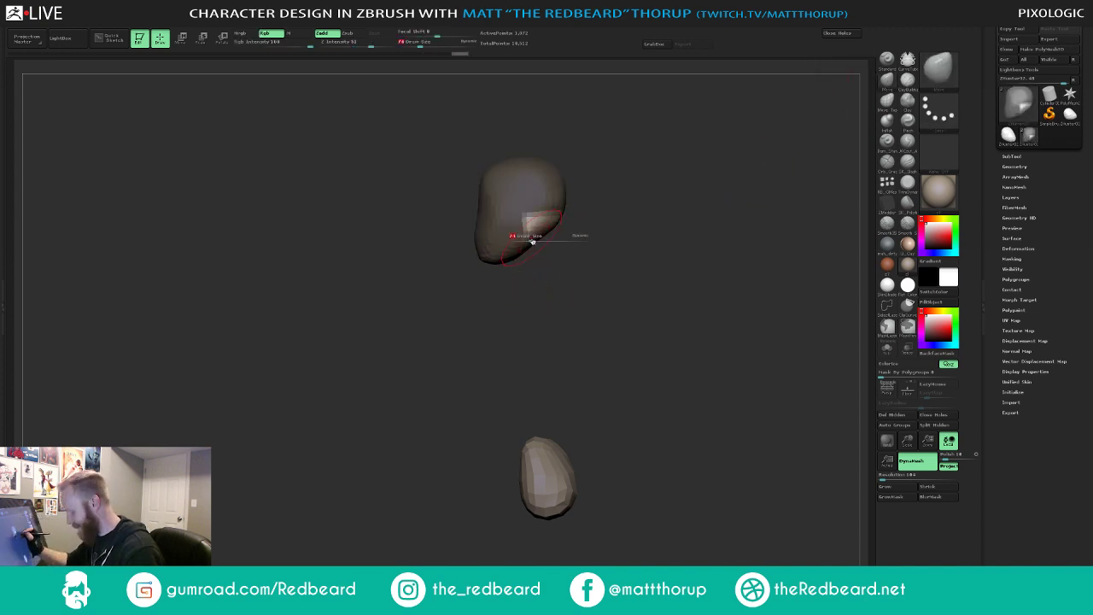
pyautogui.moveTo(532, 239); pyautogui.dragTo(532, 225)
pyautogui.press('[')
pyautogui.moveTo(632, 262); pyautogui.dragTo(584, 264)
pyautogui.moveTo(550, 219); pyautogui.dragTo(553, 228)
pyautogui.moveTo(627, 273); pyautogui.dragTo(640, 285)
# - Try reshaping the hollow under the skull from another angle with a resized Move brush
pyautogui.hotkey('ctrl', 'shift', 'z')
pyautogui.hotkey('ctrl', 'shift', 'z')
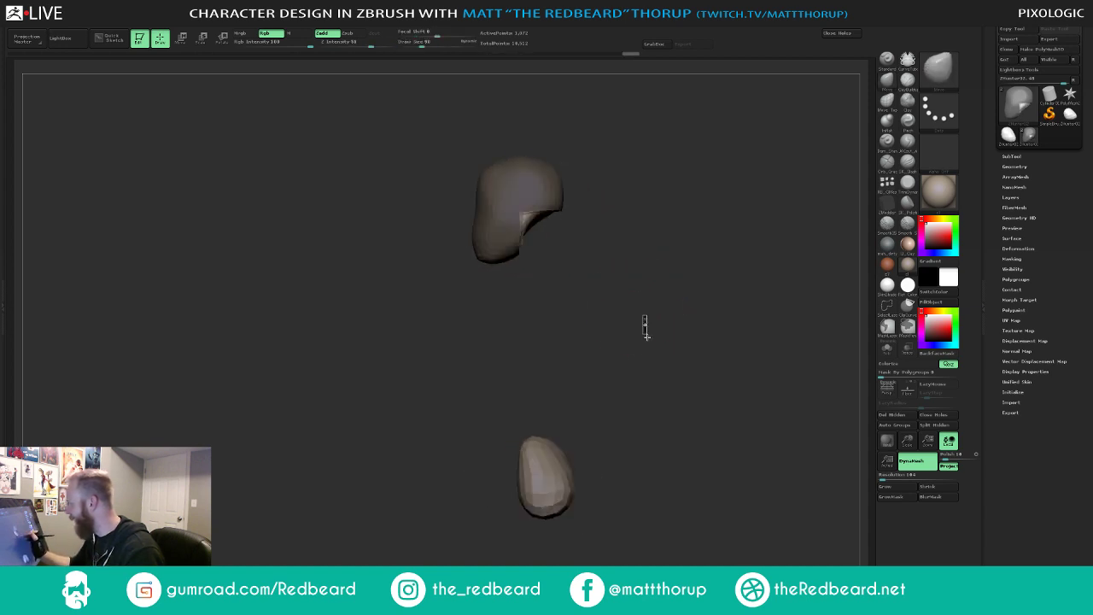
pyautogui.press('s')
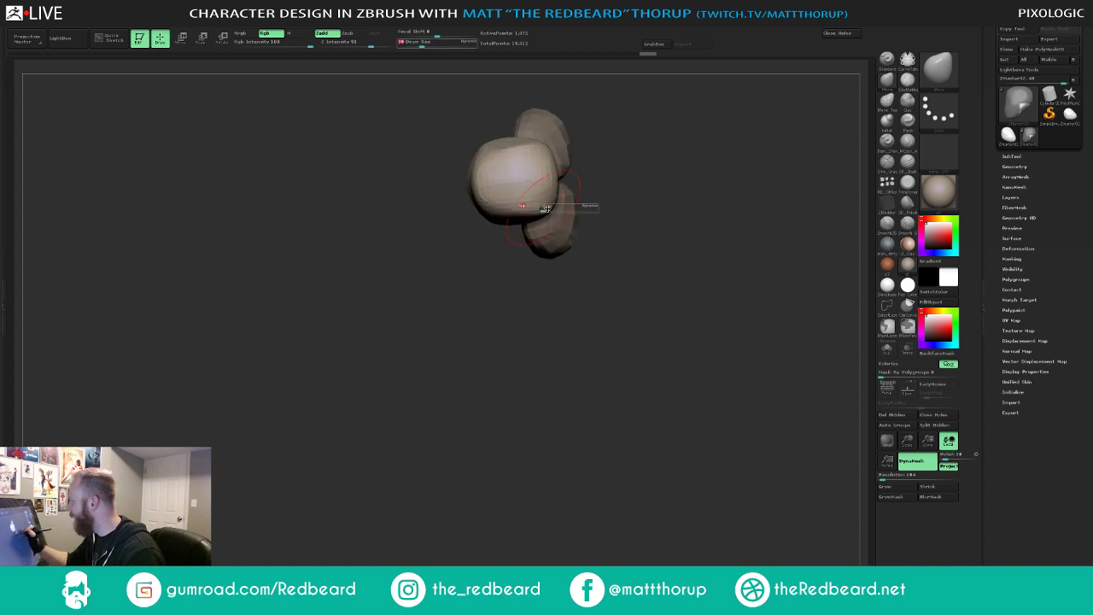
pyautogui.click(550, 211)
pyautogui.moveTo(550, 213); pyautogui.dragTo(552, 203)
# - Undo the head sculpting, masking and isolation back to the fully visible body
pyautogui.hotkey('ctrl', 'z')
pyautogui.hotkey('ctrl', 'z')
pyautogui.hotkey('ctrl', 'z')
pyautogui.hotkey('ctrl', 'z')
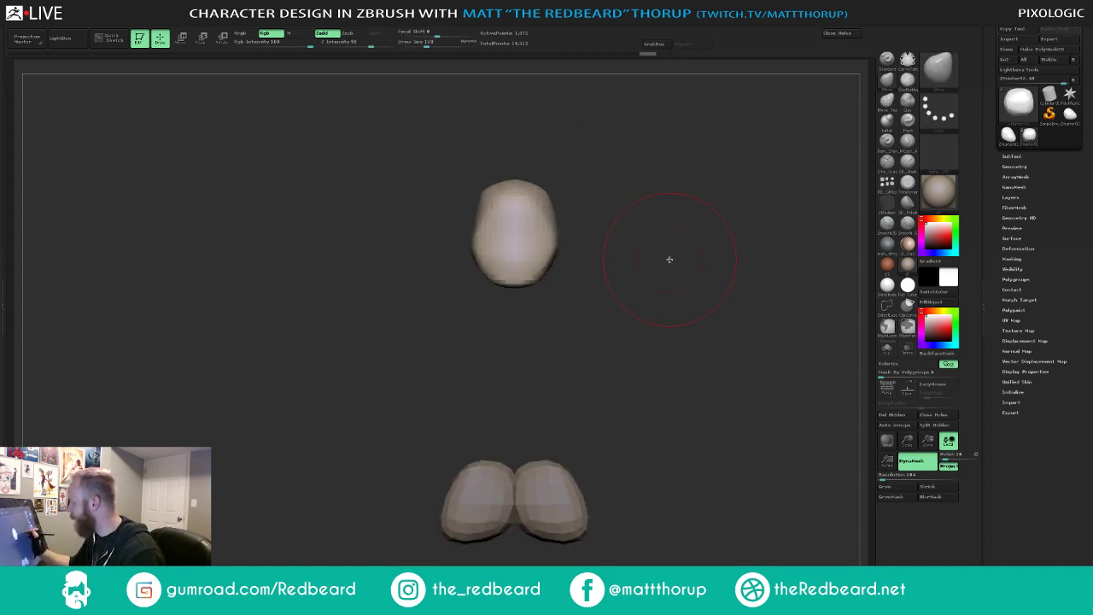
pyautogui.hotkey('ctrl', 'z')
pyautogui.hotkey('ctrl', 'z')
pyautogui.hotkey('ctrl', 'z')
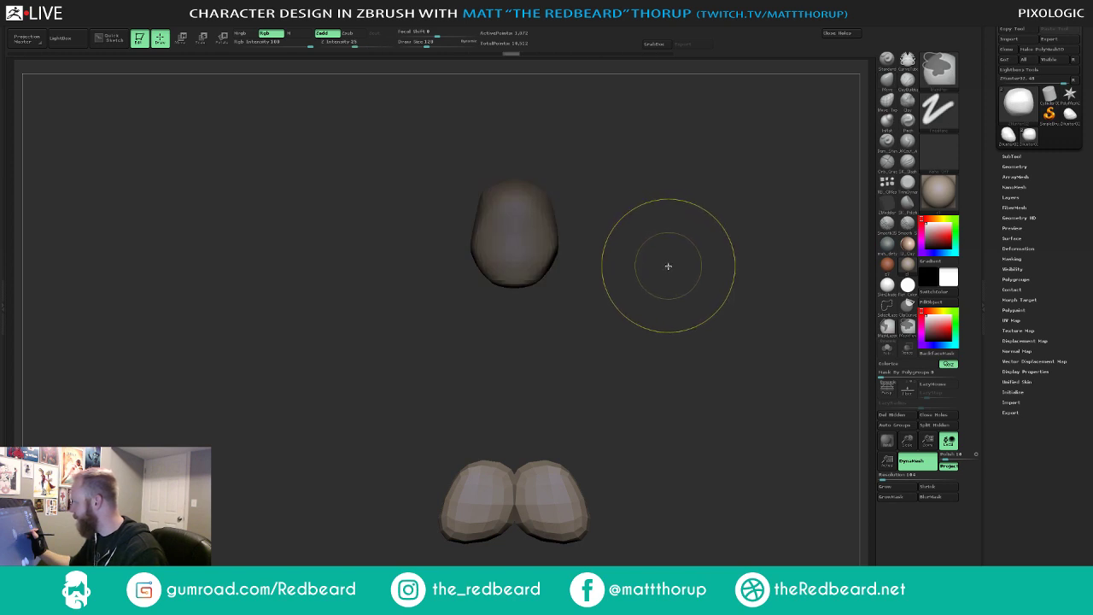
pyautogui.hotkey('ctrl', 'z')
pyautogui.hotkey('ctrl', 'z')
pyautogui.hotkey('ctrl', 'z')
pyautogui.hotkey('ctrl', 'z')
pyautogui.hotkey('ctrl', 'z')
pyautogui.hotkey('ctrl', 'z')
pyautogui.hotkey('ctrl', 'z')
pyautogui.hotkey('ctrl', 'z')
pyautogui.hotkey('ctrl', 'z')
pyautogui.hotkey('ctrl', 'z')
pyautogui.hotkey('ctrl', 'z')
pyautogui.hotkey('ctrl', 'z')
pyautogui.hotkey('ctrl', 'z')
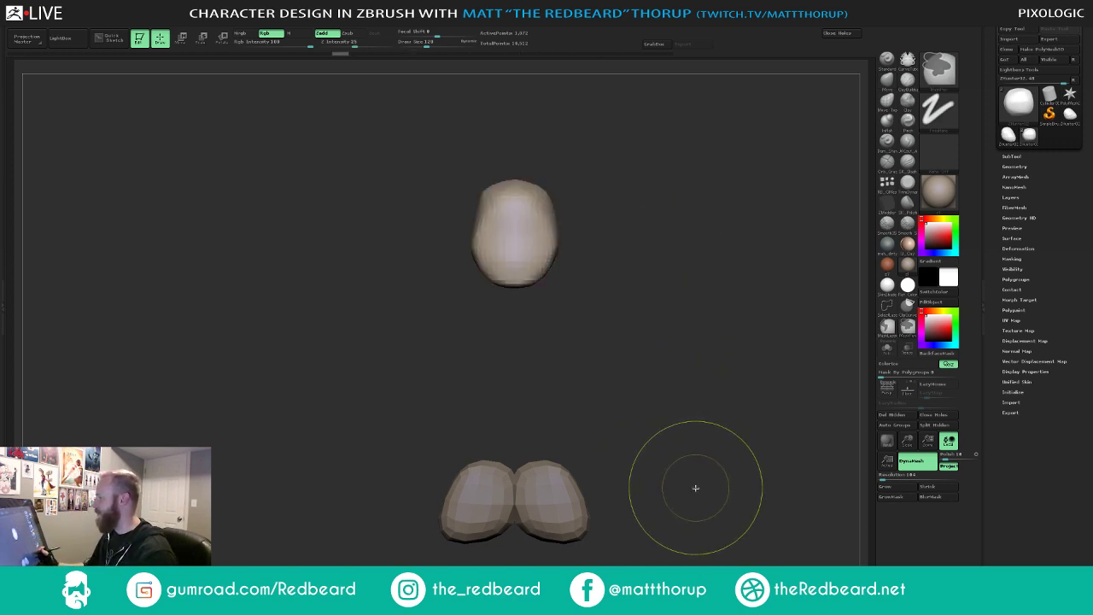
pyautogui.hotkey('ctrl', 'z')
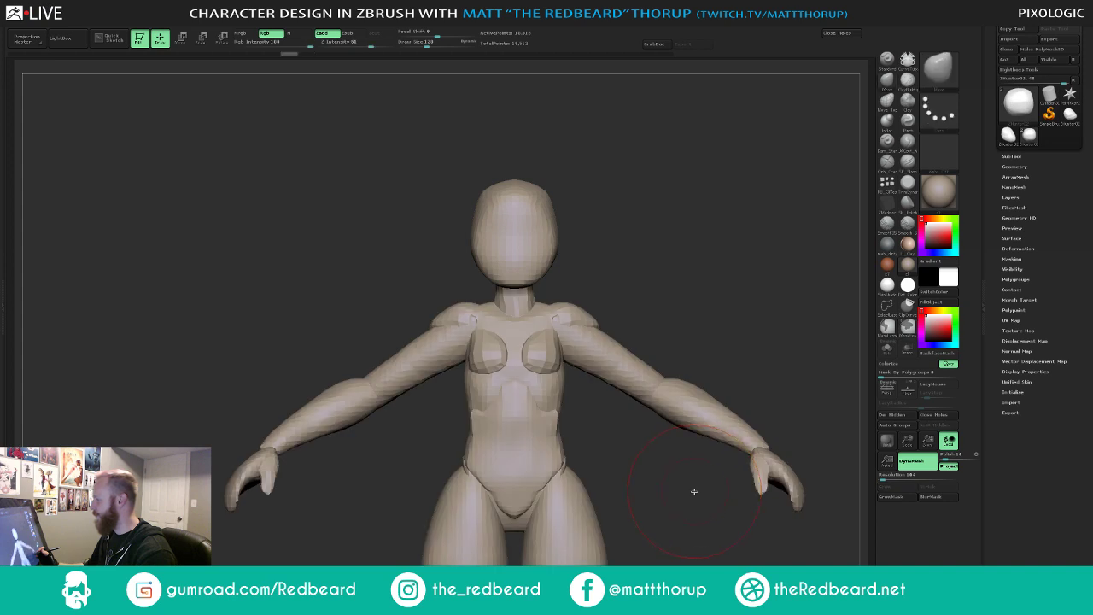
# - Restore the isolated view of the head polygroup and clear its mask
pyautogui.hotkey('ctrl', 'shift', 'z')
pyautogui.hotkey('ctrl', 'shift', 'z')
pyautogui.hotkey('ctrl', 'shift', 'z')
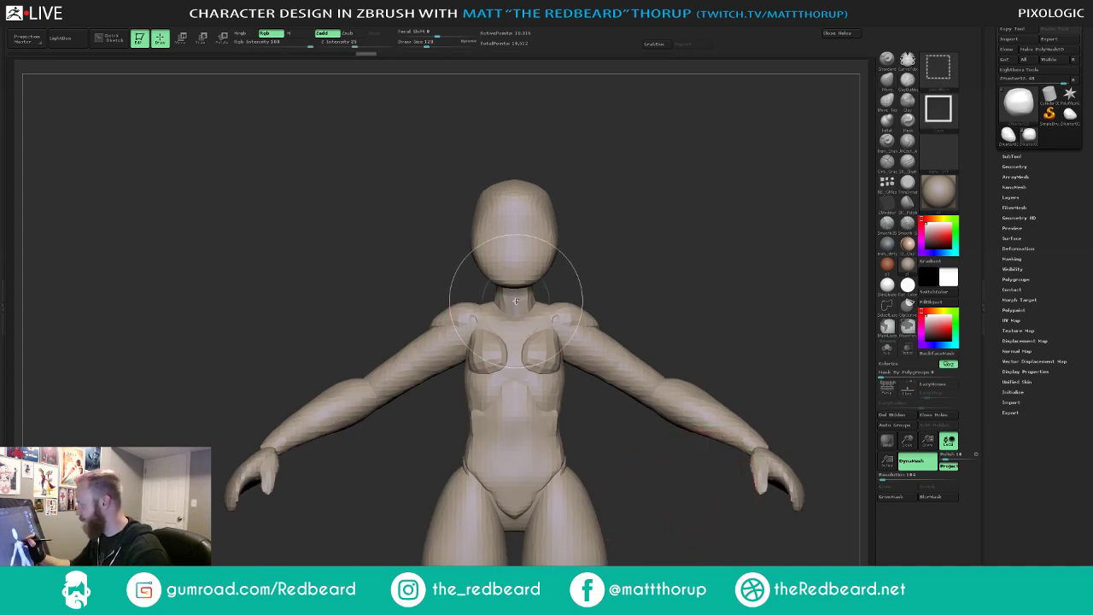
pyautogui.hotkey('ctrl', 'shift', 'z')
pyautogui.hotkey('ctrl', 'shift', 'z')
pyautogui.hotkey('ctrl', 'shift', 'z')
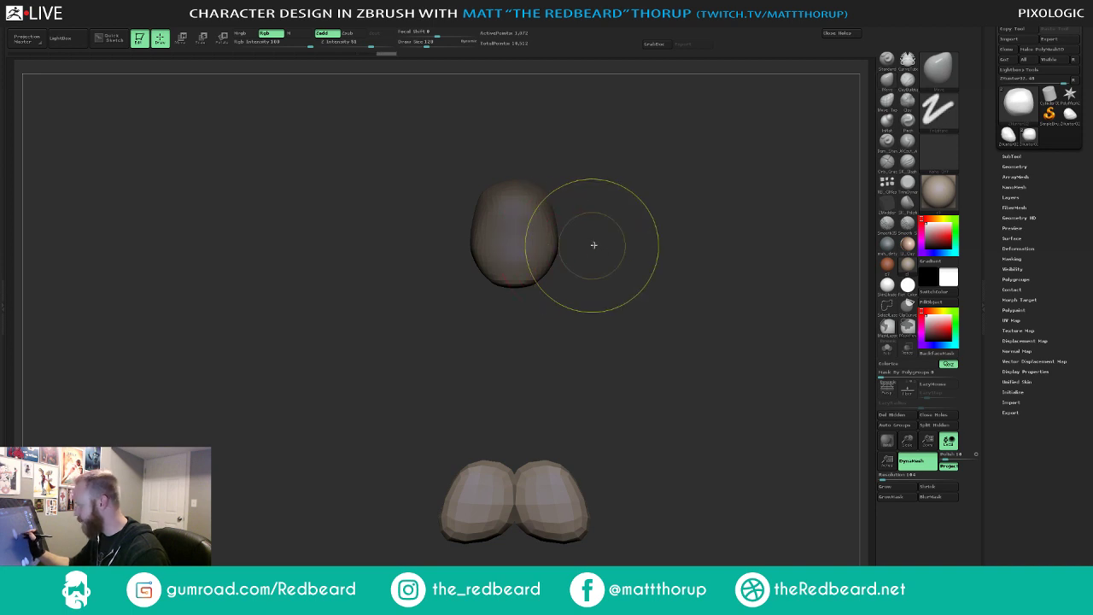
pyautogui.moveTo(592, 245)
pyautogui.mouseDown()
pyautogui.moveTo(600, 271)
pyautogui.moveTo(583, 298)
pyautogui.moveTo(601, 307)
pyautogui.mouseUp()
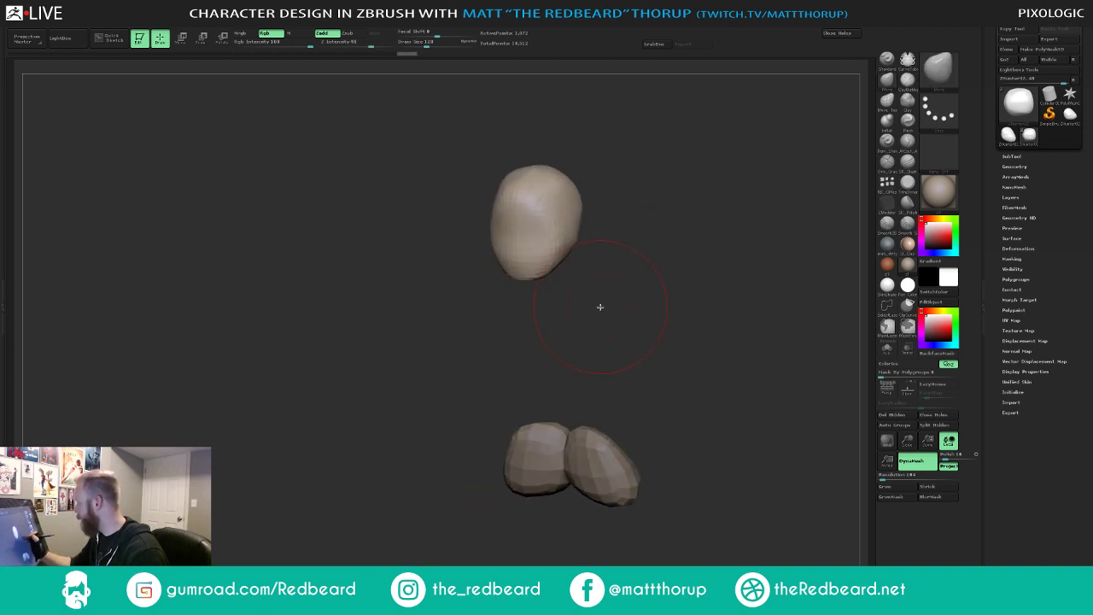
# - Flatten the side planes of the head with the hPolish brush
pyautogui.press('b')
pyautogui.press('h')
pyautogui.press('p')
pyautogui.moveTo(608, 249)
pyautogui.mouseDown()
pyautogui.moveTo(585, 227)
pyautogui.moveTo(546, 219)
pyautogui.moveTo(671, 227)
pyautogui.moveTo(632, 261)
pyautogui.moveTo(512, 319)
pyautogui.moveTo(528, 264)
pyautogui.mouseUp()
pyautogui.moveTo(601, 271)
pyautogui.mouseDown()
pyautogui.moveTo(593, 282)
pyautogui.moveTo(723, 247)
pyautogui.mouseUp()
# - Carve a horizontal eye line across the face with a subtractive brush and undo the last stroke
pyautogui.click(907, 142)
pyautogui.press('s')
pyautogui.moveTo(510, 238)
pyautogui.mouseDown()
pyautogui.moveTo(497, 238)
pyautogui.moveTo(530, 229)
pyautogui.moveTo(620, 266)
pyautogui.moveTo(547, 295)
pyautogui.moveTo(659, 302)
pyautogui.moveTo(584, 242)
pyautogui.moveTo(547, 245)
pyautogui.moveTo(534, 262)
pyautogui.mouseUp()
pyautogui.hotkey('ctrl', 'z')
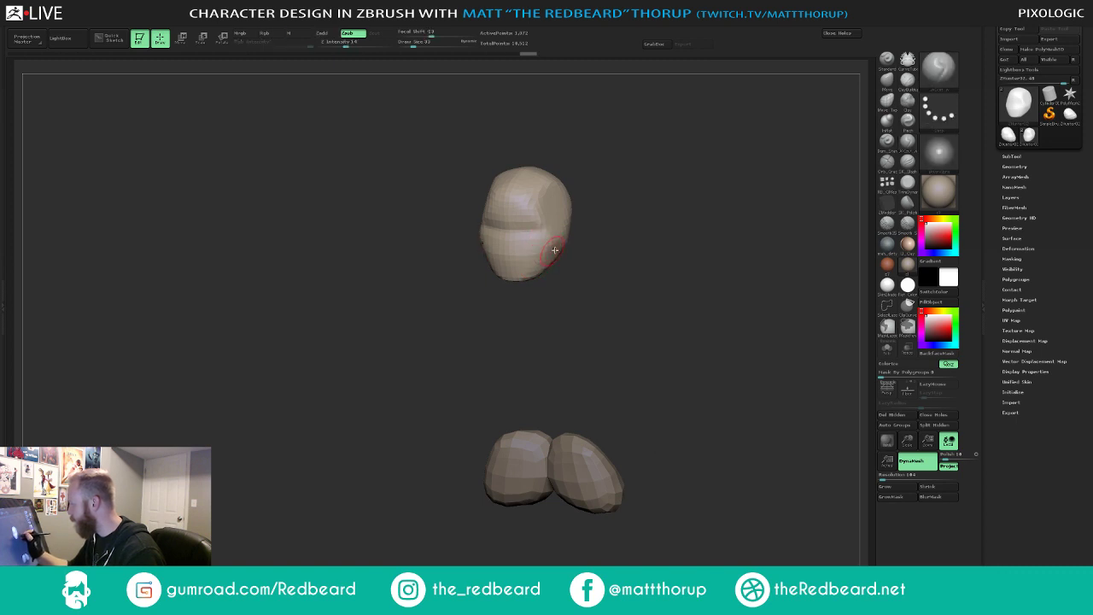
# - Adjust the head's width and front contour from above with the Move brush at draw size 104
pyautogui.moveTo(625, 303)
pyautogui.mouseDown()
pyautogui.moveTo(586, 298)
pyautogui.moveTo(596, 312)
pyautogui.moveTo(603, 299)
pyautogui.mouseUp()
pyautogui.moveTo(607, 248)
pyautogui.mouseDown()
pyautogui.moveTo(607, 335)
pyautogui.moveTo(598, 225)
pyautogui.mouseUp()
pyautogui.press('s')
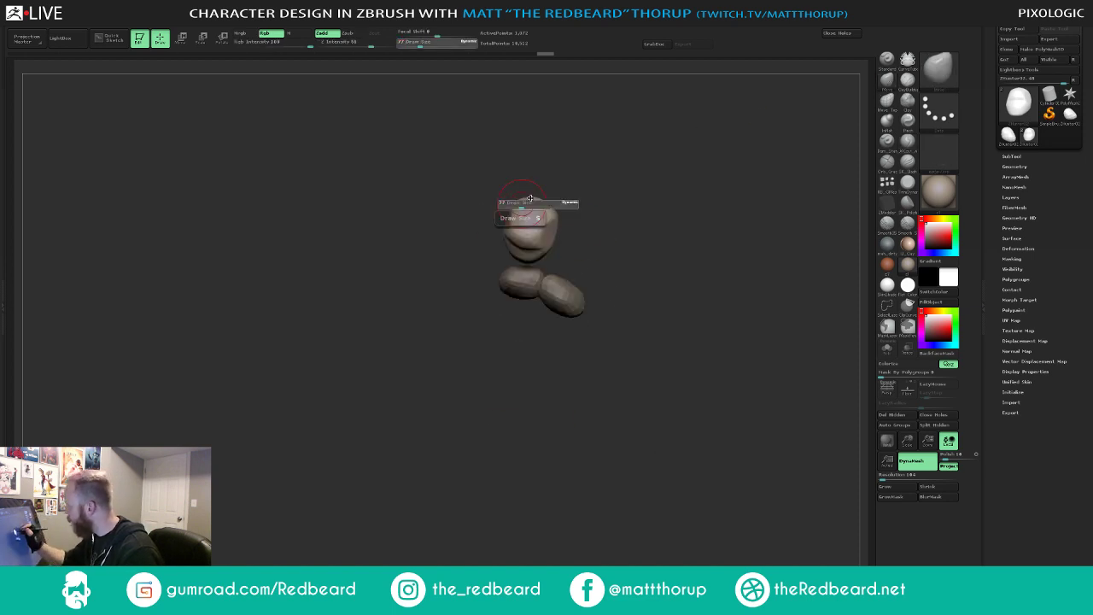
pyautogui.moveTo(522, 205); pyautogui.dragTo(526, 205)
pyautogui.keyDown('shift'); pyautogui.moveTo(599, 178); pyautogui.dragTo(601, 188); pyautogui.keyUp('shift')
pyautogui.moveTo(520, 220); pyautogui.dragTo(521, 212)
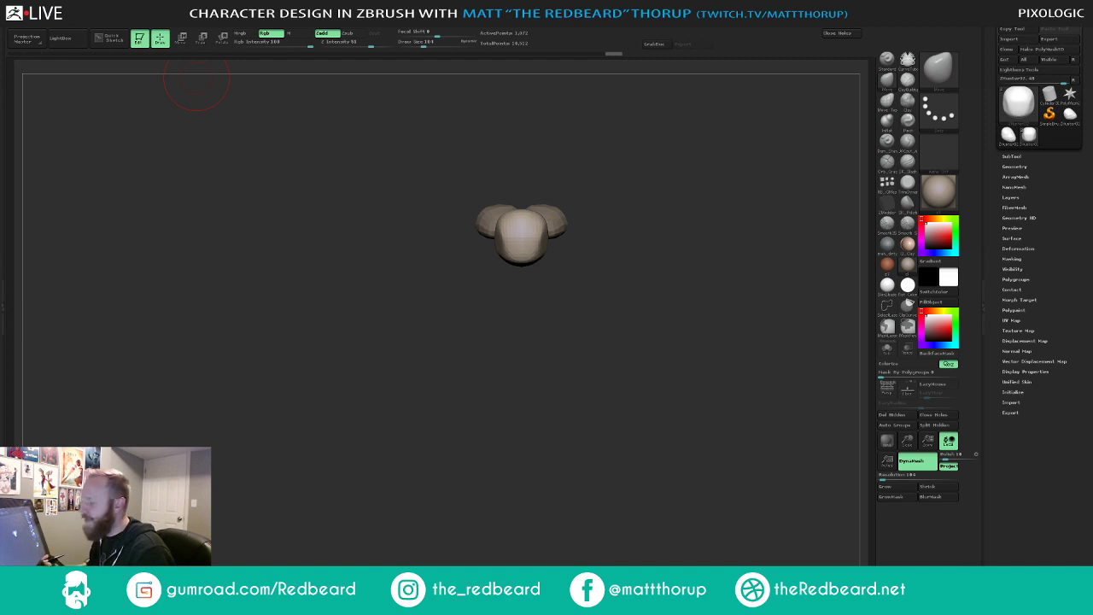
# - Reshape the forehead and cranium in profile with the Move brush, and set its draw size to 62
pyautogui.moveTo(622, 509)
pyautogui.mouseDown()
pyautogui.moveTo(650, 446)
pyautogui.moveTo(635, 476)
pyautogui.moveTo(613, 481)
pyautogui.moveTo(671, 469)
pyautogui.moveTo(613, 466)
pyautogui.mouseUp()
pyautogui.press('s')
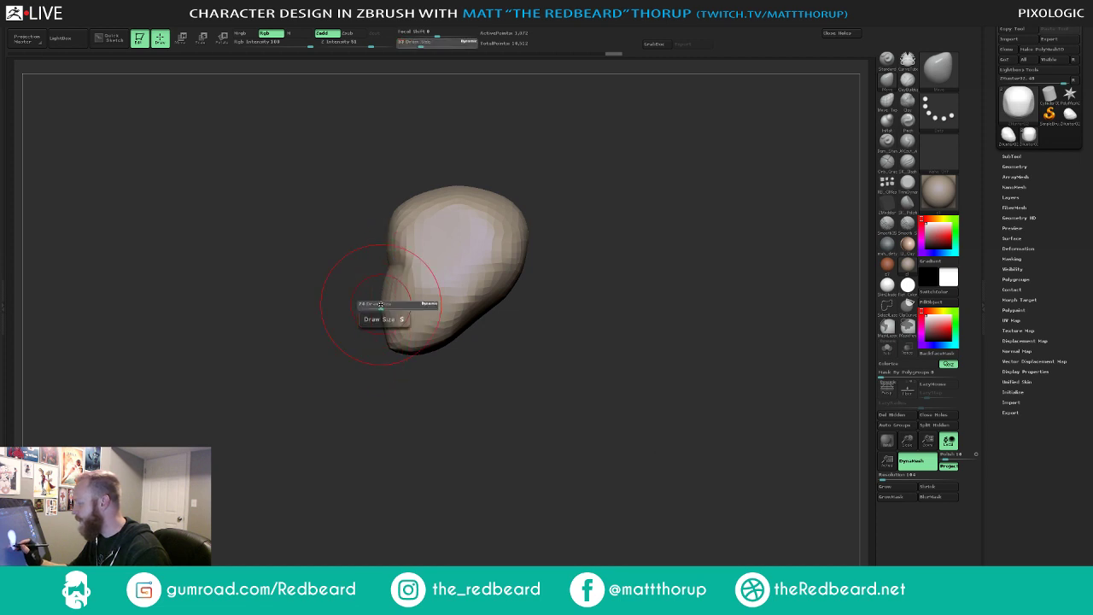
pyautogui.moveTo(381, 305); pyautogui.dragTo(377, 305)
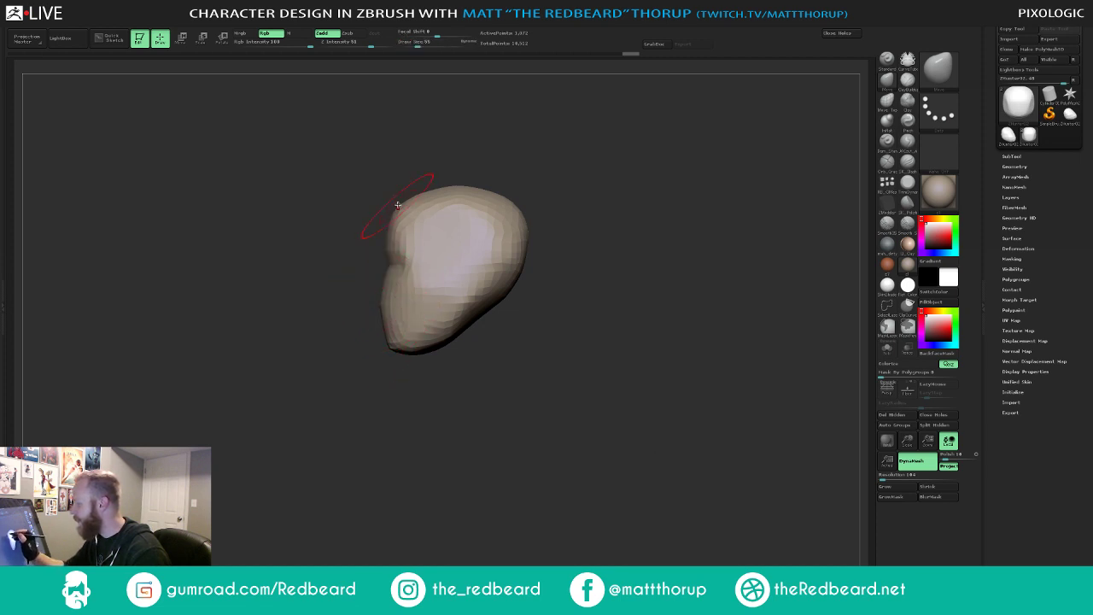
pyautogui.moveTo(398, 205); pyautogui.dragTo(426, 200)
pyautogui.press('s')
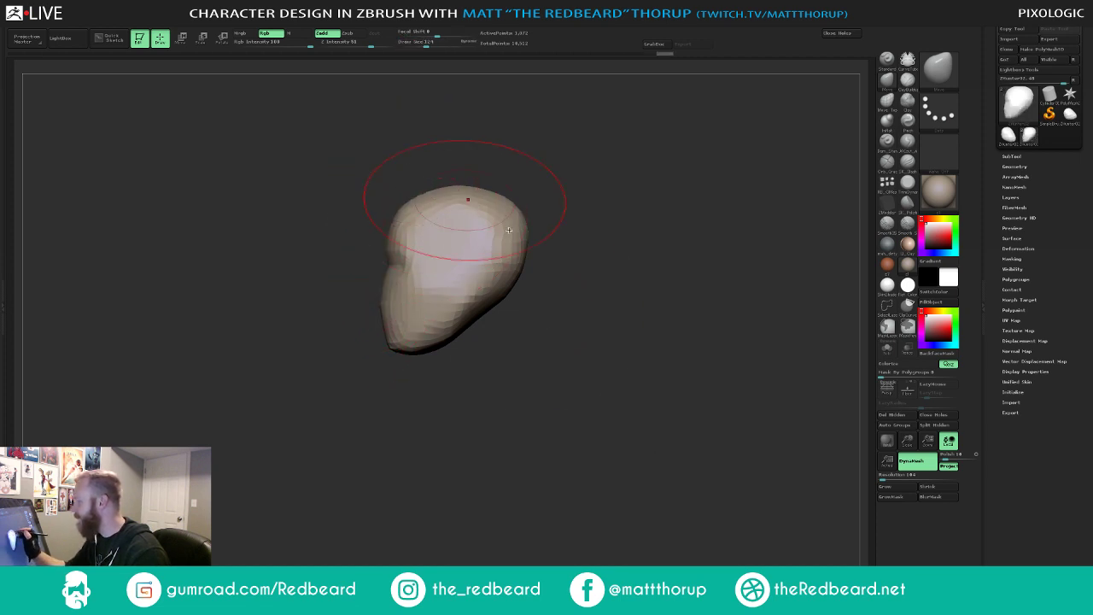
pyautogui.moveTo(538, 256)
pyautogui.mouseDown()
pyautogui.moveTo(588, 344)
pyautogui.moveTo(481, 336)
pyautogui.mouseUp()
pyautogui.press('s')
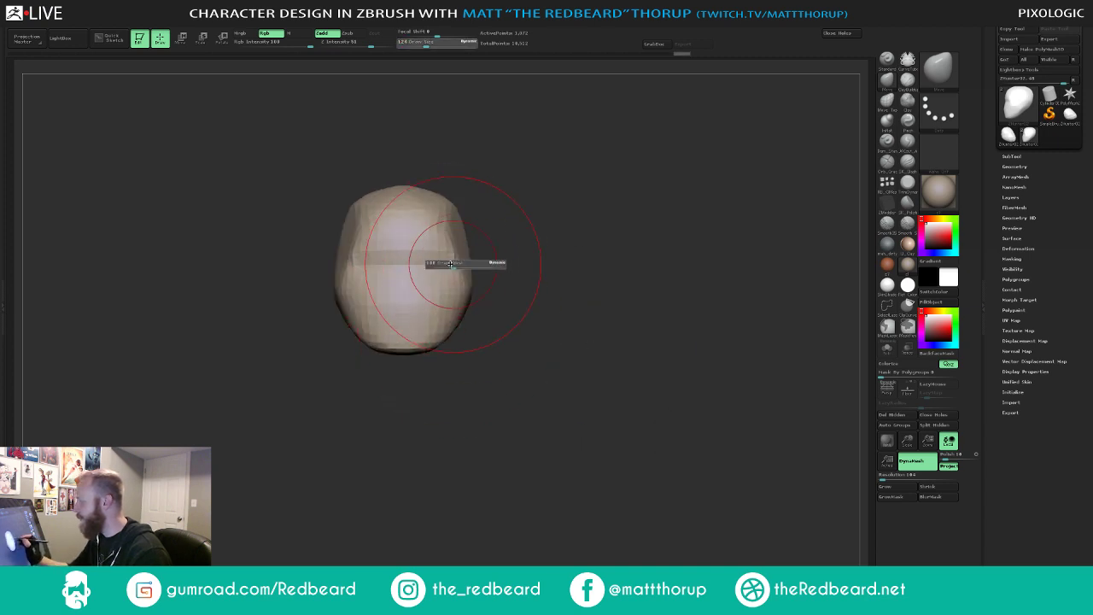
pyautogui.moveTo(450, 263); pyautogui.dragTo(427, 261)
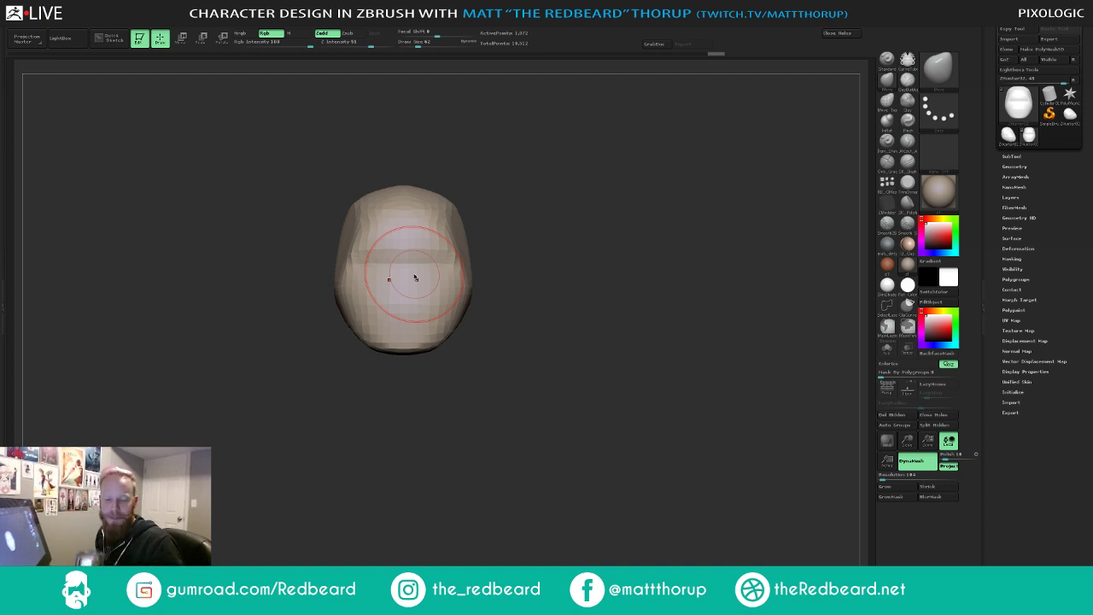
# - Mask the head except its lower back area and push that area inward with an enlarged Move brush
pyautogui.moveTo(564, 427)
pyautogui.mouseDown()
pyautogui.moveTo(578, 444)
pyautogui.moveTo(546, 454)
pyautogui.mouseUp()
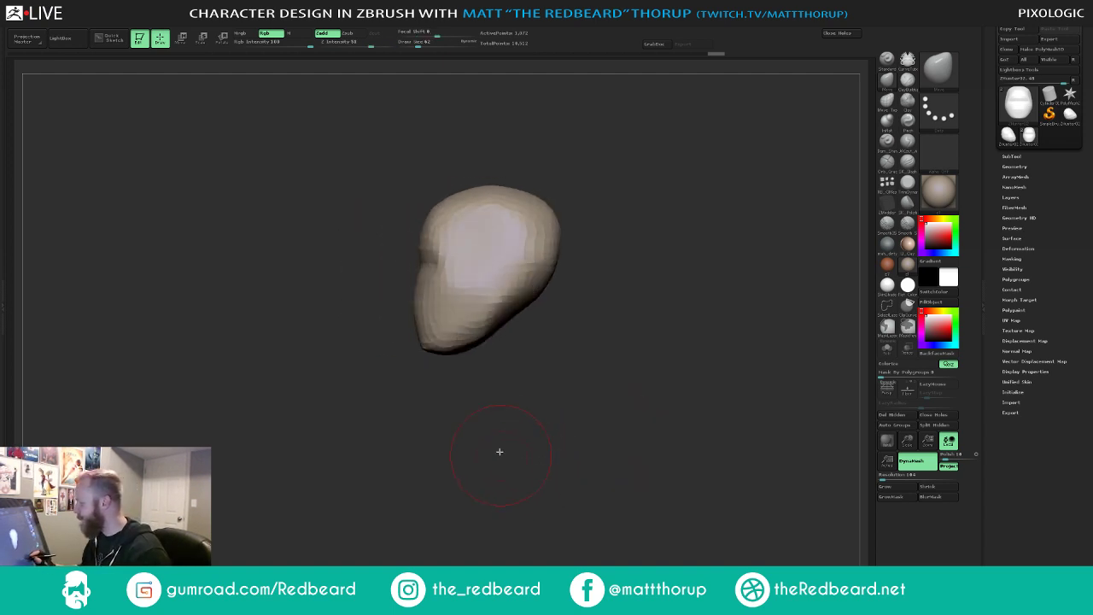
pyautogui.moveTo(513, 359); pyautogui.dragTo(508, 357)
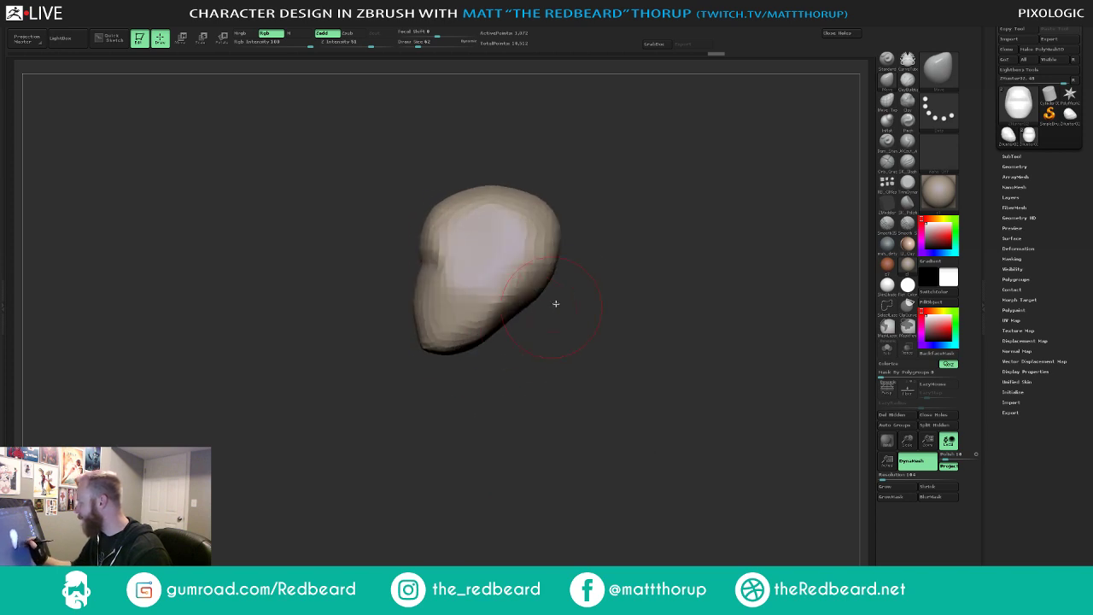
pyautogui.moveTo(598, 275)
pyautogui.keyDown('ctrl'); pyautogui.keyDown('shift'); pyautogui.mouseDown()
pyautogui.moveTo(487, 324)
pyautogui.moveTo(489, 400)
pyautogui.mouseUp(); pyautogui.keyUp('shift'); pyautogui.keyUp('ctrl')
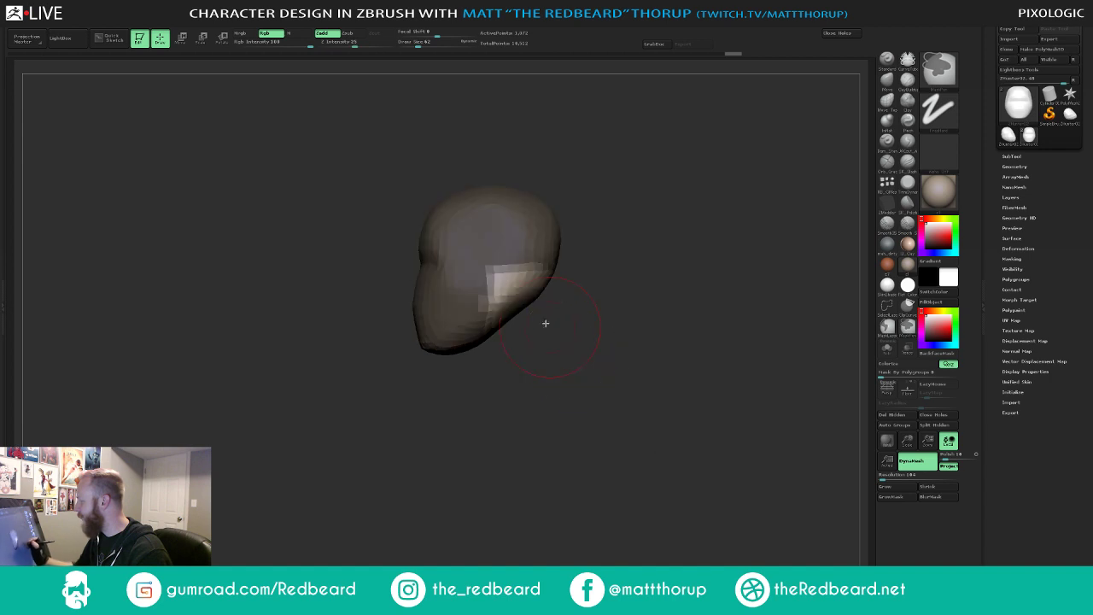
pyautogui.press('s')
pyautogui.moveTo(521, 295); pyautogui.dragTo(502, 274)
pyautogui.press('s')
pyautogui.click(521, 293)
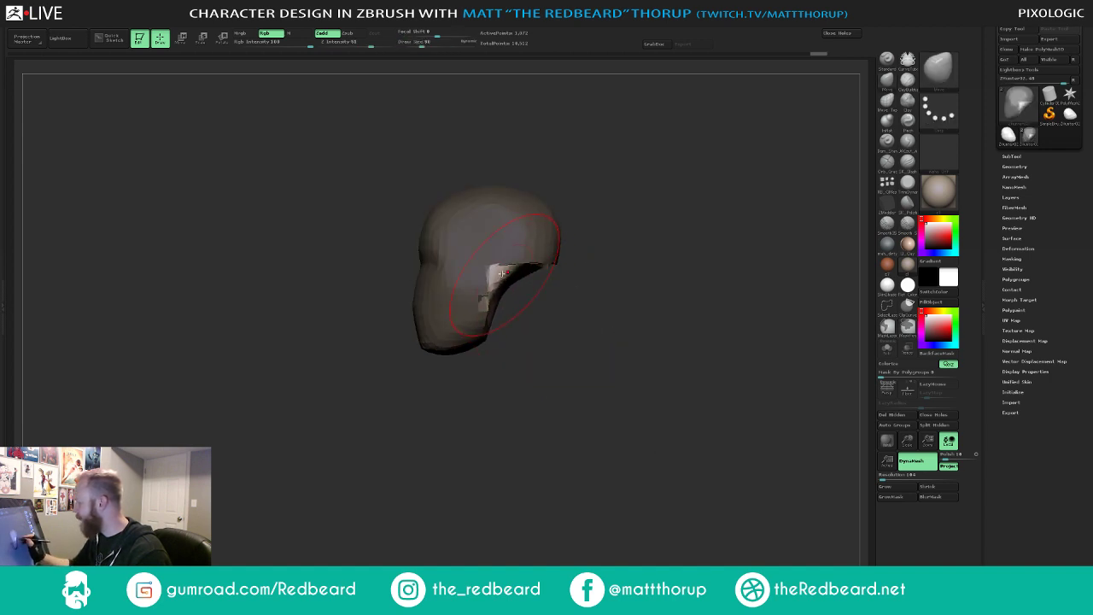
# - Clear the mask on the head and pull the back of the skull downward with a resized Move brush
pyautogui.moveTo(563, 302)
pyautogui.keyDown('ctrl'); pyautogui.mouseDown()
pyautogui.moveTo(578, 320)
pyautogui.moveTo(525, 263)
pyautogui.moveTo(512, 266)
pyautogui.mouseUp(); pyautogui.keyUp('ctrl')
pyautogui.moveTo(571, 299)
pyautogui.mouseDown()
pyautogui.moveTo(613, 302)
pyautogui.moveTo(603, 299)
pyautogui.mouseUp()
pyautogui.press('s')
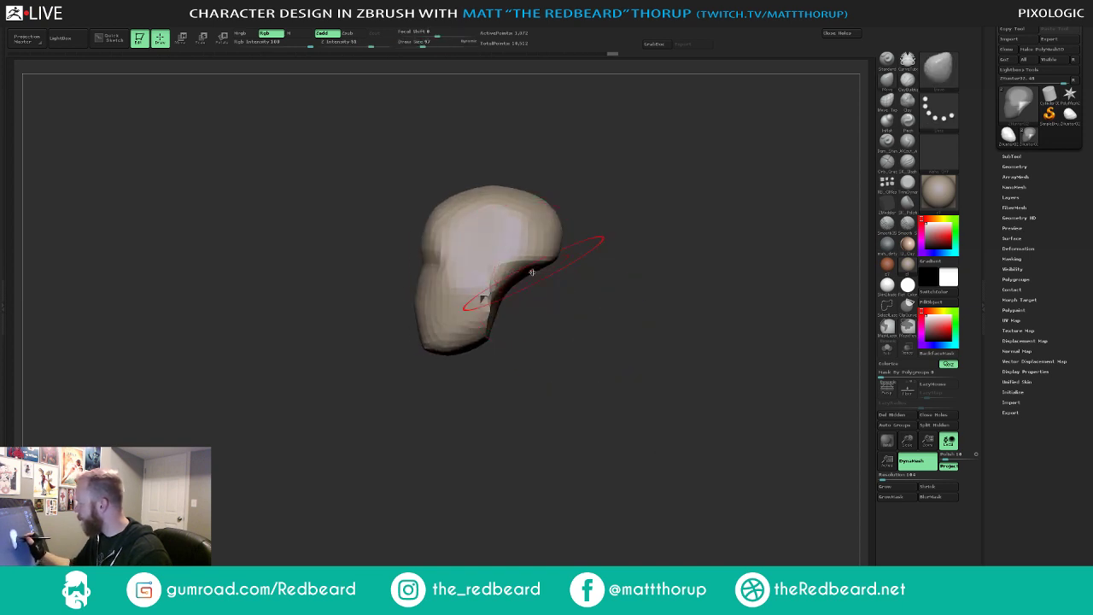
pyautogui.moveTo(532, 272)
pyautogui.mouseDown()
pyautogui.moveTo(537, 295)
pyautogui.moveTo(513, 311)
pyautogui.mouseUp()
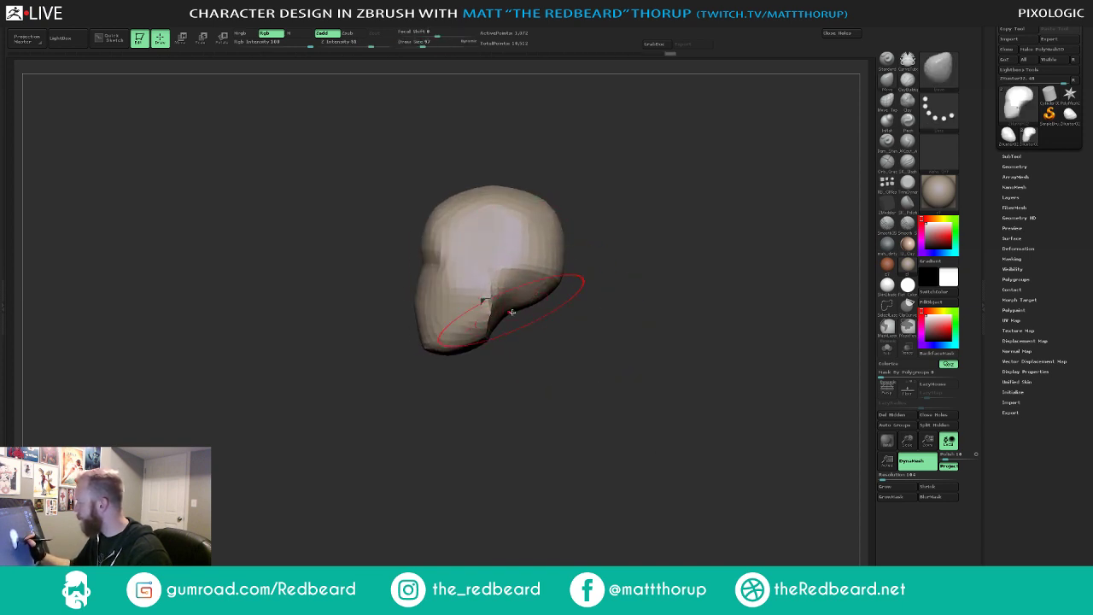
# - Reshape the rear corner of the jaw in profile with a smaller Move brush
pyautogui.press('s')
pyautogui.moveTo(478, 255); pyautogui.dragTo(471, 254)
pyautogui.press('s')
pyautogui.moveTo(477, 319); pyautogui.dragTo(483, 320)
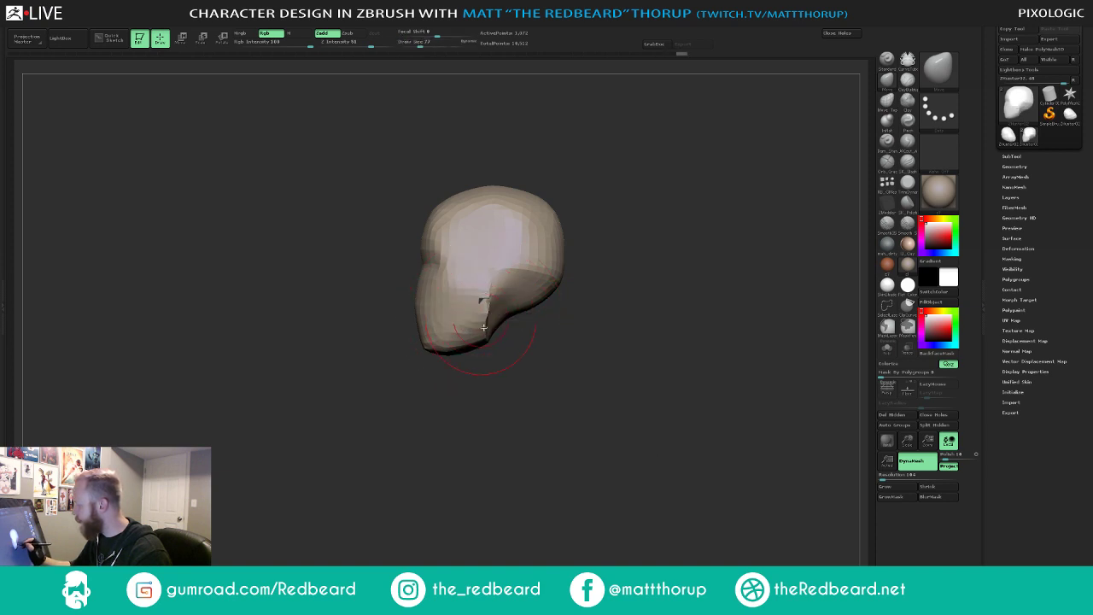
pyautogui.press('[')
pyautogui.press('[')
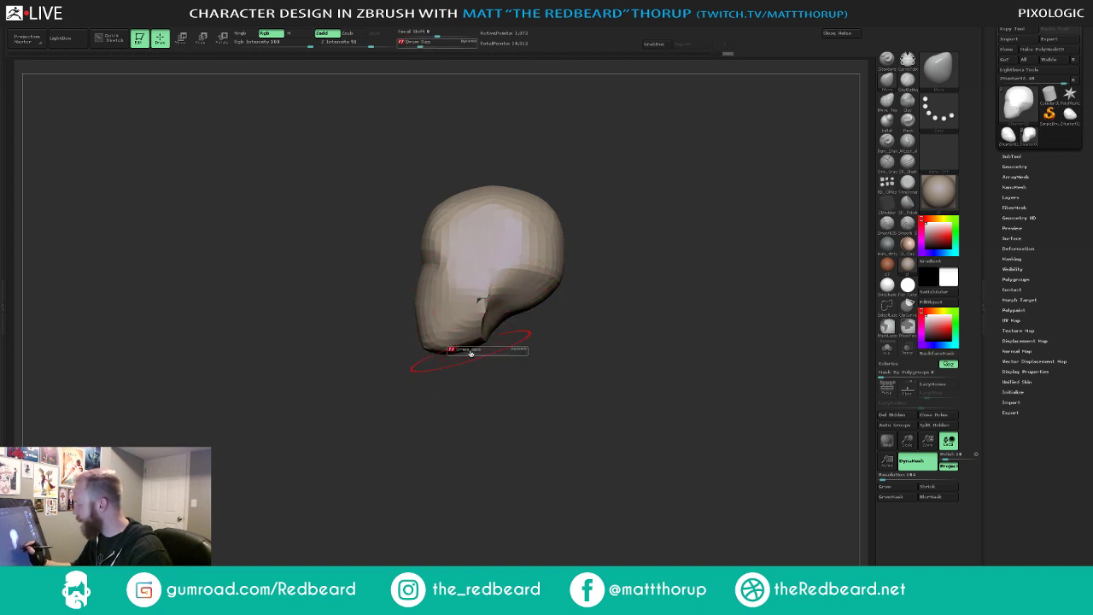
# - Narrow and taper the cheeks and jaw from the front with the Move brush, checking the head in profile
pyautogui.keyDown('shift'); pyautogui.moveTo(512, 379); pyautogui.dragTo(550, 389); pyautogui.keyUp('shift')
pyautogui.press('s')
pyautogui.moveTo(501, 321)
pyautogui.mouseDown()
pyautogui.moveTo(478, 351)
pyautogui.moveTo(464, 330)
pyautogui.mouseUp()
pyautogui.press('s')
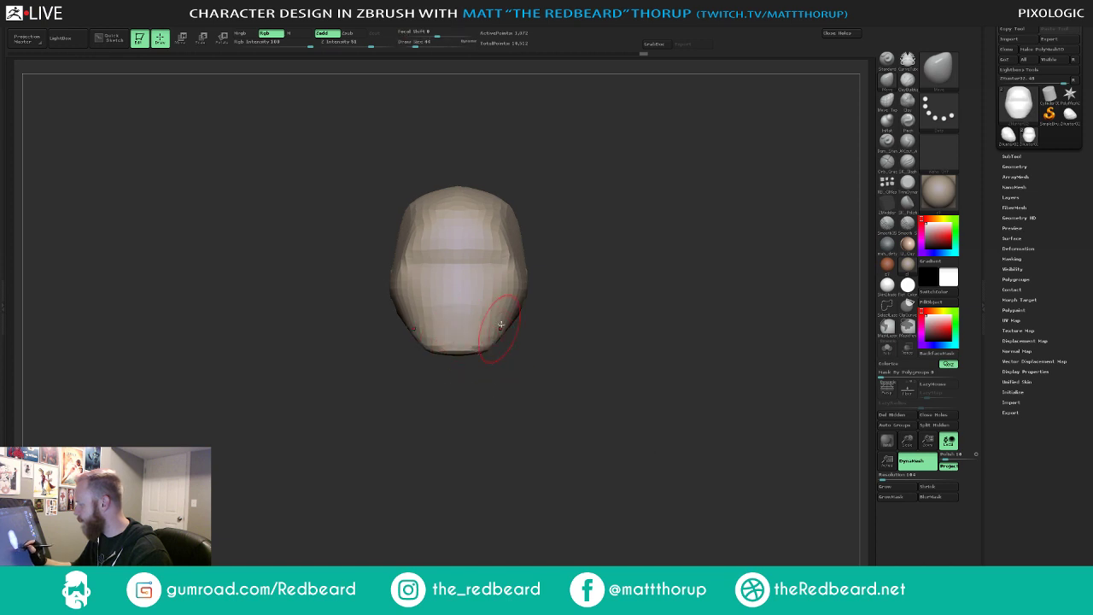
pyautogui.press(']')
pyautogui.press(']')
pyautogui.moveTo(522, 302); pyautogui.dragTo(524, 299)
pyautogui.moveTo(536, 293)
pyautogui.mouseDown()
pyautogui.moveTo(525, 291)
pyautogui.moveTo(555, 337)
pyautogui.moveTo(540, 377)
pyautogui.mouseUp()
pyautogui.moveTo(527, 329)
pyautogui.mouseDown()
pyautogui.moveTo(549, 313)
pyautogui.moveTo(556, 328)
pyautogui.mouseUp()
# - Flatten the underside of the chin with a small trim brush
pyautogui.click(908, 122)
pyautogui.press('[')
pyautogui.press('[')
pyautogui.press('[')
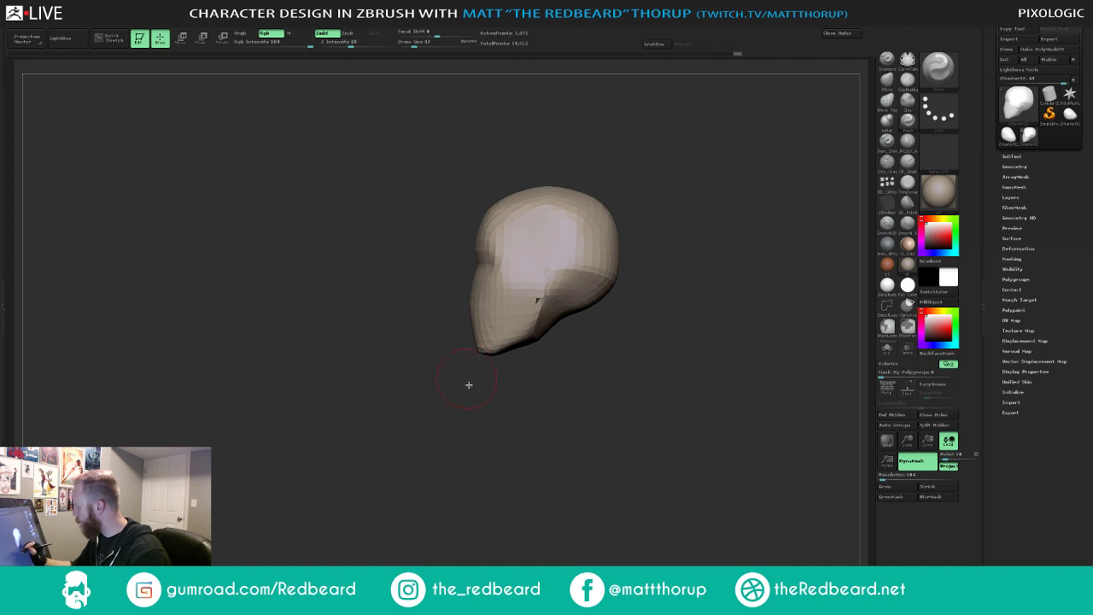
pyautogui.moveTo(468, 384); pyautogui.dragTo(459, 357)
pyautogui.click(907, 184)
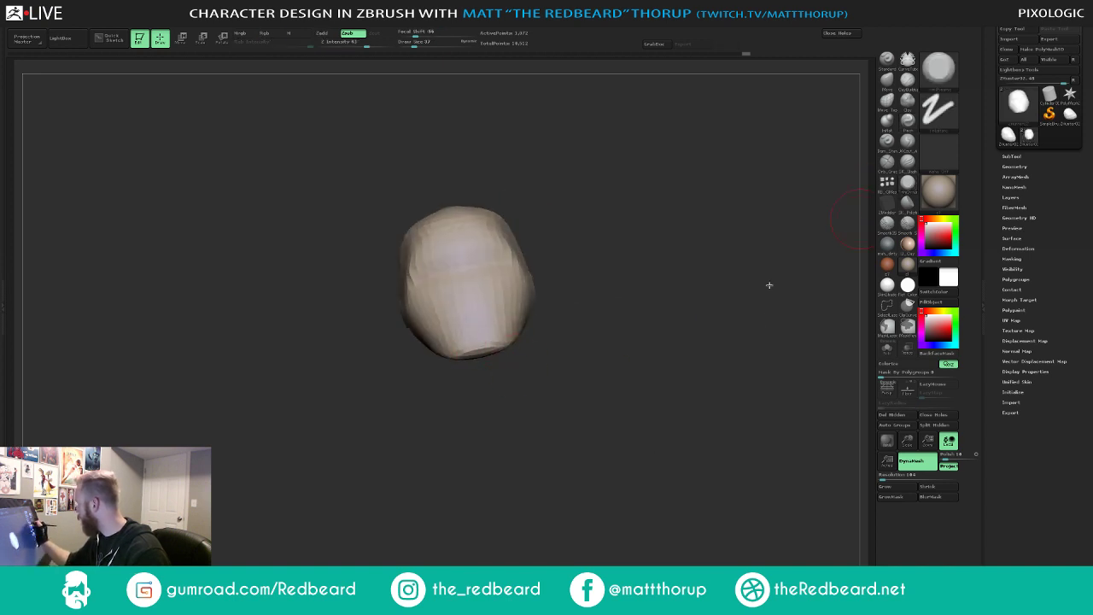
pyautogui.moveTo(627, 380); pyautogui.dragTo(581, 374)
pyautogui.moveTo(477, 353)
pyautogui.mouseDown()
pyautogui.moveTo(468, 372)
pyautogui.moveTo(483, 374)
pyautogui.moveTo(503, 412)
pyautogui.moveTo(555, 335)
pyautogui.mouseUp()
pyautogui.moveTo(555, 449)
pyautogui.keyDown('shift'); pyautogui.mouseDown()
pyautogui.moveTo(641, 486)
pyautogui.moveTo(603, 454)
pyautogui.moveTo(654, 476)
pyautogui.moveTo(675, 512)
pyautogui.mouseUp(); pyautogui.keyUp('shift')
# - Round out the chin and jawline from the front with the Move brush, and refine the temples beside the eye line
pyautogui.click(886, 81)
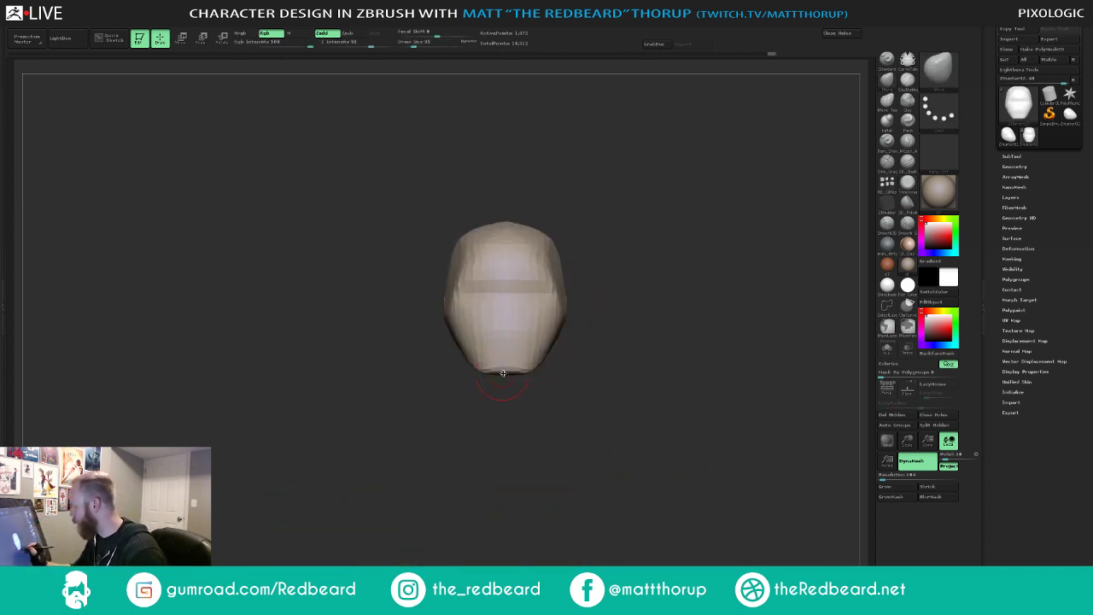
pyautogui.press('s')
pyautogui.moveTo(522, 370); pyautogui.dragTo(604, 354)
pyautogui.press('s')
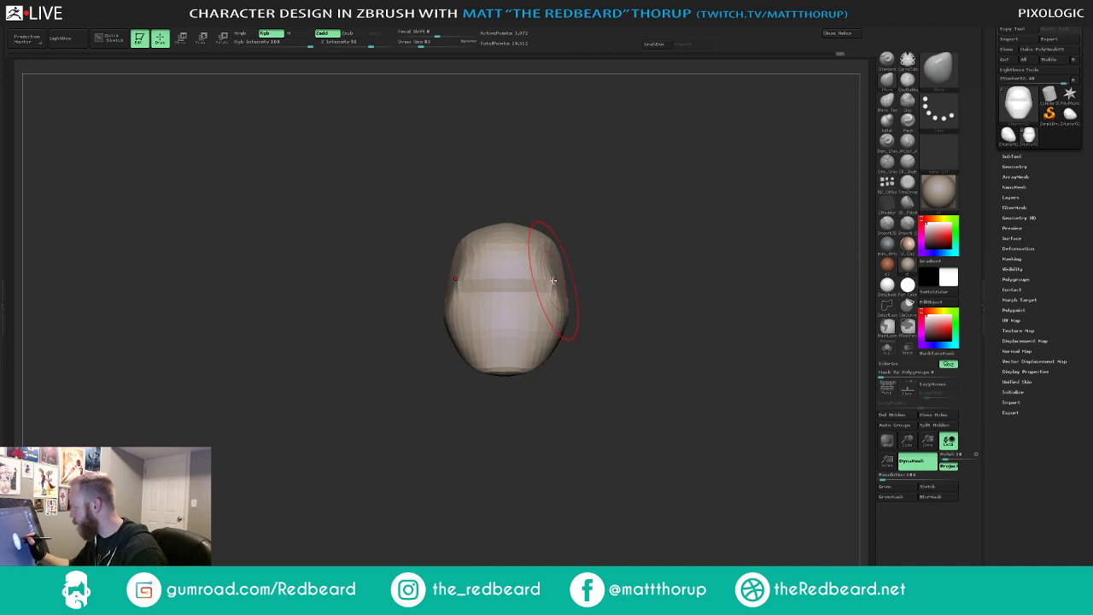
pyautogui.keyDown('shift'); pyautogui.moveTo(551, 280); pyautogui.dragTo(549, 288); pyautogui.keyUp('shift')
pyautogui.moveTo(673, 457)
pyautogui.keyDown('alt'); pyautogui.mouseDown()
pyautogui.moveTo(632, 462)
pyautogui.moveTo(647, 464)
pyautogui.moveTo(661, 507)
pyautogui.moveTo(647, 485)
pyautogui.mouseUp(); pyautogui.keyUp('alt')
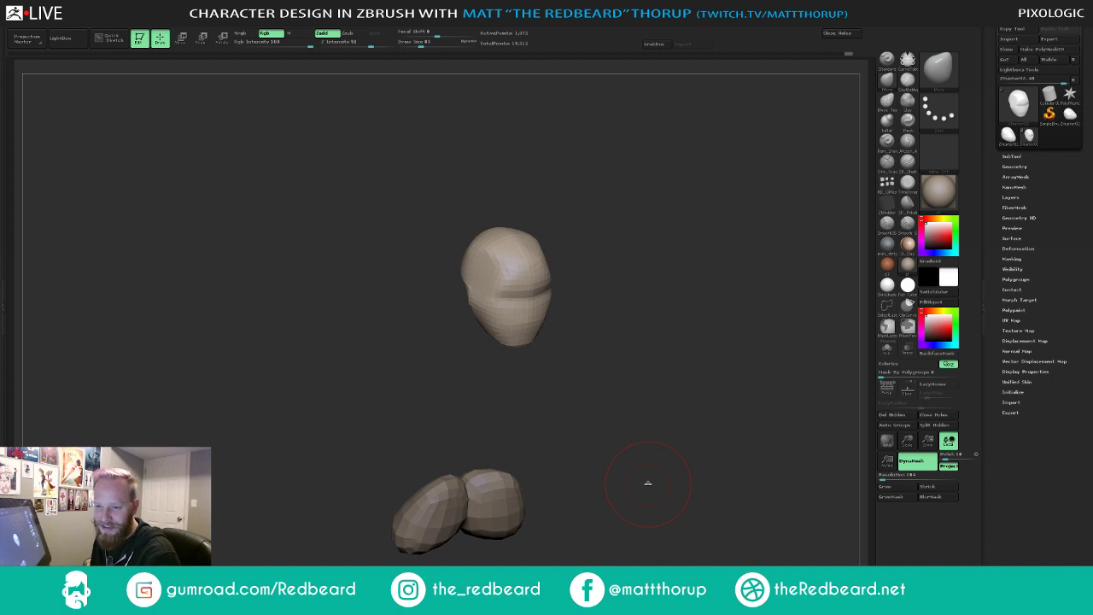
# - Unhide the whole body and adjust the sides of the skull from behind with the Move brush
pyautogui.keyDown('shift'); pyautogui.moveTo(705, 426); pyautogui.dragTo(596, 415); pyautogui.keyUp('shift')
pyautogui.keyDown('ctrl'); pyautogui.keyDown('shift'); pyautogui.click(692, 403); pyautogui.keyUp('shift'); pyautogui.keyUp('ctrl')
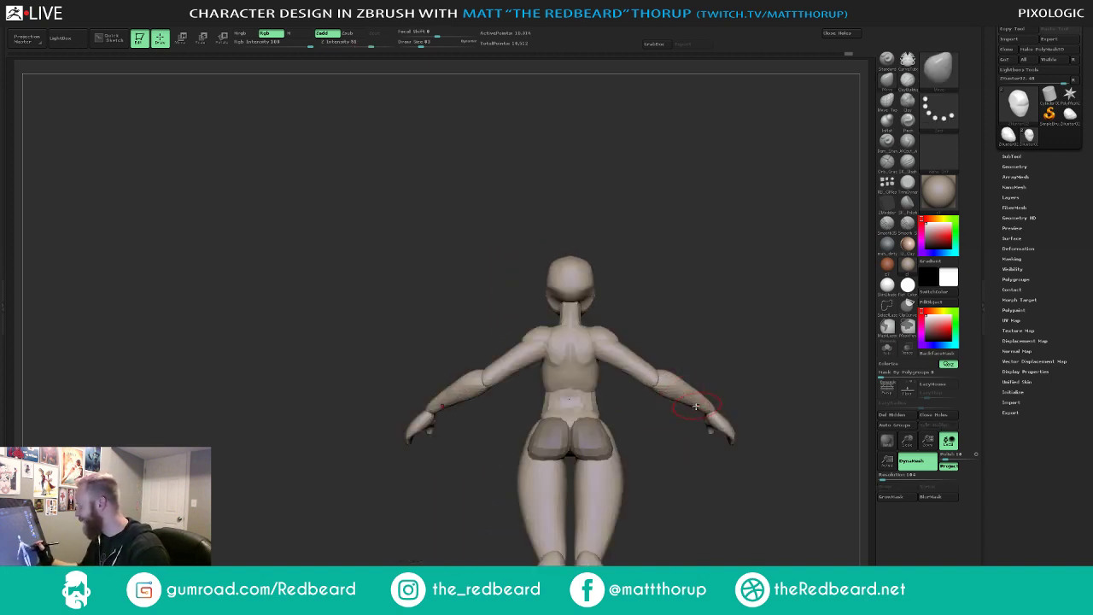
pyautogui.keyDown('alt'); pyautogui.moveTo(658, 456); pyautogui.dragTo(702, 409); pyautogui.keyUp('alt')
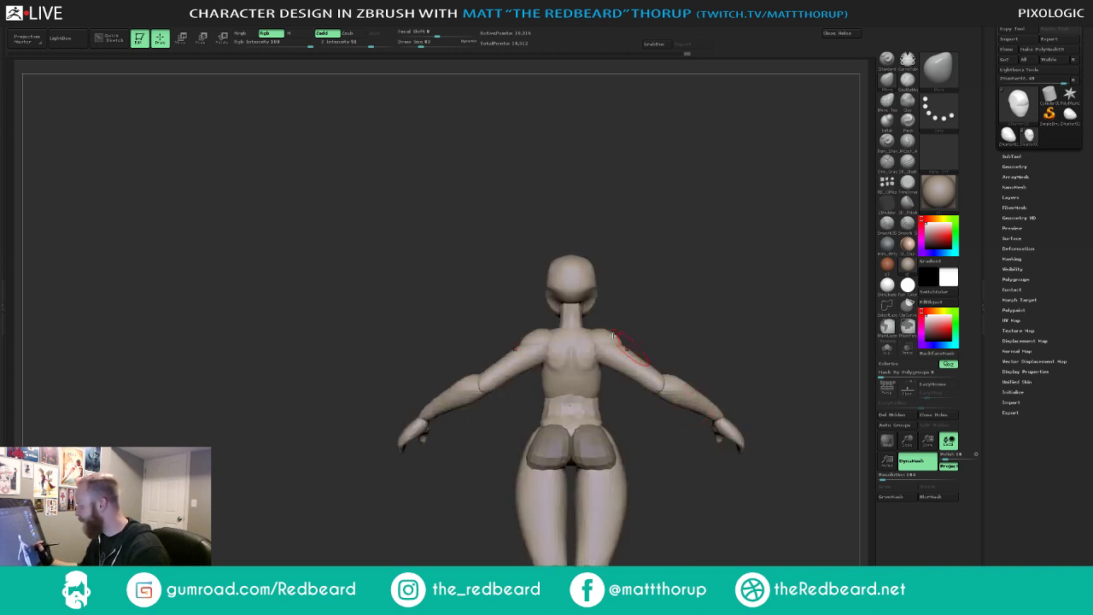
pyautogui.press('s')
pyautogui.moveTo(589, 296); pyautogui.dragTo(590, 295)
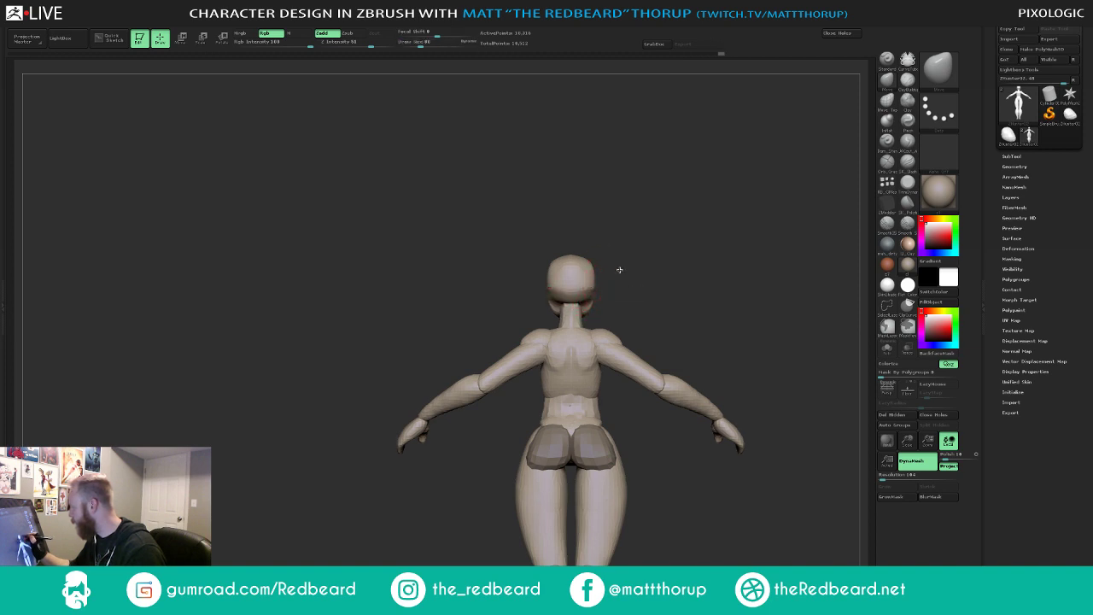
# - Smooth the lower back of the skull where it meets the neck in profile
pyautogui.moveTo(617, 271); pyautogui.dragTo(688, 289)
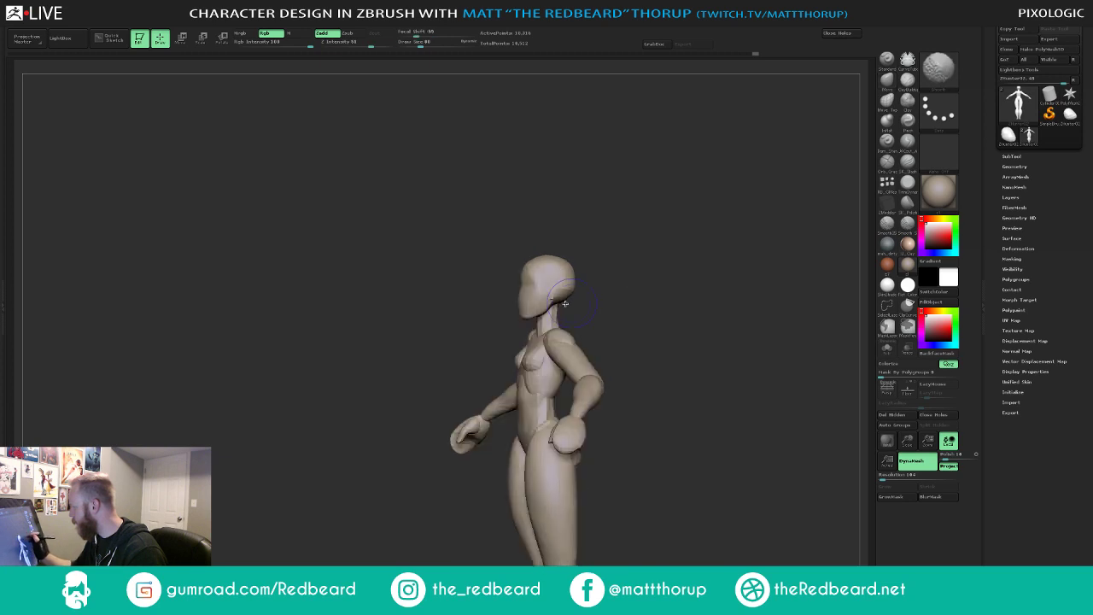
pyautogui.moveTo(549, 304); pyautogui.dragTo(559, 280)
pyautogui.moveTo(619, 299); pyautogui.dragTo(663, 311)
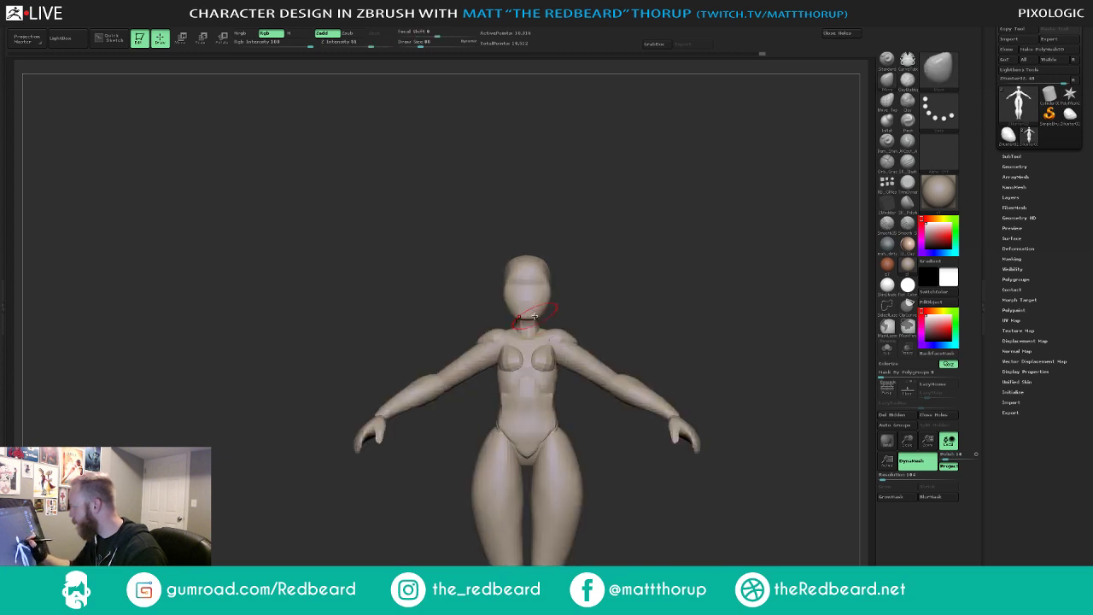
# - Refine the sides of the jaw from the front with a resized Move brush and check the head from several angles
pyautogui.press('s')
pyautogui.moveTo(533, 319); pyautogui.dragTo(620, 300)
pyautogui.moveTo(686, 325)
pyautogui.keyDown('alt'); pyautogui.mouseDown()
pyautogui.moveTo(648, 294)
pyautogui.moveTo(595, 293)
pyautogui.moveTo(552, 270)
pyautogui.mouseUp(); pyautogui.keyUp('alt')
pyautogui.press('s')
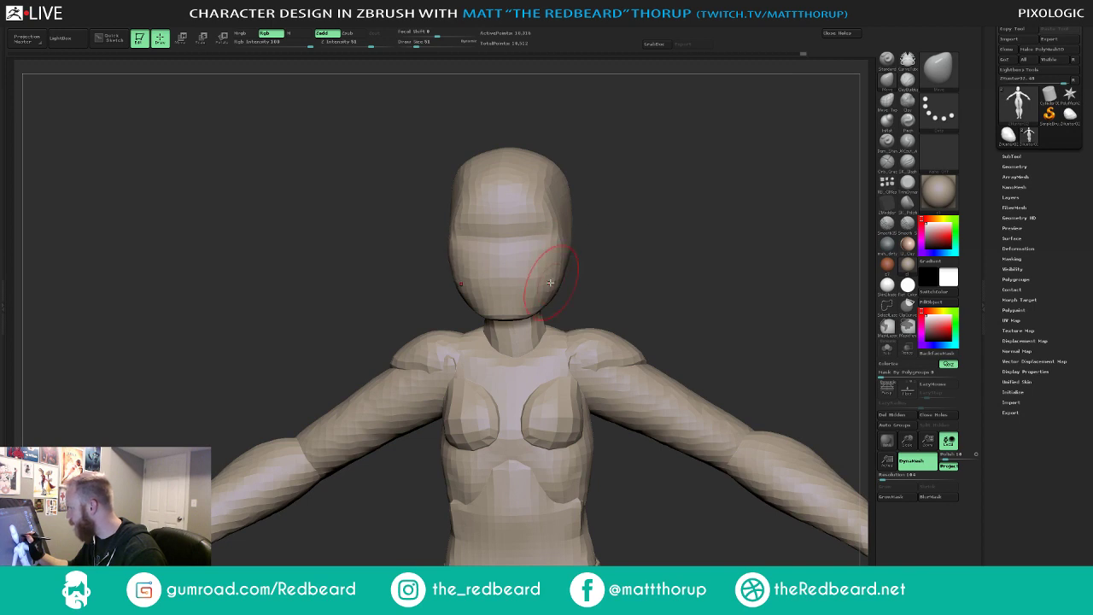
pyautogui.moveTo(652, 276); pyautogui.dragTo(629, 272)
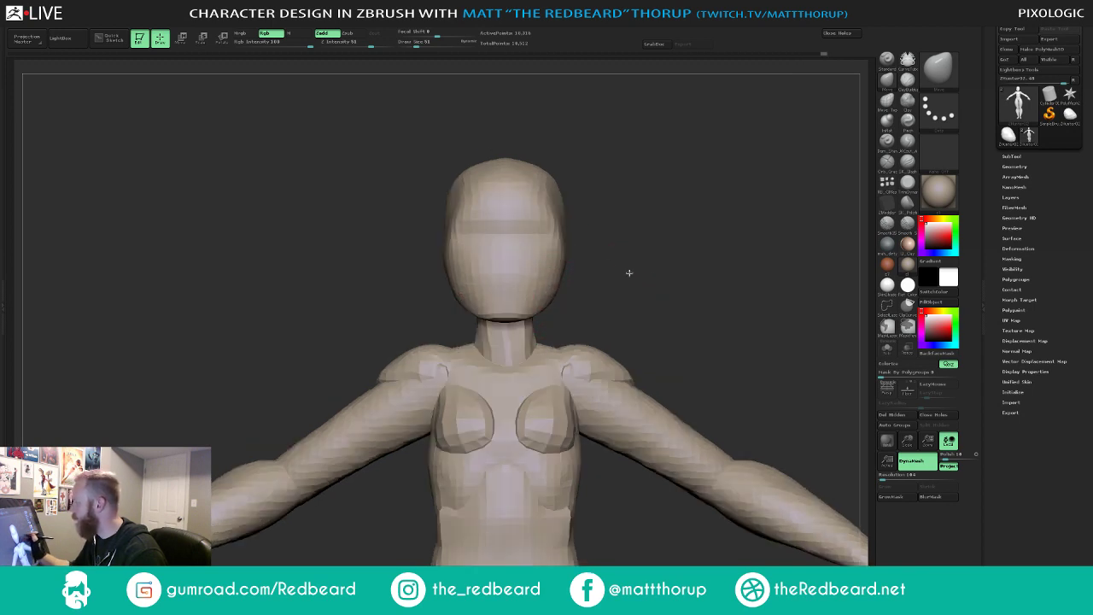
pyautogui.moveTo(478, 164); pyautogui.dragTo(602, 182)
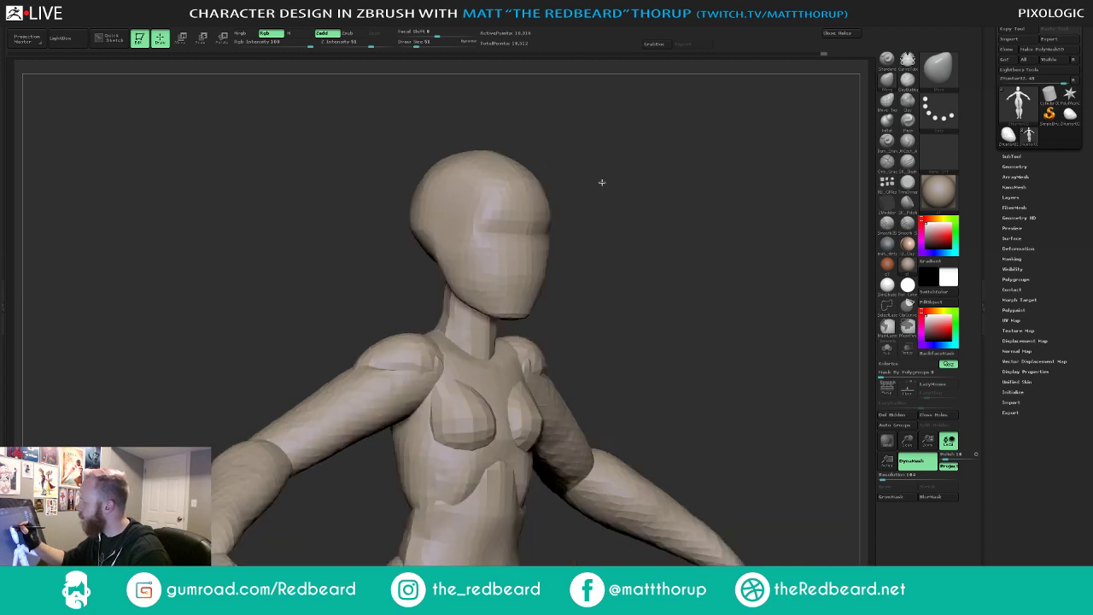
pyautogui.moveTo(656, 225)
pyautogui.mouseDown()
pyautogui.moveTo(639, 214)
pyautogui.moveTo(702, 266)
pyautogui.mouseUp()
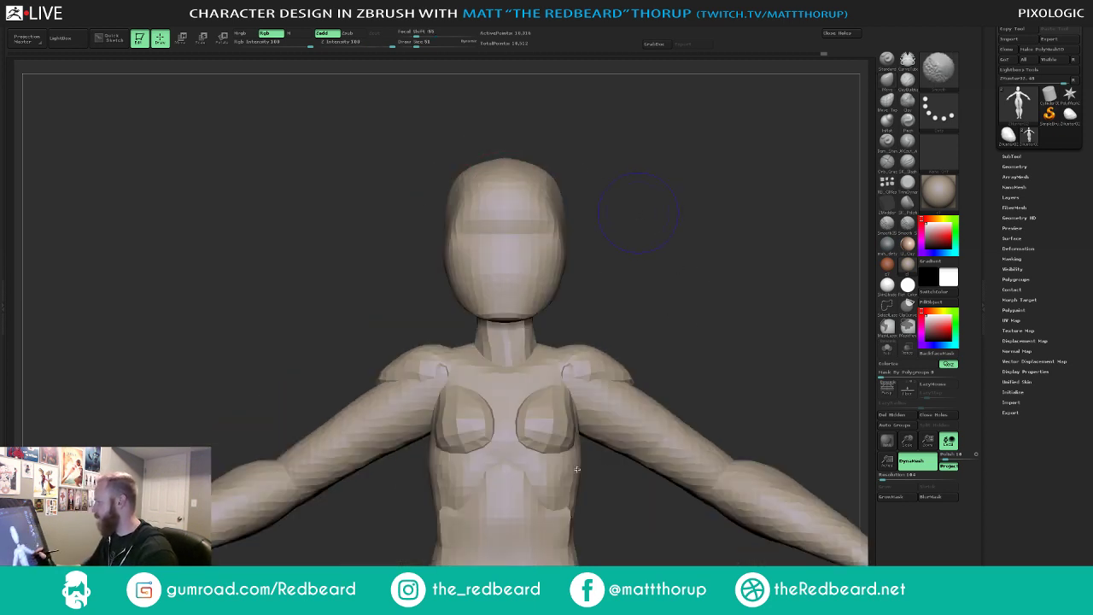
pyautogui.press('b')
pyautogui.press('m')
pyautogui.press('v')
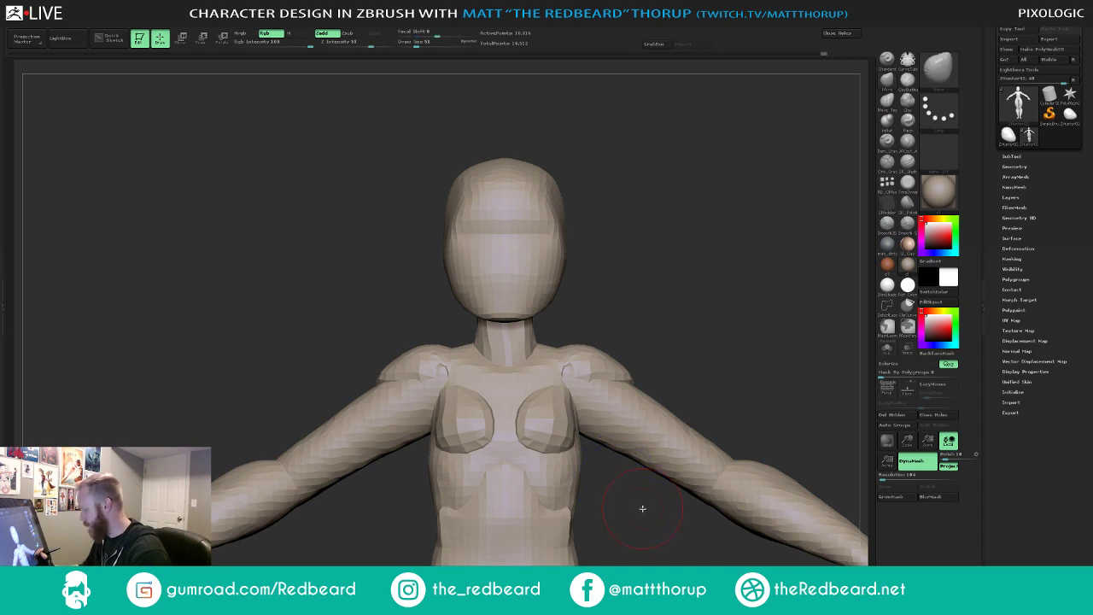
# - Check the polygroups on the full figure and remesh it with DynaMesh
pyautogui.moveTo(644, 512)
pyautogui.keyDown('alt'); pyautogui.mouseDown()
pyautogui.moveTo(584, 484)
pyautogui.moveTo(407, 459)
pyautogui.mouseUp(); pyautogui.keyUp('alt')
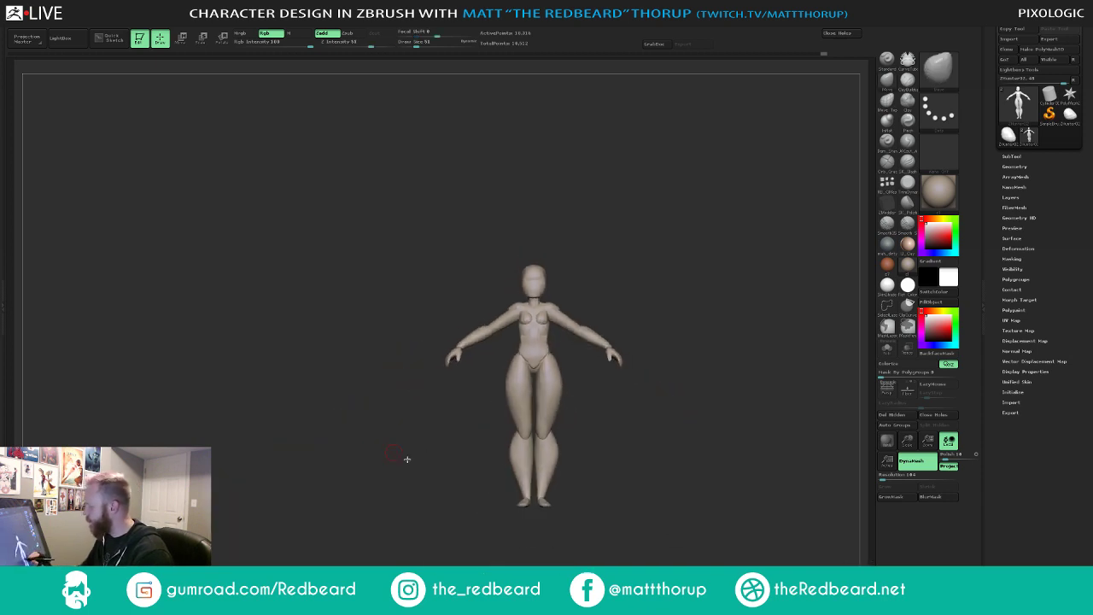
pyautogui.hotkey('shift', 'f')
pyautogui.moveTo(663, 466); pyautogui.dragTo(671, 461)
pyautogui.hotkey('shift', 'f')
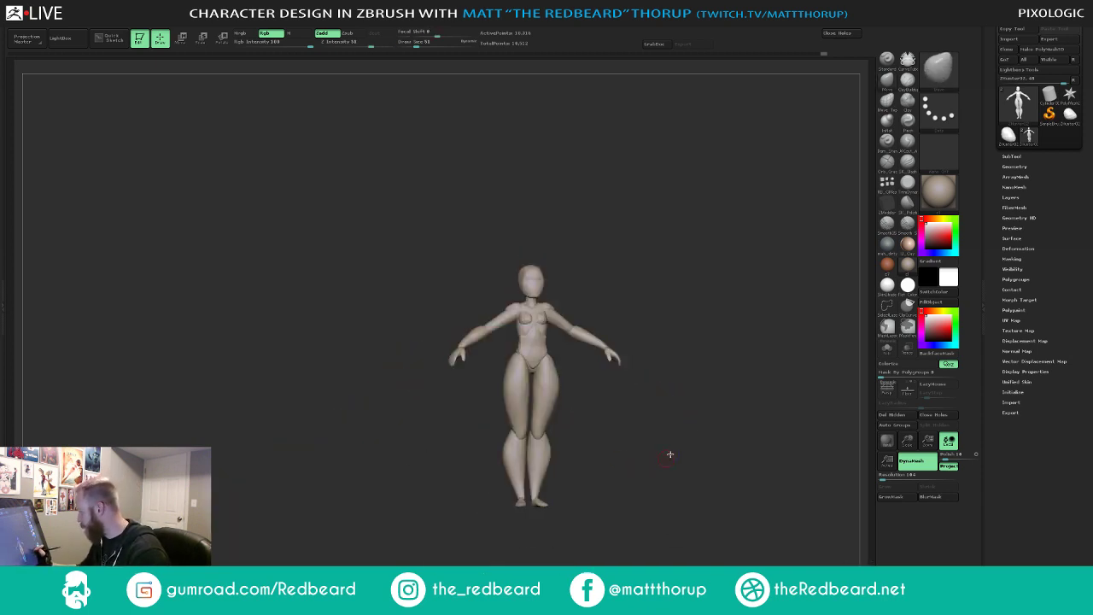
pyautogui.click(1014, 166)
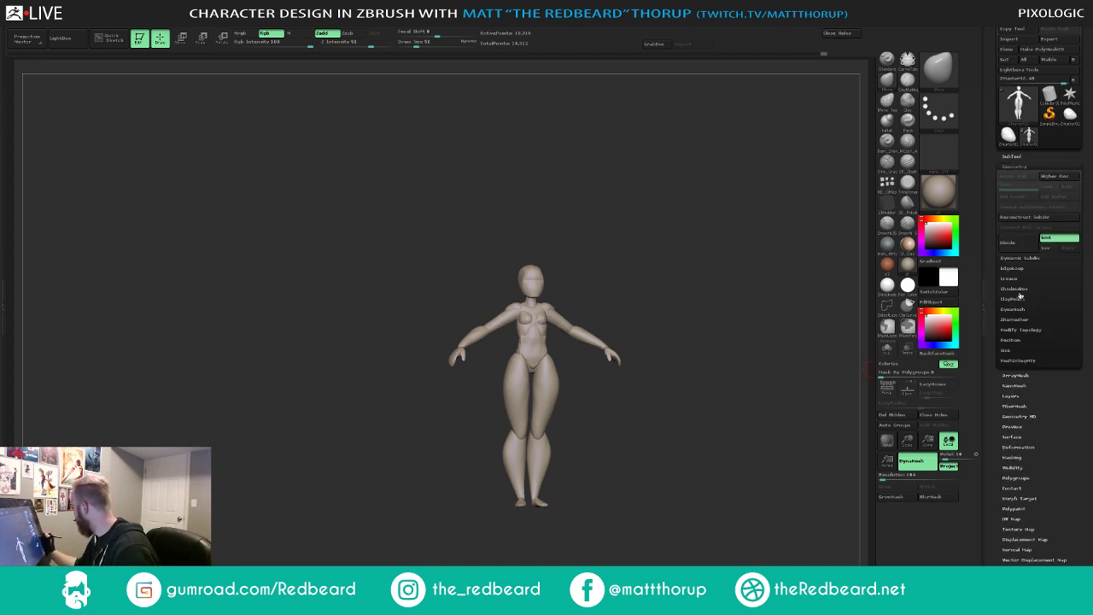
pyautogui.click(1019, 310)
pyautogui.keyDown('ctrl'); pyautogui.moveTo(708, 380); pyautogui.dragTo(717, 420); pyautogui.keyUp('ctrl')
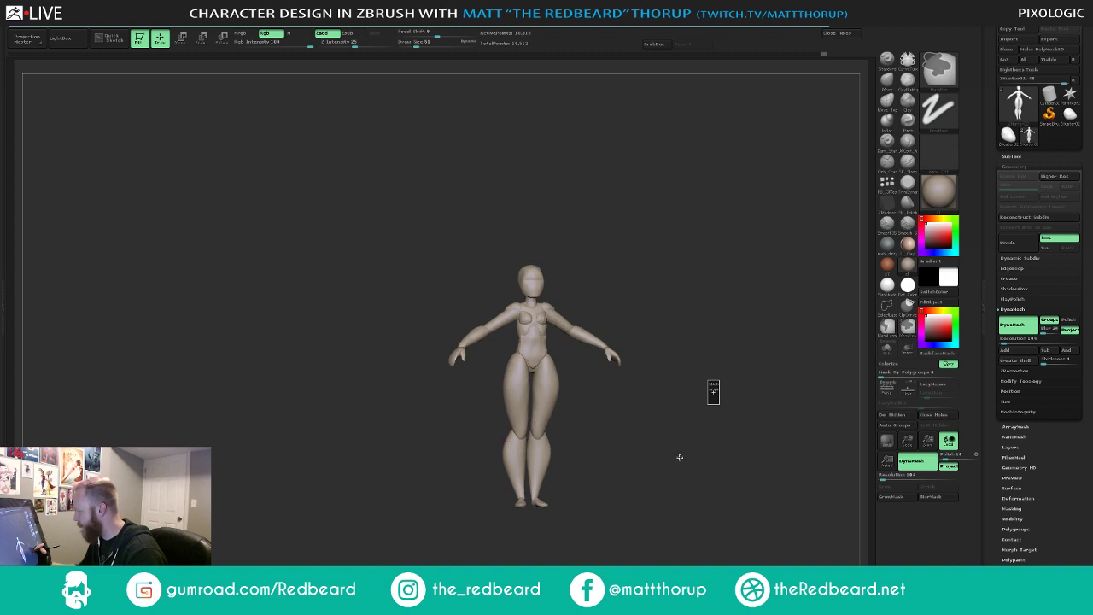
# - Isolate the head's polygroup in profile and use it to mask the rest of the body, leaving the head unmasked
pyautogui.moveTo(677, 453); pyautogui.dragTo(691, 432)
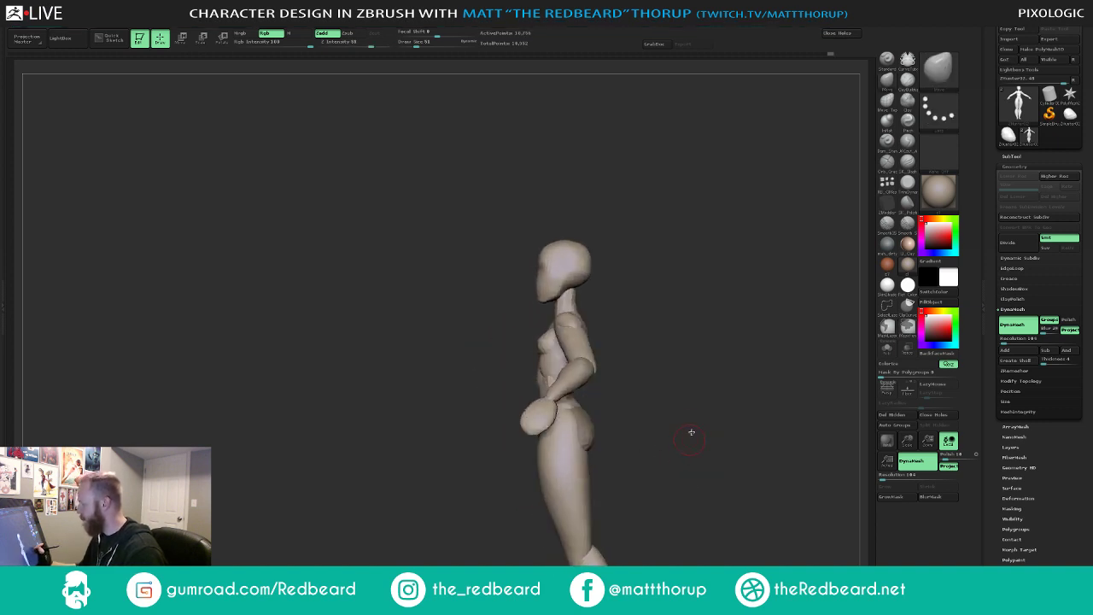
pyautogui.keyDown('ctrl'); pyautogui.keyDown('shift'); pyautogui.click(575, 266); pyautogui.keyUp('shift'); pyautogui.keyUp('ctrl')
pyautogui.keyDown('ctrl'); pyautogui.click(625, 252); pyautogui.keyUp('ctrl')
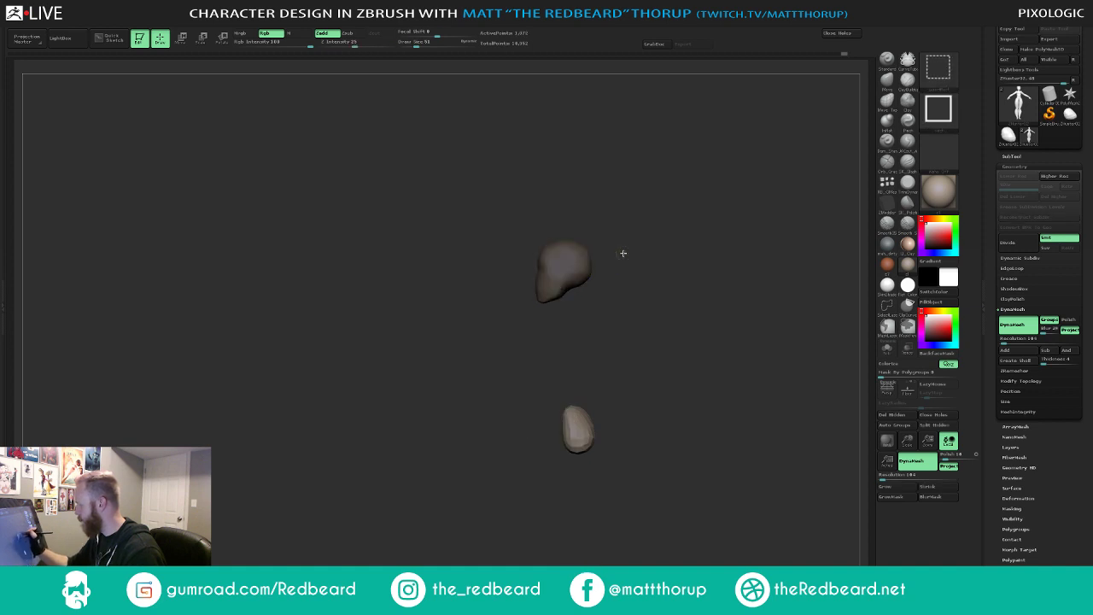
pyautogui.keyDown('ctrl'); pyautogui.keyDown('shift'); pyautogui.click(624, 253); pyautogui.keyUp('shift'); pyautogui.keyUp('ctrl')
pyautogui.keyDown('ctrl'); pyautogui.click(624, 253); pyautogui.keyUp('ctrl')
# - Move the head slightly forward and down on the neck with the transpose line, and clear the mask
pyautogui.press('w')
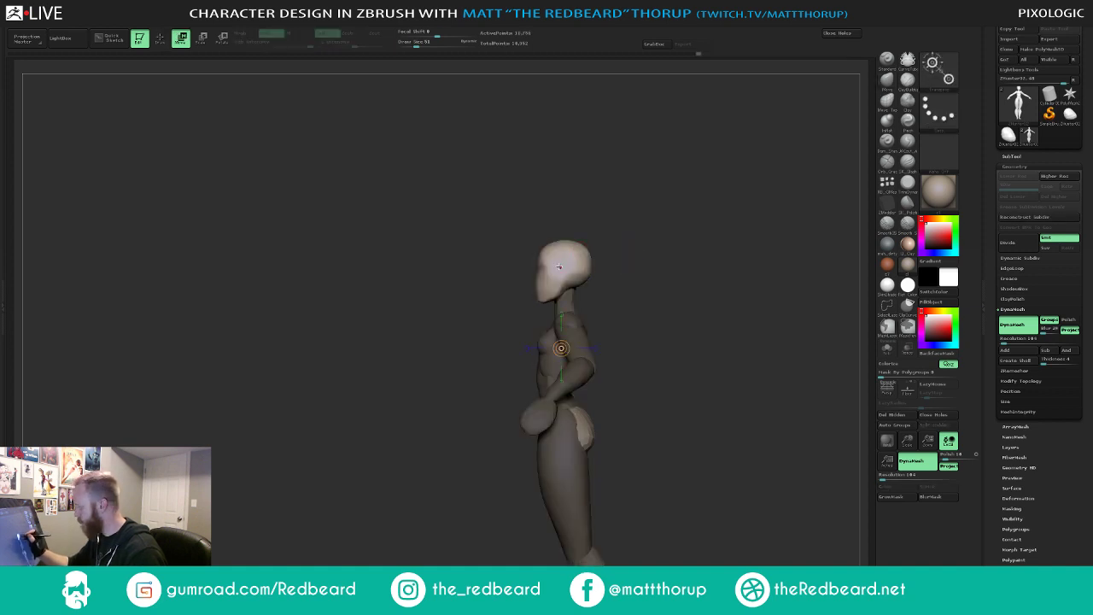
pyautogui.moveTo(561, 267); pyautogui.dragTo(677, 229)
pyautogui.moveTo(619, 248); pyautogui.dragTo(614, 253)
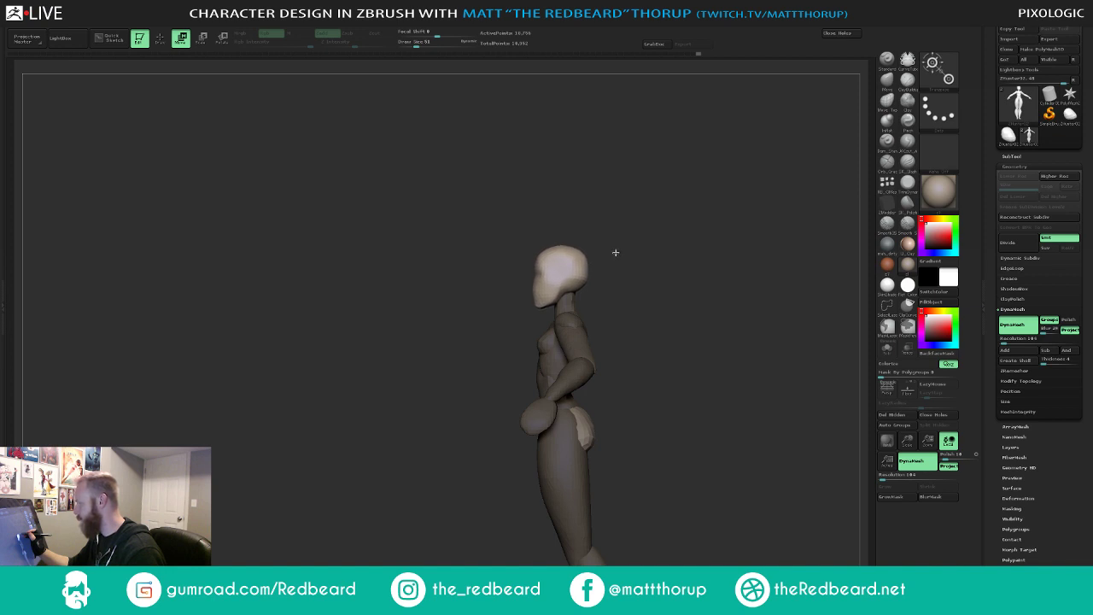
pyautogui.moveTo(615, 253); pyautogui.dragTo(619, 248)
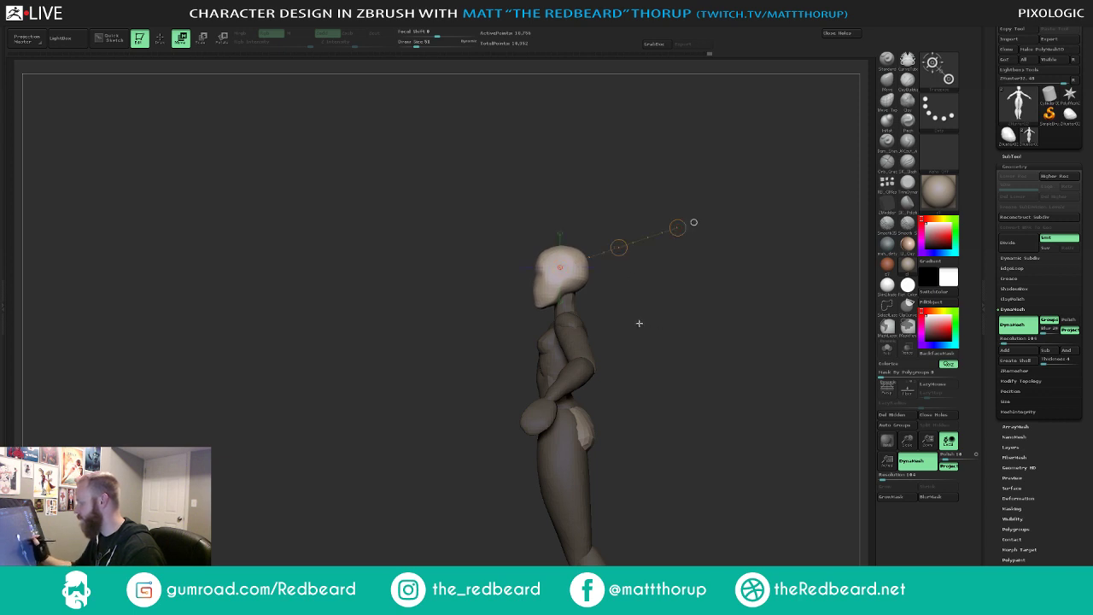
pyautogui.keyDown('shift'); pyautogui.moveTo(640, 322); pyautogui.dragTo(690, 382); pyautogui.keyUp('shift')
pyautogui.moveTo(722, 445)
pyautogui.keyDown('alt'); pyautogui.mouseDown()
pyautogui.moveTo(703, 456)
pyautogui.moveTo(636, 422)
pyautogui.moveTo(677, 432)
pyautogui.mouseUp(); pyautogui.keyUp('alt')
pyautogui.press('q')
pyautogui.moveTo(666, 430)
pyautogui.mouseDown()
pyautogui.moveTo(754, 447)
pyautogui.moveTo(661, 445)
pyautogui.moveTo(710, 470)
pyautogui.moveTo(746, 458)
pyautogui.moveTo(720, 466)
pyautogui.moveTo(647, 450)
pyautogui.moveTo(692, 444)
pyautogui.moveTo(681, 444)
pyautogui.moveTo(710, 466)
pyautogui.moveTo(729, 451)
pyautogui.moveTo(632, 453)
pyautogui.moveTo(563, 427)
pyautogui.moveTo(662, 417)
pyautogui.moveTo(598, 413)
pyautogui.moveTo(562, 389)
pyautogui.mouseUp()
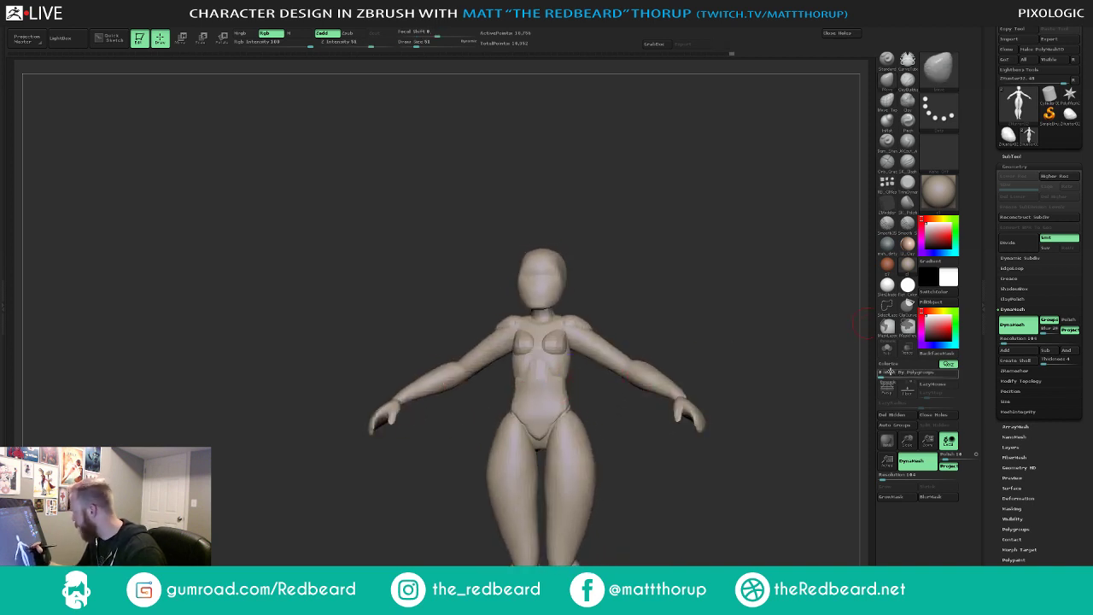
# - Set Mask By Polygroups to 100 and adjust the upper thighs at the hip crease
pyautogui.click(957, 374)
pyautogui.moveTo(685, 458); pyautogui.dragTo(686, 502)
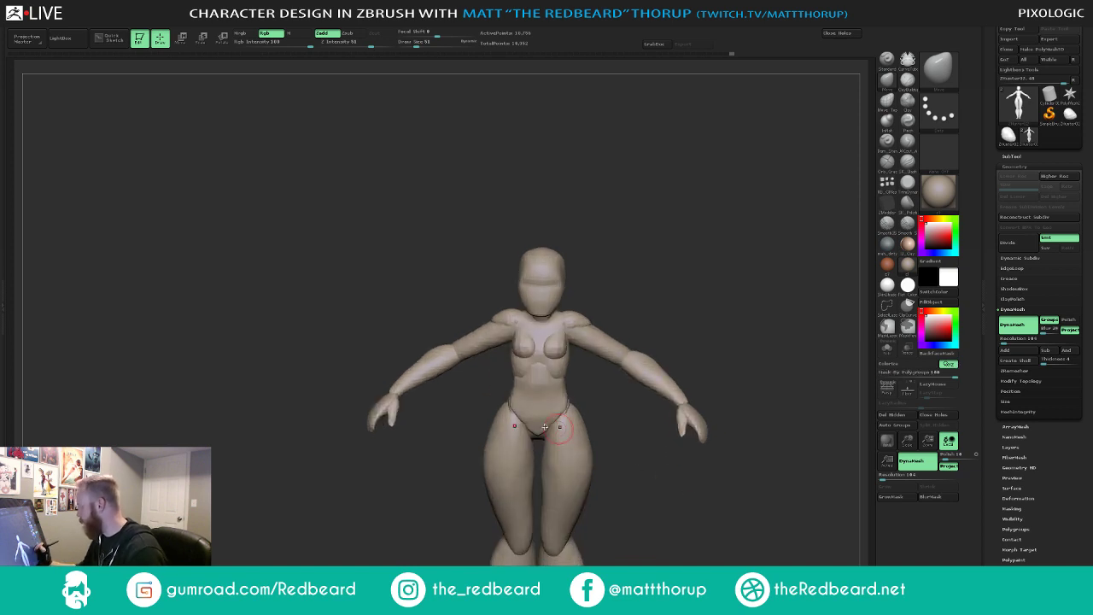
pyautogui.keyDown('shift'); pyautogui.moveTo(556, 425); pyautogui.dragTo(541, 411); pyautogui.keyUp('shift')
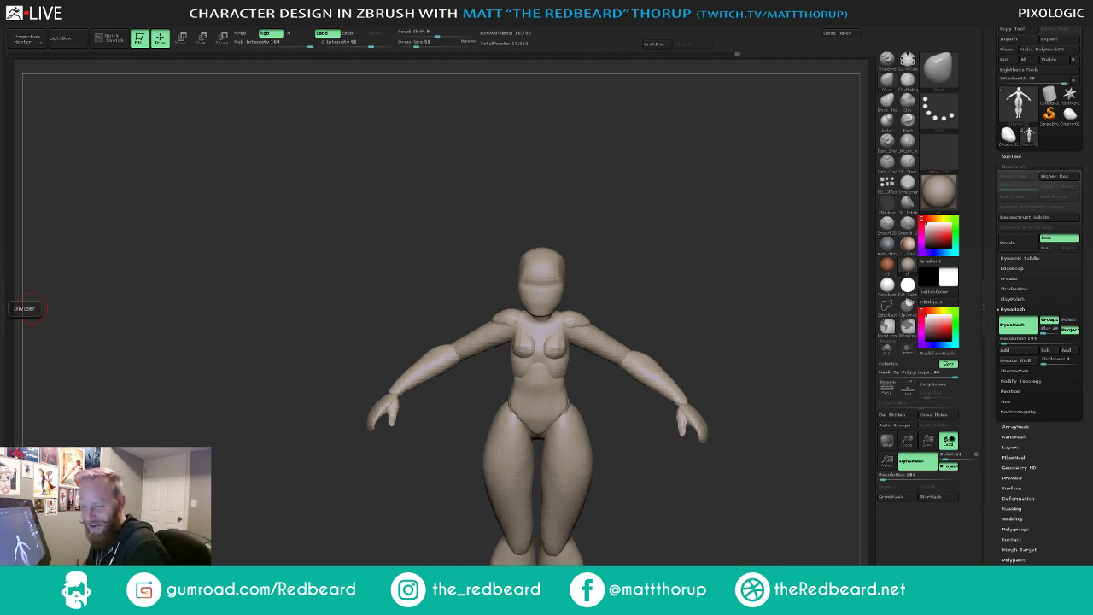
# - Reduce the Move brush to draw size 27 and adjust the upper chest beside the armpits
pyautogui.moveTo(686, 496); pyautogui.dragTo(685, 559)
pyautogui.press('[')
pyautogui.press('[')
pyautogui.keyDown('shift'); pyautogui.moveTo(514, 340); pyautogui.dragTo(509, 345); pyautogui.keyUp('shift')
pyautogui.keyDown('shift'); pyautogui.moveTo(663, 491); pyautogui.dragTo(630, 434); pyautogui.keyUp('shift')
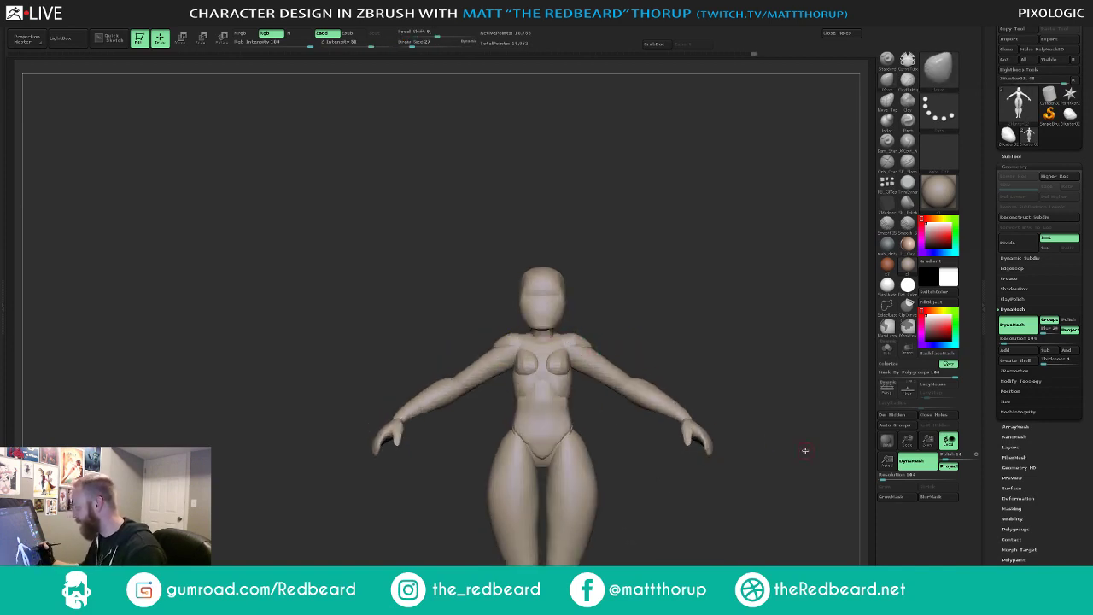
# - Enlarge the Move brush and adjust the sides of the chest below the armpits from several angles
pyautogui.keyDown('alt'); pyautogui.moveTo(806, 449); pyautogui.dragTo(617, 437); pyautogui.keyUp('alt')
pyautogui.moveTo(635, 328); pyautogui.dragTo(577, 363)
pyautogui.press(']')
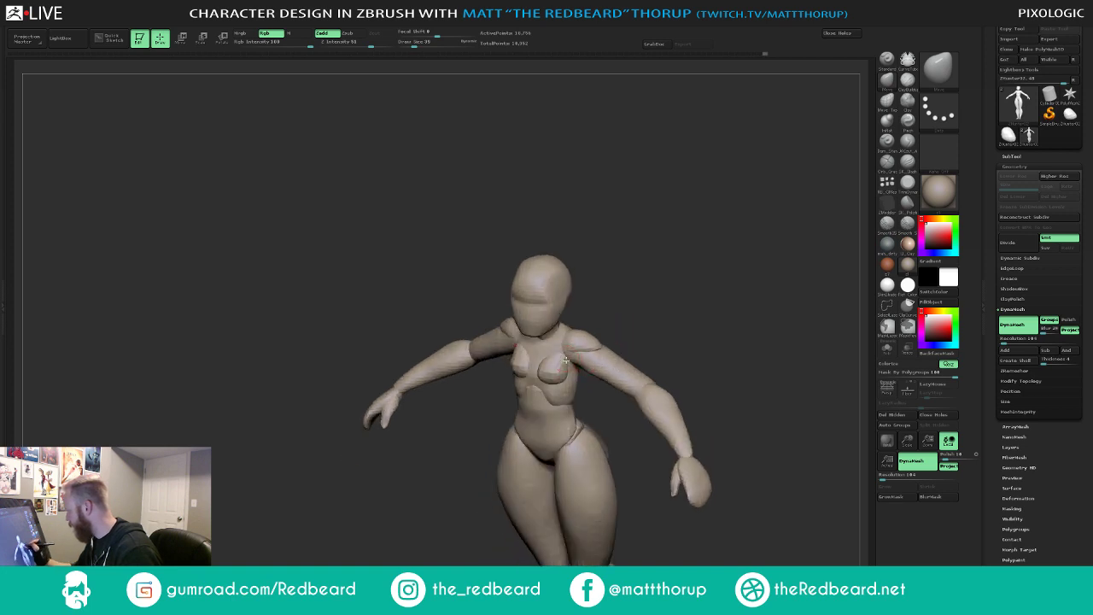
pyautogui.moveTo(628, 327); pyautogui.dragTo(600, 415)
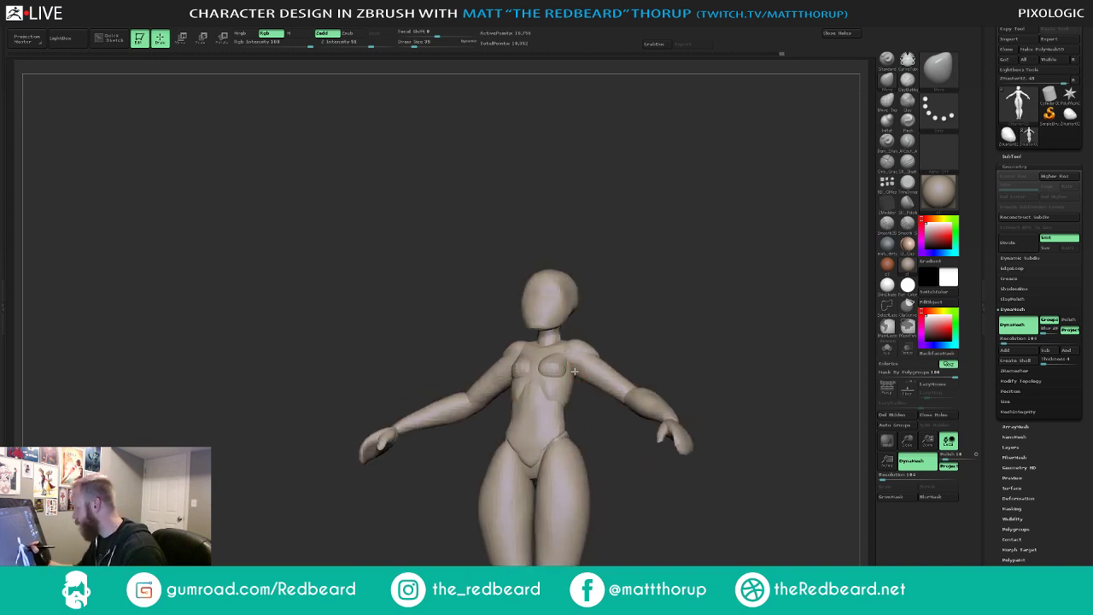
pyautogui.moveTo(574, 371)
pyautogui.mouseDown()
pyautogui.moveTo(646, 481)
pyautogui.moveTo(630, 473)
pyautogui.mouseUp()
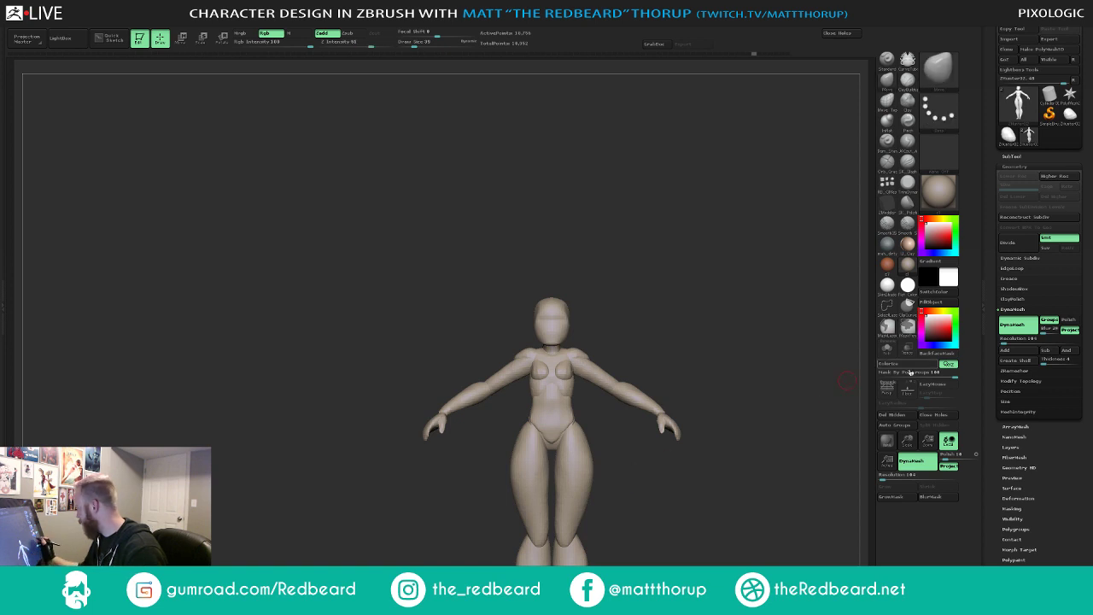
# - Set Mask By Polygroups to 0 and adjust the forearms with a larger Move brush, viewed from above
pyautogui.moveTo(910, 374); pyautogui.dragTo(863, 378)
pyautogui.moveTo(693, 502); pyautogui.dragTo(641, 538)
pyautogui.moveTo(523, 466); pyautogui.dragTo(532, 481)
pyautogui.press('s')
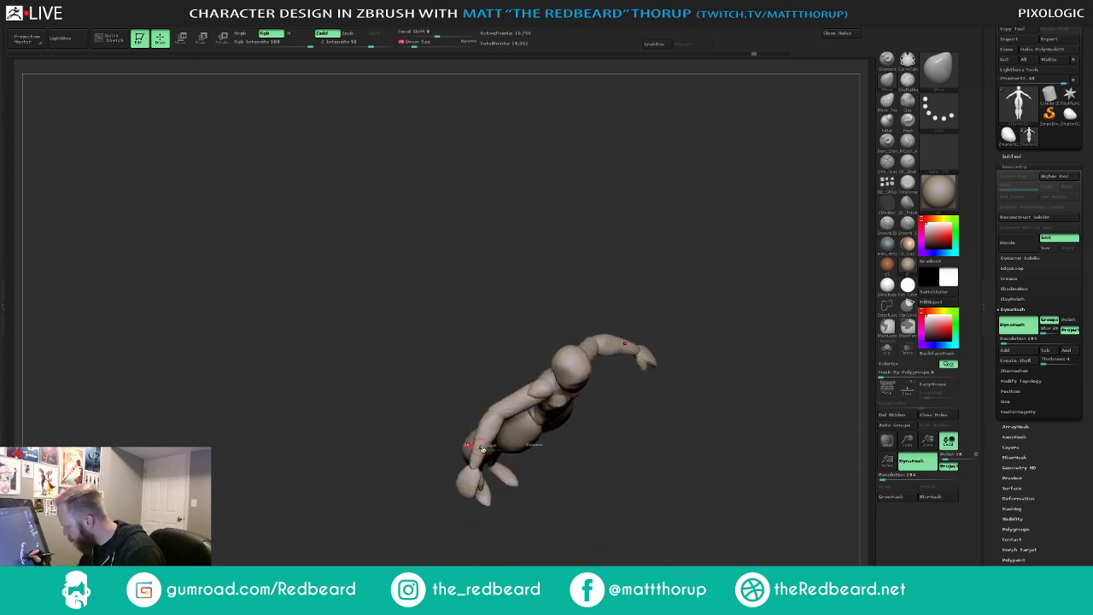
pyautogui.moveTo(479, 448); pyautogui.dragTo(488, 448)
pyautogui.press(']')
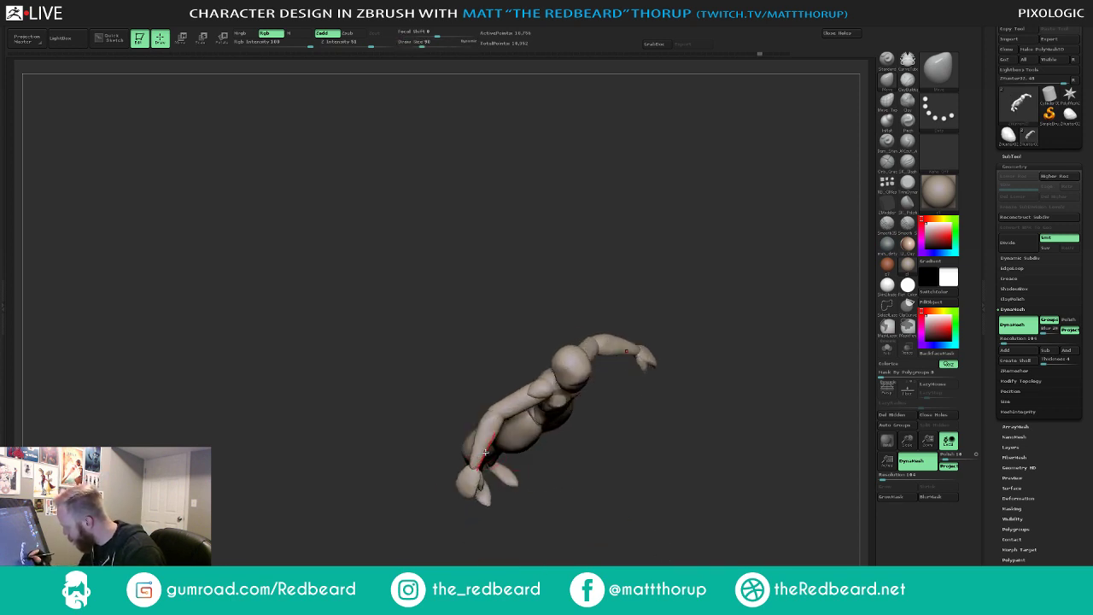
pyautogui.press('s')
pyautogui.click(471, 454)
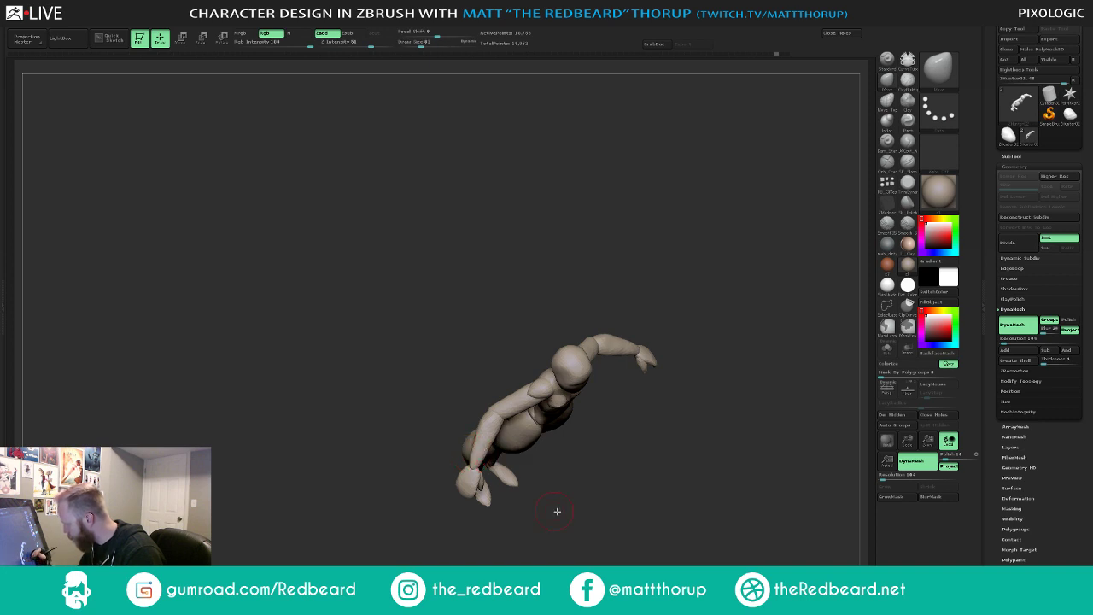
# - Reshape the forearms and elbows from behind, refining the transition between upper and lower arm
pyautogui.moveTo(557, 512); pyautogui.dragTo(553, 408)
pyautogui.moveTo(737, 395); pyautogui.dragTo(654, 403)
pyautogui.keyDown('alt'); pyautogui.moveTo(683, 463); pyautogui.dragTo(680, 516); pyautogui.keyUp('alt')
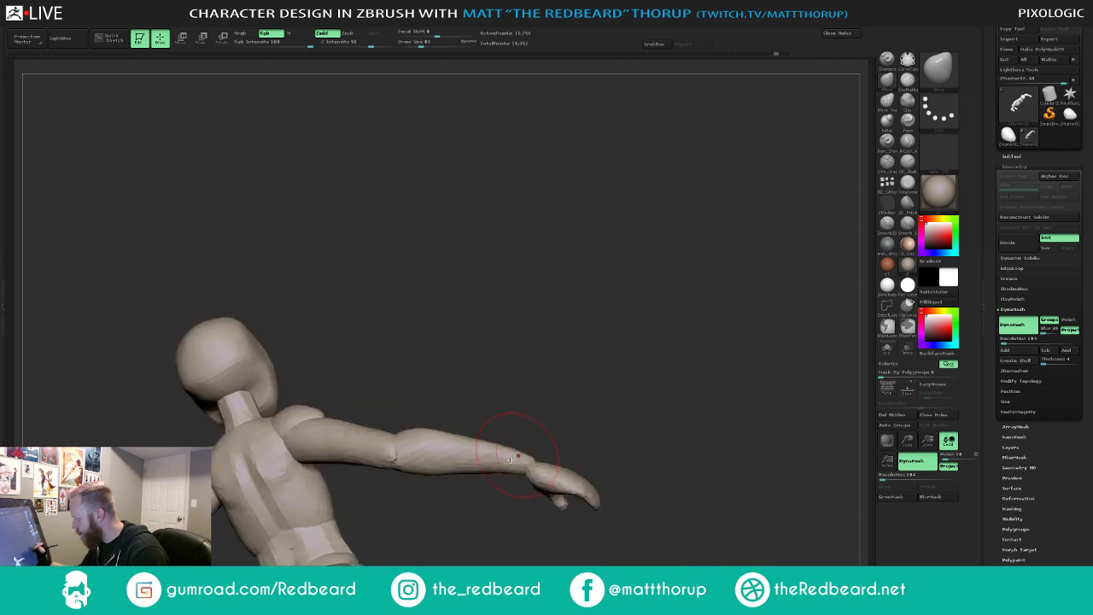
pyautogui.press('s')
pyautogui.click(518, 462)
pyautogui.moveTo(593, 434); pyautogui.dragTo(639, 436)
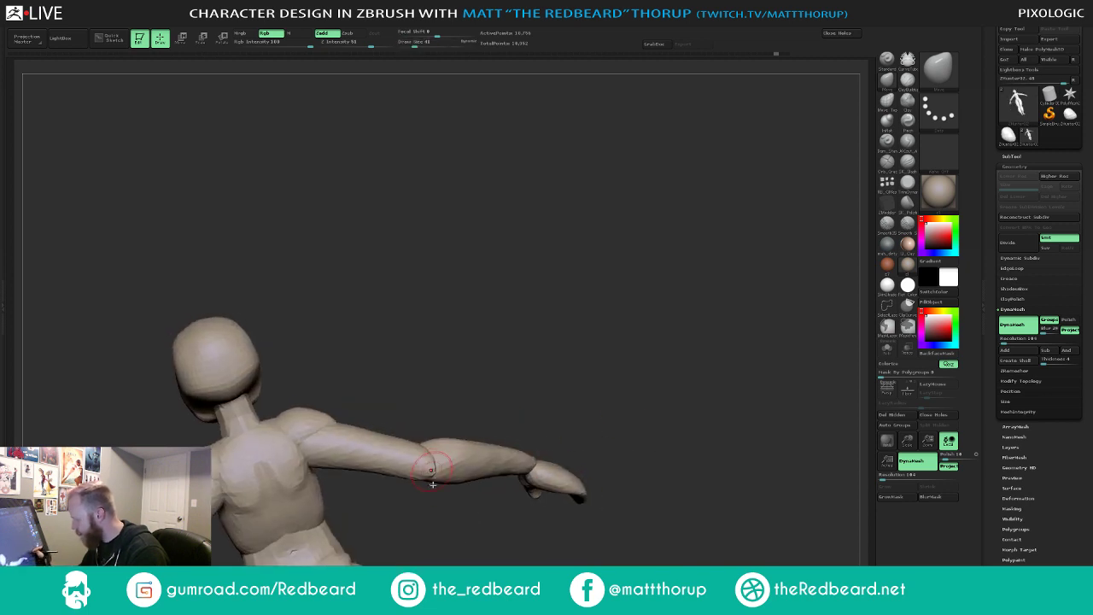
pyautogui.keyDown('alt'); pyautogui.moveTo(508, 482); pyautogui.dragTo(600, 495); pyautogui.keyUp('alt')
pyautogui.moveTo(606, 419); pyautogui.dragTo(541, 379)
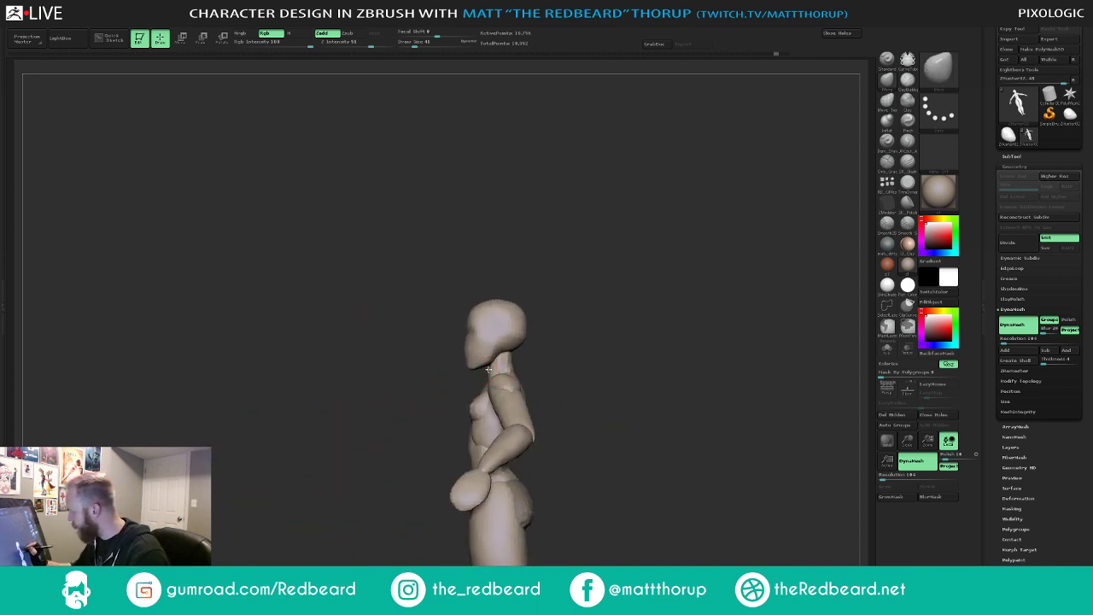
# - Refine the face and jaw profile with the Move brush in side view, adjusting the brush size
pyautogui.press('s')
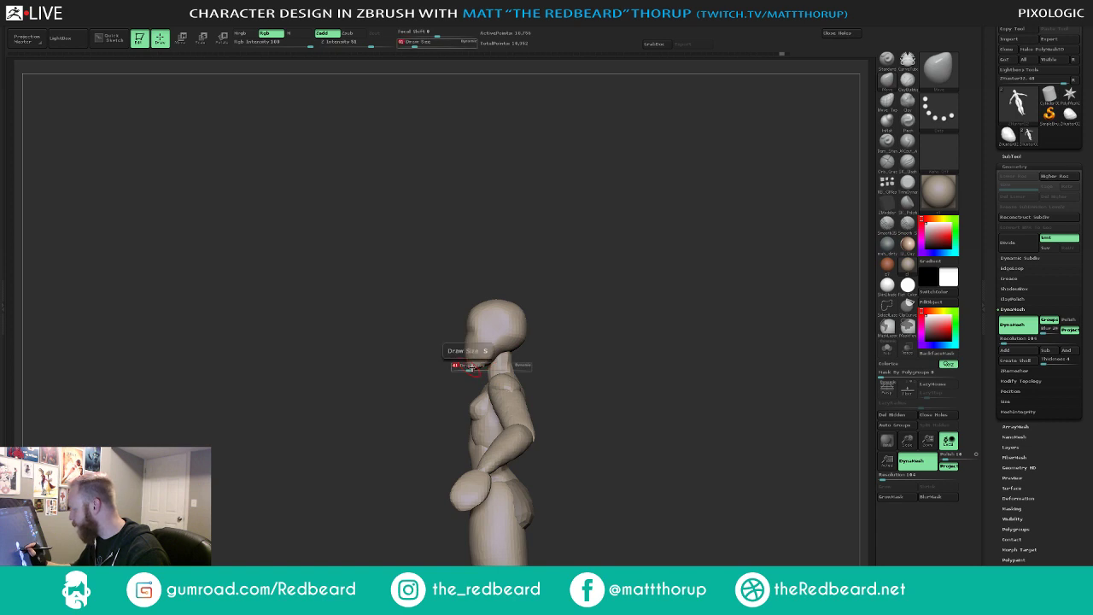
pyautogui.moveTo(467, 368)
pyautogui.mouseDown()
pyautogui.moveTo(476, 367)
pyautogui.moveTo(461, 351)
pyautogui.moveTo(478, 333)
pyautogui.mouseUp()
pyautogui.press('s')
pyautogui.press('s')
pyautogui.press('s')
pyautogui.moveTo(551, 324); pyautogui.dragTo(493, 336)
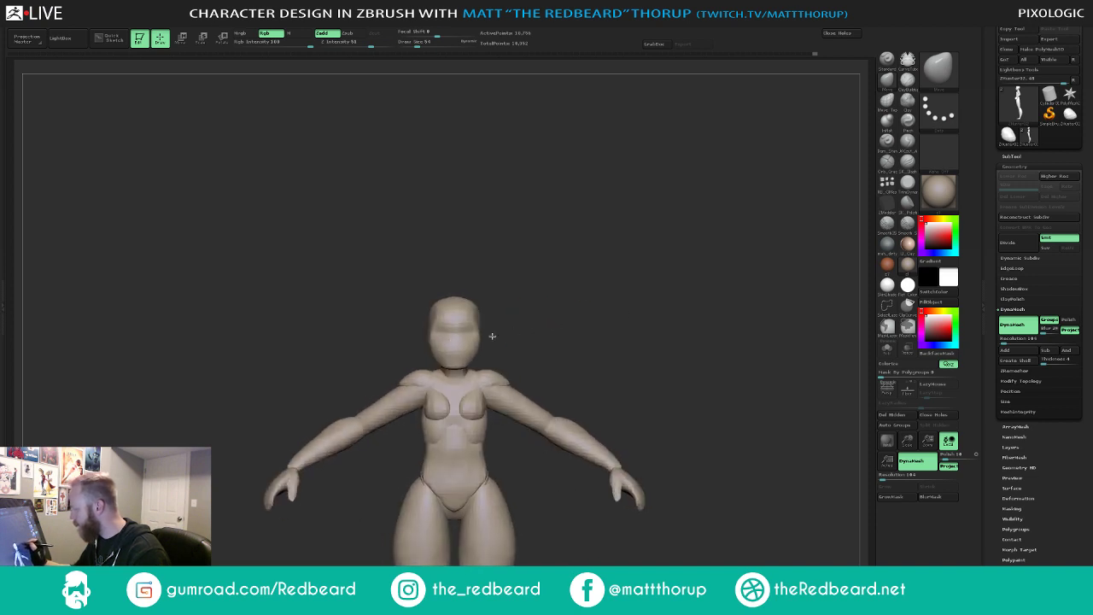
# - Adjust the hips, outer upper thighs and waist silhouette with the Move brush
pyautogui.moveTo(556, 349)
pyautogui.mouseDown()
pyautogui.moveTo(566, 346)
pyautogui.moveTo(527, 347)
pyautogui.moveTo(554, 346)
pyautogui.moveTo(685, 434)
pyautogui.moveTo(691, 384)
pyautogui.moveTo(436, 378)
pyautogui.moveTo(615, 370)
pyautogui.moveTo(591, 394)
pyautogui.moveTo(642, 381)
pyautogui.moveTo(646, 351)
pyautogui.moveTo(660, 357)
pyautogui.mouseUp()
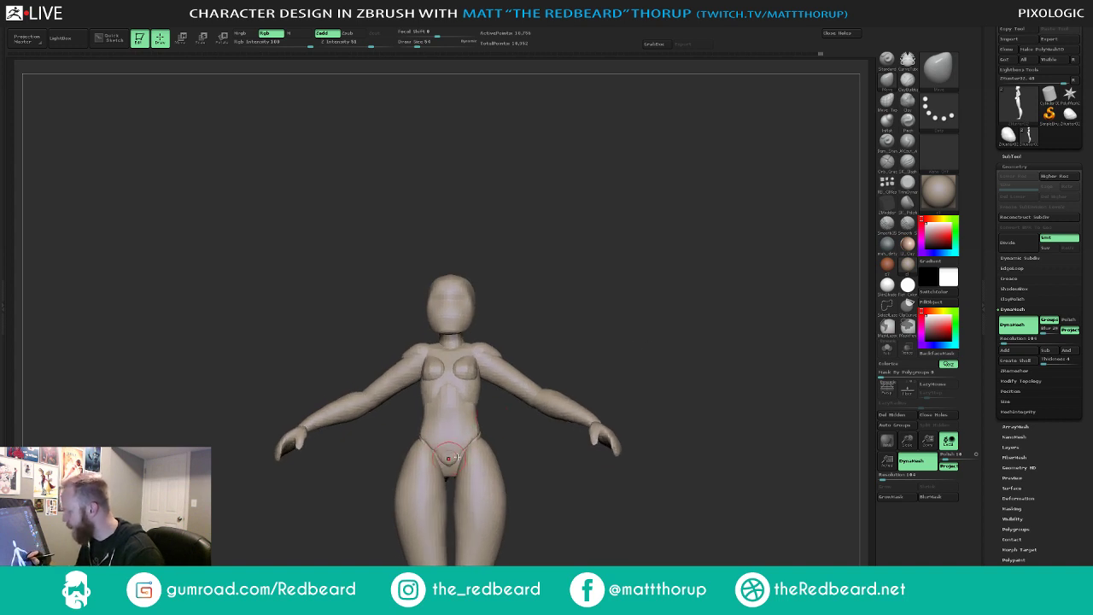
pyautogui.moveTo(540, 468)
pyautogui.mouseDown()
pyautogui.moveTo(532, 484)
pyautogui.moveTo(558, 488)
pyautogui.mouseUp()
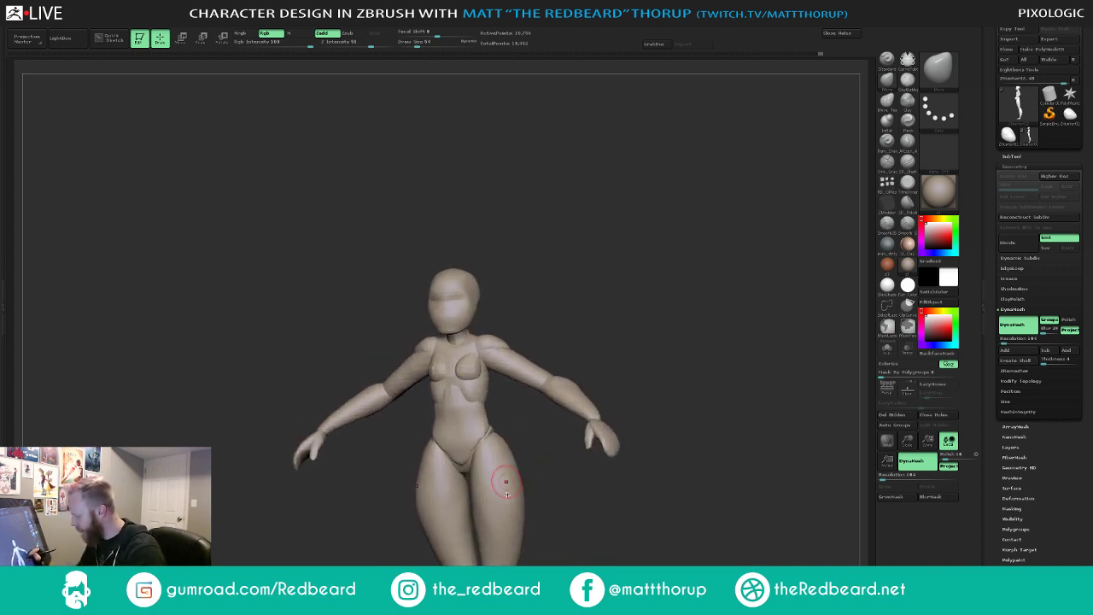
pyautogui.moveTo(574, 544); pyautogui.dragTo(565, 370)
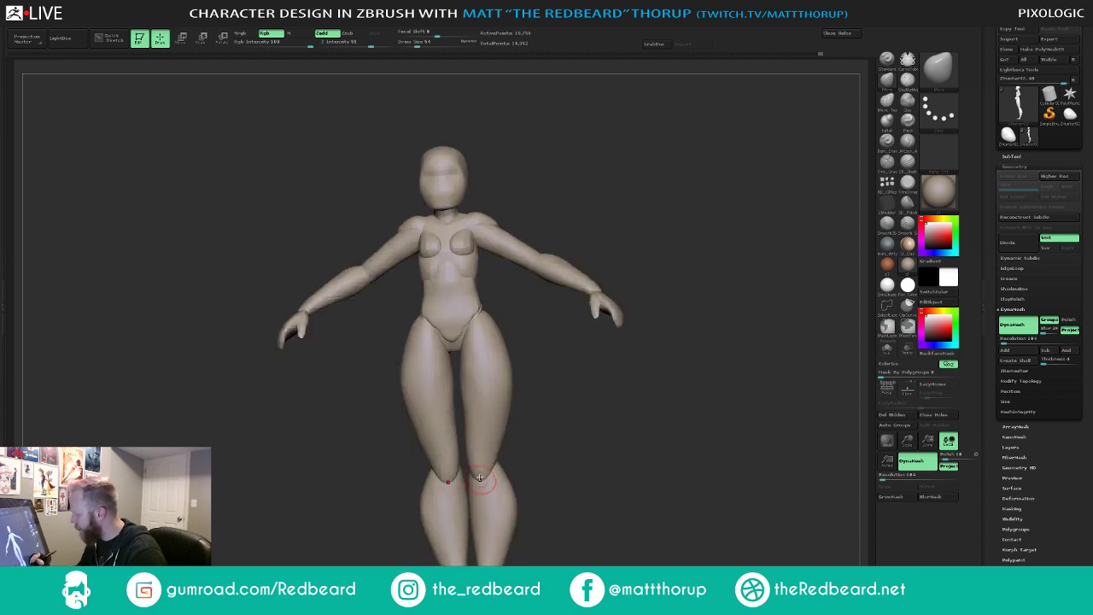
pyautogui.moveTo(589, 424)
pyautogui.mouseDown()
pyautogui.moveTo(536, 422)
pyautogui.moveTo(582, 417)
pyautogui.mouseUp()
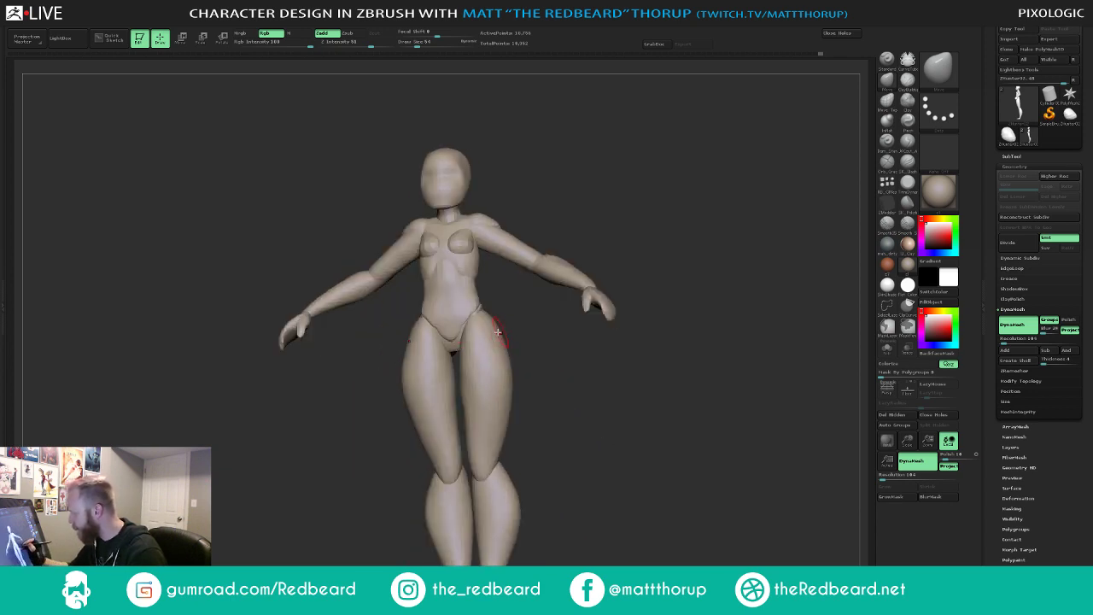
pyautogui.moveTo(525, 322); pyautogui.dragTo(514, 358)
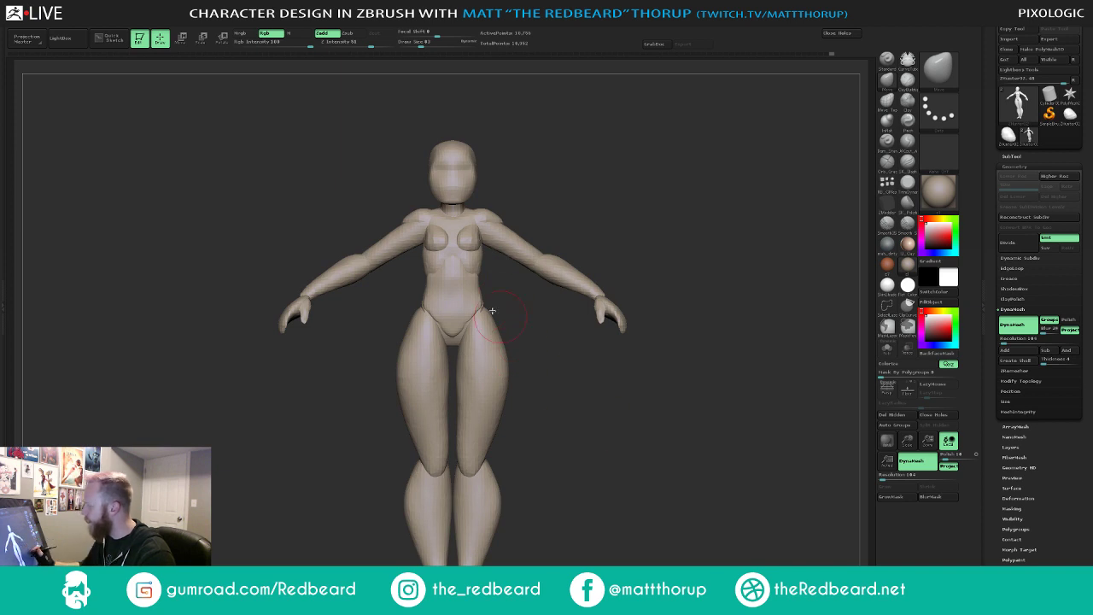
pyautogui.click(421, 304)
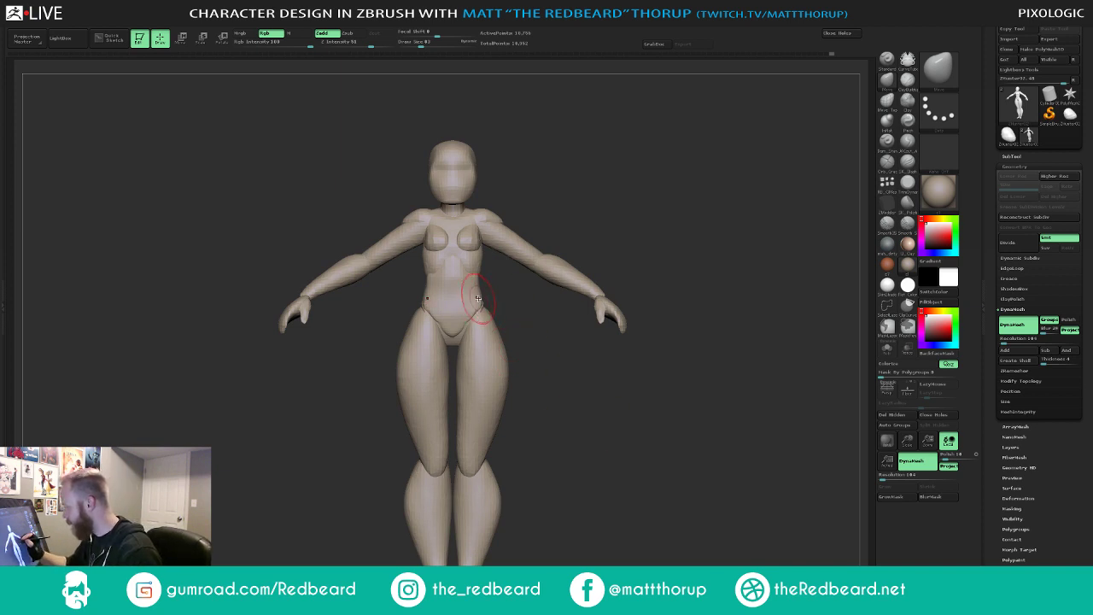
# - Isolate the abdomen's polygroup and use it to mask the rest of the body, leaving the abdomen unmasked
pyautogui.keyDown('ctrl'); pyautogui.keyDown('shift'); pyautogui.click(477, 297); pyautogui.keyUp('shift'); pyautogui.keyUp('ctrl')
pyautogui.keyDown('ctrl'); pyautogui.click(498, 292); pyautogui.keyUp('ctrl')
pyautogui.keyDown('ctrl'); pyautogui.keyDown('shift'); pyautogui.click(497, 291); pyautogui.keyUp('shift'); pyautogui.keyUp('ctrl')
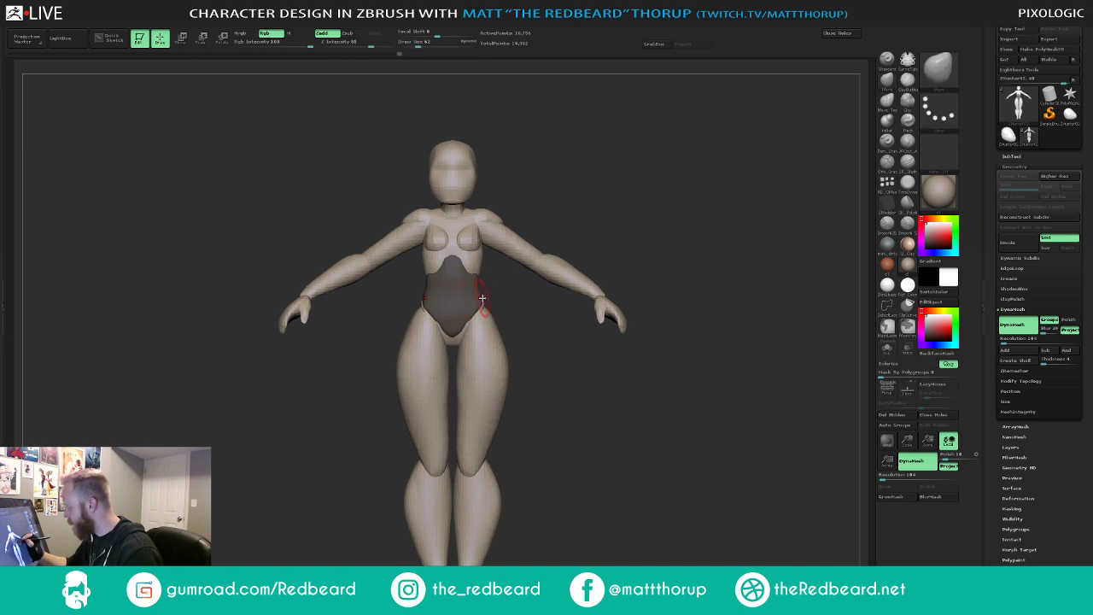
pyautogui.hotkey('ctrl', 'i')
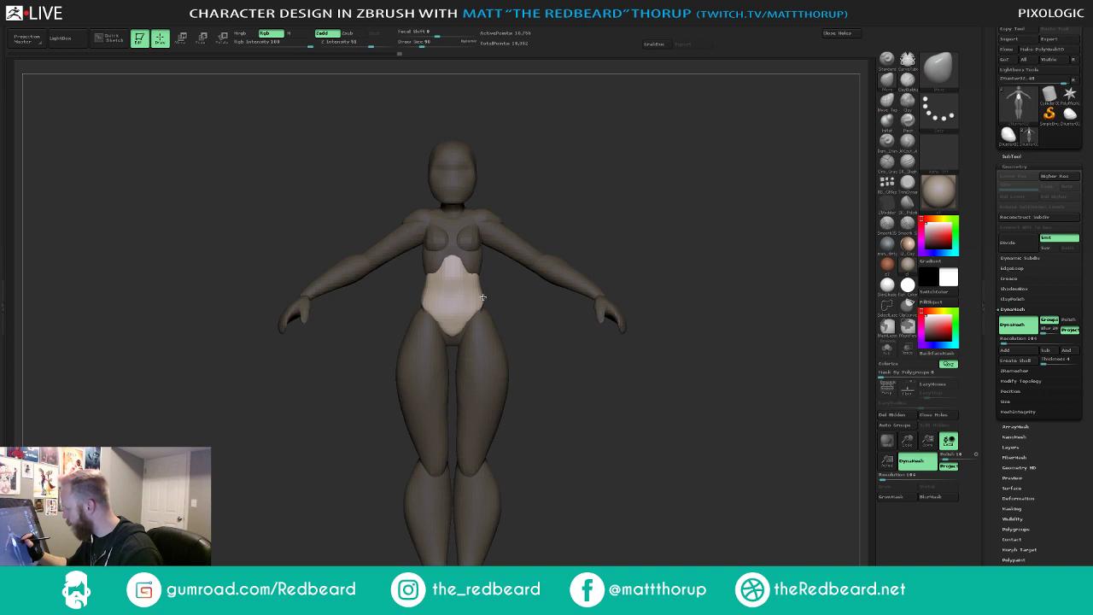
# - Build up the lower back and the sides of the waist with the ClayBuildup brush
pyautogui.moveTo(504, 301)
pyautogui.mouseDown(button='right')
pyautogui.moveTo(472, 314)
pyautogui.moveTo(491, 292)
pyautogui.mouseUp(button='right')
pyautogui.moveTo(556, 247)
pyautogui.mouseDown(button='right')
pyautogui.moveTo(538, 292)
pyautogui.moveTo(603, 252)
pyautogui.mouseUp(button='right')
pyautogui.click(907, 83)
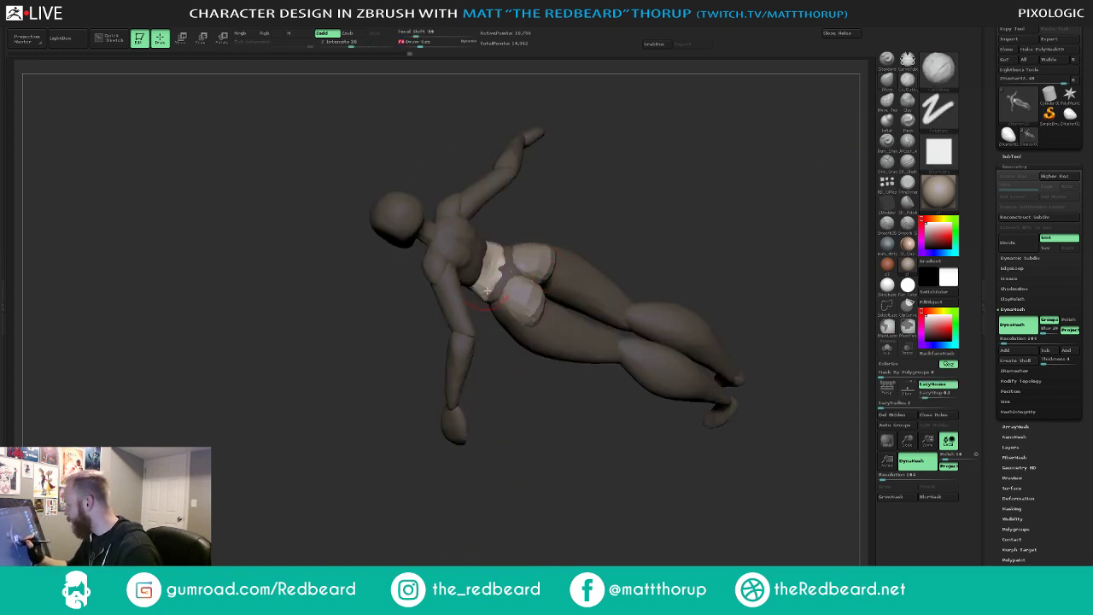
pyautogui.press('s')
pyautogui.moveTo(487, 291); pyautogui.dragTo(483, 292)
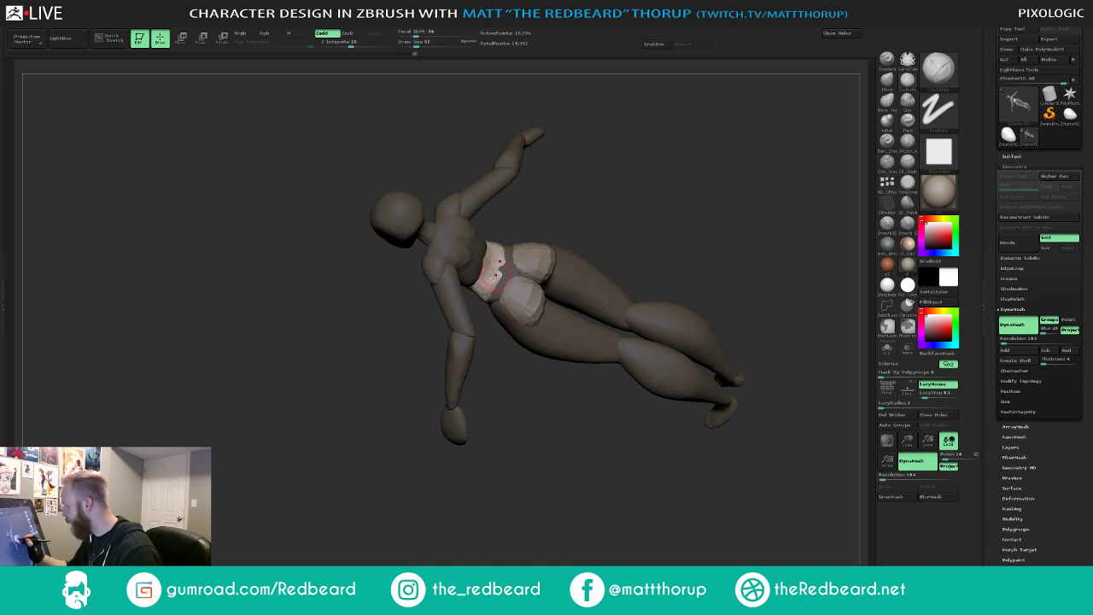
pyautogui.keyDown('shift'); pyautogui.moveTo(498, 415); pyautogui.dragTo(581, 291, button='right'); pyautogui.keyUp('shift')
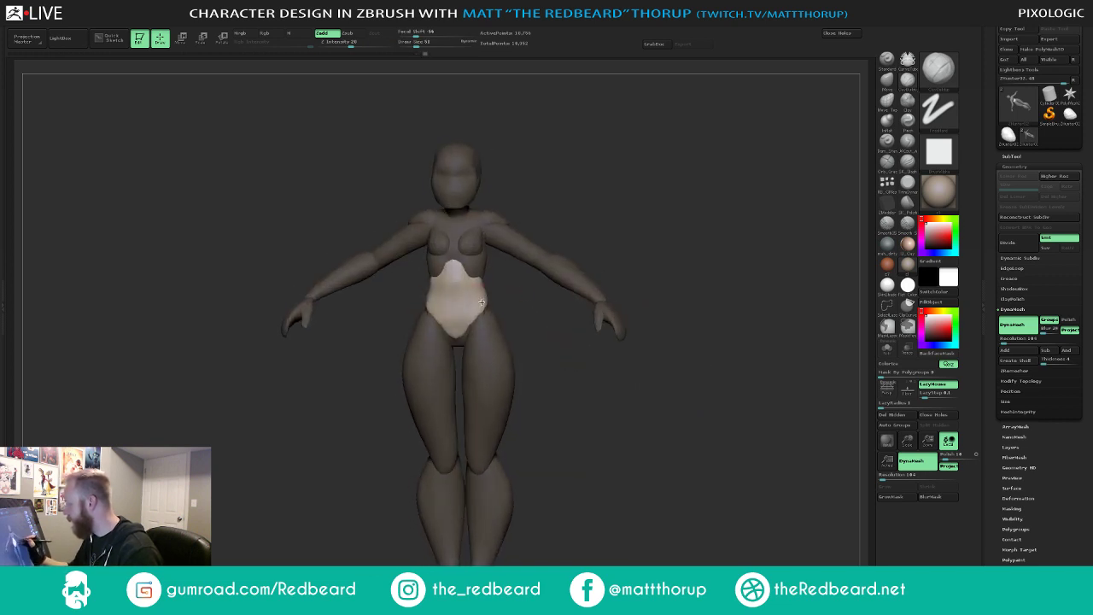
pyautogui.moveTo(508, 281); pyautogui.dragTo(475, 279, button='right')
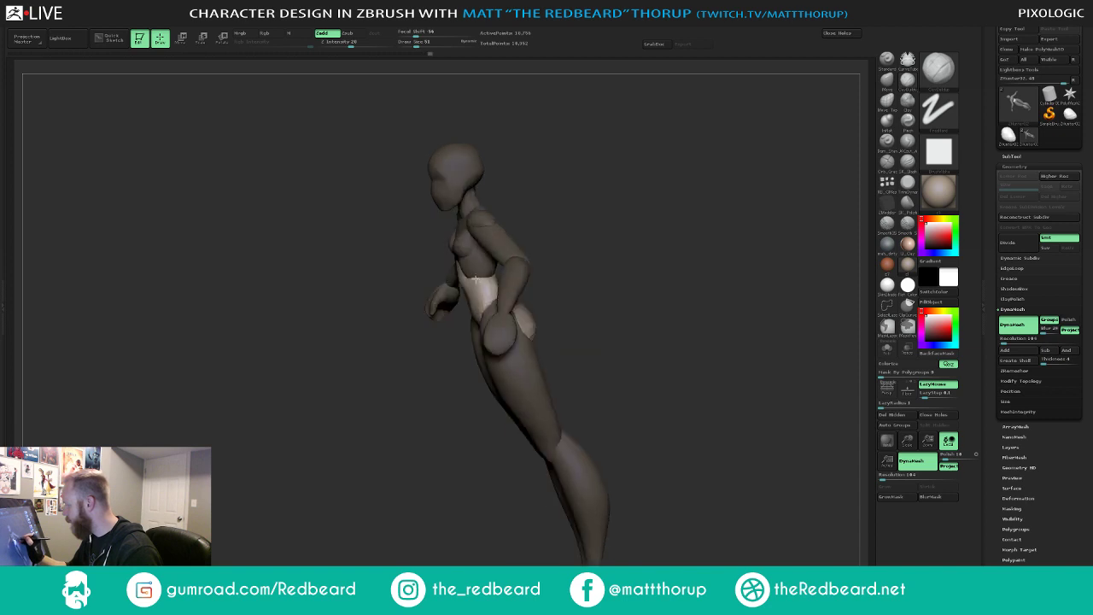
pyautogui.keyDown('shift'); pyautogui.moveTo(400, 310); pyautogui.dragTo(432, 345, button='right'); pyautogui.keyUp('shift')
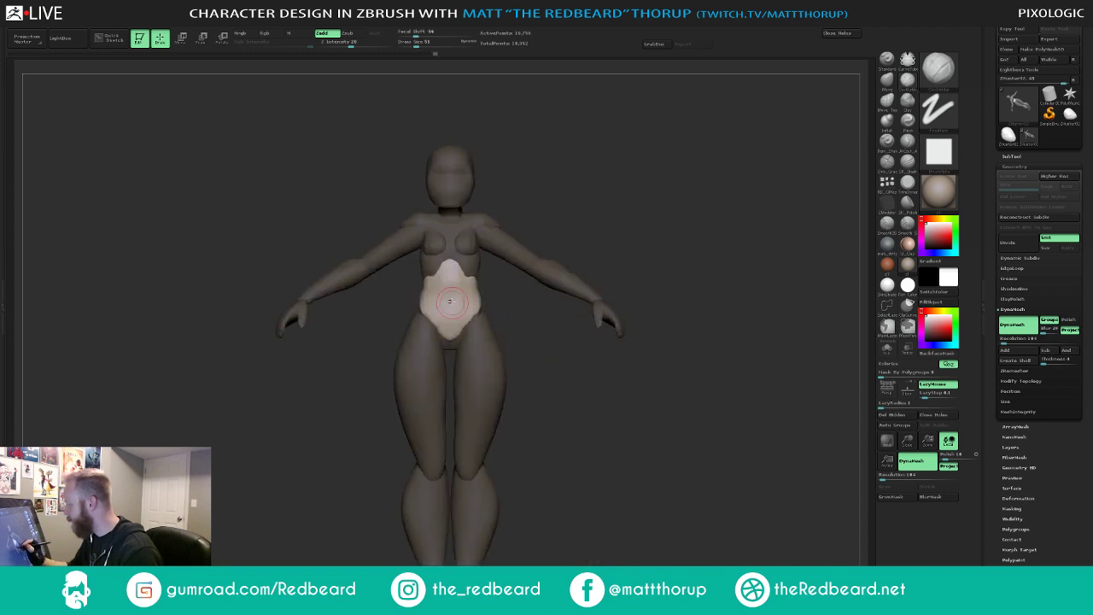
# - Sculpt the abdominal muscles with a central groove on the front of the abdomen, and clear the mask
pyautogui.press('s')
pyautogui.moveTo(448, 300); pyautogui.dragTo(451, 268)
pyautogui.press('s')
pyautogui.moveTo(508, 313); pyautogui.dragTo(500, 316)
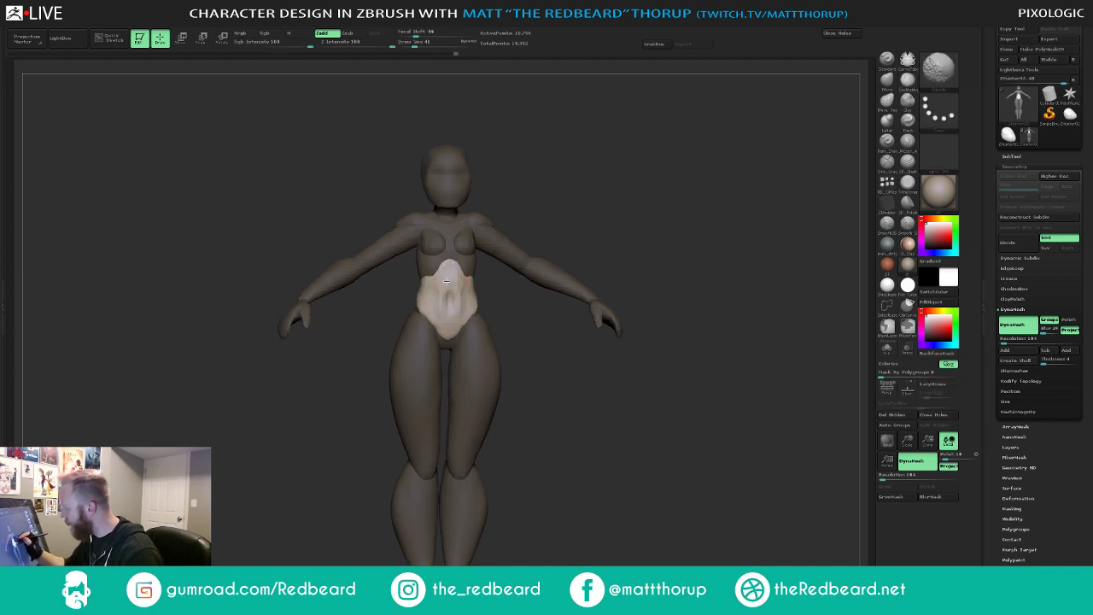
pyautogui.moveTo(514, 355); pyautogui.dragTo(606, 434, button='right')
pyautogui.moveTo(606, 434)
pyautogui.keyDown('alt'); pyautogui.mouseDown()
pyautogui.moveTo(571, 439)
pyautogui.moveTo(641, 453)
pyautogui.moveTo(623, 466)
pyautogui.moveTo(639, 462)
pyautogui.moveTo(629, 464)
pyautogui.moveTo(639, 506)
pyautogui.mouseUp(); pyautogui.keyUp('alt')
pyautogui.click(907, 143)
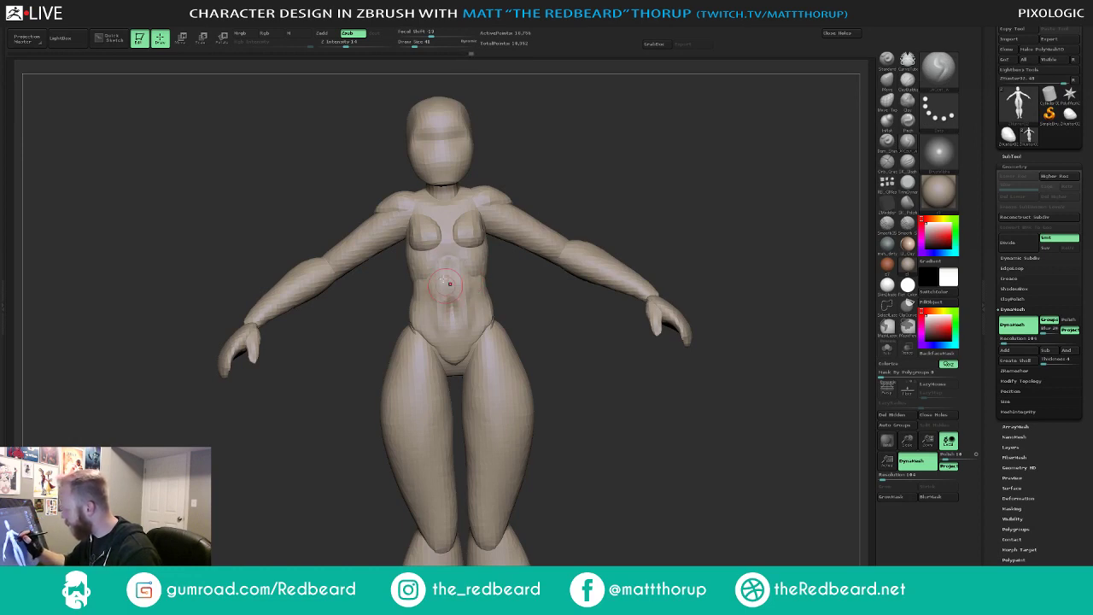
pyautogui.moveTo(622, 396)
pyautogui.mouseDown(button='right')
pyautogui.moveTo(632, 419)
pyautogui.moveTo(571, 415)
pyautogui.moveTo(581, 417)
pyautogui.mouseUp(button='right')
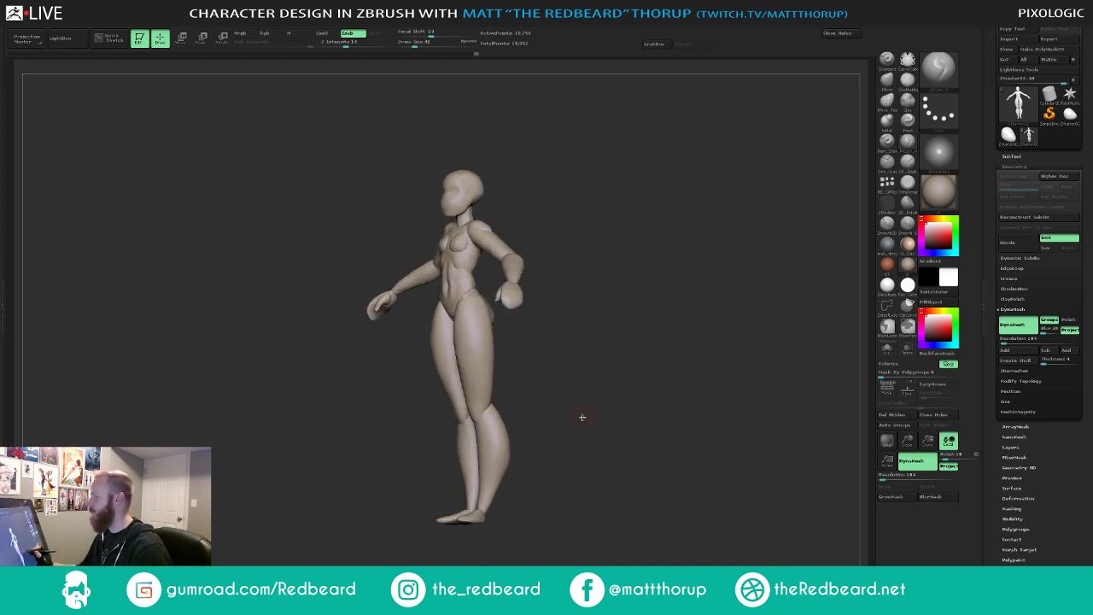
# - Adjust the stomach's front contour with a small Move brush in three-quarter and side views
pyautogui.click(888, 83)
pyautogui.press('s')
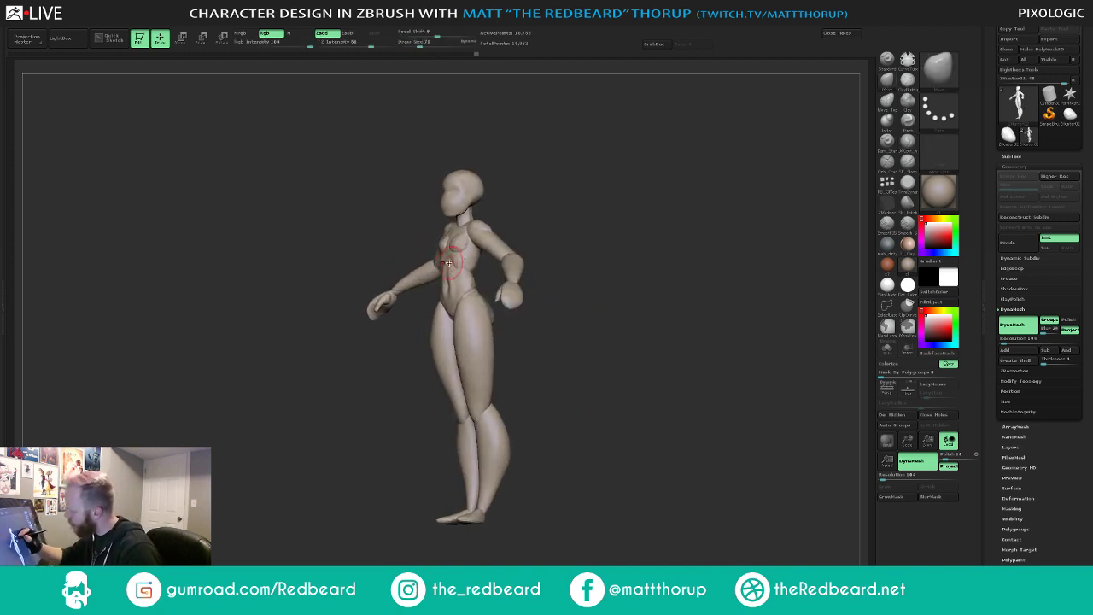
pyautogui.moveTo(448, 269)
pyautogui.mouseDown(button='right')
pyautogui.moveTo(521, 290)
pyautogui.moveTo(546, 284)
pyautogui.moveTo(446, 274)
pyautogui.mouseUp(button='right')
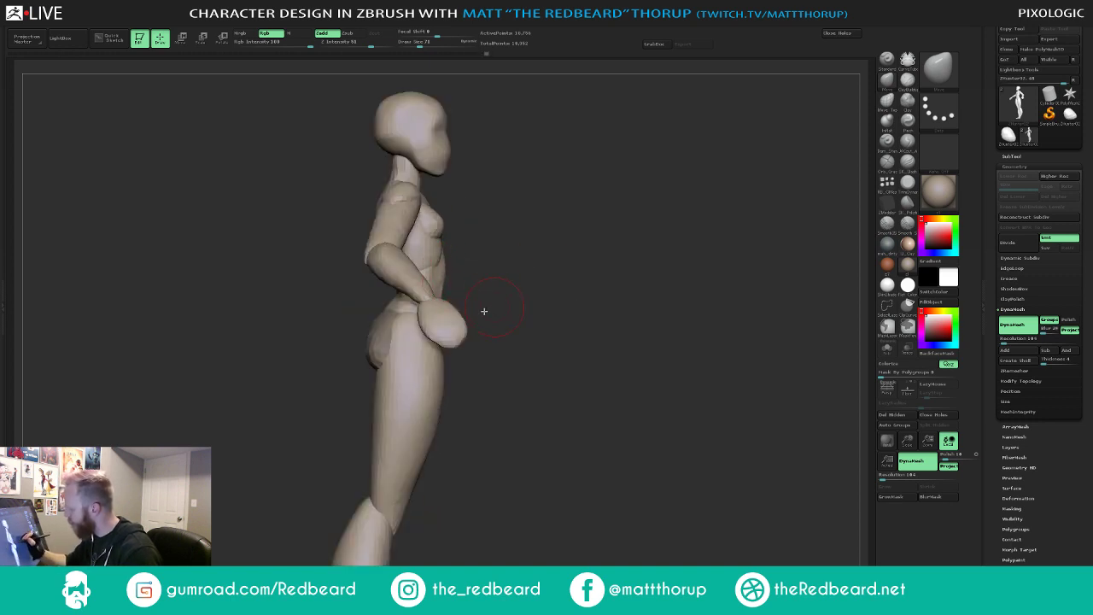
pyautogui.moveTo(484, 310); pyautogui.dragTo(448, 367, button='right')
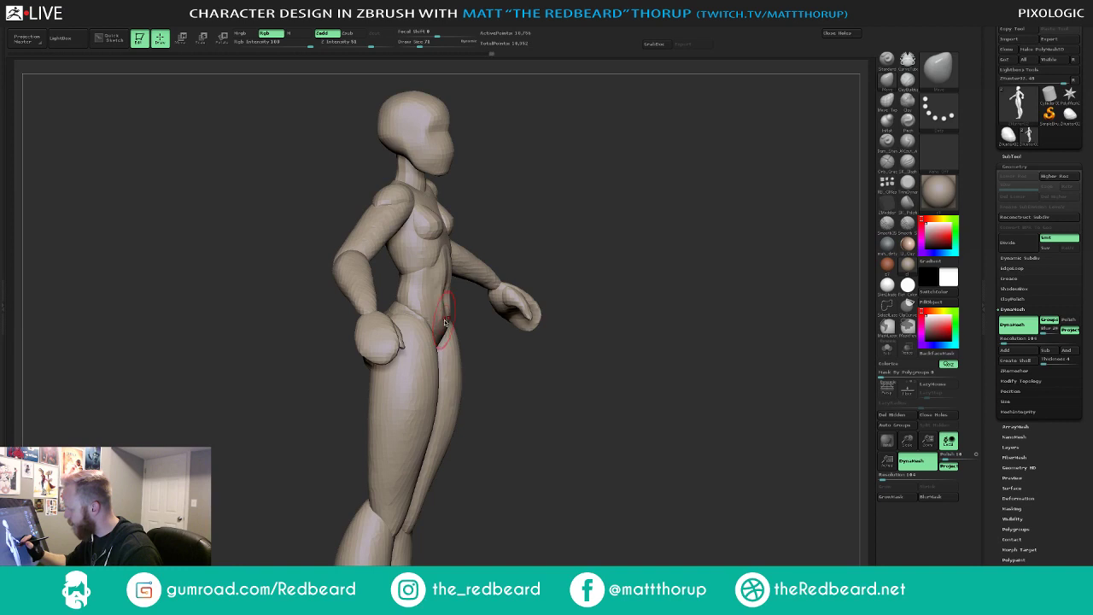
# - Enlarge the Move brush and reshape the lower abdomen and pelvis between the thighs
pyautogui.press(']')
pyautogui.press(']')
pyautogui.moveTo(445, 322); pyautogui.dragTo(444, 325)
pyautogui.moveTo(503, 349); pyautogui.dragTo(468, 342, button='right')
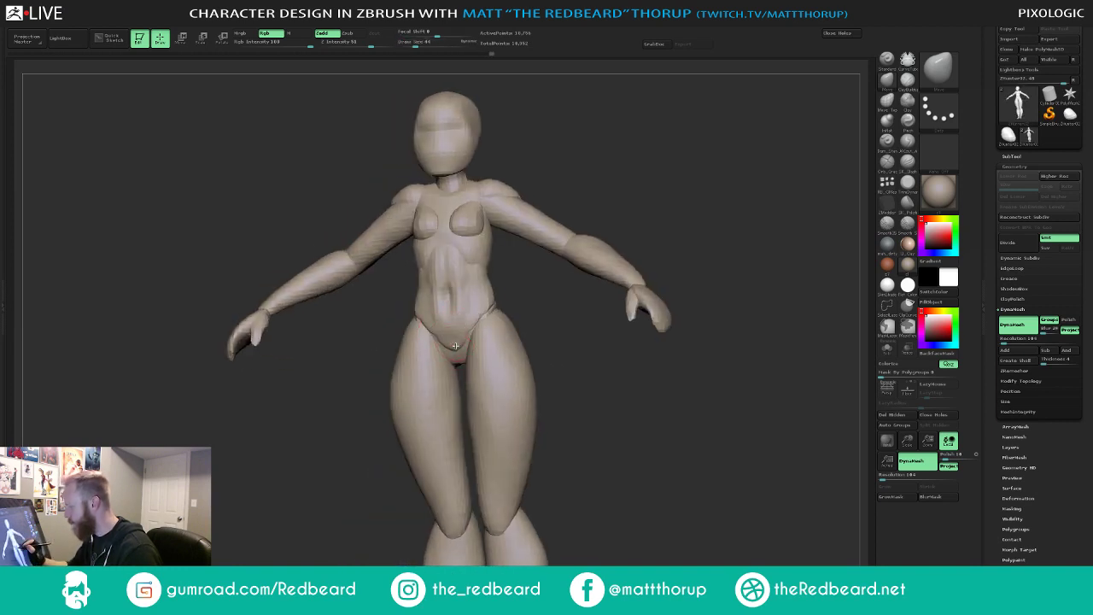
pyautogui.moveTo(456, 345); pyautogui.dragTo(455, 347)
# - Examine the whole figure's proportions from the front and the back
pyautogui.keyDown('shift'); pyautogui.moveTo(640, 443); pyautogui.dragTo(644, 438); pyautogui.keyUp('shift')
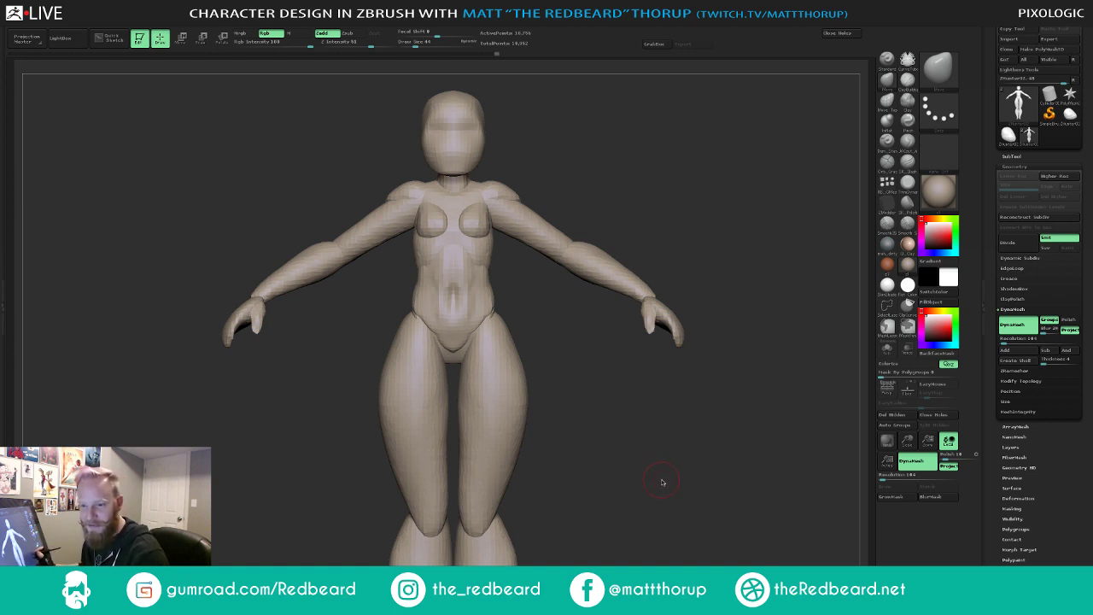
pyautogui.keyDown('ctrl'); pyautogui.moveTo(661, 483); pyautogui.dragTo(639, 474, button='right'); pyautogui.keyUp('ctrl')
pyautogui.keyDown('alt'); pyautogui.moveTo(633, 511); pyautogui.dragTo(645, 487); pyautogui.keyUp('alt')
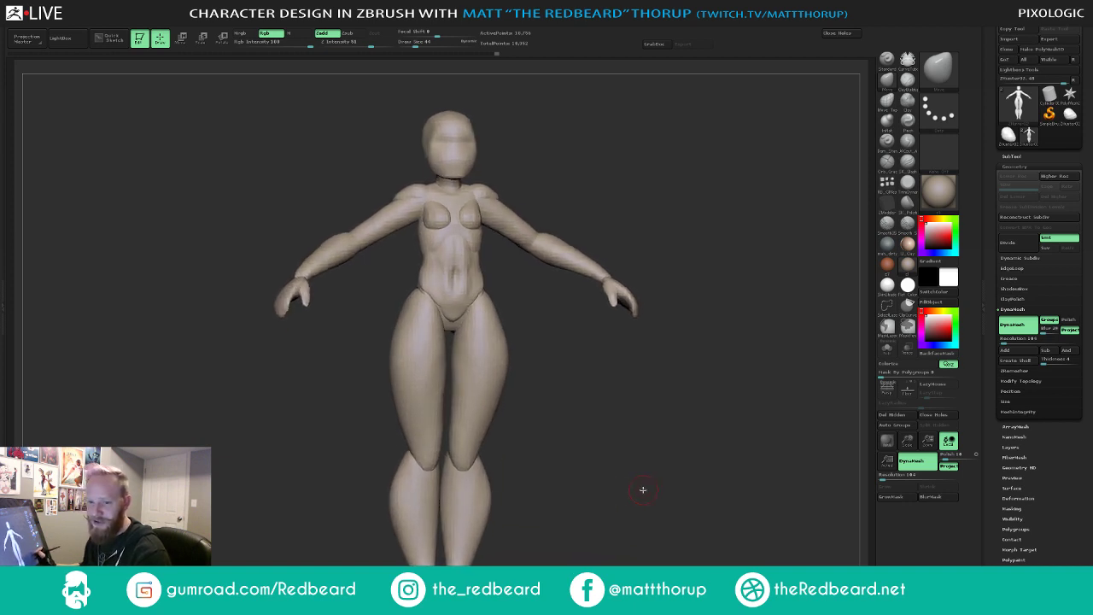
pyautogui.keyDown('ctrl'); pyautogui.moveTo(641, 491); pyautogui.dragTo(623, 480, button='right'); pyautogui.keyUp('ctrl')
pyautogui.keyDown('shift'); pyautogui.moveTo(623, 480); pyautogui.dragTo(629, 484); pyautogui.keyUp('shift')
pyautogui.keyDown('ctrl'); pyautogui.moveTo(627, 484); pyautogui.dragTo(608, 481, button='right'); pyautogui.keyUp('ctrl')
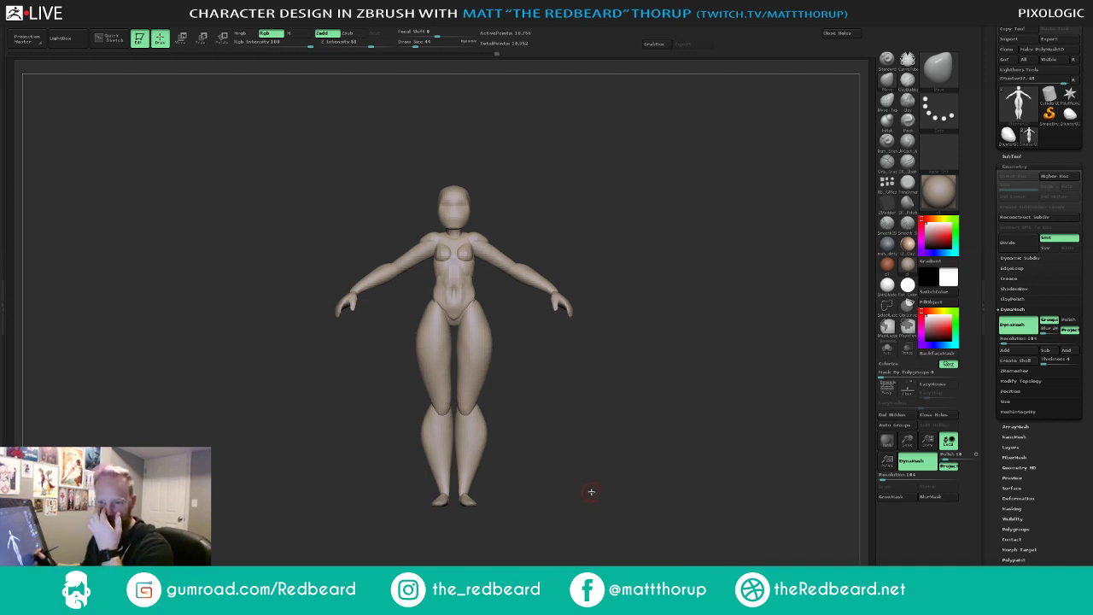
pyautogui.moveTo(617, 467); pyautogui.dragTo(686, 471)
pyautogui.keyDown('ctrl'); pyautogui.moveTo(616, 448); pyautogui.dragTo(589, 418, button='right'); pyautogui.keyUp('ctrl')
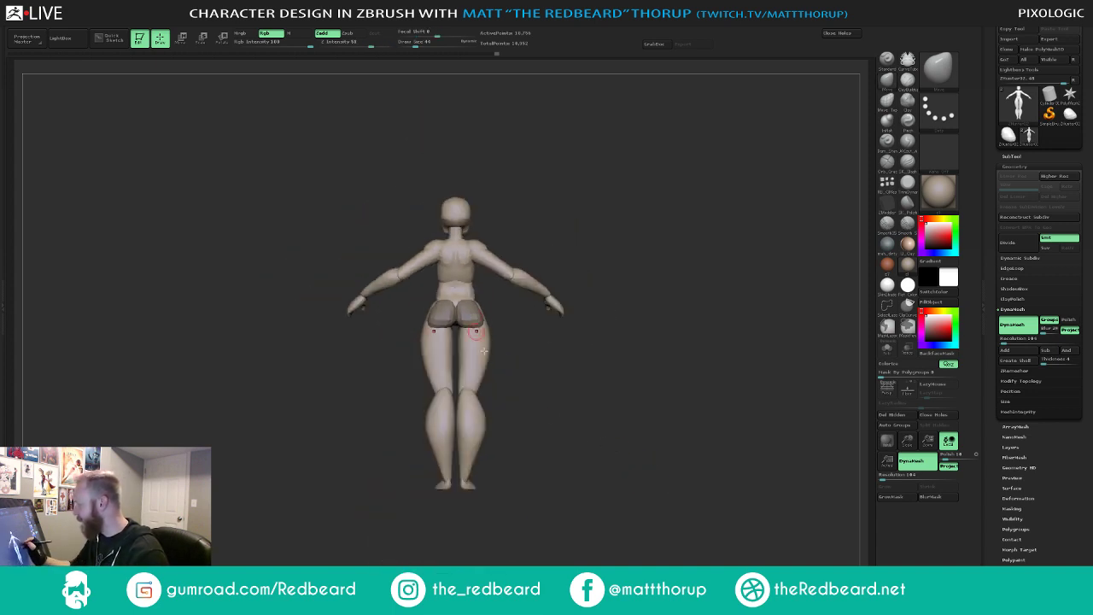
# - Merge the buttocks subtool down into the body, and turn the figure to the front
pyautogui.click(1013, 156)
pyautogui.click(1011, 448)
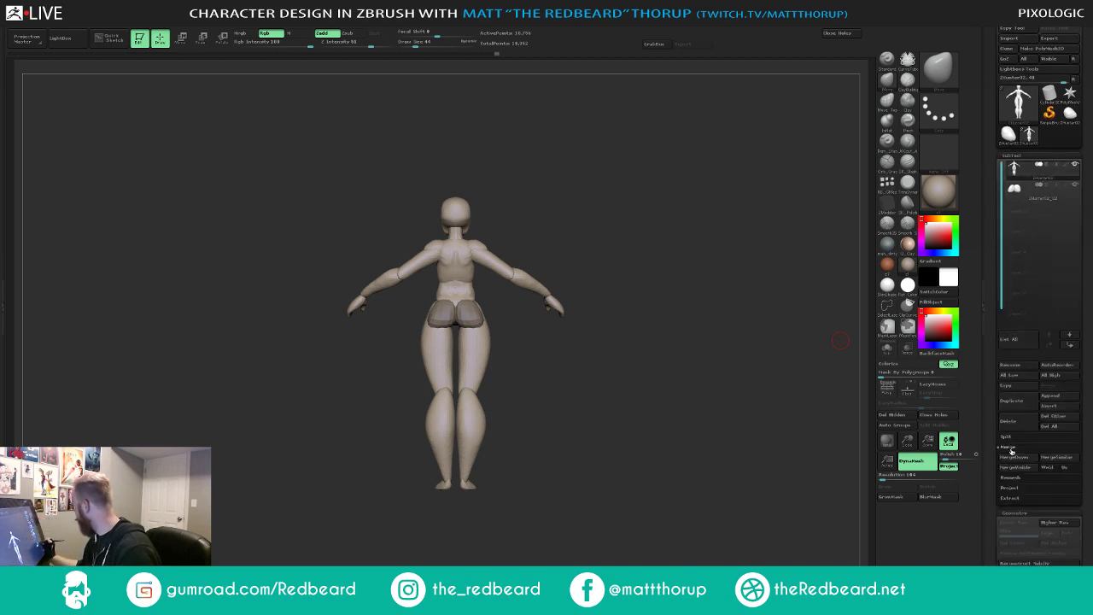
pyautogui.click(1014, 457)
pyautogui.click(931, 474)
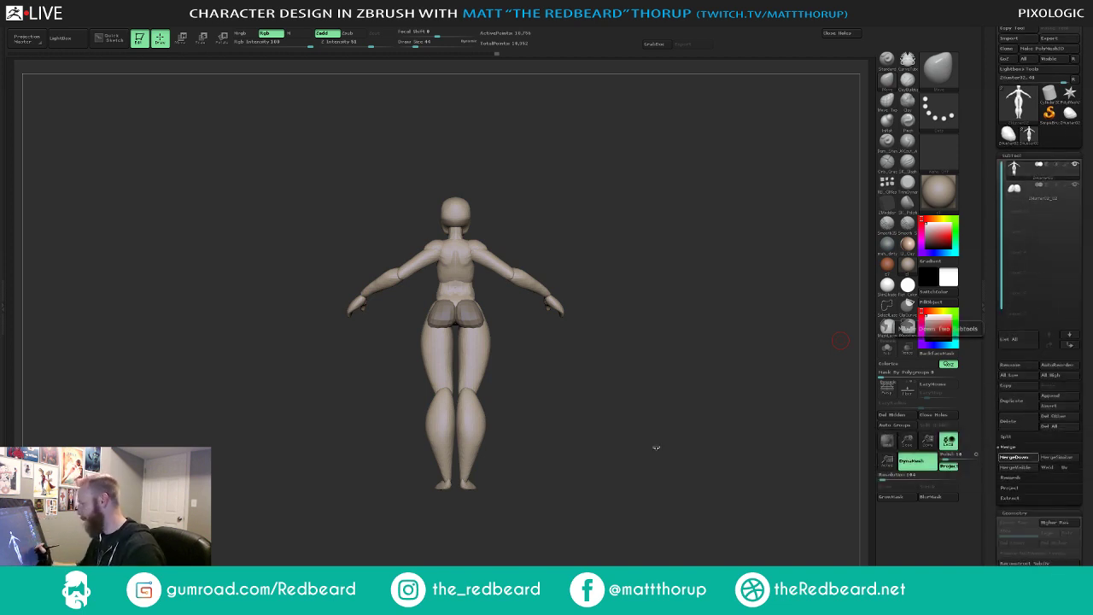
pyautogui.moveTo(618, 429); pyautogui.dragTo(428, 123)
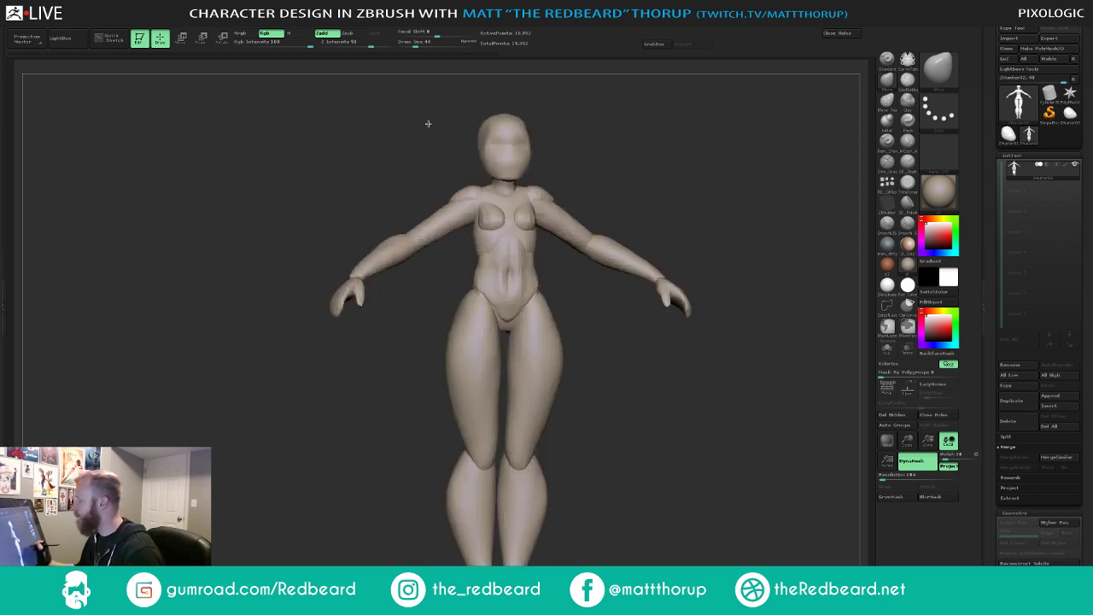
# - Import the reference images ZombieHunter_TPose.jpg and ZombieHunter.jpg from the Ref folder as textures
pyautogui.click(332, 31)
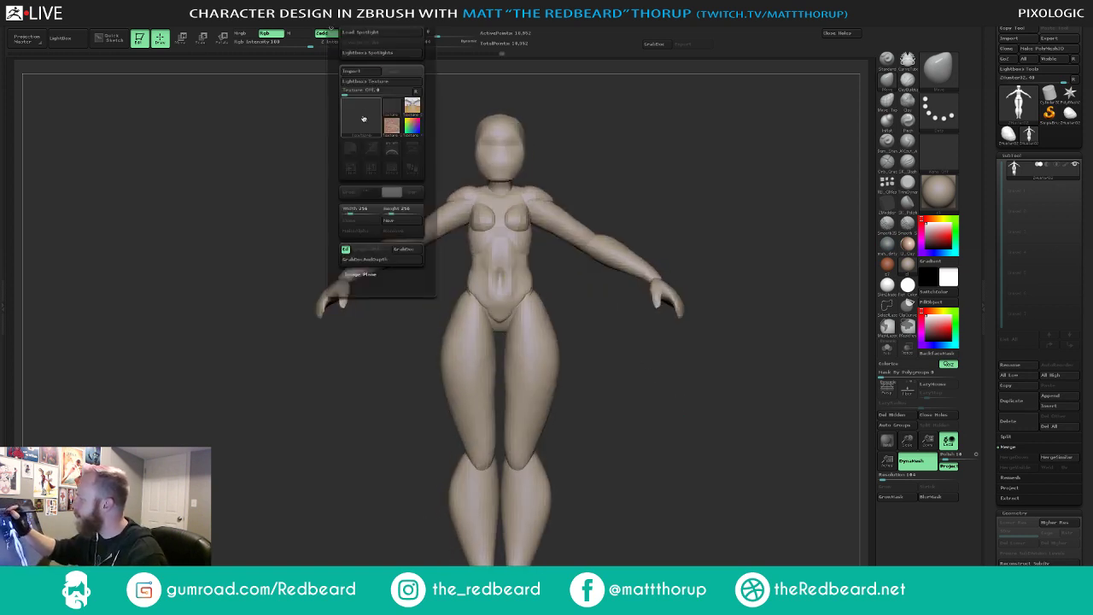
pyautogui.click(359, 116)
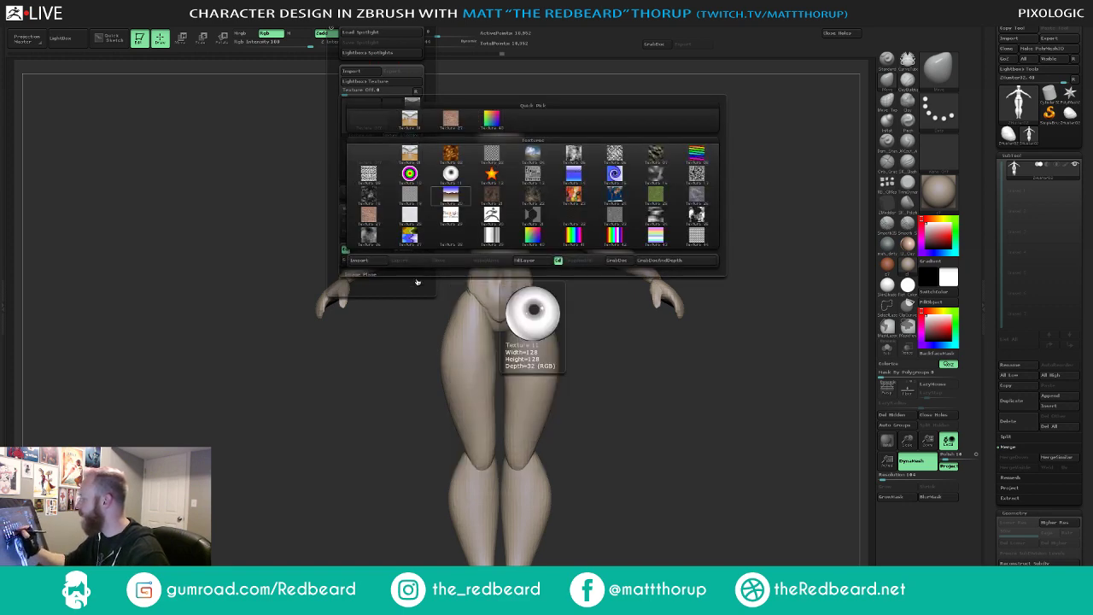
pyautogui.click(359, 116)
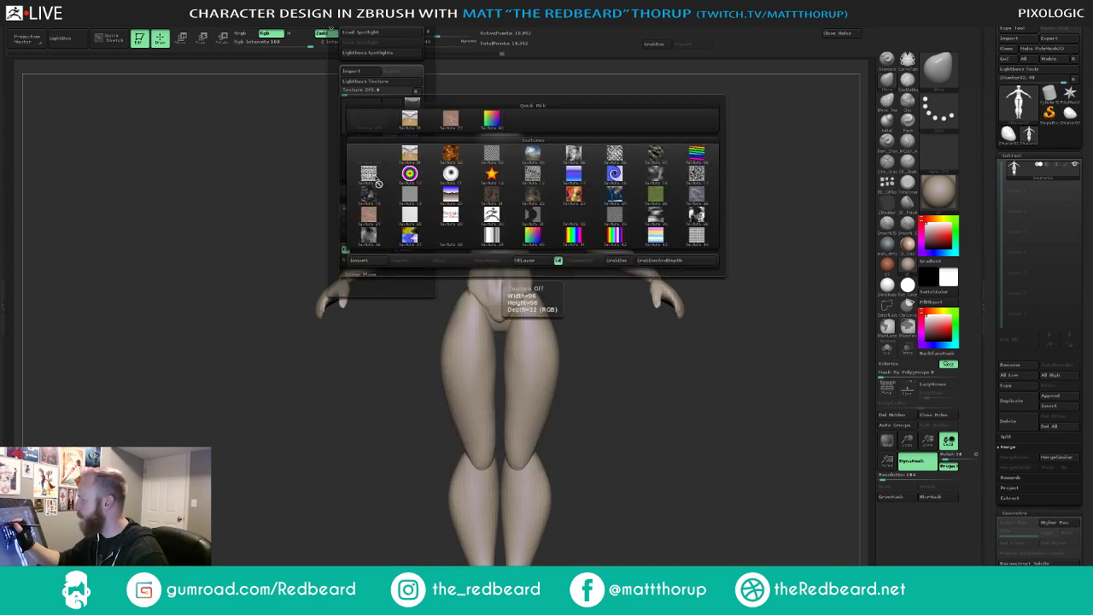
pyautogui.click(373, 261)
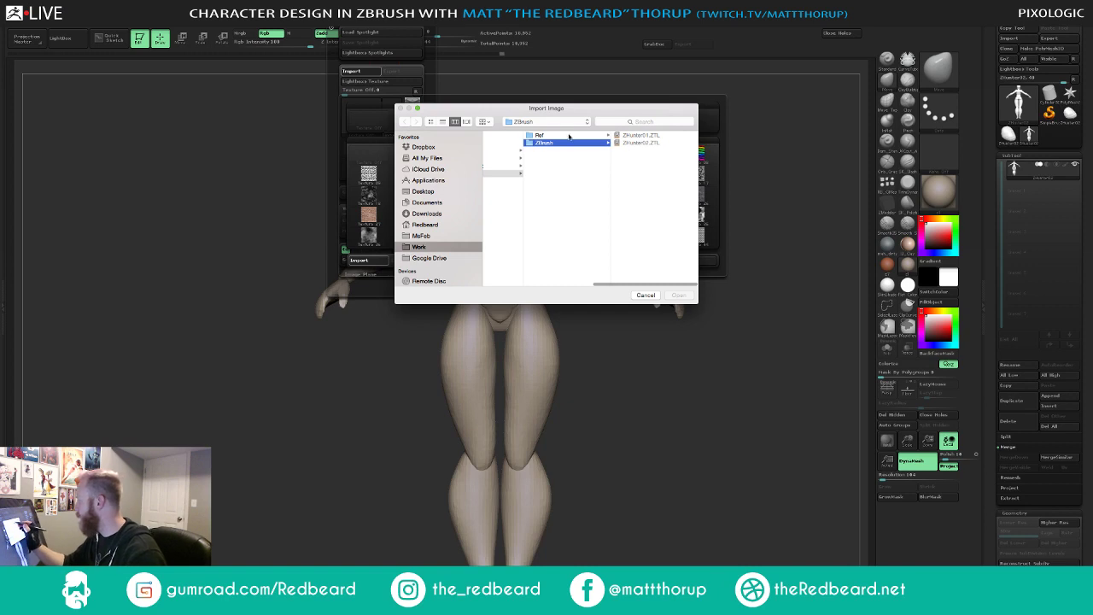
pyautogui.press('Up')
pyautogui.click(638, 136)
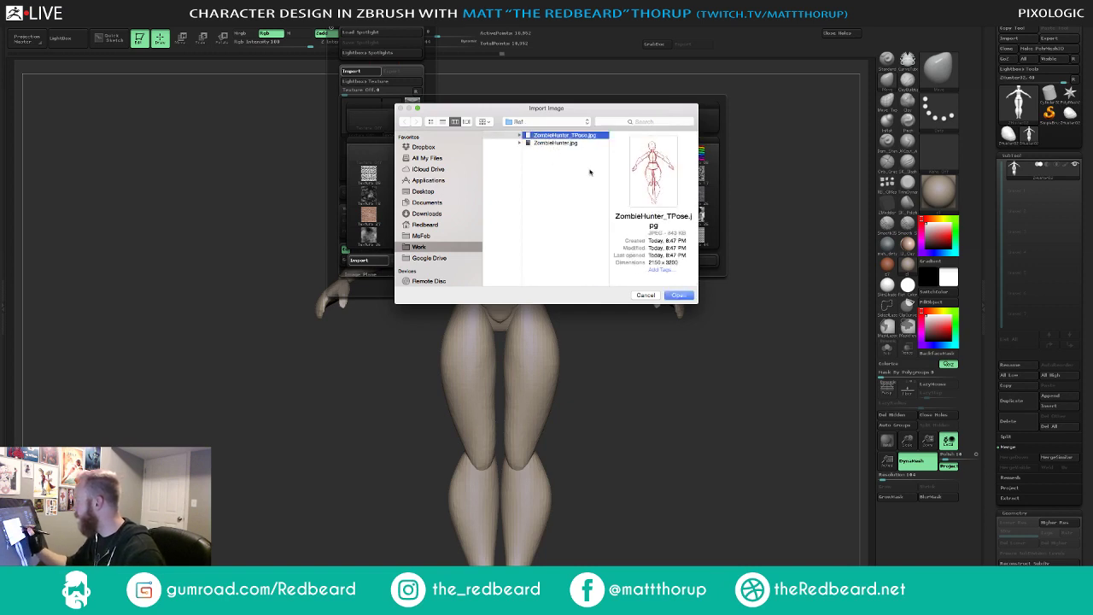
pyautogui.keyDown('shift'); pyautogui.click(559, 144); pyautogui.keyUp('shift')
pyautogui.click(678, 296)
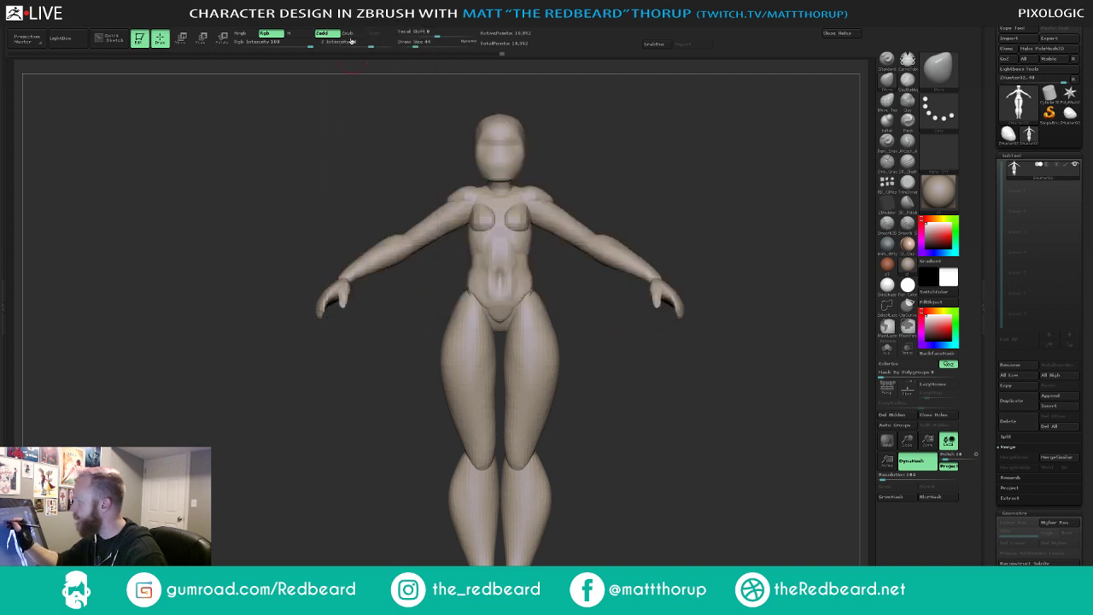
# - Add both imported reference images to Spotlight and tile them along the side of the canvas
pyautogui.click(348, 24)
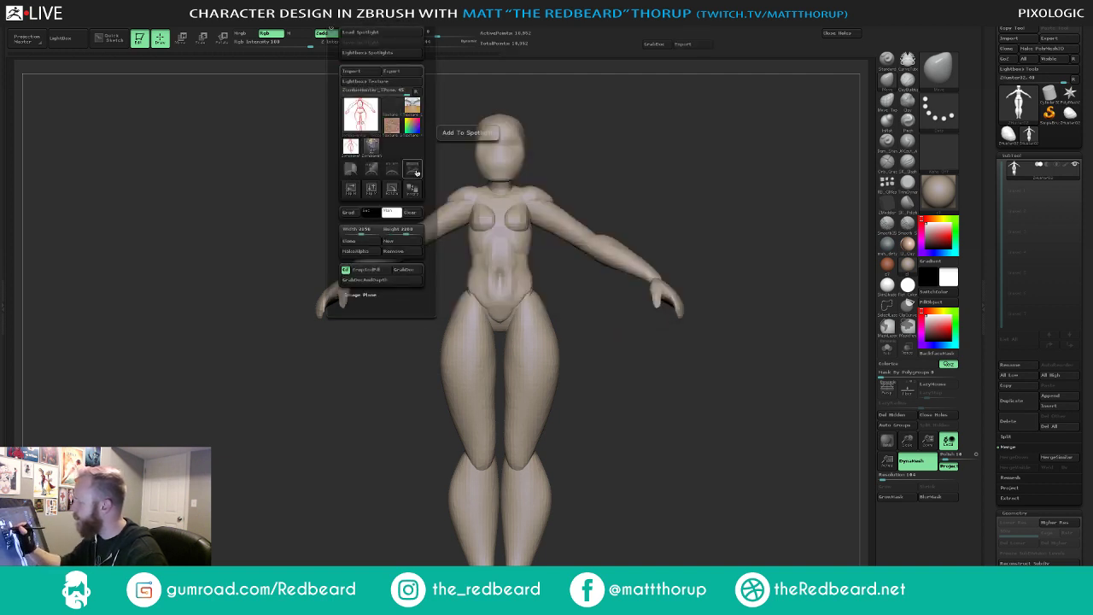
pyautogui.click(393, 170)
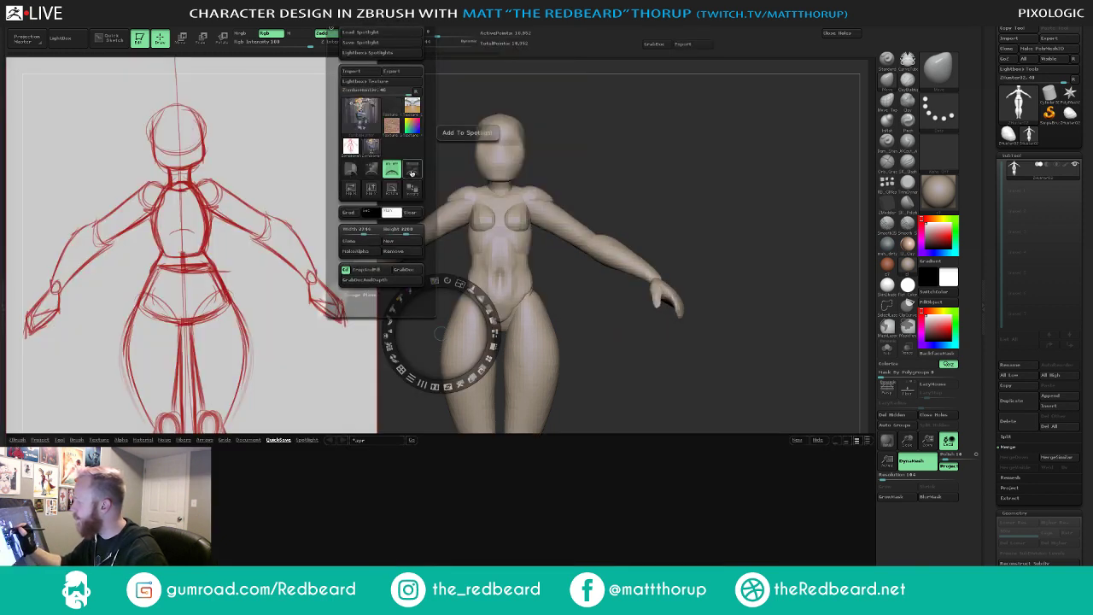
pyautogui.click(370, 146)
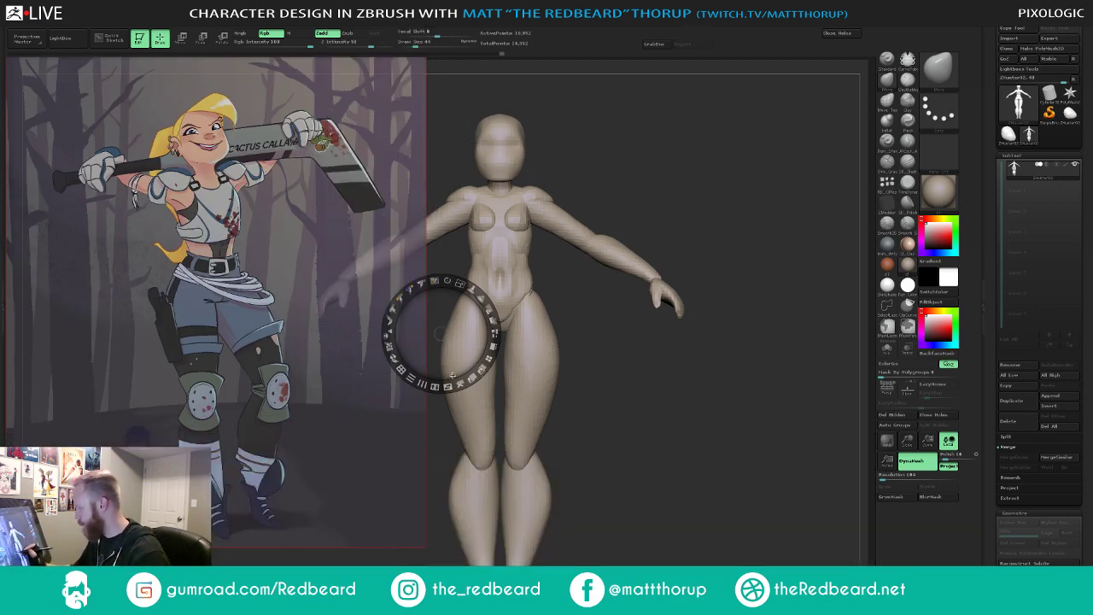
pyautogui.click(494, 333)
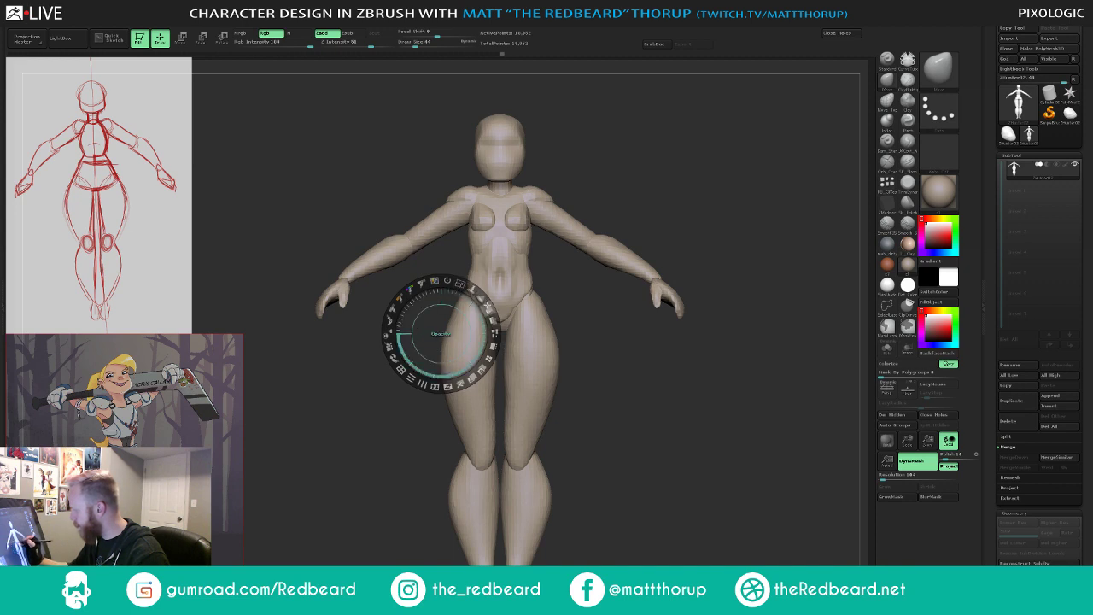
# - Lower the opacity of both Spotlight references and rearrange them with the T-pose sketch enlarged above the character art
pyautogui.moveTo(490, 312); pyautogui.dragTo(458, 285)
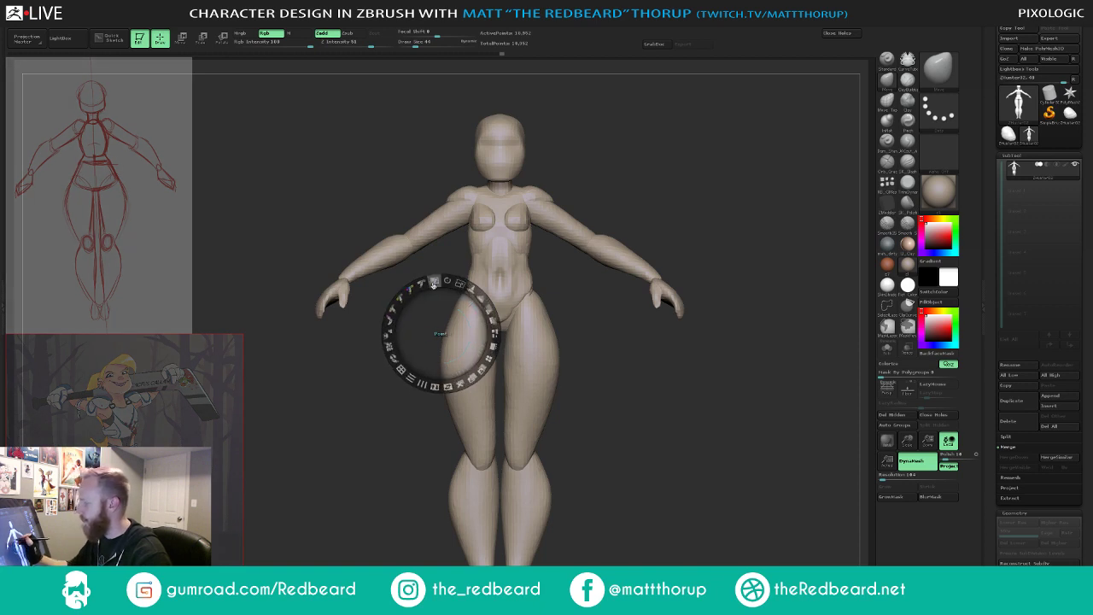
pyautogui.hotkey('ctrl', 'shift')
pyautogui.press('ctrl')
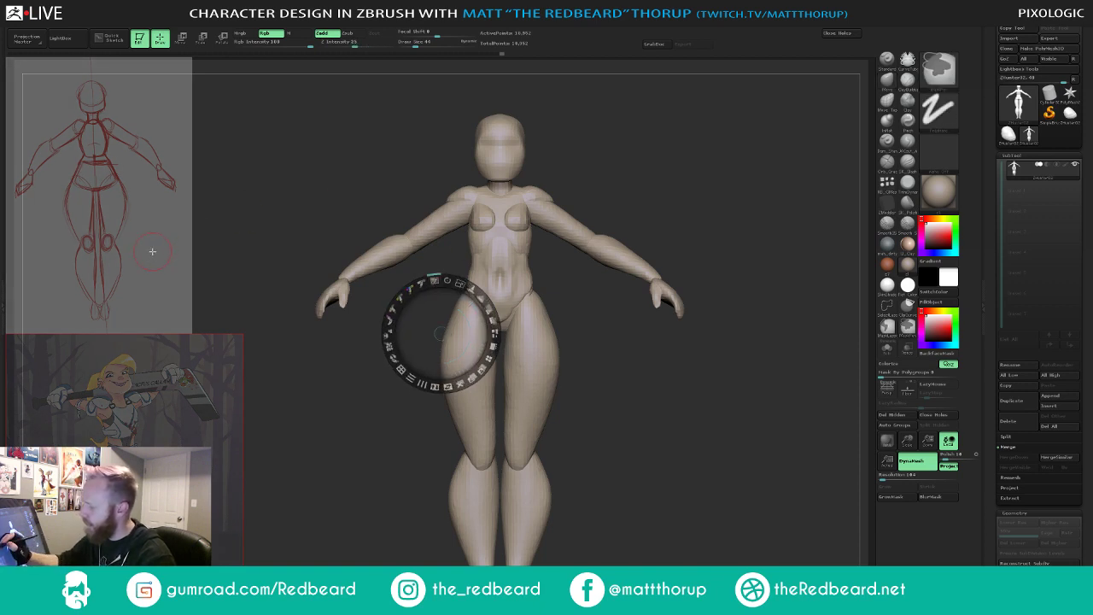
pyautogui.moveTo(153, 252)
pyautogui.keyDown('ctrl'); pyautogui.mouseDown()
pyautogui.moveTo(197, 264)
pyautogui.moveTo(201, 242)
pyautogui.moveTo(138, 271)
pyautogui.moveTo(178, 259)
pyautogui.moveTo(147, 264)
pyautogui.moveTo(169, 262)
pyautogui.mouseUp(); pyautogui.keyUp('ctrl')
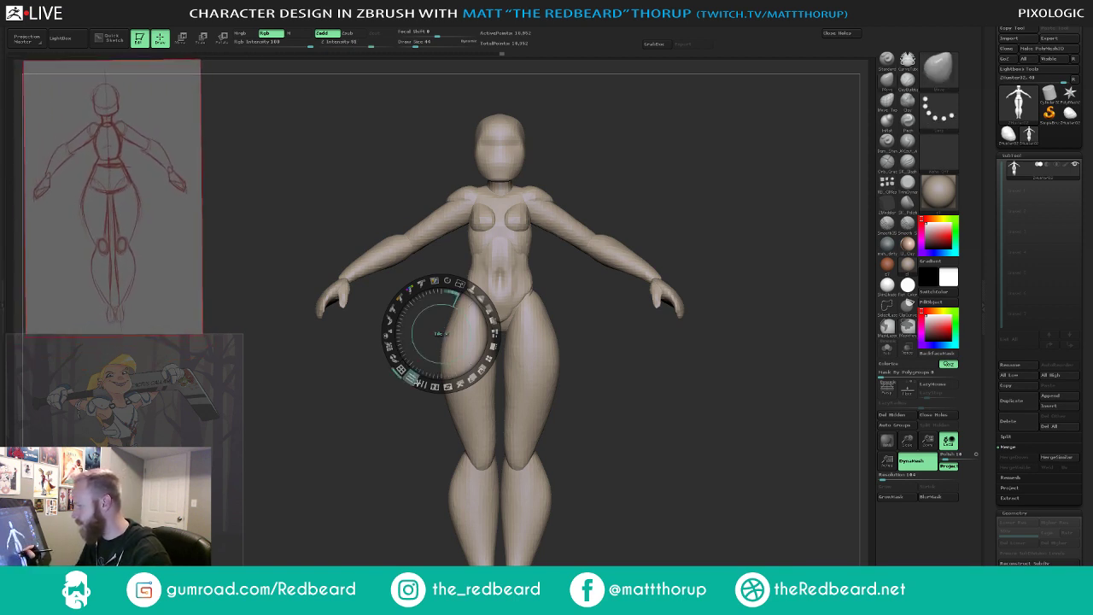
pyautogui.click(488, 357)
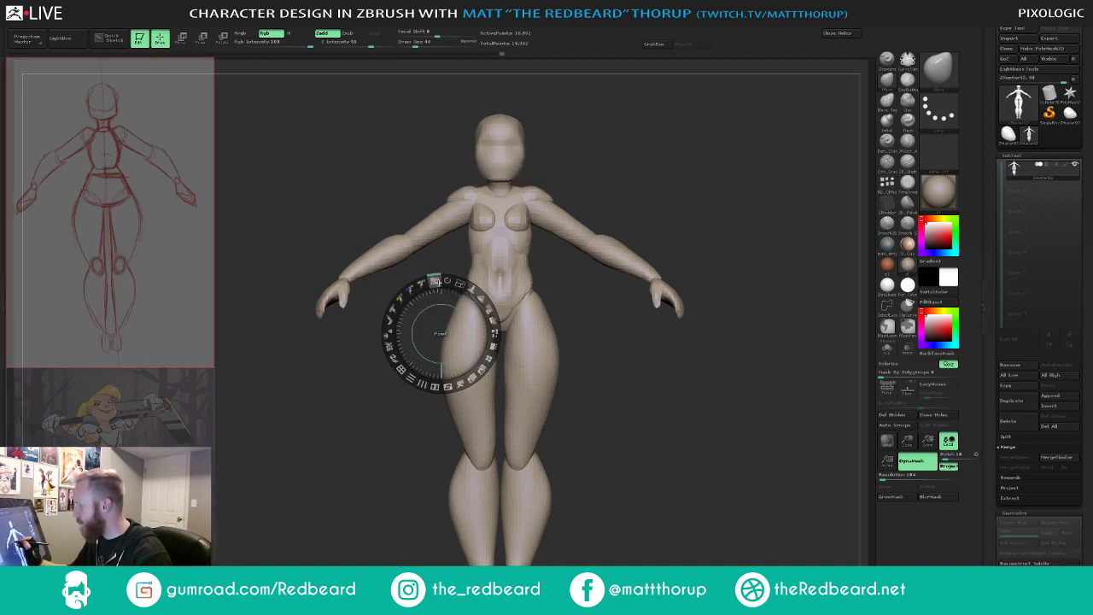
# - Paint out the light background around the T-pose sketch with Spotlight's Paint tool
pyautogui.press('ctrl')
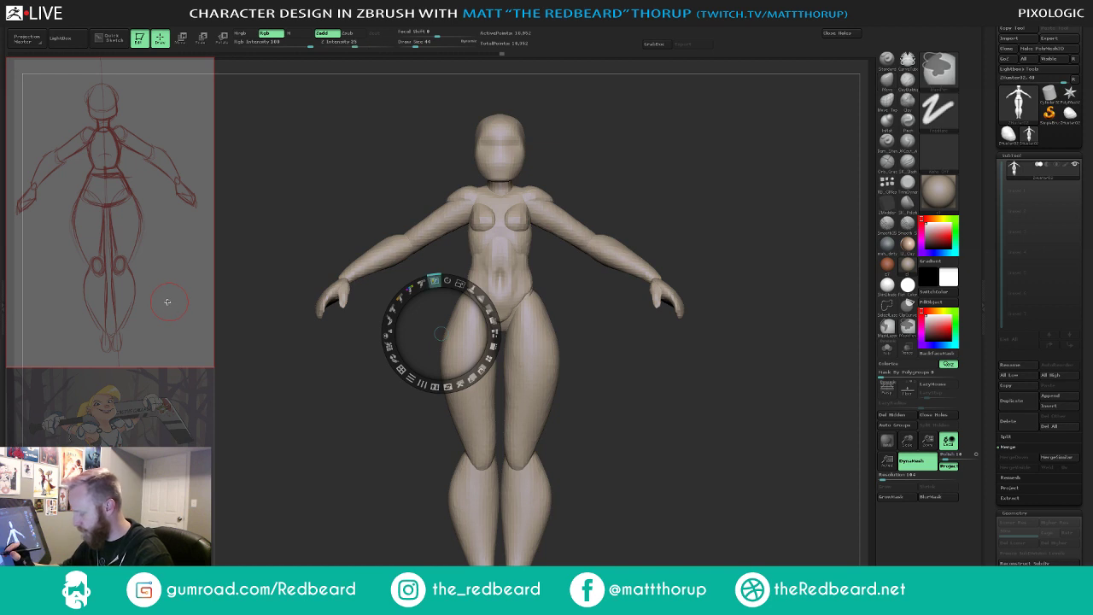
pyautogui.keyDown('ctrl'); pyautogui.click(159, 303); pyautogui.keyUp('ctrl')
pyautogui.moveTo(154, 302)
pyautogui.mouseDown()
pyautogui.moveTo(43, 320)
pyautogui.moveTo(59, 128)
pyautogui.moveTo(94, 282)
pyautogui.mouseUp()
pyautogui.press('z')
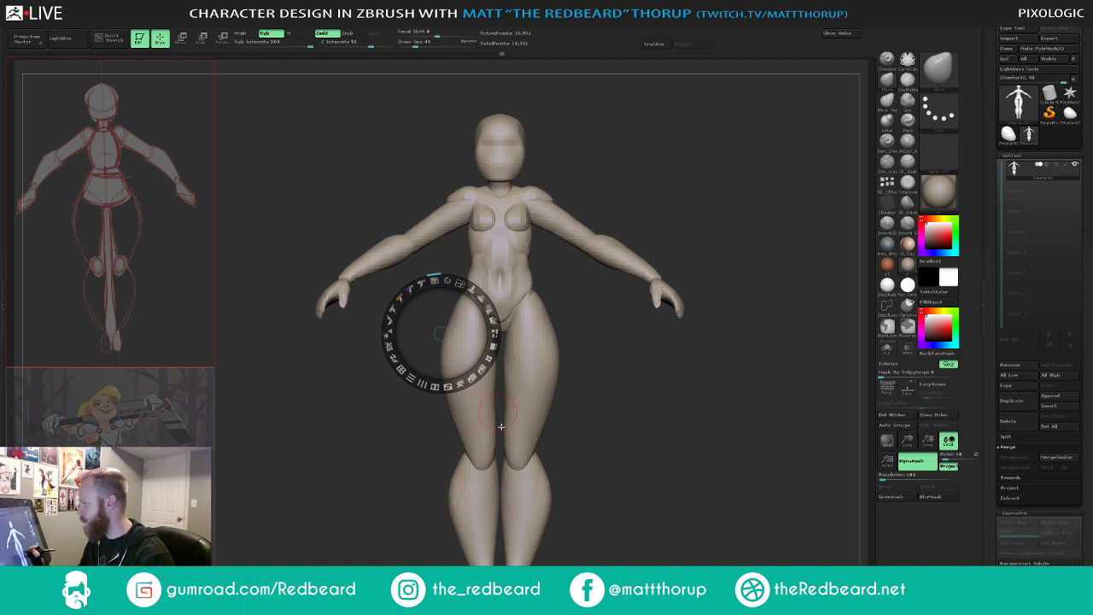
# - Leave Spotlight editing and fit the whole figure in the view over the T-pose sketch
pyautogui.press('z')
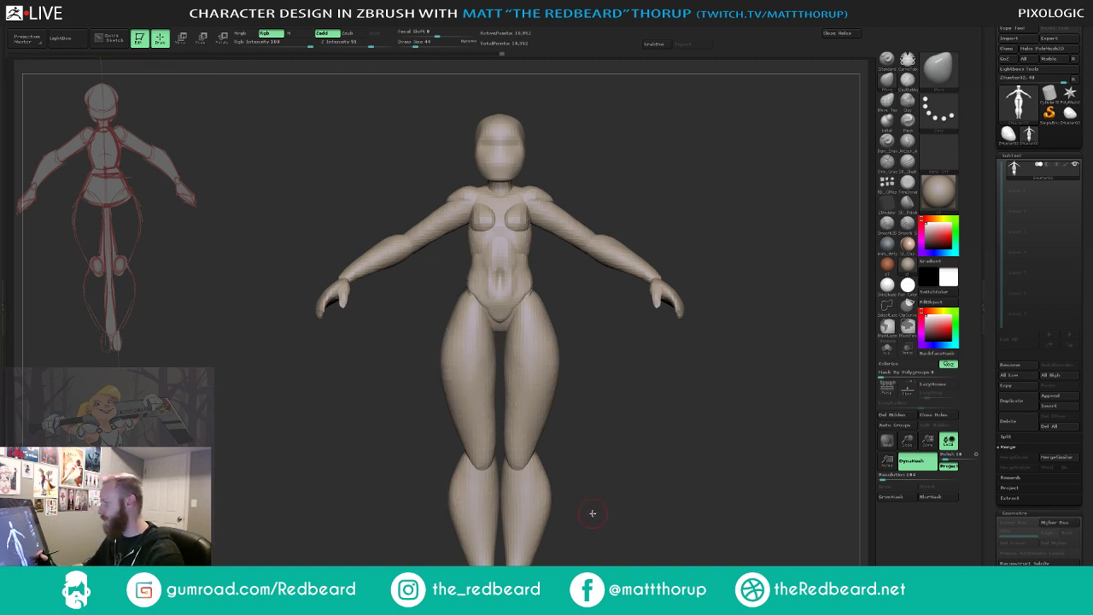
pyautogui.click(42, 25)
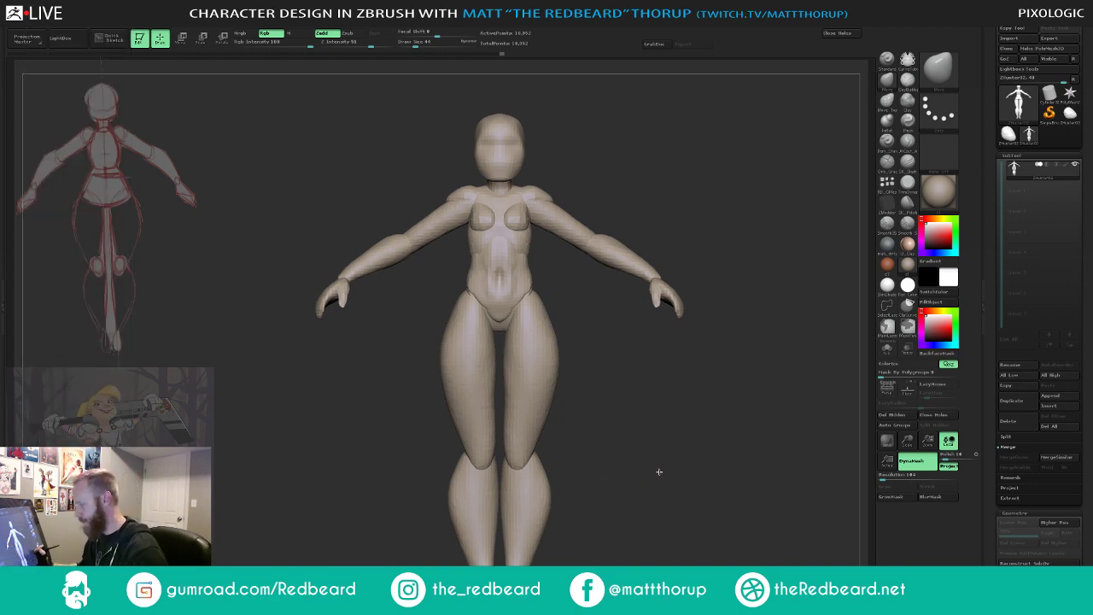
pyautogui.moveTo(658, 471)
pyautogui.keyDown('alt'); pyautogui.mouseDown()
pyautogui.moveTo(632, 454)
pyautogui.moveTo(678, 461)
pyautogui.moveTo(384, 368)
pyautogui.moveTo(279, 349)
pyautogui.moveTo(293, 362)
pyautogui.moveTo(295, 345)
pyautogui.moveTo(317, 350)
pyautogui.mouseUp(); pyautogui.keyUp('alt')
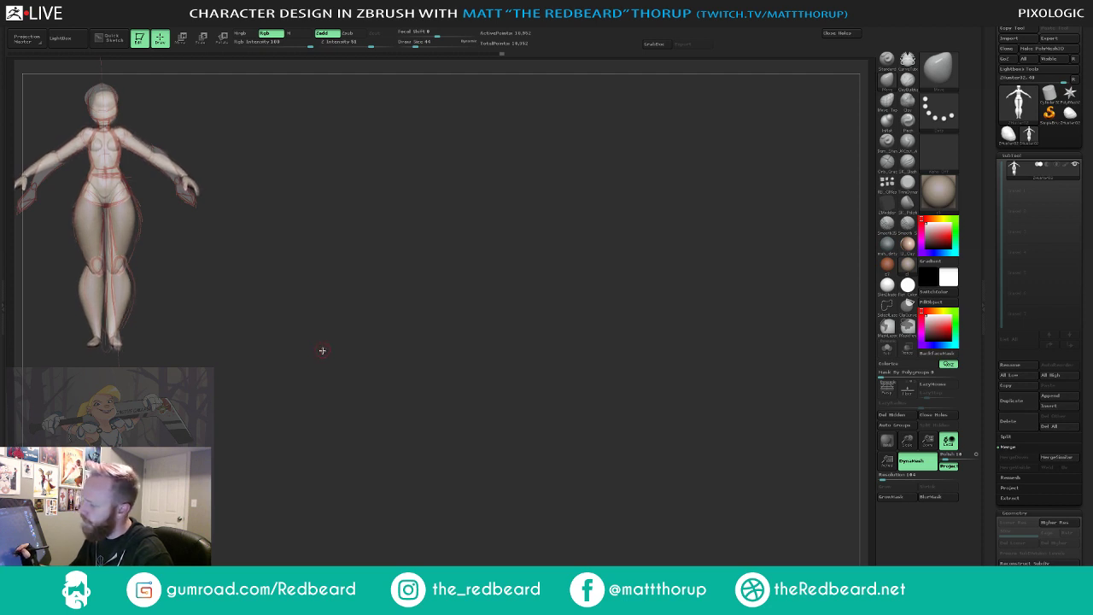
# - Mask everything except the head and move the head to line up with the T-pose sketch
pyautogui.keyDown('ctrl'); pyautogui.keyDown('shift'); pyautogui.click(113, 101); pyautogui.keyUp('shift'); pyautogui.keyUp('ctrl')
pyautogui.keyDown('ctrl'); pyautogui.keyDown('shift'); pyautogui.click(132, 102); pyautogui.keyUp('shift'); pyautogui.keyUp('ctrl')
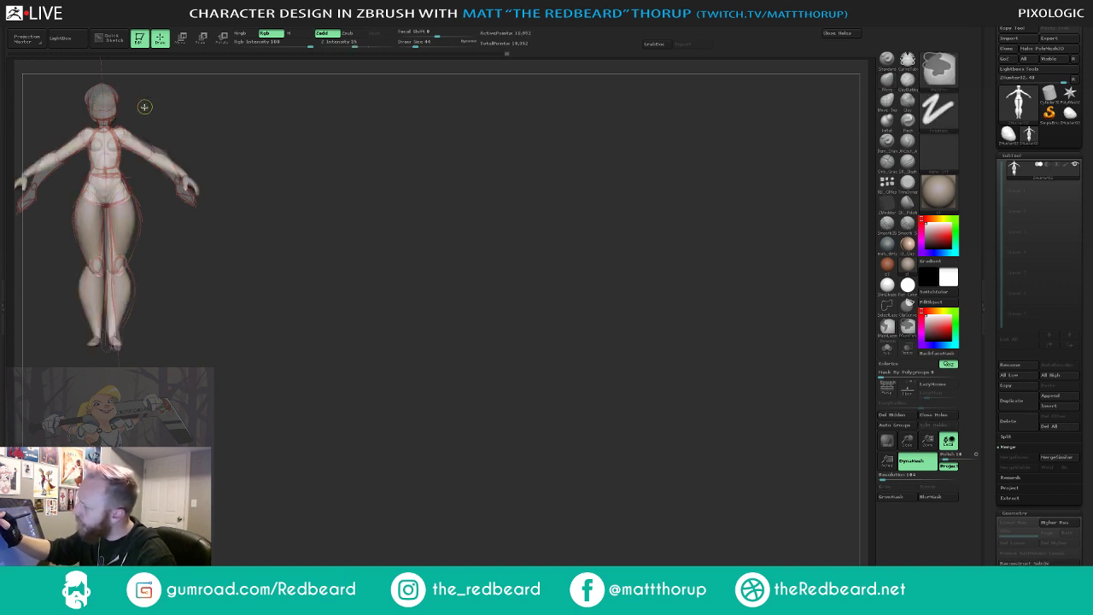
pyautogui.press('w')
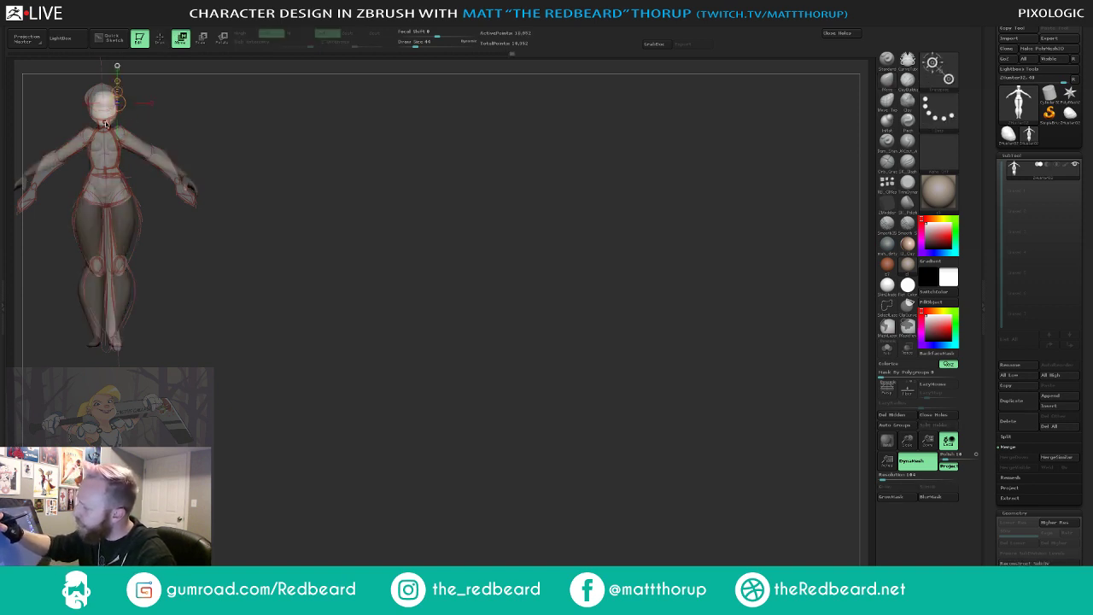
pyautogui.moveTo(106, 125); pyautogui.dragTo(105, 64)
pyautogui.moveTo(106, 103); pyautogui.dragTo(107, 99)
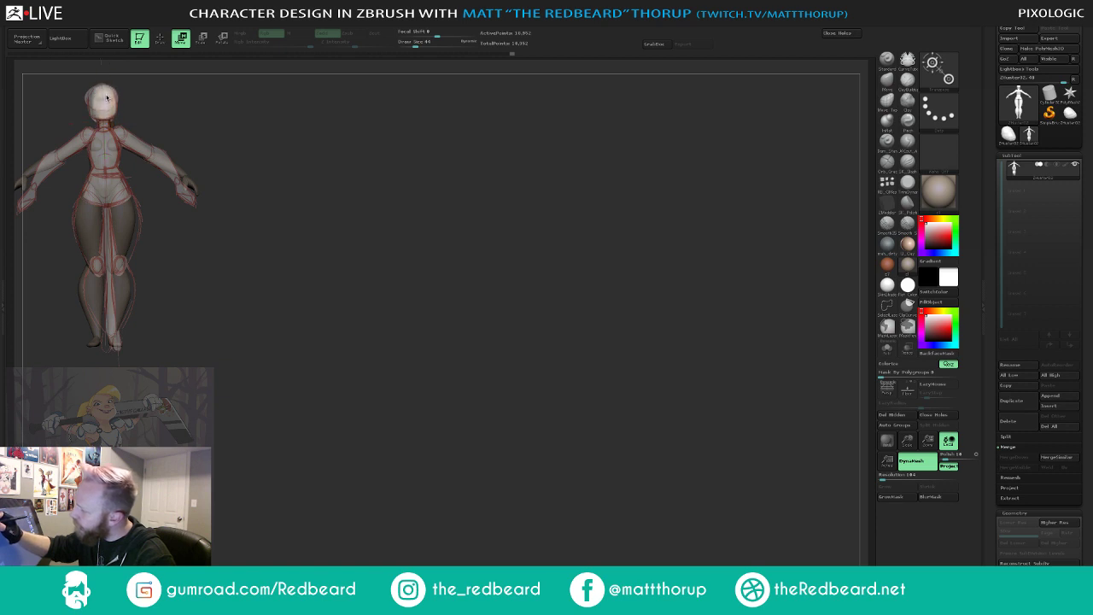
# - Scale the head from the neck to match the sketch, return to the Move brush and clear the mask
pyautogui.click(108, 122)
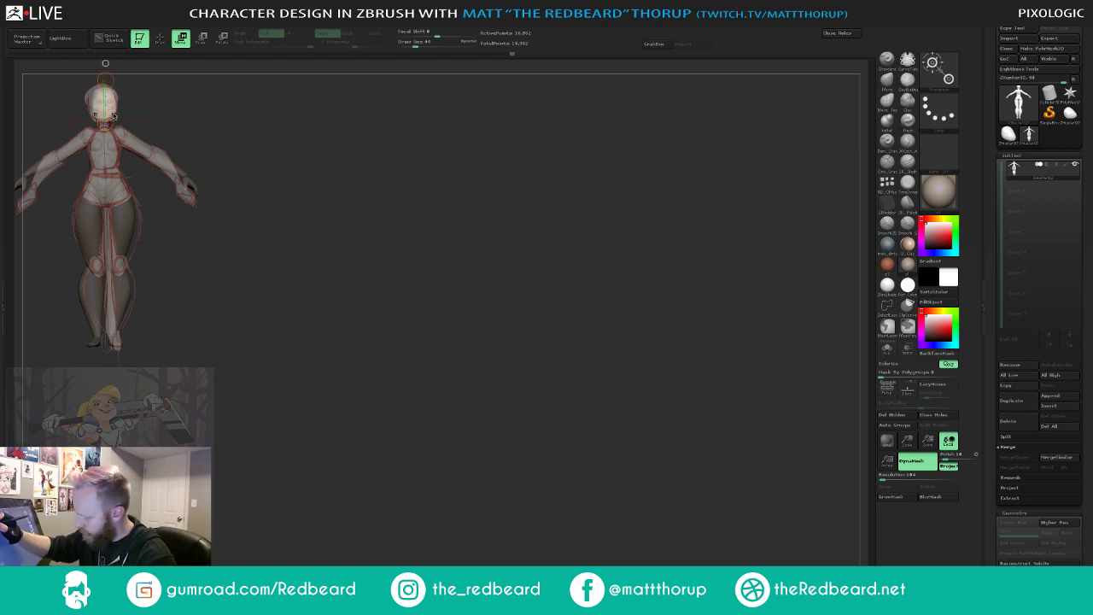
pyautogui.press('e')
pyautogui.moveTo(105, 79); pyautogui.dragTo(105, 76)
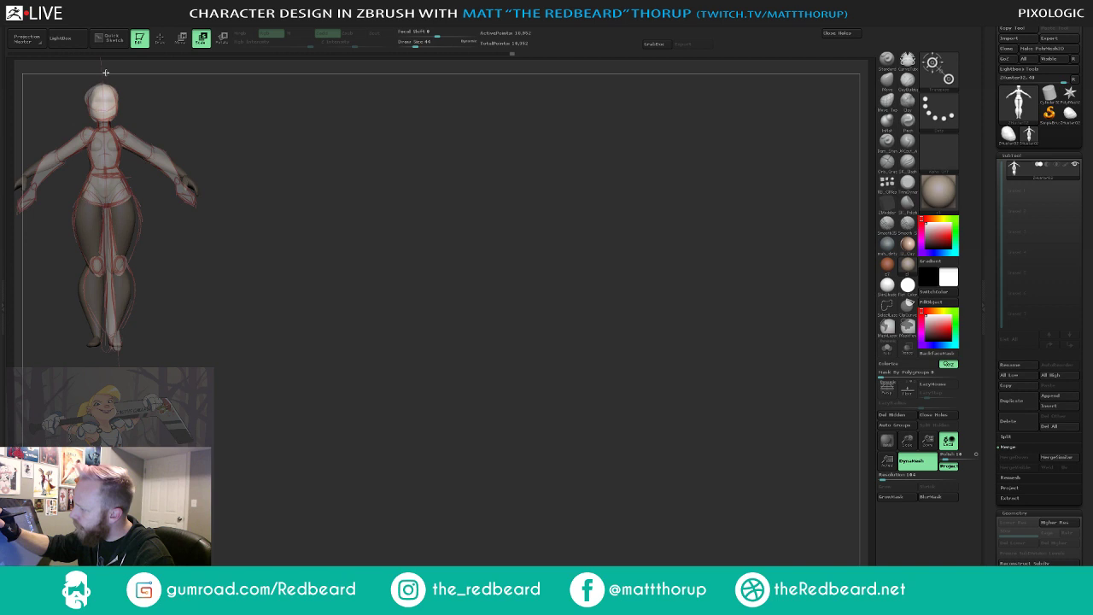
pyautogui.press('q')
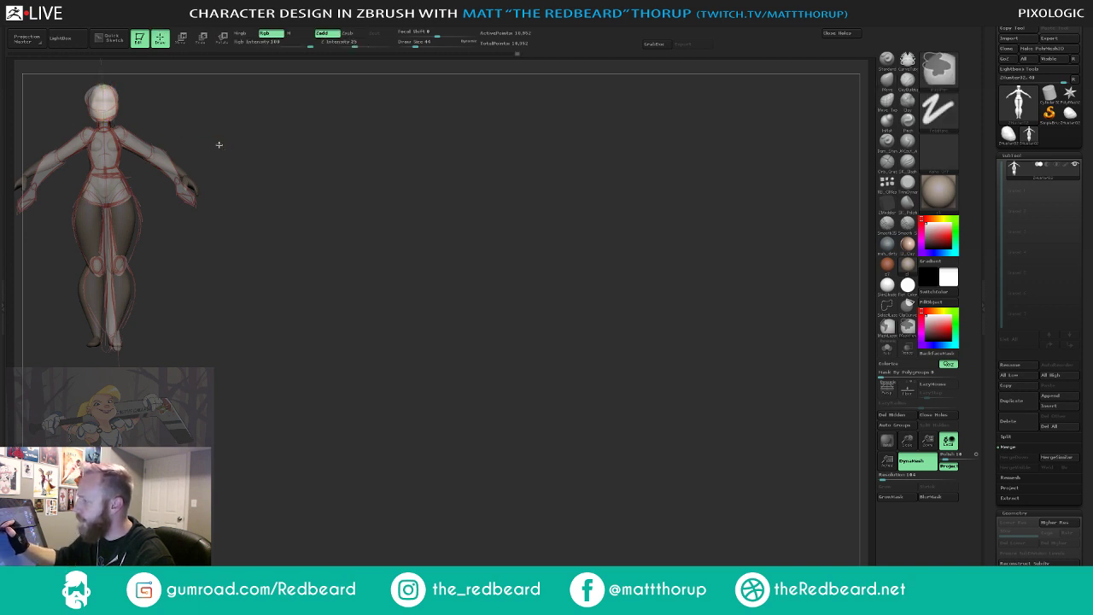
pyautogui.press('b')
pyautogui.press('s')
pyautogui.press('t')
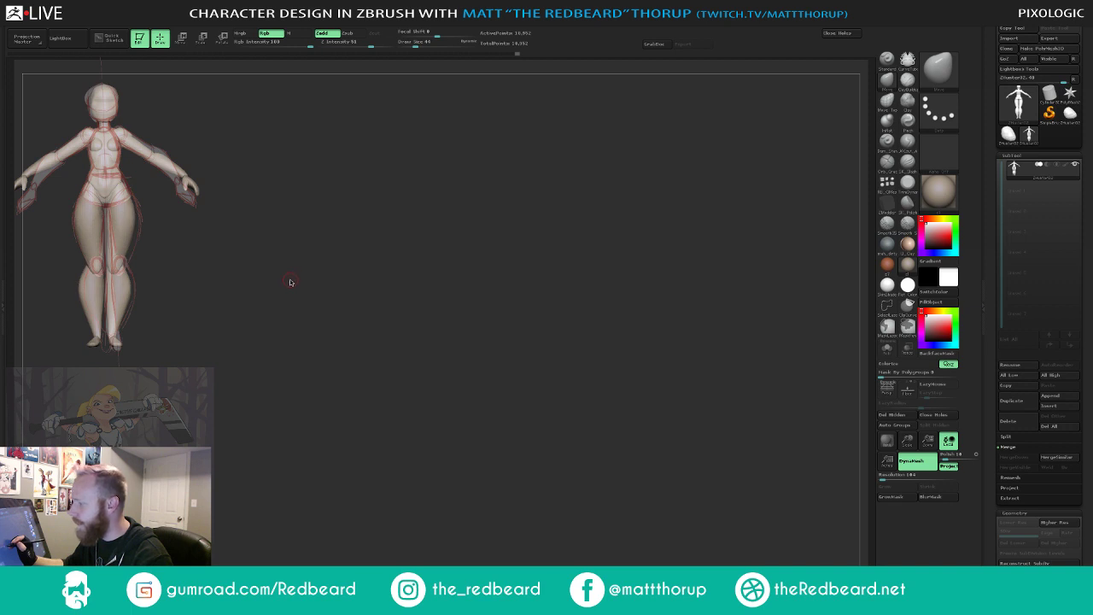
# - Enlarge the Move brush and refine the hips and upper thighs from front, side and three-quarter views beside the sketch
pyautogui.keyDown('alt'); pyautogui.moveTo(290, 282); pyautogui.dragTo(675, 332); pyautogui.keyUp('alt')
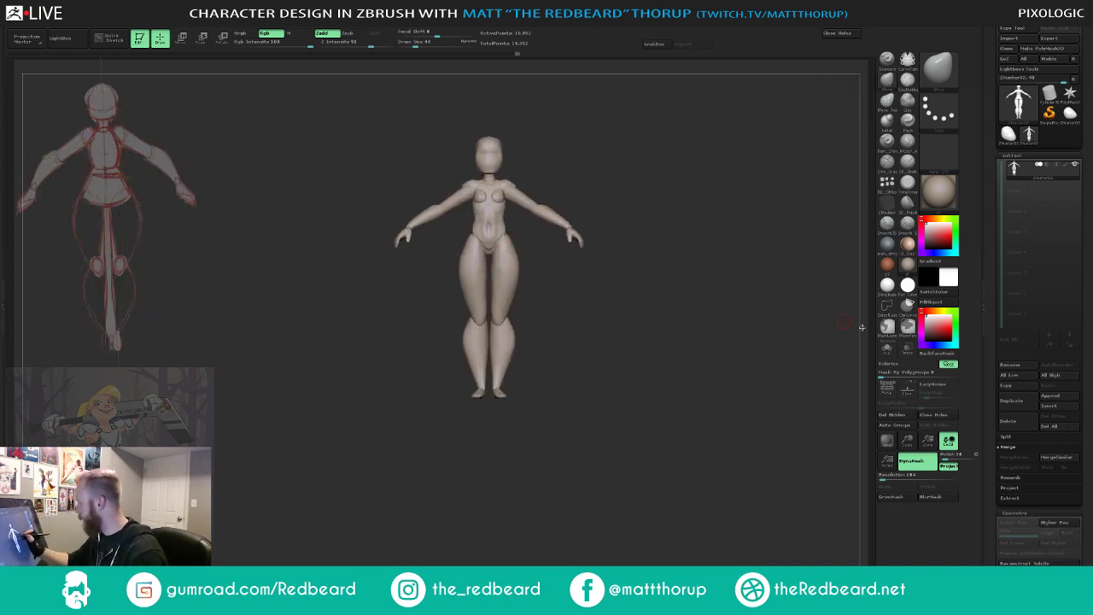
pyautogui.press('s')
pyautogui.click(510, 242)
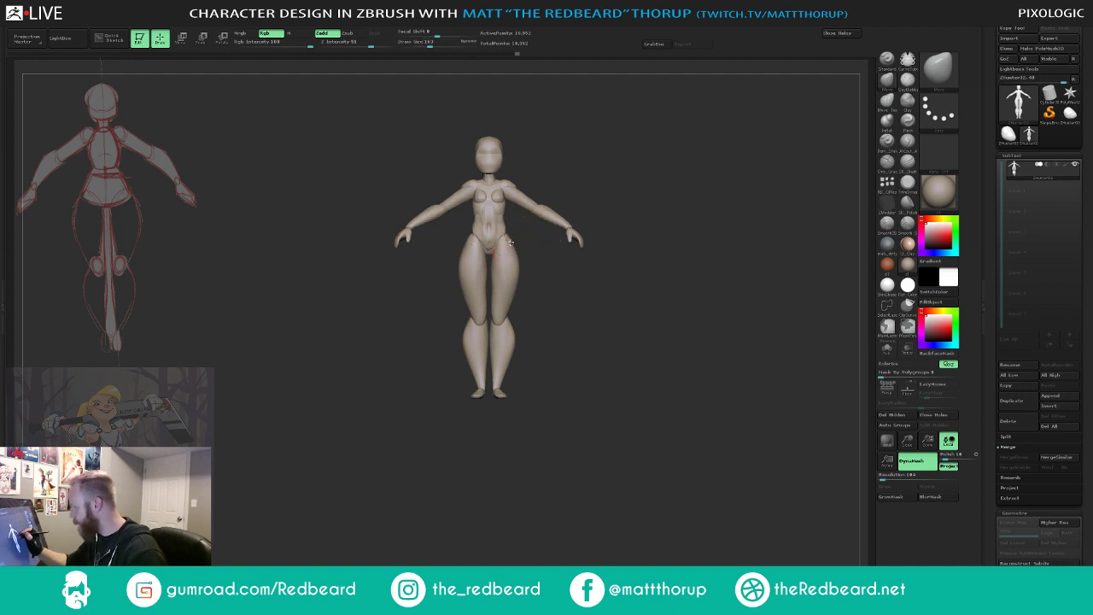
pyautogui.press('s')
pyautogui.click(509, 240)
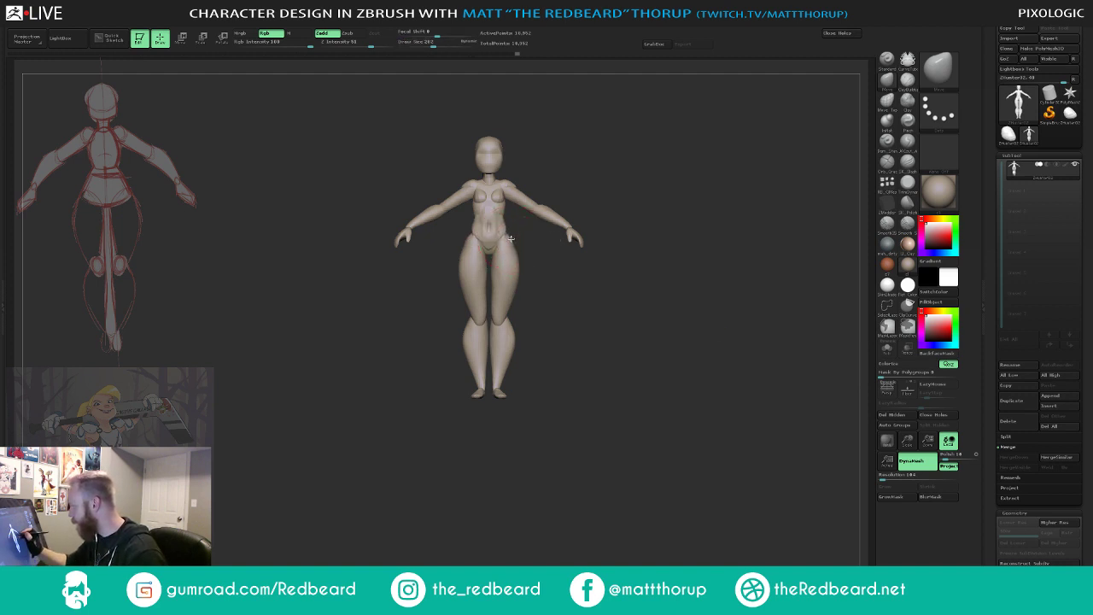
pyautogui.moveTo(542, 252)
pyautogui.mouseDown()
pyautogui.moveTo(501, 276)
pyautogui.moveTo(705, 271)
pyautogui.mouseUp()
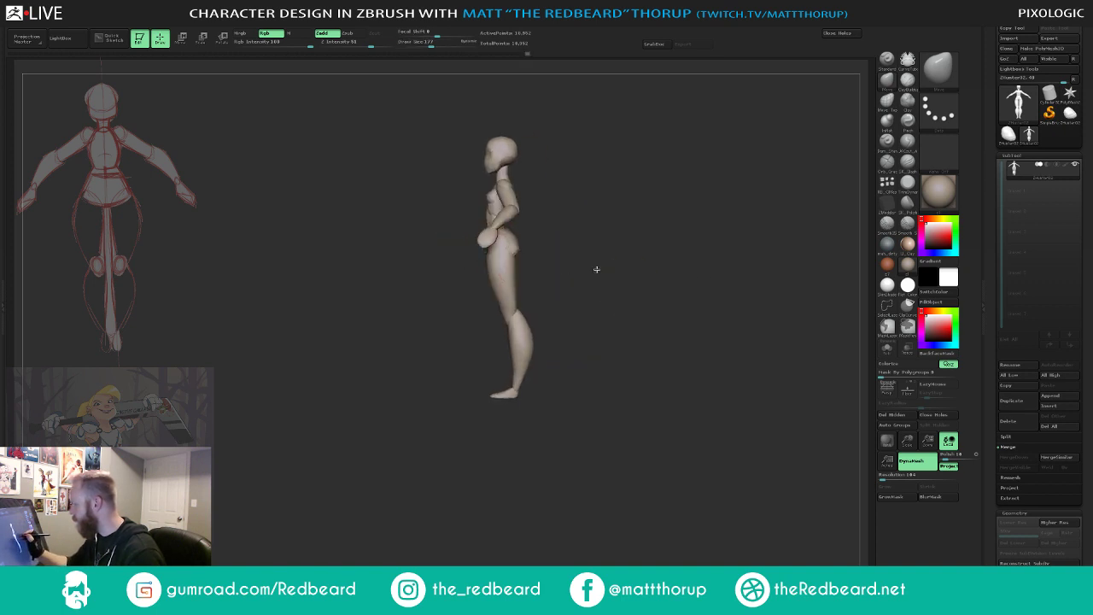
pyautogui.moveTo(597, 270); pyautogui.dragTo(726, 275)
pyautogui.moveTo(552, 287); pyautogui.dragTo(586, 337)
pyautogui.press('s')
pyautogui.click(506, 278)
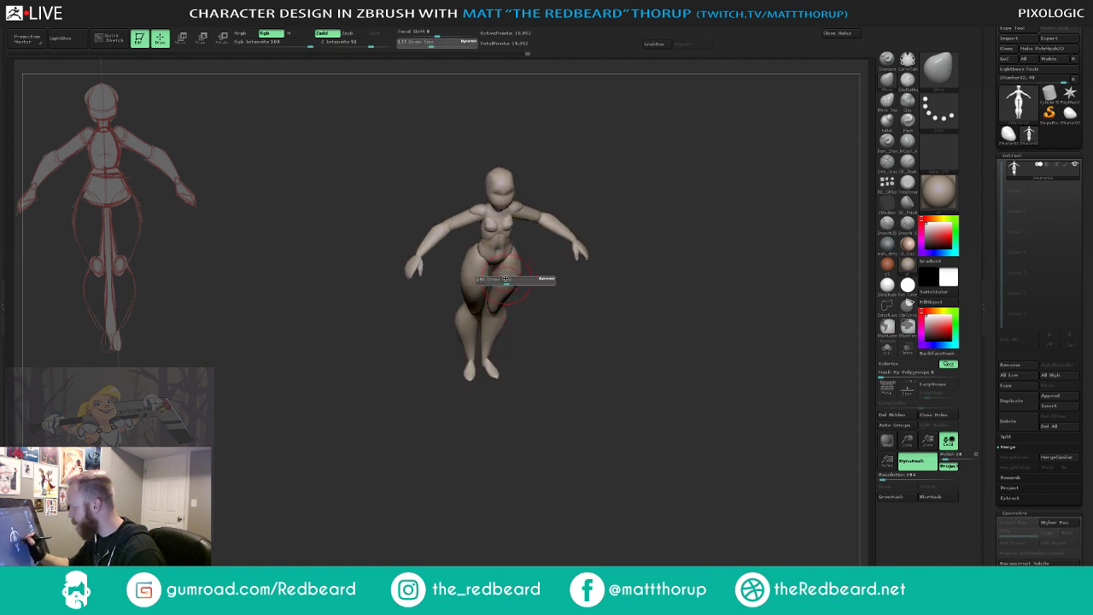
pyautogui.moveTo(539, 285); pyautogui.dragTo(525, 274)
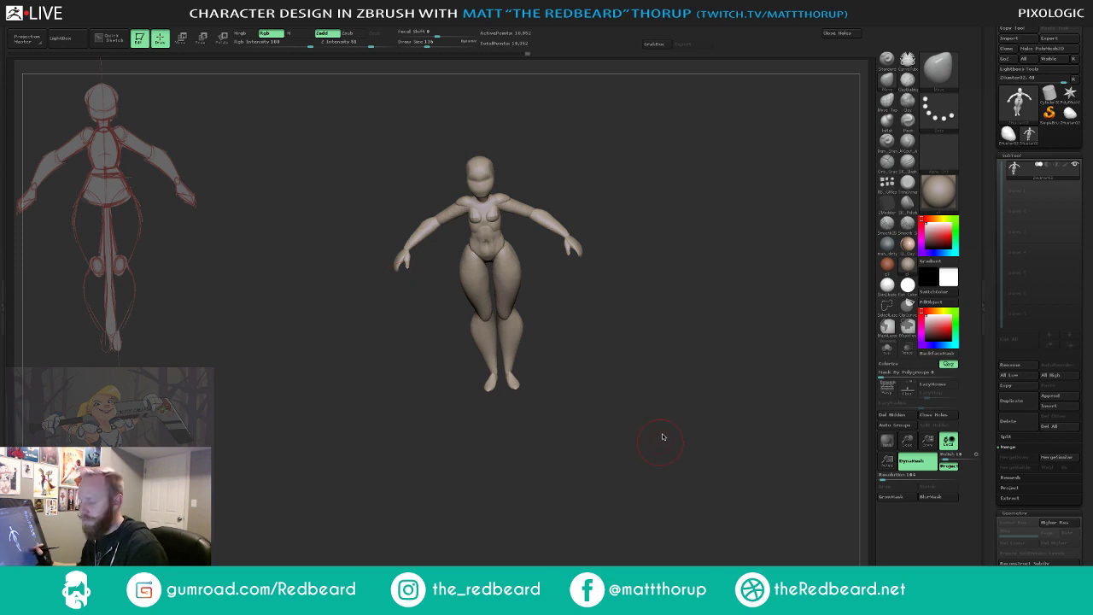
# - Mask everything except both upper arms and forearms, leaving the hands masked, and show the full figure again
pyautogui.moveTo(654, 440)
pyautogui.mouseDown()
pyautogui.moveTo(654, 422)
pyautogui.moveTo(529, 257)
pyautogui.mouseUp()
pyautogui.keyDown('ctrl'); pyautogui.keyDown('shift'); pyautogui.click(409, 171); pyautogui.keyUp('shift'); pyautogui.keyUp('ctrl')
pyautogui.keyDown('ctrl'); pyautogui.keyDown('shift'); pyautogui.click(364, 244); pyautogui.keyUp('shift'); pyautogui.keyUp('ctrl')
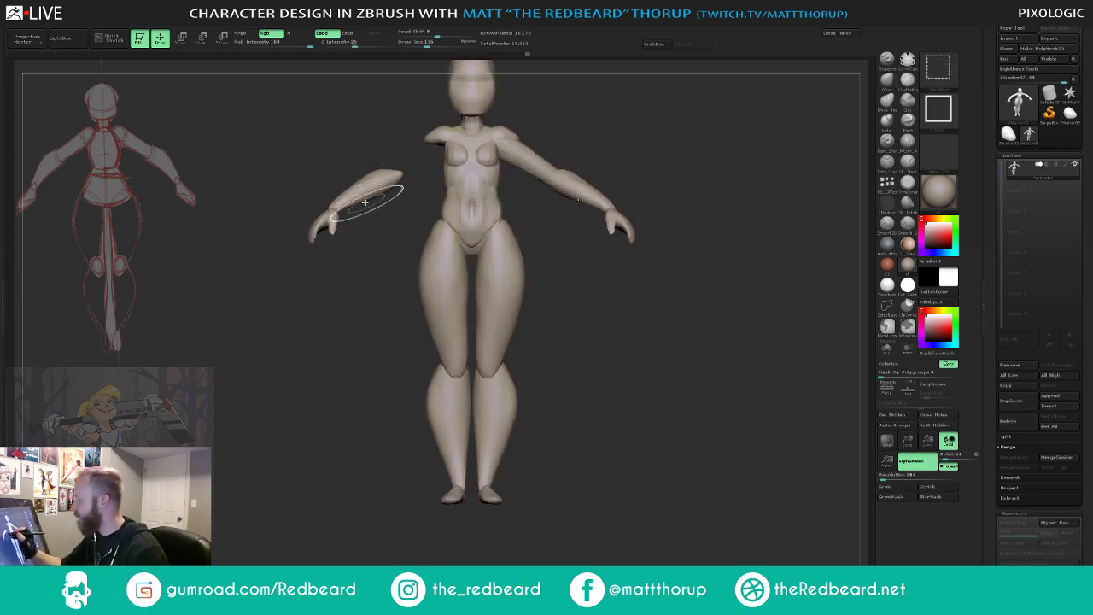
pyautogui.keyDown('ctrl'); pyautogui.click(368, 309); pyautogui.keyUp('ctrl')
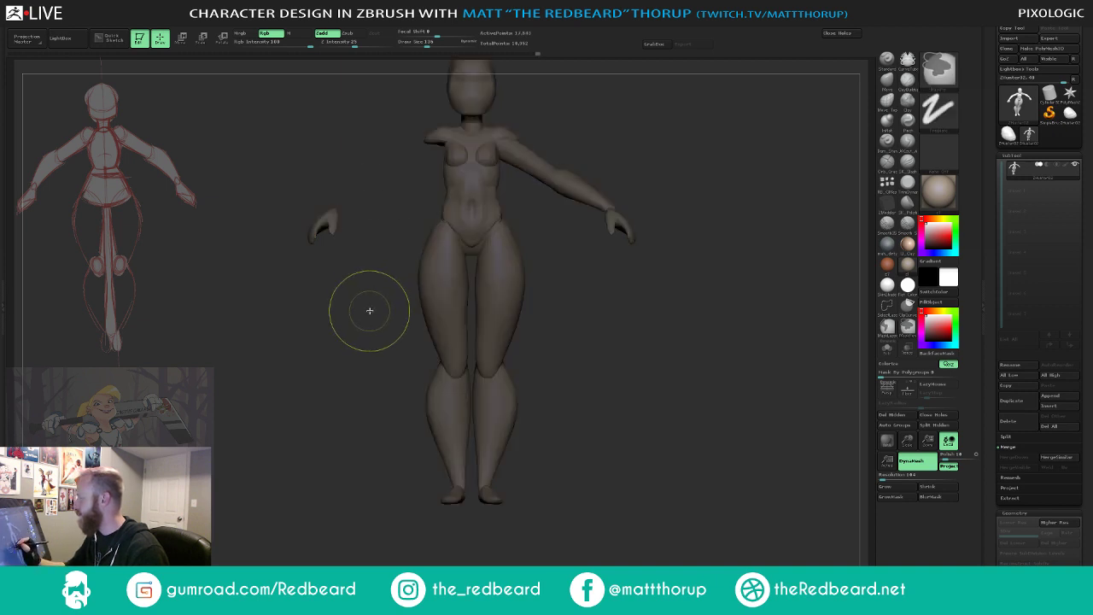
pyautogui.keyDown('ctrl'); pyautogui.keyDown('shift'); pyautogui.click(575, 257); pyautogui.keyUp('shift'); pyautogui.keyUp('ctrl')
pyautogui.keyDown('ctrl'); pyautogui.keyDown('shift'); pyautogui.click(538, 173); pyautogui.keyUp('shift'); pyautogui.keyUp('ctrl')
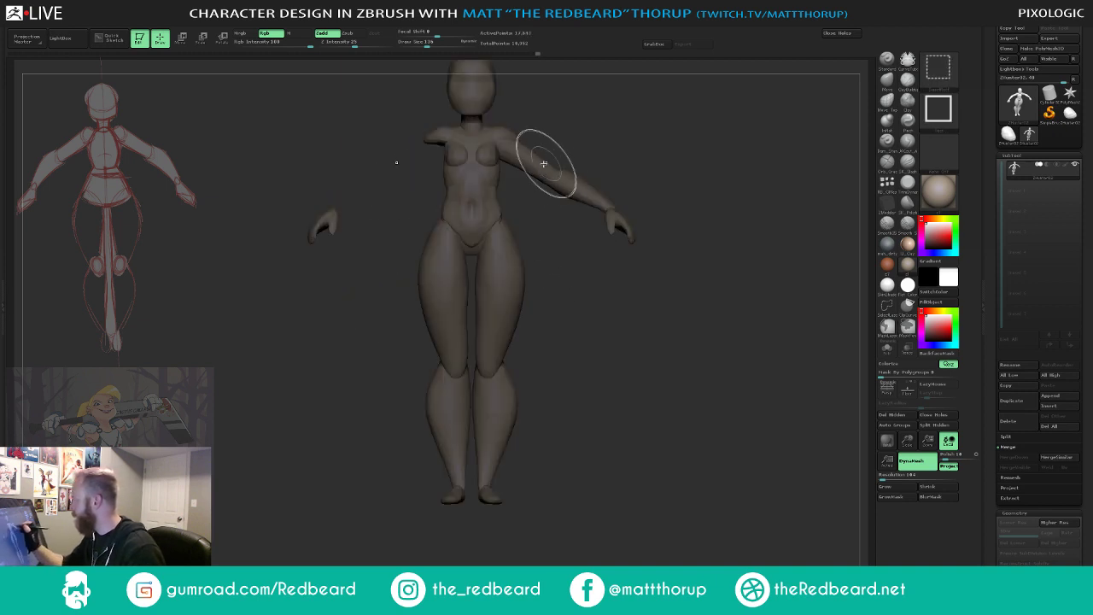
pyautogui.keyDown('ctrl'); pyautogui.keyDown('shift'); pyautogui.click(563, 177); pyautogui.keyUp('shift'); pyautogui.keyUp('ctrl')
pyautogui.keyDown('ctrl'); pyautogui.keyDown('shift'); pyautogui.click(635, 334); pyautogui.keyUp('shift'); pyautogui.keyUp('ctrl')
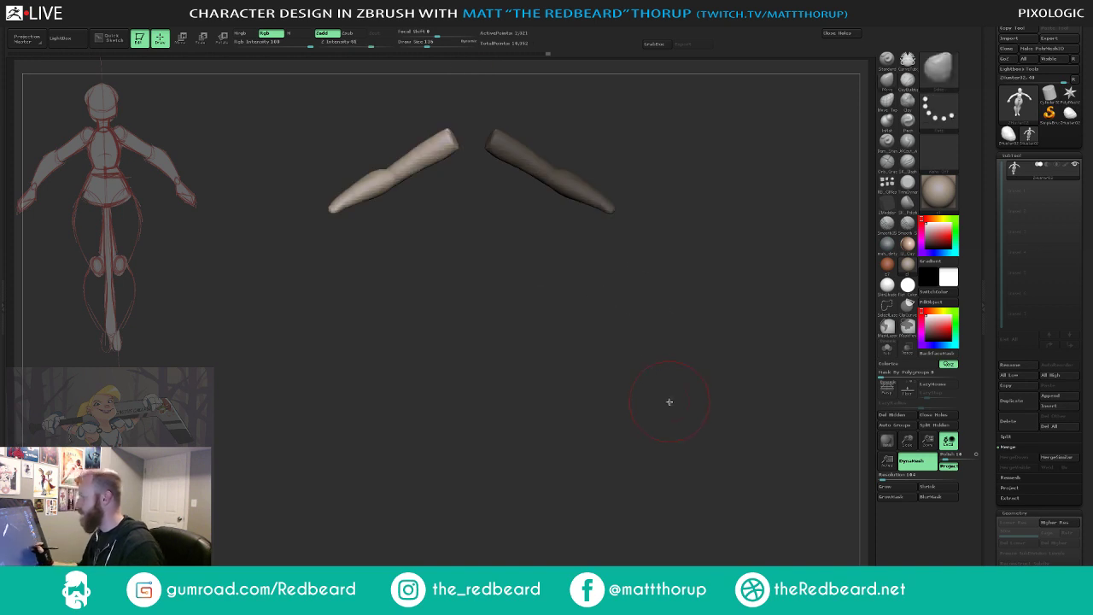
pyautogui.keyDown('ctrl'); pyautogui.keyDown('alt'); pyautogui.moveTo(707, 384); pyautogui.dragTo(455, 74); pyautogui.keyUp('alt'); pyautogui.keyUp('ctrl')
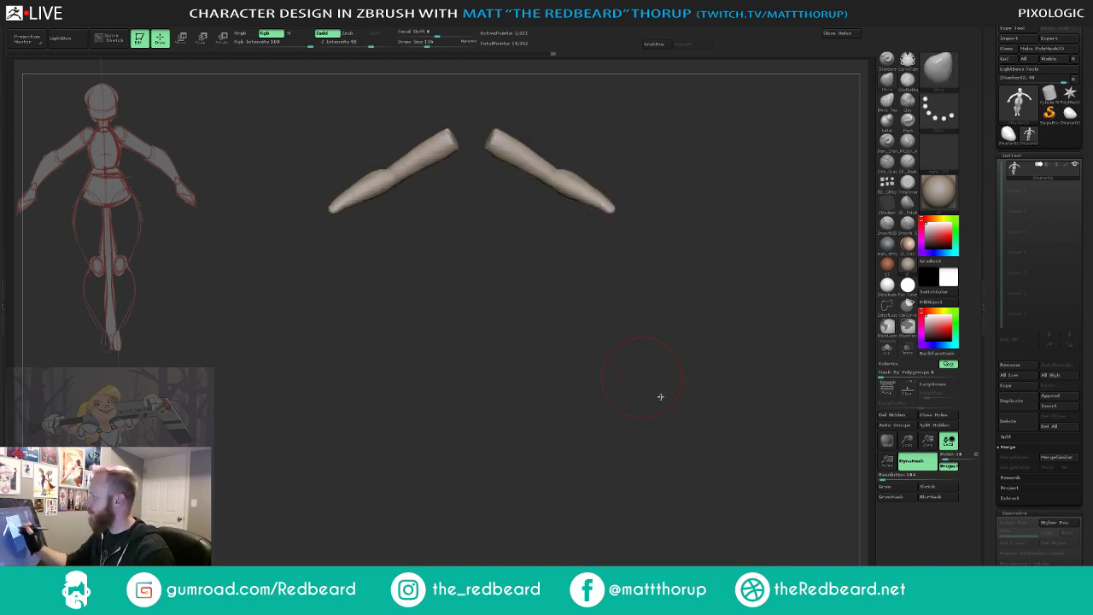
pyautogui.keyDown('ctrl'); pyautogui.keyDown('shift'); pyautogui.click(678, 429); pyautogui.keyUp('shift'); pyautogui.keyUp('ctrl')
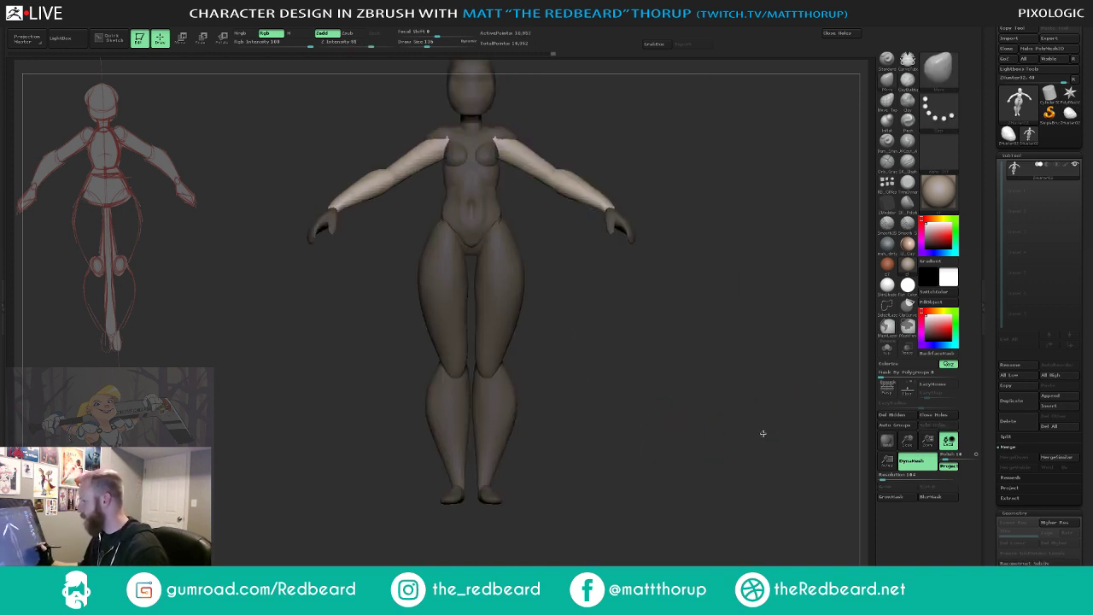
# - Line the figure up with the T-pose sketch, slightly inflate the unmasked arms with the Inflate deformation and clear the mask
pyautogui.moveTo(763, 433)
pyautogui.mouseDown()
pyautogui.moveTo(735, 417)
pyautogui.moveTo(692, 453)
pyautogui.moveTo(707, 436)
pyautogui.moveTo(485, 398)
pyautogui.moveTo(535, 405)
pyautogui.moveTo(507, 391)
pyautogui.moveTo(412, 388)
pyautogui.moveTo(433, 399)
pyautogui.mouseUp()
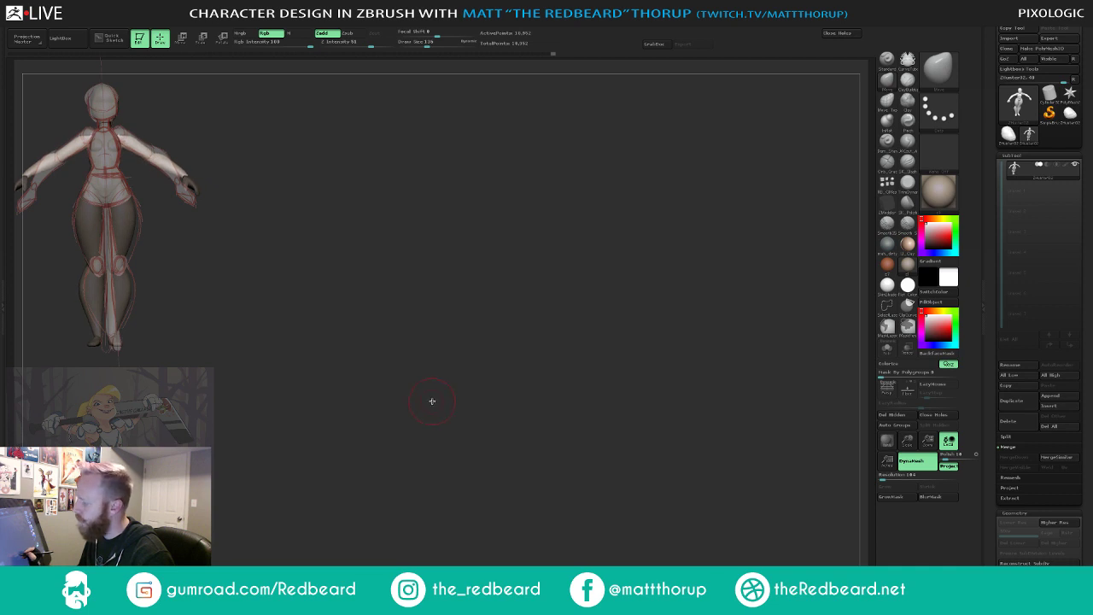
pyautogui.moveTo(1090, 521); pyautogui.dragTo(1084, 380)
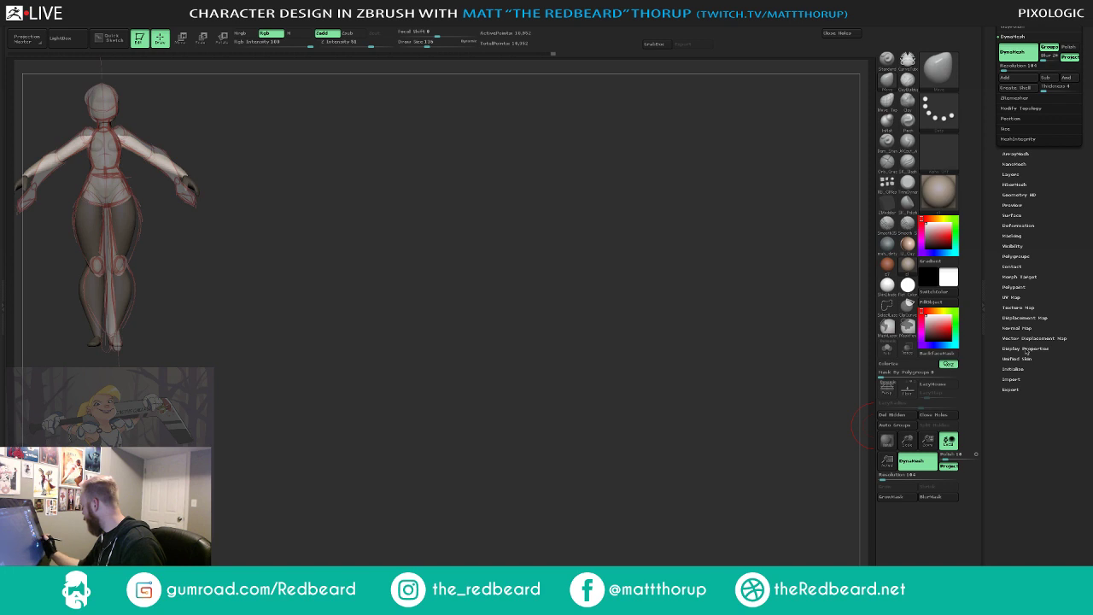
pyautogui.click(1016, 227)
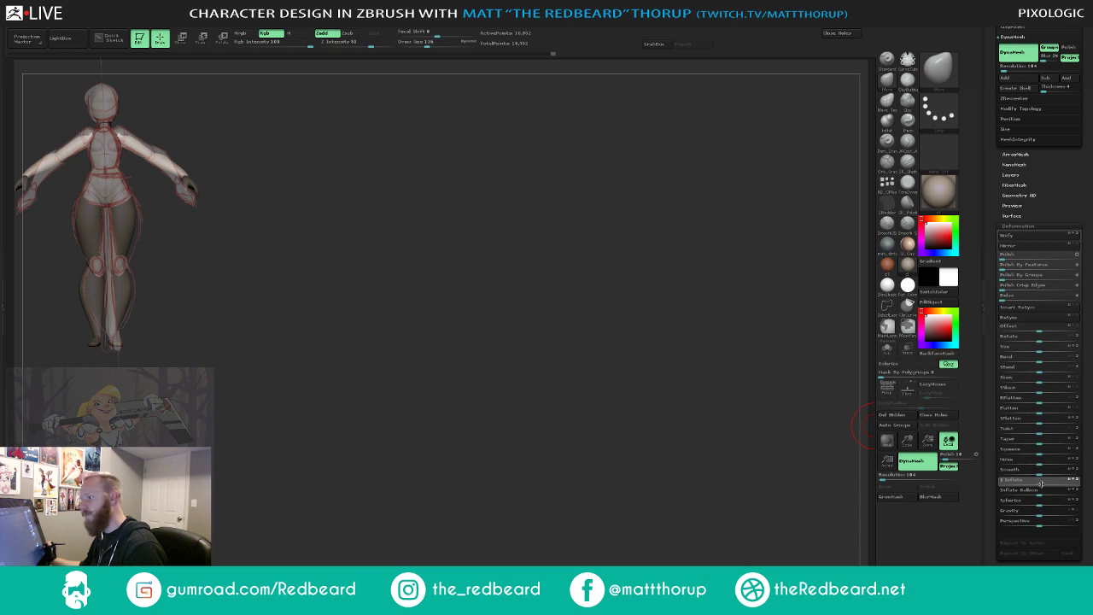
pyautogui.moveTo(1041, 484); pyautogui.dragTo(1042, 483)
pyautogui.moveTo(648, 405)
pyautogui.keyDown('ctrl'); pyautogui.mouseDown()
pyautogui.moveTo(603, 450)
pyautogui.moveTo(855, 460)
pyautogui.mouseUp(); pyautogui.keyUp('ctrl')
# - Isolate the two shoulder pieces and mask everything on the figure except them
pyautogui.keyDown('shift'); pyautogui.moveTo(750, 441); pyautogui.dragTo(595, 444); pyautogui.keyUp('shift')
pyautogui.keyDown('ctrl'); pyautogui.keyDown('shift'); pyautogui.click(507, 256); pyautogui.keyUp('shift'); pyautogui.keyUp('ctrl')
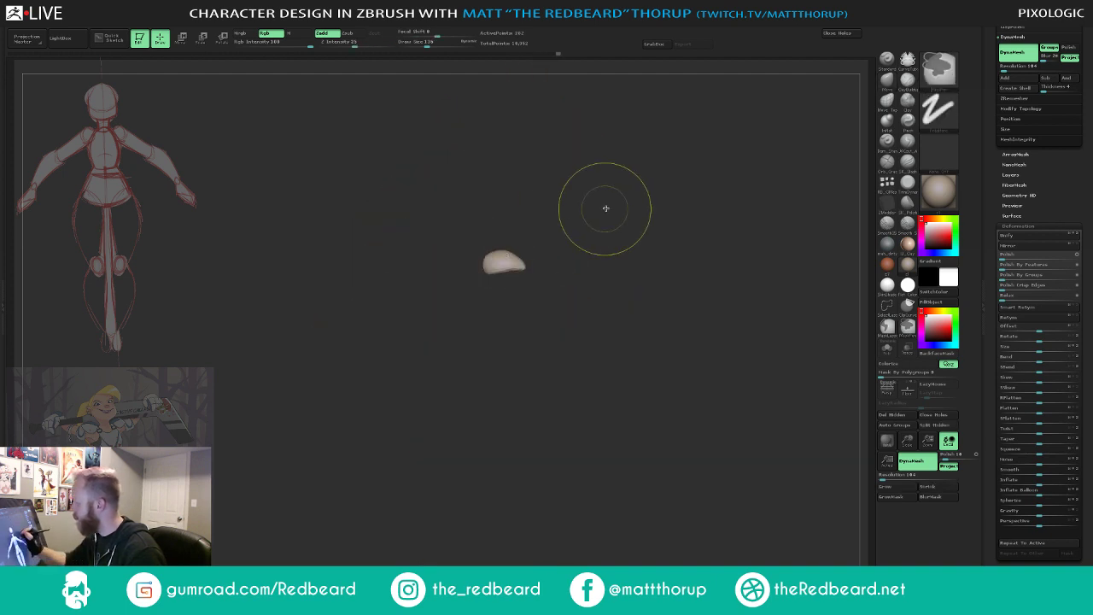
pyautogui.keyDown('ctrl'); pyautogui.keyDown('shift'); pyautogui.click(581, 211); pyautogui.keyUp('shift'); pyautogui.keyUp('ctrl')
pyautogui.keyDown('ctrl'); pyautogui.keyDown('shift'); pyautogui.click(430, 258); pyautogui.keyUp('shift'); pyautogui.keyUp('ctrl')
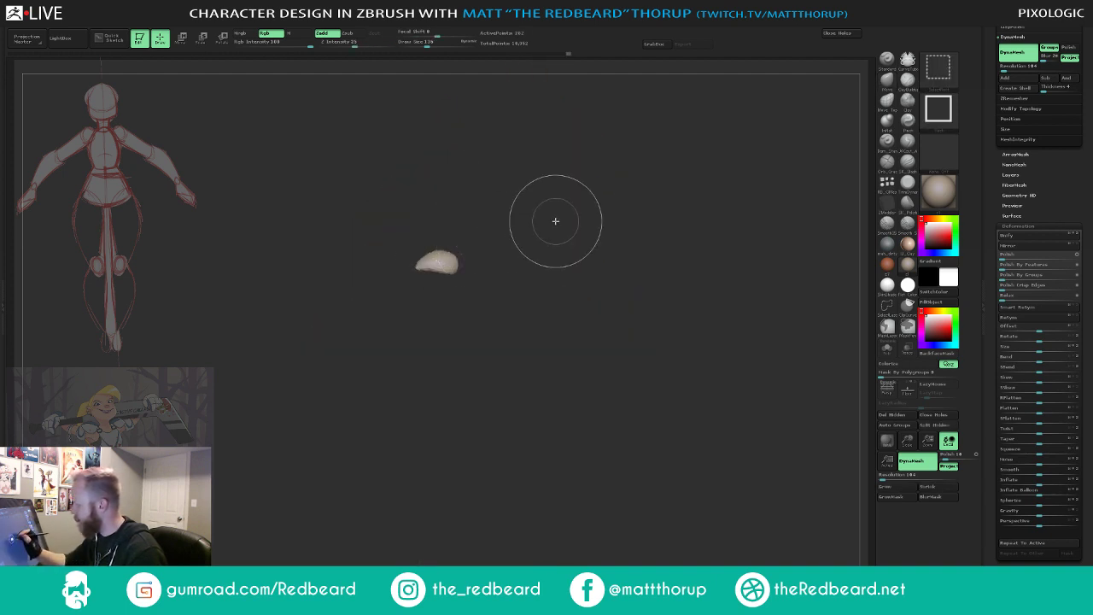
pyautogui.moveTo(561, 198)
pyautogui.keyDown('ctrl'); pyautogui.mouseDown()
pyautogui.moveTo(362, 321)
pyautogui.moveTo(369, 347)
pyautogui.mouseUp(); pyautogui.keyUp('ctrl')
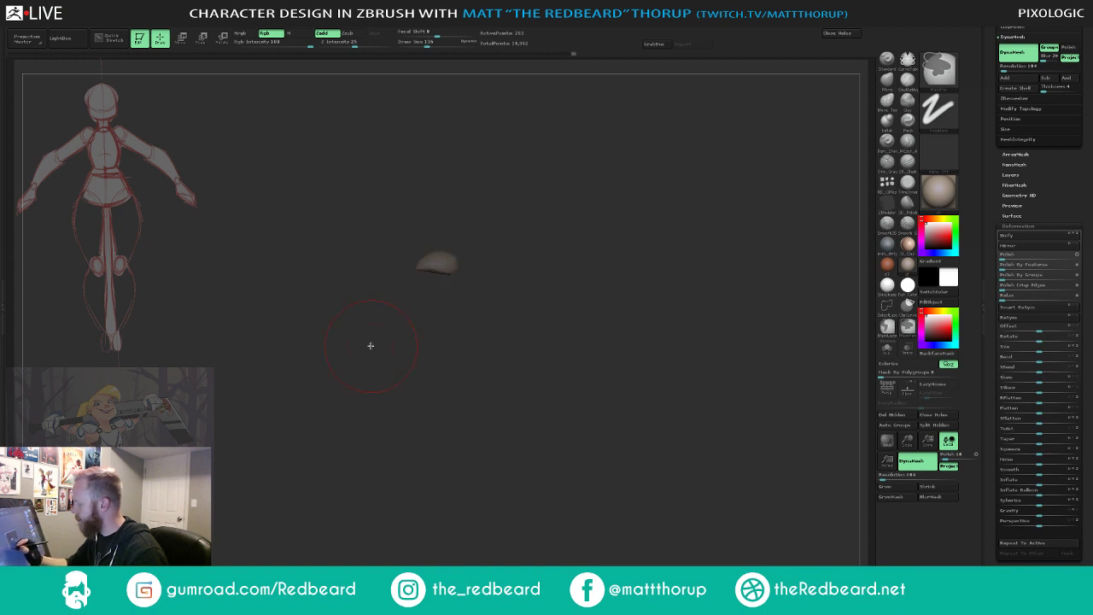
pyautogui.keyDown('ctrl'); pyautogui.keyDown('shift'); pyautogui.click(685, 381); pyautogui.keyUp('shift'); pyautogui.keyUp('ctrl')
pyautogui.keyDown('ctrl'); pyautogui.click(725, 398); pyautogui.keyUp('ctrl')
pyautogui.moveTo(731, 408)
pyautogui.mouseDown()
pyautogui.moveTo(730, 473)
pyautogui.moveTo(628, 397)
pyautogui.mouseUp()
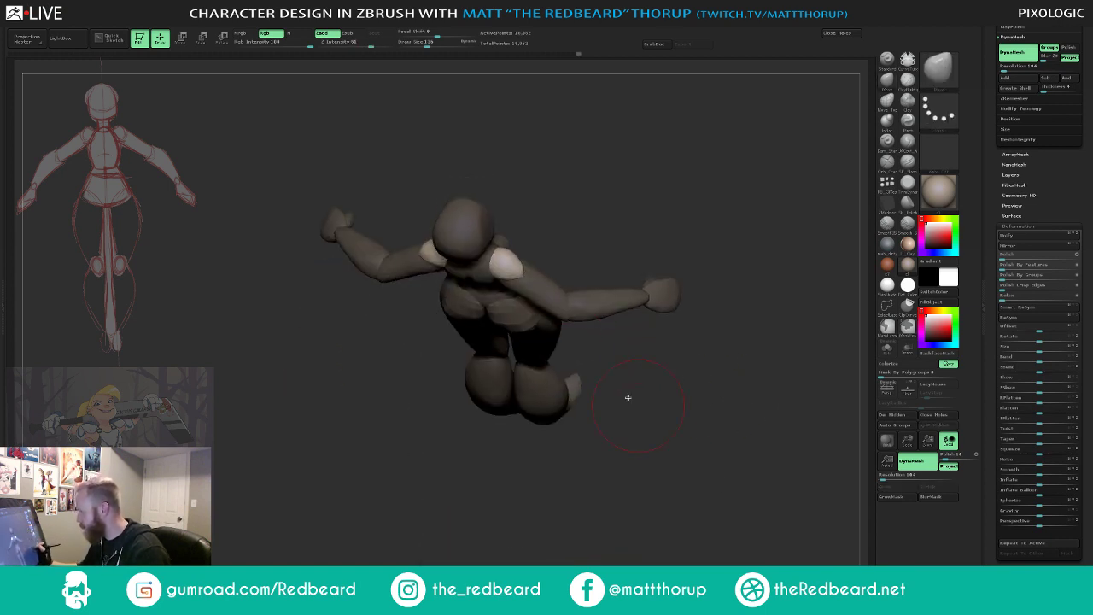
# - Reshape the unmasked shoulders with a smaller Move brush from above, behind and the front, and clear the mask
pyautogui.moveTo(562, 237); pyautogui.dragTo(514, 281)
pyautogui.press('s')
pyautogui.press('s')
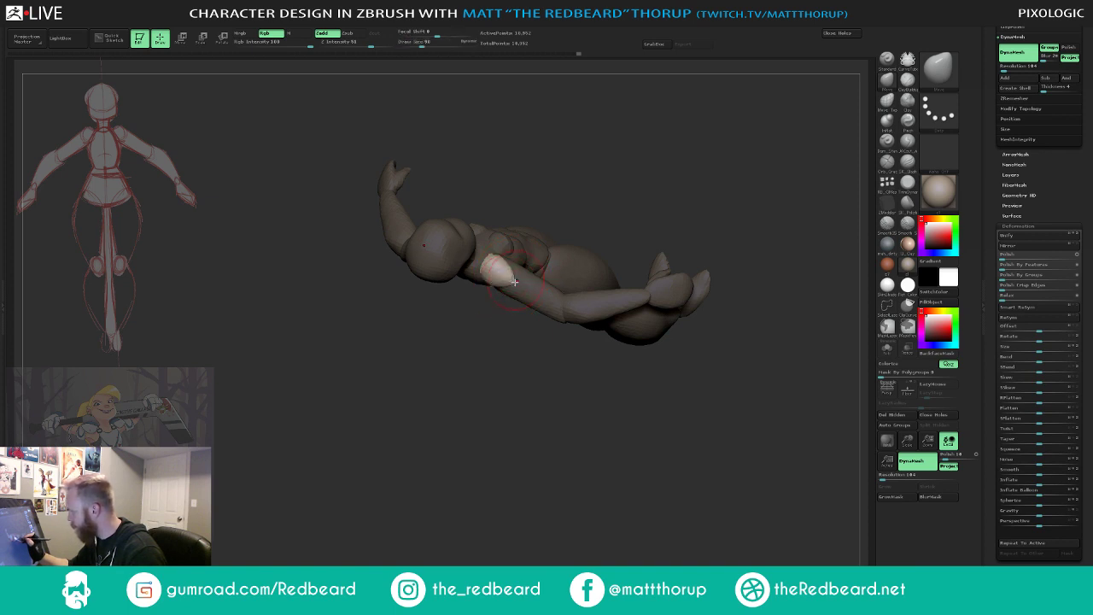
pyautogui.moveTo(500, 373); pyautogui.dragTo(483, 291)
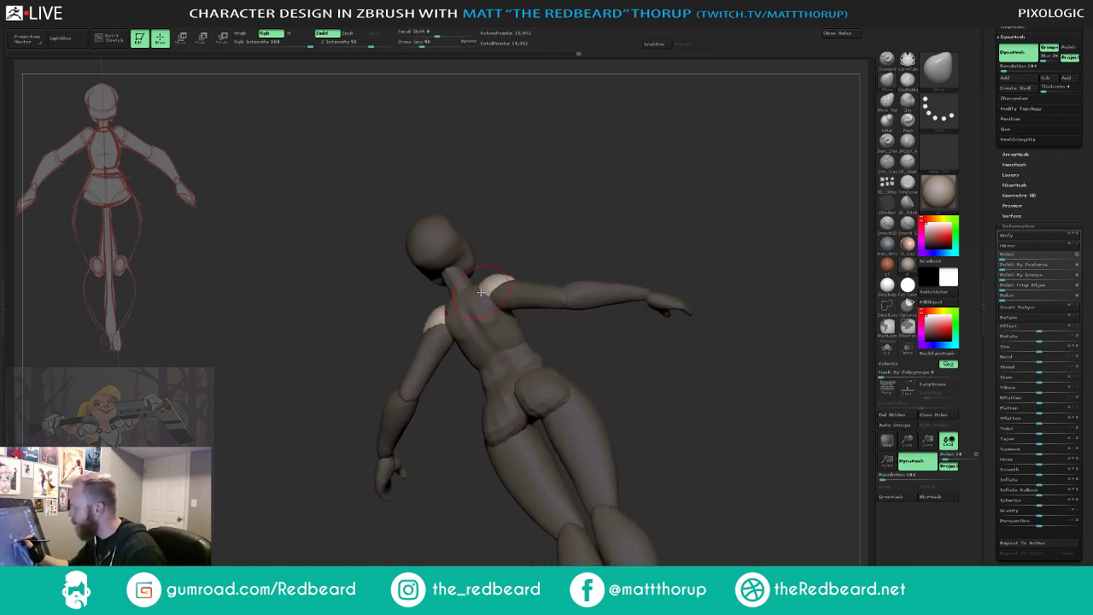
pyautogui.moveTo(561, 234)
pyautogui.mouseDown()
pyautogui.moveTo(578, 234)
pyautogui.moveTo(568, 348)
pyautogui.mouseUp()
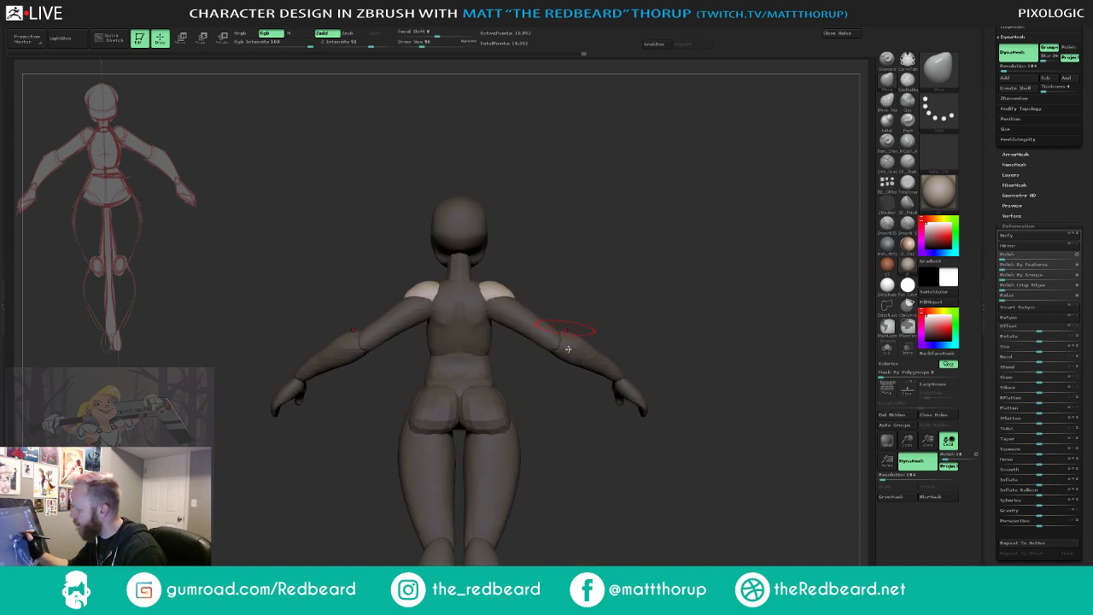
pyautogui.moveTo(670, 501)
pyautogui.keyDown('alt'); pyautogui.mouseDown()
pyautogui.moveTo(582, 473)
pyautogui.moveTo(688, 469)
pyautogui.moveTo(674, 466)
pyautogui.moveTo(686, 489)
pyautogui.mouseUp(); pyautogui.keyUp('alt')
pyautogui.keyDown('alt'); pyautogui.moveTo(685, 489); pyautogui.dragTo(649, 471); pyautogui.keyUp('alt')
pyautogui.moveTo(649, 471)
pyautogui.mouseDown()
pyautogui.moveTo(701, 465)
pyautogui.moveTo(651, 477)
pyautogui.moveTo(474, 354)
pyautogui.mouseUp()
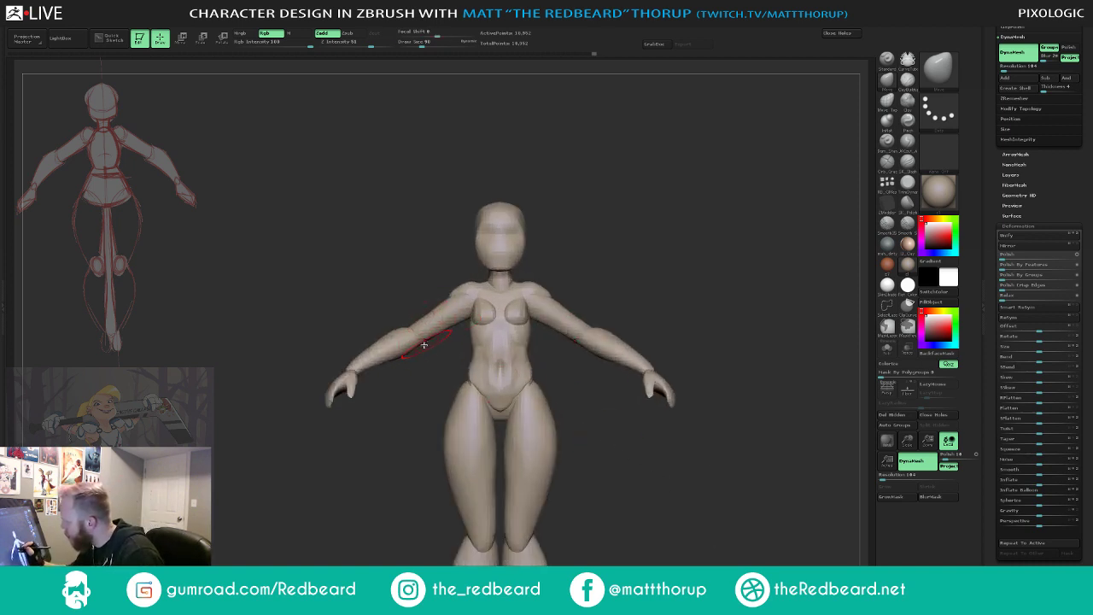
# - Isolate both forearms by polygroup and mask the rest of the figure
pyautogui.moveTo(434, 384); pyautogui.dragTo(385, 319)
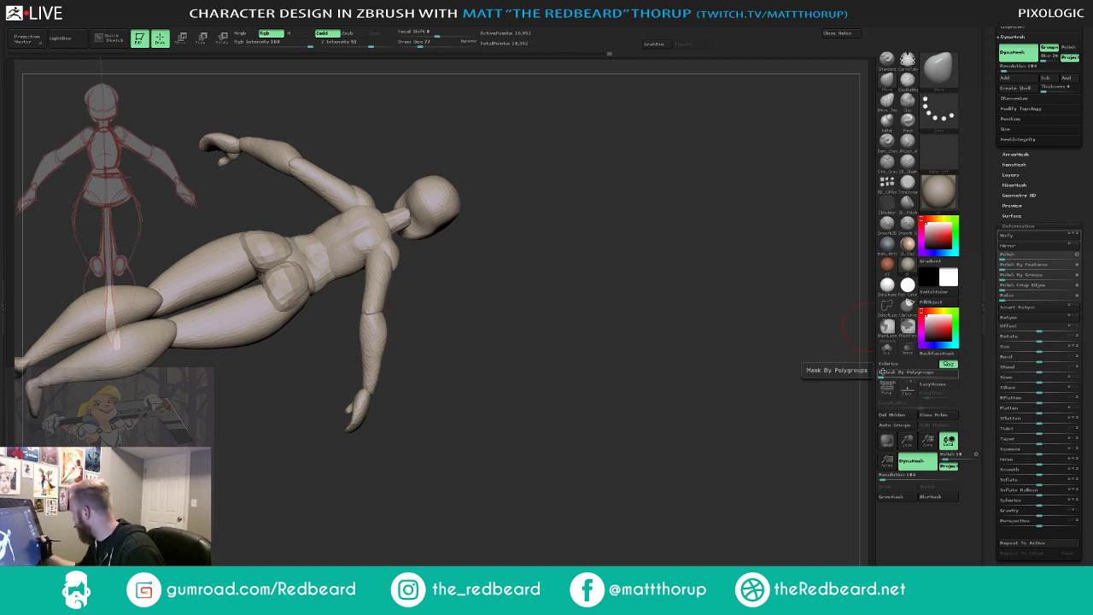
pyautogui.keyDown('ctrl'); pyautogui.keyDown('shift'); pyautogui.click(380, 335); pyautogui.keyUp('shift'); pyautogui.keyUp('ctrl')
pyautogui.keyDown('ctrl'); pyautogui.keyDown('shift'); pyautogui.moveTo(410, 338); pyautogui.dragTo(433, 311); pyautogui.keyUp('shift'); pyautogui.keyUp('ctrl')
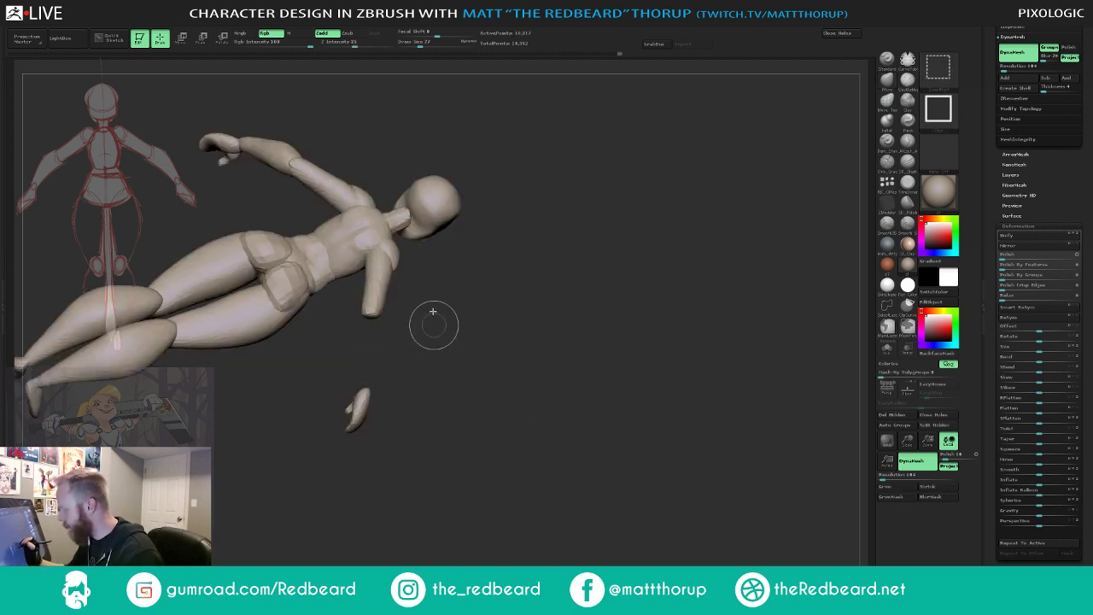
pyautogui.keyDown('ctrl'); pyautogui.keyDown('shift'); pyautogui.click(274, 157); pyautogui.keyUp('shift'); pyautogui.keyUp('ctrl')
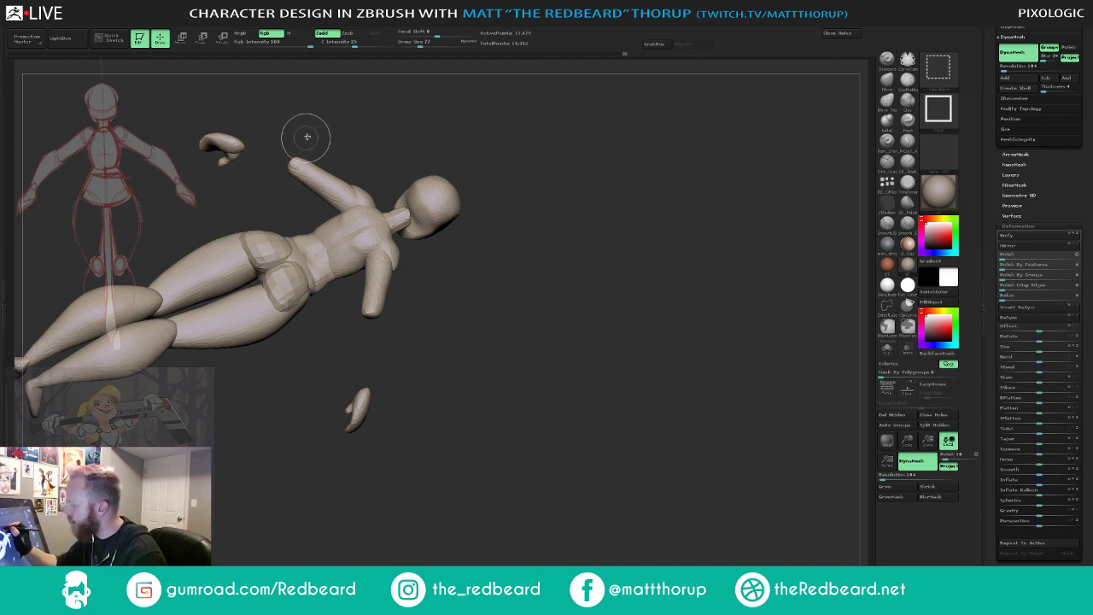
pyautogui.keyDown('ctrl'); pyautogui.keyDown('shift'); pyautogui.click(307, 137); pyautogui.keyUp('shift'); pyautogui.keyUp('ctrl')
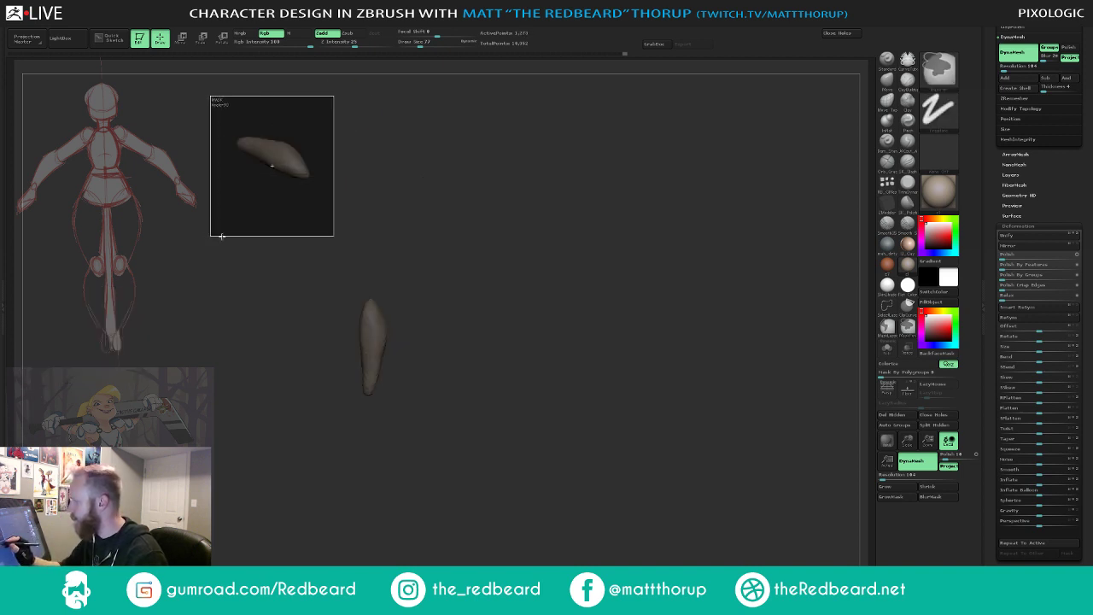
pyautogui.keyDown('ctrl'); pyautogui.moveTo(222, 236); pyautogui.dragTo(210, 236); pyautogui.keyUp('ctrl')
pyautogui.keyDown('ctrl'); pyautogui.keyDown('shift'); pyautogui.click(573, 293); pyautogui.keyUp('shift'); pyautogui.keyUp('ctrl')
pyautogui.keyDown('ctrl'); pyautogui.click(585, 425); pyautogui.keyUp('ctrl')
pyautogui.moveTo(575, 444); pyautogui.dragTo(557, 439)
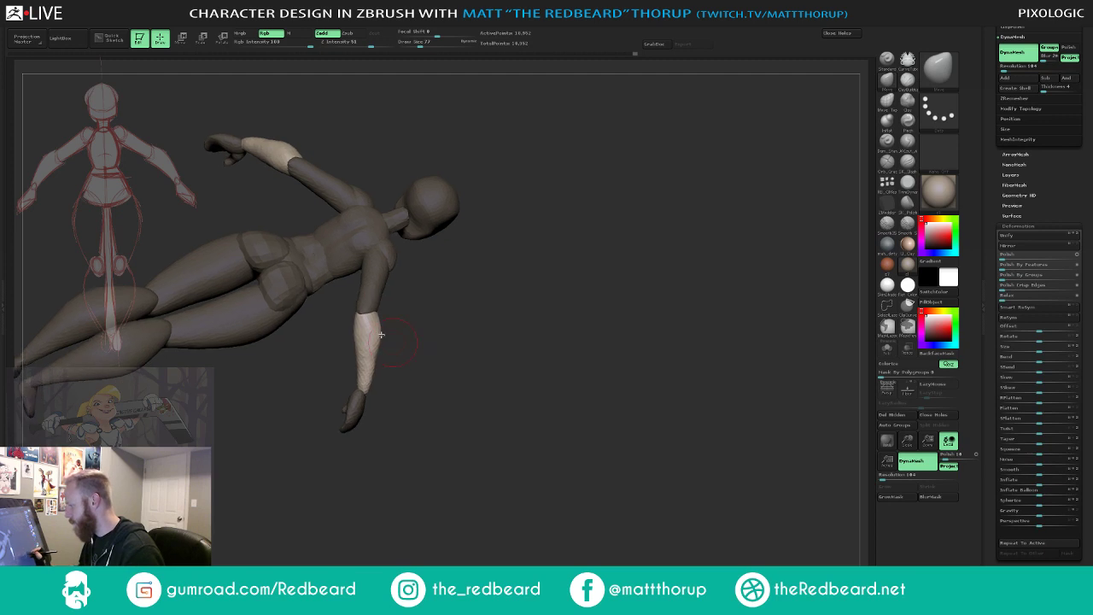
# - Shape and smooth the unmasked forearms between elbow and wrist from several angles, adjusting the Move brush size, and clear the mask
pyautogui.press('s')
pyautogui.moveTo(382, 336); pyautogui.dragTo(372, 360)
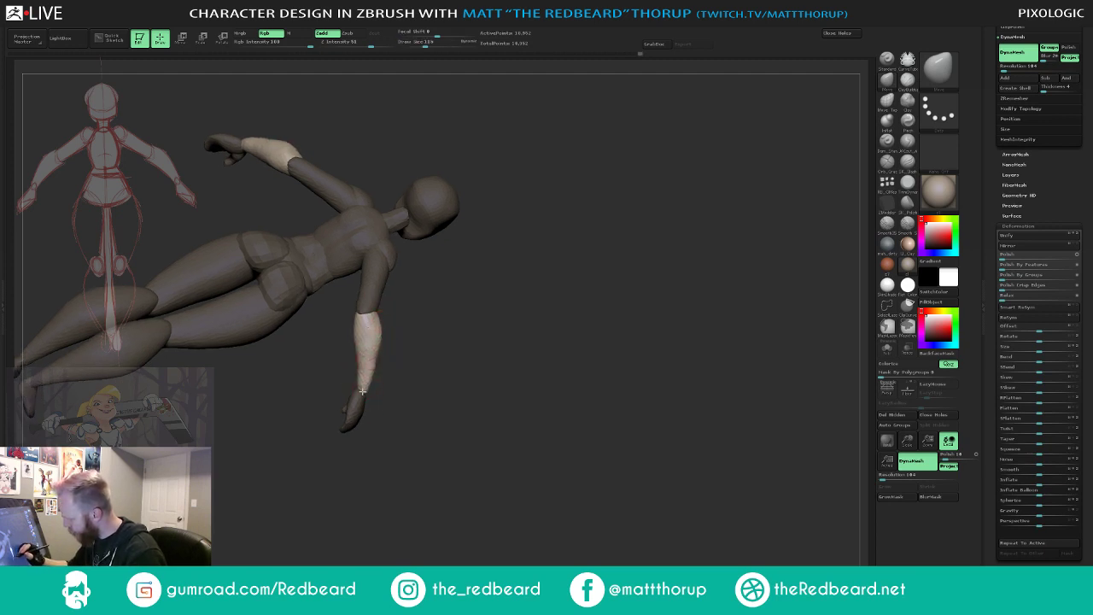
pyautogui.moveTo(388, 397)
pyautogui.mouseDown()
pyautogui.moveTo(478, 367)
pyautogui.moveTo(400, 393)
pyautogui.moveTo(369, 382)
pyautogui.mouseUp()
pyautogui.press('s')
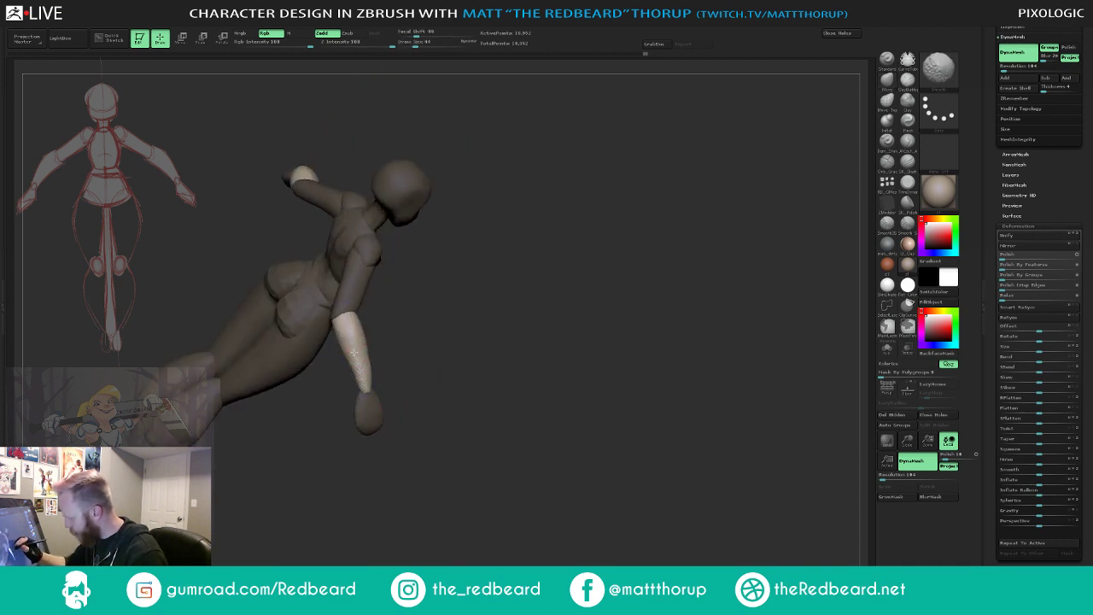
pyautogui.keyDown('shift'); pyautogui.moveTo(338, 327); pyautogui.dragTo(354, 363); pyautogui.keyUp('shift')
pyautogui.moveTo(415, 315)
pyautogui.mouseDown()
pyautogui.moveTo(351, 330)
pyautogui.moveTo(366, 338)
pyautogui.mouseUp()
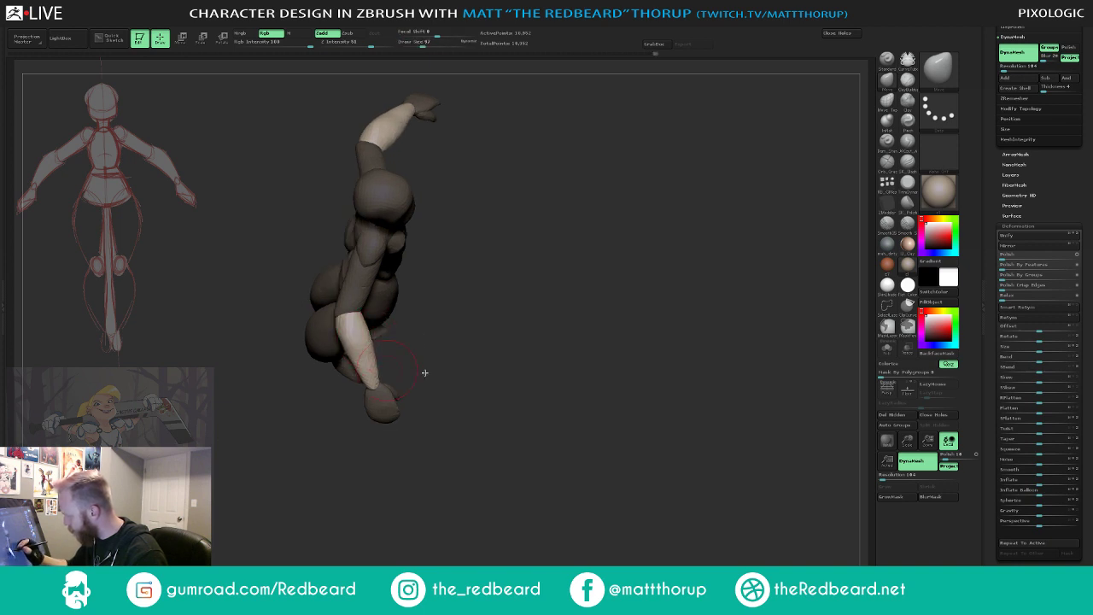
pyautogui.moveTo(425, 372); pyautogui.dragTo(373, 347)
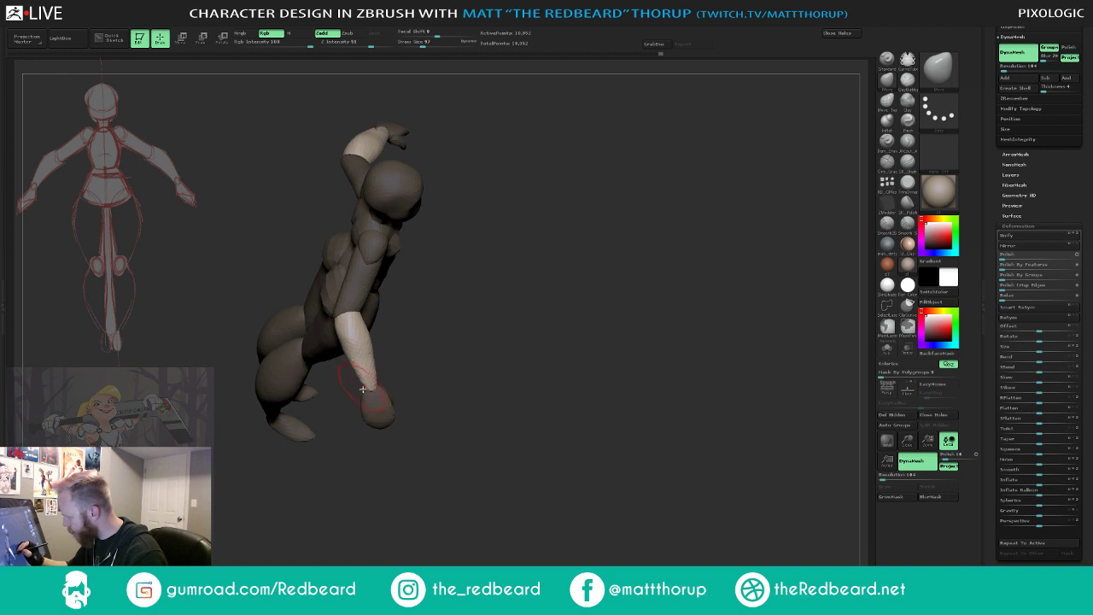
pyautogui.press('s')
pyautogui.moveTo(362, 390); pyautogui.dragTo(361, 388)
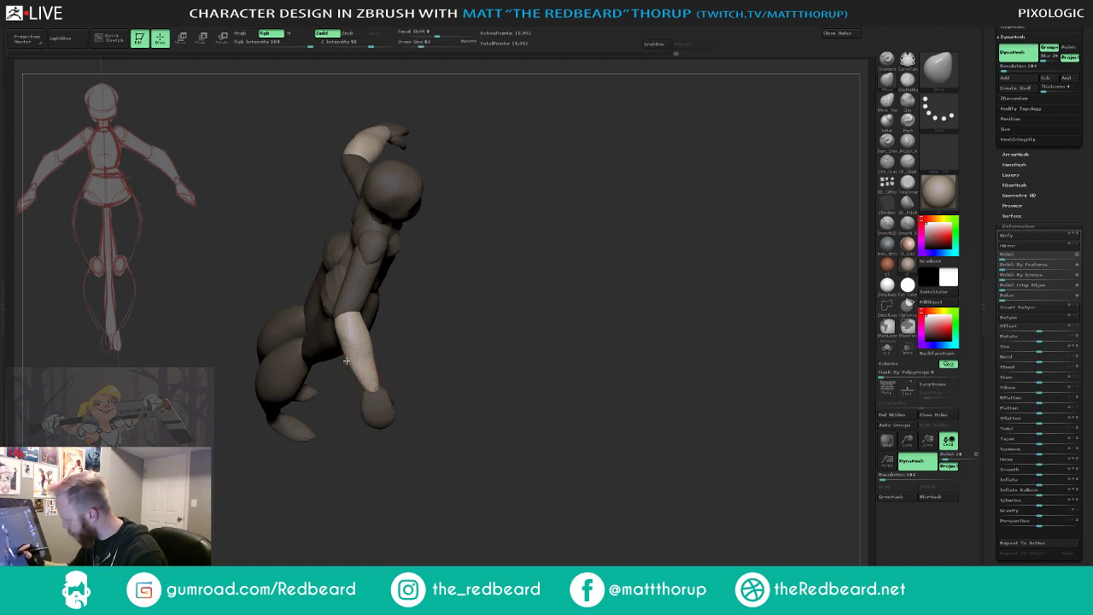
pyautogui.moveTo(418, 381)
pyautogui.mouseDown()
pyautogui.moveTo(378, 391)
pyautogui.moveTo(410, 373)
pyautogui.moveTo(364, 359)
pyautogui.moveTo(452, 373)
pyautogui.moveTo(563, 534)
pyautogui.moveTo(607, 438)
pyautogui.moveTo(654, 419)
pyautogui.moveTo(629, 432)
pyautogui.moveTo(640, 464)
pyautogui.moveTo(615, 441)
pyautogui.moveTo(629, 437)
pyautogui.moveTo(655, 467)
pyautogui.moveTo(632, 445)
pyautogui.mouseUp()
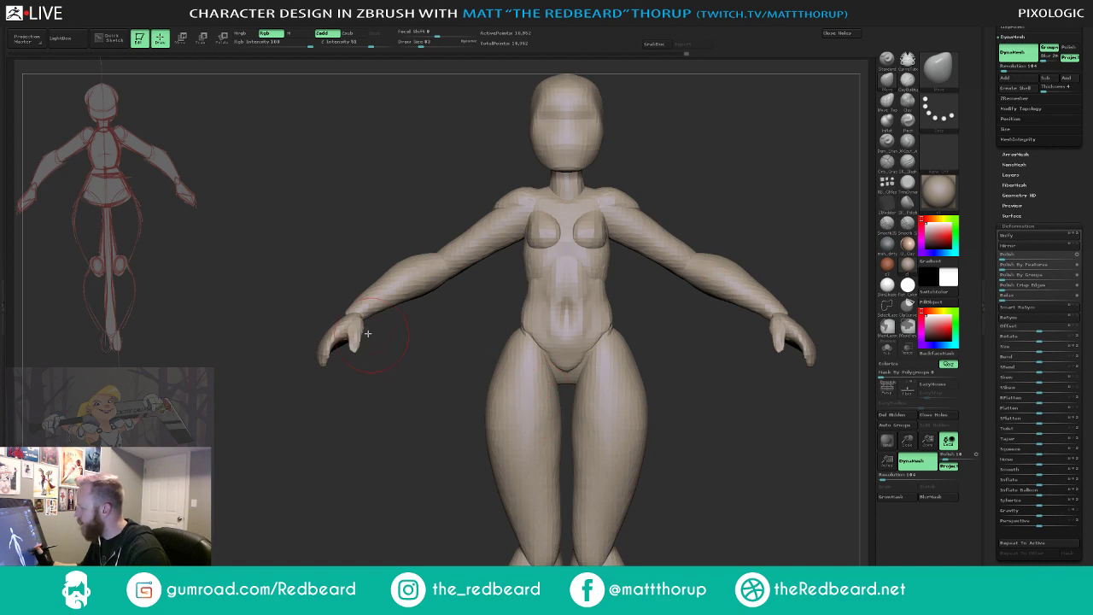
# - Mask the whole body again apart from the two shoulder polygroups
pyautogui.moveTo(408, 370)
pyautogui.mouseDown()
pyautogui.moveTo(464, 359)
pyautogui.moveTo(454, 354)
pyautogui.moveTo(426, 391)
pyautogui.mouseUp()
pyautogui.keyDown('alt'); pyautogui.moveTo(722, 435); pyautogui.dragTo(641, 485); pyautogui.keyUp('alt')
pyautogui.keyDown('ctrl'); pyautogui.keyDown('shift'); pyautogui.click(508, 204); pyautogui.keyUp('shift'); pyautogui.keyUp('ctrl')
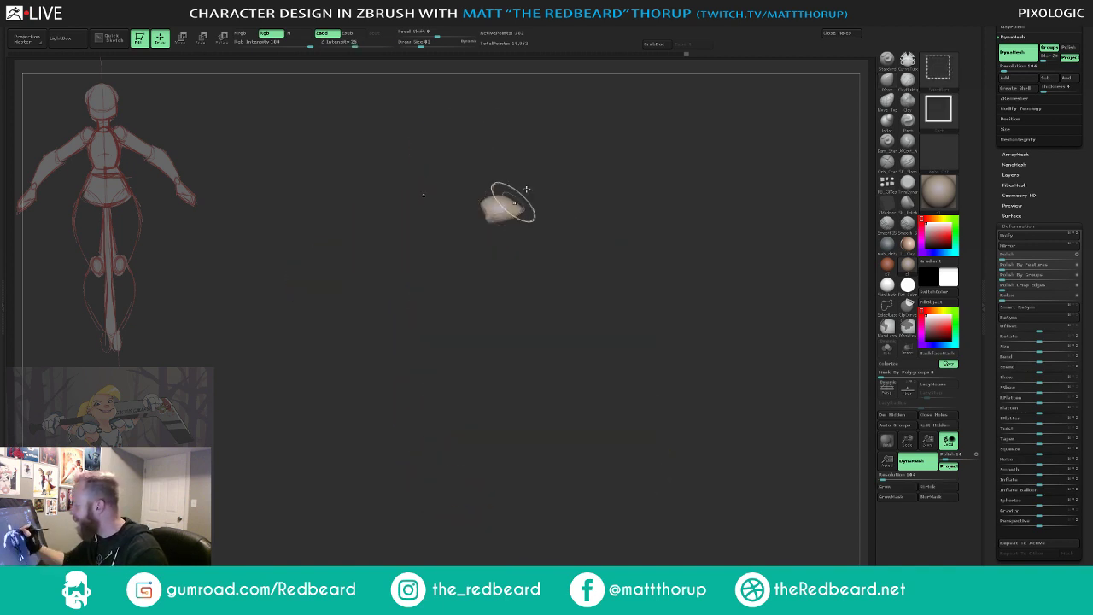
pyautogui.keyDown('ctrl'); pyautogui.keyDown('shift'); pyautogui.moveTo(552, 169); pyautogui.dragTo(568, 182); pyautogui.keyUp('shift'); pyautogui.keyUp('ctrl')
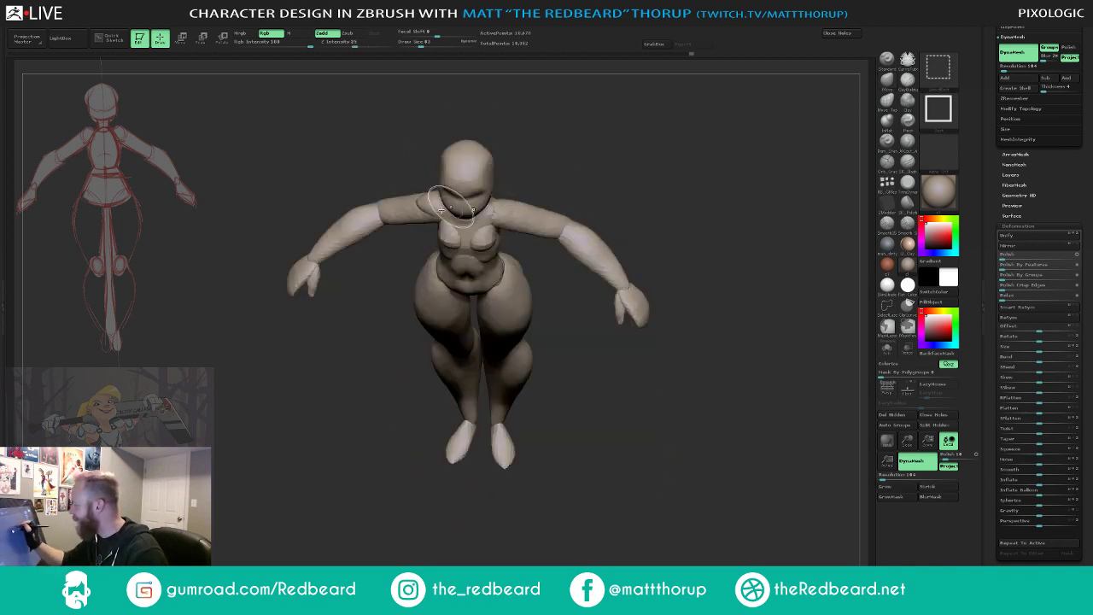
pyautogui.keyDown('ctrl'); pyautogui.click(583, 168); pyautogui.keyUp('ctrl')
pyautogui.keyDown('ctrl'); pyautogui.keyDown('shift'); pyautogui.click(583, 170); pyautogui.keyUp('shift'); pyautogui.keyUp('ctrl')
pyautogui.keyDown('ctrl'); pyautogui.click(583, 171); pyautogui.keyUp('ctrl')
pyautogui.keyDown('ctrl'); pyautogui.click(579, 172); pyautogui.keyUp('ctrl')
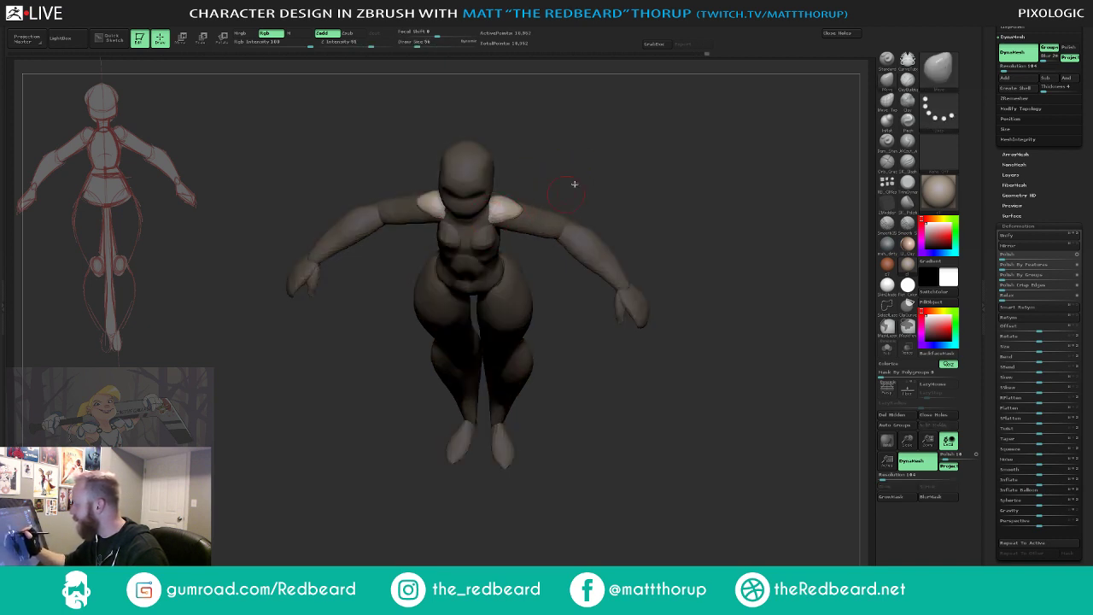
# - Refine the shoulder caps with the Move brush from side and top views and clear the mask
pyautogui.moveTo(574, 184)
pyautogui.mouseDown()
pyautogui.moveTo(563, 154)
pyautogui.moveTo(609, 188)
pyautogui.moveTo(532, 258)
pyautogui.moveTo(472, 263)
pyautogui.mouseUp()
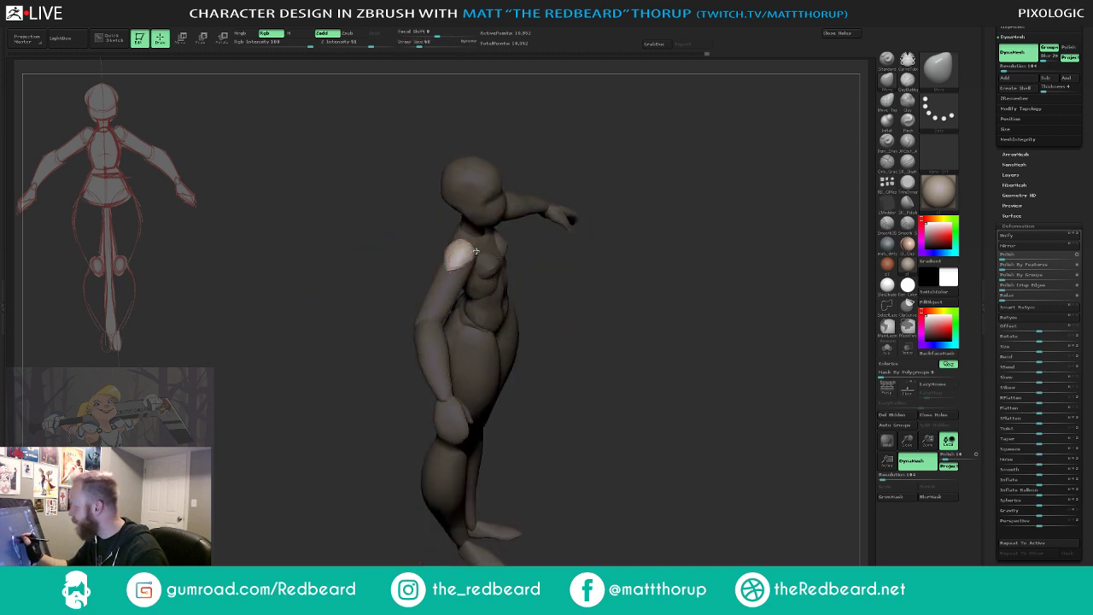
pyautogui.moveTo(560, 333); pyautogui.dragTo(469, 256)
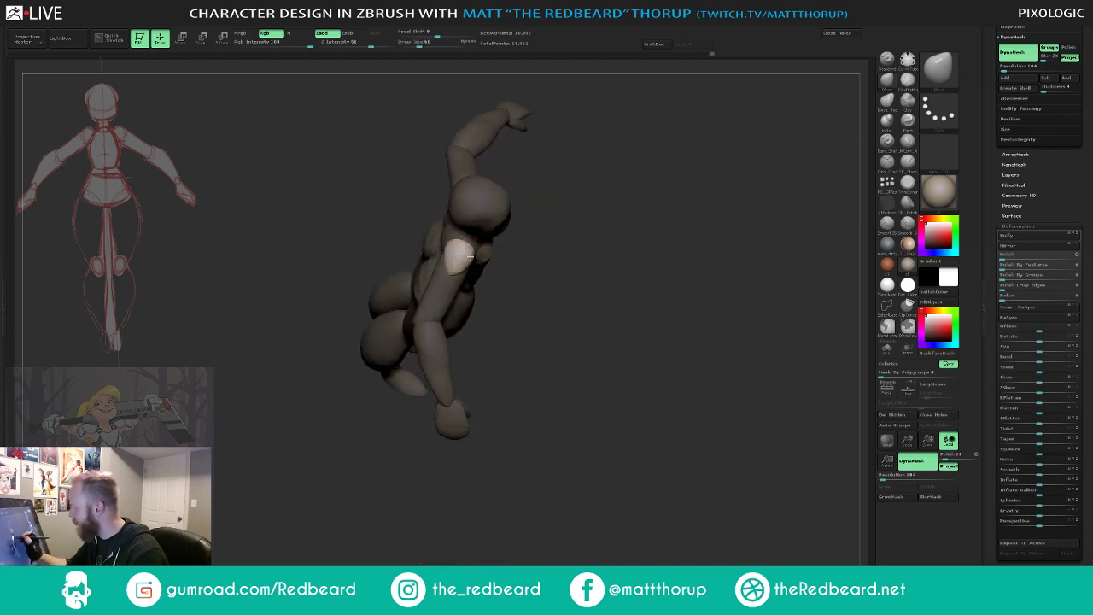
pyautogui.moveTo(523, 340)
pyautogui.mouseDown()
pyautogui.moveTo(549, 310)
pyautogui.moveTo(635, 396)
pyautogui.moveTo(707, 419)
pyautogui.moveTo(696, 459)
pyautogui.moveTo(619, 447)
pyautogui.moveTo(635, 484)
pyautogui.moveTo(482, 342)
pyautogui.mouseUp()
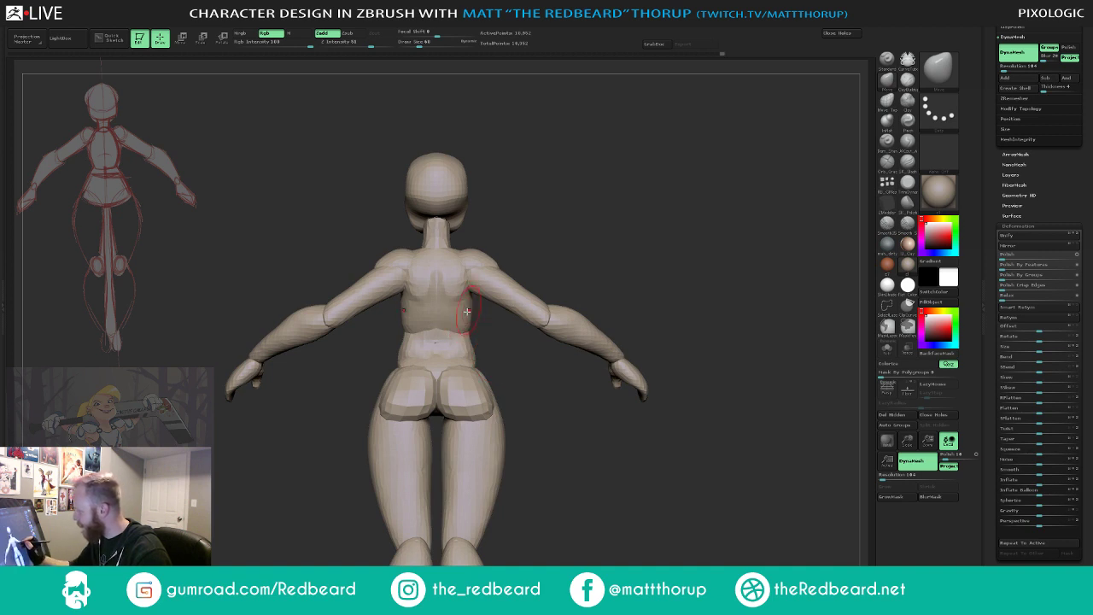
# - Reshape and smooth the waist, hips and lower abdomen from front and back views, adjusting the Move brush size
pyautogui.moveTo(503, 363); pyautogui.dragTo(478, 386)
pyautogui.press('s')
pyautogui.click(473, 355)
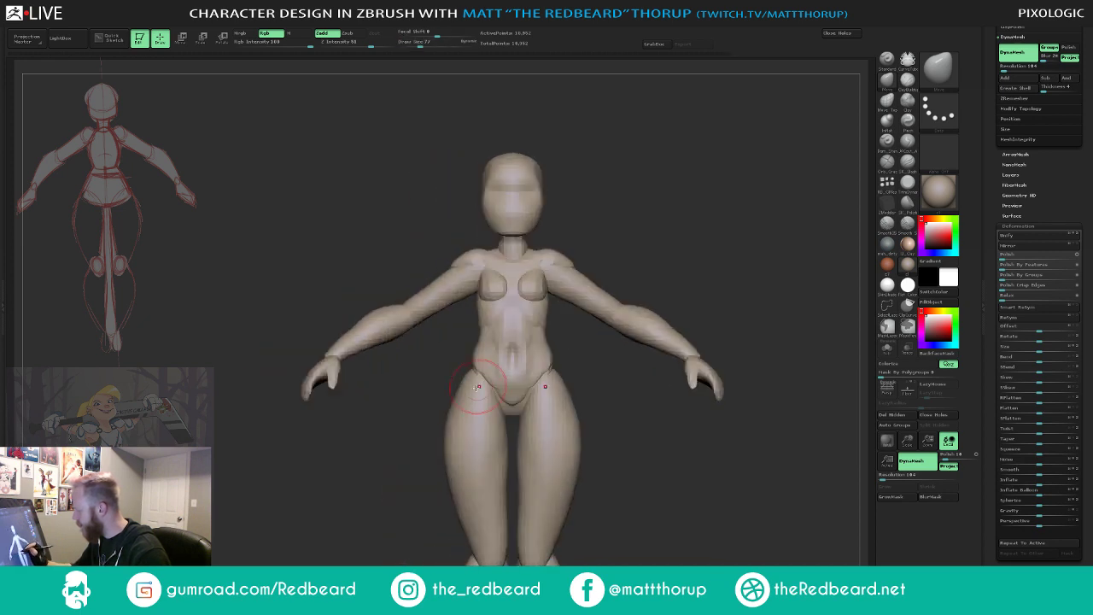
pyautogui.keyDown('alt'); pyautogui.moveTo(639, 426); pyautogui.dragTo(555, 388); pyautogui.keyUp('alt')
pyautogui.moveTo(603, 449)
pyautogui.keyDown('alt'); pyautogui.mouseDown()
pyautogui.moveTo(558, 431)
pyautogui.moveTo(582, 451)
pyautogui.mouseUp(); pyautogui.keyUp('alt')
pyautogui.keyDown('alt'); pyautogui.moveTo(582, 450); pyautogui.dragTo(600, 526); pyautogui.keyUp('alt')
pyautogui.press('s')
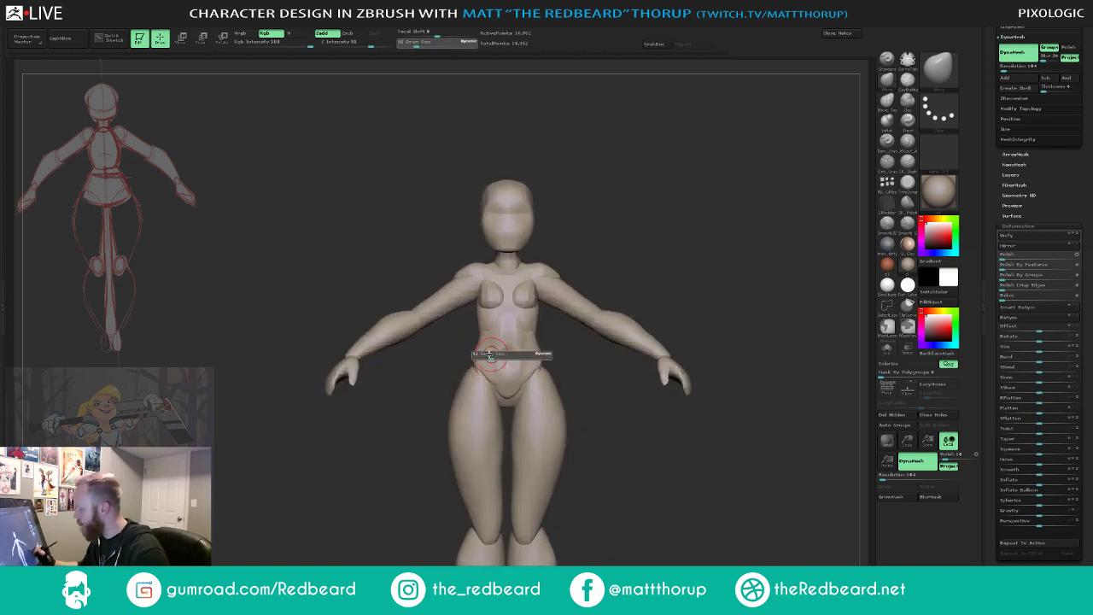
pyautogui.click(495, 356)
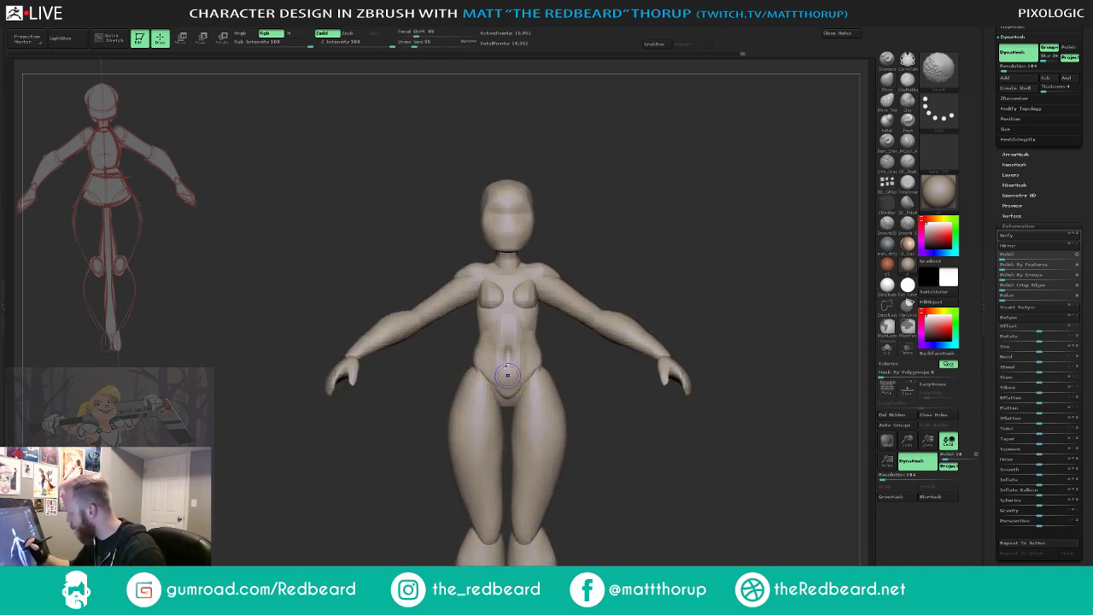
pyautogui.moveTo(508, 374)
pyautogui.keyDown('alt'); pyautogui.mouseDown()
pyautogui.moveTo(646, 432)
pyautogui.moveTo(641, 424)
pyautogui.moveTo(632, 464)
pyautogui.moveTo(616, 452)
pyautogui.moveTo(661, 447)
pyautogui.mouseUp(); pyautogui.keyUp('alt')
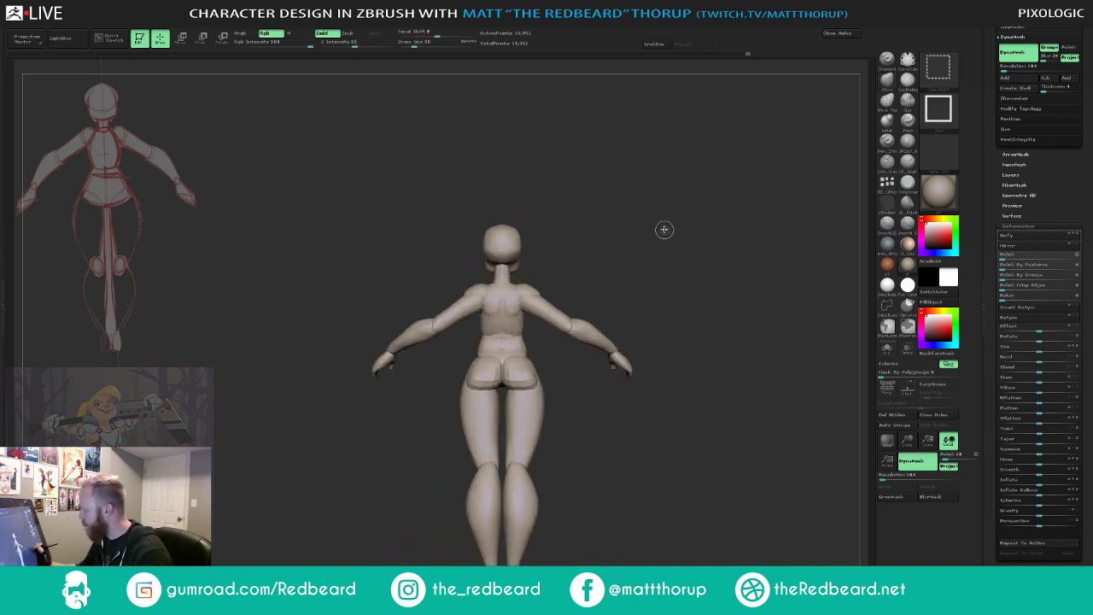
# - Hide both arms with a lasso selection, keeping the head, torso, shoulder stumps and legs in view
pyautogui.click(889, 306)
pyautogui.click(902, 326)
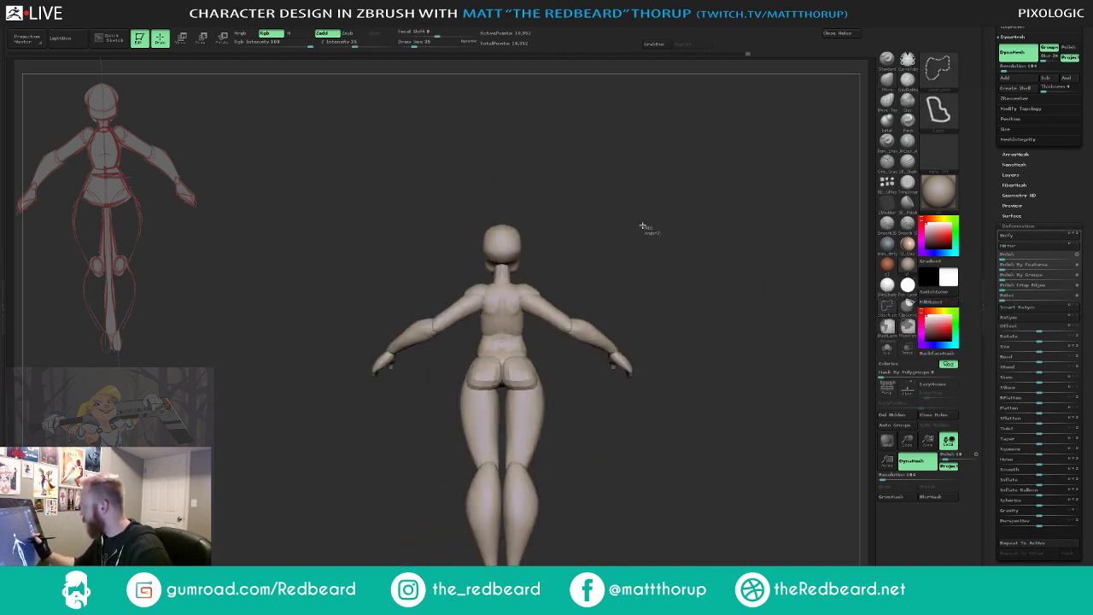
pyautogui.moveTo(649, 229)
pyautogui.keyDown('ctrl'); pyautogui.keyDown('shift'); pyautogui.mouseDown()
pyautogui.moveTo(573, 419)
pyautogui.moveTo(785, 425)
pyautogui.moveTo(744, 403)
pyautogui.moveTo(683, 402)
pyautogui.moveTo(700, 431)
pyautogui.moveTo(640, 441)
pyautogui.moveTo(496, 393)
pyautogui.moveTo(595, 361)
pyautogui.moveTo(513, 388)
pyautogui.mouseUp(); pyautogui.keyUp('shift'); pyautogui.keyUp('ctrl')
# - Shape the side profile of the lower abdomen and waist with the Move brush, resizing the brush
pyautogui.press('s')
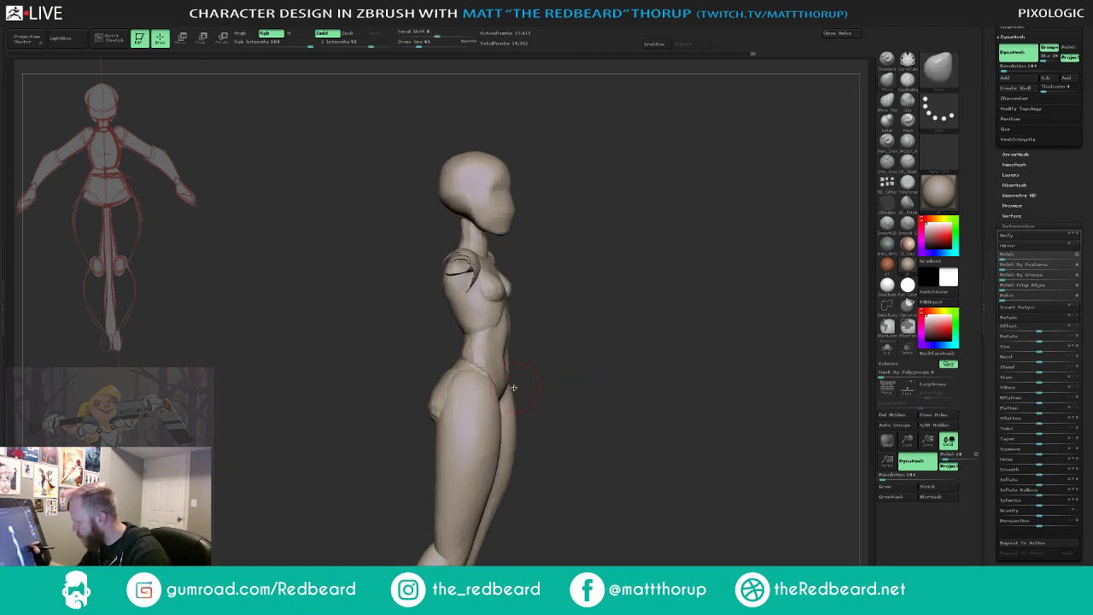
pyautogui.moveTo(566, 359); pyautogui.dragTo(592, 346)
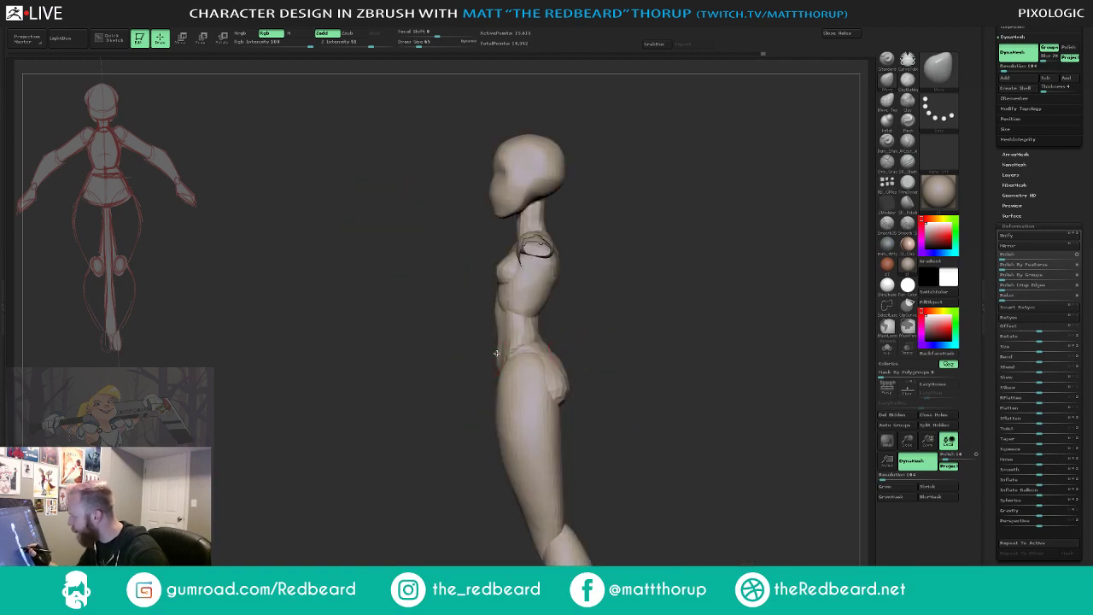
pyautogui.moveTo(496, 353)
pyautogui.mouseDown()
pyautogui.moveTo(476, 390)
pyautogui.moveTo(505, 367)
pyautogui.moveTo(596, 350)
pyautogui.moveTo(574, 332)
pyautogui.moveTo(520, 337)
pyautogui.mouseUp()
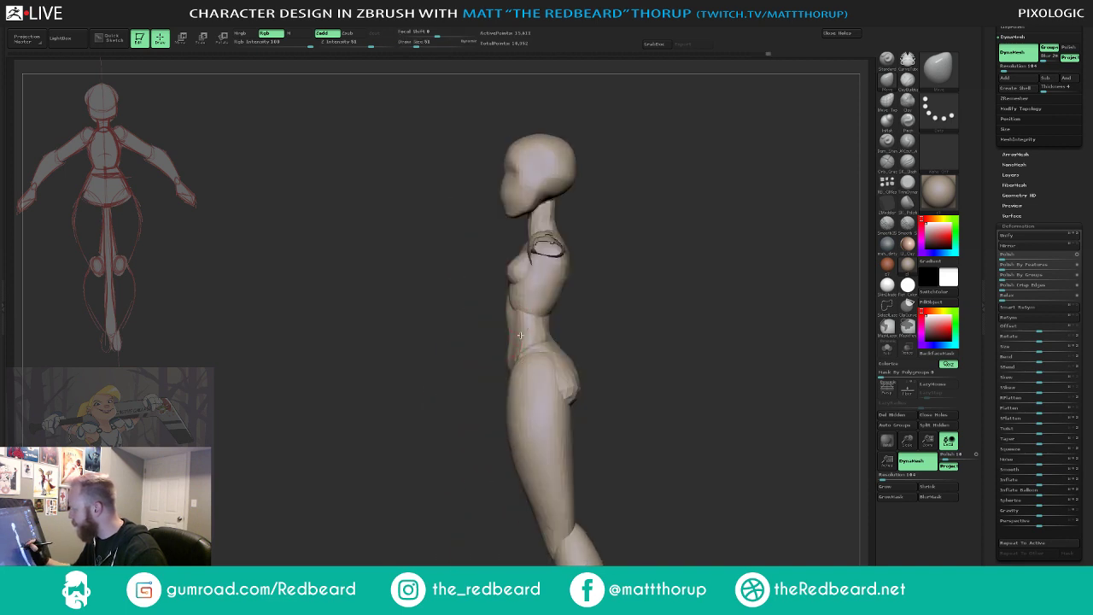
pyautogui.moveTo(603, 320)
pyautogui.mouseDown()
pyautogui.moveTo(589, 341)
pyautogui.moveTo(548, 340)
pyautogui.moveTo(667, 342)
pyautogui.moveTo(531, 350)
pyautogui.mouseUp()
# - Refine the lower back and the upper edge of the buttocks from side and rear angles with a resized Move brush
pyautogui.press('s')
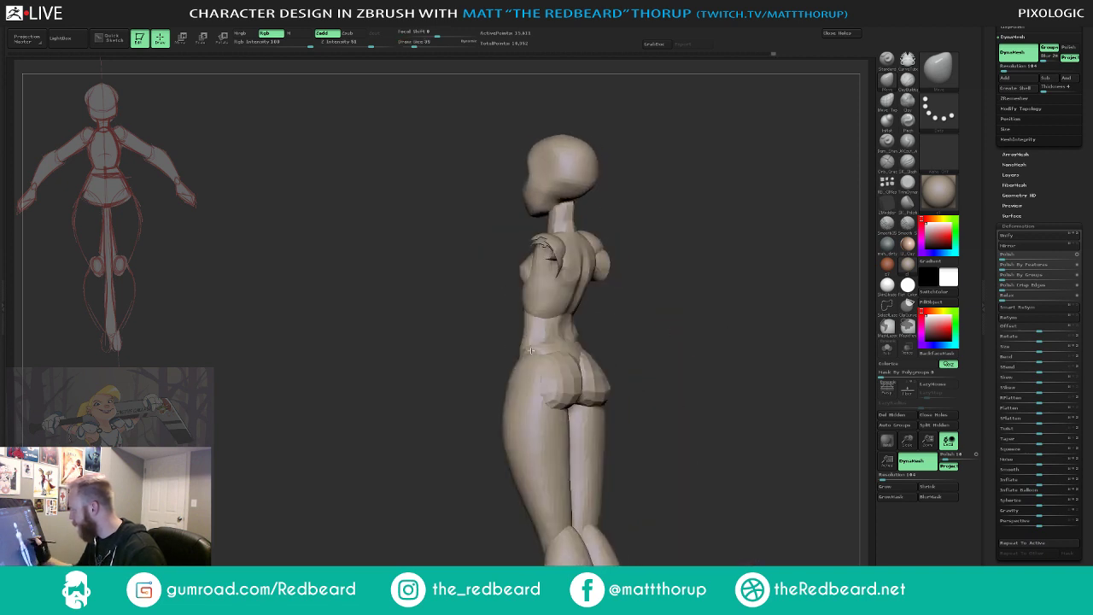
pyautogui.moveTo(649, 346); pyautogui.dragTo(553, 341)
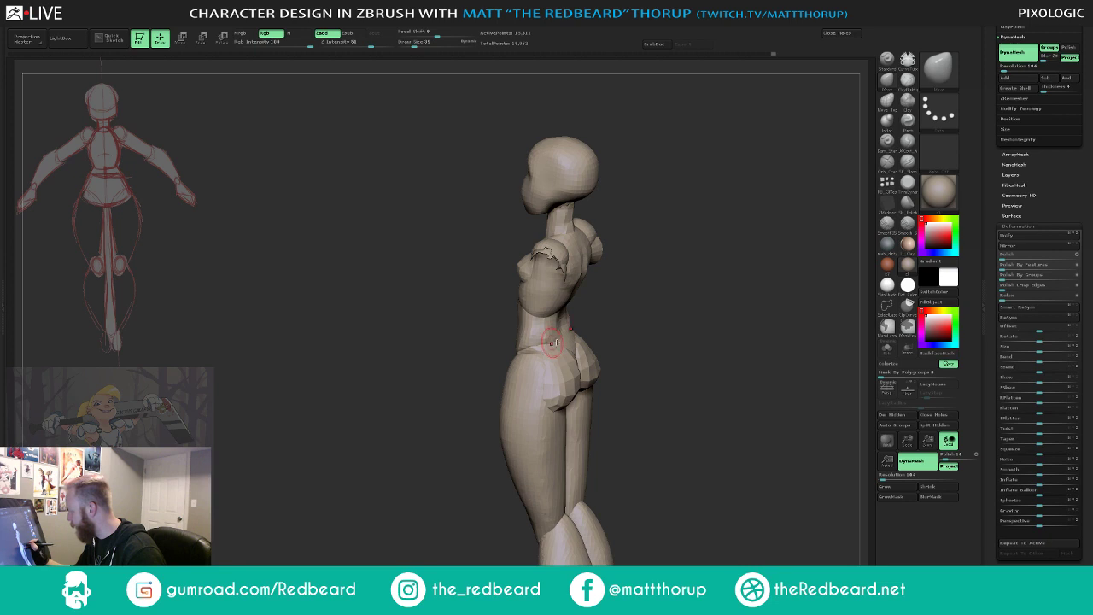
pyautogui.moveTo(642, 332); pyautogui.dragTo(567, 353)
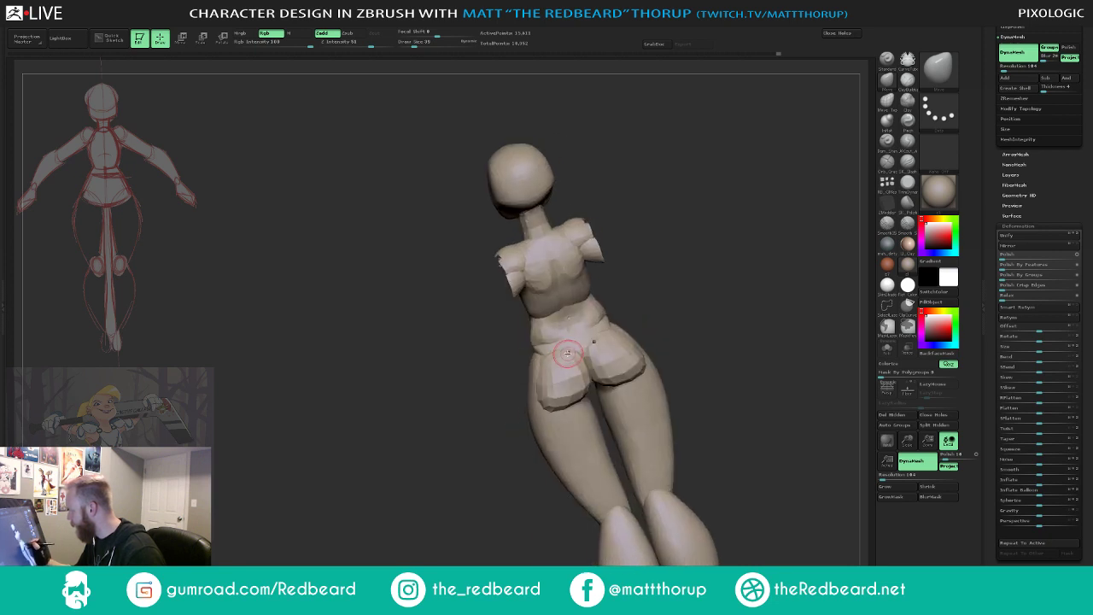
pyautogui.moveTo(694, 355); pyautogui.dragTo(686, 324)
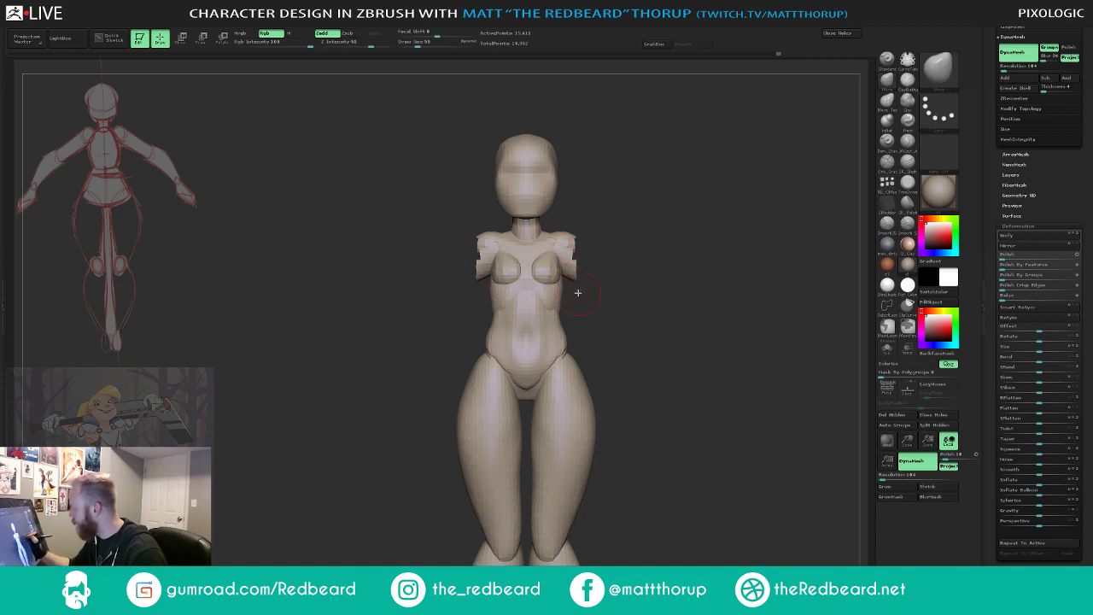
# - Check the hips and thighs from above and front, and smooth the outer hips where they meet the thighs
pyautogui.moveTo(620, 347)
pyautogui.mouseDown()
pyautogui.moveTo(678, 385)
pyautogui.moveTo(668, 424)
pyautogui.moveTo(641, 457)
pyautogui.mouseUp()
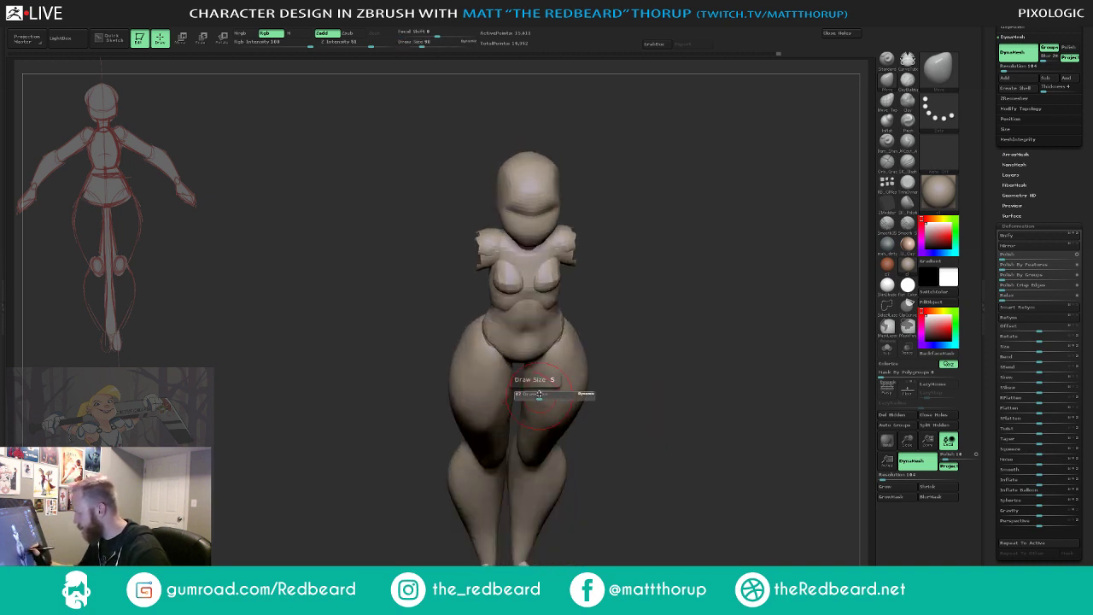
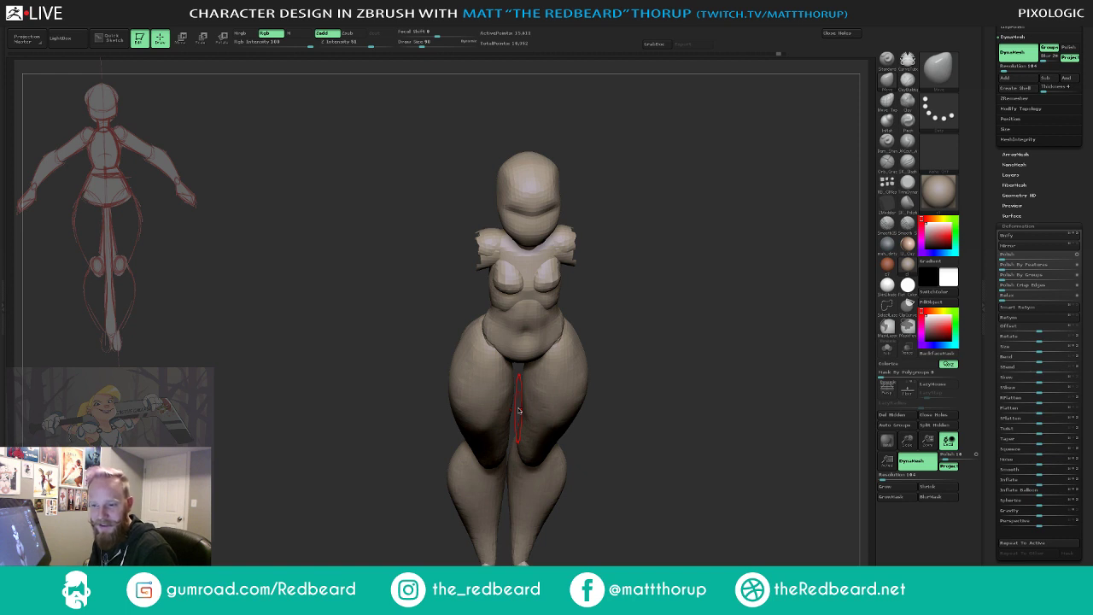
pyautogui.moveTo(668, 420); pyautogui.dragTo(696, 366)
pyautogui.moveTo(665, 410)
pyautogui.mouseDown()
pyautogui.moveTo(607, 367)
pyautogui.moveTo(637, 349)
pyautogui.moveTo(579, 354)
pyautogui.moveTo(732, 347)
pyautogui.moveTo(583, 358)
pyautogui.mouseUp()
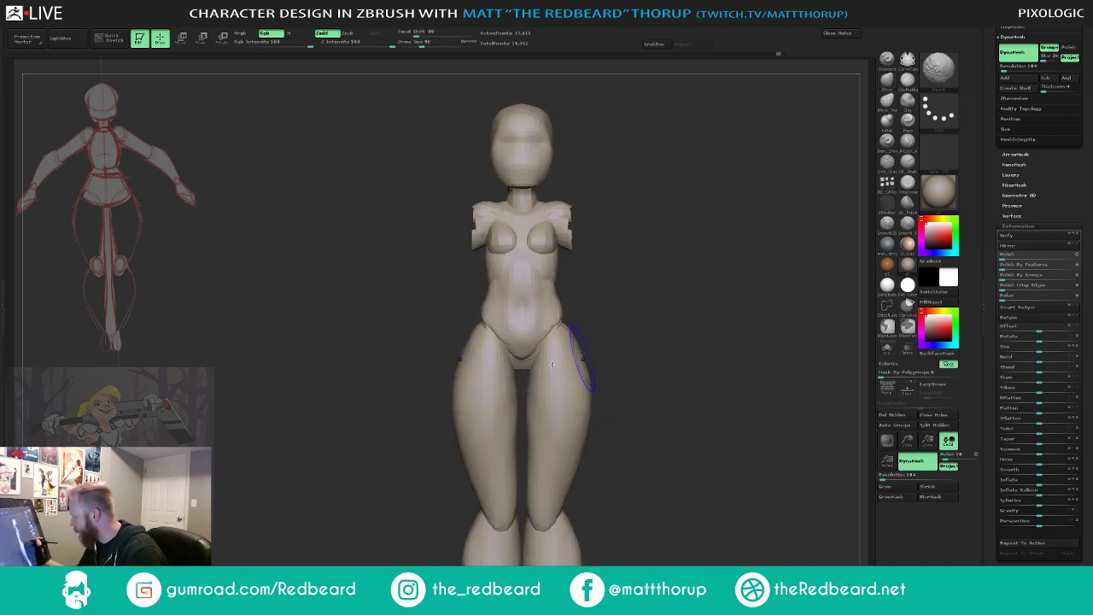
# - Hide the polygroup at the crotch between the thighs and mask the rest of the visible body
pyautogui.keyDown('ctrl'); pyautogui.keyDown('shift'); pyautogui.click(522, 365); pyautogui.keyUp('shift'); pyautogui.keyUp('ctrl')
pyautogui.keyDown('ctrl'); pyautogui.click(641, 348); pyautogui.keyUp('ctrl')
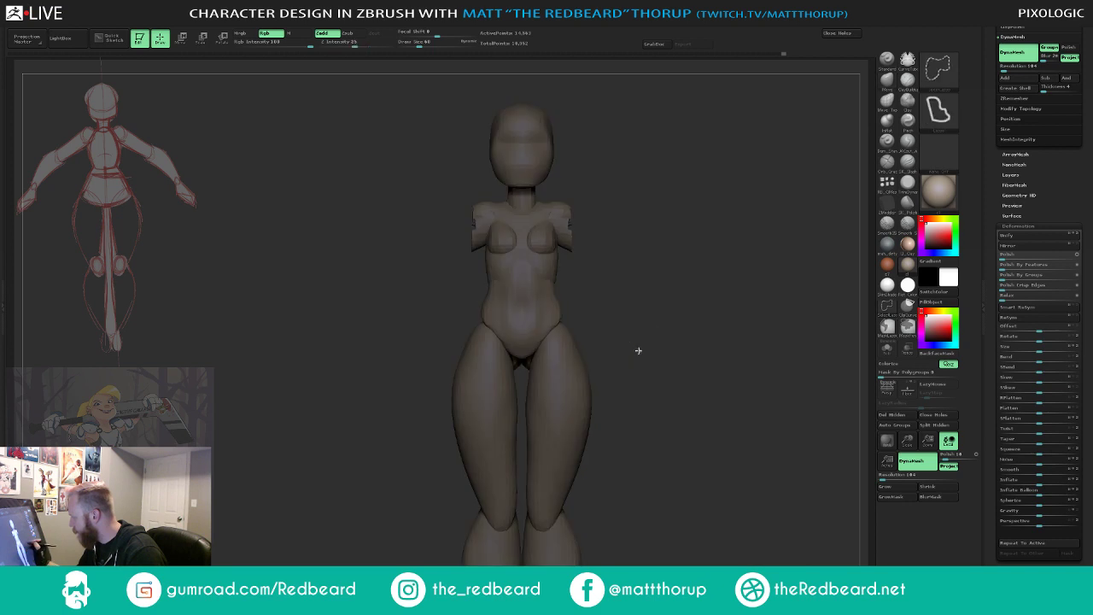
# - Unhide the arms and invert the mask so only the arms and the pelvis piece stay unmasked
pyautogui.keyDown('ctrl'); pyautogui.keyDown('shift'); pyautogui.click(640, 351); pyautogui.keyUp('shift'); pyautogui.keyUp('ctrl')
pyautogui.keyDown('ctrl'); pyautogui.click(639, 351); pyautogui.keyUp('ctrl')
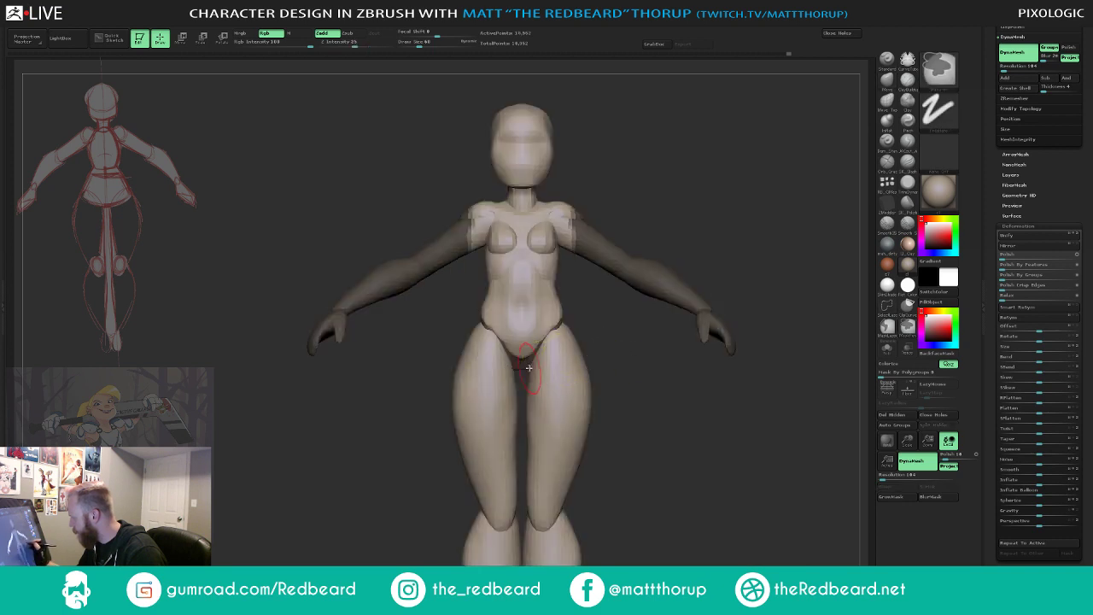
pyautogui.keyDown('ctrl'); pyautogui.click(617, 346); pyautogui.keyUp('ctrl')
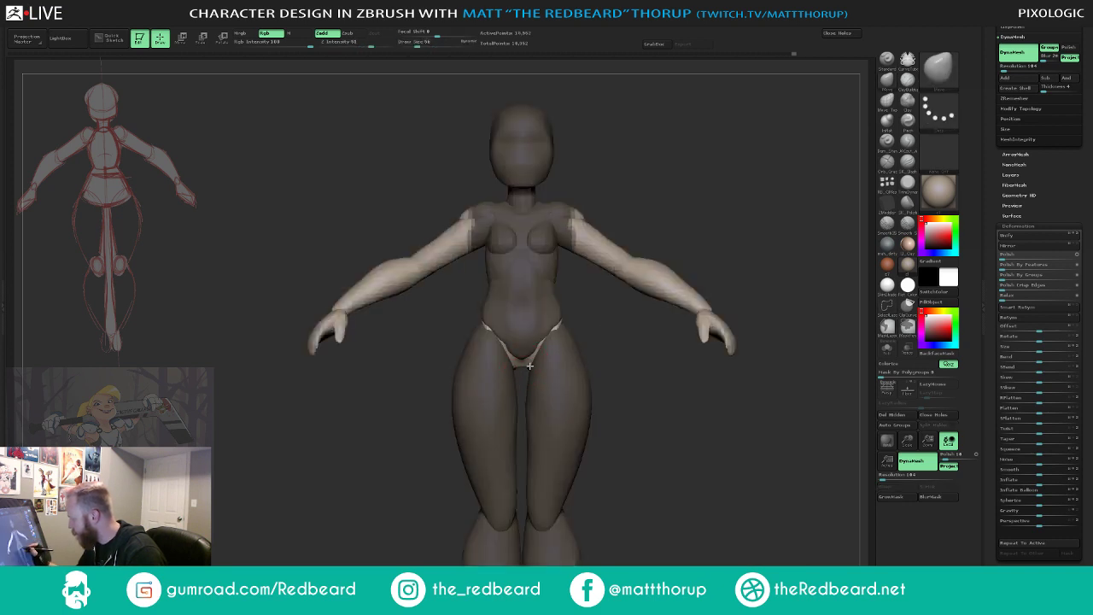
# - Clear the mask from the whole figure and save the project
pyautogui.moveTo(575, 348)
pyautogui.mouseDown(button='right')
pyautogui.moveTo(622, 342)
pyautogui.moveTo(528, 364)
pyautogui.moveTo(654, 385)
pyautogui.mouseUp(button='right')
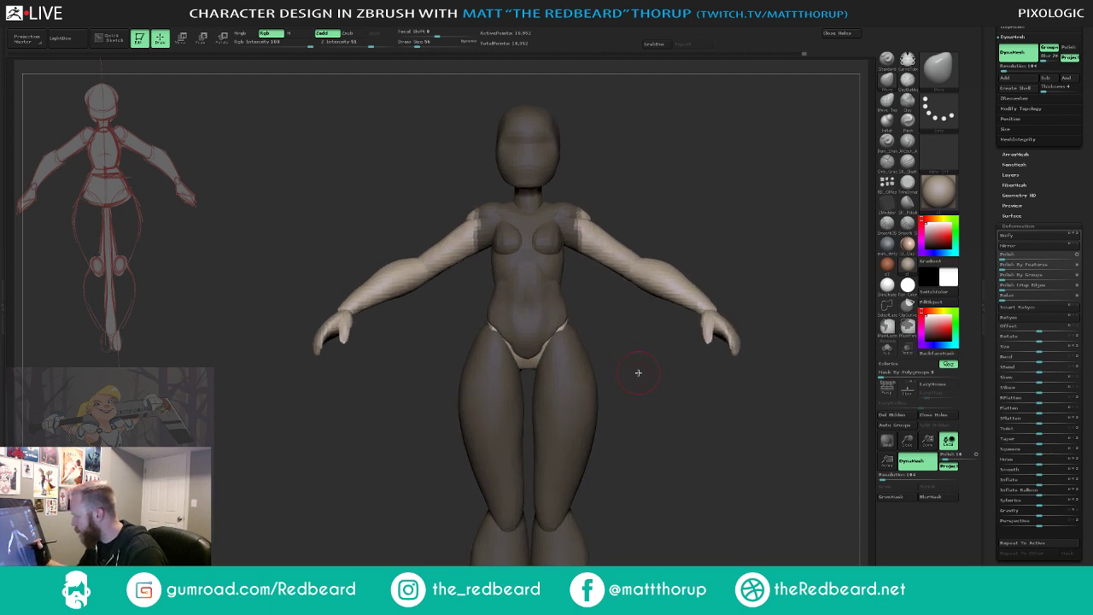
pyautogui.keyDown('ctrl'); pyautogui.moveTo(644, 383); pyautogui.dragTo(662, 411); pyautogui.keyUp('ctrl')
pyautogui.moveTo(684, 425); pyautogui.dragTo(726, 446, button='right')
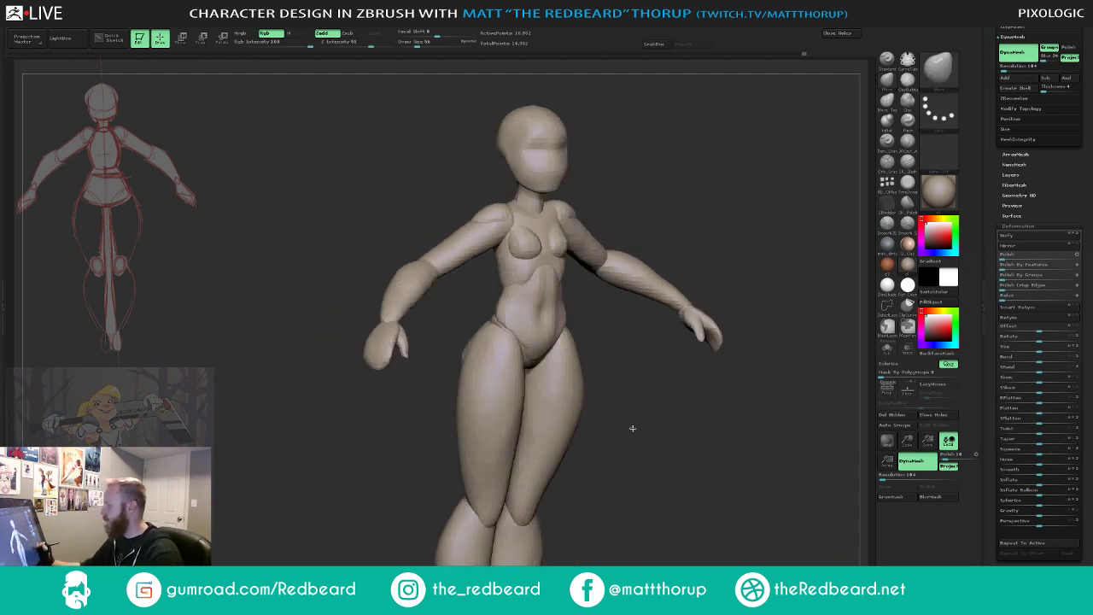
pyautogui.moveTo(633, 428)
pyautogui.keyDown('ctrl'); pyautogui.mouseDown(button='right')
pyautogui.moveTo(649, 444)
pyautogui.moveTo(768, 434)
pyautogui.moveTo(740, 456)
pyautogui.moveTo(630, 420)
pyautogui.mouseUp(button='right'); pyautogui.keyUp('ctrl')
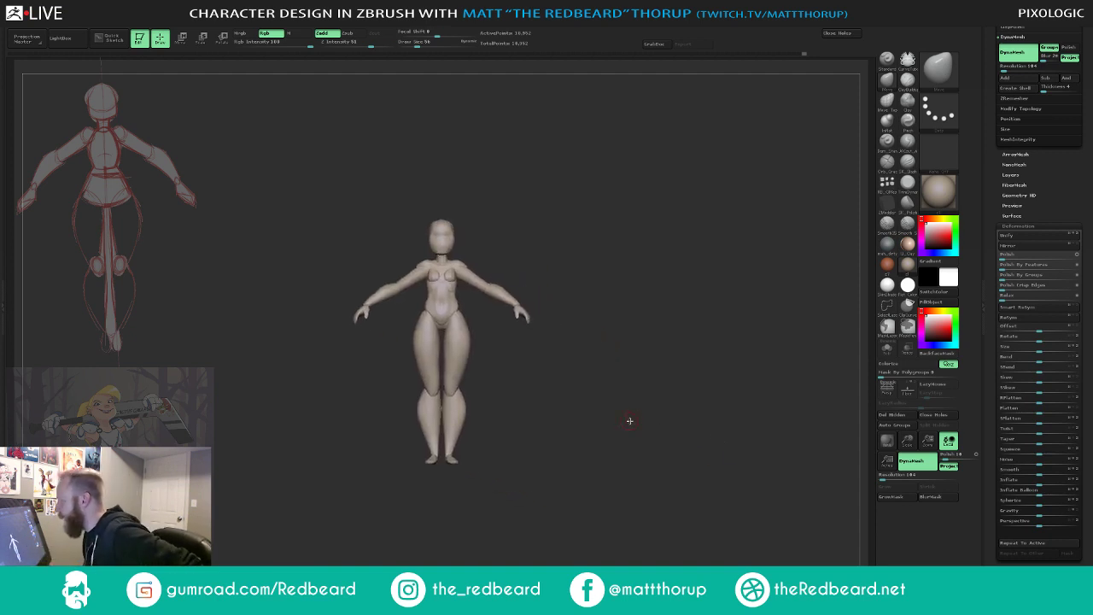
pyautogui.moveTo(617, 447)
pyautogui.mouseDown(button='right')
pyautogui.moveTo(632, 452)
pyautogui.moveTo(620, 462)
pyautogui.moveTo(699, 438)
pyautogui.moveTo(649, 503)
pyautogui.mouseUp(button='right')
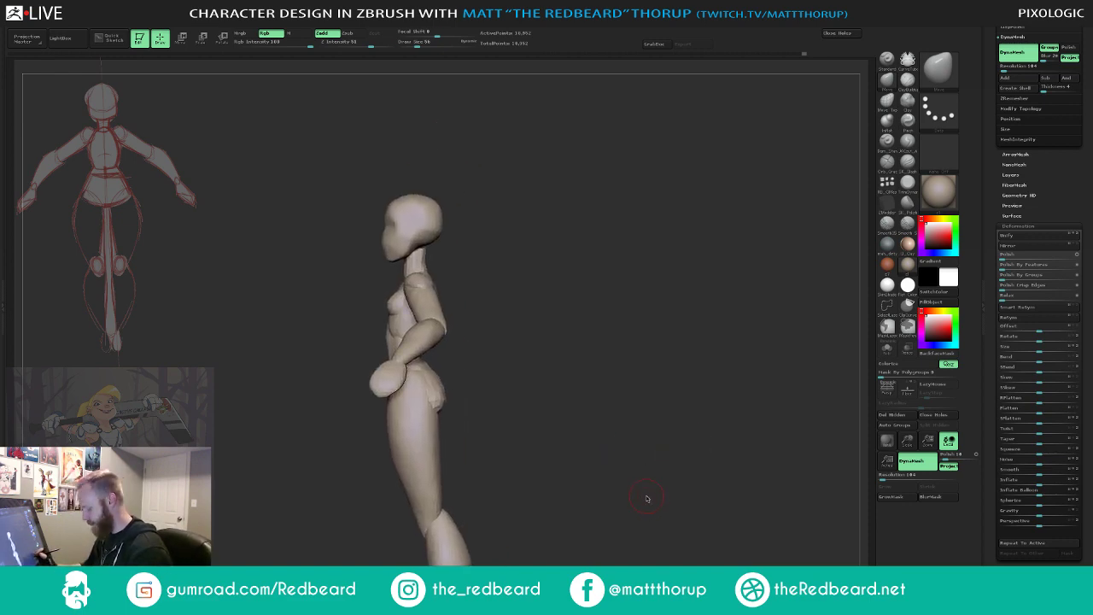
pyautogui.press('b')
pyautogui.hotkey('ctrl', 's')
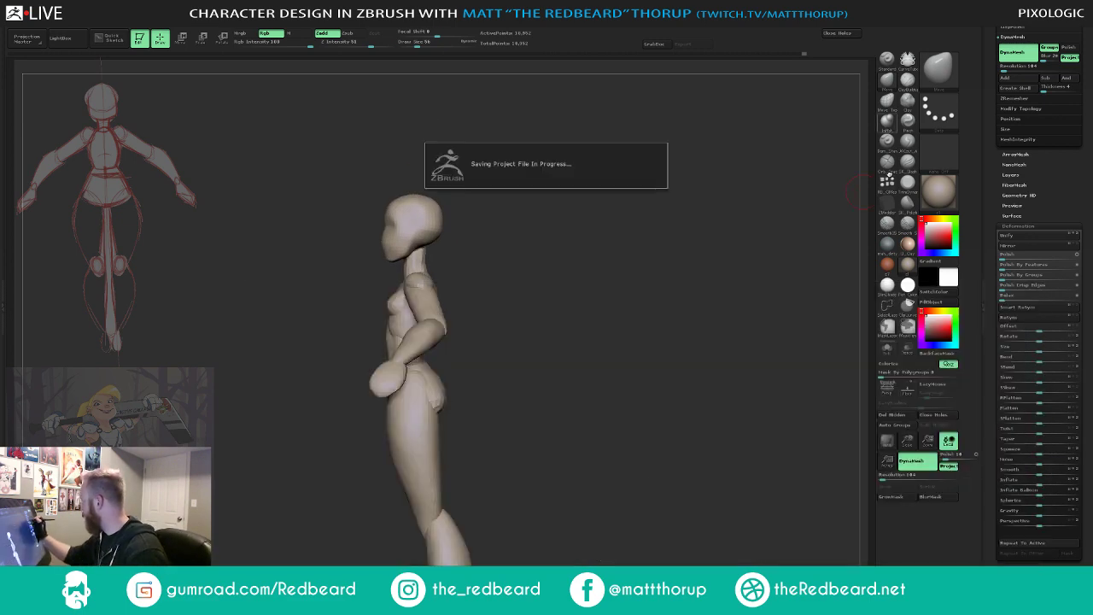
# - Insert a sphere behind the head with the primitives insert brush
pyautogui.click(888, 182)
pyautogui.moveTo(441, 217); pyautogui.dragTo(470, 235)
pyautogui.hotkey('ctrl', 'z')
pyautogui.press('m')
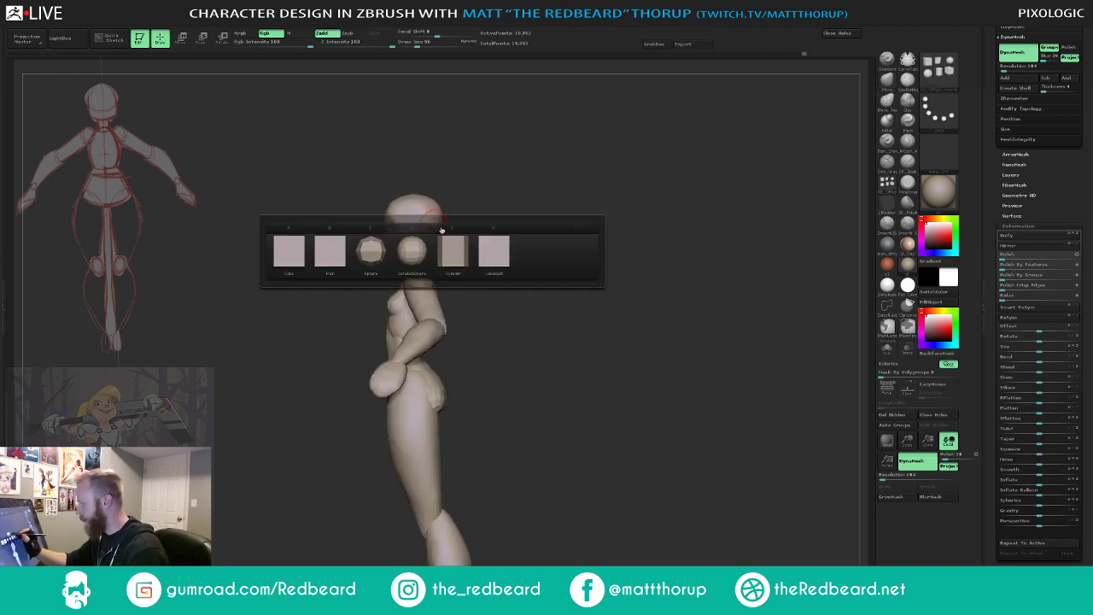
pyautogui.click(407, 256)
pyautogui.moveTo(595, 227)
pyautogui.mouseDown()
pyautogui.moveTo(473, 229)
pyautogui.moveTo(447, 216)
pyautogui.moveTo(460, 239)
pyautogui.mouseUp()
pyautogui.moveTo(632, 240); pyautogui.dragTo(583, 302)
# - Reorient the inserted sphere behind the head with the Rotate transpose line
pyautogui.press('r')
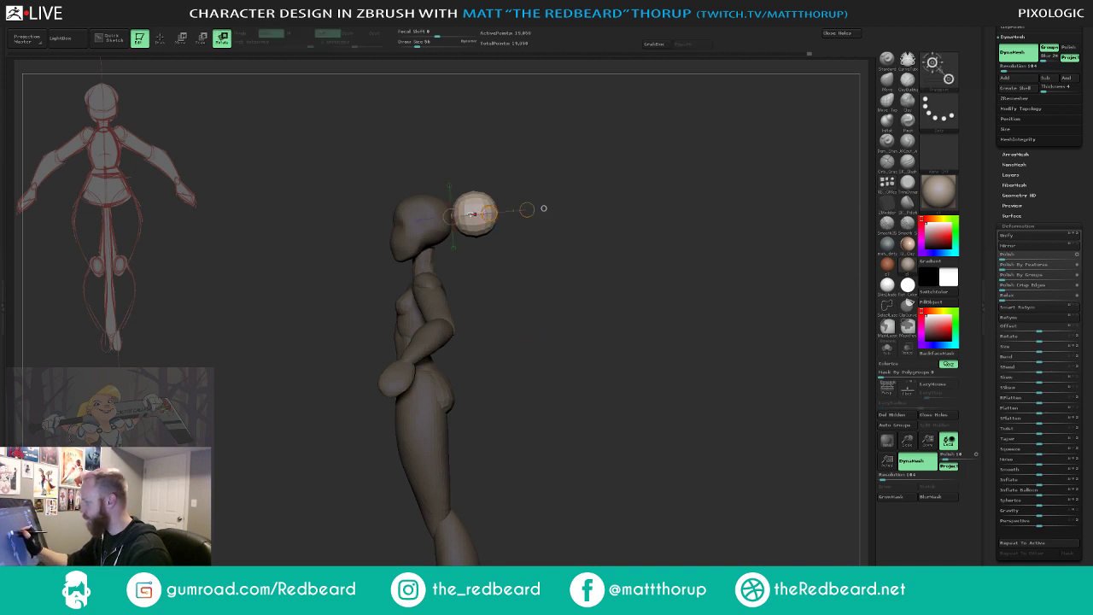
pyautogui.moveTo(601, 196); pyautogui.dragTo(675, 188)
pyautogui.moveTo(464, 215)
pyautogui.mouseDown()
pyautogui.moveTo(616, 189)
pyautogui.moveTo(611, 266)
pyautogui.mouseUp()
pyautogui.press('q')
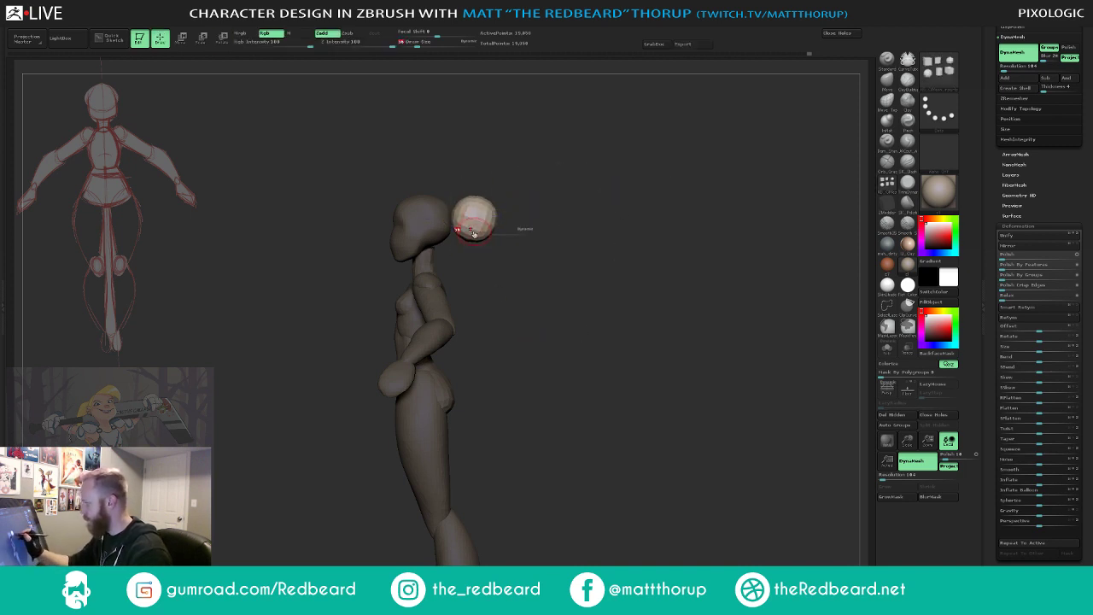
# - Pull the sphere down into a ponytail shape with the Move brush, then clear the mask and remesh with DynaMesh
pyautogui.moveTo(474, 233)
pyautogui.mouseDown()
pyautogui.moveTo(495, 252)
pyautogui.moveTo(489, 292)
pyautogui.moveTo(456, 228)
pyautogui.mouseUp()
pyautogui.hotkey('ctrl', 'z')
pyautogui.click(887, 80)
pyautogui.moveTo(503, 185); pyautogui.dragTo(479, 197)
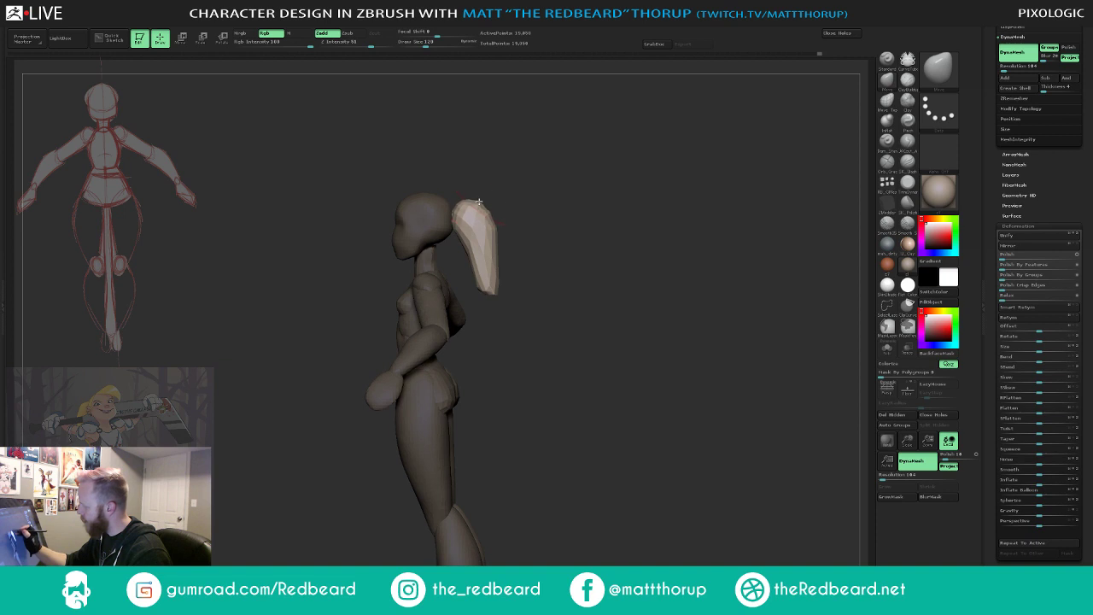
pyautogui.keyDown('ctrl'); pyautogui.moveTo(578, 254); pyautogui.dragTo(592, 276); pyautogui.keyUp('ctrl')
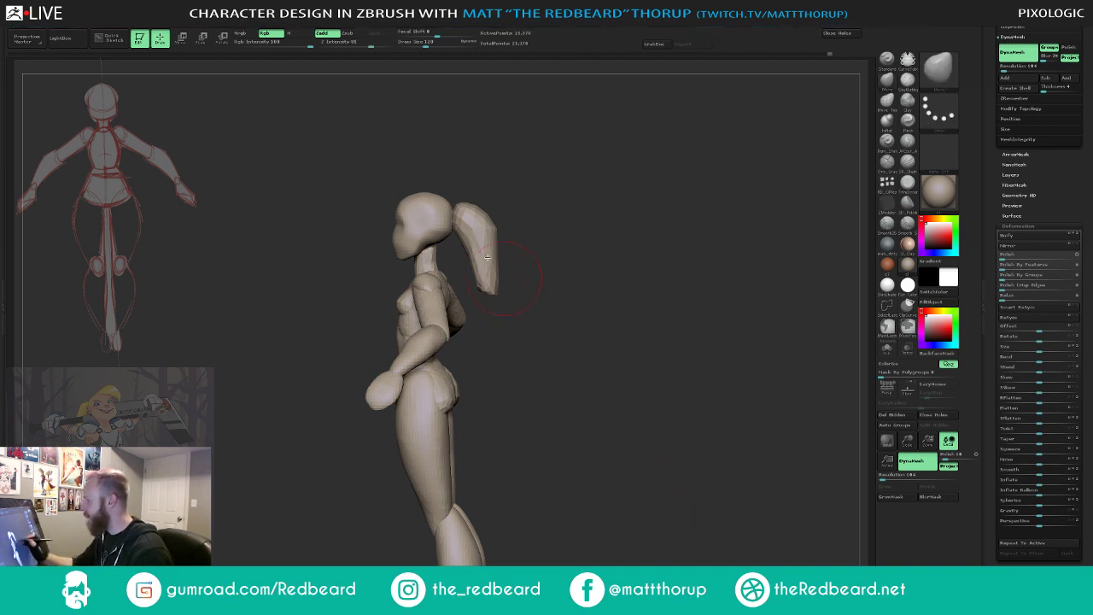
# - Show the polygroup wireframe, isolate the ponytail to smooth its surface, and bring the full figure back
pyautogui.keyDown('shift'); pyautogui.moveTo(503, 230); pyautogui.dragTo(486, 236); pyautogui.keyUp('shift')
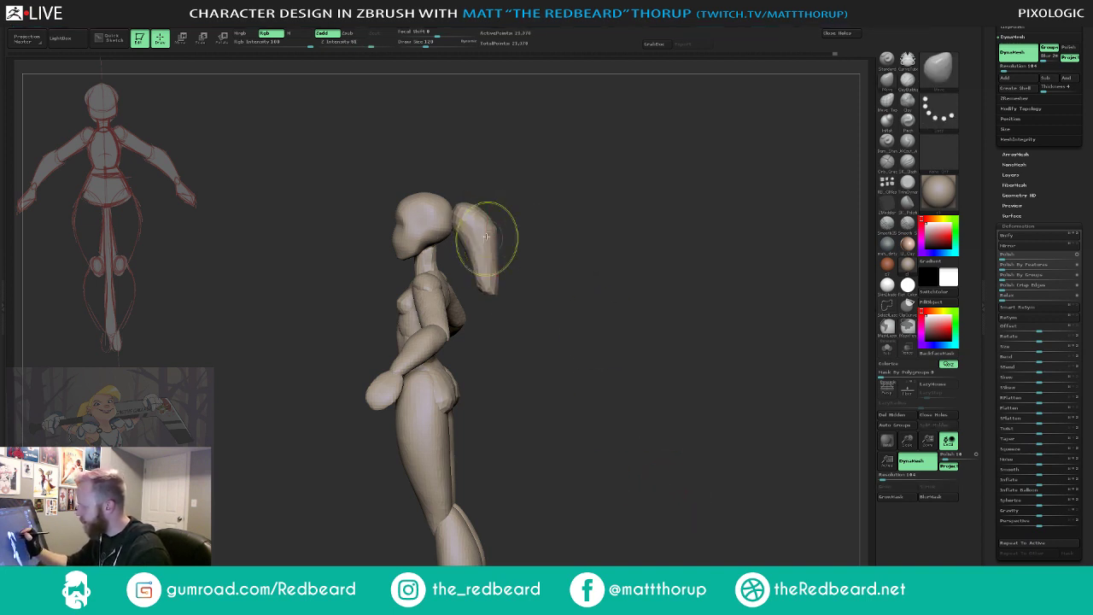
pyautogui.hotkey('ctrl', 'z')
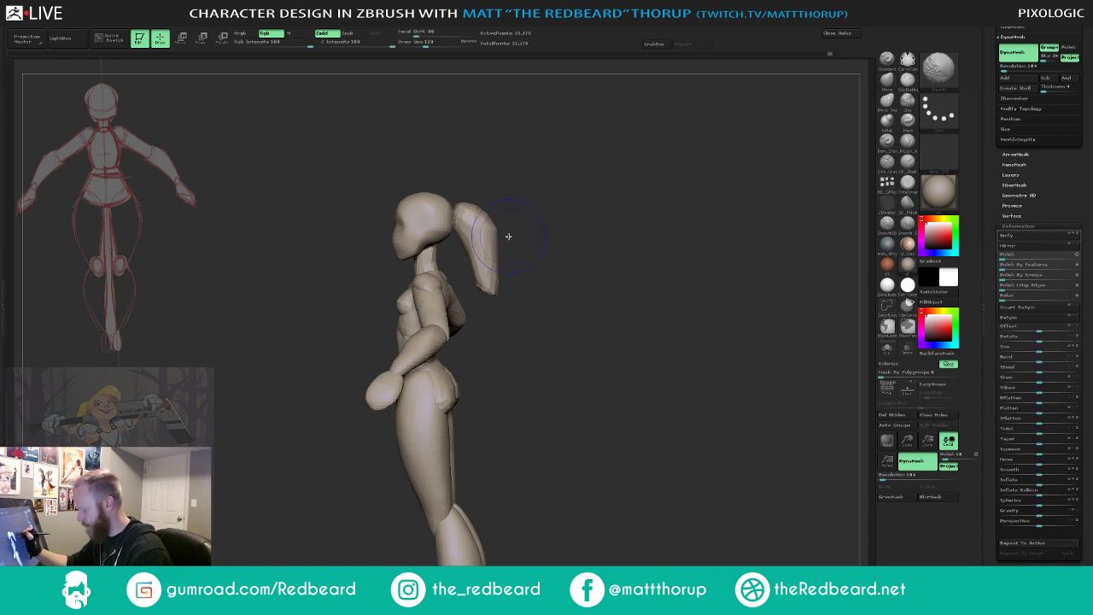
pyautogui.hotkey('shift', 'f')
pyautogui.keyDown('ctrl'); pyautogui.keyDown('shift'); pyautogui.click(487, 231); pyautogui.keyUp('shift'); pyautogui.keyUp('ctrl')
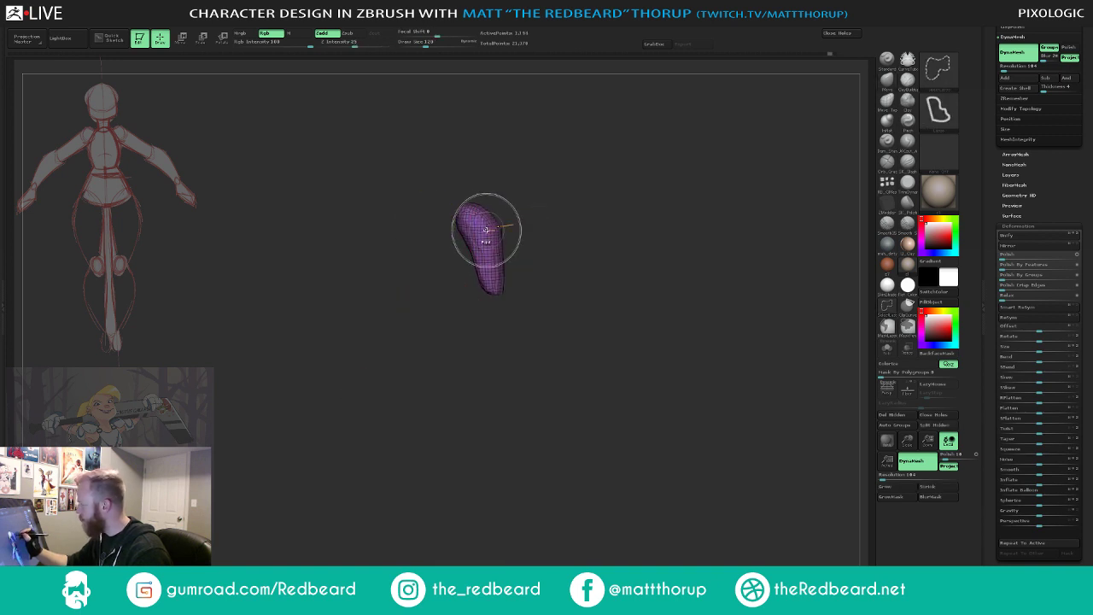
pyautogui.keyDown('ctrl'); pyautogui.keyDown('shift'); pyautogui.click(557, 237); pyautogui.keyUp('shift'); pyautogui.keyUp('ctrl')
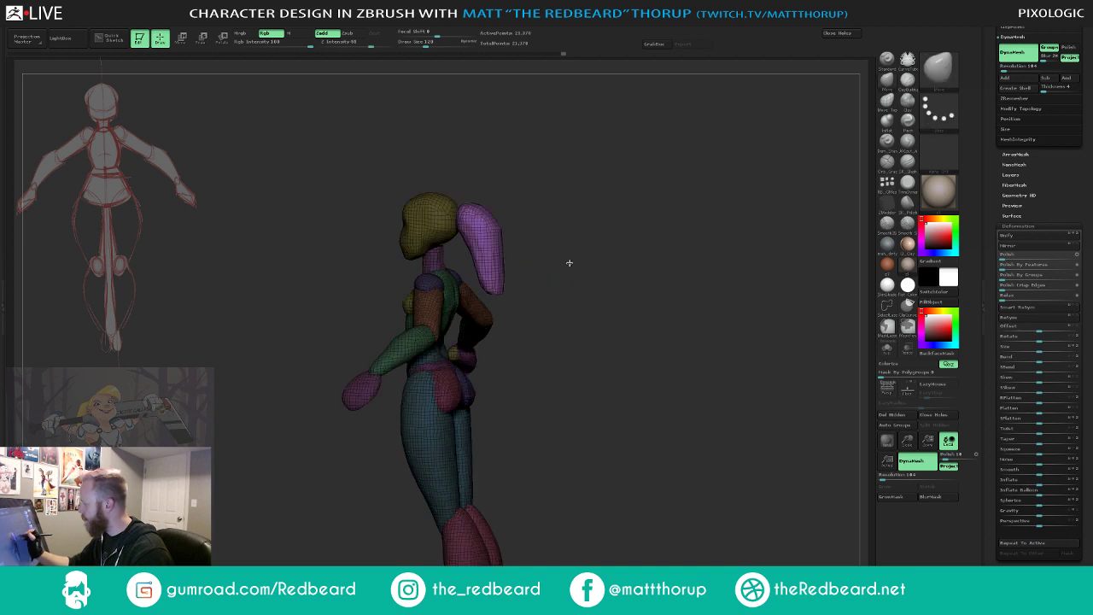
# - Lengthen the ponytail down to the waist and fill out its upper part in side view with the Move brush
pyautogui.moveTo(569, 263)
pyautogui.keyDown('shift'); pyautogui.mouseDown()
pyautogui.moveTo(515, 265)
pyautogui.moveTo(484, 290)
pyautogui.moveTo(479, 344)
pyautogui.mouseUp(); pyautogui.keyUp('shift')
pyautogui.press('s')
pyautogui.moveTo(475, 288); pyautogui.dragTo(477, 336)
pyautogui.press('s')
pyautogui.moveTo(487, 245)
pyautogui.mouseDown()
pyautogui.moveTo(496, 239)
pyautogui.moveTo(458, 209)
pyautogui.moveTo(501, 240)
pyautogui.mouseUp()
pyautogui.press('s')
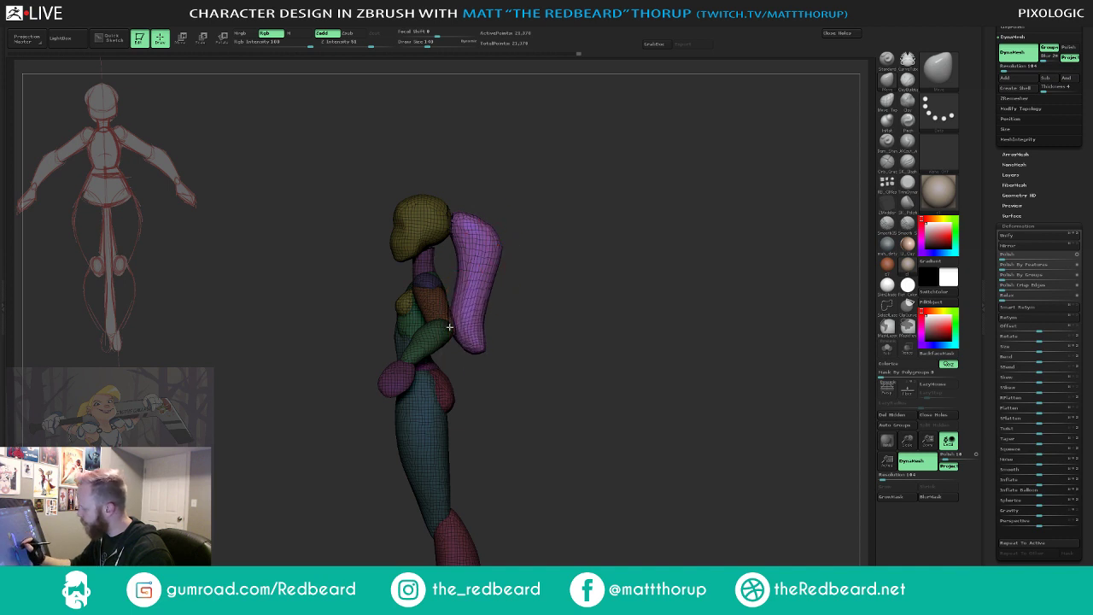
# - Taper the ponytail toward its tip from the back view using a larger Move brush and the Pinch brush
pyautogui.moveTo(538, 367); pyautogui.dragTo(489, 359)
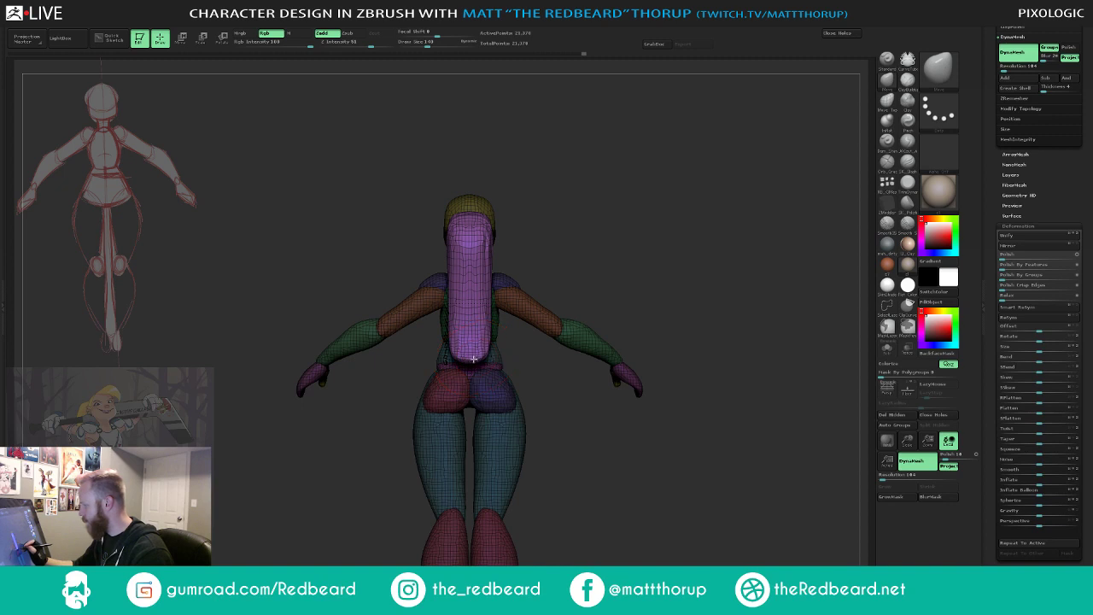
pyautogui.press(']')
pyautogui.moveTo(486, 254)
pyautogui.mouseDown()
pyautogui.moveTo(495, 260)
pyautogui.moveTo(473, 367)
pyautogui.moveTo(476, 321)
pyautogui.mouseUp()
pyautogui.click(907, 120)
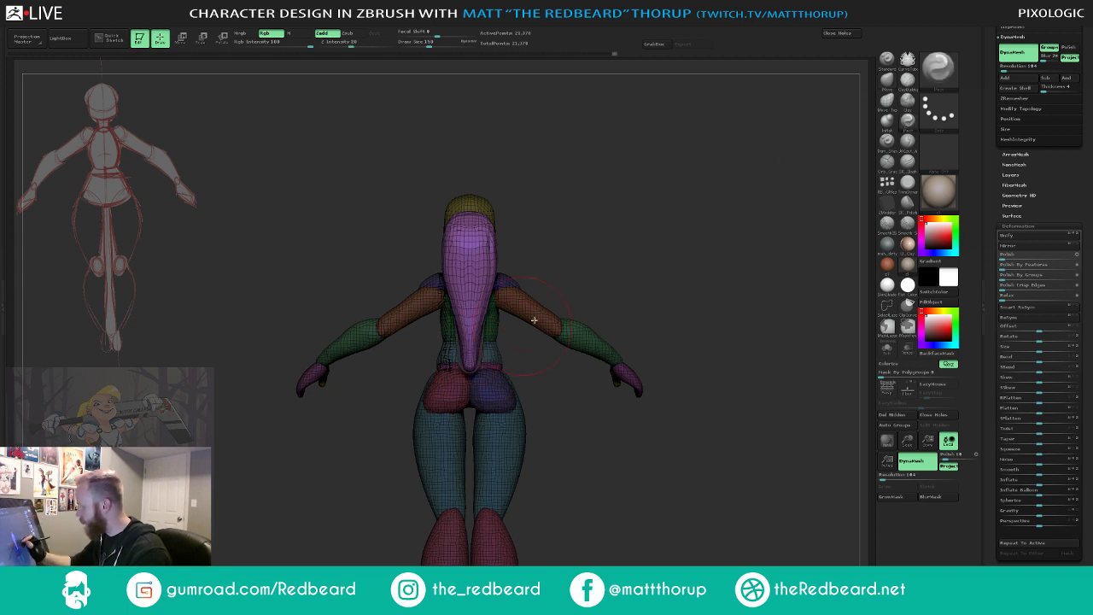
pyautogui.moveTo(589, 301); pyautogui.dragTo(712, 275)
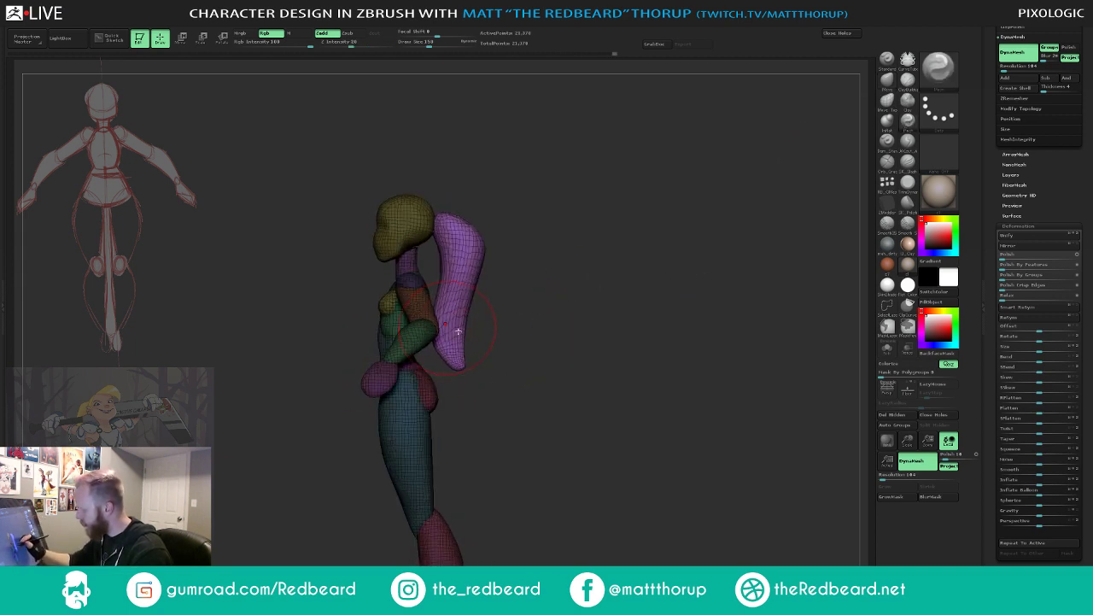
# - Slim the lower part of the ponytail and shape its tip with a smaller Move brush
pyautogui.click(887, 84)
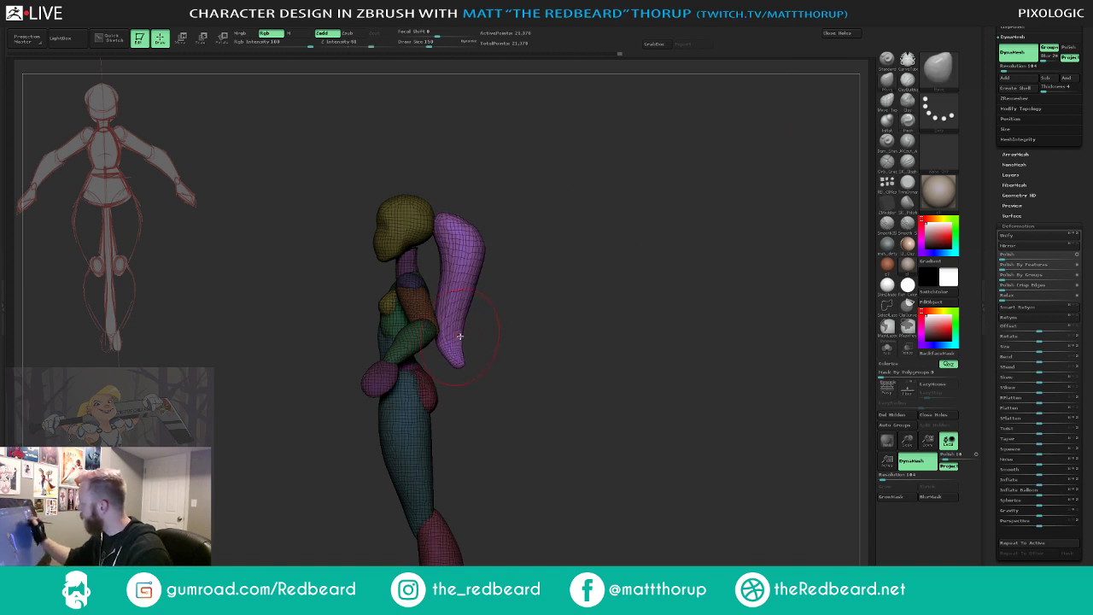
pyautogui.press('s')
pyautogui.moveTo(460, 337); pyautogui.dragTo(453, 336)
pyautogui.moveTo(464, 333); pyautogui.dragTo(453, 331, button='right')
pyautogui.press('s')
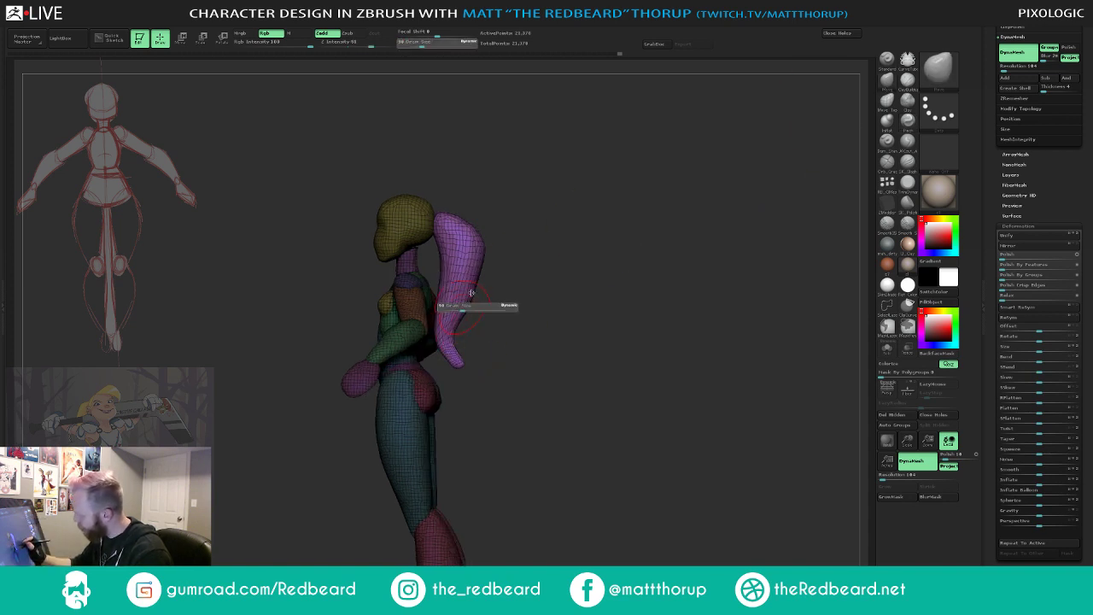
pyautogui.moveTo(470, 293); pyautogui.dragTo(475, 287)
pyautogui.moveTo(448, 359)
pyautogui.mouseDown()
pyautogui.moveTo(500, 367)
pyautogui.moveTo(446, 364)
pyautogui.moveTo(487, 359)
pyautogui.moveTo(475, 376)
pyautogui.moveTo(484, 371)
pyautogui.mouseUp()
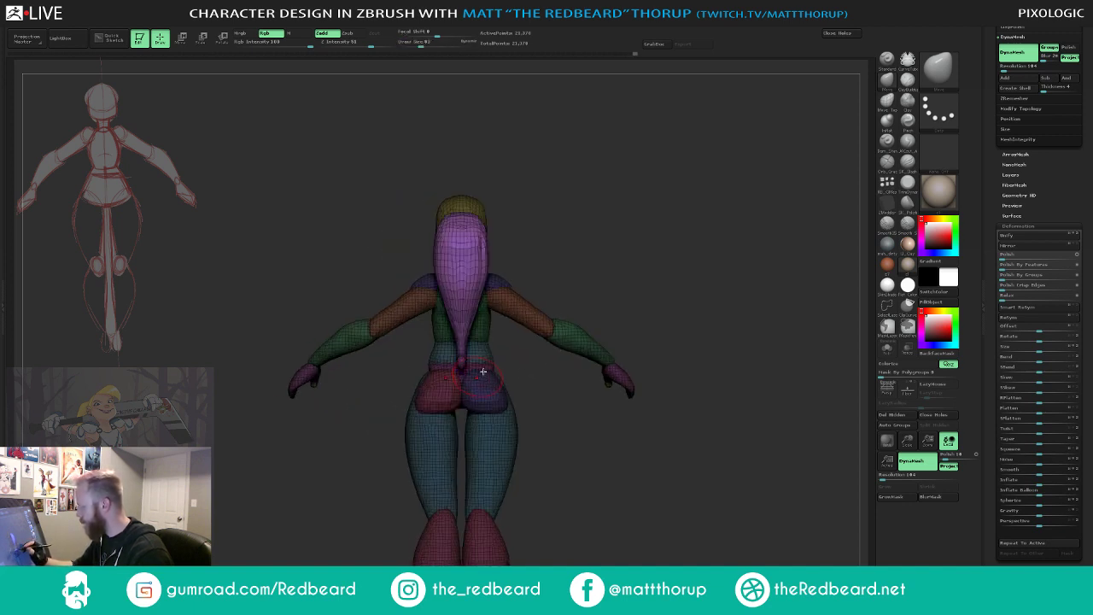
# - Curl the ponytail's tip away from the back and push its upper outline outward in side view
pyautogui.moveTo(545, 396)
pyautogui.mouseDown()
pyautogui.moveTo(425, 405)
pyautogui.moveTo(453, 402)
pyautogui.moveTo(479, 322)
pyautogui.moveTo(581, 283)
pyautogui.moveTo(478, 350)
pyautogui.mouseUp()
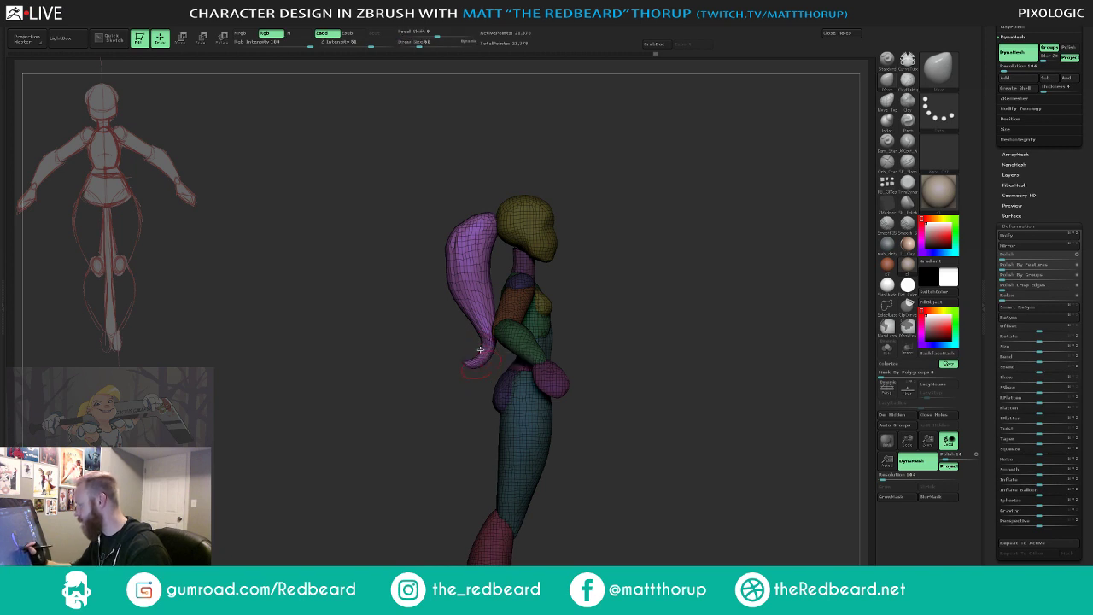
pyautogui.moveTo(447, 244); pyautogui.dragTo(454, 229)
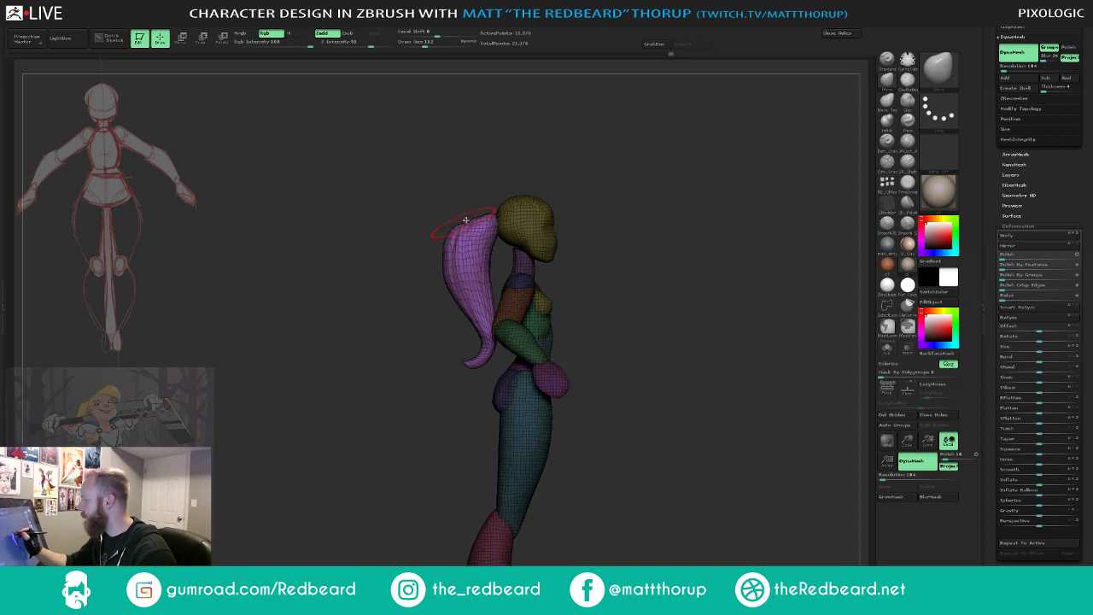
pyautogui.moveTo(625, 210); pyautogui.dragTo(717, 256)
pyautogui.moveTo(625, 465); pyautogui.dragTo(633, 460)
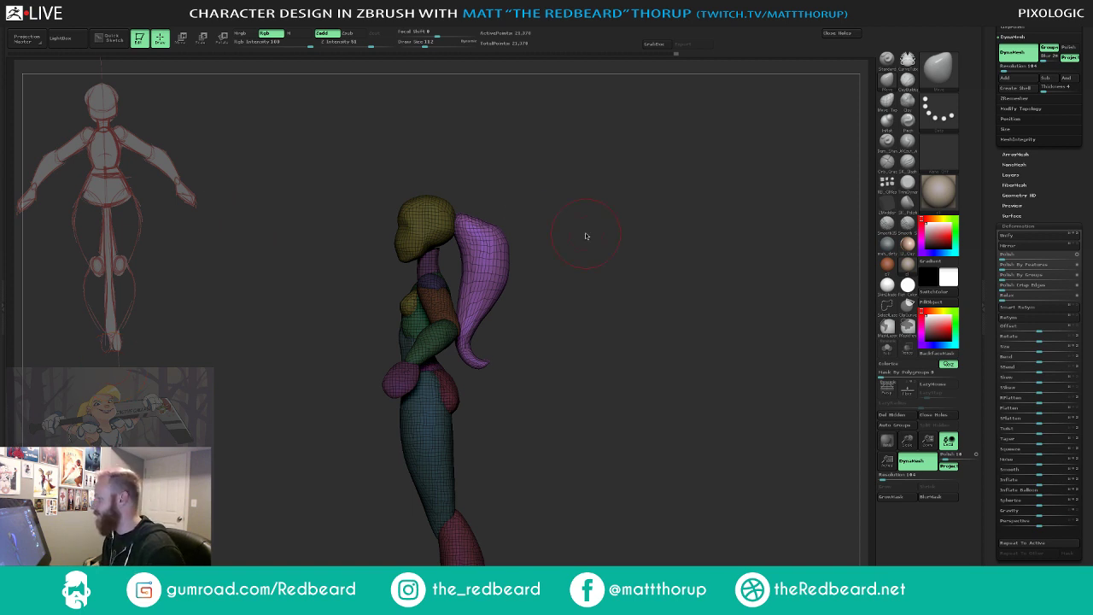
# - Mask every part of the figure except the neck
pyautogui.moveTo(586, 237); pyautogui.dragTo(461, 283)
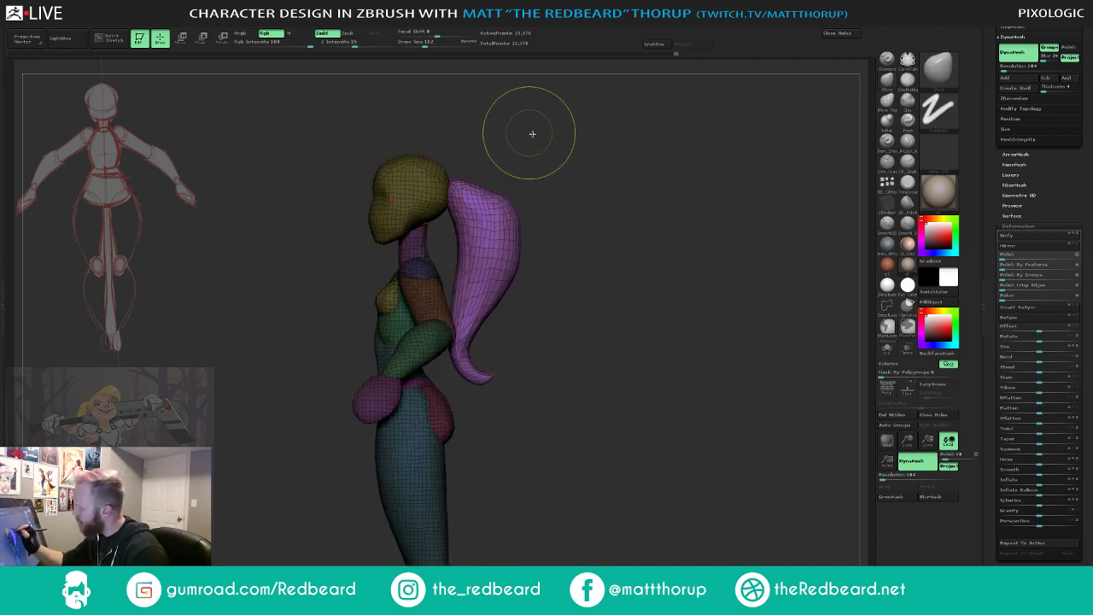
pyautogui.hotkey('ctrl', 'shift')
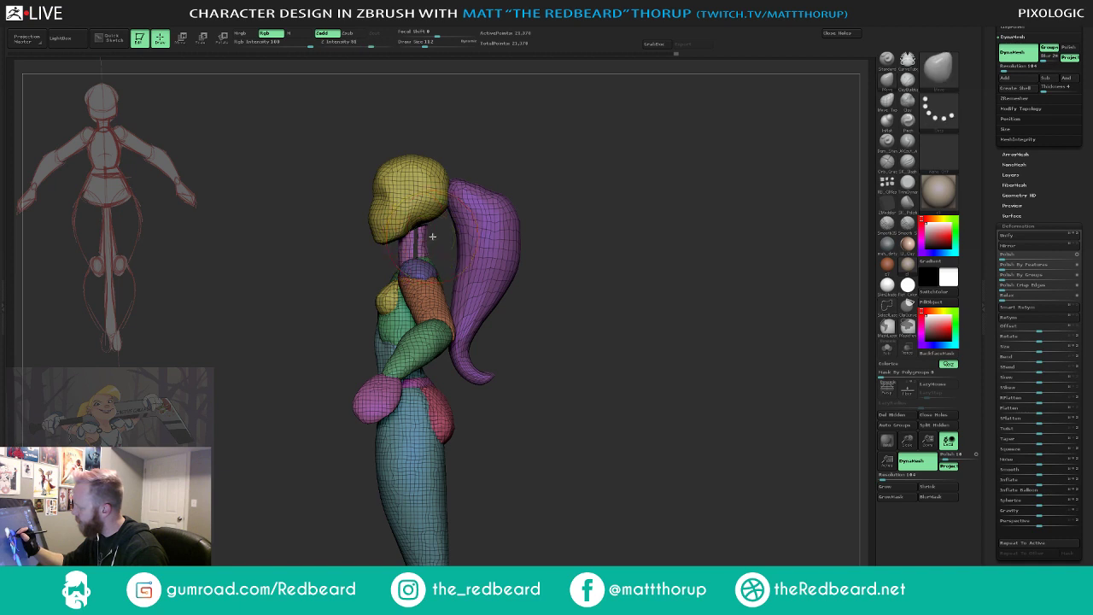
pyautogui.press('ctrl')
pyautogui.hotkey('ctrl', 'shift')
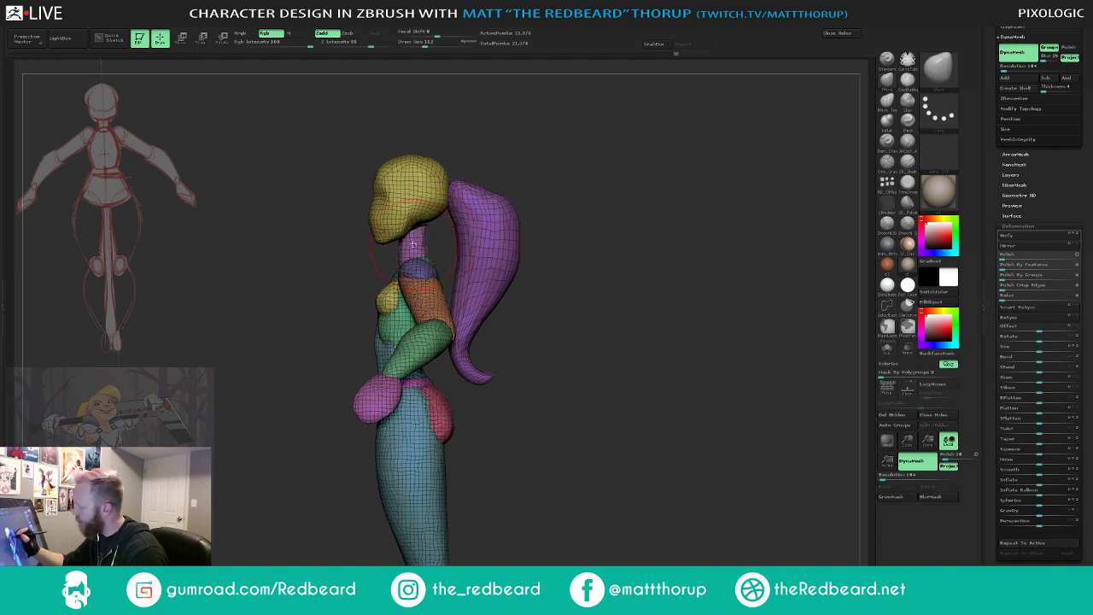
pyautogui.hotkey('ctrl', 'shift')
pyautogui.keyDown('ctrl'); pyautogui.keyDown('shift'); pyautogui.click(413, 241); pyautogui.keyUp('shift'); pyautogui.keyUp('ctrl')
pyautogui.keyDown('ctrl'); pyautogui.keyDown('shift'); pyautogui.click(435, 236); pyautogui.keyUp('shift'); pyautogui.keyUp('ctrl')
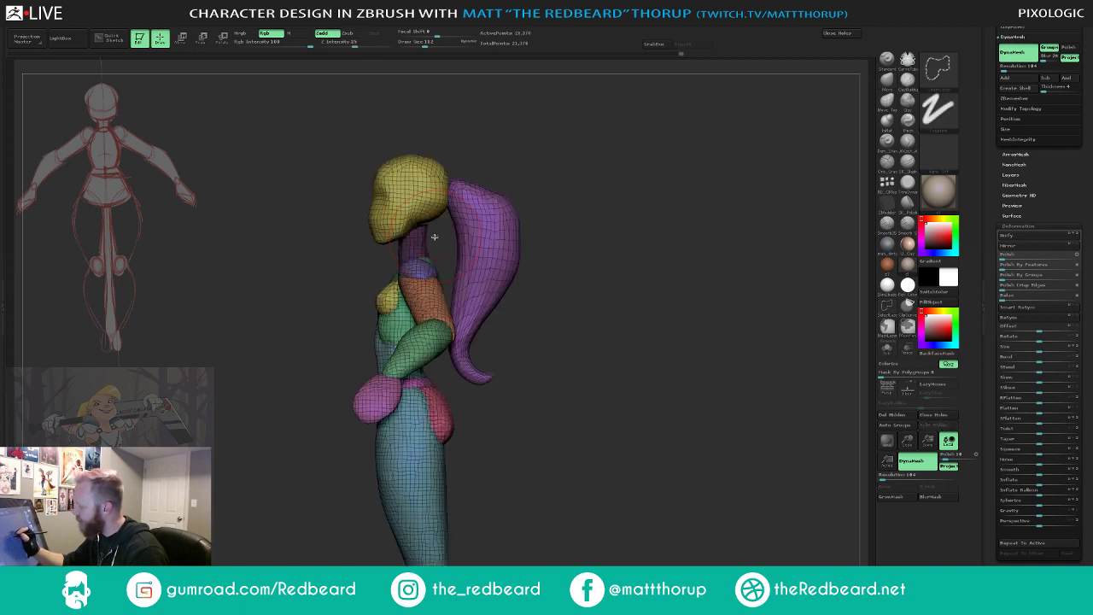
pyautogui.keyDown('ctrl'); pyautogui.click(435, 238); pyautogui.keyUp('ctrl')
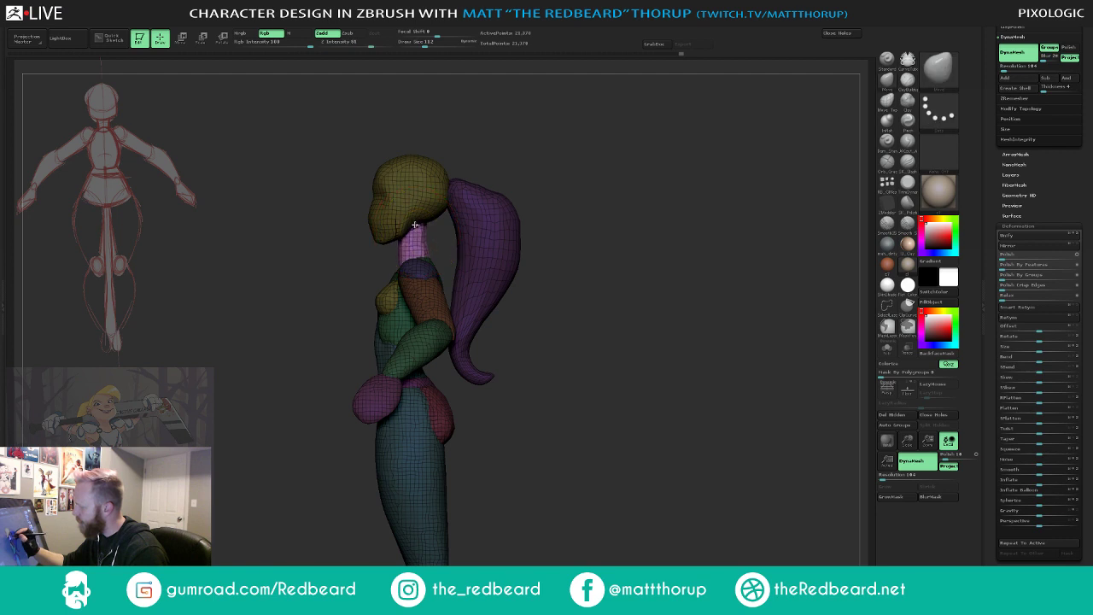
# - Reshape the back of the neck with a smaller Move brush, then clear the mask and hide the wireframe
pyautogui.press('s')
pyautogui.moveTo(425, 239); pyautogui.dragTo(420, 240)
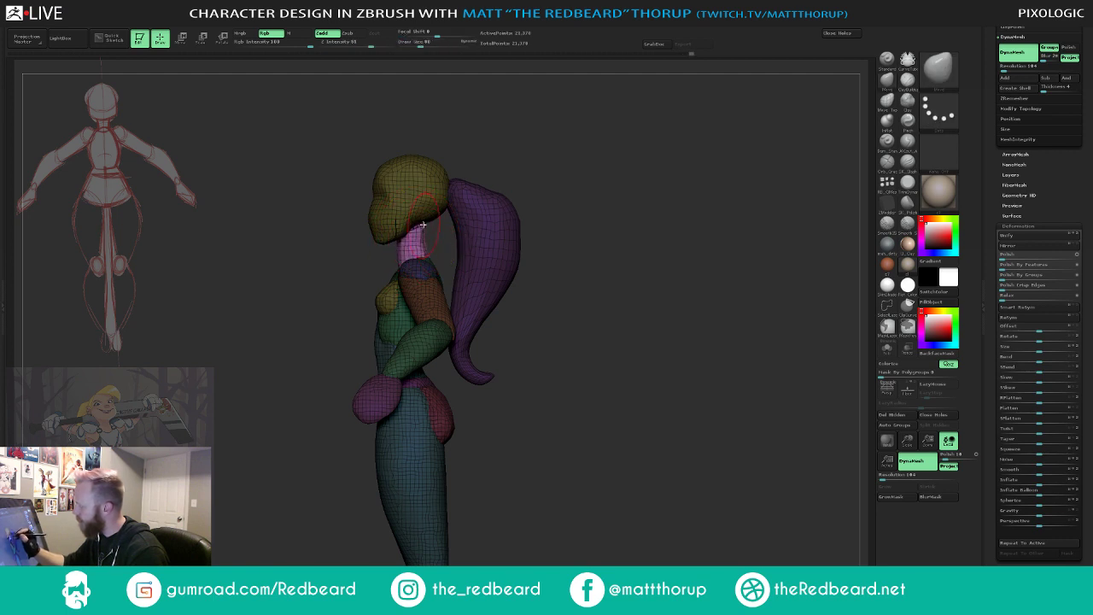
pyautogui.moveTo(444, 252)
pyautogui.mouseDown()
pyautogui.moveTo(467, 249)
pyautogui.moveTo(760, 457)
pyautogui.moveTo(631, 447)
pyautogui.moveTo(652, 483)
pyautogui.moveTo(678, 436)
pyautogui.moveTo(641, 436)
pyautogui.moveTo(676, 451)
pyautogui.moveTo(660, 457)
pyautogui.mouseUp()
pyautogui.hotkey('shift', 'f')
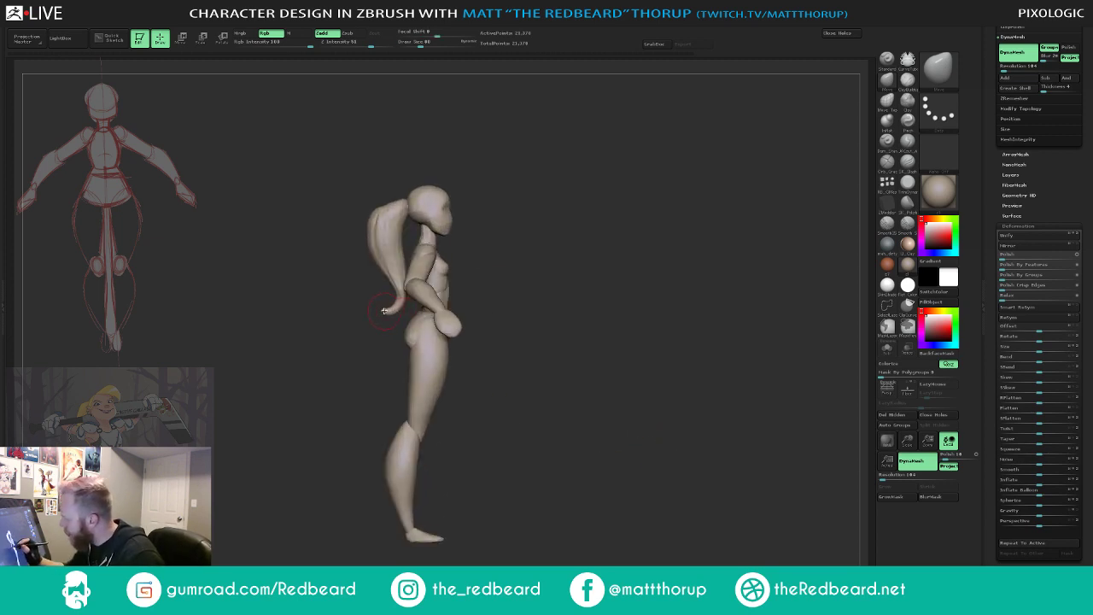
# - Flick the ponytail's tip outward and upward with the Move brush and turn on Solo mode
pyautogui.moveTo(384, 310); pyautogui.dragTo(369, 298)
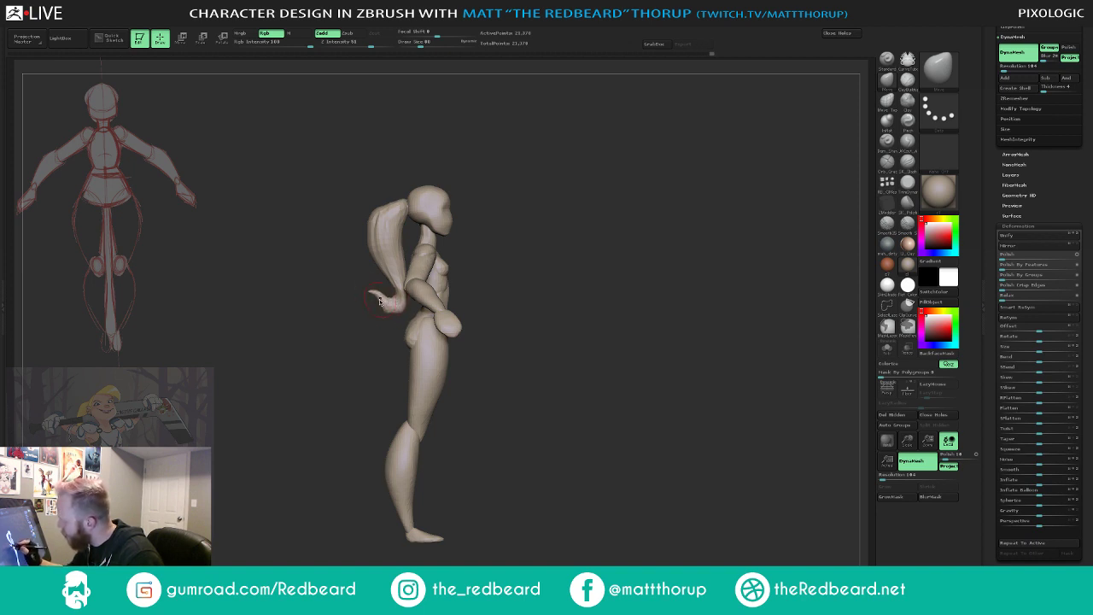
pyautogui.moveTo(555, 311)
pyautogui.mouseDown()
pyautogui.moveTo(592, 317)
pyautogui.moveTo(542, 320)
pyautogui.mouseUp()
pyautogui.click(886, 350)
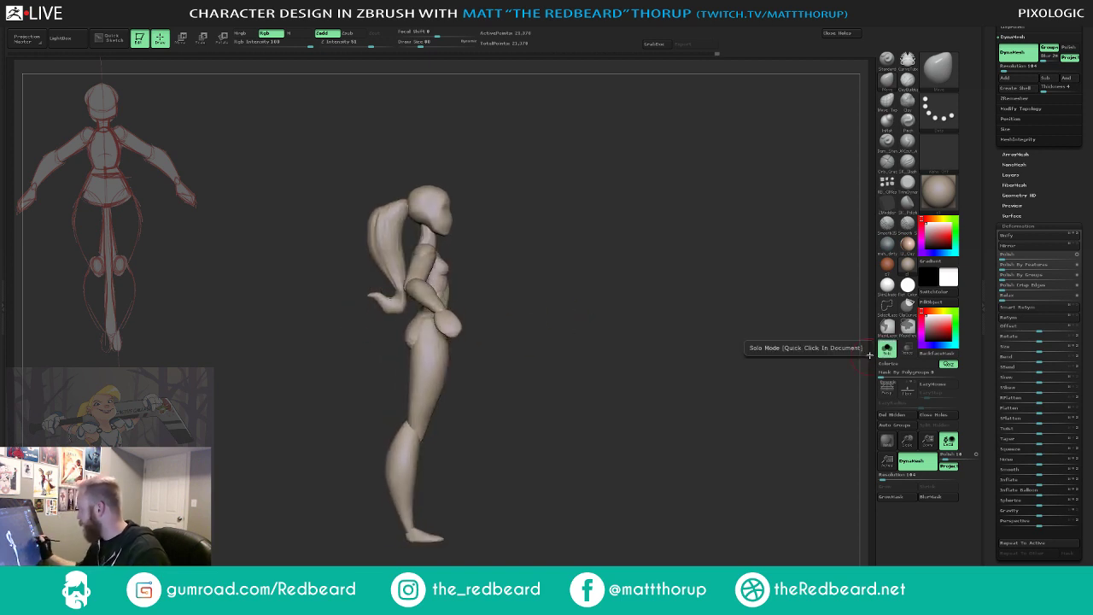
# - Turn off Solo mode, isolate the ponytail to inspect it from the front, and show the whole figure again
pyautogui.click(886, 349)
pyautogui.keyDown('ctrl'); pyautogui.keyDown('shift'); pyautogui.click(398, 308); pyautogui.keyUp('shift'); pyautogui.keyUp('ctrl')
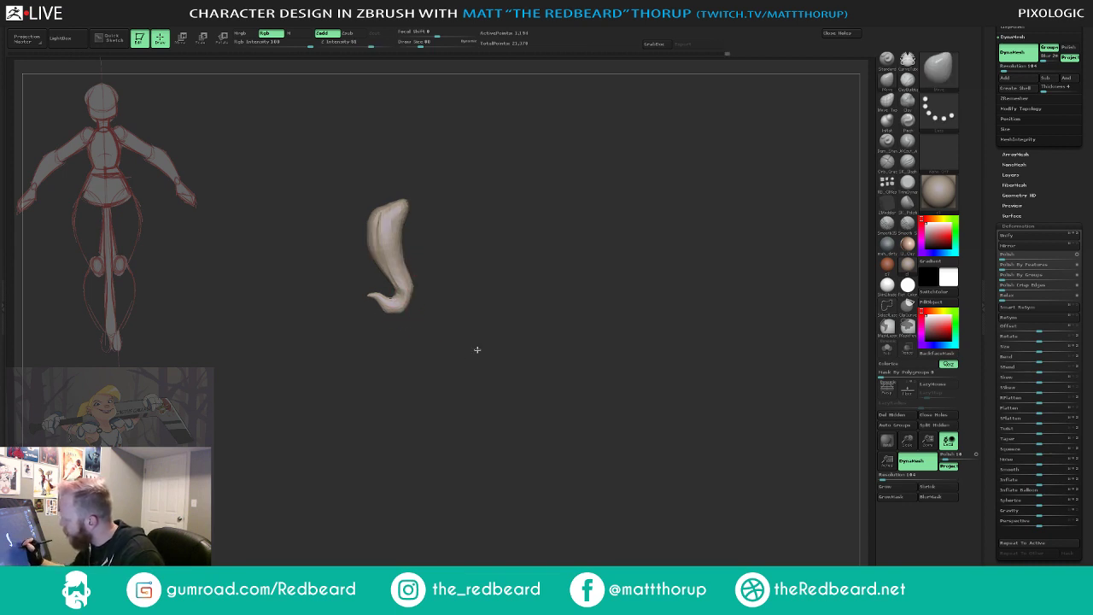
pyautogui.moveTo(475, 350); pyautogui.dragTo(553, 364)
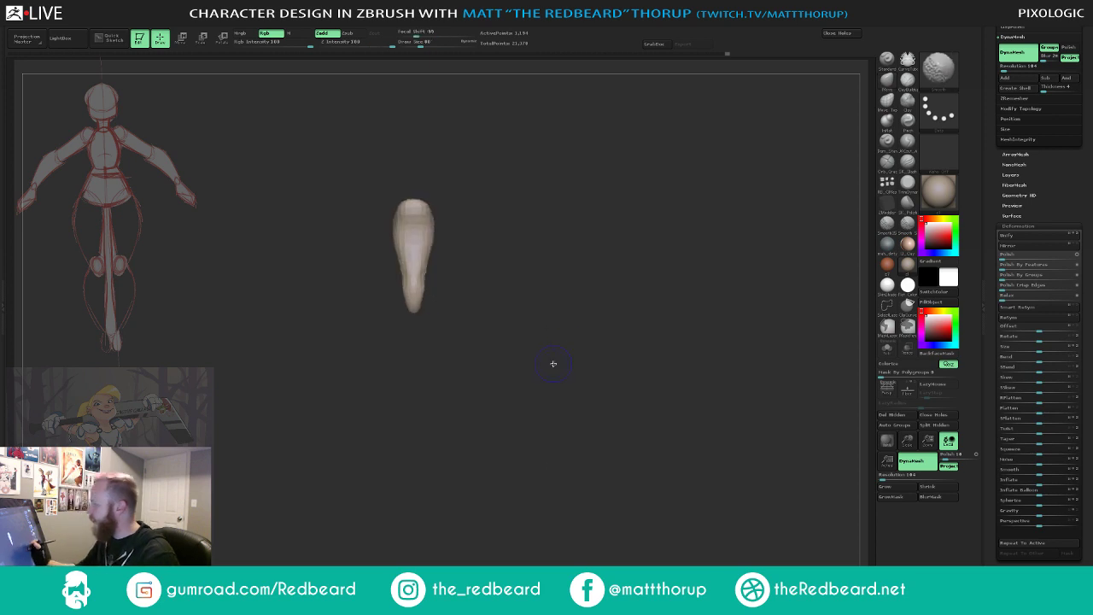
pyautogui.keyDown('ctrl'); pyautogui.keyDown('shift'); pyautogui.click(660, 488); pyautogui.keyUp('shift'); pyautogui.keyUp('ctrl')
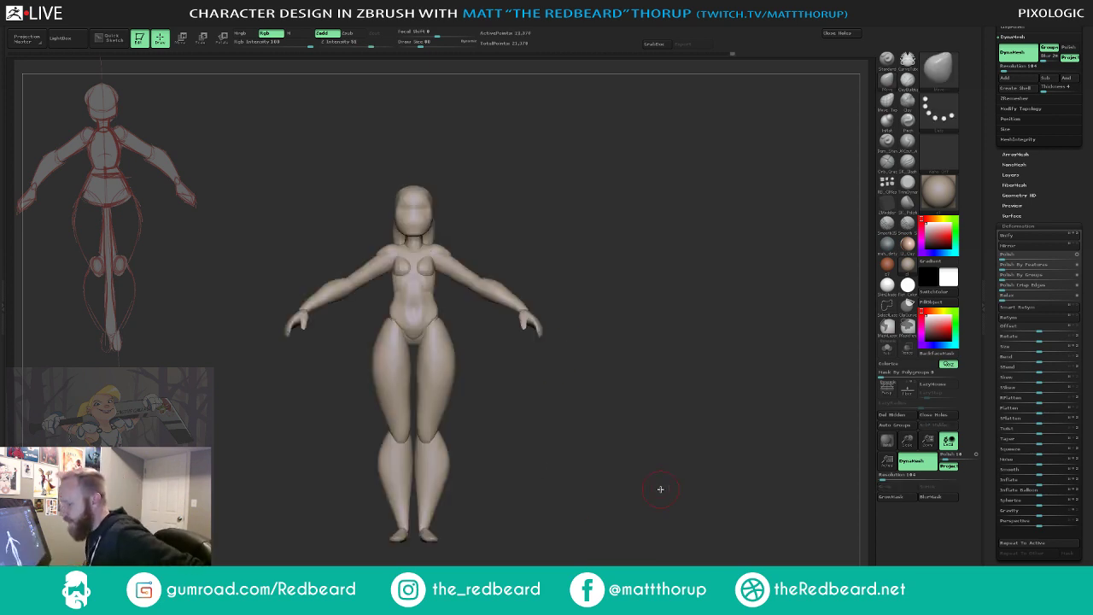
# - Smooth the top of the head and check the figure from several sides
pyautogui.moveTo(686, 465); pyautogui.dragTo(743, 446)
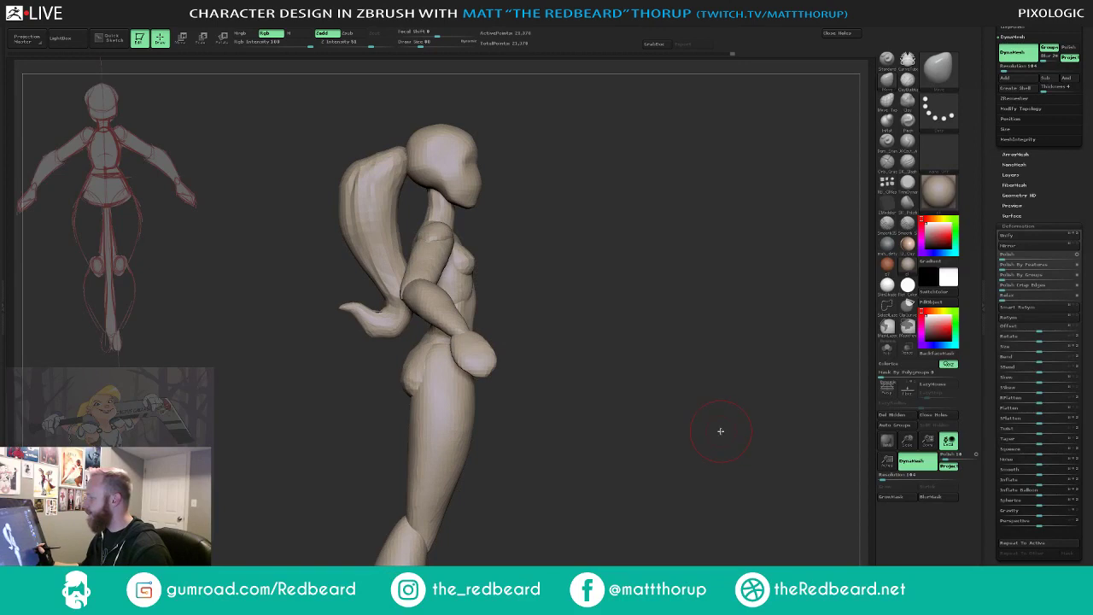
pyautogui.moveTo(444, 128)
pyautogui.keyDown('shift'); pyautogui.mouseDown()
pyautogui.moveTo(432, 135)
pyautogui.moveTo(452, 150)
pyautogui.moveTo(461, 141)
pyautogui.mouseUp(); pyautogui.keyUp('shift')
pyautogui.moveTo(507, 106); pyautogui.dragTo(480, 102)
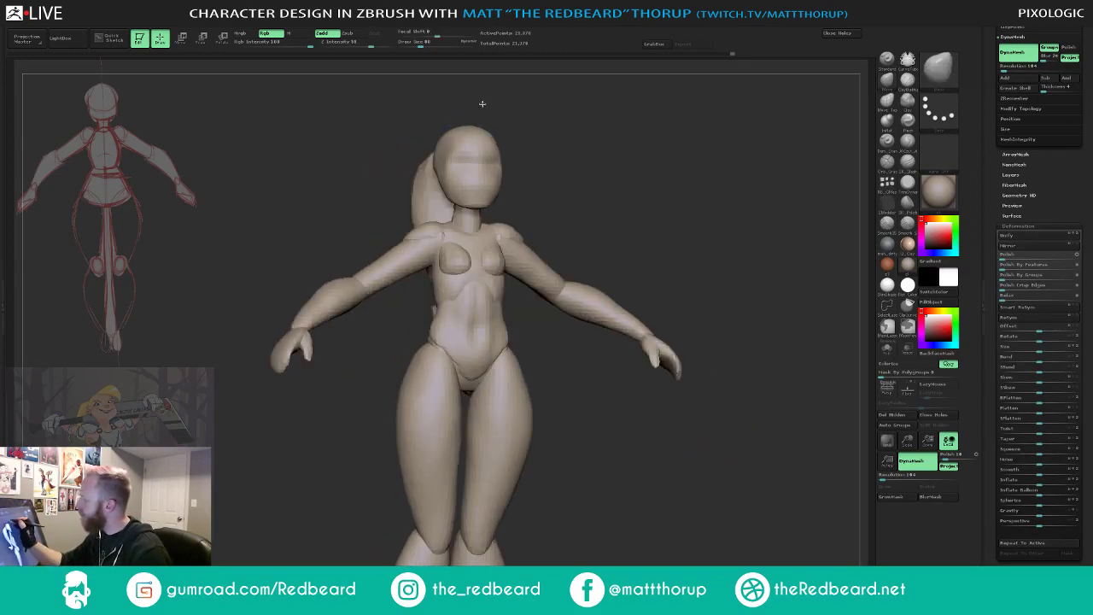
pyautogui.moveTo(592, 146); pyautogui.dragTo(826, 188)
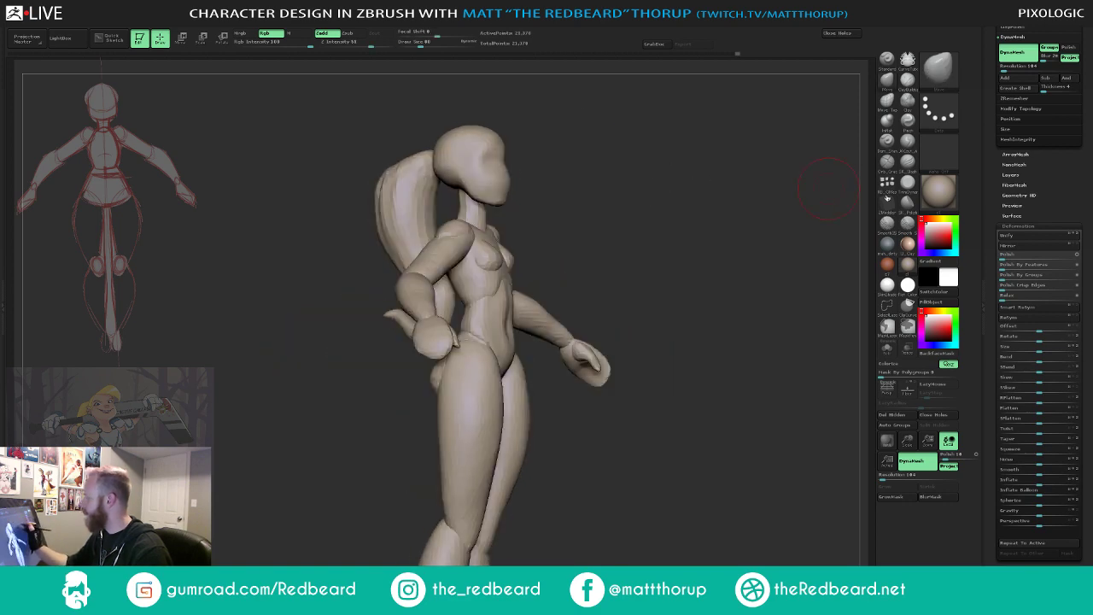
# - Try inserting a thin, elongated primitive at the front of the head as the base for a bang
pyautogui.click(887, 182)
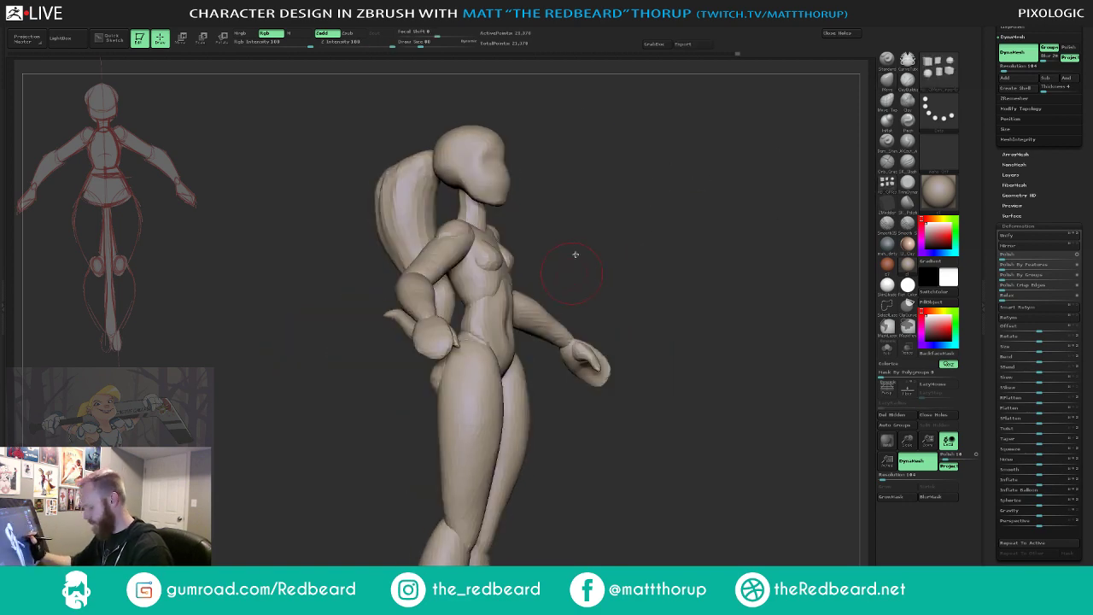
pyautogui.moveTo(575, 254)
pyautogui.mouseDown()
pyautogui.moveTo(487, 157)
pyautogui.moveTo(488, 398)
pyautogui.moveTo(576, 210)
pyautogui.mouseUp()
pyautogui.moveTo(685, 203)
pyautogui.mouseDown()
pyautogui.moveTo(698, 304)
pyautogui.moveTo(654, 308)
pyautogui.moveTo(687, 369)
pyautogui.moveTo(685, 394)
pyautogui.mouseUp()
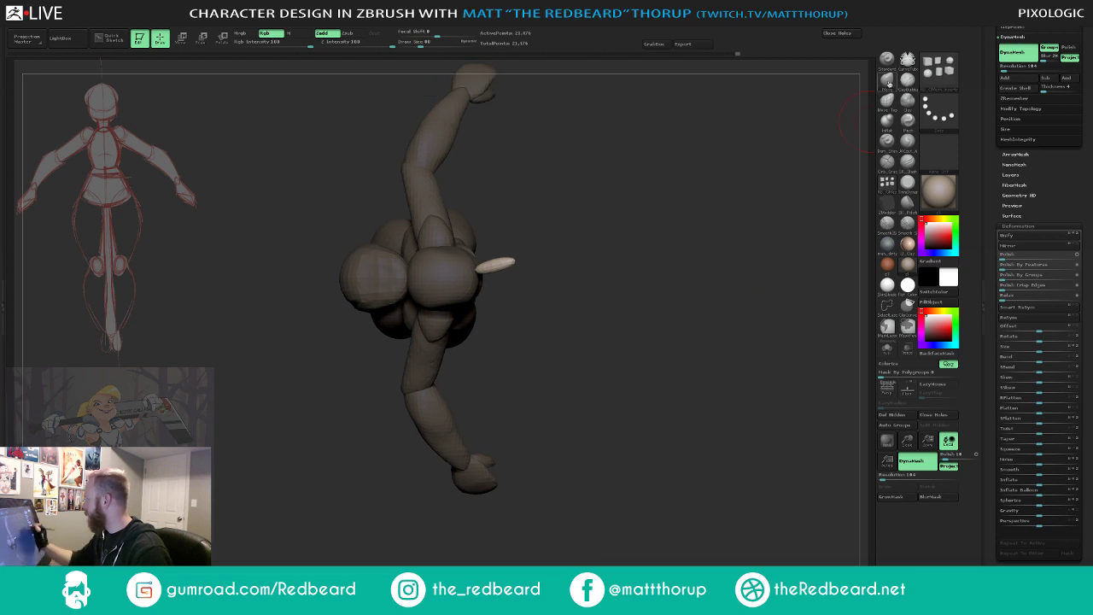
# - Try widening the bang with the Move brush and joining its inner end to the forehead
pyautogui.click(887, 81)
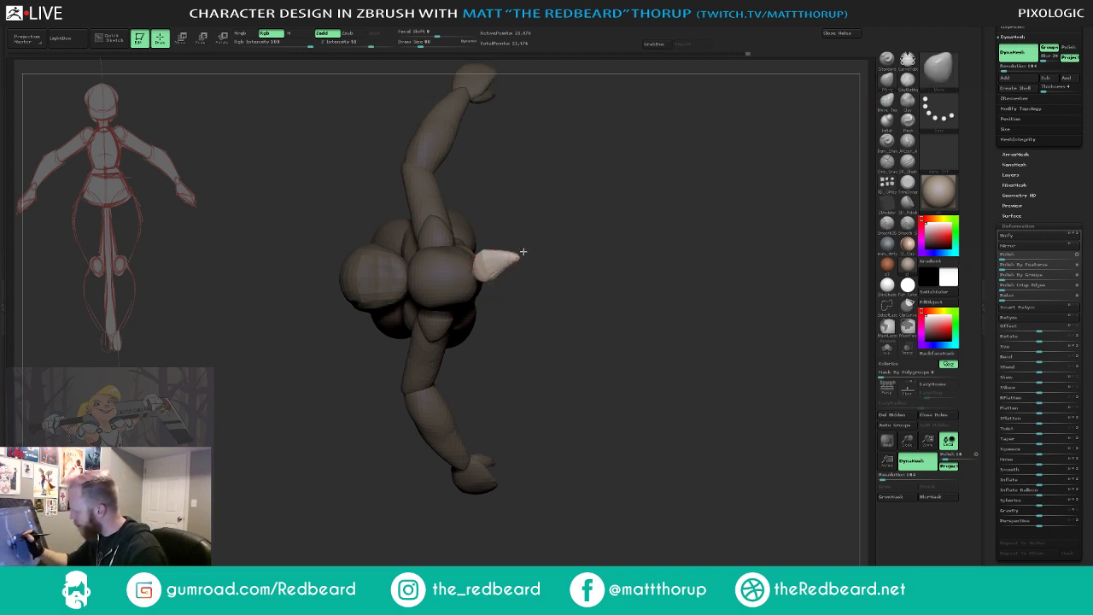
pyautogui.moveTo(498, 242); pyautogui.dragTo(492, 283)
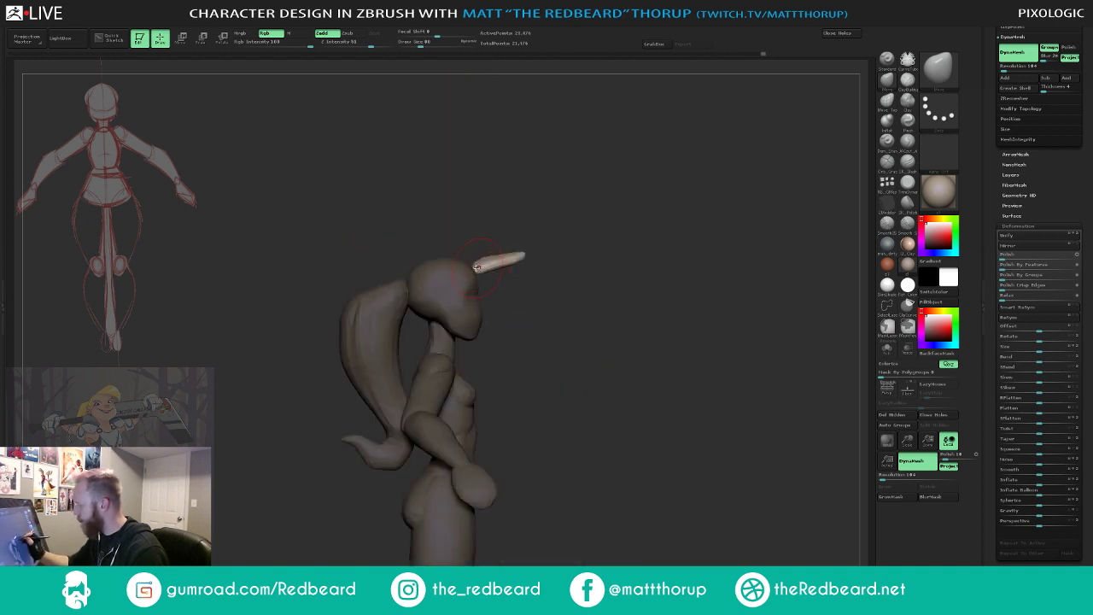
pyautogui.press('s')
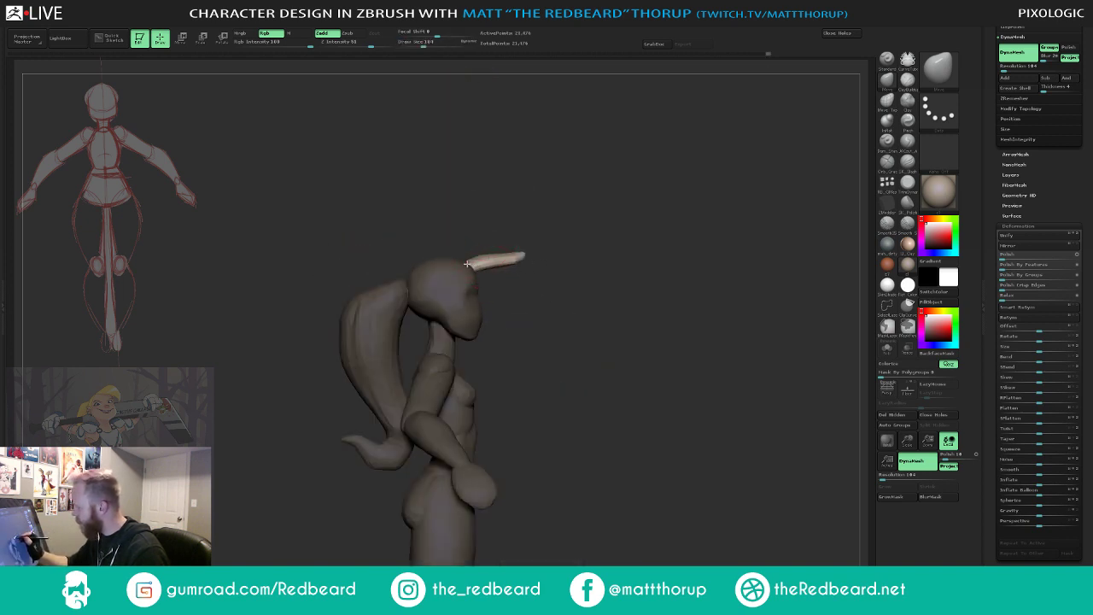
pyautogui.moveTo(565, 215); pyautogui.dragTo(509, 262)
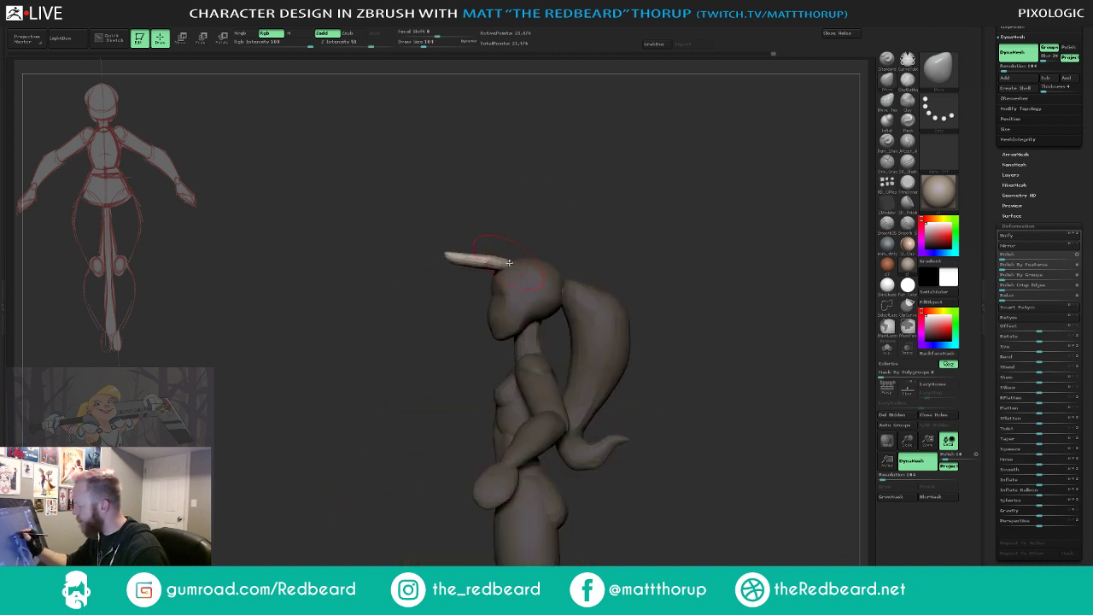
pyautogui.moveTo(549, 225)
pyautogui.mouseDown()
pyautogui.moveTo(561, 215)
pyautogui.moveTo(512, 208)
pyautogui.moveTo(464, 300)
pyautogui.moveTo(489, 311)
pyautogui.mouseUp()
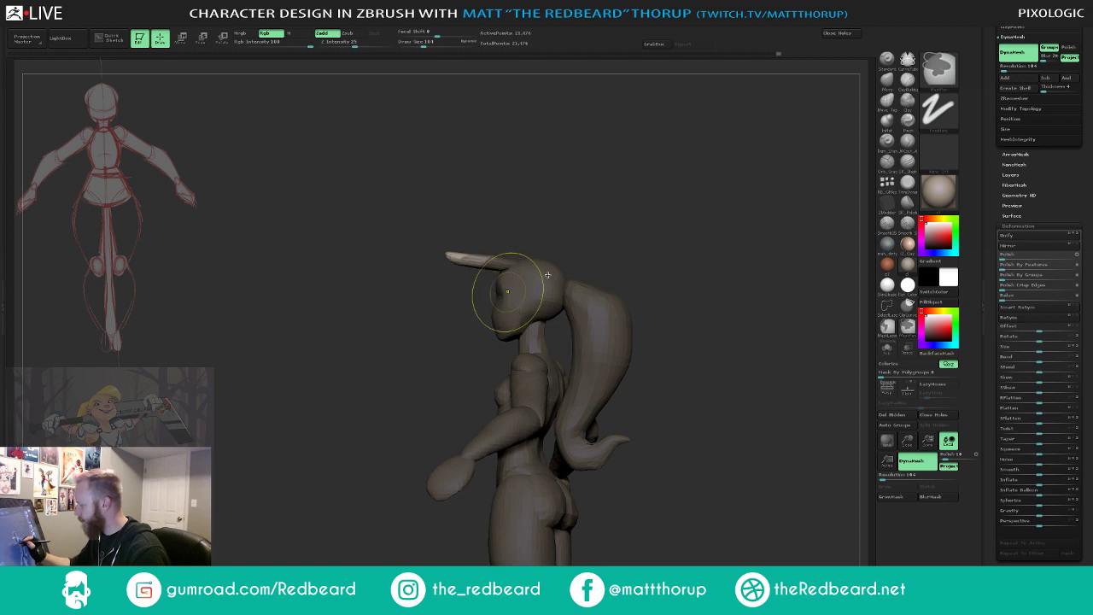
# - Try bending the bang's outer end downward in front of the face
pyautogui.moveTo(690, 389)
pyautogui.keyDown('ctrl'); pyautogui.mouseDown()
pyautogui.moveTo(706, 391)
pyautogui.moveTo(727, 427)
pyautogui.moveTo(508, 267)
pyautogui.moveTo(632, 262)
pyautogui.moveTo(563, 274)
pyautogui.moveTo(562, 249)
pyautogui.mouseUp(); pyautogui.keyUp('ctrl')
pyautogui.moveTo(556, 255)
pyautogui.mouseDown()
pyautogui.moveTo(550, 298)
pyautogui.moveTo(542, 294)
pyautogui.moveTo(556, 288)
pyautogui.moveTo(523, 264)
pyautogui.moveTo(577, 303)
pyautogui.mouseUp()
pyautogui.moveTo(687, 311)
pyautogui.mouseDown()
pyautogui.moveTo(737, 307)
pyautogui.moveTo(714, 283)
pyautogui.mouseUp()
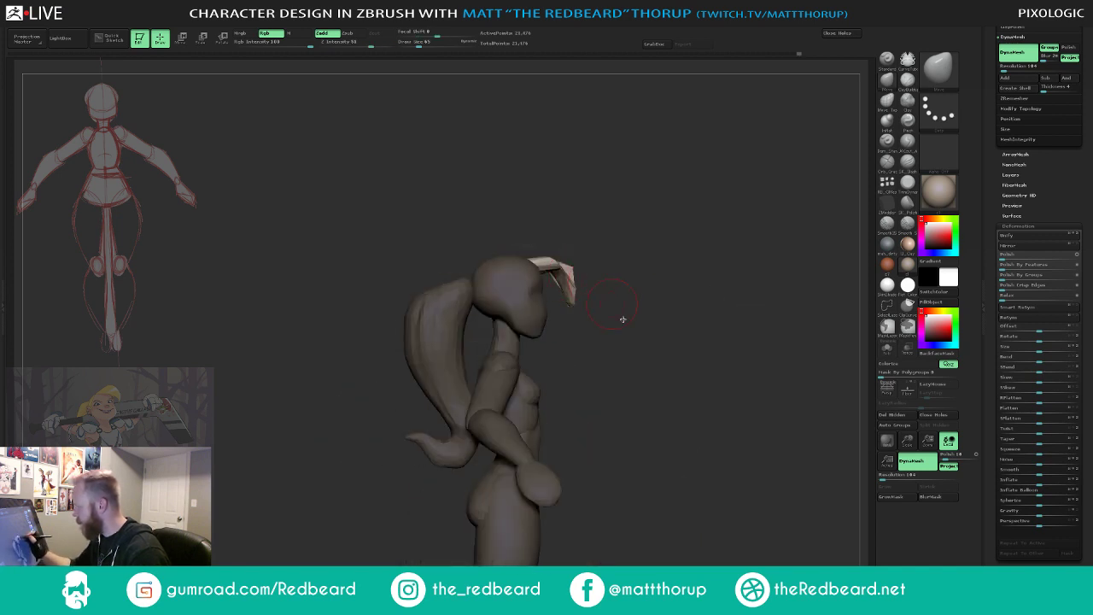
# - Undo the downward bend of the bang
pyautogui.hotkey('ctrl', 'z')
pyautogui.hotkey('ctrl', 'z')
pyautogui.hotkey('ctrl', 'z')
pyautogui.hotkey('ctrl', 'z')
pyautogui.hotkey('ctrl', 'z')
pyautogui.hotkey('ctrl', 'z')
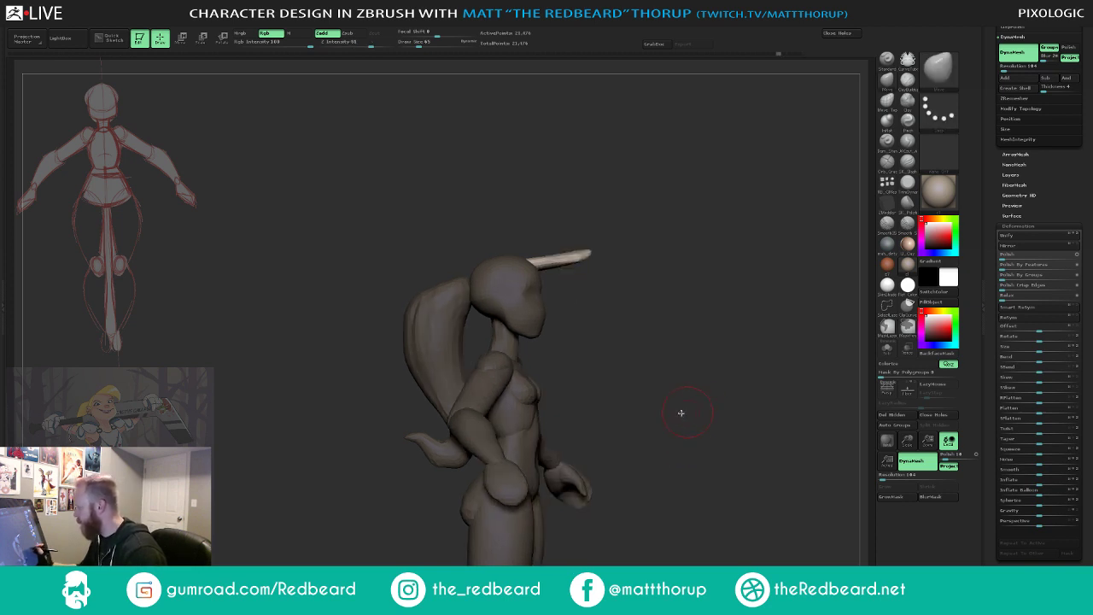
pyautogui.hotkey('ctrl', 'z')
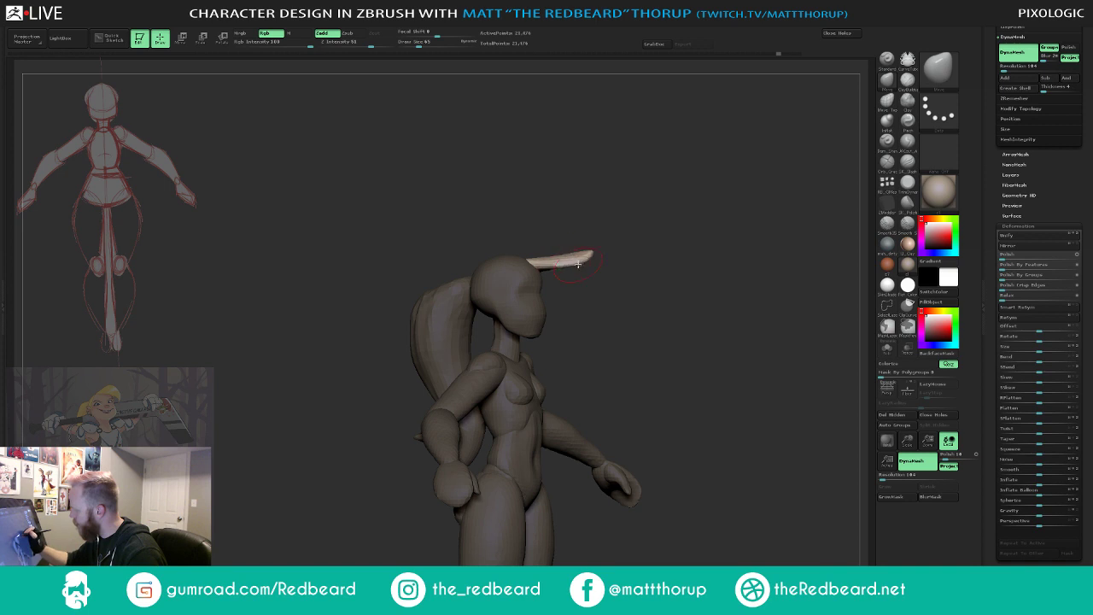
pyautogui.hotkey('ctrl', 'z')
# - Adjust the bang's outline, then isolate it and mask the rest of the figure so only the bang stays editable
pyautogui.moveTo(639, 251)
pyautogui.mouseDown()
pyautogui.moveTo(594, 249)
pyautogui.moveTo(607, 224)
pyautogui.mouseUp()
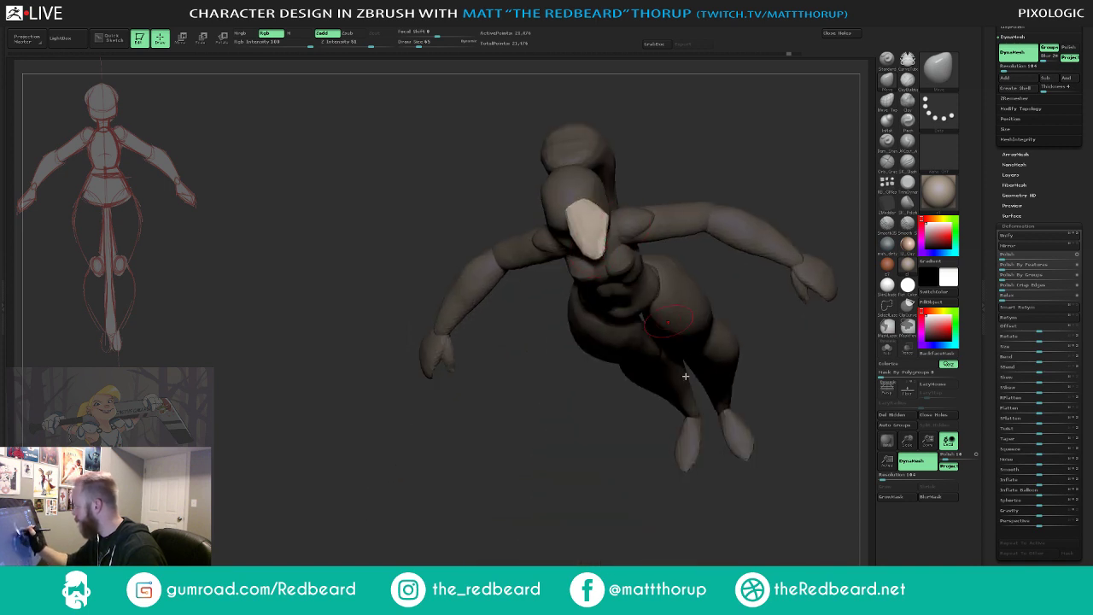
pyautogui.moveTo(685, 376); pyautogui.dragTo(567, 433)
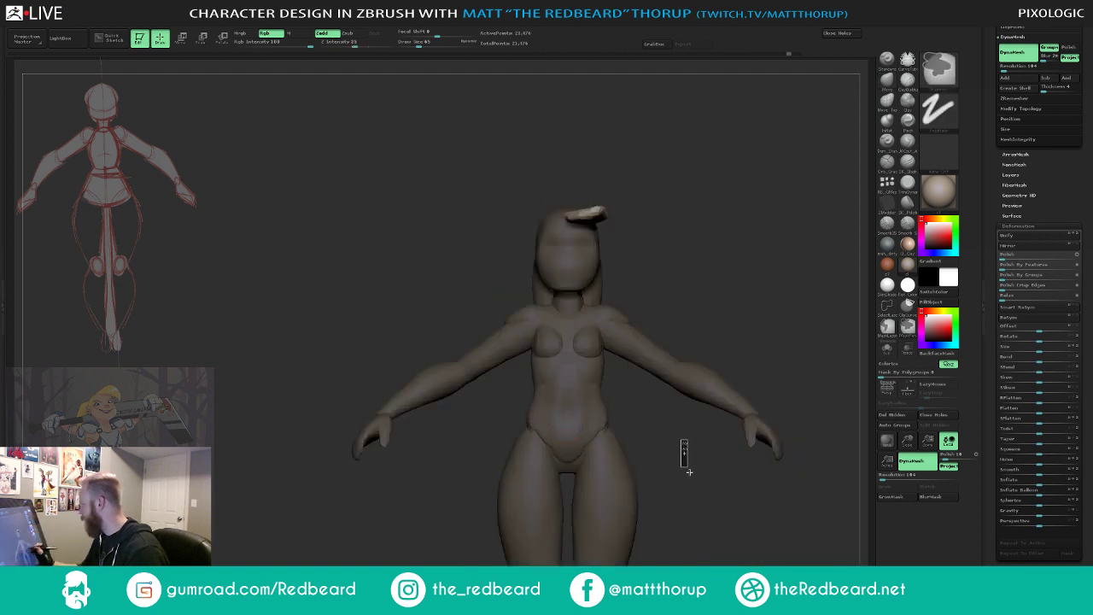
pyautogui.keyDown('ctrl'); pyautogui.moveTo(689, 472); pyautogui.dragTo(687, 478); pyautogui.keyUp('ctrl')
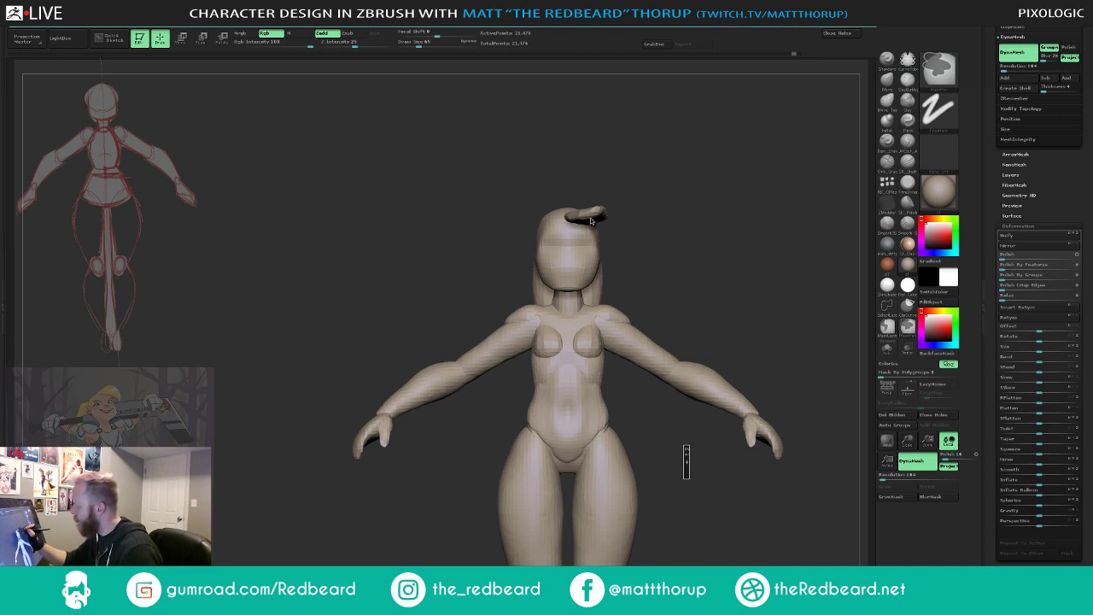
pyautogui.keyDown('ctrl'); pyautogui.keyDown('shift'); pyautogui.click(602, 216); pyautogui.keyUp('shift'); pyautogui.keyUp('ctrl')
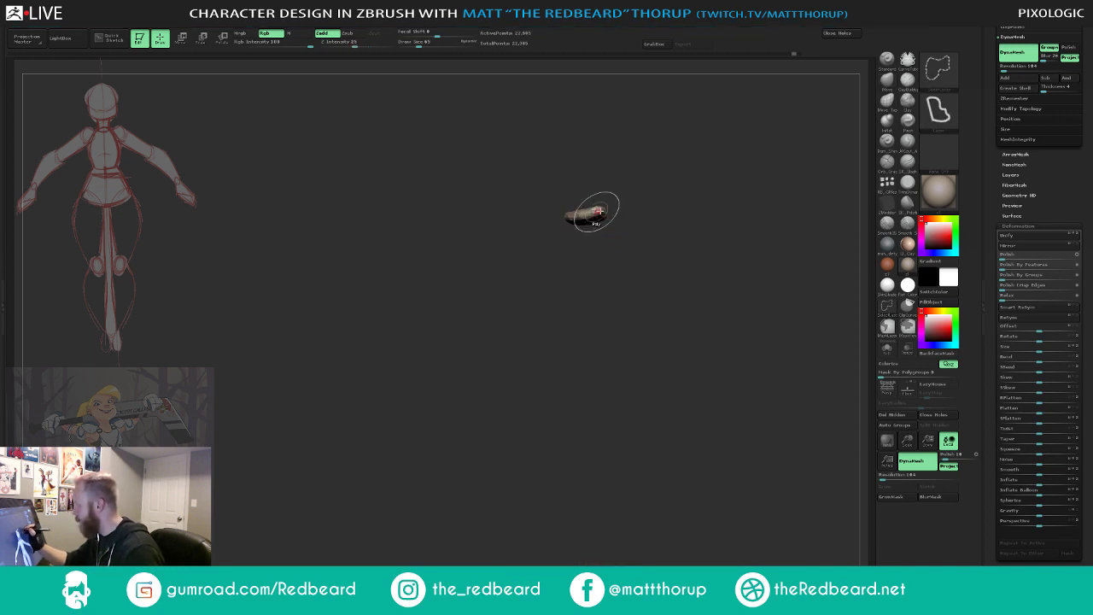
pyautogui.keyDown('ctrl'); pyautogui.click(631, 202); pyautogui.keyUp('ctrl')
pyautogui.keyDown('ctrl'); pyautogui.keyDown('shift'); pyautogui.click(631, 202); pyautogui.keyUp('shift'); pyautogui.keyUp('ctrl')
pyautogui.keyDown('ctrl'); pyautogui.click(634, 204); pyautogui.keyUp('ctrl')
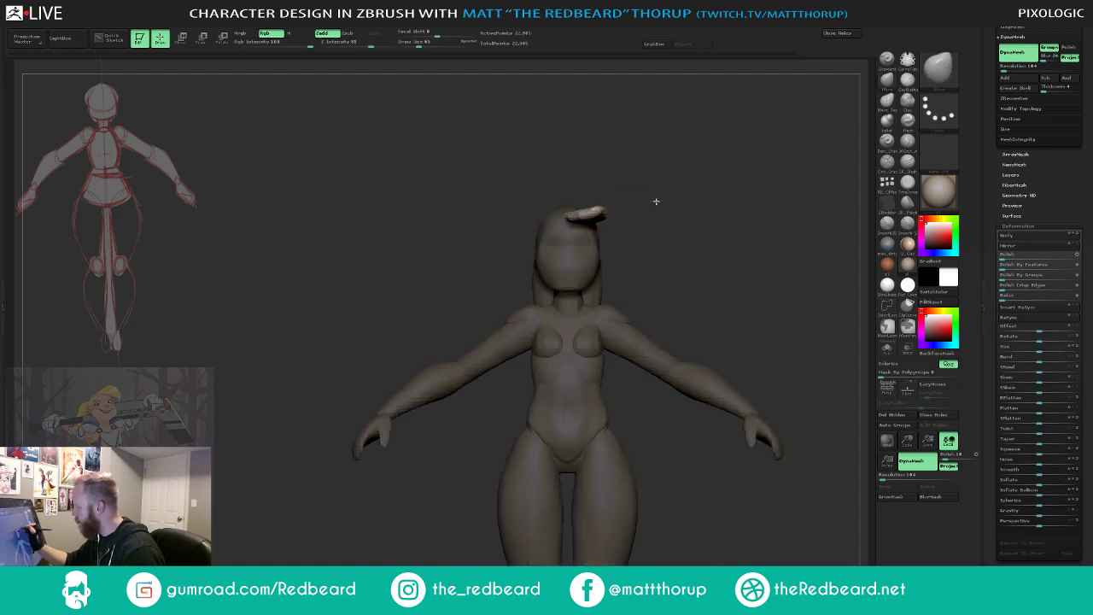
# - Try pulling the bang sideways and down beside the face with the Move brush
pyautogui.moveTo(657, 201)
pyautogui.mouseDown()
pyautogui.moveTo(632, 205)
pyautogui.moveTo(642, 205)
pyautogui.moveTo(609, 247)
pyautogui.moveTo(521, 260)
pyautogui.mouseUp()
pyautogui.moveTo(623, 211); pyautogui.dragTo(621, 238)
pyautogui.moveTo(555, 259); pyautogui.dragTo(615, 264)
pyautogui.moveTo(786, 288); pyautogui.dragTo(760, 340)
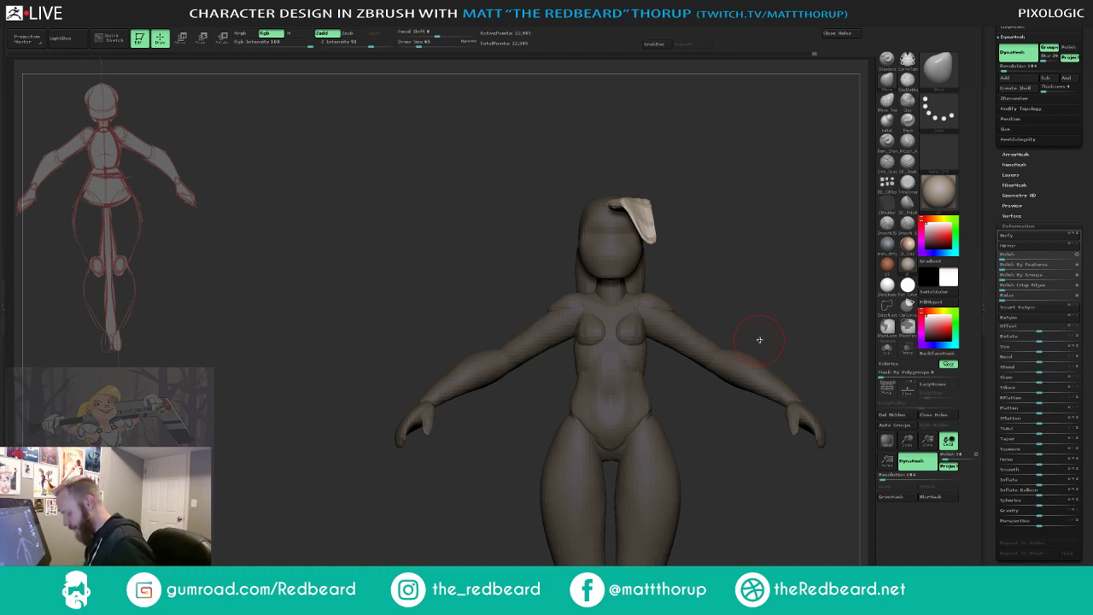
# - Undo all the work on the bang, including its inserted primitive, and show the whole figure
pyautogui.hotkey('ctrl', 'z')
pyautogui.hotkey('ctrl', 'z')
pyautogui.hotkey('ctrl', 'z')
pyautogui.hotkey('ctrl', 'z')
pyautogui.hotkey('ctrl', 'z')
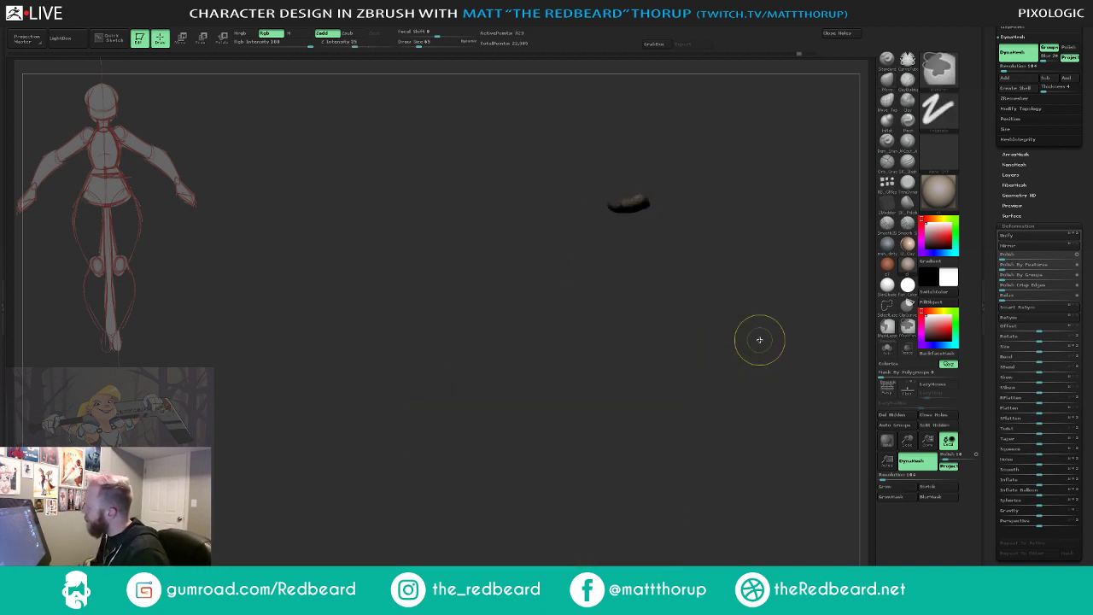
pyautogui.hotkey('ctrl', 'z')
pyautogui.keyDown('ctrl'); pyautogui.keyDown('shift'); pyautogui.click(715, 431); pyautogui.keyUp('shift'); pyautogui.keyUp('ctrl')
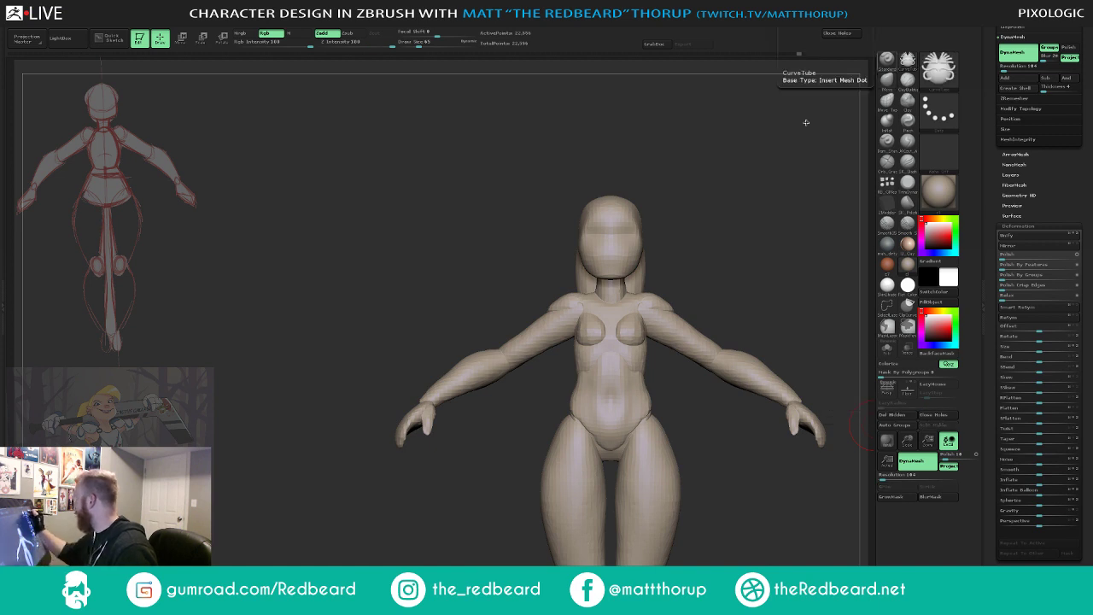
# - Try drawing a short CurveTube diagonally outward from the forehead in top view and adjusting its end, then undo it
pyautogui.moveTo(722, 256); pyautogui.dragTo(723, 285)
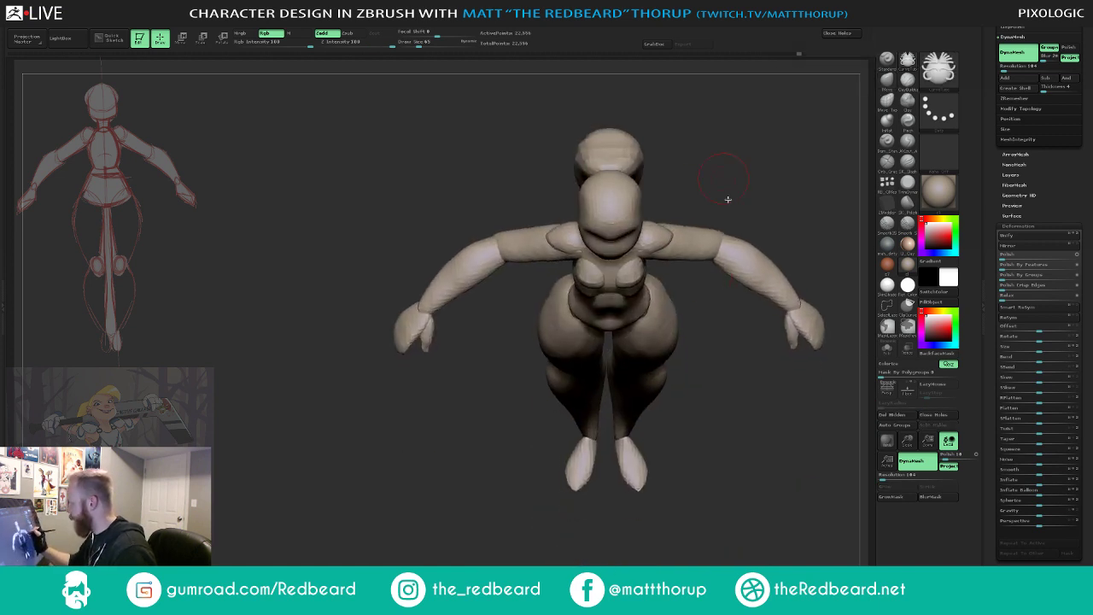
pyautogui.moveTo(727, 199); pyautogui.dragTo(720, 253)
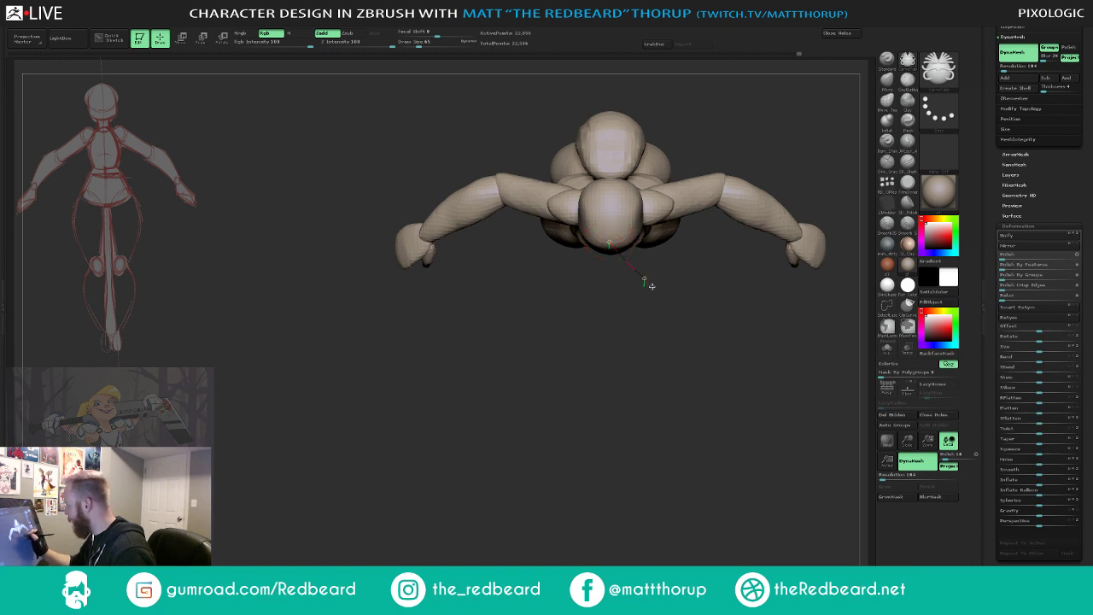
pyautogui.moveTo(652, 285)
pyautogui.mouseDown()
pyautogui.moveTo(676, 432)
pyautogui.moveTo(692, 307)
pyautogui.moveTo(676, 276)
pyautogui.moveTo(699, 254)
pyautogui.moveTo(657, 246)
pyautogui.mouseUp()
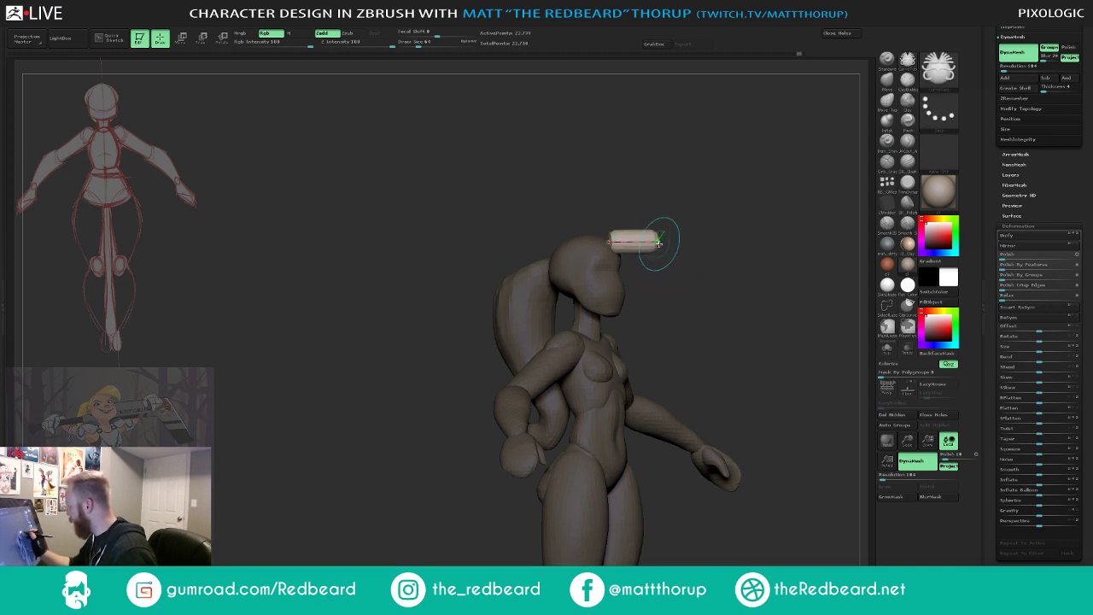
pyautogui.moveTo(658, 244); pyautogui.dragTo(658, 251)
pyautogui.moveTo(715, 281); pyautogui.dragTo(715, 391)
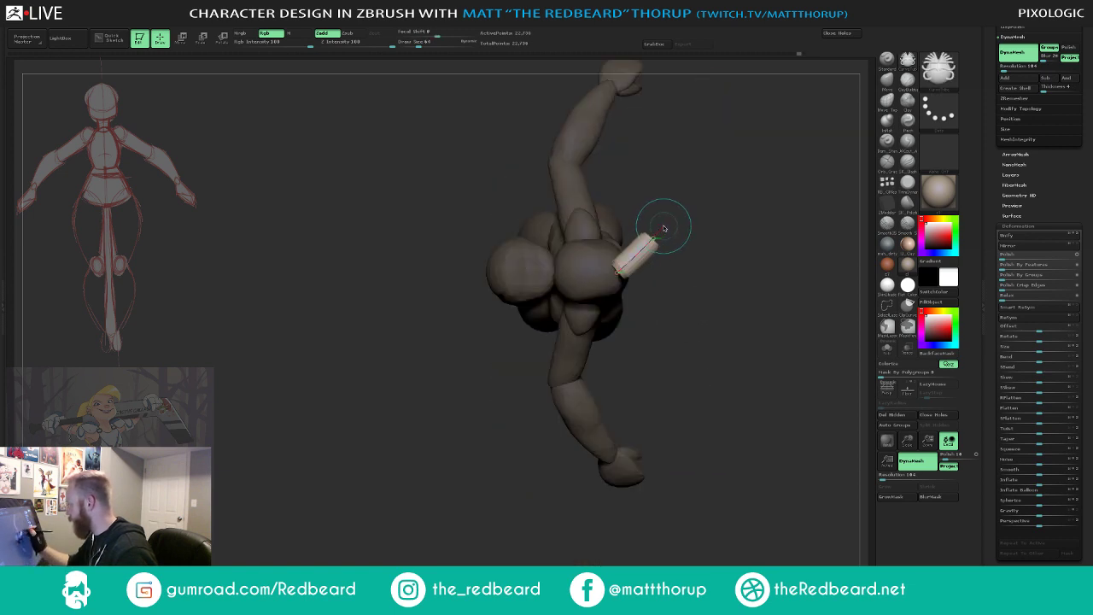
pyautogui.moveTo(664, 227); pyautogui.dragTo(671, 218)
pyautogui.moveTo(743, 428); pyautogui.dragTo(742, 393)
pyautogui.hotkey('ctrl', 'z')
pyautogui.hotkey('ctrl', 'z')
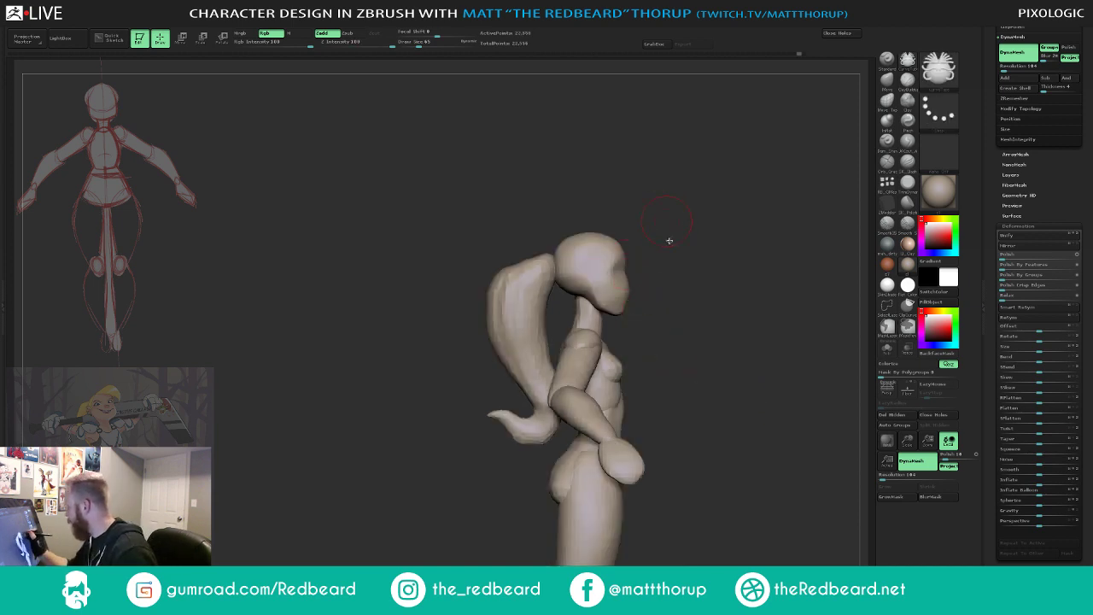
# - Draw a short CurveTube from the top front of the head outward in top view
pyautogui.moveTo(670, 241); pyautogui.dragTo(744, 296)
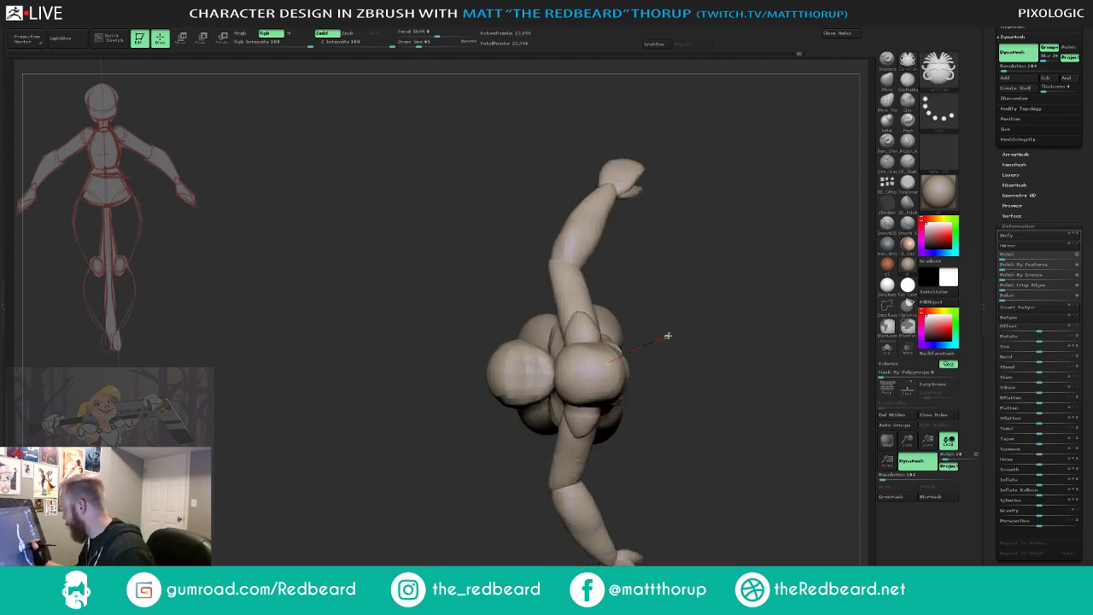
pyautogui.moveTo(668, 336); pyautogui.dragTo(667, 336)
pyautogui.moveTo(728, 466); pyautogui.dragTo(728, 399)
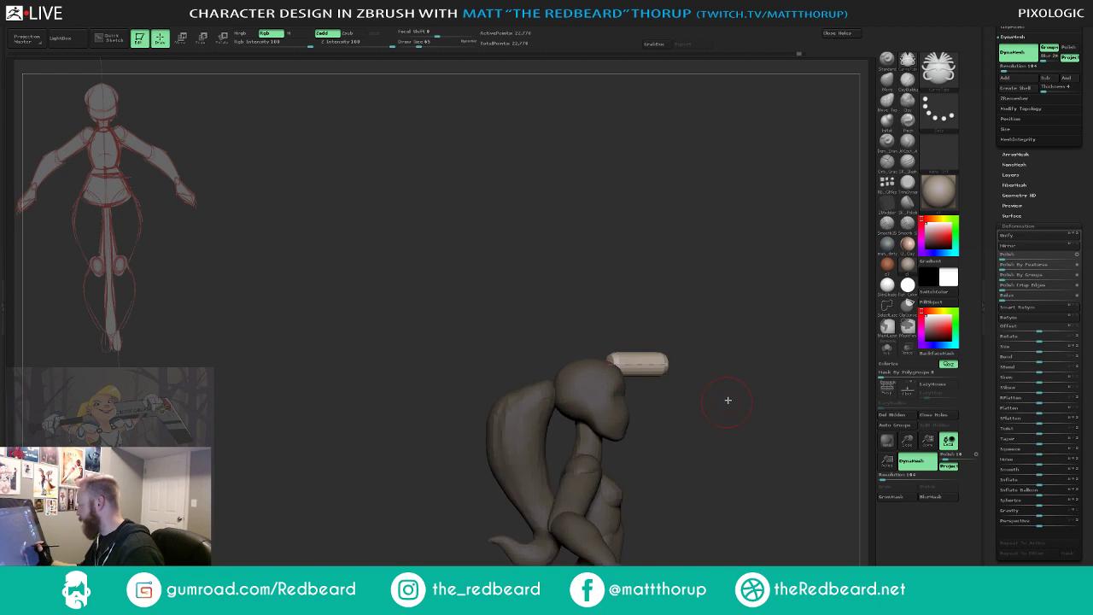
# - Turn on the Size curve modifier, adjust the curve falloff, and update the forehead tube so it tapers toward its outer end
pyautogui.moveTo(319, 23)
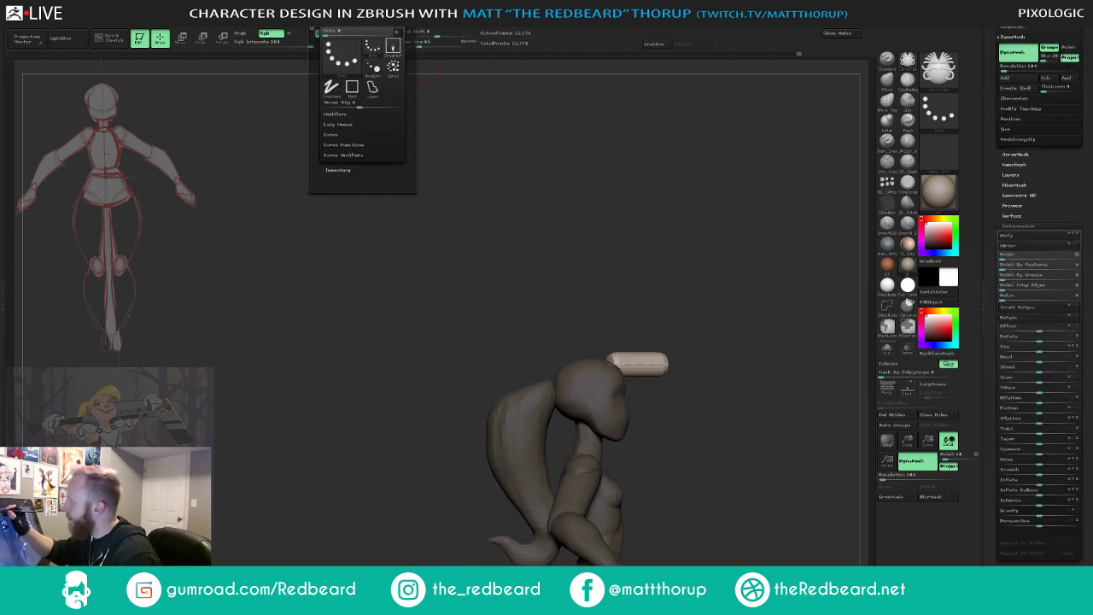
pyautogui.click(350, 156)
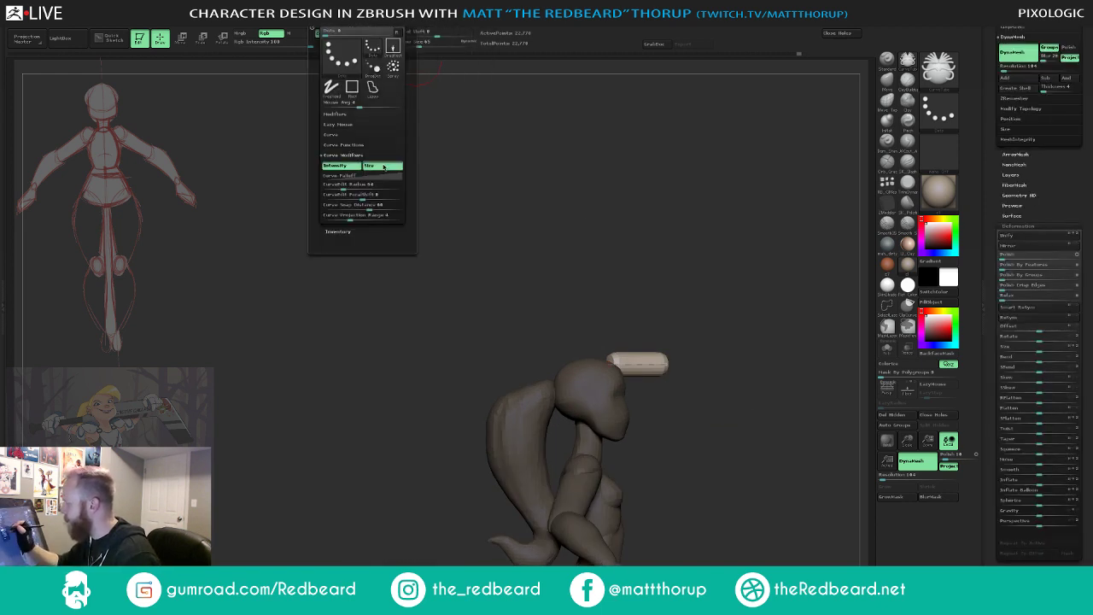
pyautogui.click(367, 177)
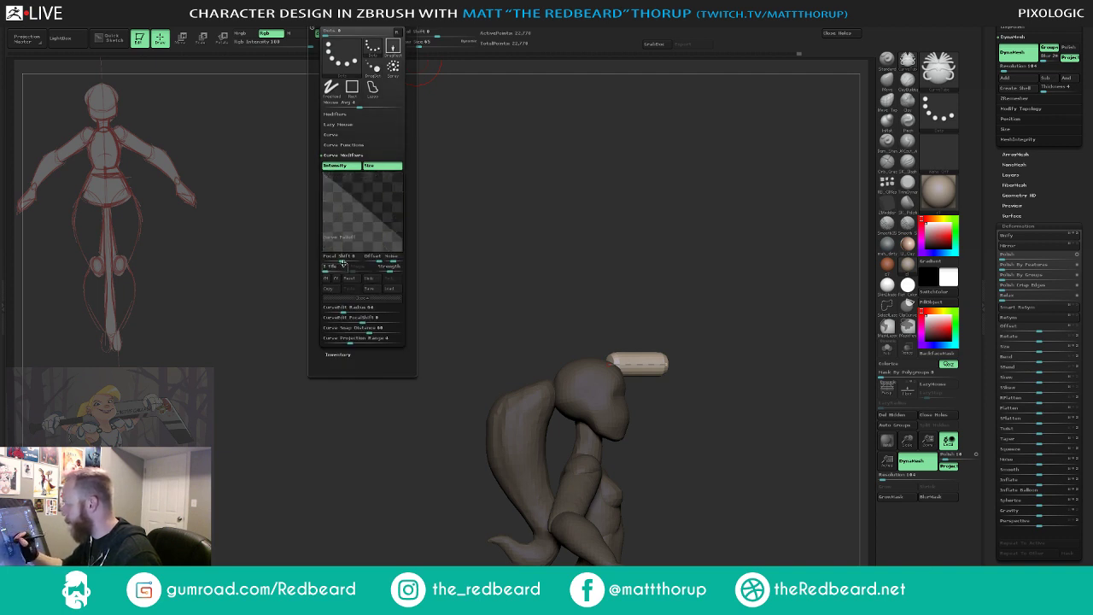
pyautogui.moveTo(353, 263); pyautogui.dragTo(354, 262)
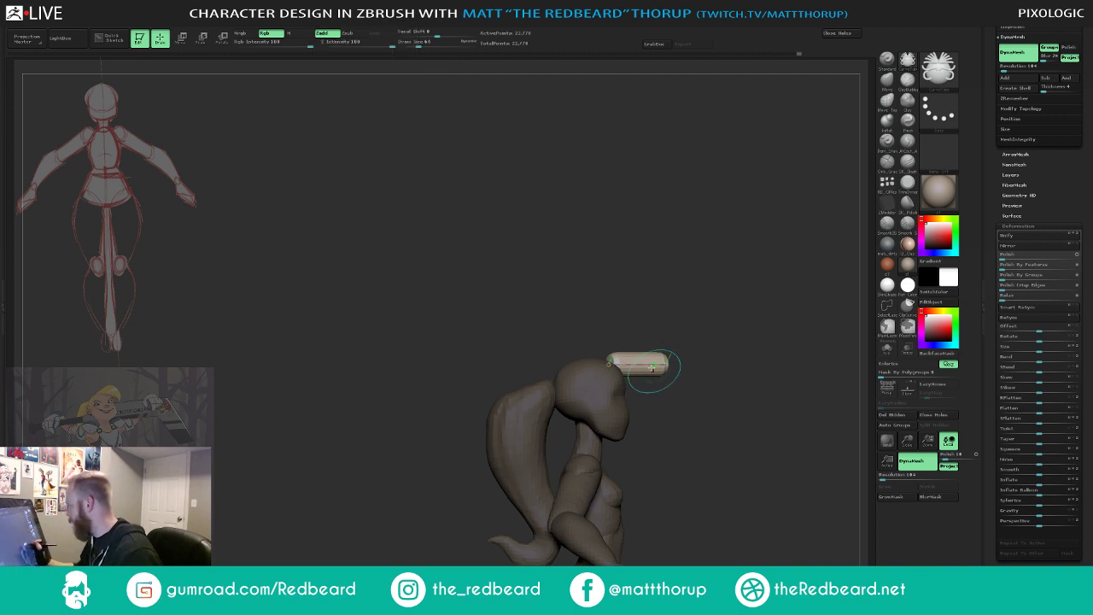
pyautogui.click(653, 365)
pyautogui.moveTo(737, 379)
pyautogui.mouseDown()
pyautogui.moveTo(741, 401)
pyautogui.moveTo(734, 390)
pyautogui.mouseUp()
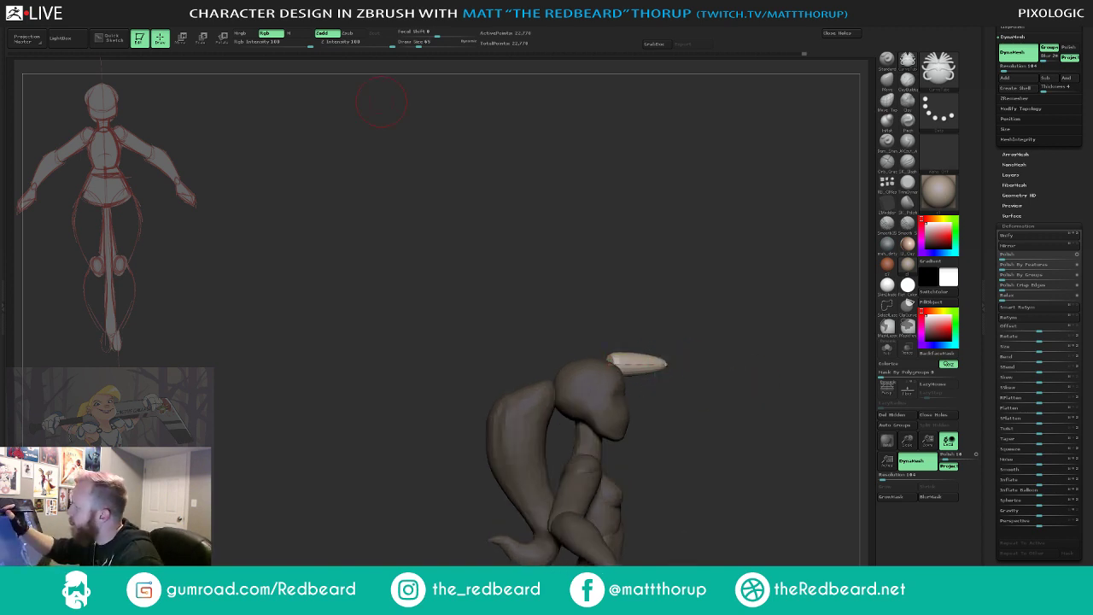
# - Adjust the curve settings and bend the tapered tube's free end downward in front of the forehead
pyautogui.moveTo(325, 24)
pyautogui.click(385, 136)
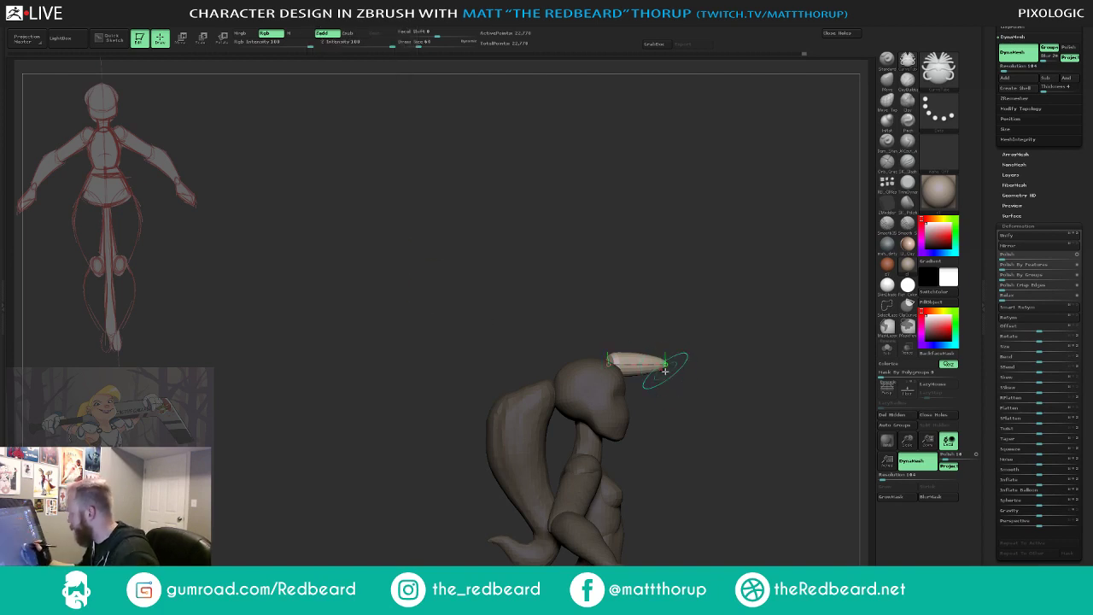
pyautogui.moveTo(667, 365)
pyautogui.mouseDown()
pyautogui.moveTo(724, 367)
pyautogui.moveTo(651, 395)
pyautogui.mouseUp()
pyautogui.moveTo(669, 432); pyautogui.dragTo(663, 434)
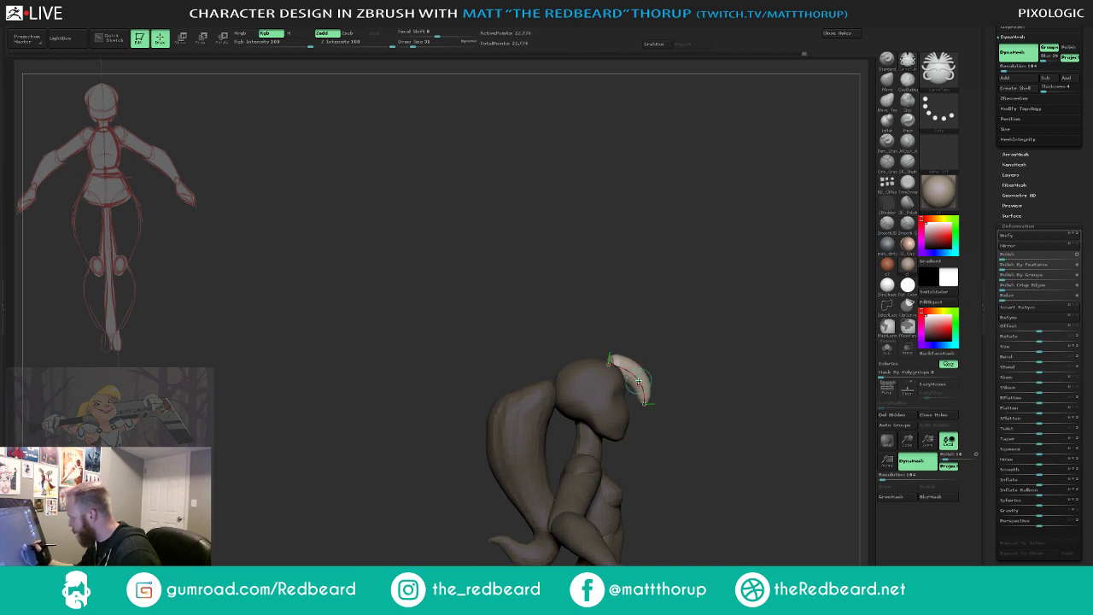
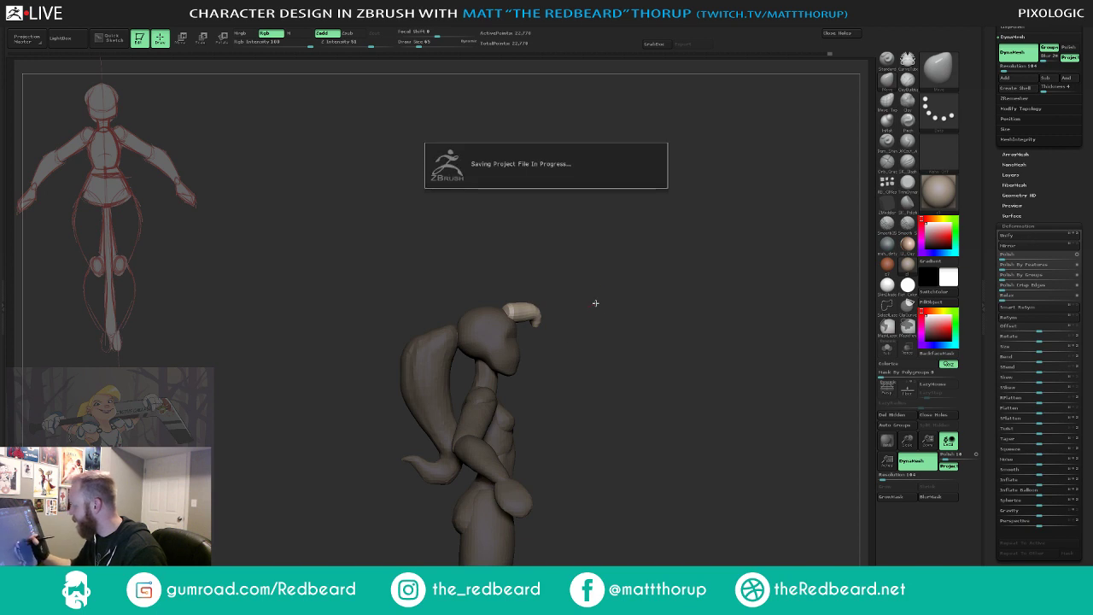
# - Sculpt the outer end of the bang into a narrower, more pointed tip
pyautogui.moveTo(595, 302)
pyautogui.mouseDown()
pyautogui.moveTo(598, 334)
pyautogui.moveTo(591, 301)
pyautogui.mouseUp()
pyautogui.click(908, 121)
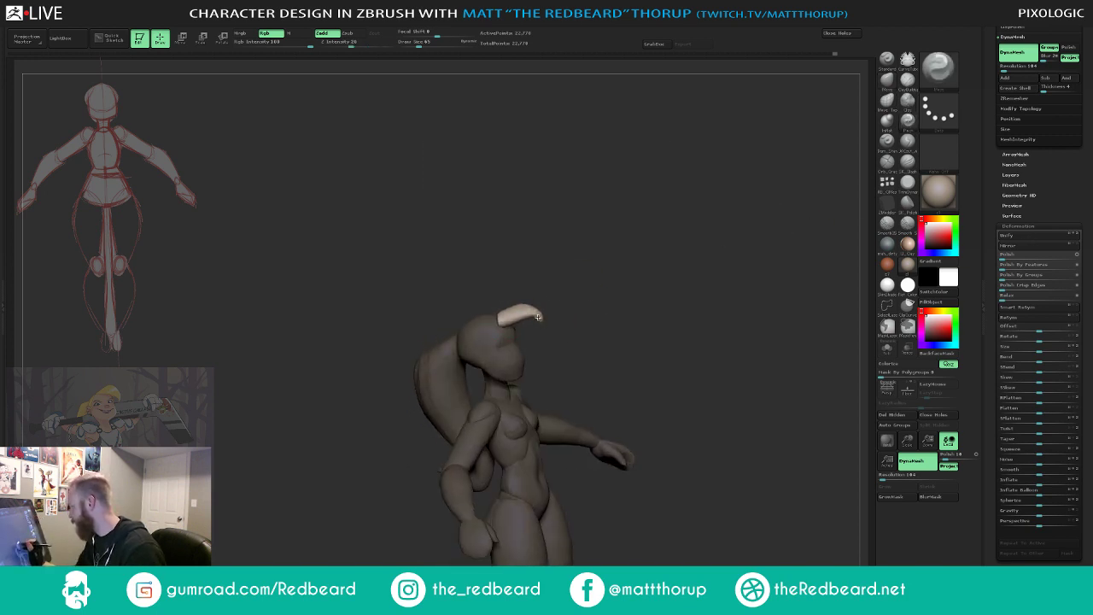
pyautogui.moveTo(530, 310)
pyautogui.mouseDown()
pyautogui.moveTo(614, 419)
pyautogui.moveTo(629, 410)
pyautogui.moveTo(520, 332)
pyautogui.mouseUp()
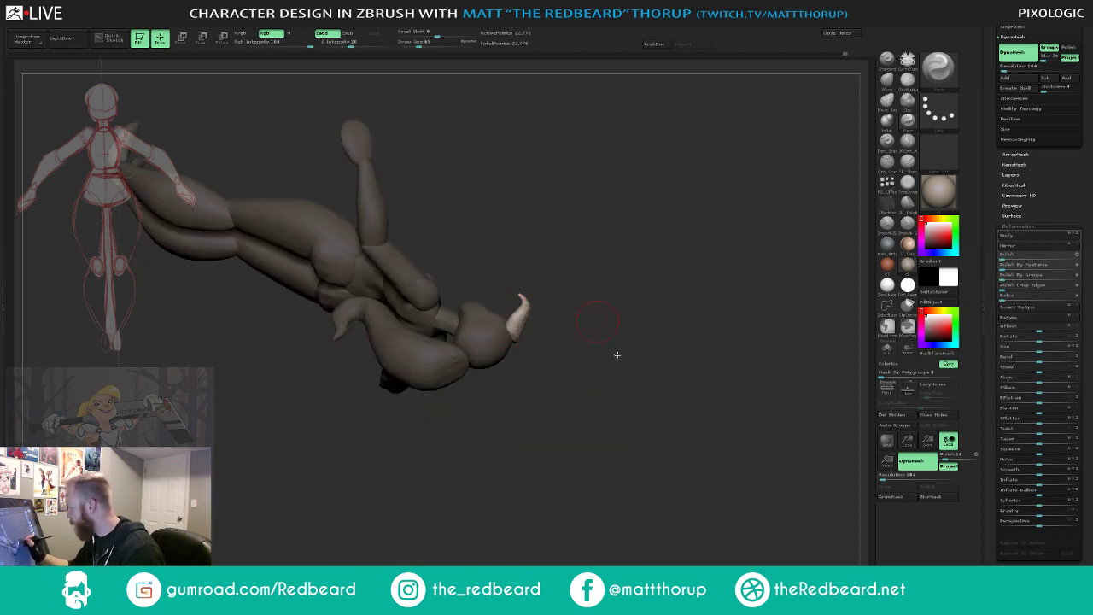
pyautogui.moveTo(616, 354)
pyautogui.mouseDown()
pyautogui.moveTo(589, 262)
pyautogui.moveTo(630, 286)
pyautogui.moveTo(662, 444)
pyautogui.mouseUp()
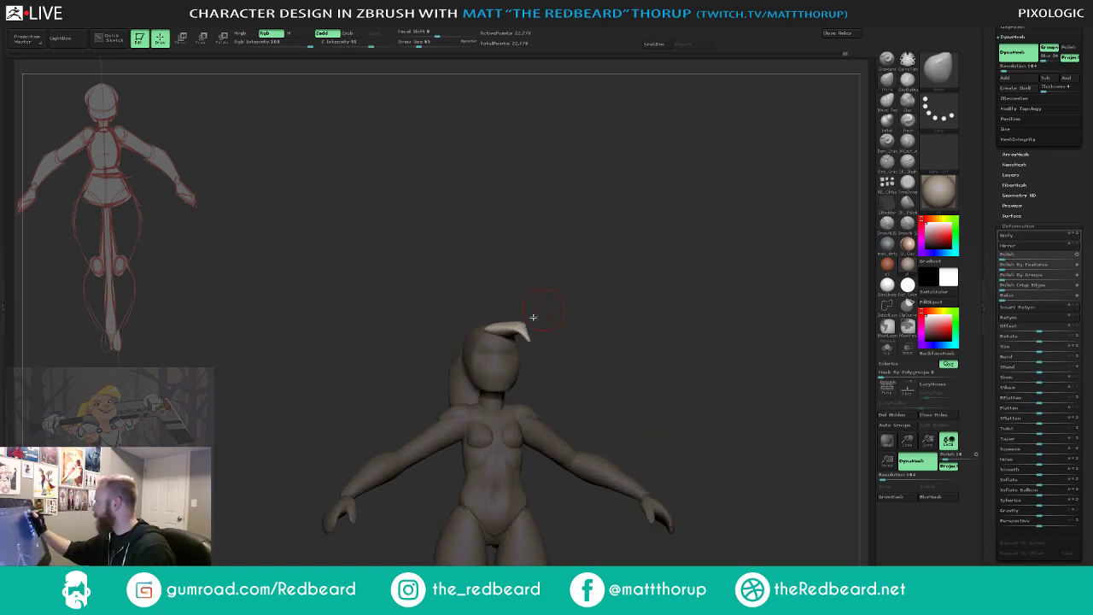
# - Sweep the bang's tip sideways and down beside the face with the Move brush at draw size 77
pyautogui.press(']')
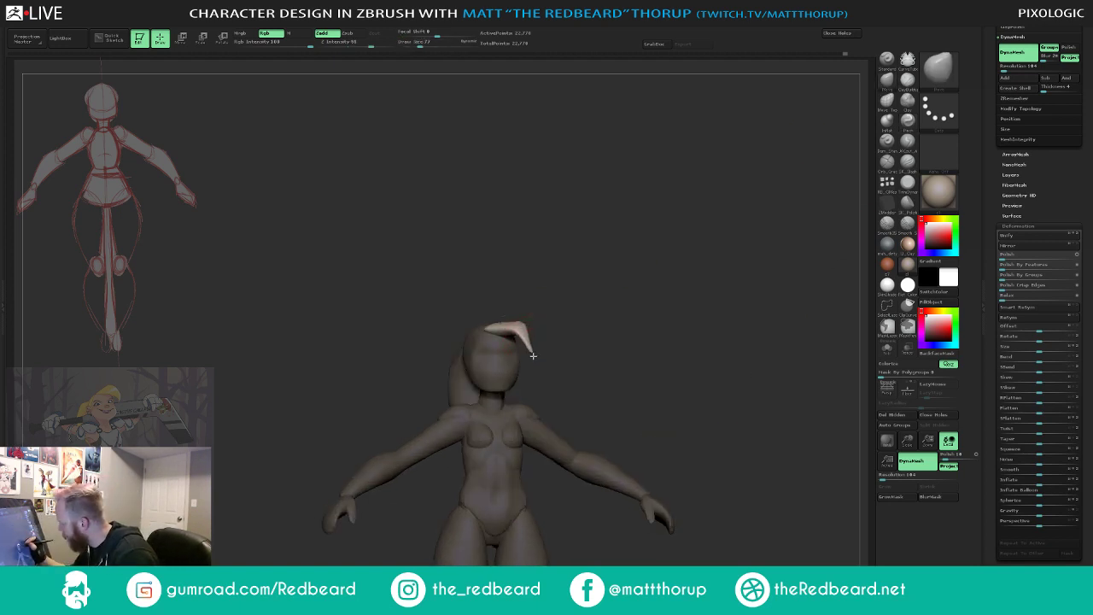
pyautogui.moveTo(533, 356); pyautogui.dragTo(557, 323)
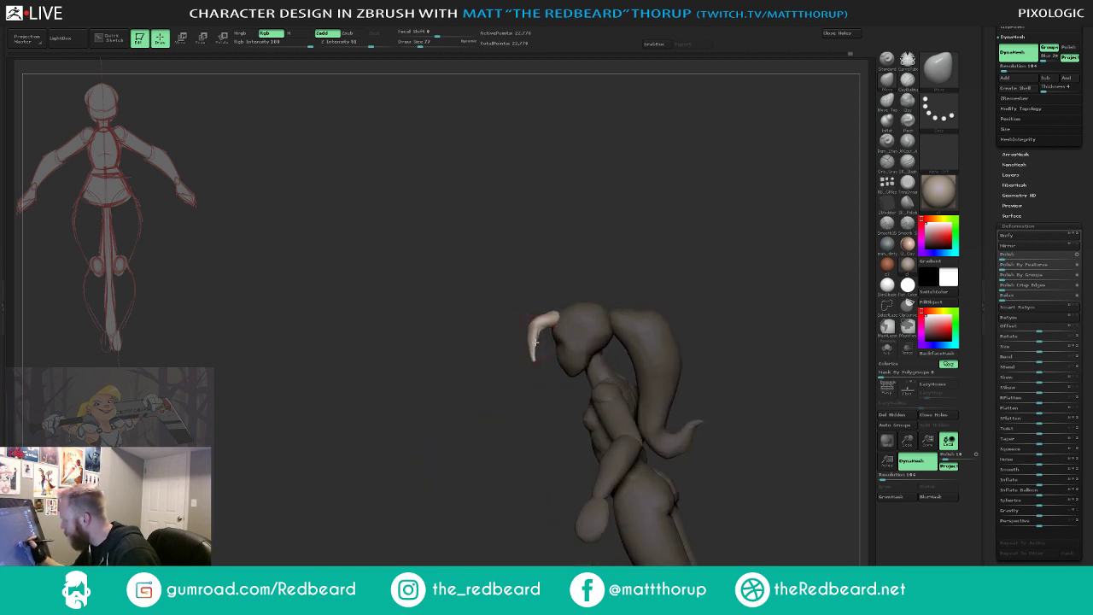
pyautogui.moveTo(630, 274); pyautogui.dragTo(673, 261)
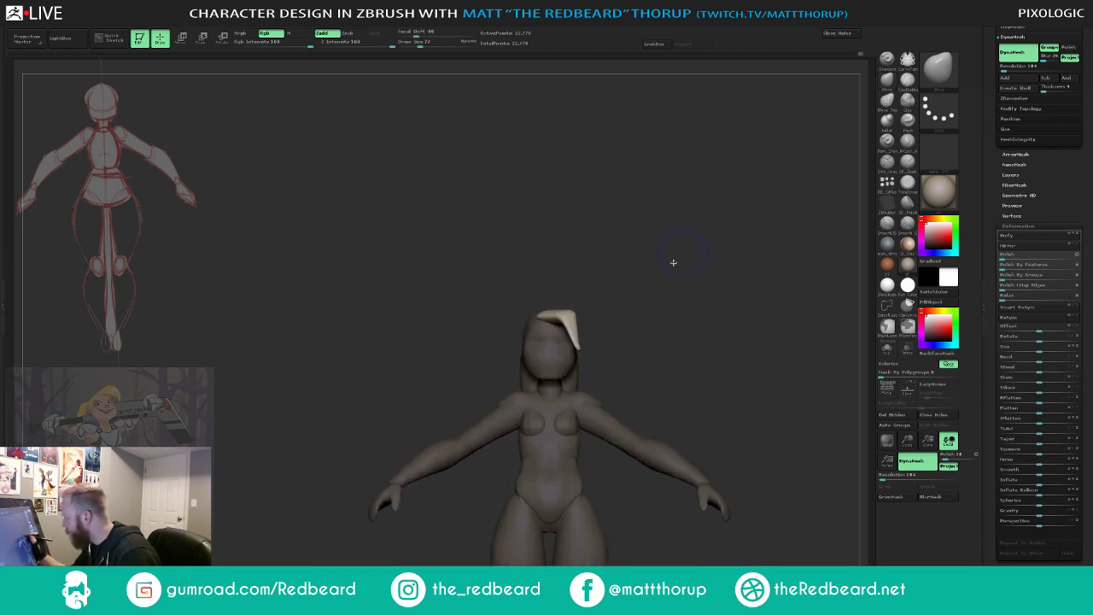
pyautogui.moveTo(682, 314)
pyautogui.mouseDown()
pyautogui.moveTo(695, 320)
pyautogui.moveTo(719, 297)
pyautogui.moveTo(623, 305)
pyautogui.moveTo(658, 287)
pyautogui.moveTo(614, 300)
pyautogui.moveTo(629, 350)
pyautogui.moveTo(567, 367)
pyautogui.moveTo(587, 365)
pyautogui.moveTo(617, 331)
pyautogui.moveTo(542, 316)
pyautogui.mouseUp()
# - Broaden the bang's bend and shape its hanging tip from the top, side and front with the Move brush
pyautogui.press('s')
pyautogui.click(608, 304)
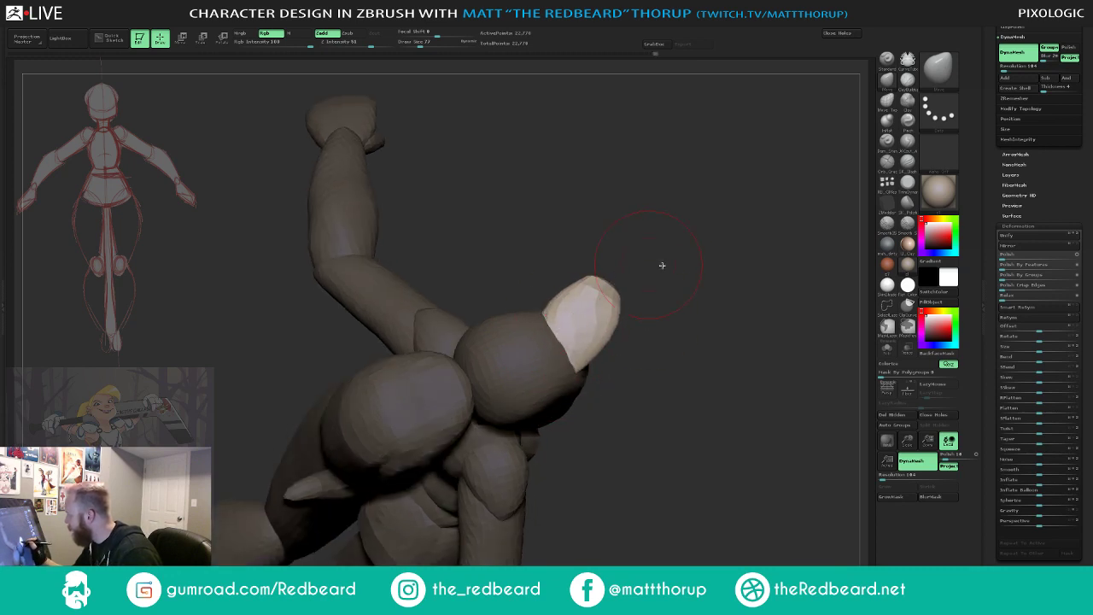
pyautogui.moveTo(662, 266)
pyautogui.mouseDown()
pyautogui.moveTo(668, 327)
pyautogui.moveTo(639, 332)
pyautogui.moveTo(663, 251)
pyautogui.mouseUp()
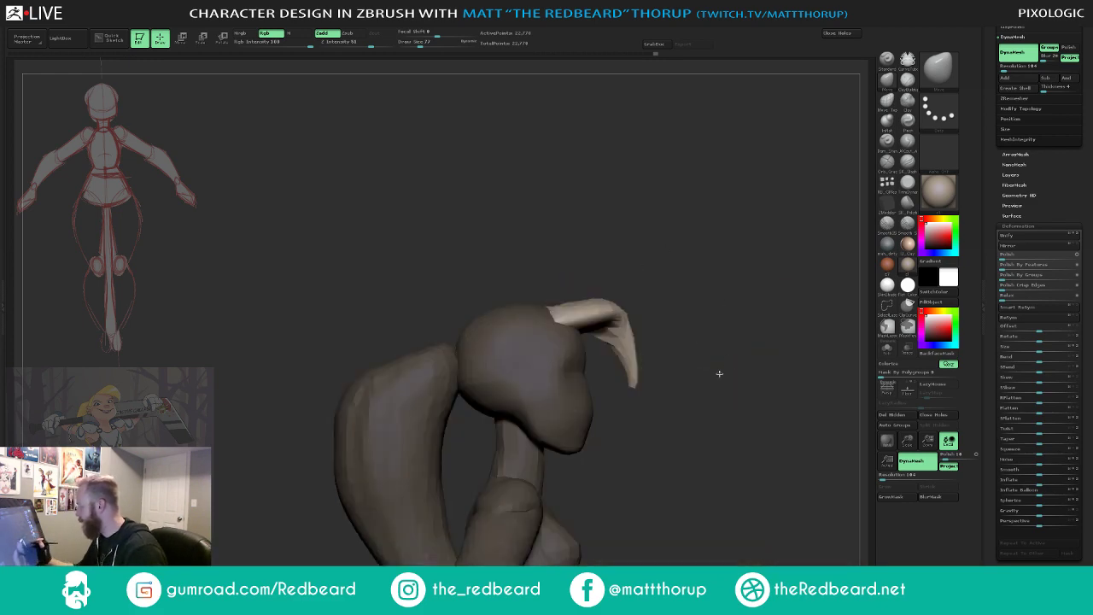
pyautogui.moveTo(715, 373)
pyautogui.mouseDown()
pyautogui.moveTo(720, 441)
pyautogui.moveTo(658, 262)
pyautogui.moveTo(695, 359)
pyautogui.moveTo(669, 319)
pyautogui.mouseUp()
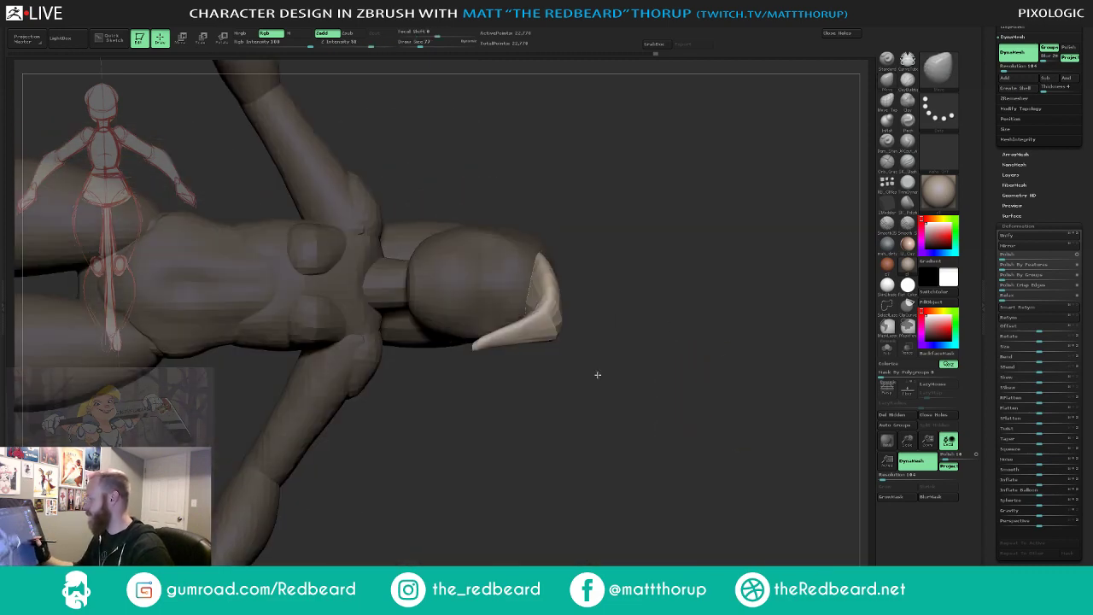
pyautogui.moveTo(597, 373)
pyautogui.keyDown('alt'); pyautogui.mouseDown()
pyautogui.moveTo(624, 428)
pyautogui.moveTo(671, 449)
pyautogui.mouseUp(); pyautogui.keyUp('alt')
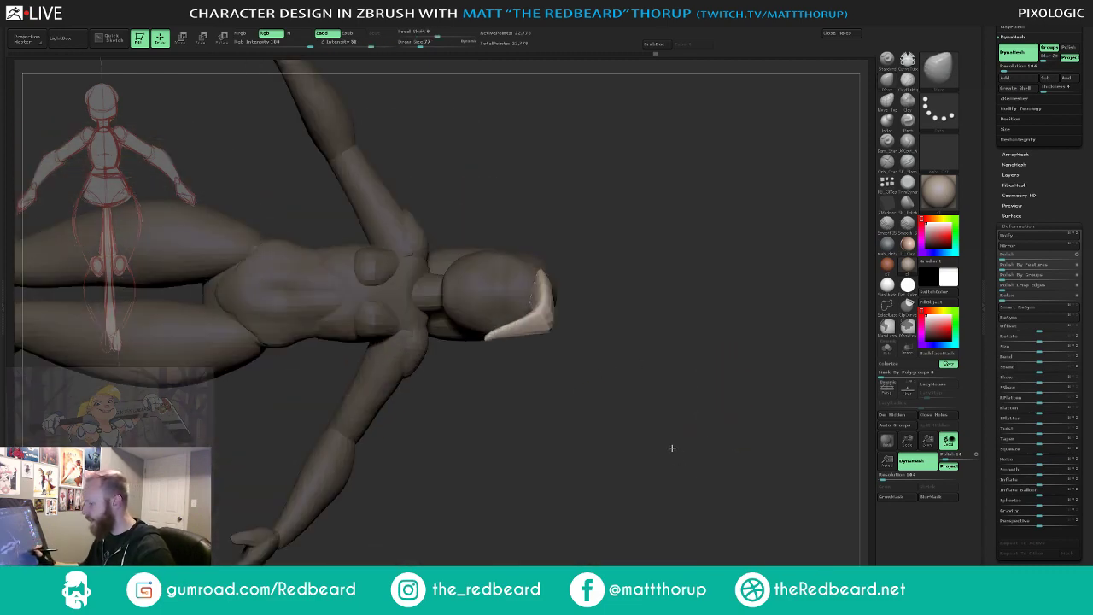
pyautogui.moveTo(617, 339); pyautogui.dragTo(574, 328)
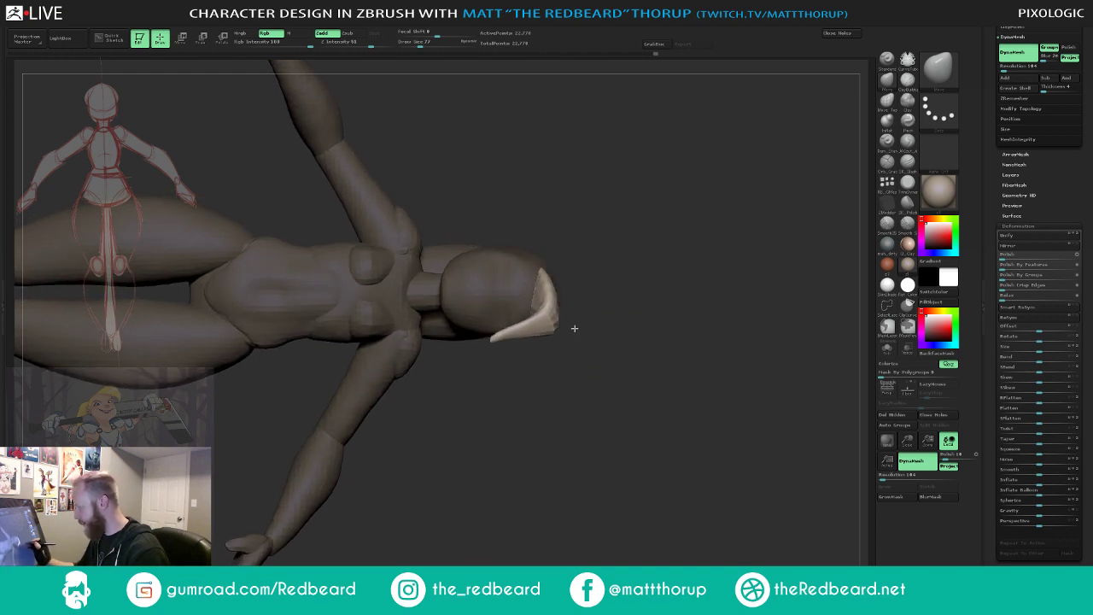
# - Try positioning the bang against the head with a Move transpose line, and return to Draw mode
pyautogui.press('w')
pyautogui.moveTo(546, 292)
pyautogui.mouseDown()
pyautogui.moveTo(672, 284)
pyautogui.moveTo(613, 290)
pyautogui.moveTo(609, 359)
pyautogui.moveTo(587, 327)
pyautogui.mouseUp()
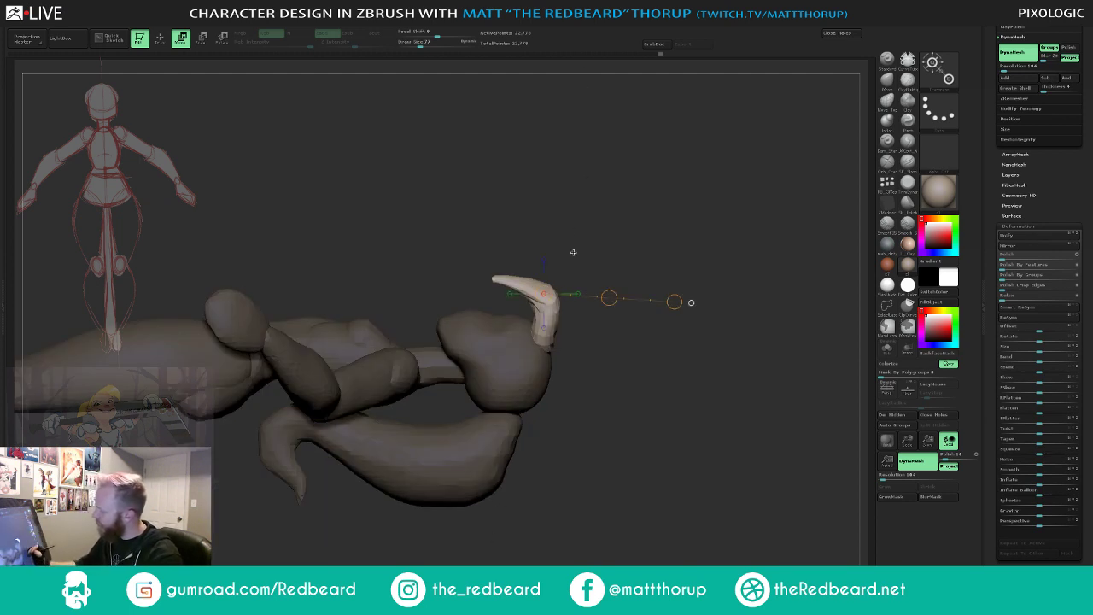
pyautogui.moveTo(587, 317)
pyautogui.mouseDown()
pyautogui.moveTo(651, 503)
pyautogui.moveTo(759, 435)
pyautogui.moveTo(708, 452)
pyautogui.moveTo(735, 448)
pyautogui.mouseUp()
pyautogui.press('q')
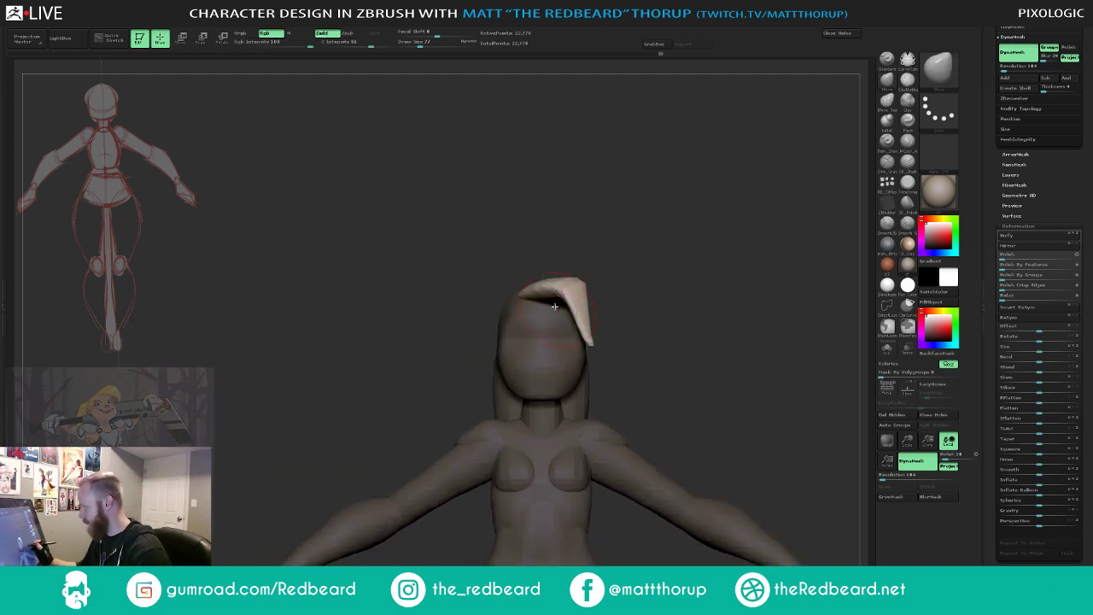
# - Reduce the Move brush size to 62 and pull the bang's base and lower edge into a broad diagonal sweep across the forehead
pyautogui.press('s')
pyautogui.click(539, 303)
pyautogui.moveTo(622, 294); pyautogui.dragTo(647, 326)
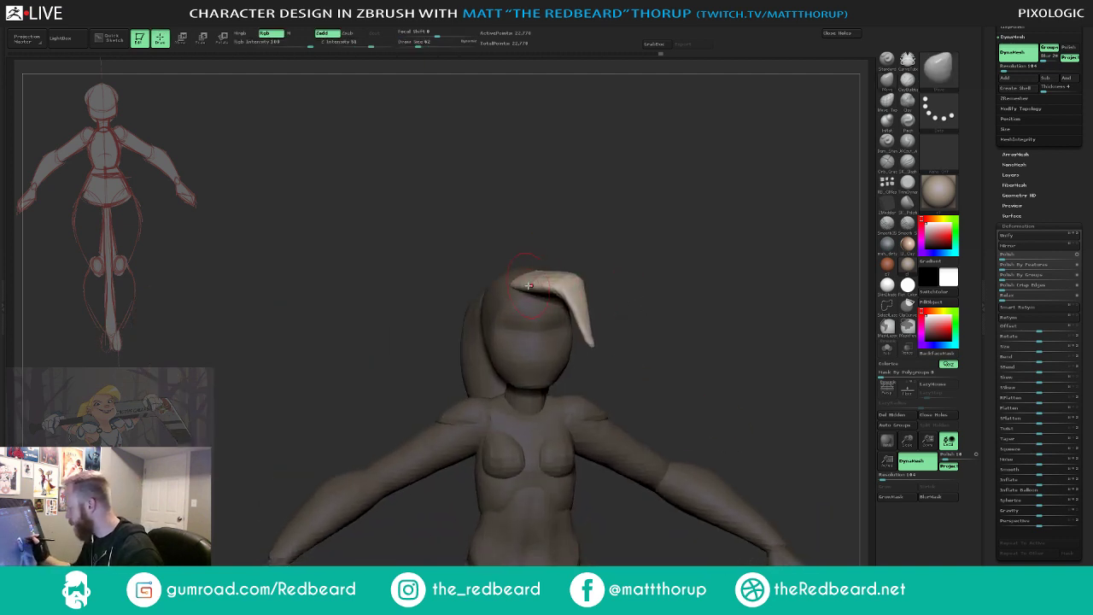
pyautogui.moveTo(551, 291)
pyautogui.mouseDown()
pyautogui.moveTo(561, 301)
pyautogui.moveTo(527, 299)
pyautogui.mouseUp()
pyautogui.moveTo(609, 290)
pyautogui.mouseDown()
pyautogui.moveTo(593, 333)
pyautogui.moveTo(568, 334)
pyautogui.moveTo(573, 343)
pyautogui.mouseUp()
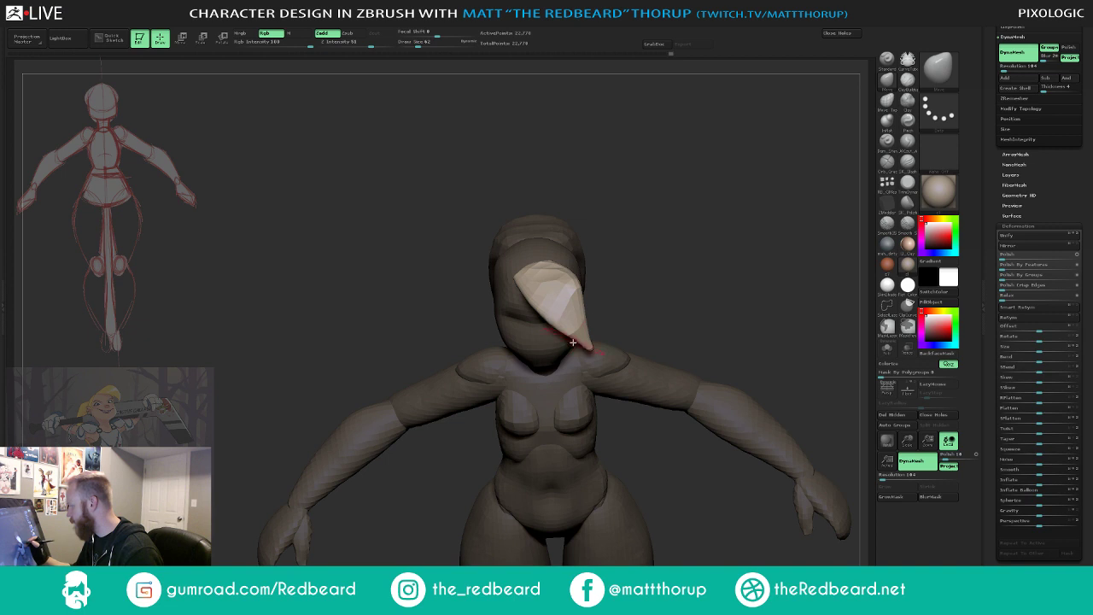
pyautogui.moveTo(663, 271)
pyautogui.mouseDown()
pyautogui.moveTo(659, 295)
pyautogui.moveTo(590, 341)
pyautogui.mouseUp()
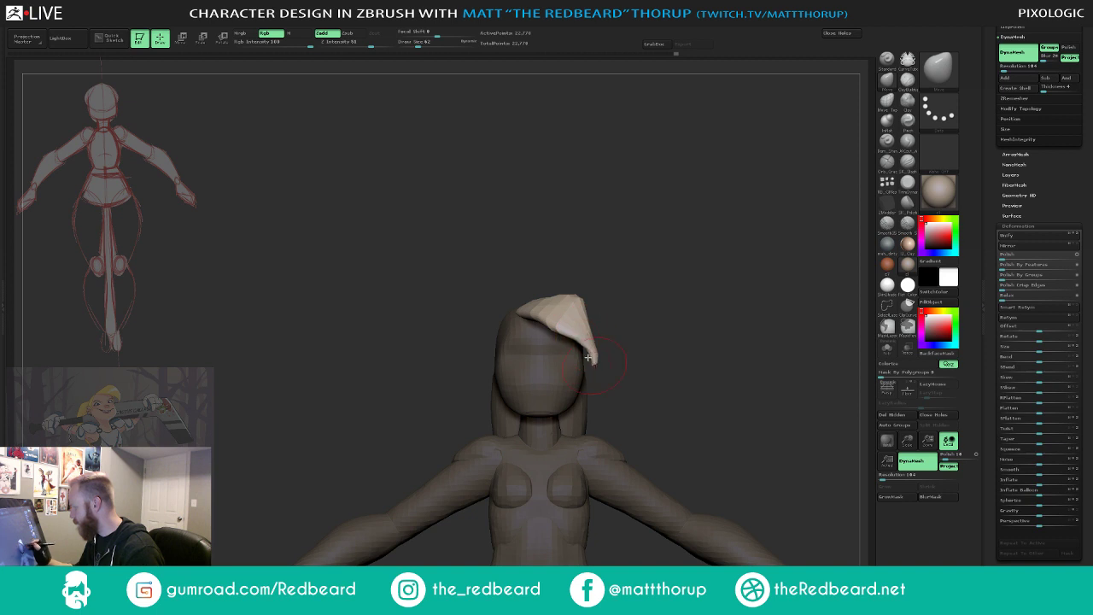
# - Refine the swept bang's edges, crown and tip with the Move brush so it wraps around the front of the head
pyautogui.moveTo(634, 313); pyautogui.dragTo(537, 320)
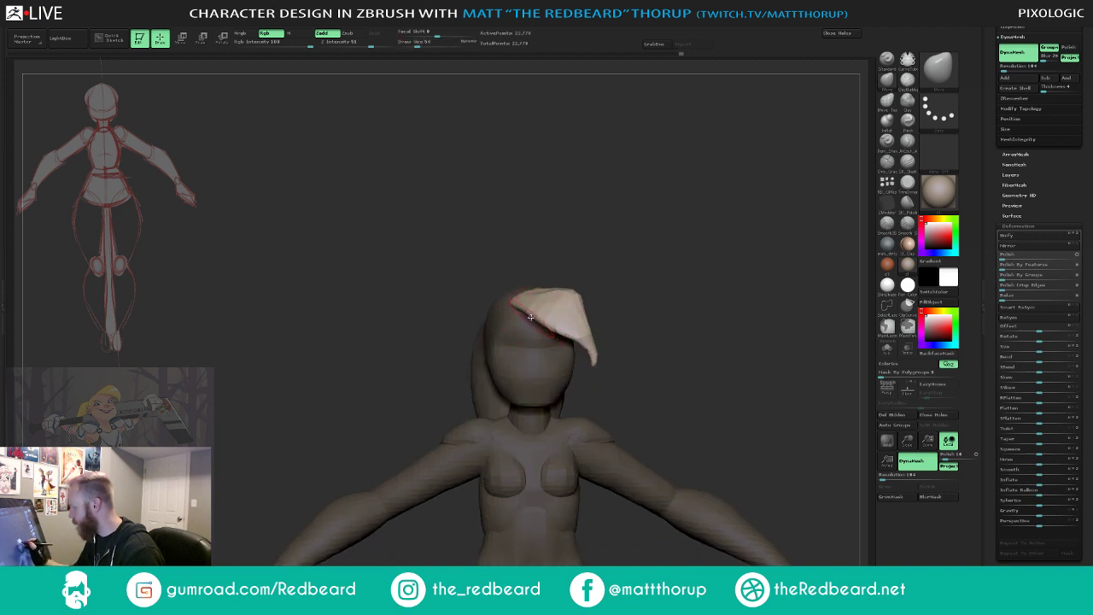
pyautogui.moveTo(636, 315); pyautogui.dragTo(559, 328)
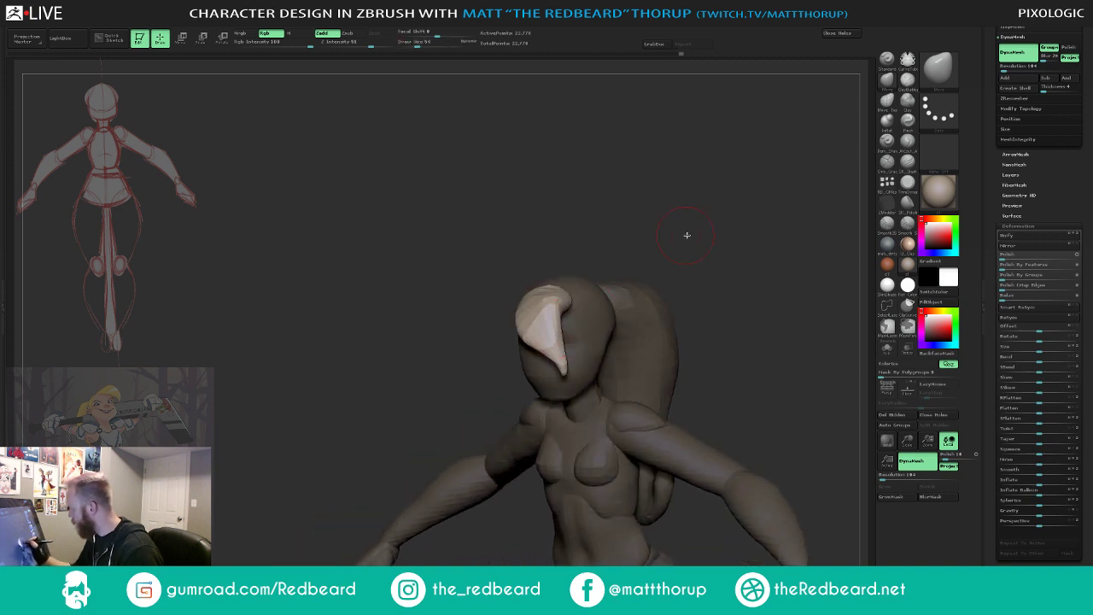
pyautogui.moveTo(687, 235); pyautogui.dragTo(563, 275)
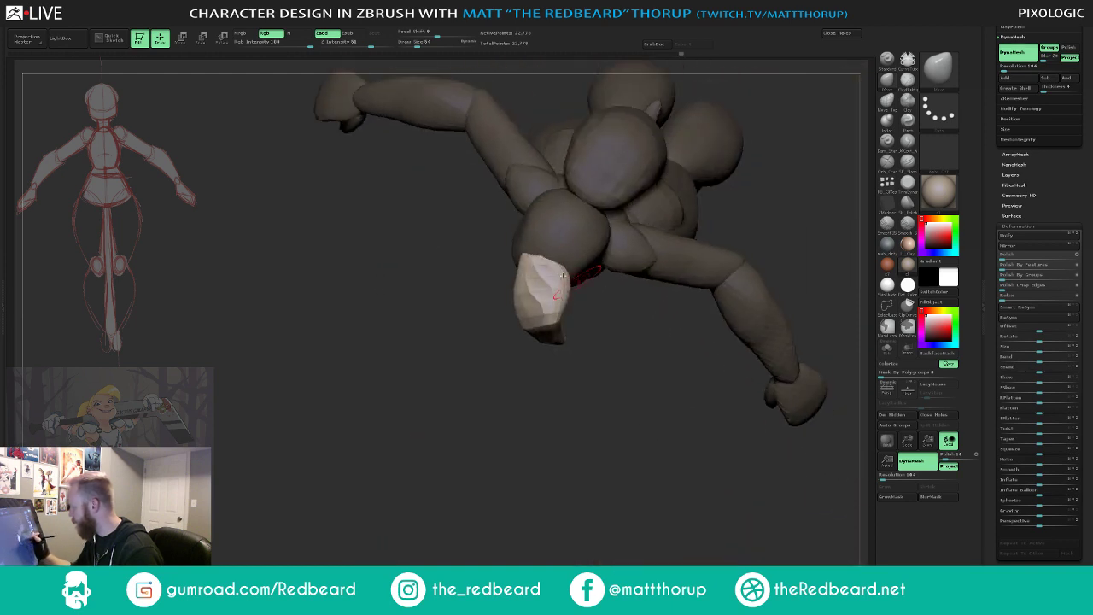
pyautogui.moveTo(605, 361); pyautogui.dragTo(527, 256)
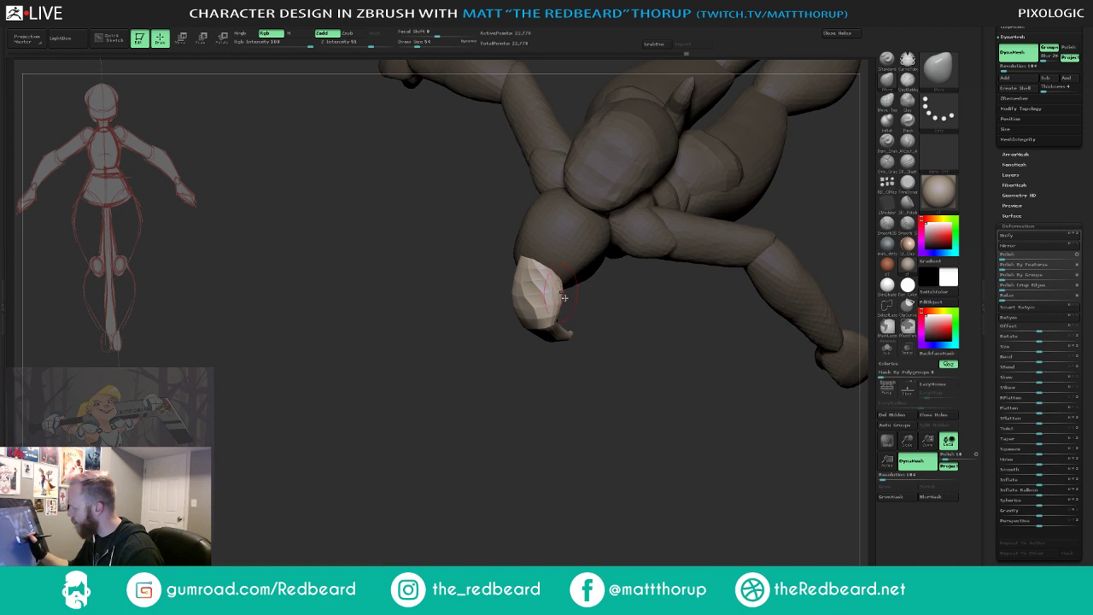
pyautogui.keyDown('shift'); pyautogui.moveTo(663, 346); pyautogui.dragTo(687, 340); pyautogui.keyUp('shift')
pyautogui.moveTo(734, 386)
pyautogui.mouseDown()
pyautogui.moveTo(743, 386)
pyautogui.moveTo(731, 383)
pyautogui.mouseUp()
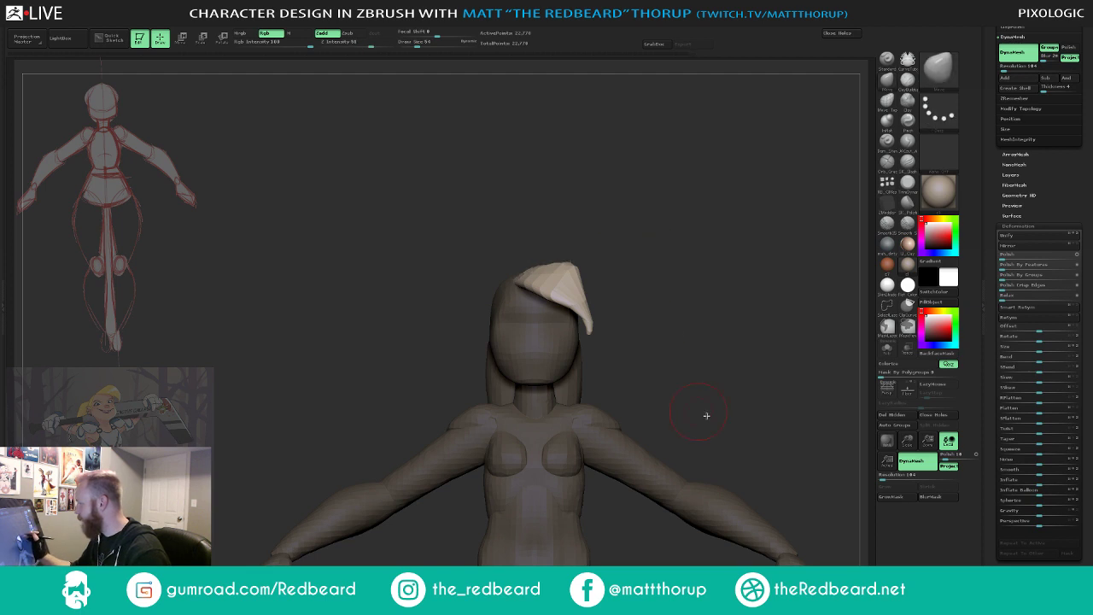
pyautogui.moveTo(706, 415); pyautogui.dragTo(720, 363)
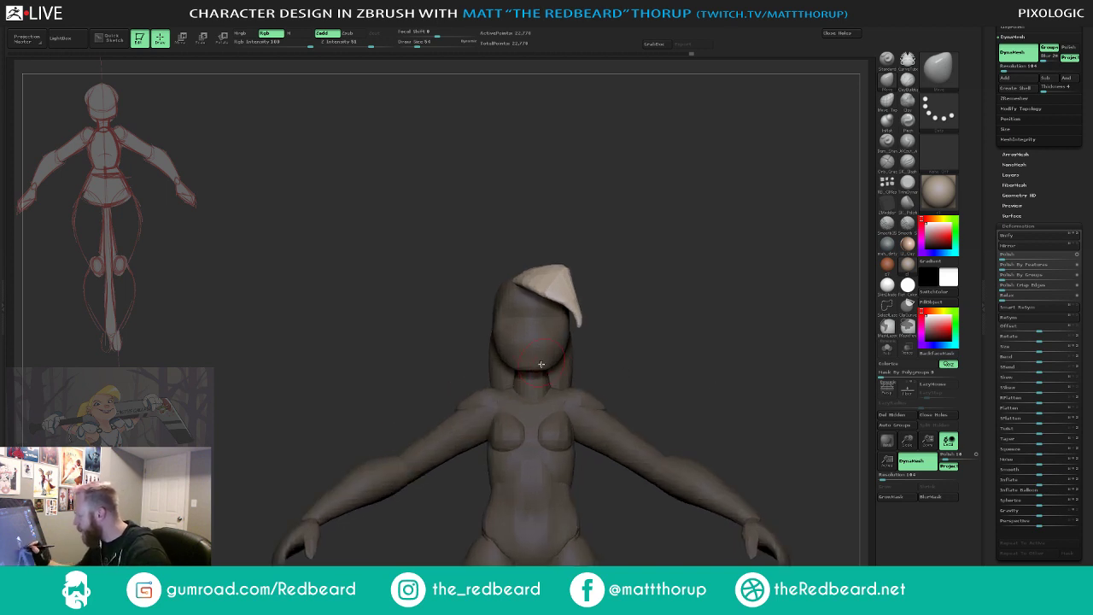
# - Clear the mask, isolate the head, and mask everything except the head with the full figure shown again
pyautogui.keyDown('ctrl'); pyautogui.moveTo(628, 341); pyautogui.dragTo(651, 365); pyautogui.keyUp('ctrl')
pyautogui.keyDown('ctrl'); pyautogui.keyDown('shift'); pyautogui.click(543, 346); pyautogui.keyUp('shift'); pyautogui.keyUp('ctrl')
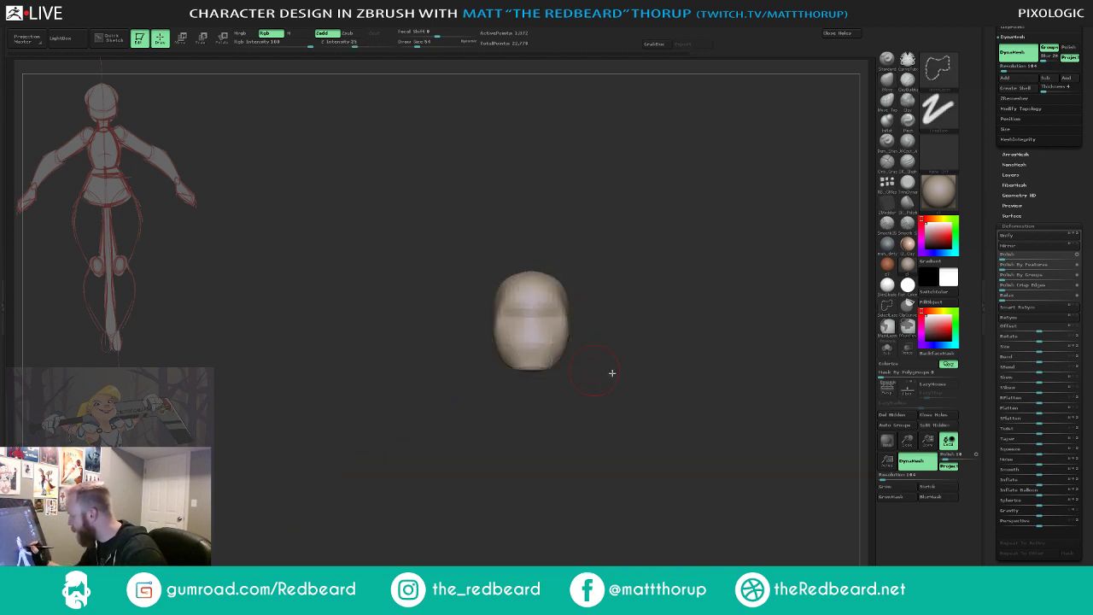
pyautogui.keyDown('ctrl'); pyautogui.click(672, 359); pyautogui.keyUp('ctrl')
pyautogui.keyDown('ctrl'); pyautogui.keyDown('shift'); pyautogui.click(668, 379); pyautogui.keyUp('shift'); pyautogui.keyUp('ctrl')
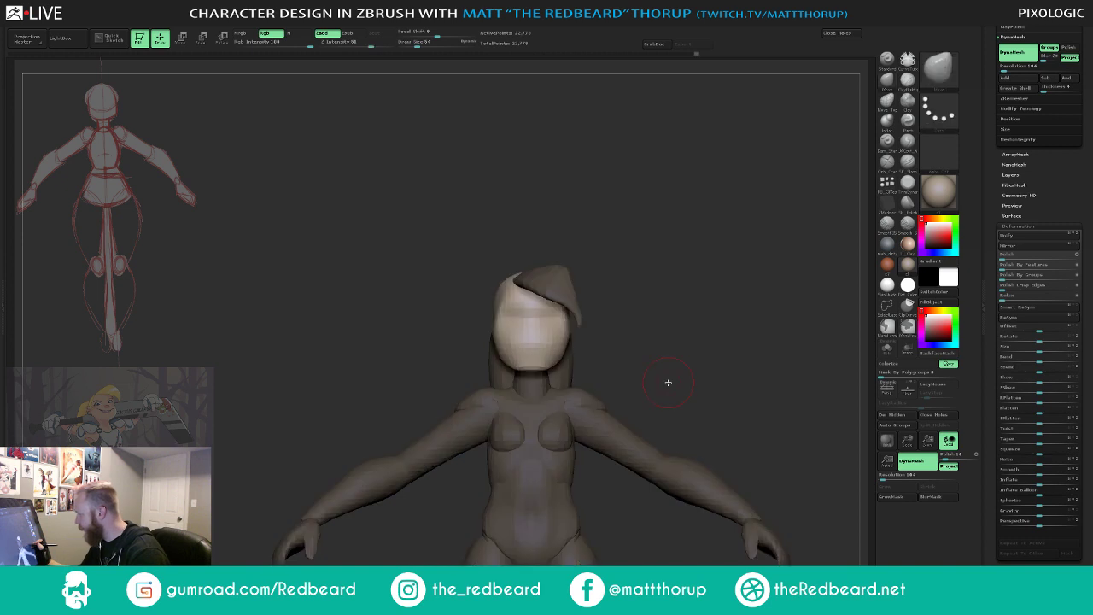
# - Reshape the head's chin and jawline from the front with the Move brush, adjusting the brush size between strokes
pyautogui.press('s')
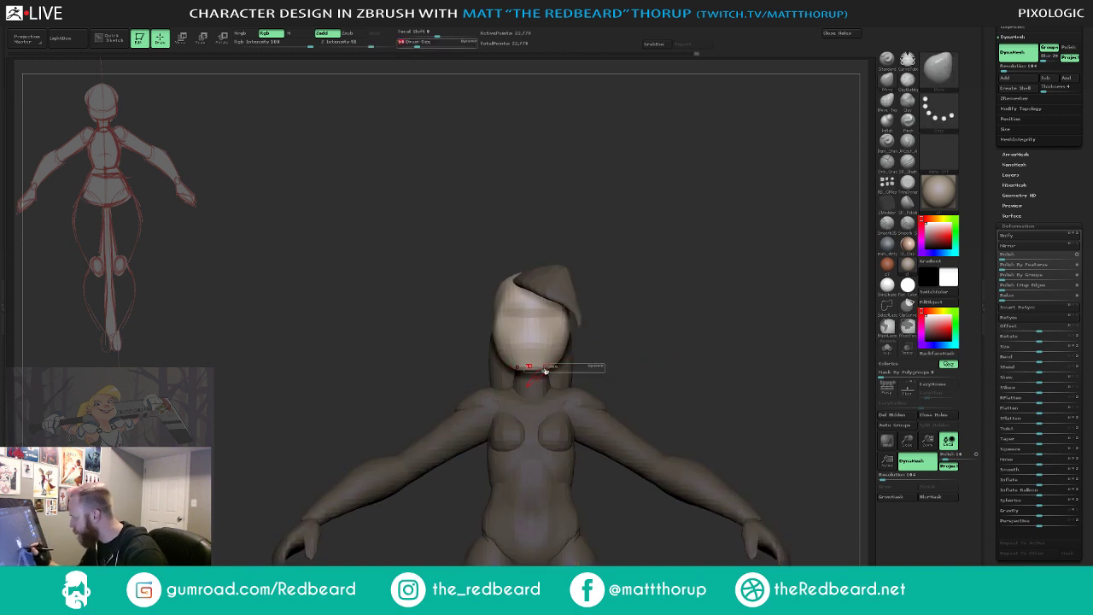
pyautogui.moveTo(544, 369); pyautogui.dragTo(541, 368)
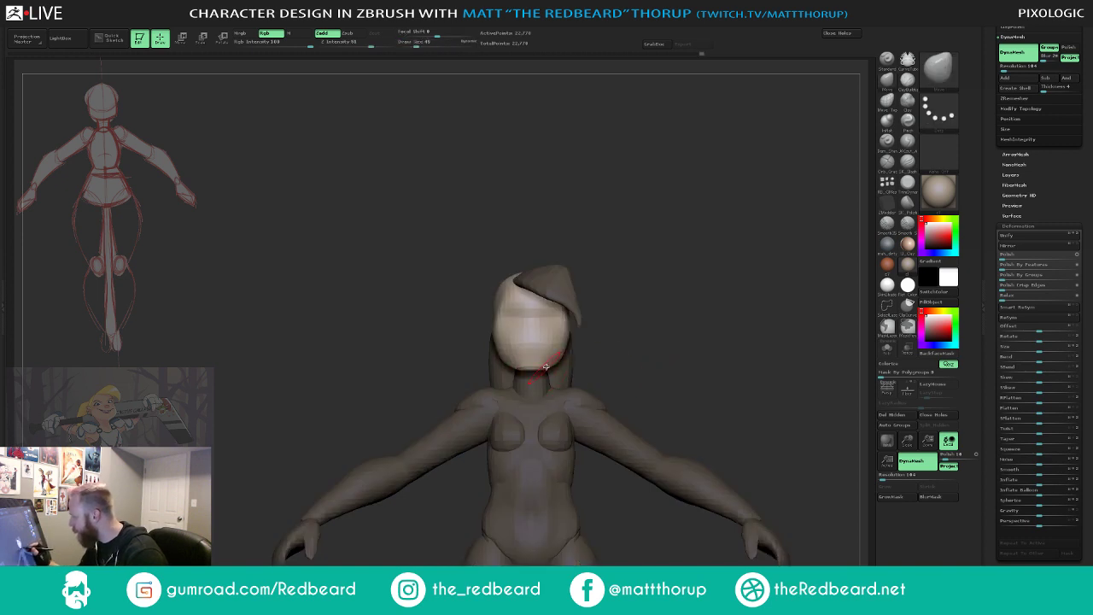
pyautogui.moveTo(622, 359)
pyautogui.mouseDown()
pyautogui.moveTo(529, 378)
pyautogui.moveTo(537, 390)
pyautogui.moveTo(563, 376)
pyautogui.mouseUp()
pyautogui.press('s')
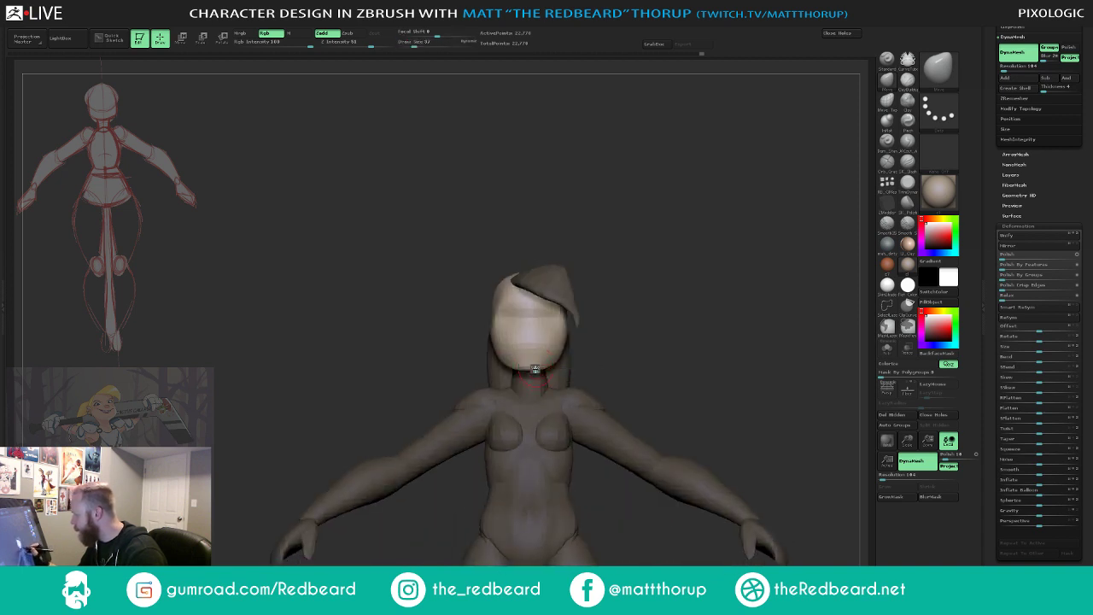
pyautogui.moveTo(631, 359); pyautogui.dragTo(565, 358)
pyautogui.press('s')
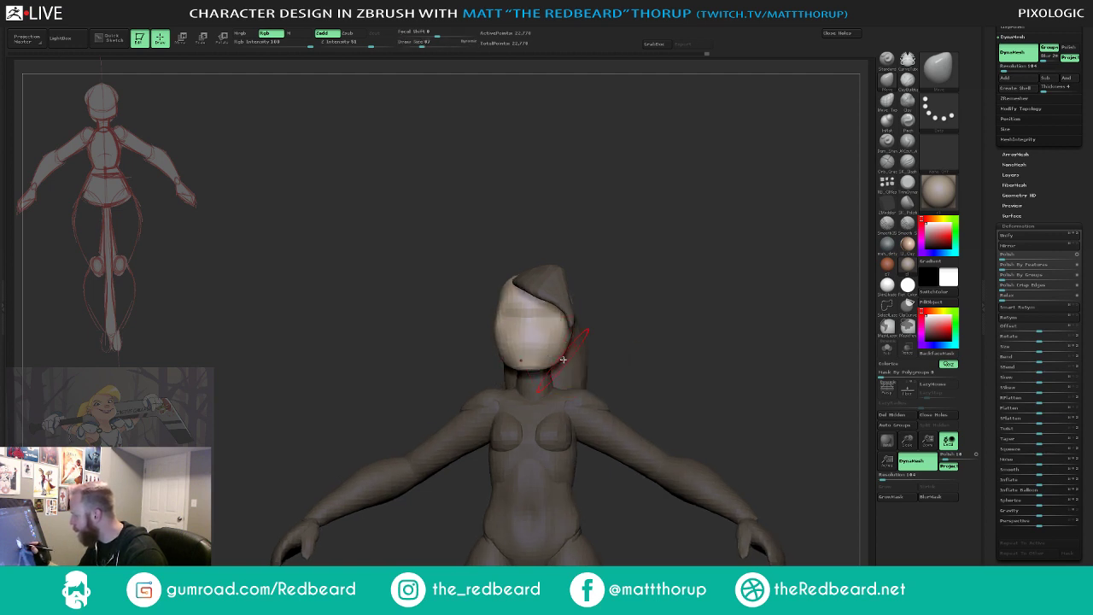
pyautogui.moveTo(664, 351)
pyautogui.keyDown('shift'); pyautogui.mouseDown()
pyautogui.moveTo(683, 362)
pyautogui.moveTo(631, 350)
pyautogui.mouseUp(); pyautogui.keyUp('shift')
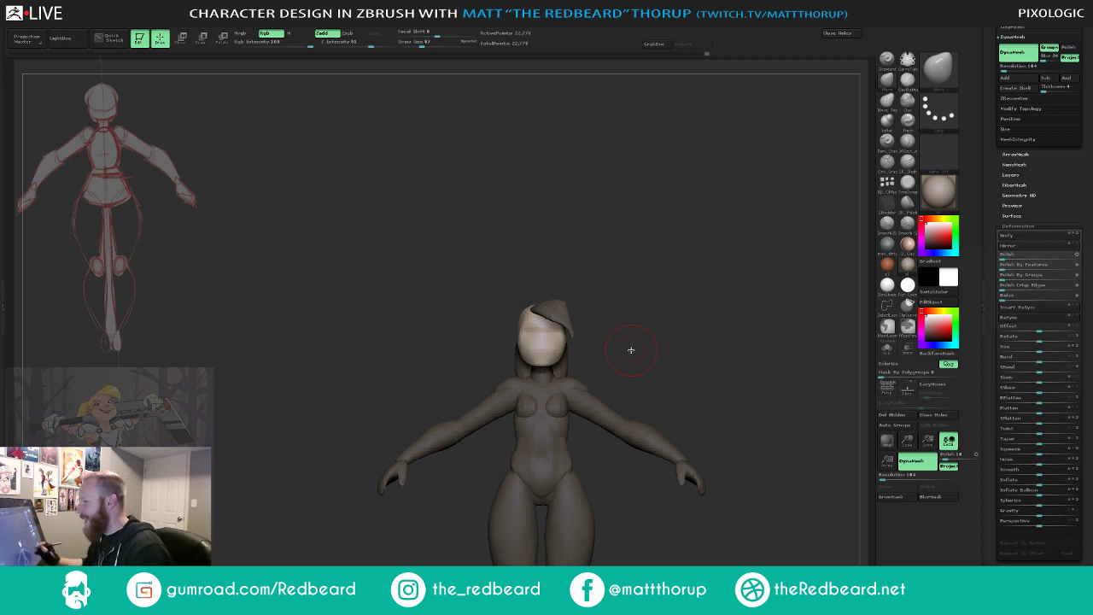
# - Refine the head's face and chin profile in side view with a resized Move brush
pyautogui.moveTo(631, 349)
pyautogui.mouseDown()
pyautogui.moveTo(725, 390)
pyautogui.moveTo(739, 385)
pyautogui.moveTo(695, 391)
pyautogui.moveTo(742, 404)
pyautogui.moveTo(725, 419)
pyautogui.moveTo(727, 503)
pyautogui.moveTo(692, 486)
pyautogui.mouseUp()
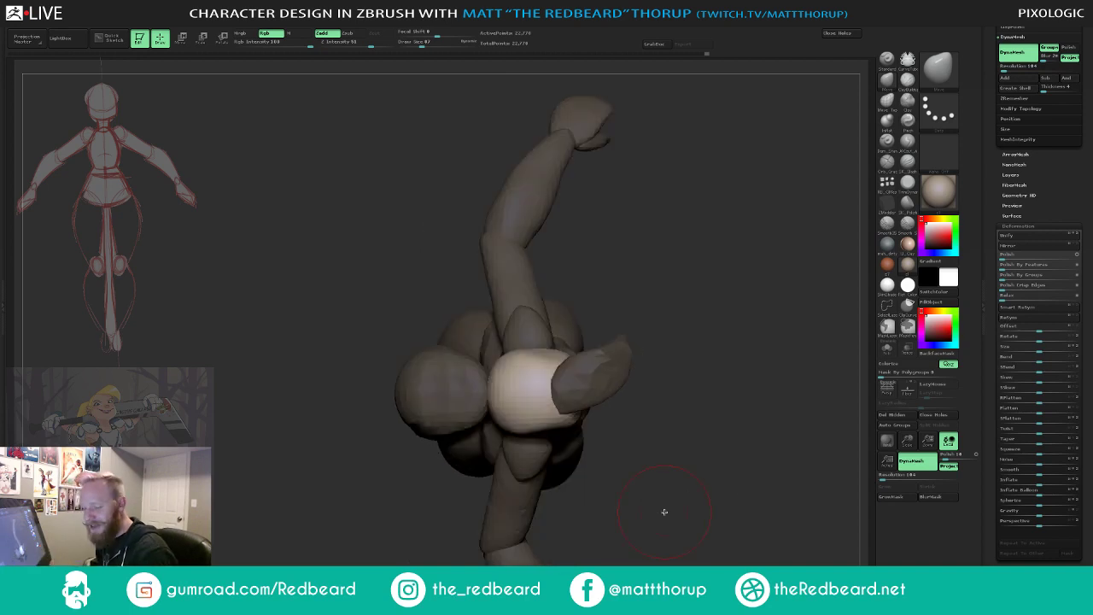
pyautogui.moveTo(710, 487)
pyautogui.mouseDown()
pyautogui.moveTo(722, 383)
pyautogui.moveTo(735, 436)
pyautogui.moveTo(722, 424)
pyautogui.moveTo(752, 384)
pyautogui.moveTo(671, 302)
pyautogui.mouseUp()
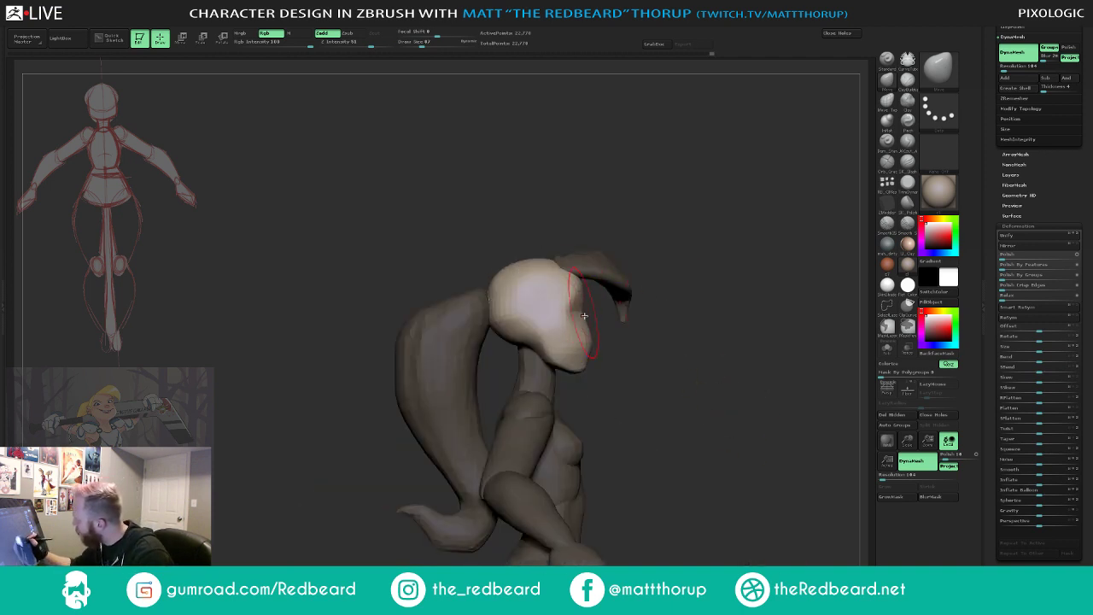
pyautogui.press('s')
pyautogui.click(588, 340)
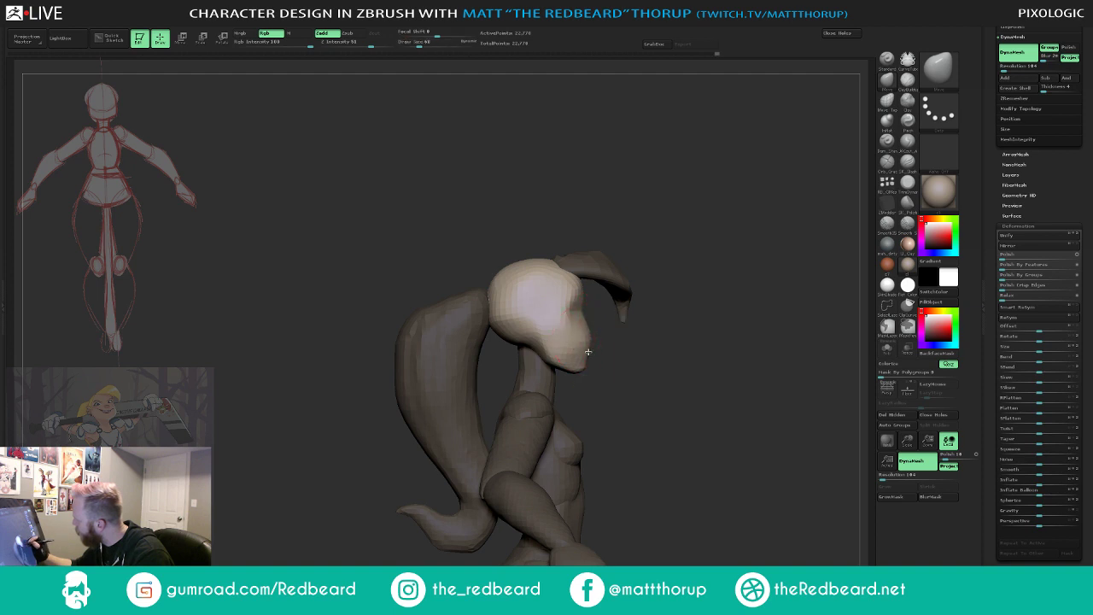
pyautogui.moveTo(621, 380); pyautogui.dragTo(629, 346)
# - Turn on perspective view and examine the full figure's proportions from the front, back and side
pyautogui.click(887, 390)
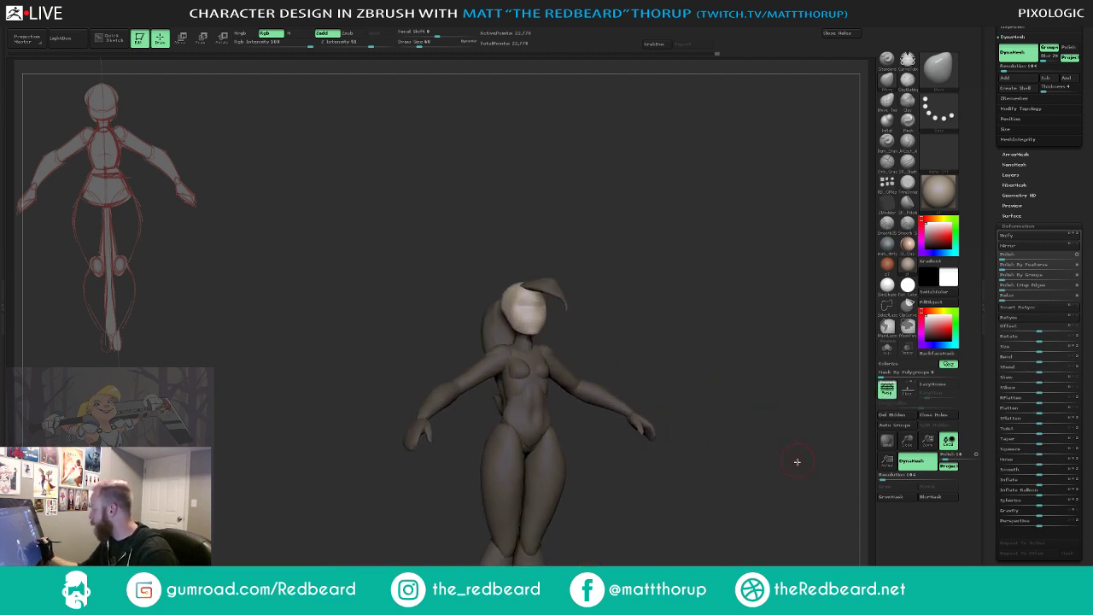
pyautogui.moveTo(783, 465)
pyautogui.keyDown('alt'); pyautogui.mouseDown()
pyautogui.moveTo(708, 446)
pyautogui.moveTo(654, 449)
pyautogui.moveTo(727, 463)
pyautogui.moveTo(710, 437)
pyautogui.moveTo(649, 435)
pyautogui.moveTo(706, 446)
pyautogui.moveTo(536, 464)
pyautogui.moveTo(537, 486)
pyautogui.moveTo(586, 513)
pyautogui.moveTo(608, 427)
pyautogui.moveTo(605, 446)
pyautogui.moveTo(630, 463)
pyautogui.moveTo(629, 501)
pyautogui.moveTo(607, 436)
pyautogui.moveTo(563, 448)
pyautogui.moveTo(710, 441)
pyautogui.moveTo(695, 435)
pyautogui.moveTo(632, 492)
pyautogui.moveTo(629, 480)
pyautogui.mouseUp(); pyautogui.keyUp('alt')
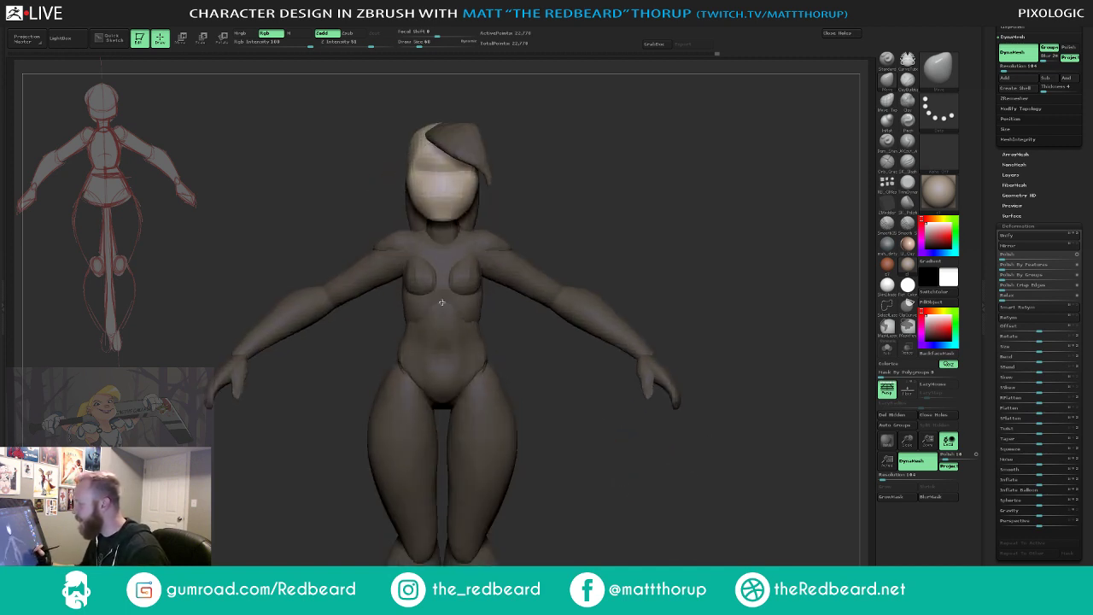
pyautogui.moveTo(687, 226)
pyautogui.mouseDown()
pyautogui.moveTo(524, 205)
pyautogui.moveTo(732, 199)
pyautogui.mouseUp()
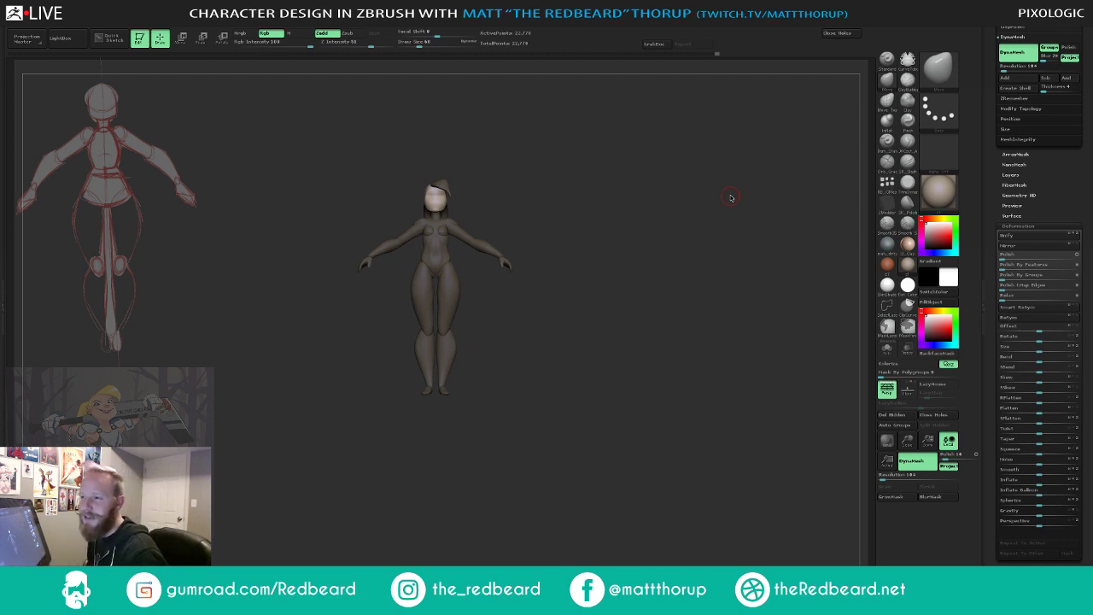
pyautogui.moveTo(622, 429)
pyautogui.mouseDown()
pyautogui.moveTo(649, 425)
pyautogui.moveTo(627, 431)
pyautogui.moveTo(629, 456)
pyautogui.moveTo(714, 447)
pyautogui.mouseUp()
pyautogui.moveTo(1065, 224); pyautogui.dragTo(1069, 261)
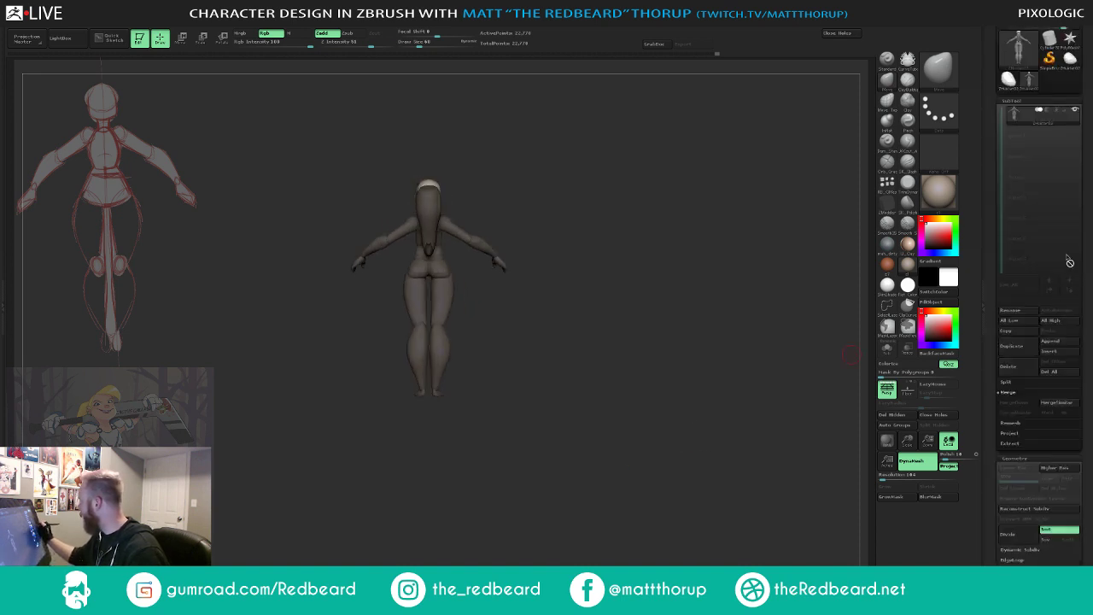
pyautogui.moveTo(581, 449); pyautogui.dragTo(587, 447)
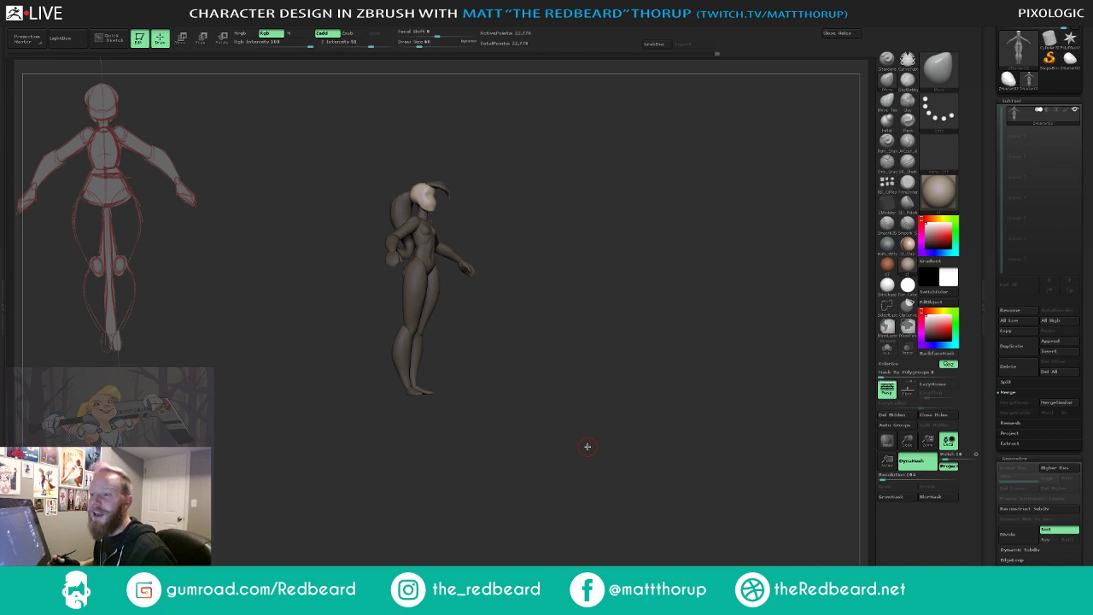
pyautogui.moveTo(643, 430)
pyautogui.mouseDown()
pyautogui.moveTo(611, 432)
pyautogui.moveTo(622, 456)
pyautogui.moveTo(603, 483)
pyautogui.mouseUp()
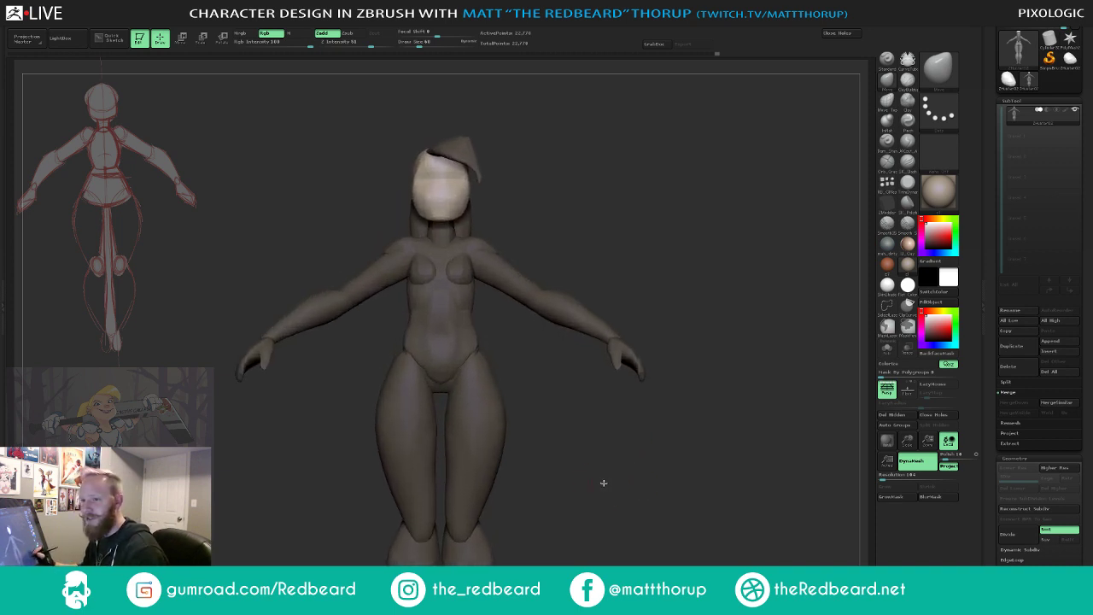
# - Mask everything except the rib cage and reshape its contour with a resized Move brush
pyautogui.moveTo(481, 308)
pyautogui.mouseDown()
pyautogui.moveTo(488, 319)
pyautogui.moveTo(463, 301)
pyautogui.mouseUp()
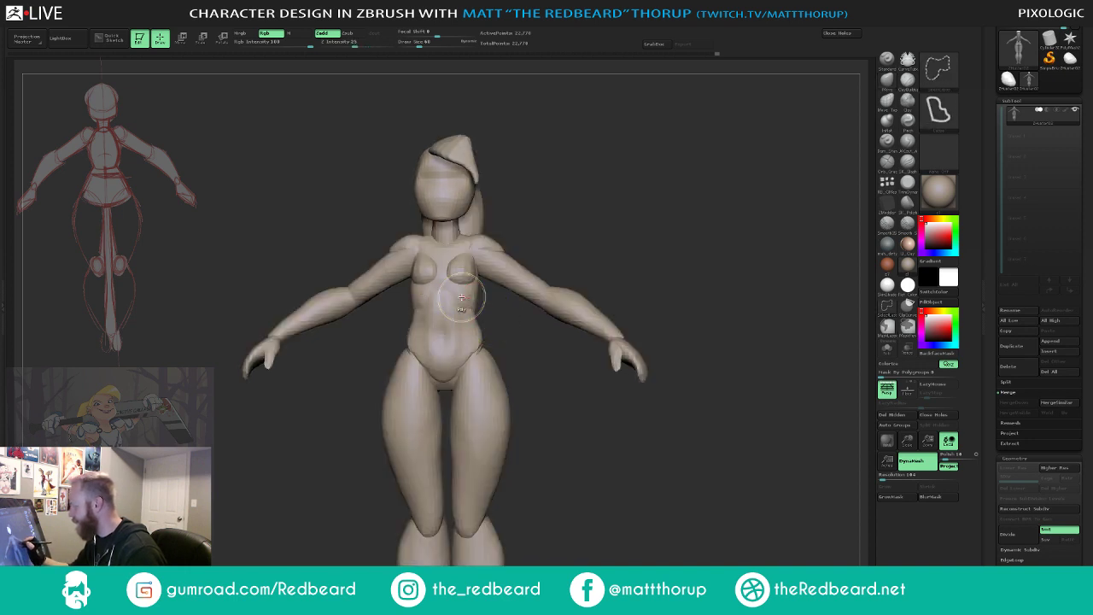
pyautogui.keyDown('ctrl'); pyautogui.keyDown('shift'); pyautogui.click(481, 311); pyautogui.keyUp('shift'); pyautogui.keyUp('ctrl')
pyautogui.keyDown('ctrl'); pyautogui.keyDown('shift'); pyautogui.click(487, 316); pyautogui.keyUp('shift'); pyautogui.keyUp('ctrl')
pyautogui.keyDown('ctrl'); pyautogui.click(494, 319); pyautogui.keyUp('ctrl')
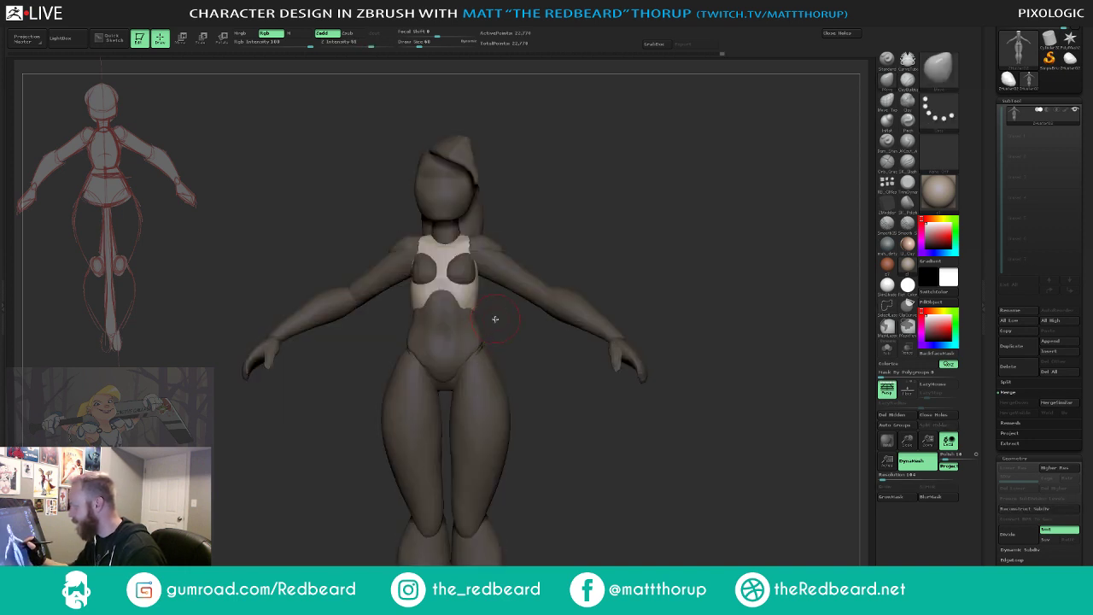
pyautogui.moveTo(495, 318)
pyautogui.mouseDown()
pyautogui.moveTo(472, 321)
pyautogui.moveTo(464, 299)
pyautogui.moveTo(663, 385)
pyautogui.moveTo(689, 383)
pyautogui.moveTo(515, 339)
pyautogui.moveTo(537, 345)
pyautogui.moveTo(451, 292)
pyautogui.mouseUp()
pyautogui.press('s')
pyautogui.moveTo(532, 271); pyautogui.dragTo(511, 281)
# - With everything except the abdomen masked, refine its upper front and waist contour using the Move brush, and clear the mask
pyautogui.keyDown('ctrl'); pyautogui.keyDown('shift'); pyautogui.click(450, 330); pyautogui.keyUp('shift'); pyautogui.keyUp('ctrl')
pyautogui.keyDown('ctrl'); pyautogui.click(514, 272); pyautogui.keyUp('ctrl')
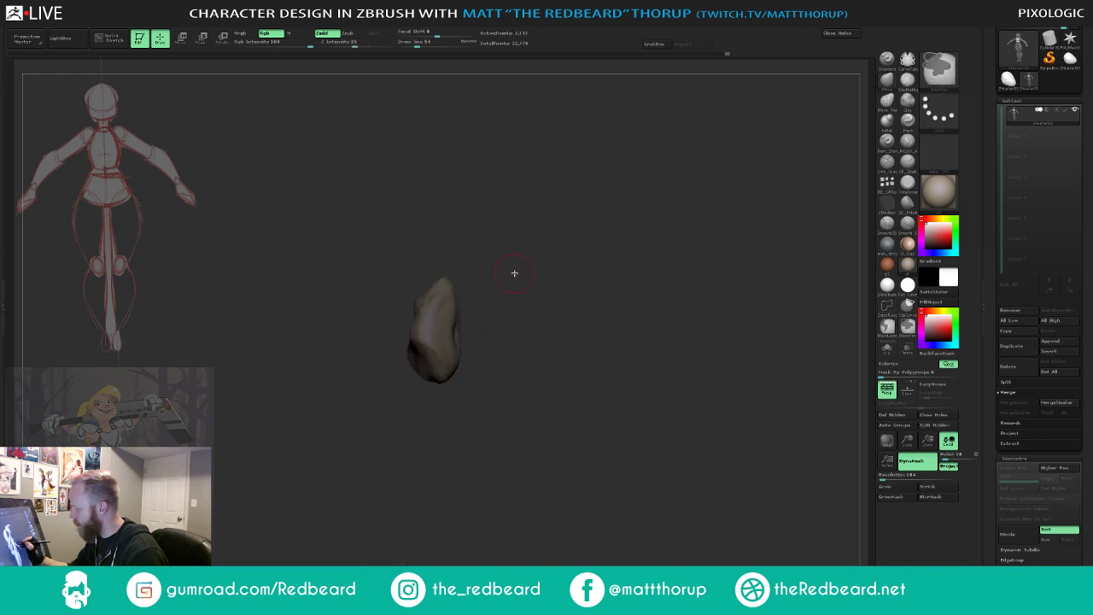
pyautogui.keyDown('ctrl'); pyautogui.keyDown('shift'); pyautogui.click(515, 271); pyautogui.keyUp('shift'); pyautogui.keyUp('ctrl')
pyautogui.keyDown('ctrl'); pyautogui.click(515, 271); pyautogui.keyUp('ctrl')
pyautogui.moveTo(454, 297); pyautogui.dragTo(455, 296)
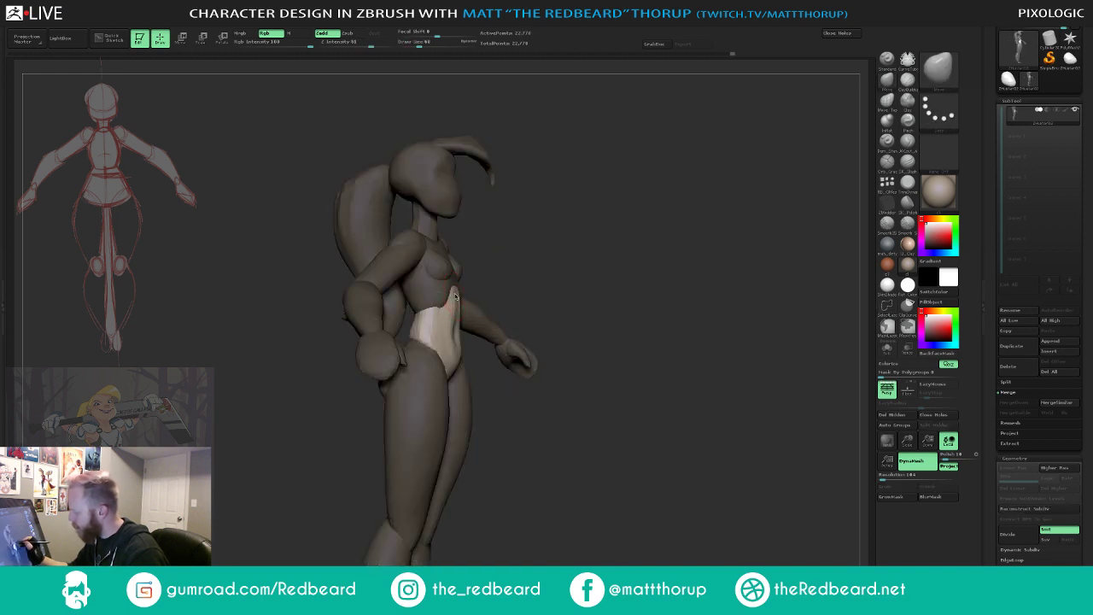
pyautogui.keyDown('shift'); pyautogui.moveTo(525, 282); pyautogui.dragTo(495, 294); pyautogui.keyUp('shift')
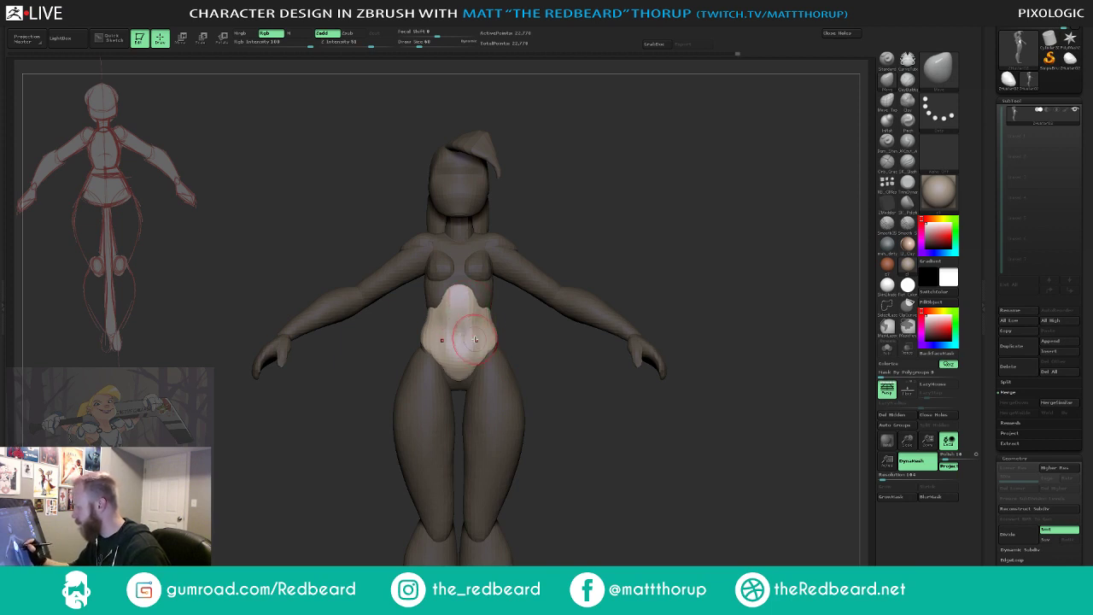
pyautogui.moveTo(523, 367); pyautogui.dragTo(471, 354)
pyautogui.moveTo(595, 500)
pyautogui.mouseDown()
pyautogui.moveTo(594, 486)
pyautogui.moveTo(620, 503)
pyautogui.moveTo(580, 488)
pyautogui.moveTo(615, 500)
pyautogui.moveTo(671, 464)
pyautogui.moveTo(709, 463)
pyautogui.moveTo(647, 459)
pyautogui.moveTo(663, 463)
pyautogui.moveTo(674, 457)
pyautogui.moveTo(632, 449)
pyautogui.moveTo(683, 449)
pyautogui.moveTo(605, 442)
pyautogui.moveTo(617, 461)
pyautogui.moveTo(681, 448)
pyautogui.moveTo(663, 476)
pyautogui.moveTo(649, 475)
pyautogui.moveTo(665, 439)
pyautogui.mouseUp()
# - Toggle the polyframe display on and off, and view the figure as a silhouette in a flat white material
pyautogui.hotkey('shift', 'f')
pyautogui.hotkey('shift', 'f')
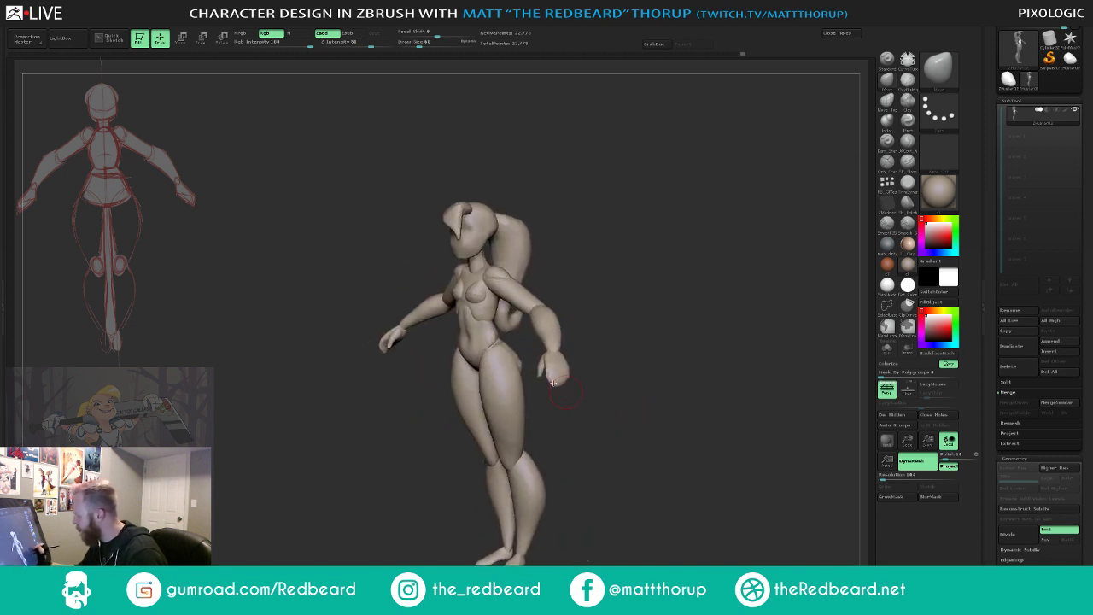
pyautogui.moveTo(551, 383)
pyautogui.mouseDown()
pyautogui.moveTo(646, 366)
pyautogui.moveTo(593, 373)
pyautogui.moveTo(613, 371)
pyautogui.moveTo(613, 393)
pyautogui.moveTo(632, 362)
pyautogui.moveTo(612, 454)
pyautogui.moveTo(643, 439)
pyautogui.moveTo(604, 417)
pyautogui.mouseUp()
pyautogui.click(908, 287)
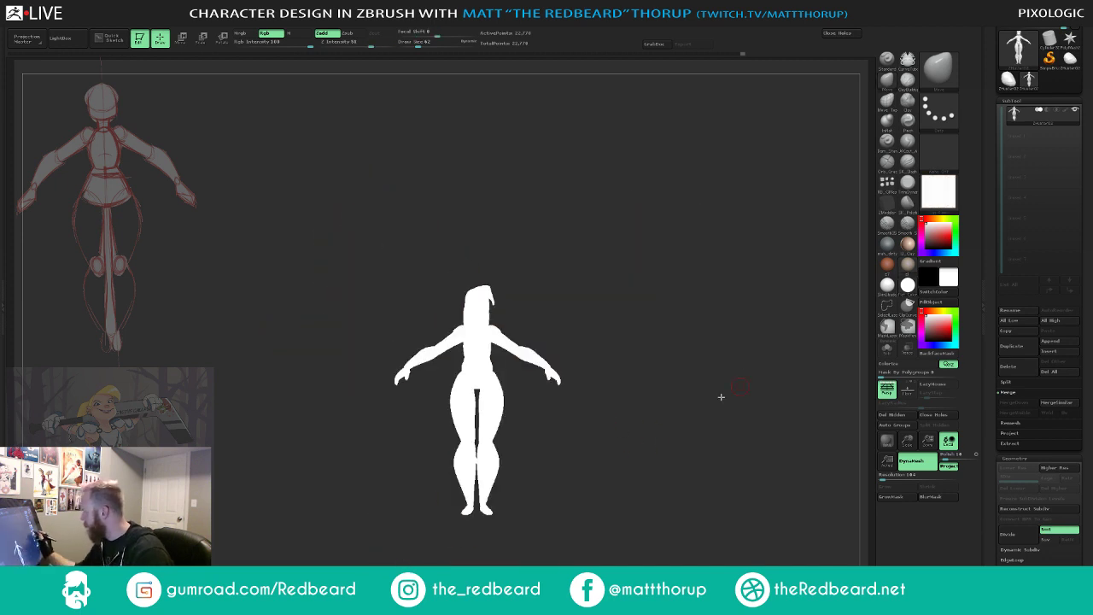
pyautogui.moveTo(681, 434); pyautogui.dragTo(641, 409)
# - Trace the body's line of action over the side silhouette with the selection lasso, and restore full visibility
pyautogui.hotkey('ctrl', 'shift')
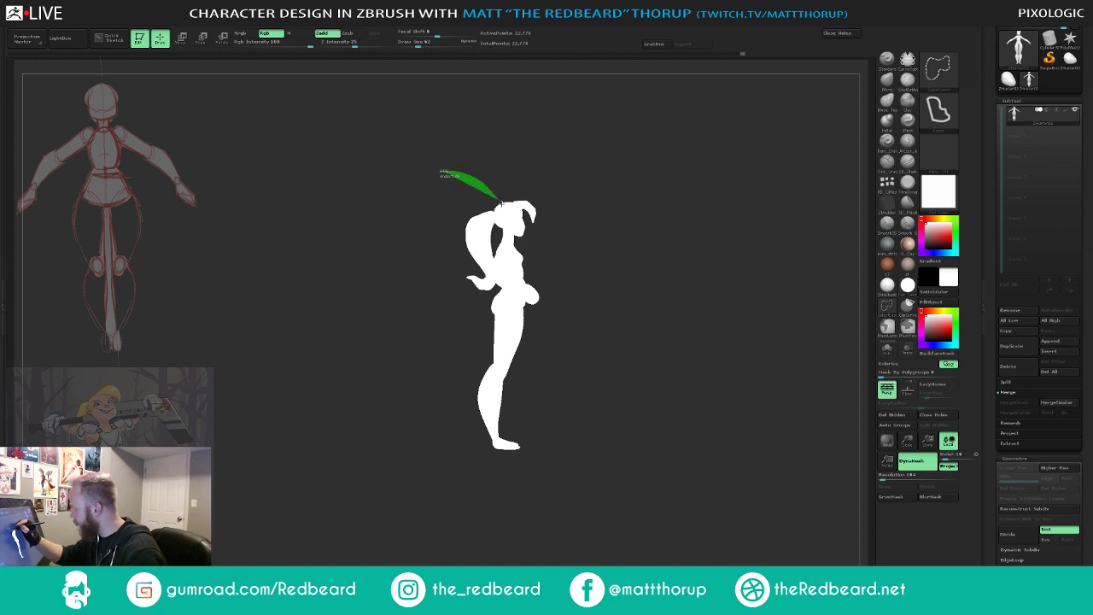
pyautogui.moveTo(500, 198)
pyautogui.keyDown('ctrl'); pyautogui.keyDown('shift'); pyautogui.mouseDown()
pyautogui.moveTo(488, 353)
pyautogui.moveTo(498, 462)
pyautogui.moveTo(546, 524)
pyautogui.moveTo(605, 513)
pyautogui.moveTo(525, 517)
pyautogui.moveTo(544, 513)
pyautogui.mouseUp(); pyautogui.keyUp('shift'); pyautogui.keyUp('ctrl')
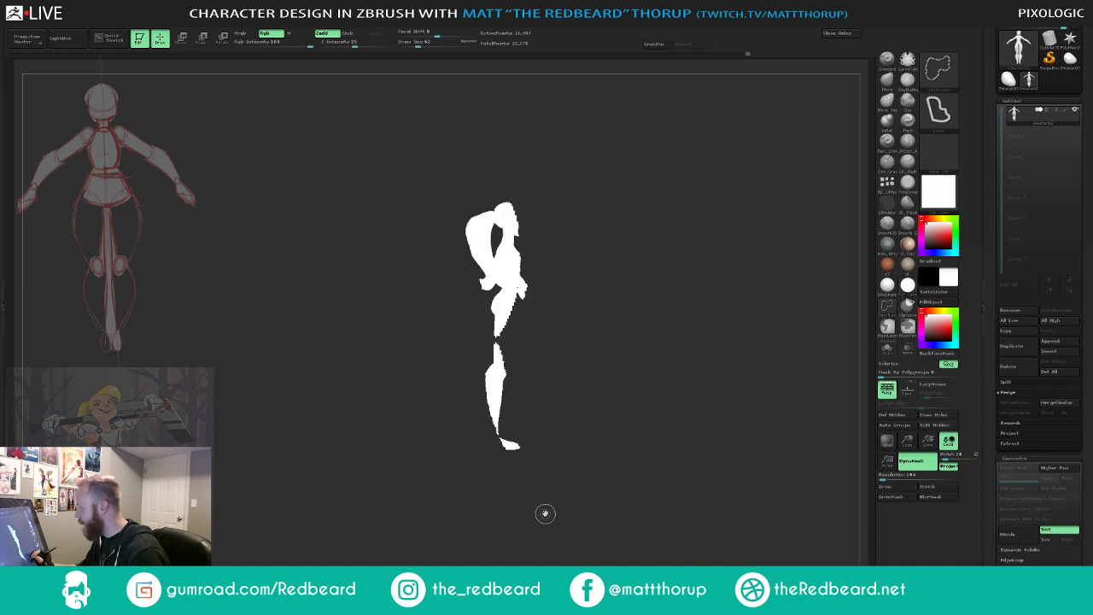
pyautogui.hotkey('ctrl', 'shift')
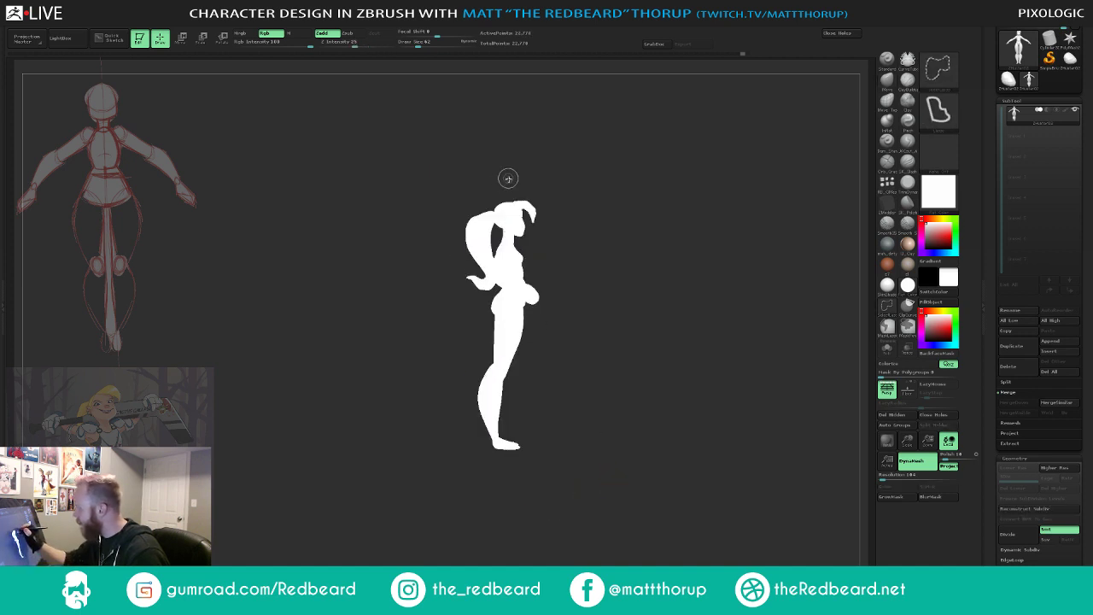
pyautogui.moveTo(499, 256)
pyautogui.keyDown('ctrl'); pyautogui.keyDown('shift'); pyautogui.mouseDown()
pyautogui.moveTo(518, 358)
pyautogui.moveTo(495, 390)
pyautogui.moveTo(520, 496)
pyautogui.mouseUp(); pyautogui.keyUp('shift'); pyautogui.keyUp('ctrl')
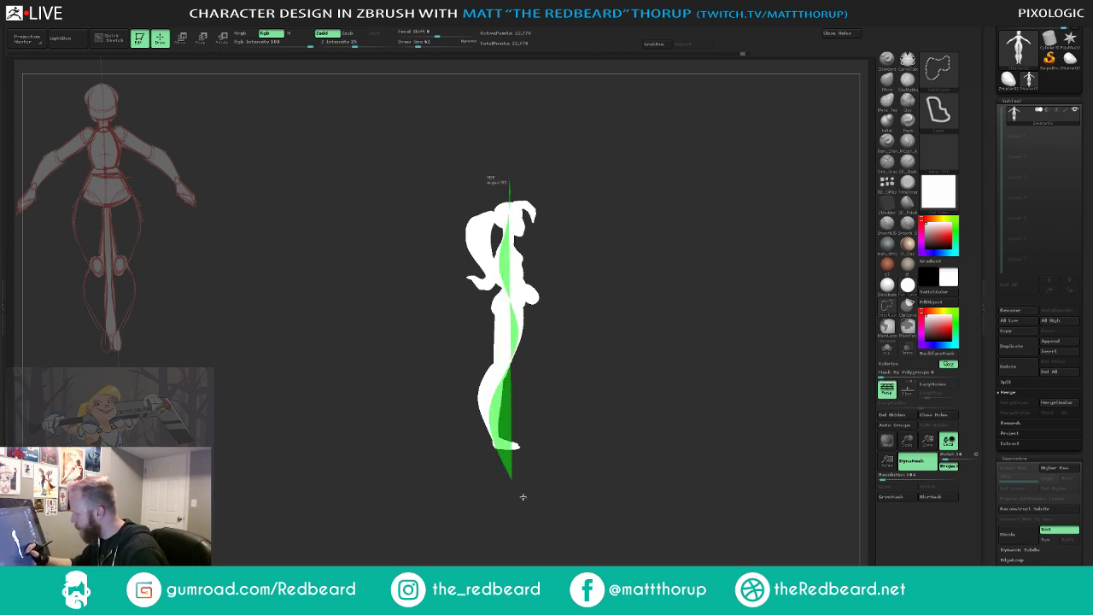
pyautogui.keyDown('ctrl'); pyautogui.keyDown('shift'); pyautogui.click(633, 433); pyautogui.keyUp('shift'); pyautogui.keyUp('ctrl')
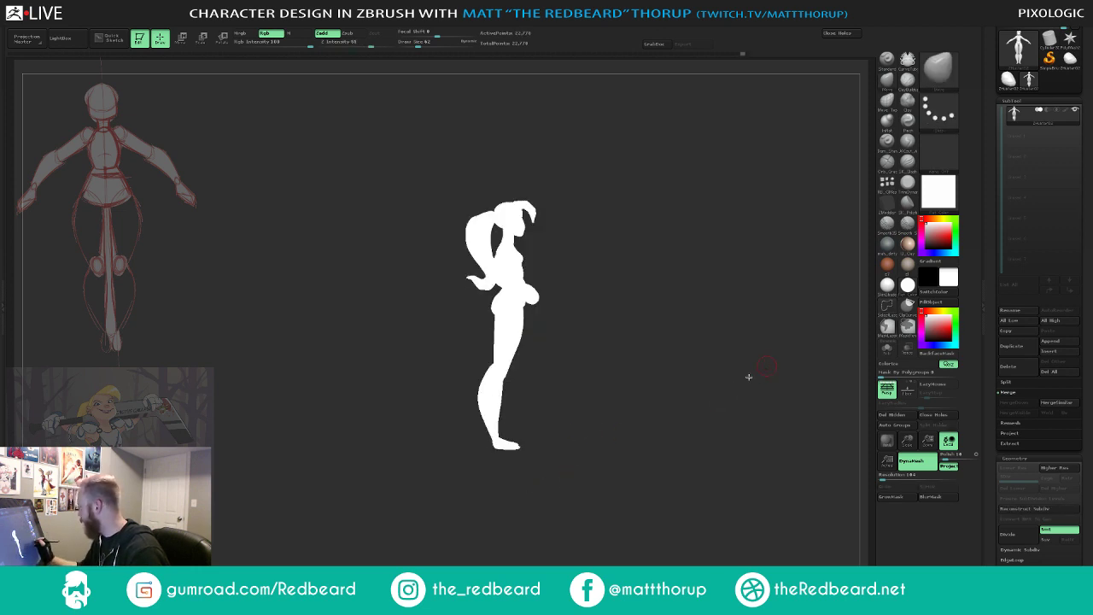
# - Hide the arms and trace the side silhouette's rhythm from head to feet with the selection lasso
pyautogui.keyDown('shift'); pyautogui.moveTo(749, 377); pyautogui.dragTo(756, 392); pyautogui.keyUp('shift')
pyautogui.moveTo(750, 235)
pyautogui.keyDown('ctrl'); pyautogui.keyDown('alt'); pyautogui.keyDown('shift'); pyautogui.mouseDown()
pyautogui.moveTo(646, 210)
pyautogui.moveTo(651, 321)
pyautogui.moveTo(734, 398)
pyautogui.moveTo(727, 421)
pyautogui.moveTo(702, 438)
pyautogui.moveTo(596, 454)
pyautogui.mouseUp(); pyautogui.keyUp('shift'); pyautogui.keyUp('alt'); pyautogui.keyUp('ctrl')
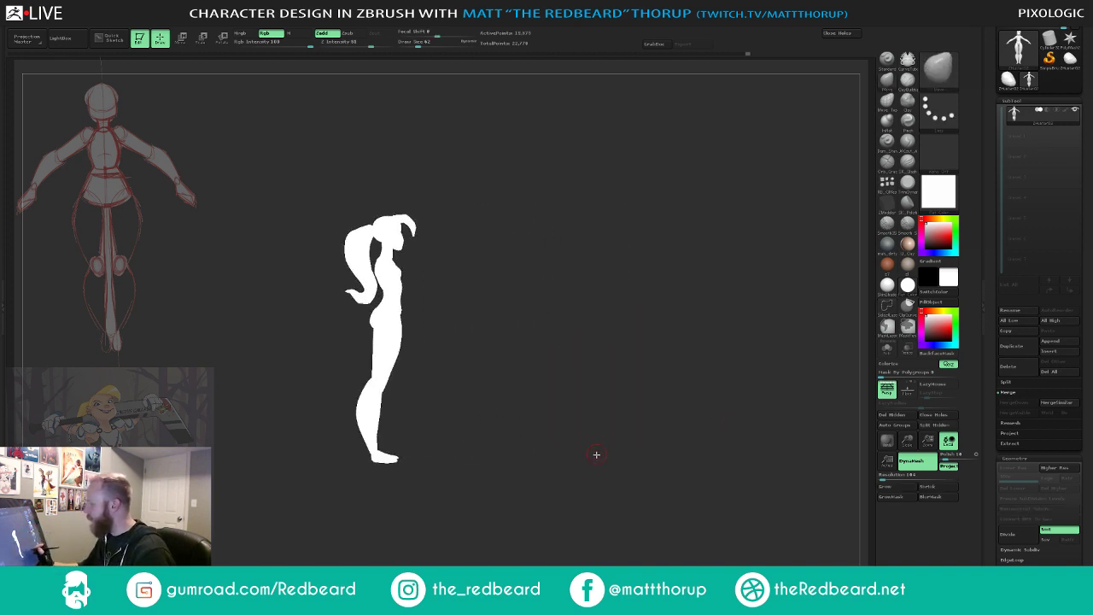
pyautogui.moveTo(473, 250)
pyautogui.keyDown('alt'); pyautogui.mouseDown()
pyautogui.moveTo(502, 288)
pyautogui.moveTo(495, 347)
pyautogui.moveTo(497, 291)
pyautogui.mouseUp(); pyautogui.keyUp('alt')
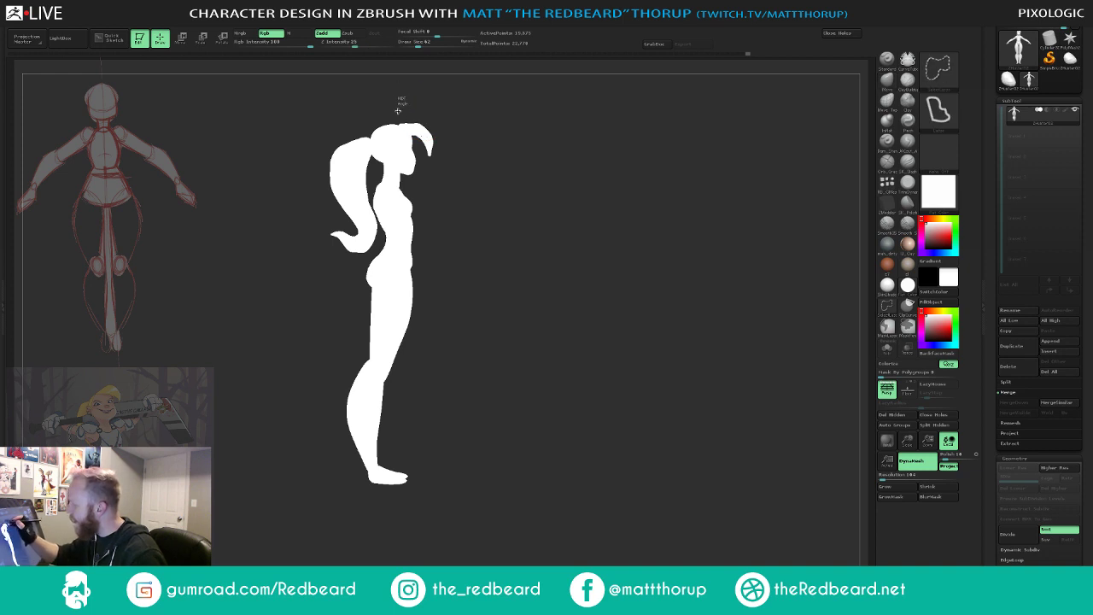
pyautogui.moveTo(375, 203)
pyautogui.keyDown('ctrl'); pyautogui.keyDown('shift'); pyautogui.mouseDown()
pyautogui.moveTo(408, 278)
pyautogui.moveTo(359, 410)
pyautogui.moveTo(362, 459)
pyautogui.moveTo(400, 540)
pyautogui.moveTo(705, 486)
pyautogui.moveTo(695, 510)
pyautogui.moveTo(582, 486)
pyautogui.moveTo(615, 483)
pyautogui.moveTo(612, 510)
pyautogui.moveTo(722, 484)
pyautogui.moveTo(705, 479)
pyautogui.mouseUp(); pyautogui.keyUp('shift'); pyautogui.keyUp('ctrl')
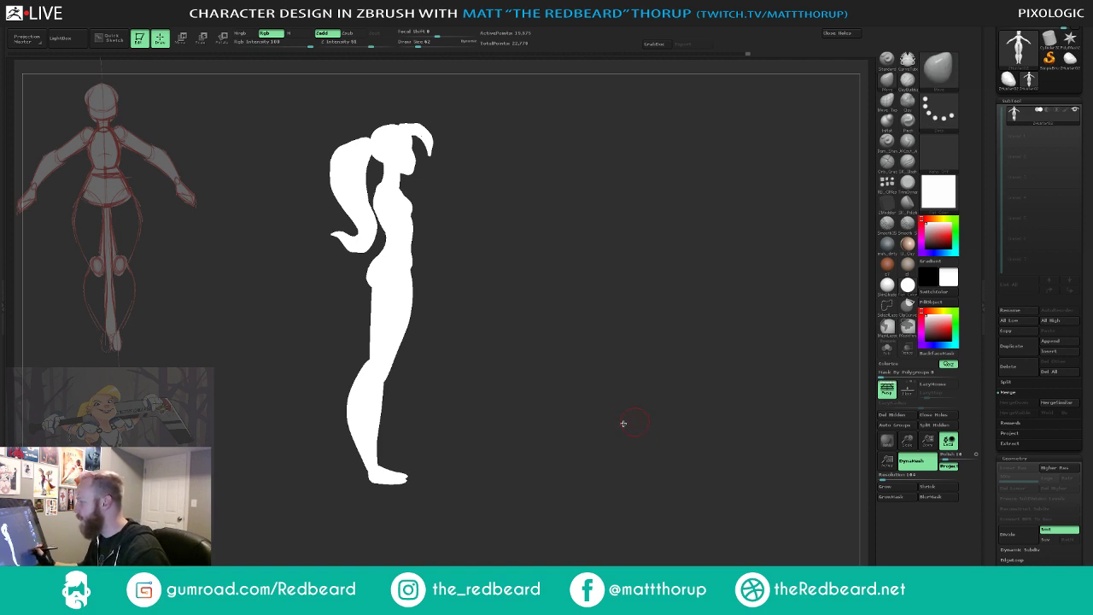
# - Trace the curves of the front silhouette with the selection lasso and restore the whole figure's visibility
pyautogui.keyDown('shift'); pyautogui.moveTo(624, 424); pyautogui.dragTo(705, 470); pyautogui.keyUp('shift')
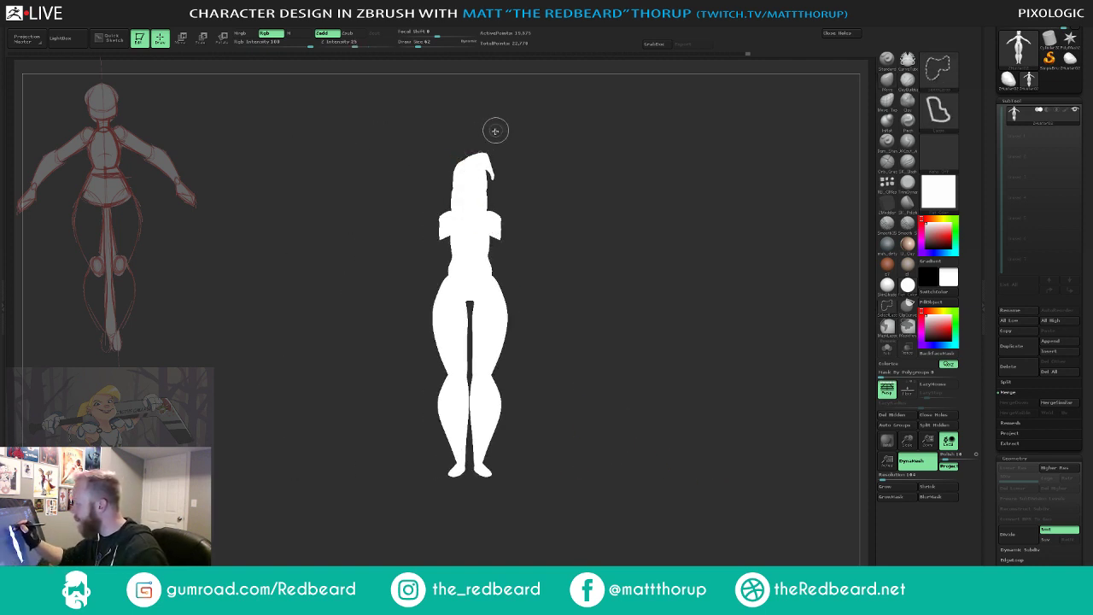
pyautogui.moveTo(454, 205)
pyautogui.keyDown('ctrl'); pyautogui.keyDown('shift'); pyautogui.mouseDown()
pyautogui.moveTo(500, 304)
pyautogui.moveTo(501, 345)
pyautogui.moveTo(471, 403)
pyautogui.moveTo(492, 487)
pyautogui.moveTo(511, 512)
pyautogui.mouseUp(); pyautogui.keyUp('shift'); pyautogui.keyUp('ctrl')
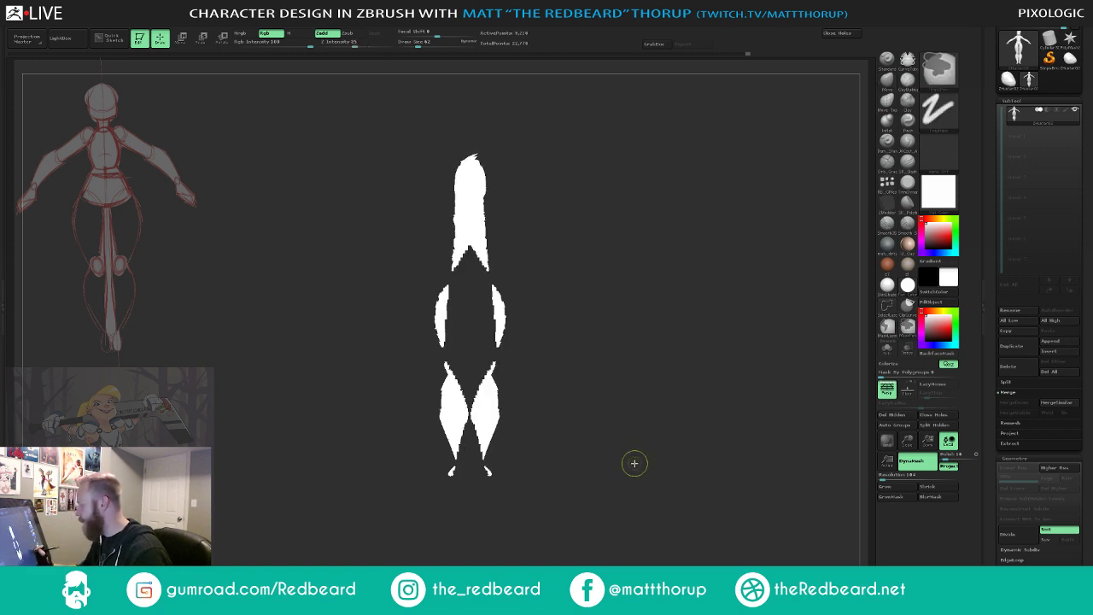
pyautogui.keyDown('ctrl'); pyautogui.keyDown('shift'); pyautogui.click(634, 461); pyautogui.keyUp('shift'); pyautogui.keyUp('ctrl')
pyautogui.moveTo(492, 123)
pyautogui.keyDown('ctrl'); pyautogui.keyDown('shift'); pyautogui.mouseDown()
pyautogui.moveTo(459, 184)
pyautogui.moveTo(505, 335)
pyautogui.moveTo(470, 418)
pyautogui.moveTo(482, 475)
pyautogui.moveTo(499, 496)
pyautogui.moveTo(577, 521)
pyautogui.moveTo(725, 481)
pyautogui.moveTo(592, 515)
pyautogui.moveTo(710, 494)
pyautogui.mouseUp(); pyautogui.keyUp('shift'); pyautogui.keyUp('ctrl')
pyautogui.keyDown('ctrl'); pyautogui.keyDown('shift'); pyautogui.click(714, 485); pyautogui.keyUp('shift'); pyautogui.keyUp('ctrl')
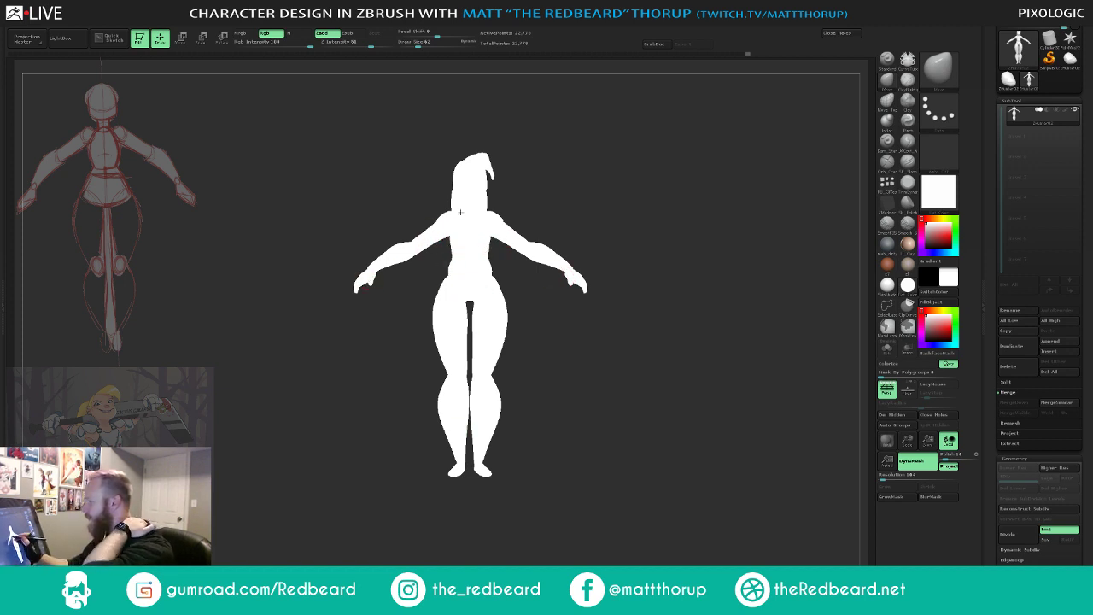
# - Examine the complete silhouette from the side and front, and restore the shaded tan material
pyautogui.moveTo(589, 231); pyautogui.dragTo(695, 229)
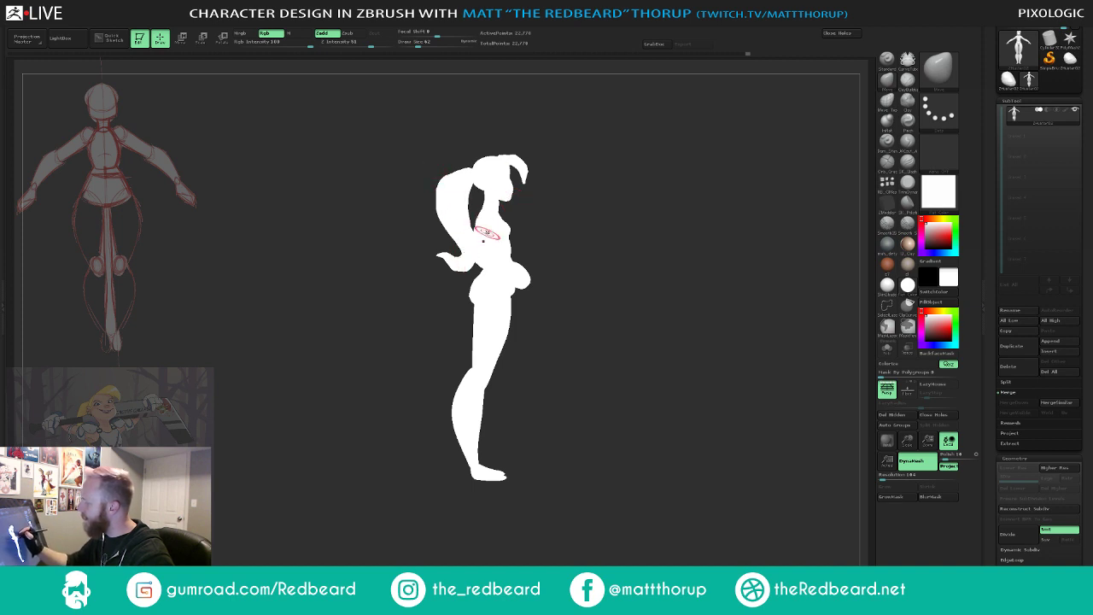
pyautogui.moveTo(487, 234); pyautogui.dragTo(659, 451)
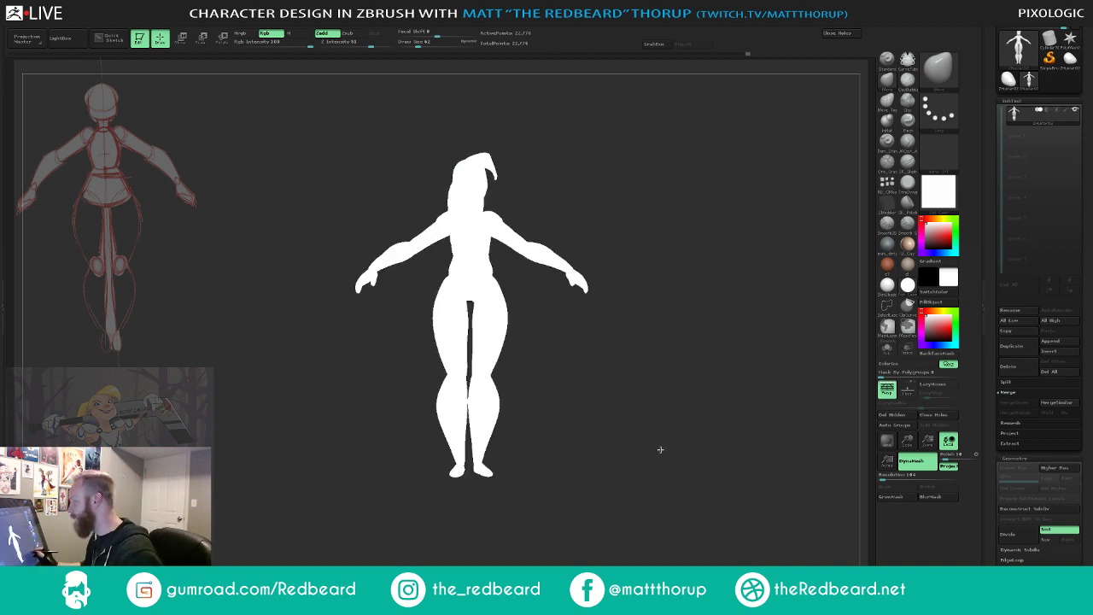
pyautogui.click(907, 282)
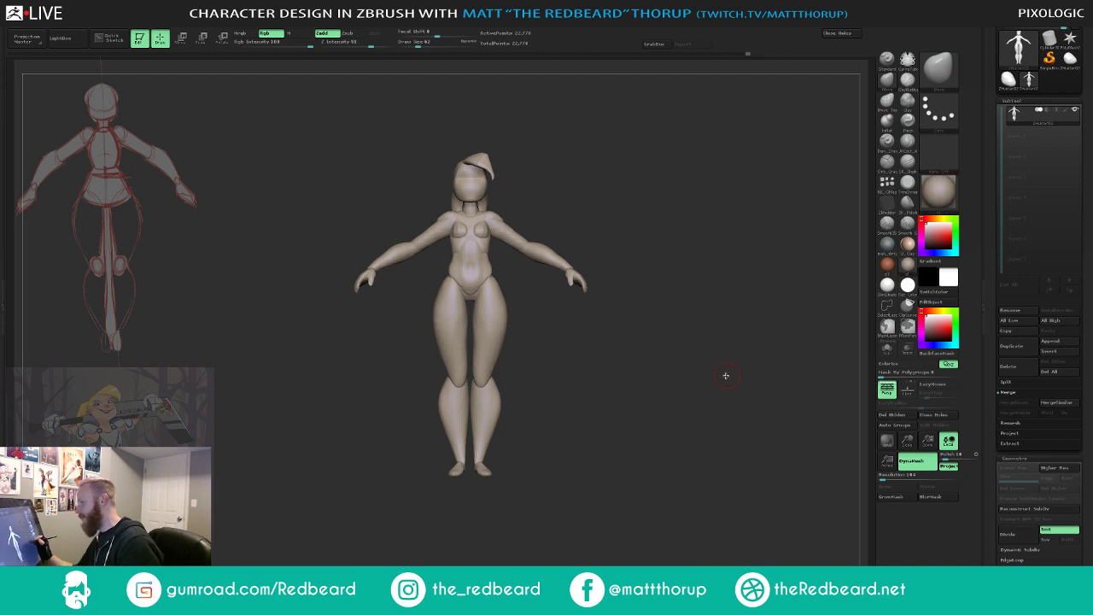
# - Apply the flat white material and hide the arms to examine the figure's side silhouette
pyautogui.moveTo(725, 376)
pyautogui.mouseDown()
pyautogui.moveTo(727, 395)
pyautogui.moveTo(790, 384)
pyautogui.moveTo(749, 384)
pyautogui.moveTo(598, 295)
pyautogui.mouseUp()
pyautogui.click(907, 287)
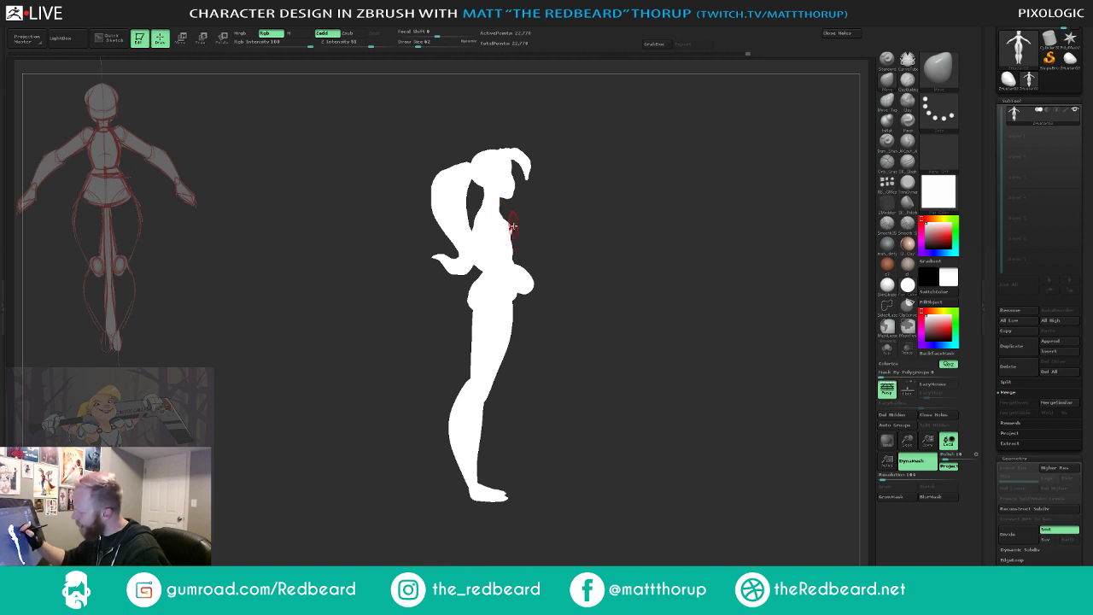
pyautogui.moveTo(603, 268); pyautogui.dragTo(649, 263)
pyautogui.moveTo(654, 180)
pyautogui.keyDown('ctrl'); pyautogui.keyDown('alt'); pyautogui.keyDown('shift'); pyautogui.mouseDown()
pyautogui.moveTo(555, 264)
pyautogui.moveTo(747, 406)
pyautogui.mouseUp(); pyautogui.keyUp('shift'); pyautogui.keyUp('alt'); pyautogui.keyUp('ctrl')
pyautogui.moveTo(747, 407); pyautogui.dragTo(707, 404)
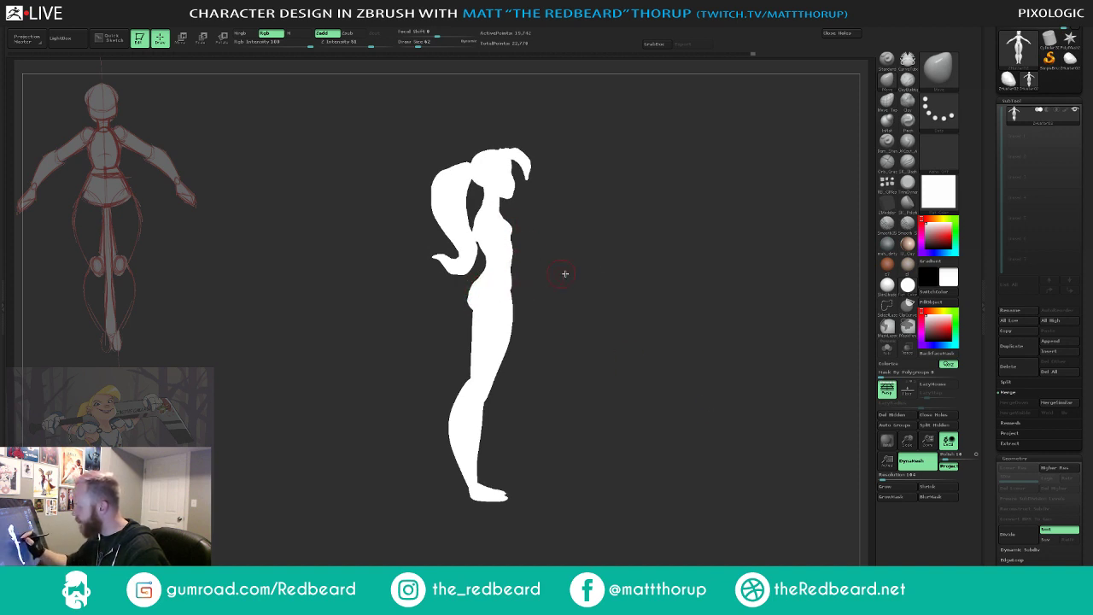
pyautogui.moveTo(565, 273); pyautogui.dragTo(603, 283)
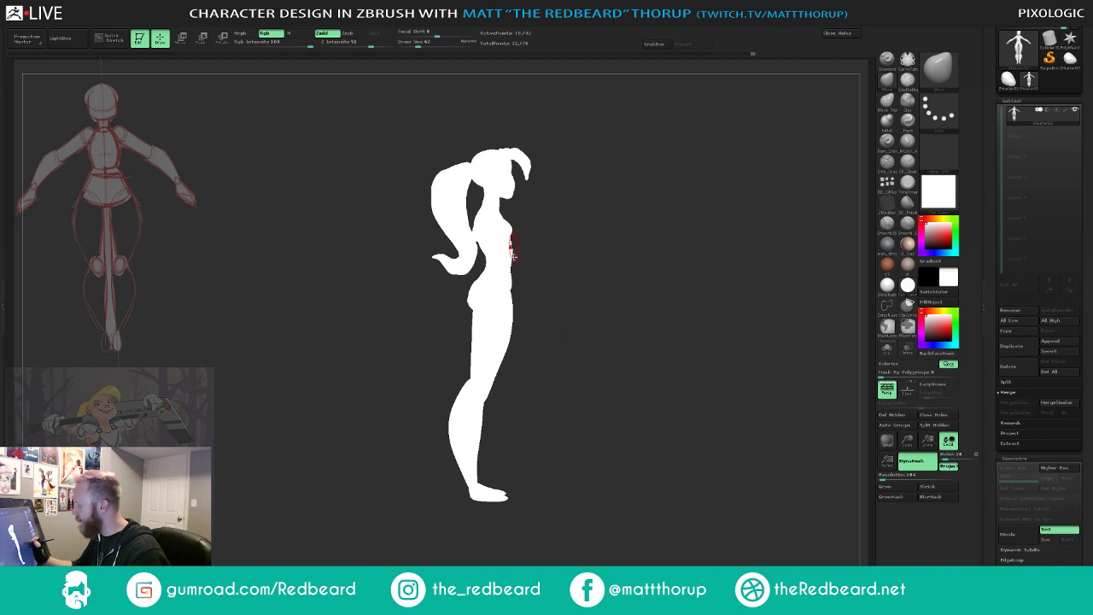
# - Restore the arms, examine the front silhouette, and apply the shaded tan material again
pyautogui.moveTo(507, 292); pyautogui.dragTo(576, 357)
pyautogui.moveTo(657, 412); pyautogui.dragTo(660, 436)
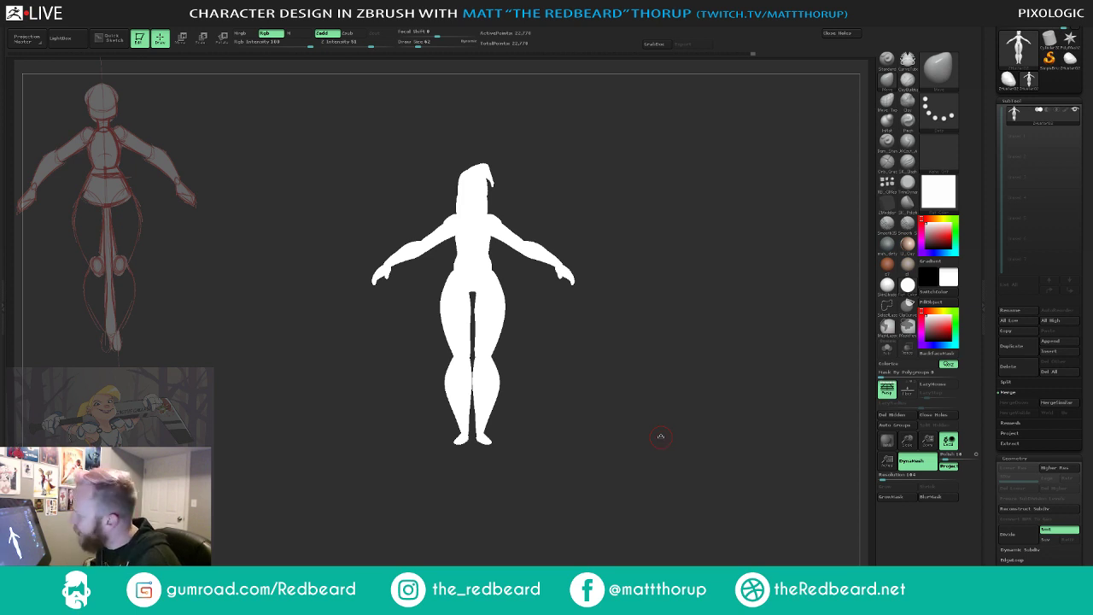
pyautogui.hotkey('shift', 'f')
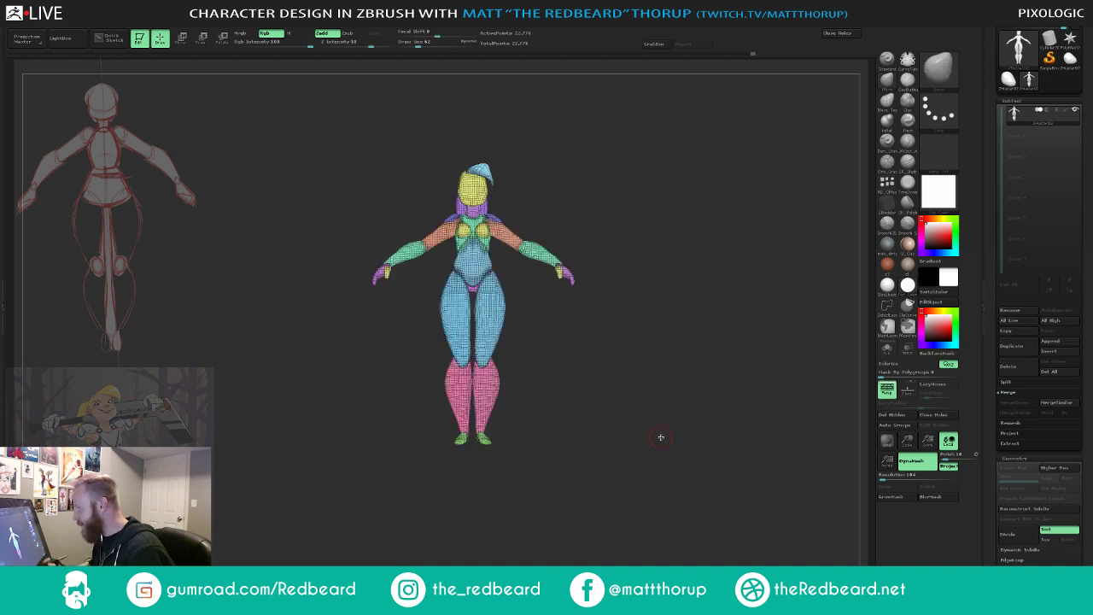
pyautogui.click(886, 286)
pyautogui.hotkey('shift', 'f')
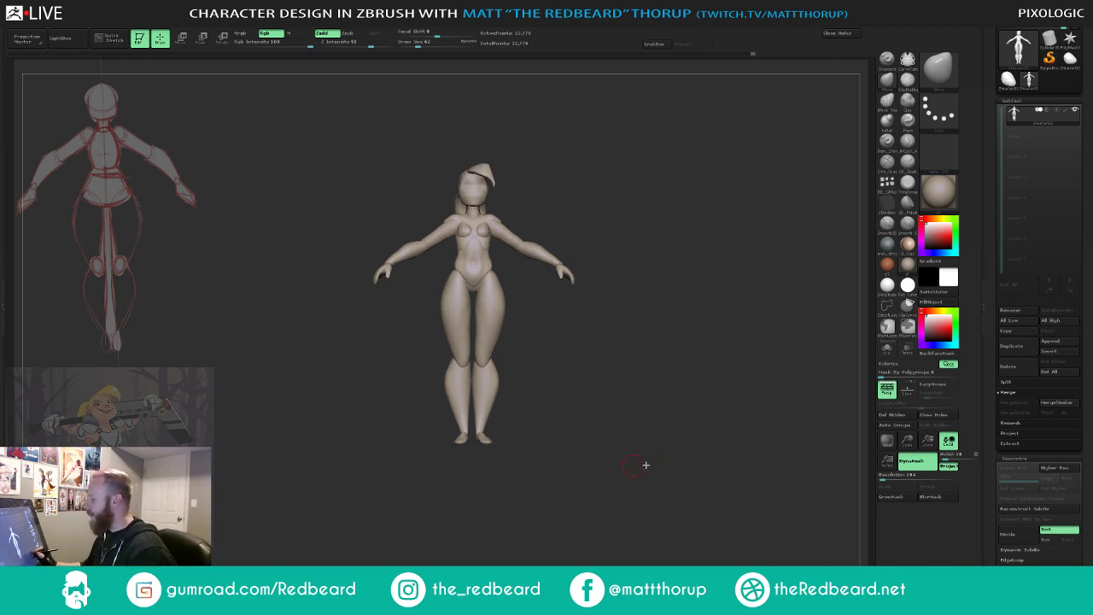
pyautogui.moveTo(646, 463); pyautogui.dragTo(766, 446)
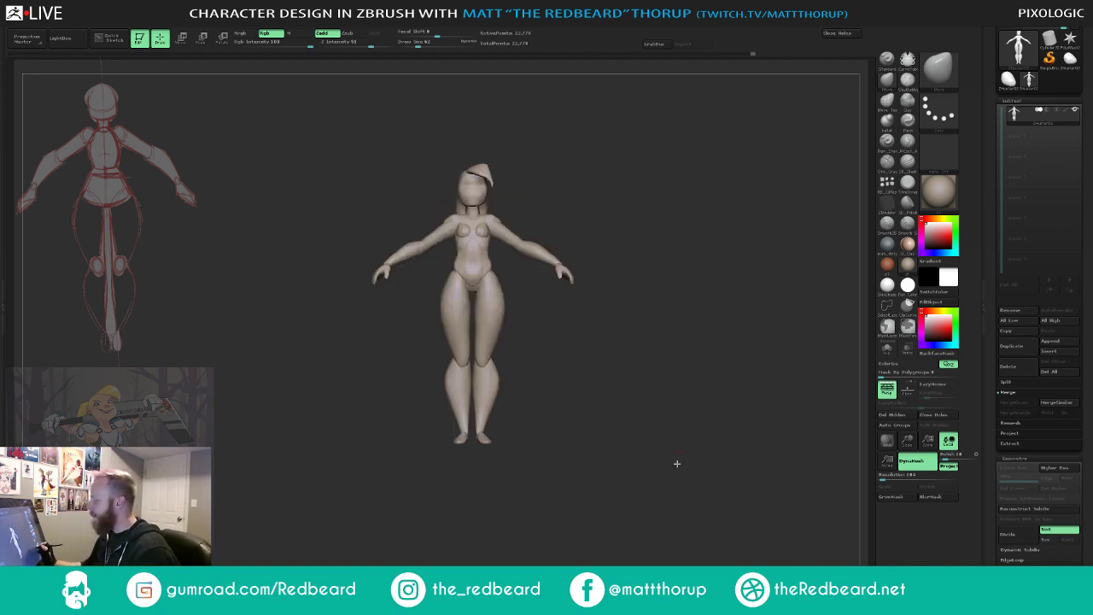
pyautogui.press('f')
# - Isolate the lower leg on one side of the figure
pyautogui.moveTo(699, 487)
pyautogui.keyDown('alt'); pyautogui.mouseDown()
pyautogui.moveTo(678, 478)
pyautogui.moveTo(647, 508)
pyautogui.moveTo(625, 465)
pyautogui.mouseUp(); pyautogui.keyUp('alt')
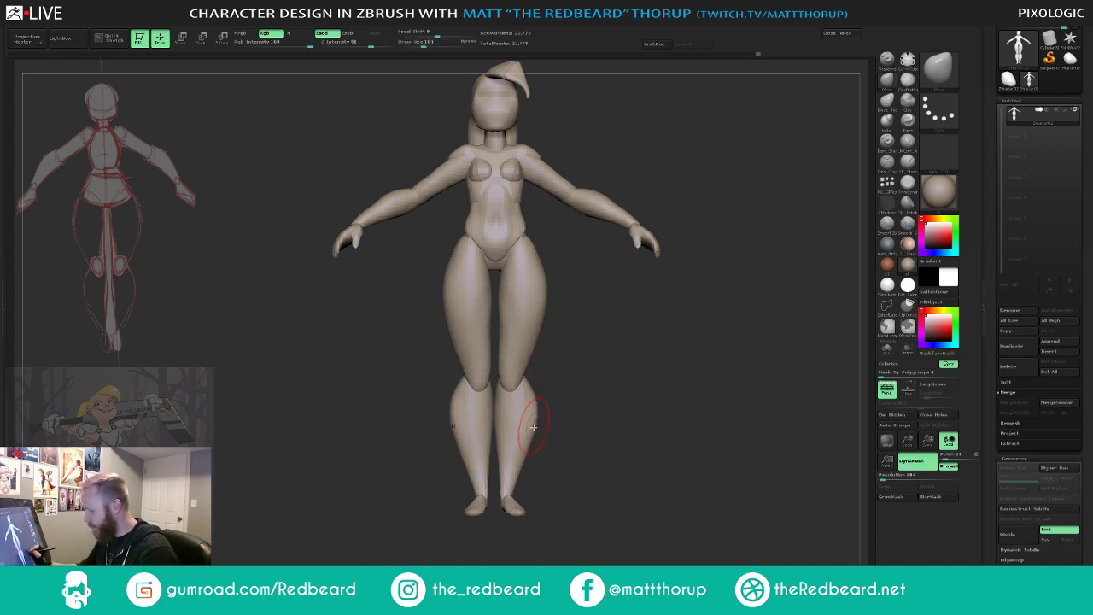
pyautogui.press('s')
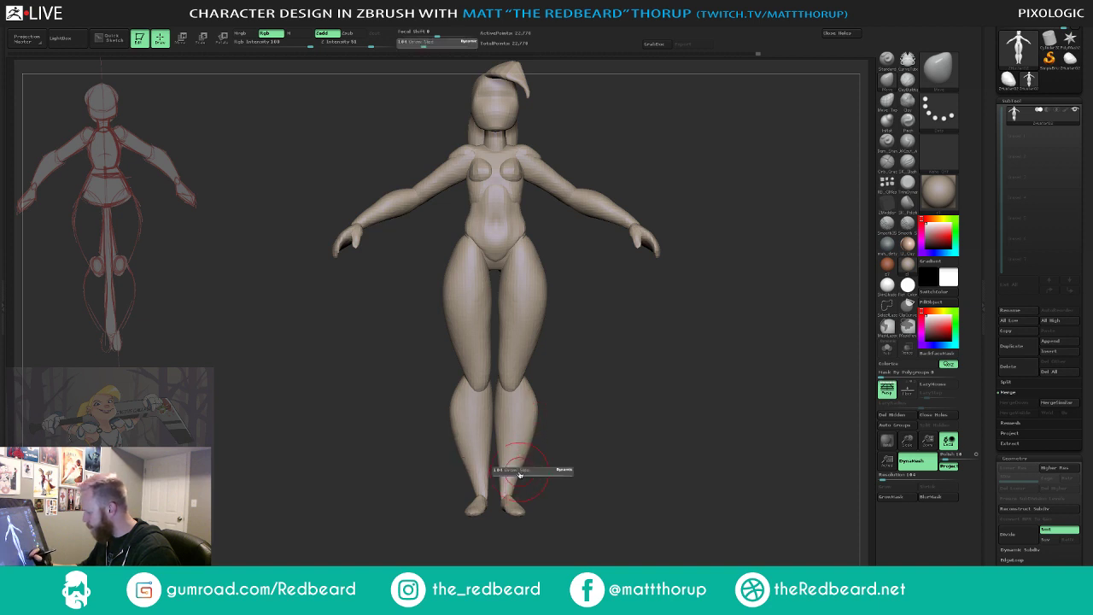
pyautogui.moveTo(522, 472); pyautogui.dragTo(524, 473)
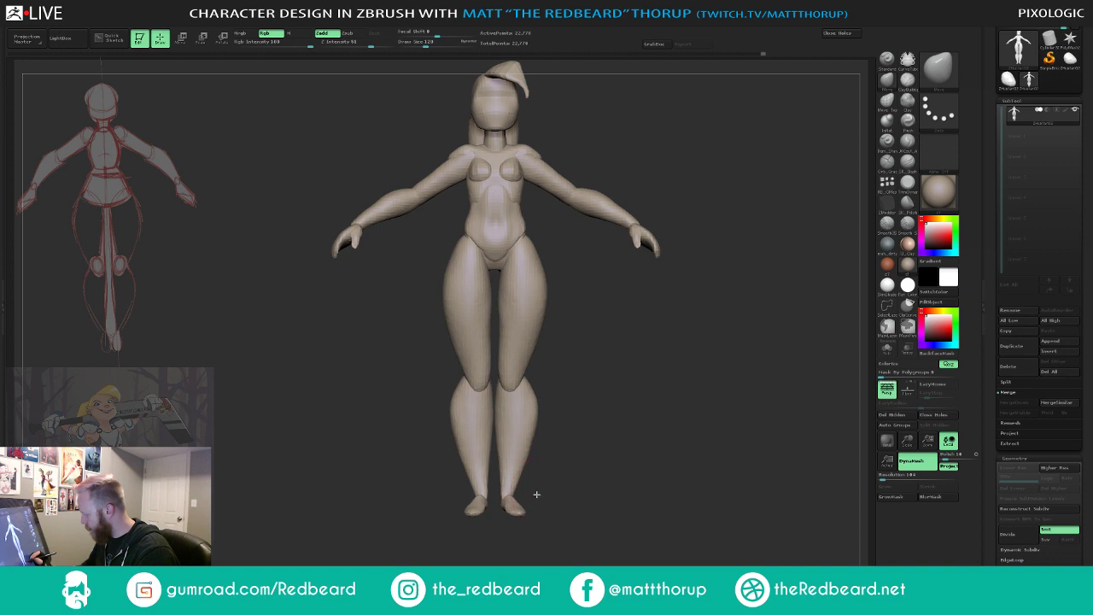
pyautogui.moveTo(514, 496); pyautogui.dragTo(574, 504)
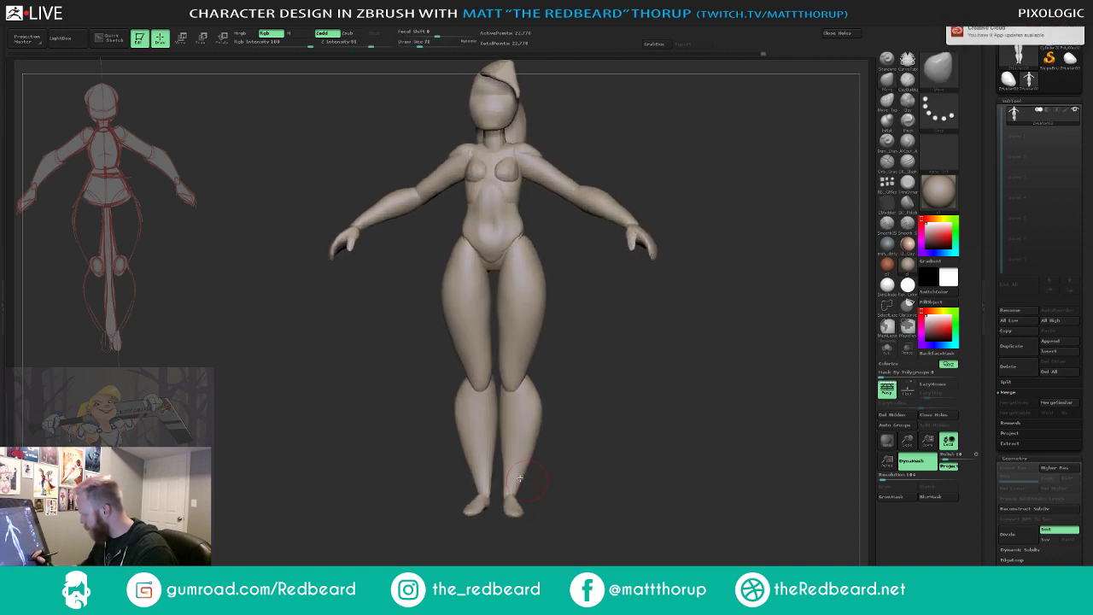
pyautogui.keyDown('ctrl'); pyautogui.keyDown('shift'); pyautogui.click(516, 480); pyautogui.keyUp('shift'); pyautogui.keyUp('ctrl')
pyautogui.hotkey('ctrl', 'z')
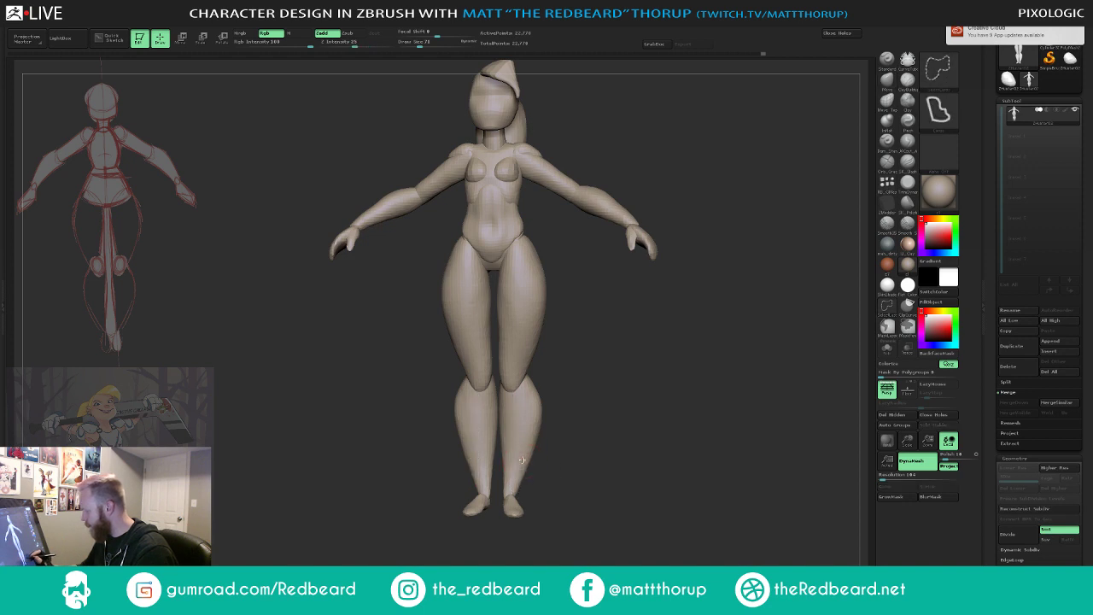
pyautogui.keyDown('ctrl'); pyautogui.keyDown('shift'); pyautogui.click(523, 460); pyautogui.keyUp('shift'); pyautogui.keyUp('ctrl')
pyautogui.hotkey('ctrl', 'z')
pyautogui.keyDown('ctrl'); pyautogui.keyDown('shift'); pyautogui.click(522, 461); pyautogui.keyUp('shift'); pyautogui.keyUp('ctrl')
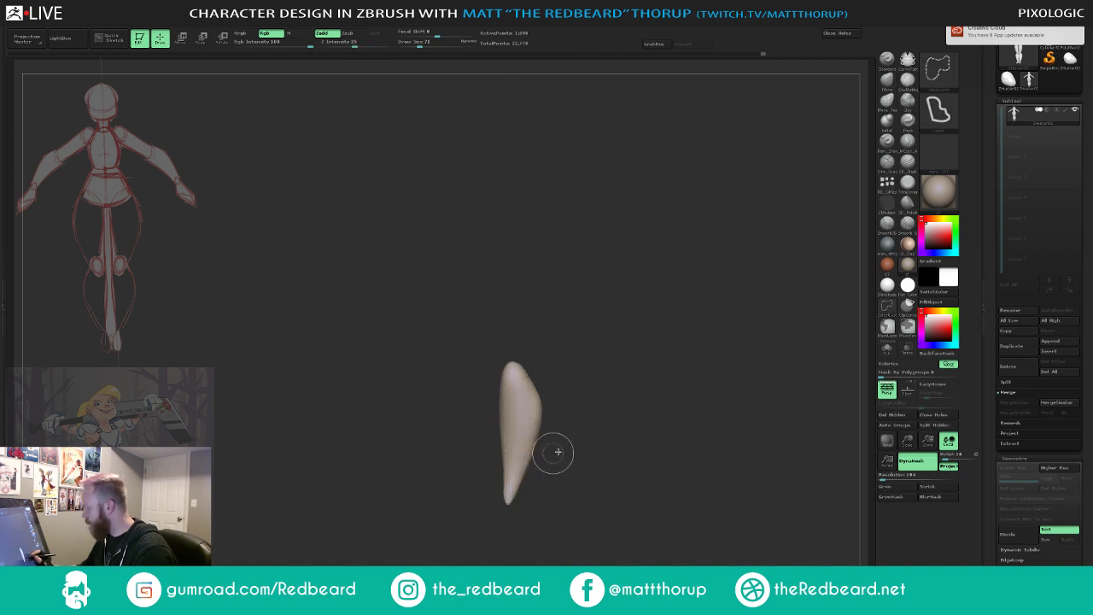
# - Isolate both lower legs, then mask the rest of the figure so that only the lower legs stay editable
pyautogui.keyDown('ctrl'); pyautogui.keyDown('shift'); pyautogui.click(553, 450); pyautogui.keyUp('shift'); pyautogui.keyUp('ctrl')
pyautogui.moveTo(478, 391); pyautogui.dragTo(476, 463)
pyautogui.keyDown('ctrl'); pyautogui.keyDown('alt'); pyautogui.keyDown('shift'); pyautogui.click(486, 460); pyautogui.keyUp('shift'); pyautogui.keyUp('alt'); pyautogui.keyUp('ctrl')
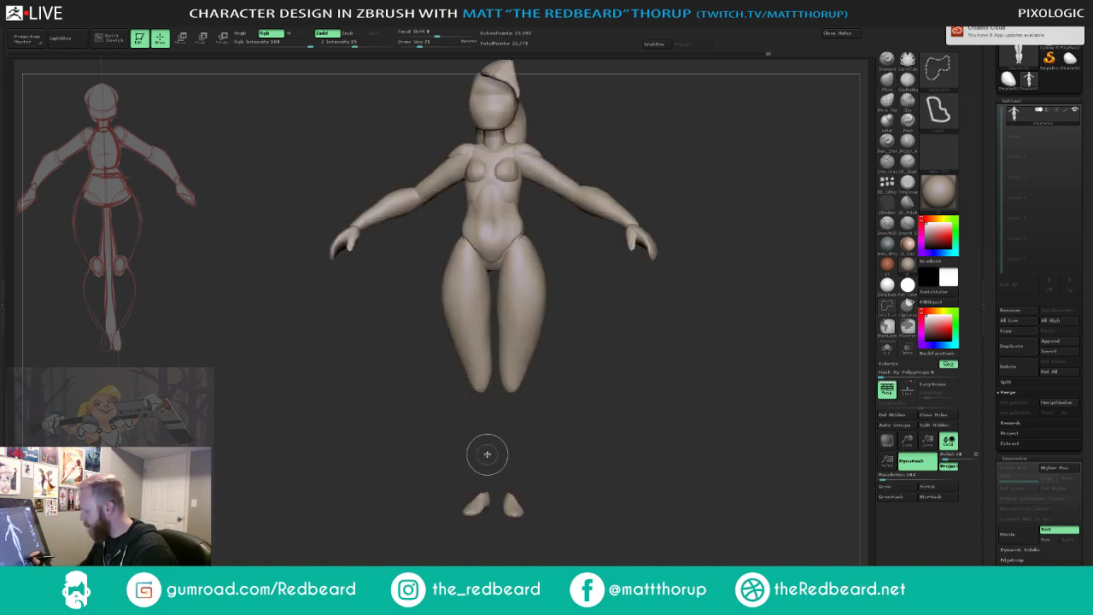
pyautogui.keyDown('ctrl'); pyautogui.keyDown('shift'); pyautogui.moveTo(583, 435); pyautogui.dragTo(617, 430); pyautogui.keyUp('shift'); pyautogui.keyUp('ctrl')
pyautogui.hotkey('ctrl', 'a')
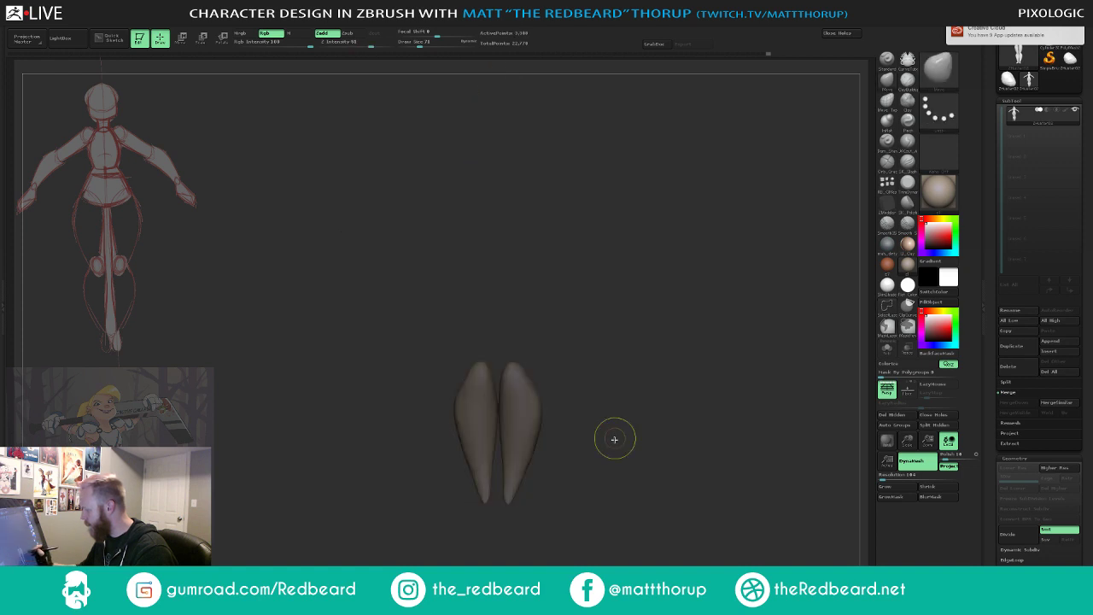
pyautogui.keyDown('ctrl'); pyautogui.keyDown('shift'); pyautogui.click(599, 462); pyautogui.keyUp('shift'); pyautogui.keyUp('ctrl')
pyautogui.keyDown('ctrl'); pyautogui.click(600, 462); pyautogui.keyUp('ctrl')
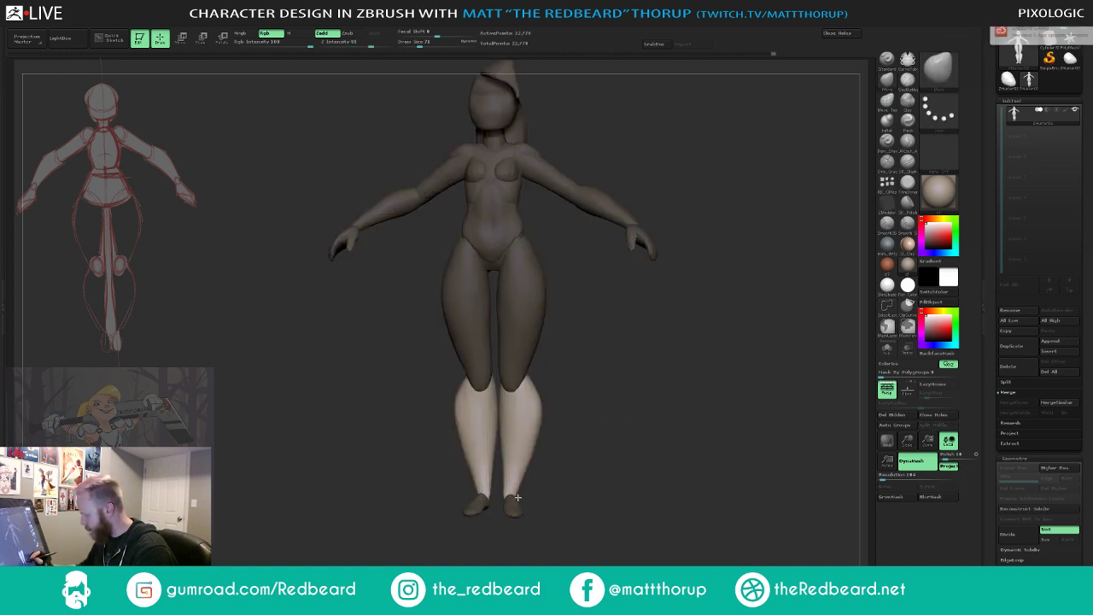
# - Refine the ankle ends of the unmasked lower legs from the front and back with the Move brush
pyautogui.click(505, 487)
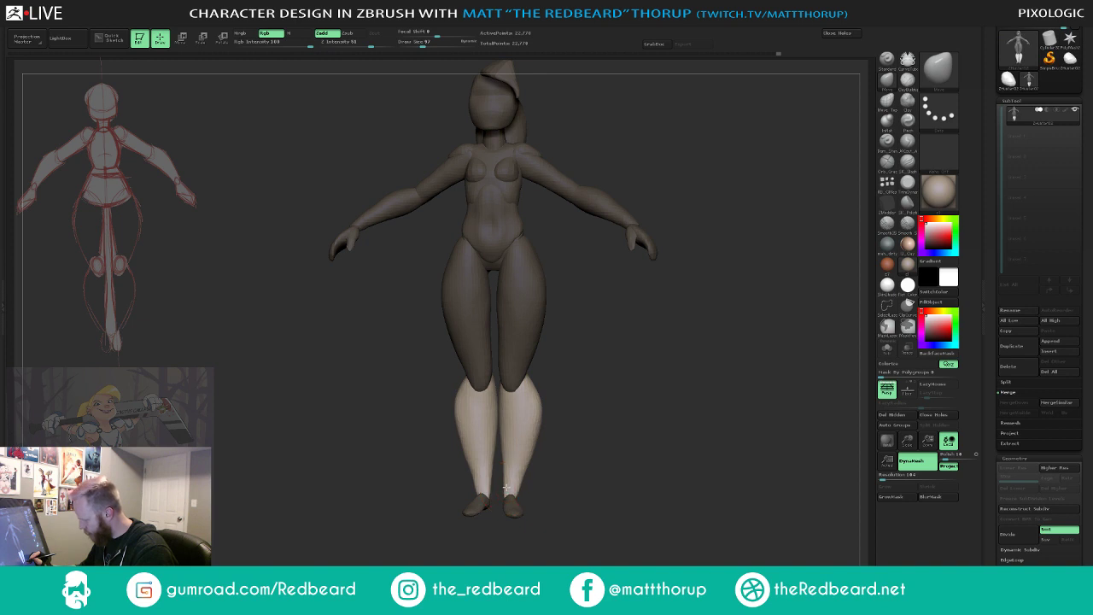
pyautogui.moveTo(572, 486); pyautogui.dragTo(496, 501)
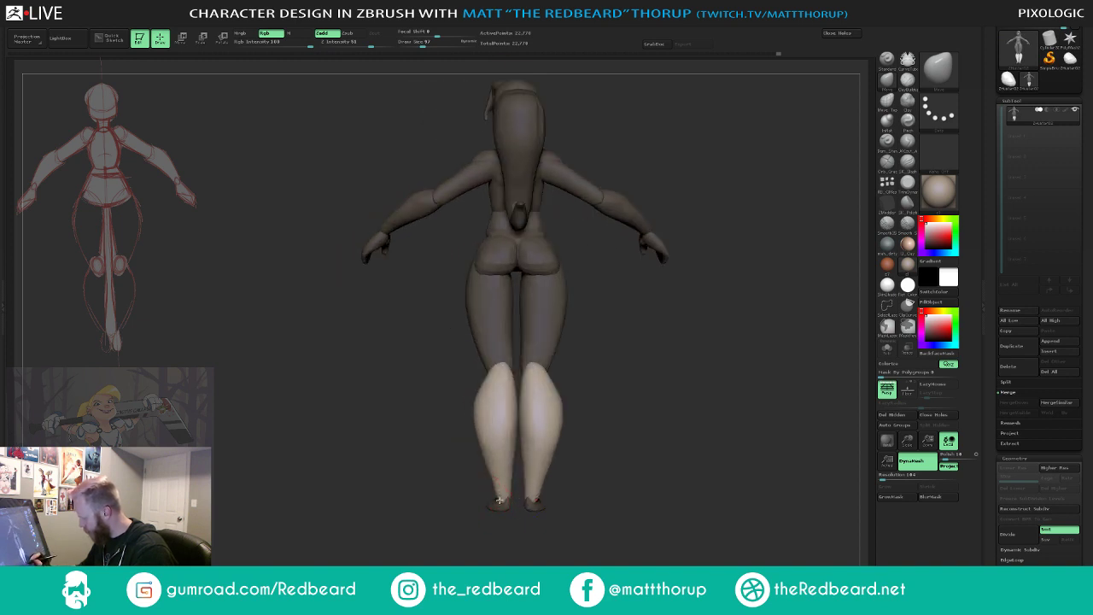
pyautogui.moveTo(649, 440); pyautogui.dragTo(502, 509)
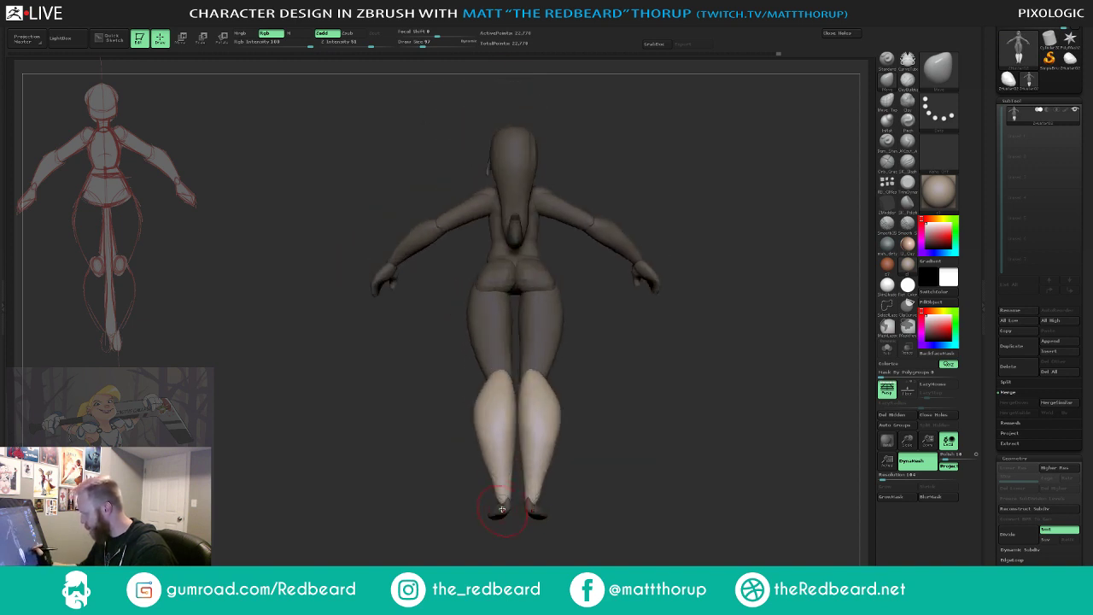
pyautogui.moveTo(607, 468)
pyautogui.mouseDown()
pyautogui.moveTo(675, 458)
pyautogui.moveTo(629, 458)
pyautogui.moveTo(647, 466)
pyautogui.mouseUp()
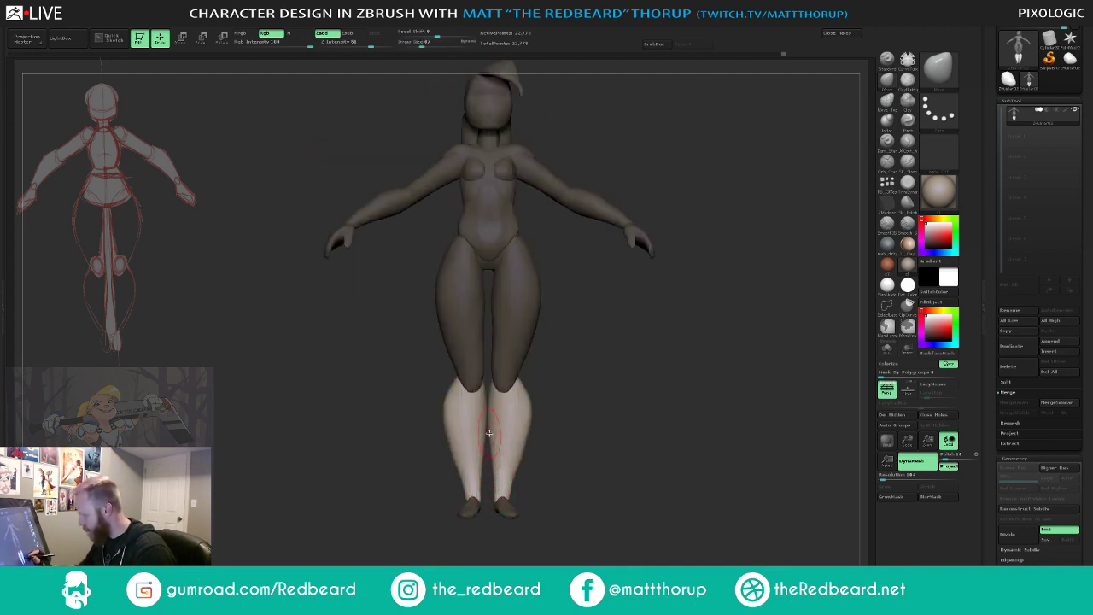
# - Enlarge the Move brush and adjust the inner calves and the backs of the knees from several sides
pyautogui.press('s')
pyautogui.moveTo(487, 431); pyautogui.dragTo(492, 431)
pyautogui.press(']')
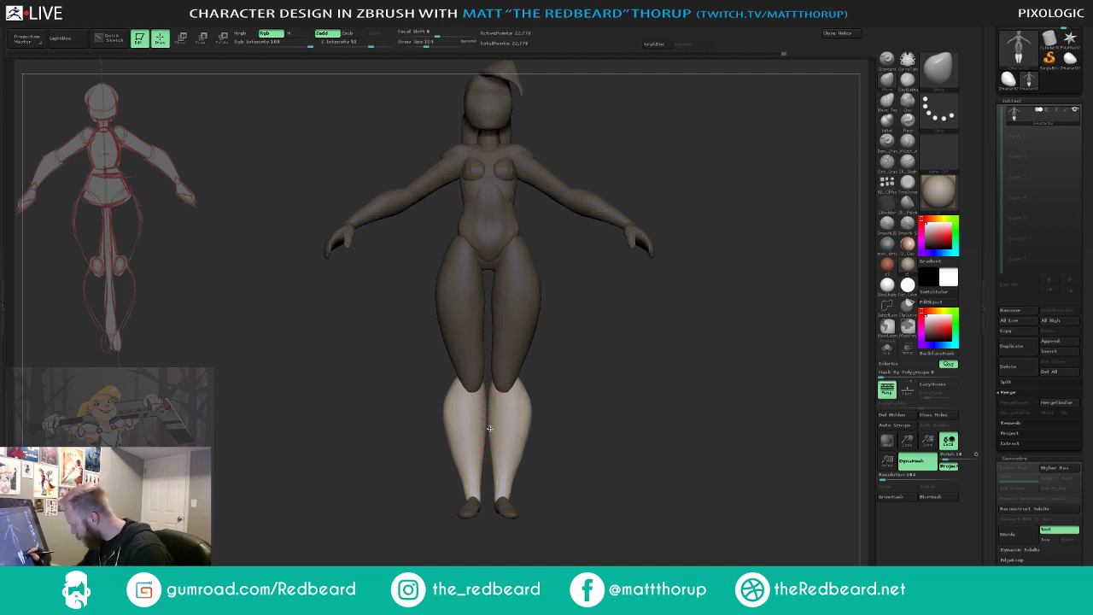
pyautogui.moveTo(601, 420); pyautogui.dragTo(513, 410)
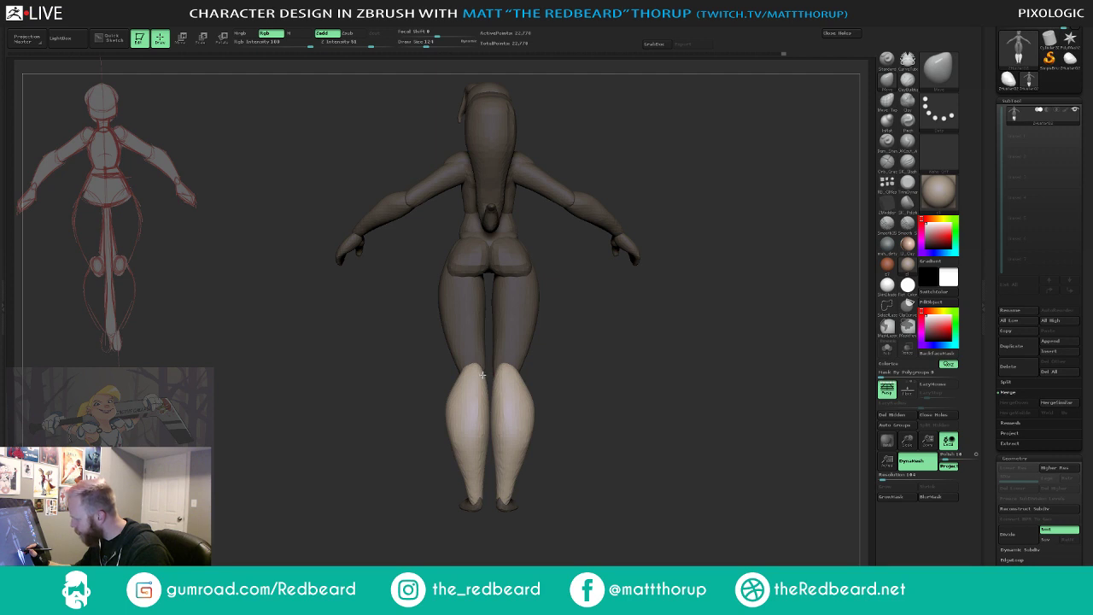
pyautogui.moveTo(576, 356)
pyautogui.mouseDown()
pyautogui.moveTo(629, 362)
pyautogui.moveTo(571, 349)
pyautogui.mouseUp()
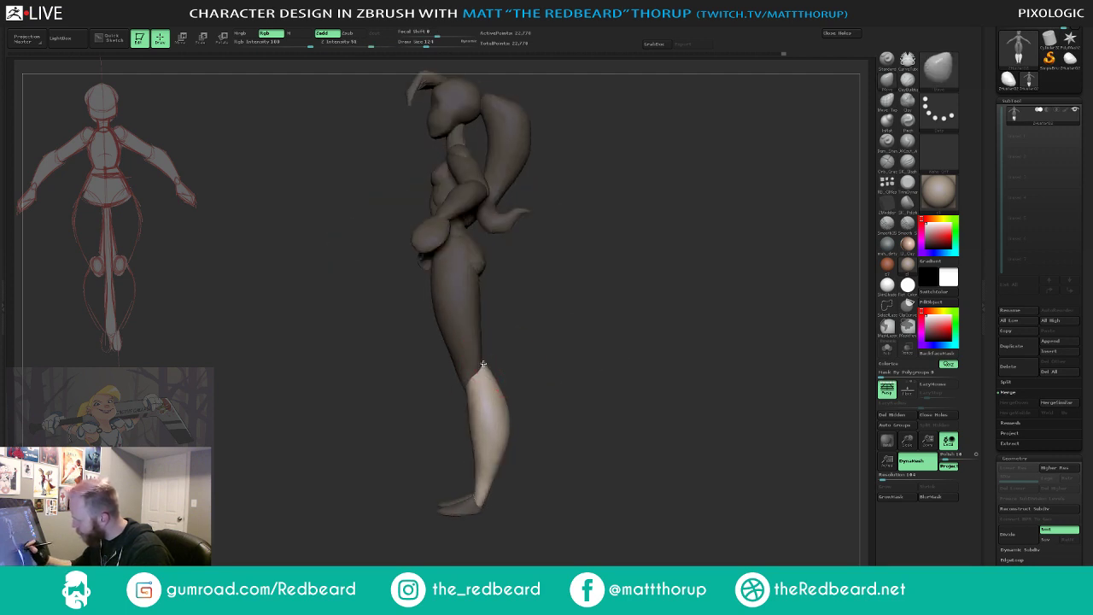
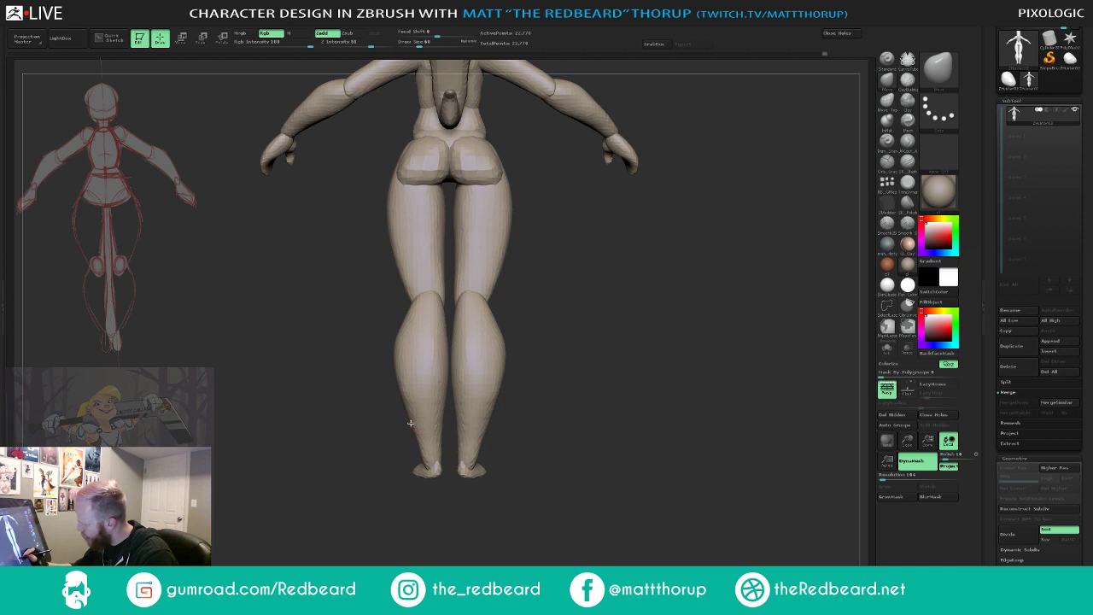
# - Trace the calf contours from behind with the selection lasso, and restore the whole figure's visibility
pyautogui.moveTo(608, 453)
pyautogui.keyDown('shift'); pyautogui.mouseDown()
pyautogui.moveTo(618, 450)
pyautogui.moveTo(561, 445)
pyautogui.mouseUp(); pyautogui.keyUp('shift')
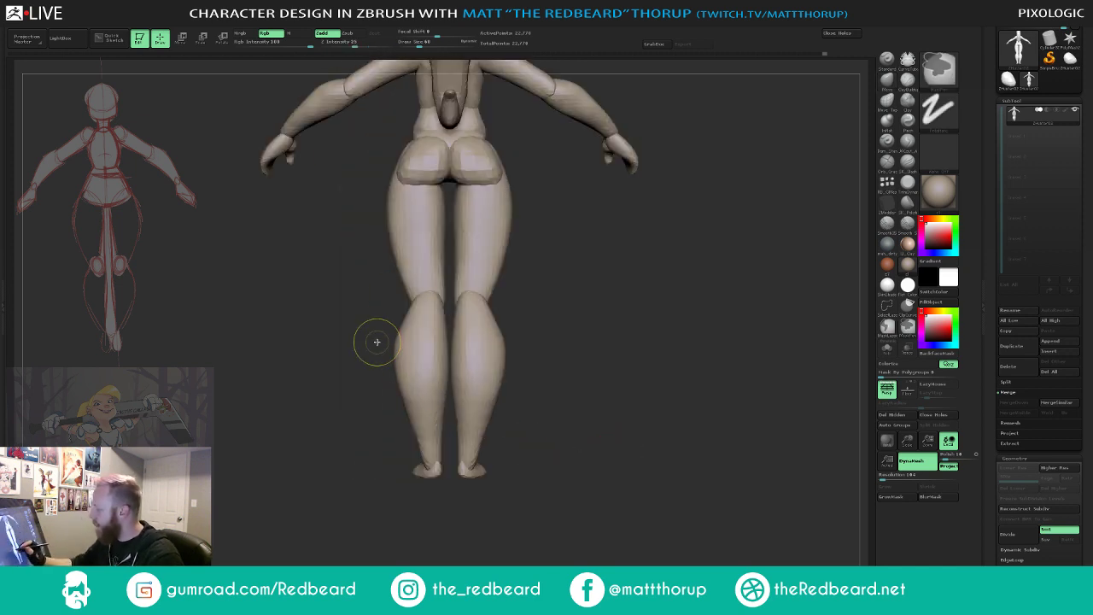
pyautogui.moveTo(300, 361)
pyautogui.keyDown('ctrl'); pyautogui.keyDown('shift'); pyautogui.mouseDown()
pyautogui.moveTo(367, 341)
pyautogui.moveTo(446, 371)
pyautogui.moveTo(450, 386)
pyautogui.moveTo(384, 394)
pyautogui.moveTo(305, 358)
pyautogui.mouseUp(); pyautogui.keyUp('shift'); pyautogui.keyUp('ctrl')
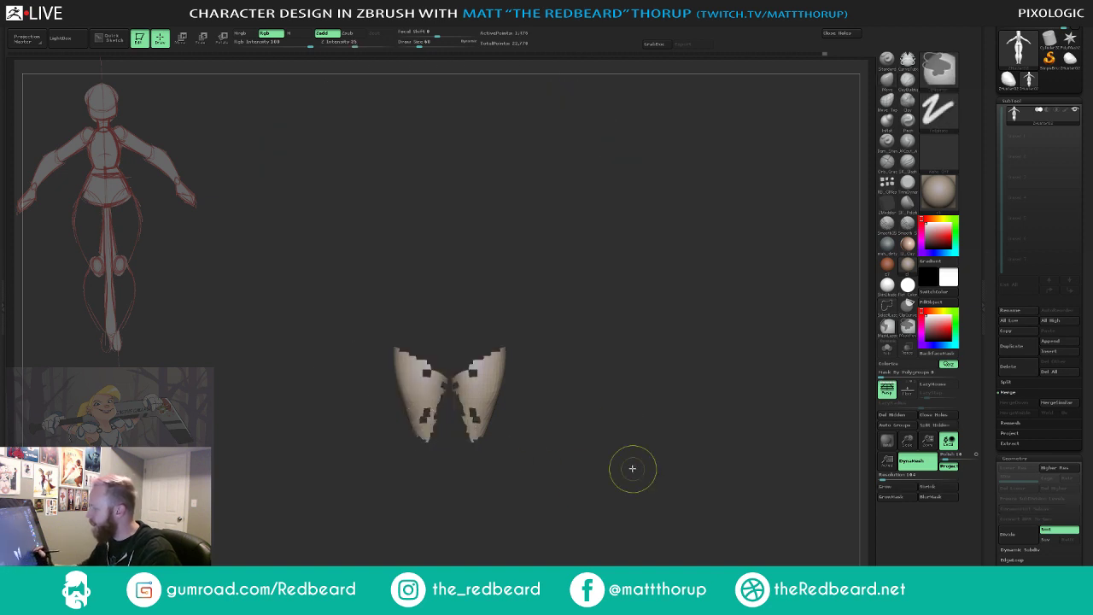
pyautogui.keyDown('ctrl'); pyautogui.keyDown('shift'); pyautogui.click(624, 449); pyautogui.keyUp('shift'); pyautogui.keyUp('ctrl')
pyautogui.moveTo(580, 488)
pyautogui.mouseDown()
pyautogui.moveTo(662, 479)
pyautogui.moveTo(627, 432)
pyautogui.mouseUp()
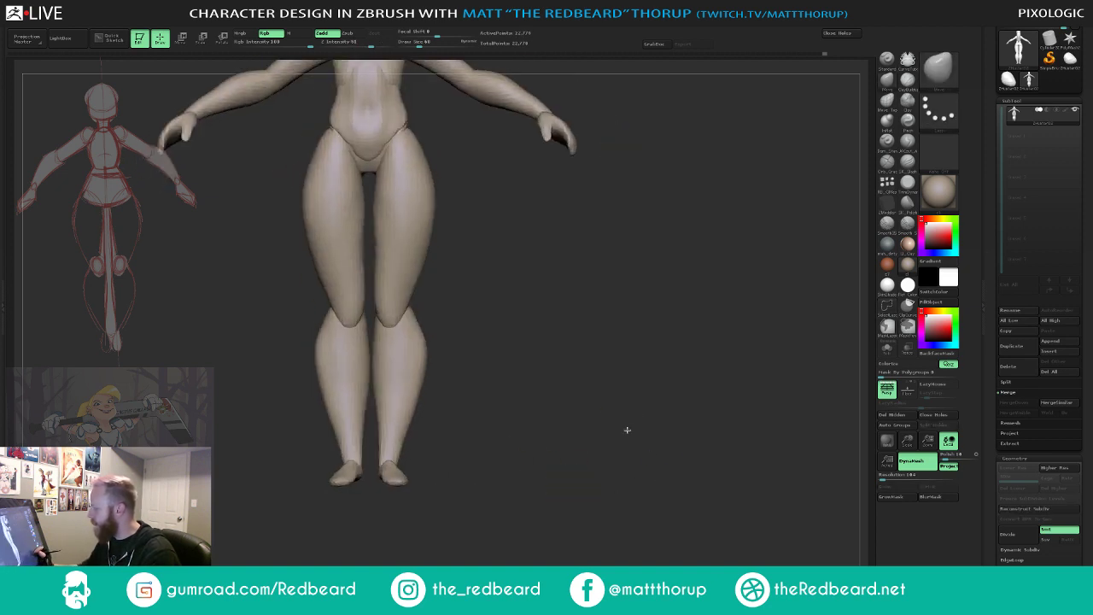
# - Trace the flow lines of the thighs and torso from the front with the selection lasso, restoring full visibility
pyautogui.moveTo(428, 190)
pyautogui.keyDown('ctrl'); pyautogui.keyDown('shift'); pyautogui.mouseDown()
pyautogui.moveTo(369, 220)
pyautogui.moveTo(436, 189)
pyautogui.moveTo(376, 223)
pyautogui.moveTo(425, 267)
pyautogui.moveTo(370, 297)
pyautogui.moveTo(386, 283)
pyautogui.moveTo(380, 248)
pyautogui.moveTo(419, 272)
pyautogui.moveTo(410, 208)
pyautogui.moveTo(450, 178)
pyautogui.mouseUp(); pyautogui.keyUp('shift'); pyautogui.keyUp('ctrl')
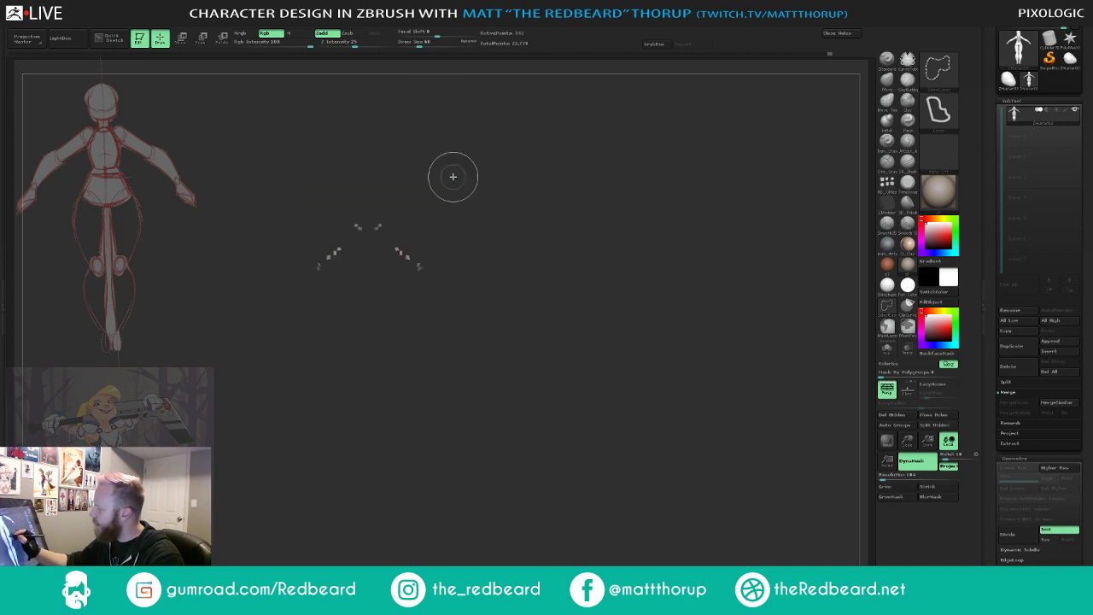
pyautogui.keyDown('ctrl'); pyautogui.keyDown('shift'); pyautogui.click(639, 462); pyautogui.keyUp('shift'); pyautogui.keyUp('ctrl')
pyautogui.moveTo(587, 362)
pyautogui.keyDown('alt'); pyautogui.mouseDown()
pyautogui.moveTo(626, 495)
pyautogui.moveTo(642, 478)
pyautogui.moveTo(617, 443)
pyautogui.moveTo(629, 501)
pyautogui.moveTo(493, 361)
pyautogui.mouseUp(); pyautogui.keyUp('alt')
pyautogui.keyDown('ctrl'); pyautogui.keyDown('shift'); pyautogui.moveTo(389, 202); pyautogui.dragTo(371, 290); pyautogui.keyUp('shift'); pyautogui.keyUp('ctrl')
pyautogui.hotkey('ctrl', 'z')
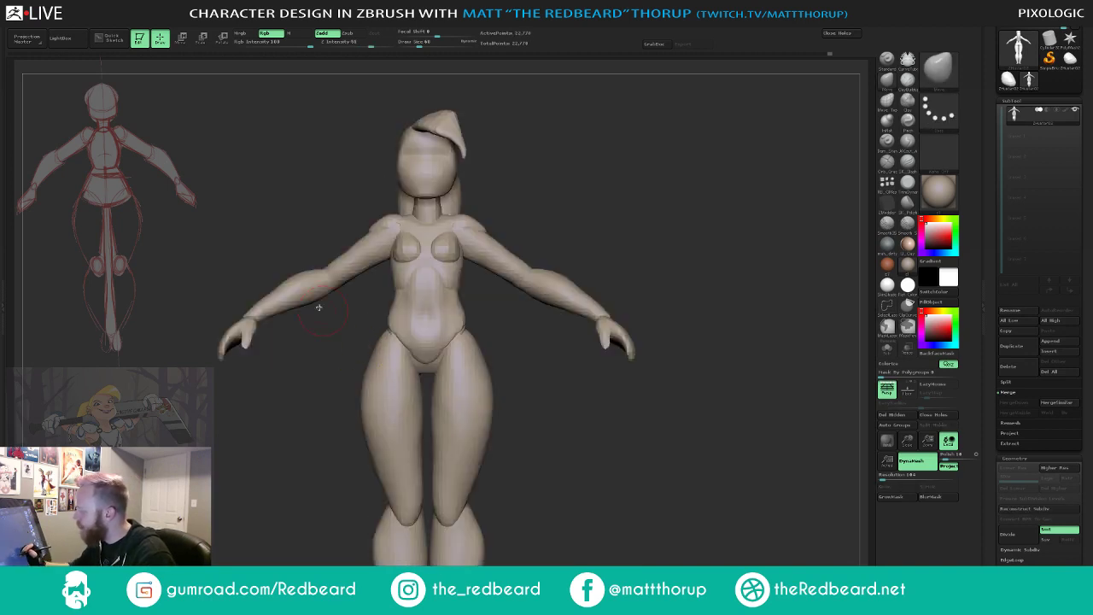
# - Trace the curves of the forearm and upper arm up to the shoulder with the selection lasso, and restore full visibility
pyautogui.hotkey('ctrl', 'shift')
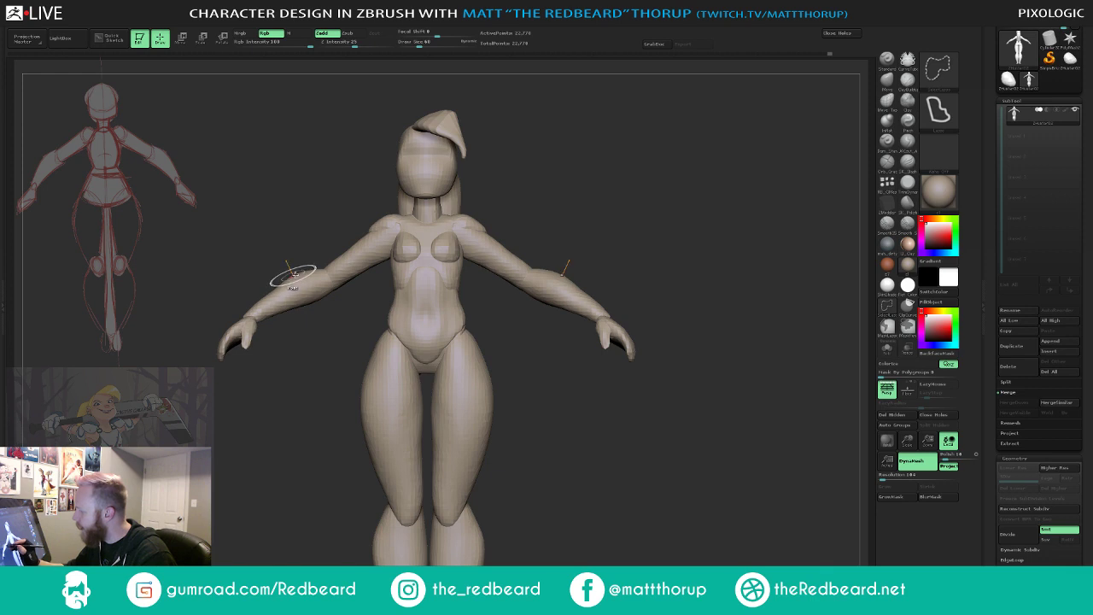
pyautogui.moveTo(306, 319)
pyautogui.mouseDown()
pyautogui.moveTo(317, 348)
pyautogui.moveTo(381, 192)
pyautogui.mouseUp()
pyautogui.hotkey('ctrl', 'shift')
pyautogui.keyDown('ctrl'); pyautogui.keyDown('shift'); pyautogui.click(664, 442); pyautogui.keyUp('shift'); pyautogui.keyUp('ctrl')
pyautogui.moveTo(666, 443); pyautogui.dragTo(661, 437)
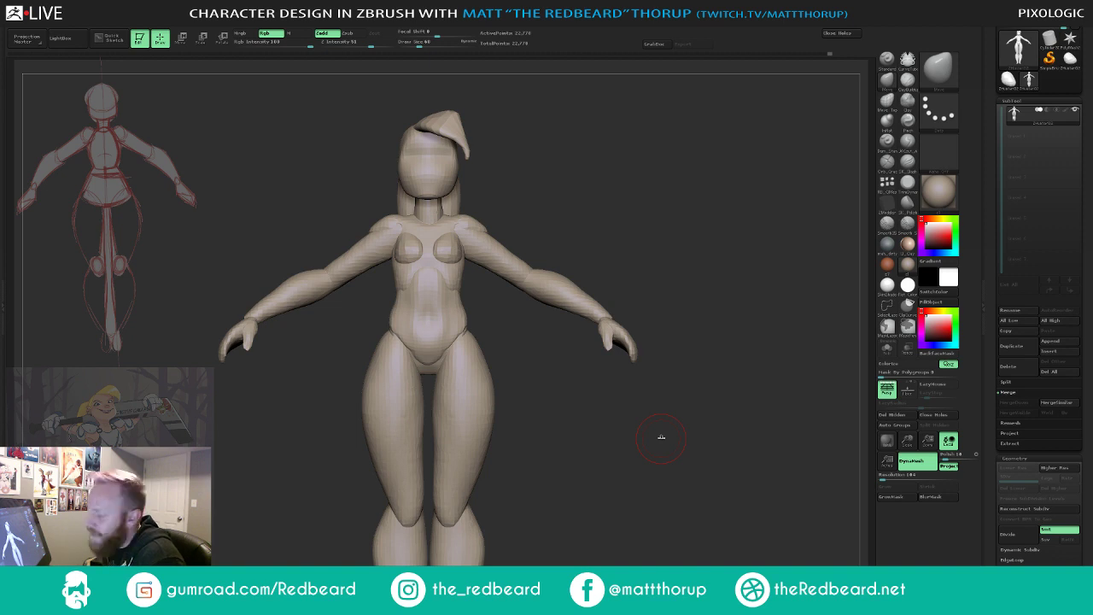
# - From above, isolate the parts of one arm and mask everything on the figure except that arm
pyautogui.moveTo(635, 446); pyautogui.dragTo(634, 500)
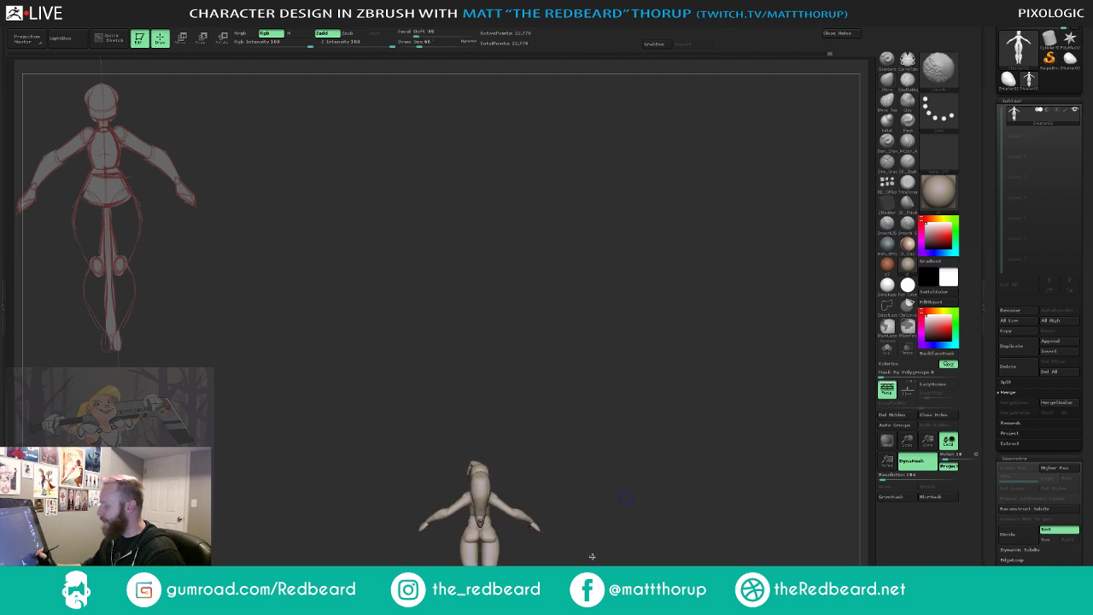
pyautogui.keyDown('alt'); pyautogui.moveTo(522, 556); pyautogui.dragTo(567, 422); pyautogui.keyUp('alt')
pyautogui.moveTo(609, 480)
pyautogui.mouseDown()
pyautogui.moveTo(675, 477)
pyautogui.moveTo(678, 466)
pyautogui.moveTo(676, 525)
pyautogui.moveTo(646, 429)
pyautogui.moveTo(593, 396)
pyautogui.moveTo(468, 424)
pyautogui.mouseUp()
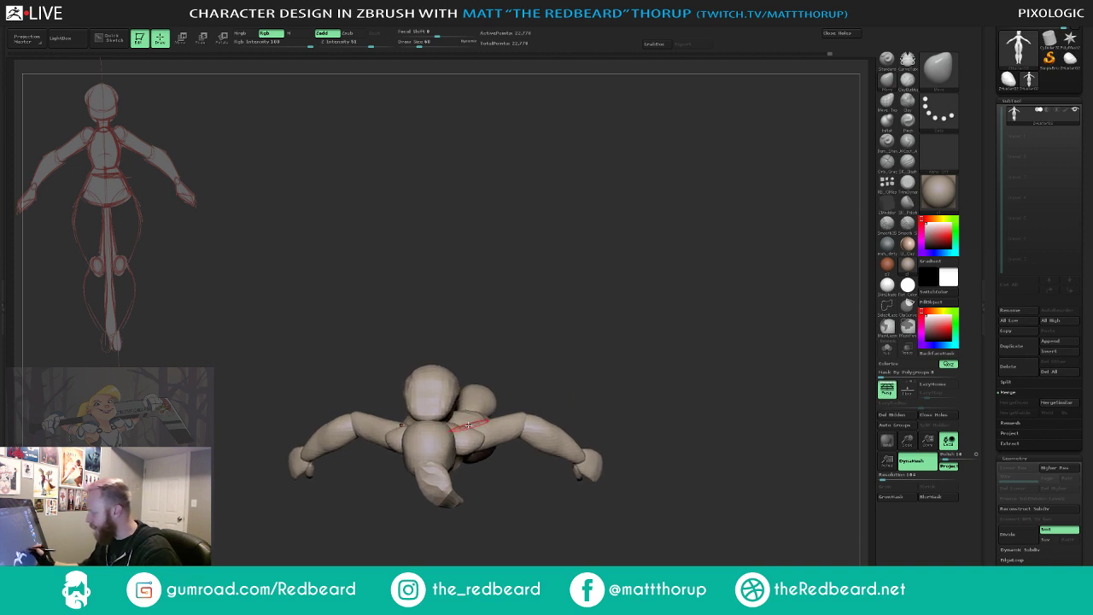
pyautogui.keyDown('ctrl'); pyautogui.keyDown('shift'); pyautogui.click(506, 433); pyautogui.keyUp('shift'); pyautogui.keyUp('ctrl')
pyautogui.keyDown('ctrl'); pyautogui.keyDown('shift'); pyautogui.moveTo(588, 407); pyautogui.dragTo(596, 402); pyautogui.keyUp('shift'); pyautogui.keyUp('ctrl')
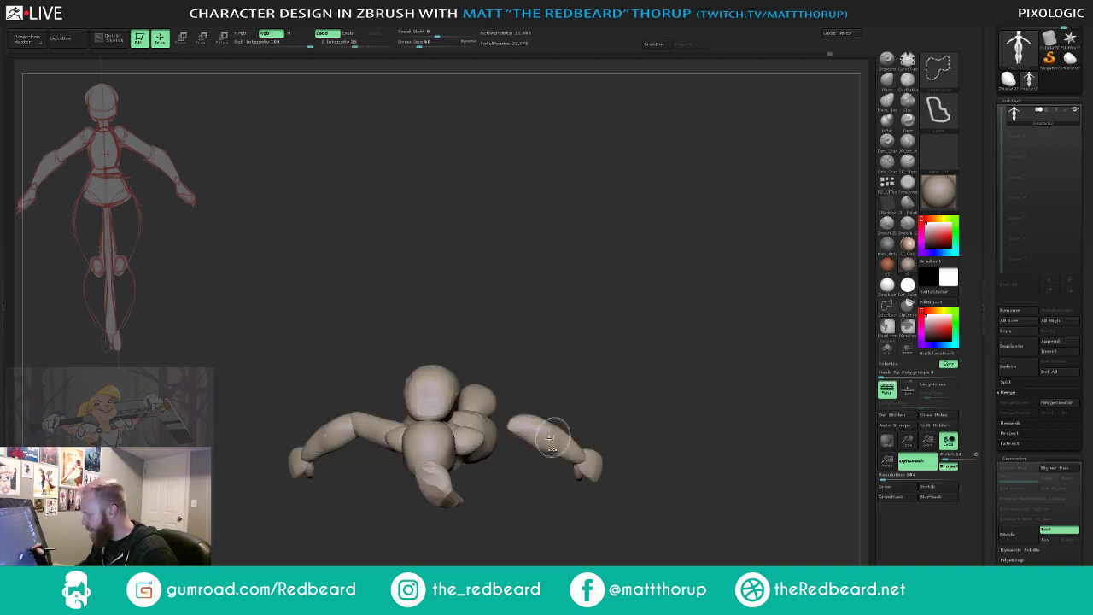
pyautogui.keyDown('ctrl'); pyautogui.keyDown('shift'); pyautogui.click(550, 438); pyautogui.keyUp('shift'); pyautogui.keyUp('ctrl')
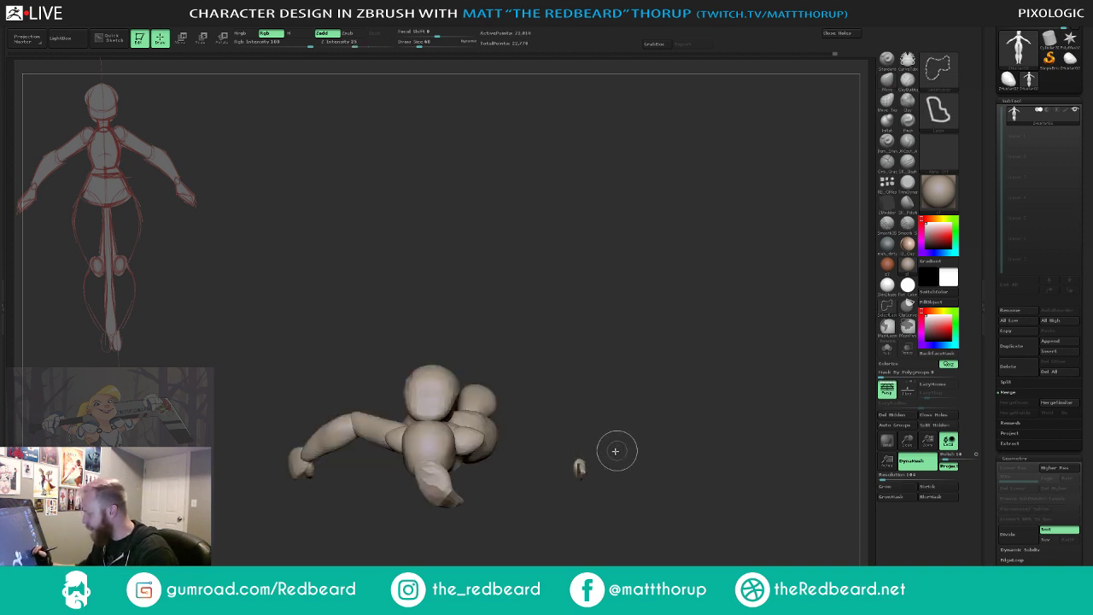
pyautogui.keyDown('ctrl'); pyautogui.keyDown('shift'); pyautogui.click(629, 439); pyautogui.keyUp('shift'); pyautogui.keyUp('ctrl')
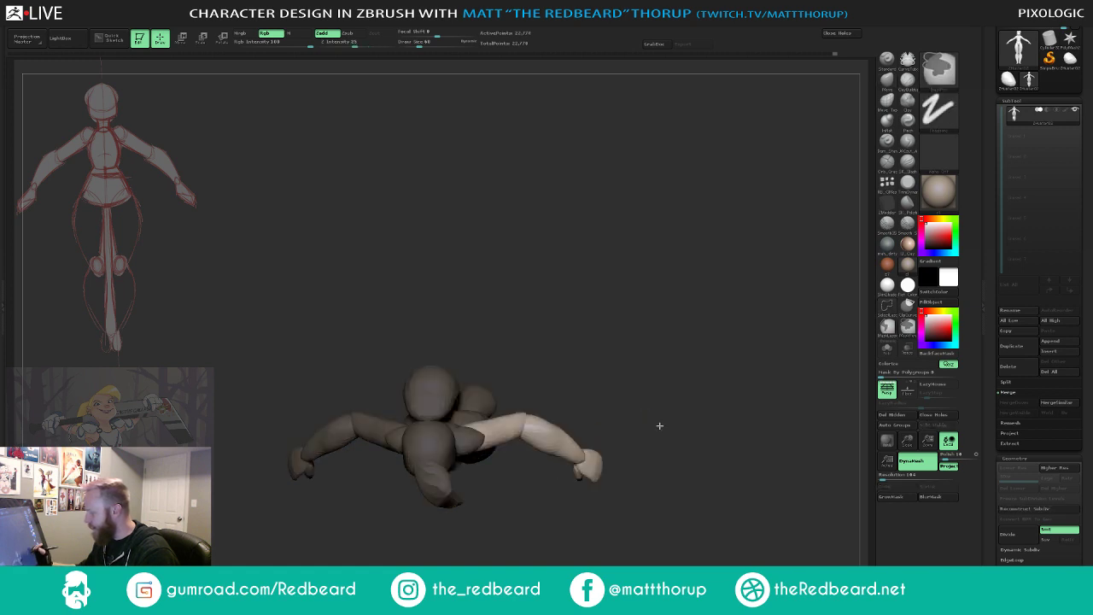
pyautogui.keyDown('ctrl'); pyautogui.click(659, 425); pyautogui.keyUp('ctrl')
pyautogui.moveTo(624, 406); pyautogui.dragTo(647, 405)
pyautogui.keyDown('ctrl'); pyautogui.click(643, 405); pyautogui.keyUp('ctrl')
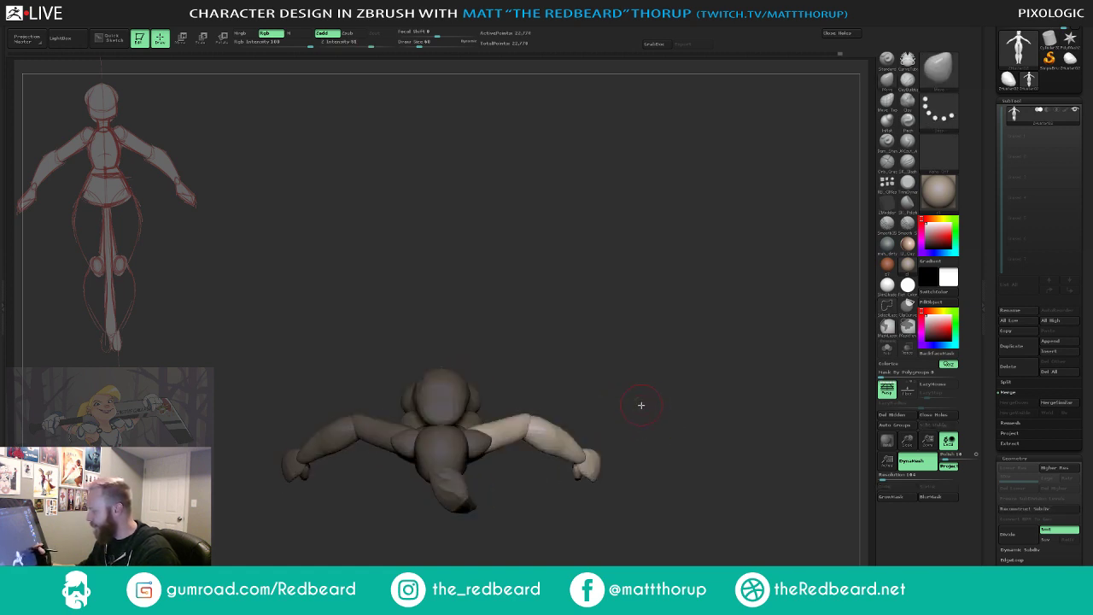
# - Try rotating the unmasked arm with Transpose, undo the rotation, and clear the mask
pyautogui.press('r')
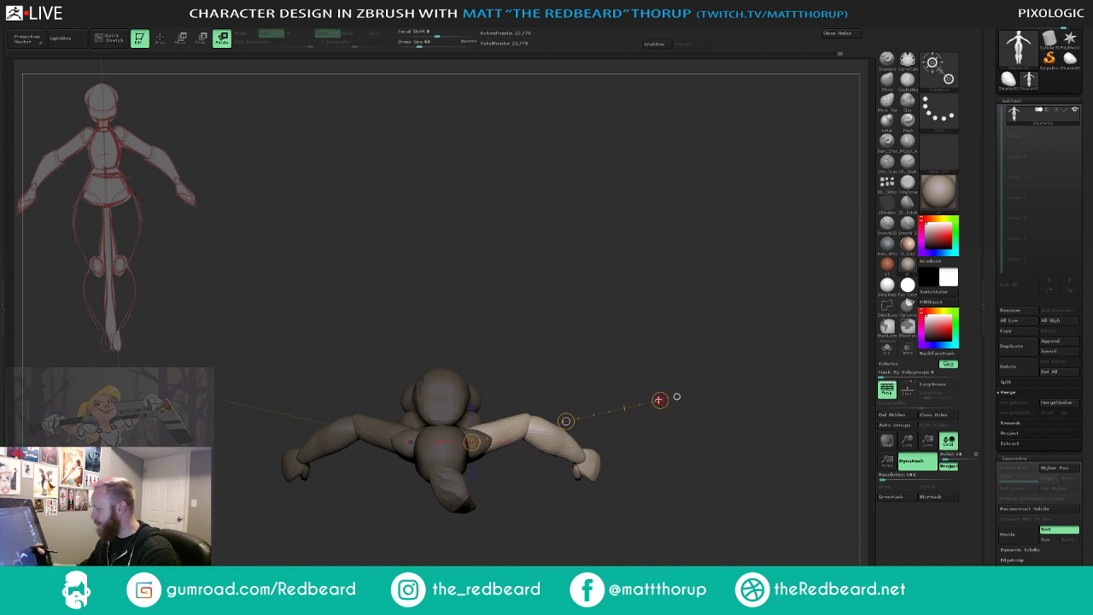
pyautogui.moveTo(659, 400)
pyautogui.mouseDown()
pyautogui.moveTo(647, 378)
pyautogui.moveTo(647, 405)
pyautogui.mouseUp()
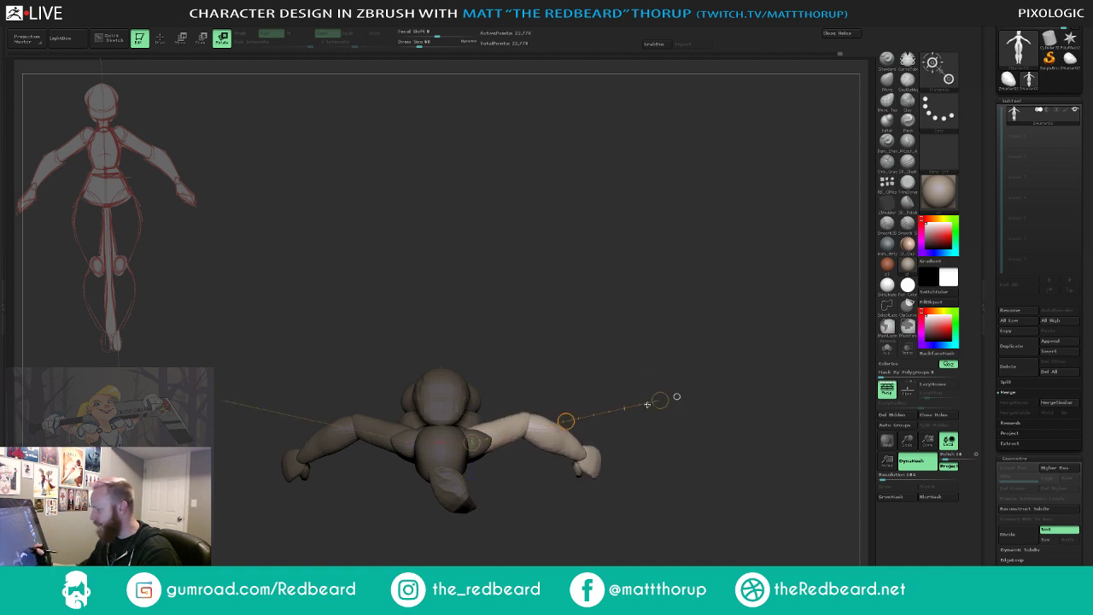
pyautogui.hotkey('ctrl', 'z')
pyautogui.keyDown('shift'); pyautogui.moveTo(681, 510); pyautogui.dragTo(686, 407); pyautogui.keyUp('shift')
pyautogui.press('q')
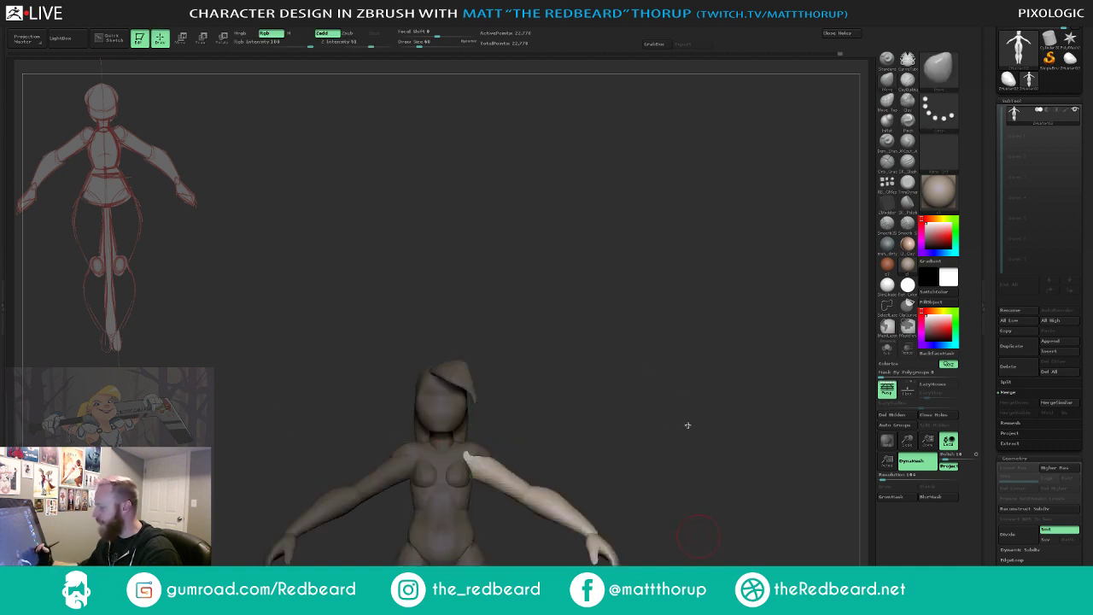
pyautogui.moveTo(699, 536)
pyautogui.keyDown('alt'); pyautogui.mouseDown()
pyautogui.moveTo(723, 409)
pyautogui.moveTo(588, 427)
pyautogui.moveTo(724, 420)
pyautogui.moveTo(690, 419)
pyautogui.moveTo(690, 447)
pyautogui.moveTo(722, 437)
pyautogui.moveTo(713, 447)
pyautogui.moveTo(626, 354)
pyautogui.moveTo(629, 239)
pyautogui.mouseUp(); pyautogui.keyUp('alt')
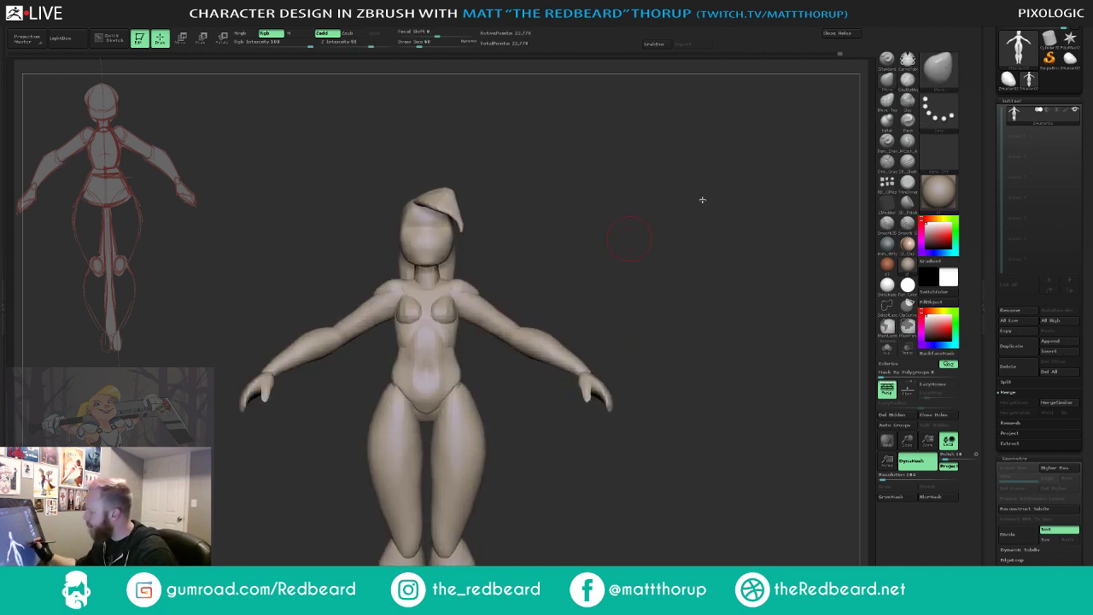
# - Switch sculpting brushes, adjust the brush size, and stroke along the upper arm down to the elbow
pyautogui.click(908, 122)
pyautogui.press('s')
pyautogui.moveTo(479, 307); pyautogui.dragTo(518, 334)
pyautogui.moveTo(598, 277)
pyautogui.mouseDown()
pyautogui.moveTo(589, 276)
pyautogui.moveTo(603, 271)
pyautogui.moveTo(641, 298)
pyautogui.moveTo(649, 339)
pyautogui.moveTo(663, 319)
pyautogui.moveTo(672, 423)
pyautogui.mouseUp()
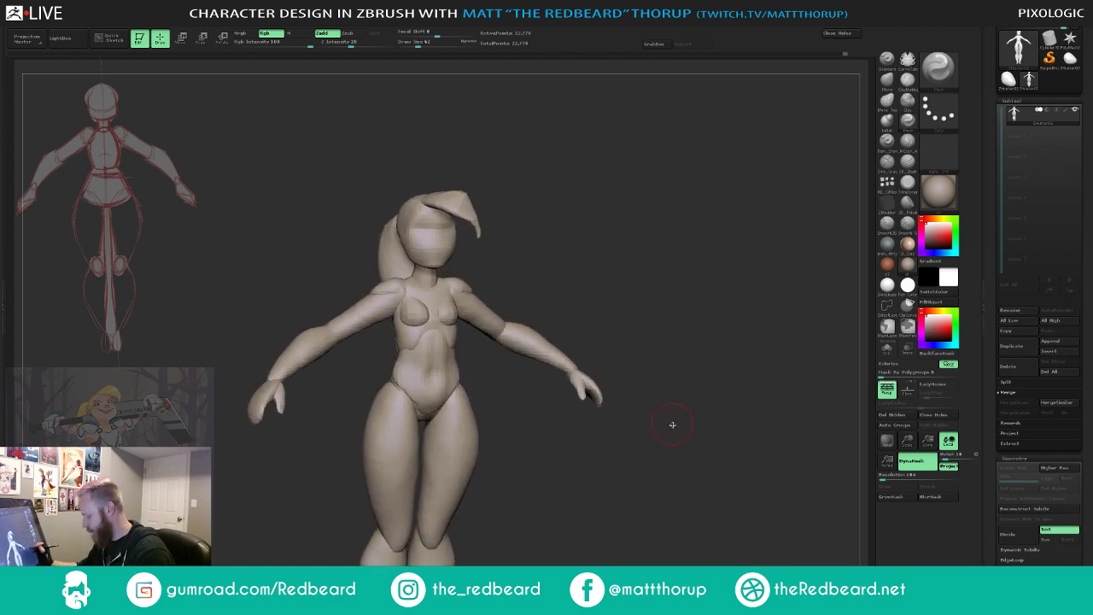
# - Flatten the elbow area with the hPolish brush and reduce the brush size
pyautogui.press('b')
pyautogui.press('h')
pyautogui.press('p')
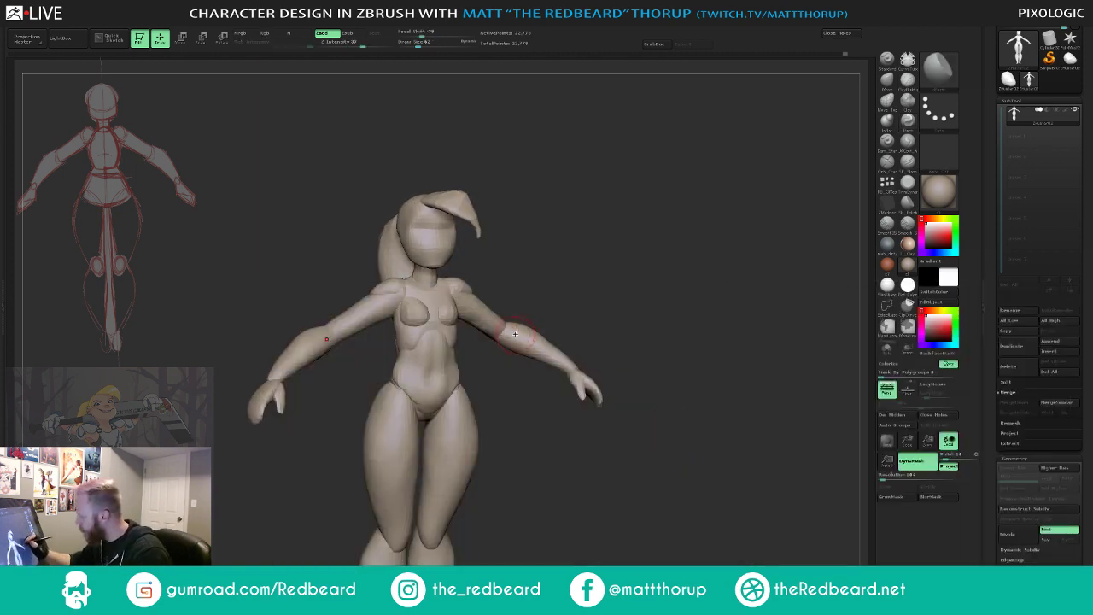
pyautogui.moveTo(552, 308)
pyautogui.mouseDown()
pyautogui.moveTo(516, 321)
pyautogui.moveTo(596, 264)
pyautogui.moveTo(641, 312)
pyautogui.moveTo(674, 410)
pyautogui.moveTo(677, 459)
pyautogui.moveTo(693, 403)
pyautogui.moveTo(683, 386)
pyautogui.mouseUp()
pyautogui.press('s')
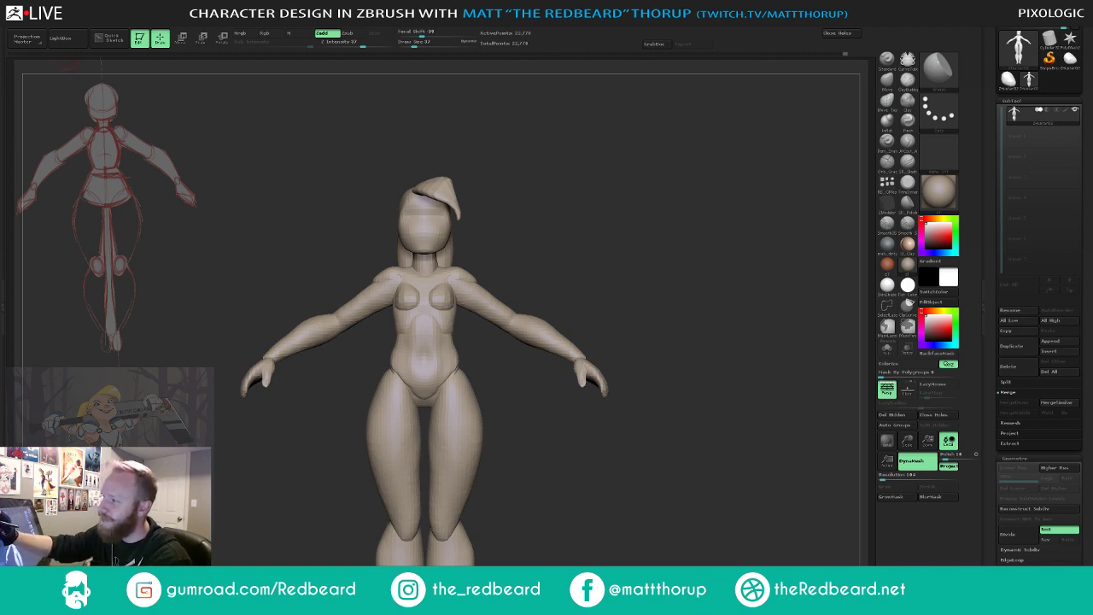
# - Turn on Spotlight Projection in the brush's Samples settings, then turn it off again
pyautogui.moveTo(58, 23)
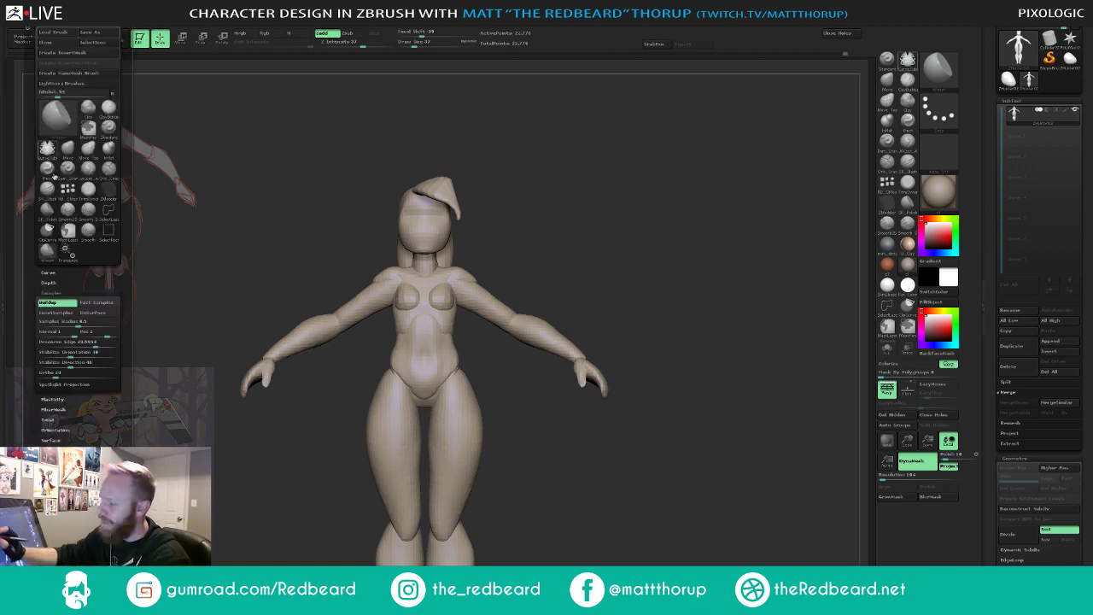
pyautogui.click(81, 388)
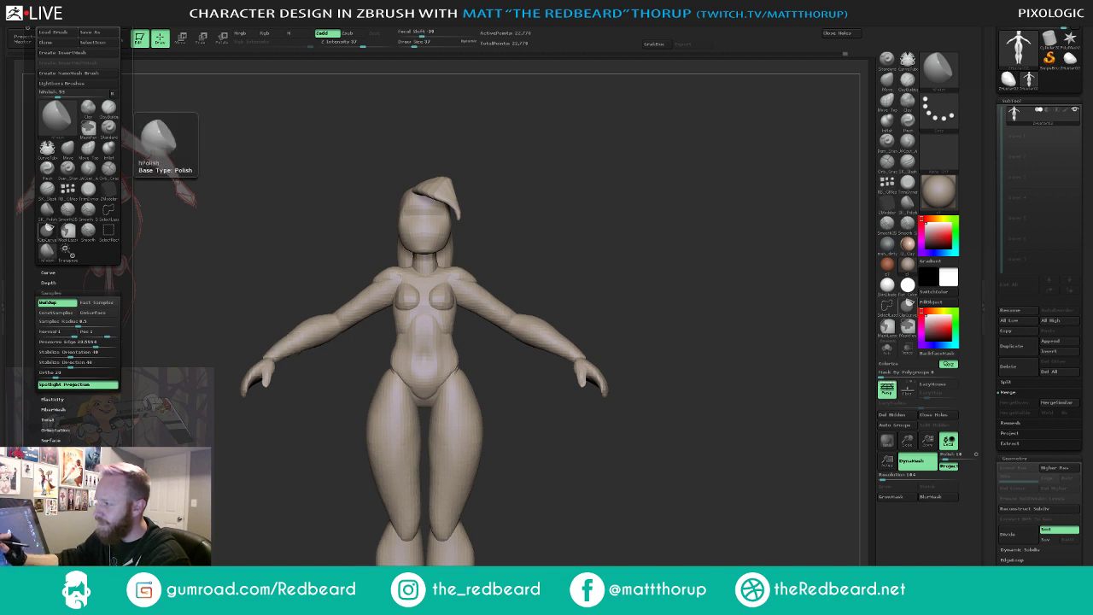
pyautogui.click(53, 293)
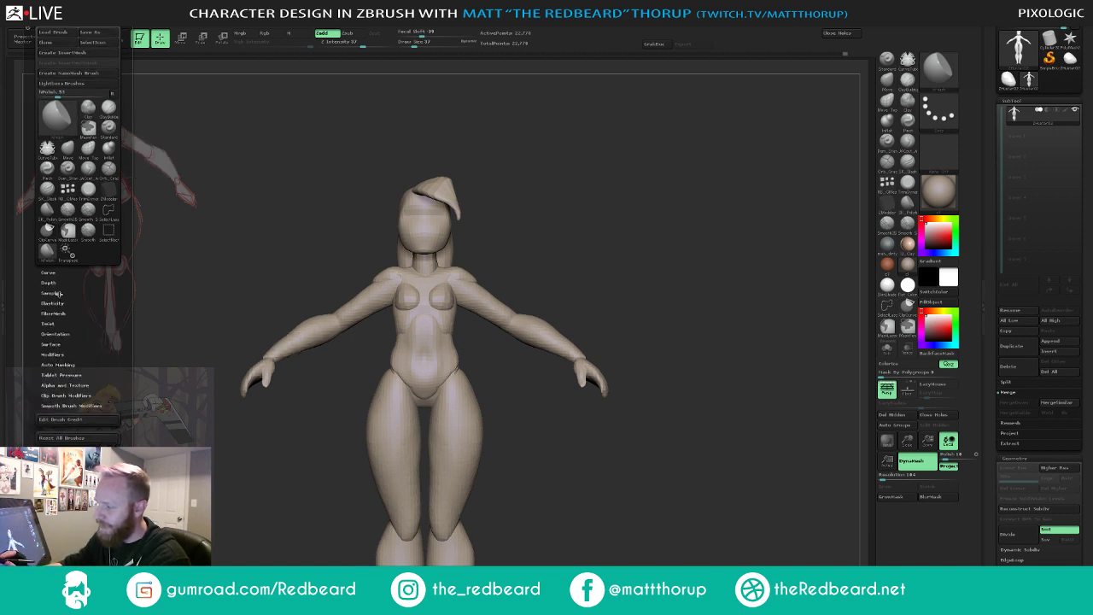
pyautogui.click(53, 293)
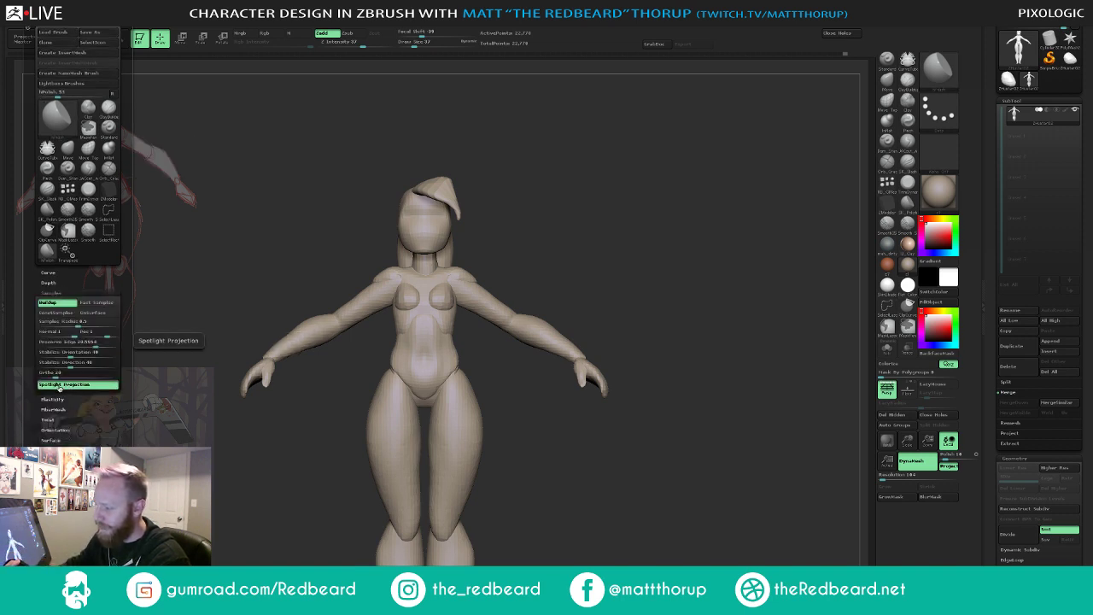
pyautogui.click(82, 385)
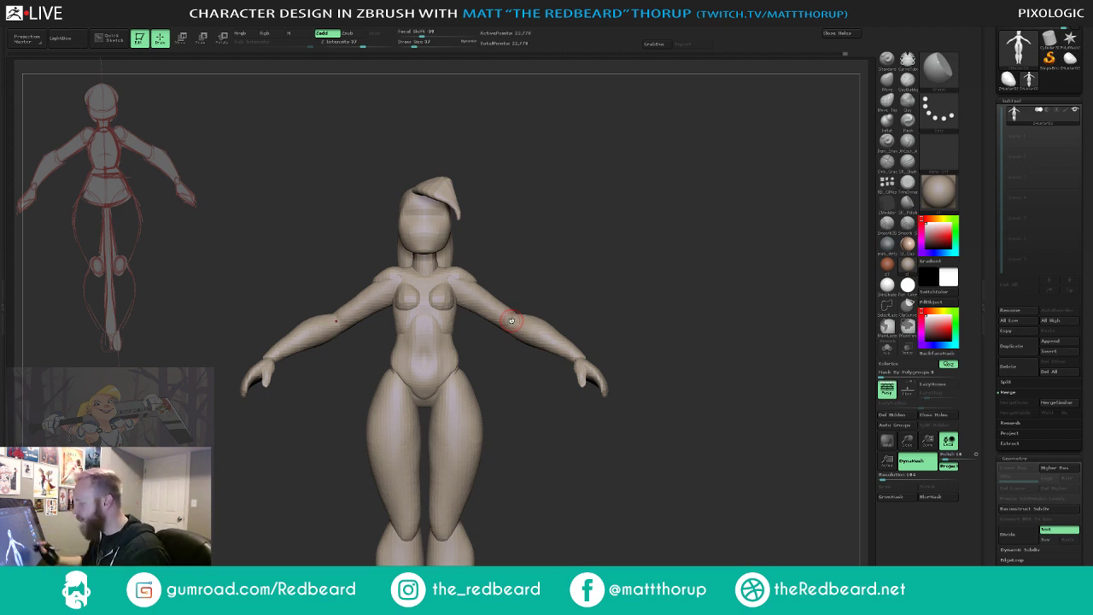
# - Polish the elbow, then enlarge the hPolish brush and flatten the front of the knee from the side
pyautogui.moveTo(510, 320); pyautogui.dragTo(626, 254)
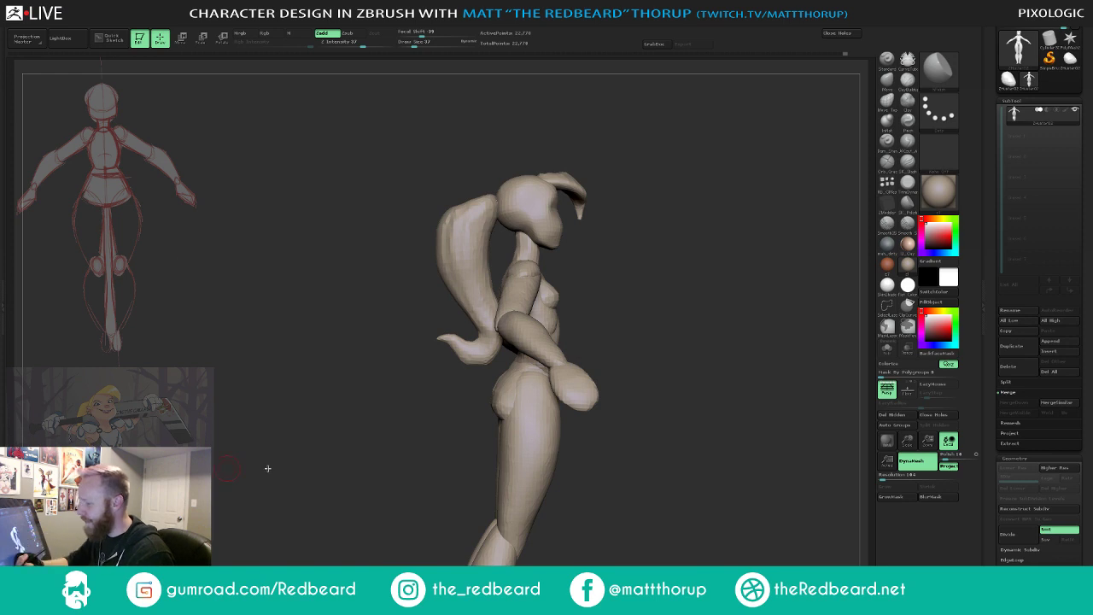
pyautogui.moveTo(680, 498)
pyautogui.mouseDown()
pyautogui.moveTo(627, 503)
pyautogui.moveTo(770, 512)
pyautogui.moveTo(720, 471)
pyautogui.moveTo(697, 482)
pyautogui.moveTo(659, 474)
pyautogui.moveTo(688, 480)
pyautogui.moveTo(638, 511)
pyautogui.moveTo(662, 501)
pyautogui.mouseUp()
pyautogui.press('s')
pyautogui.moveTo(481, 438); pyautogui.dragTo(487, 438)
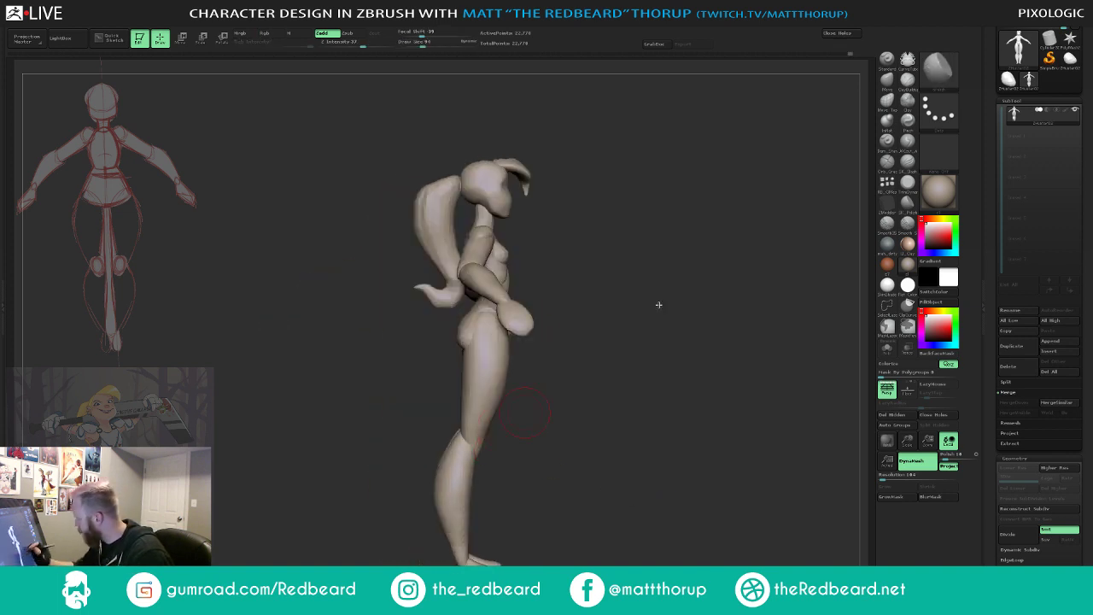
# - Adjust the profile of the knee and lower thigh from the side with an enlarged Move brush, checking the figure from several angles
pyautogui.click(886, 84)
pyautogui.press('s')
pyautogui.moveTo(489, 430); pyautogui.dragTo(504, 402)
pyautogui.press('s')
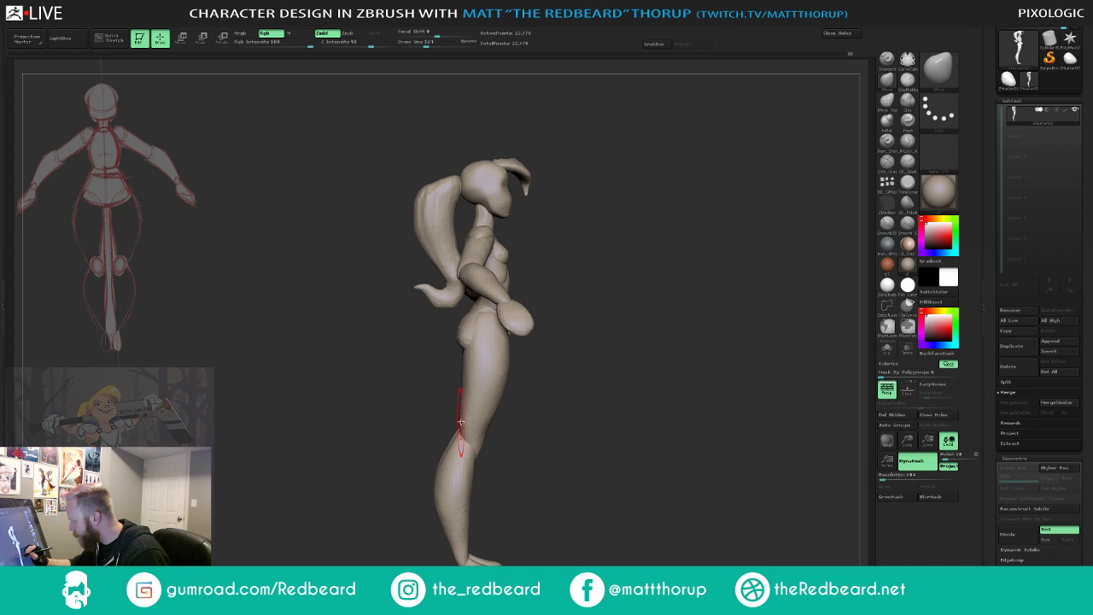
pyautogui.moveTo(580, 440); pyautogui.dragTo(572, 437)
pyautogui.moveTo(507, 430); pyautogui.dragTo(500, 378)
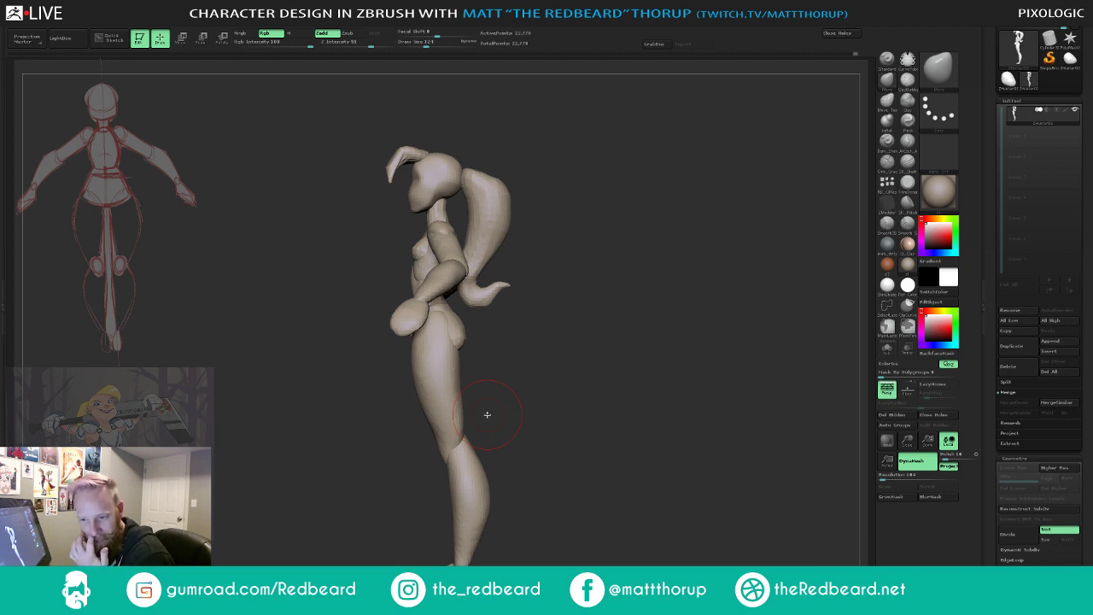
pyautogui.moveTo(677, 468)
pyautogui.mouseDown()
pyautogui.moveTo(720, 465)
pyautogui.moveTo(696, 469)
pyautogui.moveTo(705, 470)
pyautogui.moveTo(692, 510)
pyautogui.moveTo(615, 515)
pyautogui.moveTo(590, 504)
pyautogui.mouseUp()
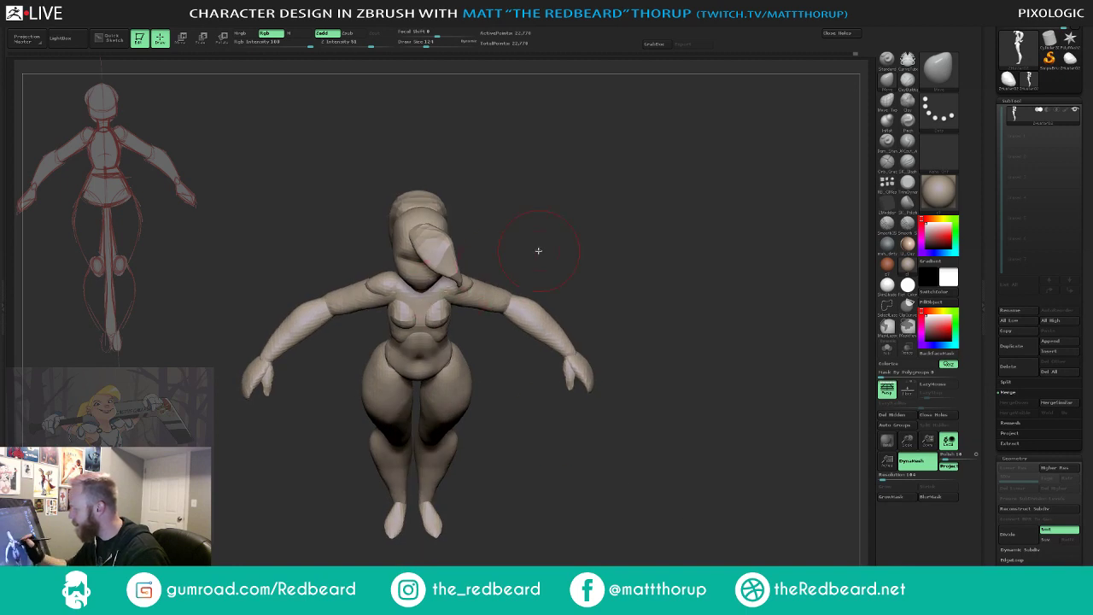
pyautogui.moveTo(538, 250)
pyautogui.mouseDown()
pyautogui.moveTo(522, 215)
pyautogui.moveTo(534, 185)
pyautogui.moveTo(615, 200)
pyautogui.moveTo(603, 205)
pyautogui.moveTo(603, 191)
pyautogui.moveTo(627, 312)
pyautogui.mouseUp()
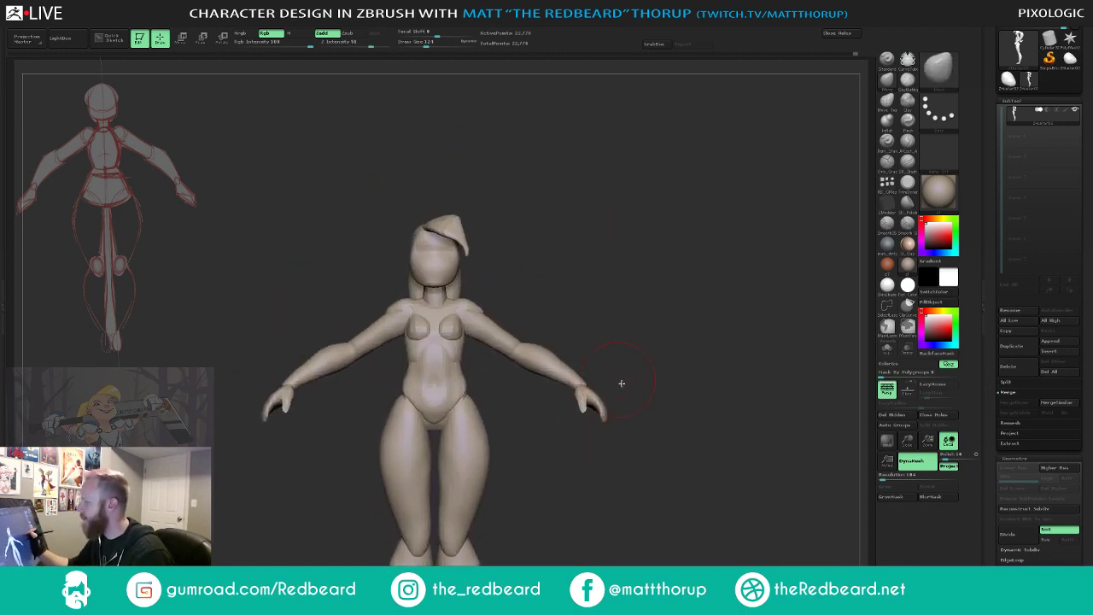
pyautogui.moveTo(718, 444)
pyautogui.mouseDown()
pyautogui.moveTo(746, 441)
pyautogui.moveTo(732, 464)
pyautogui.moveTo(670, 470)
pyautogui.mouseUp()
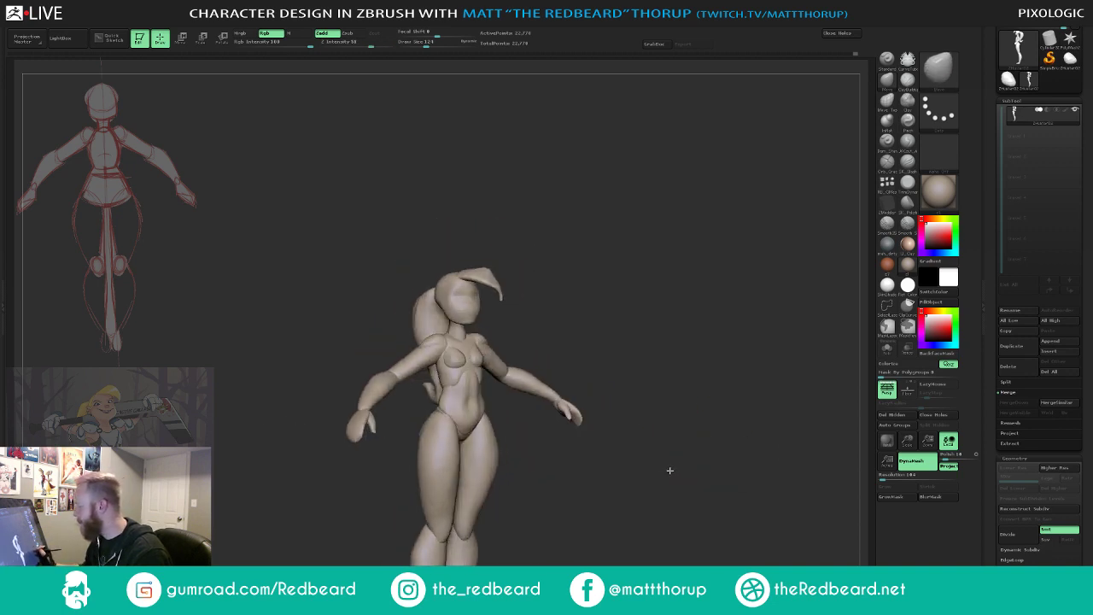
# - Insert a cylinder on the side of the head using the RB_QMesh_Inserts brush
pyautogui.click(888, 182)
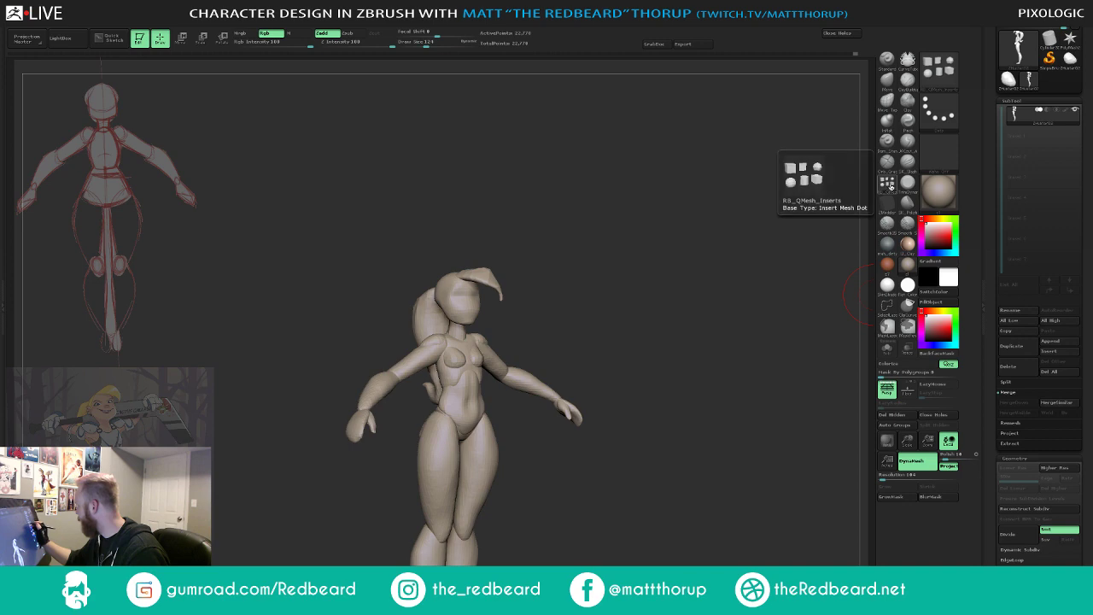
pyautogui.click(887, 185)
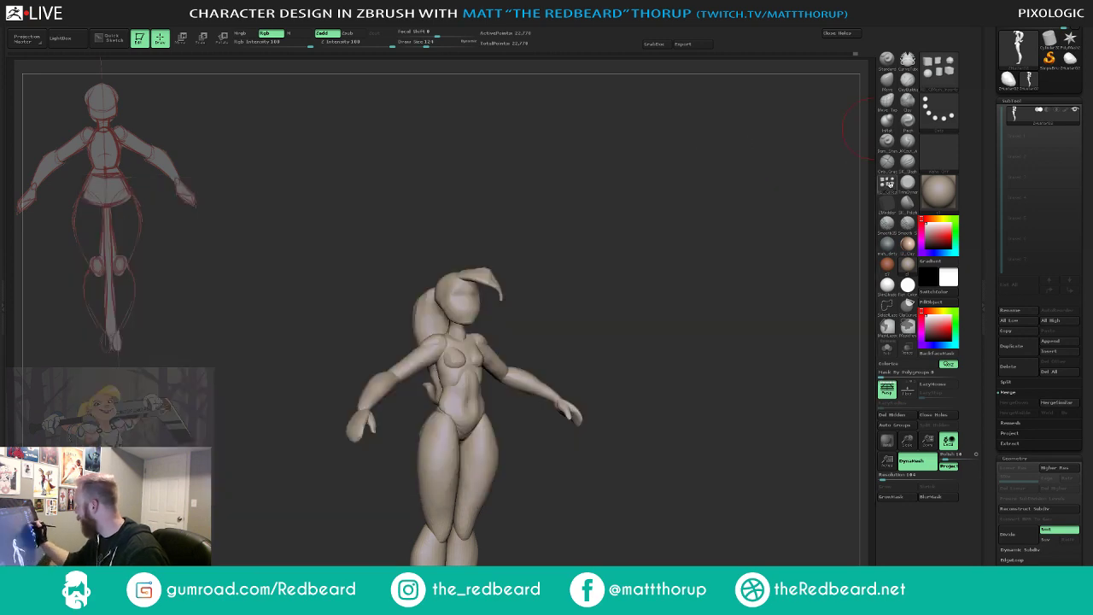
pyautogui.click(889, 184)
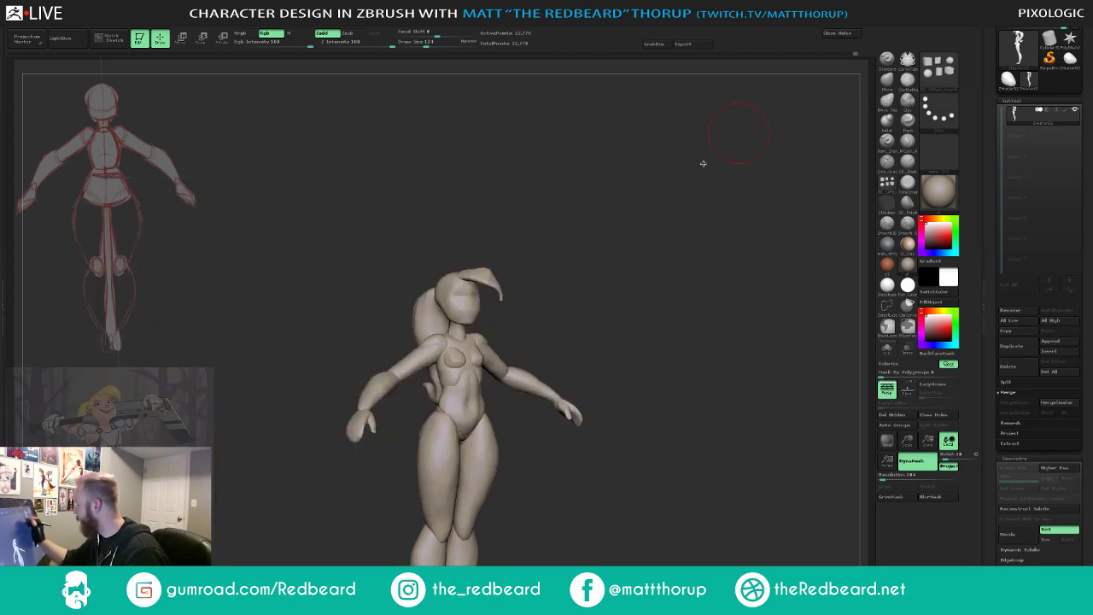
pyautogui.press('m')
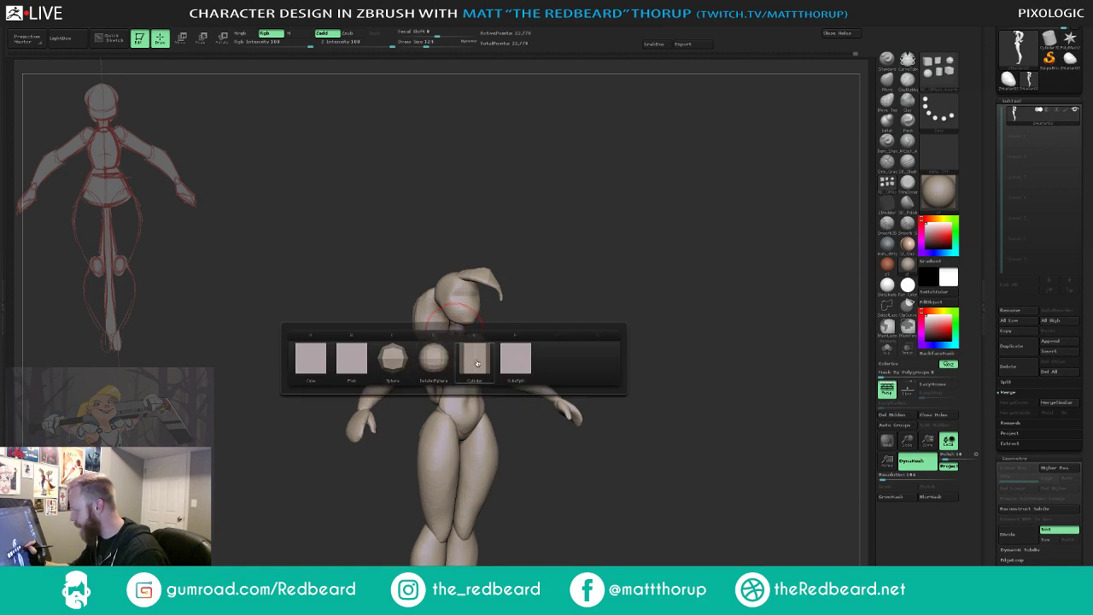
pyautogui.moveTo(634, 312)
pyautogui.mouseDown()
pyautogui.moveTo(674, 309)
pyautogui.moveTo(657, 256)
pyautogui.moveTo(633, 567)
pyautogui.mouseUp()
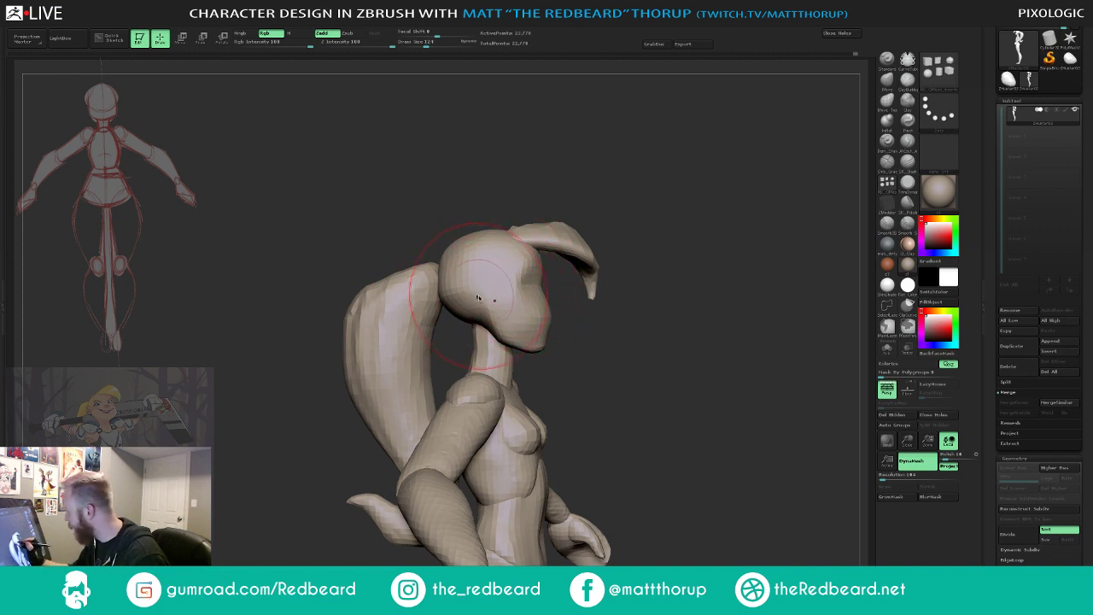
pyautogui.moveTo(478, 296); pyautogui.dragTo(479, 301)
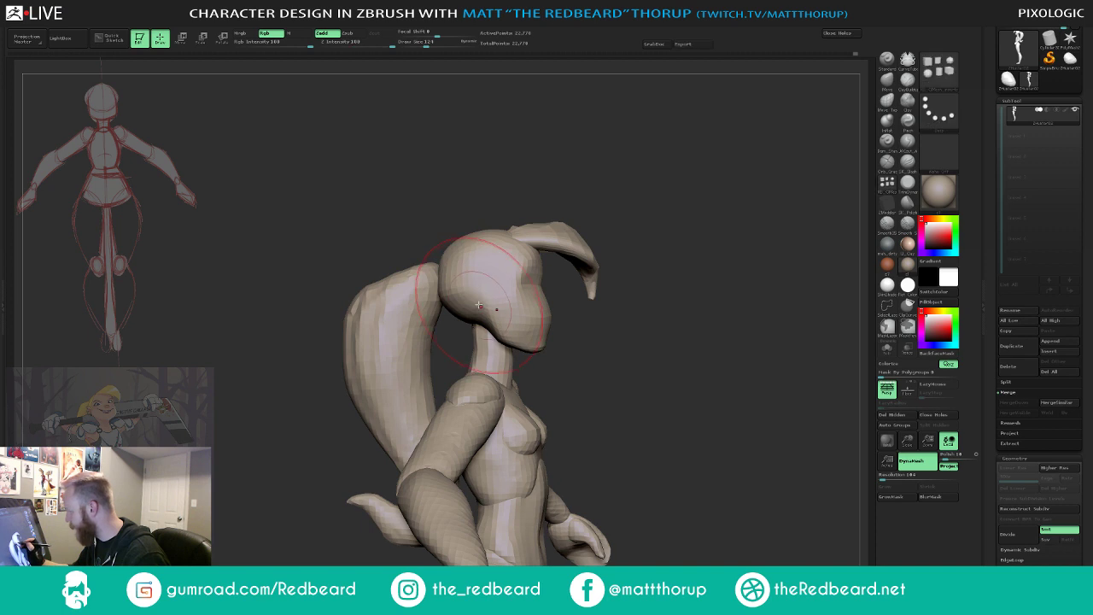
pyautogui.press('m')
pyautogui.click(493, 330)
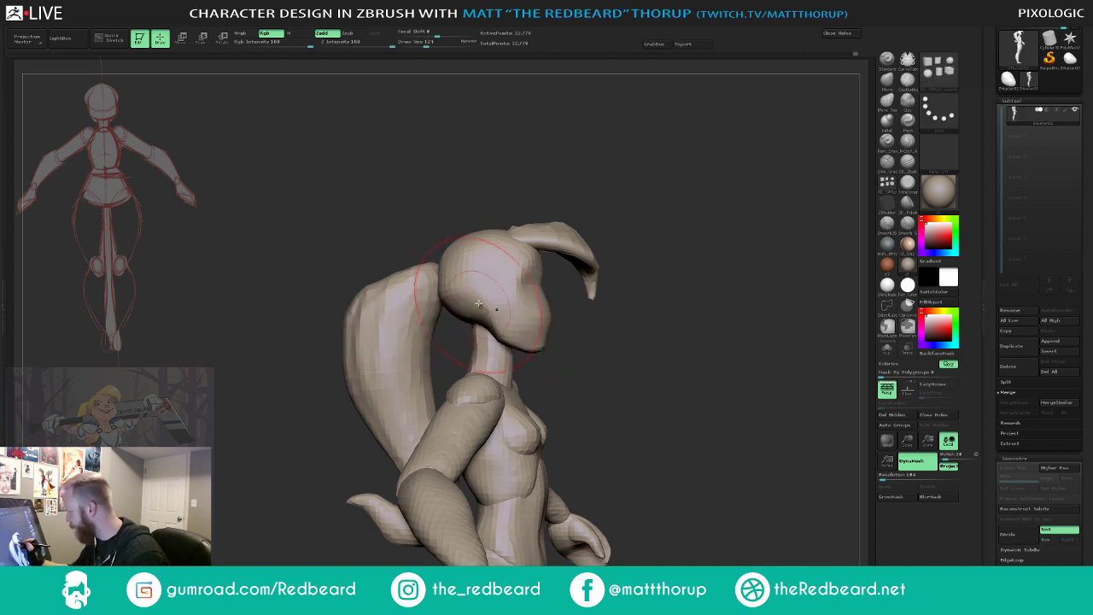
pyautogui.moveTo(480, 302); pyautogui.dragTo(482, 318)
# - Squash the inserted cylinder along its height into a thin disc with a vertical Transpose line
pyautogui.press('w')
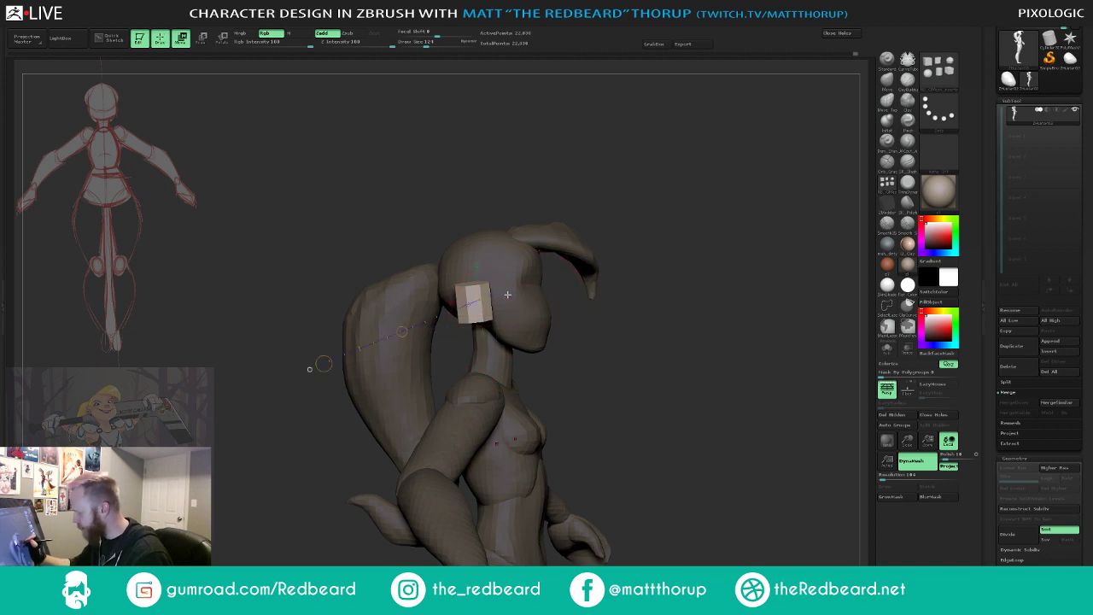
pyautogui.click(476, 265)
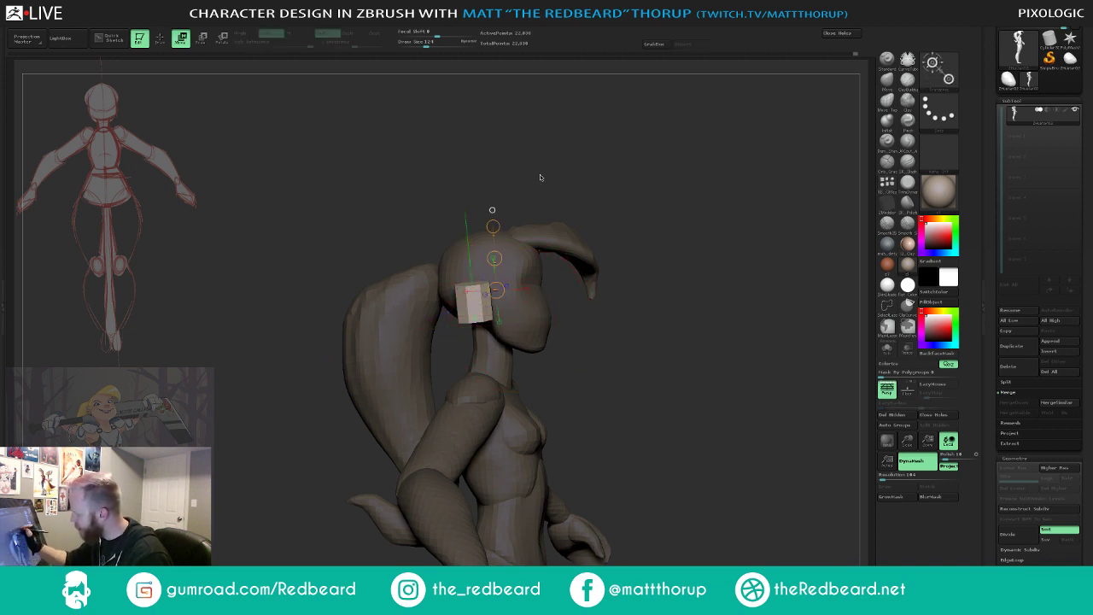
pyautogui.moveTo(541, 176); pyautogui.dragTo(548, 193)
pyautogui.moveTo(465, 215); pyautogui.dragTo(472, 270)
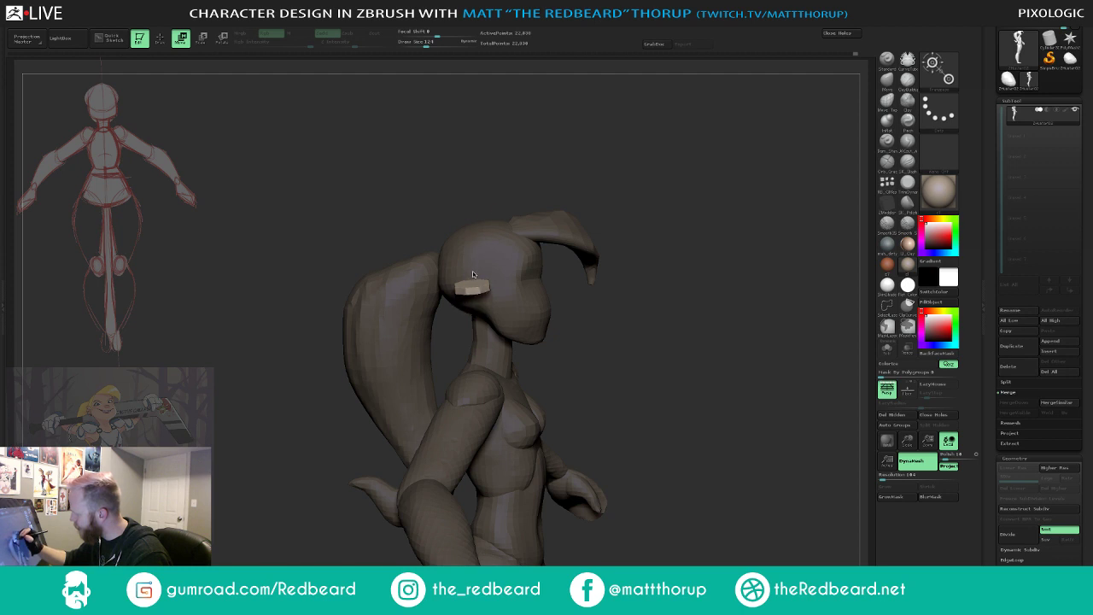
# - Rotate the flat disc a quarter turn so it stands upright on the side of the head
pyautogui.moveTo(633, 330); pyautogui.dragTo(632, 311)
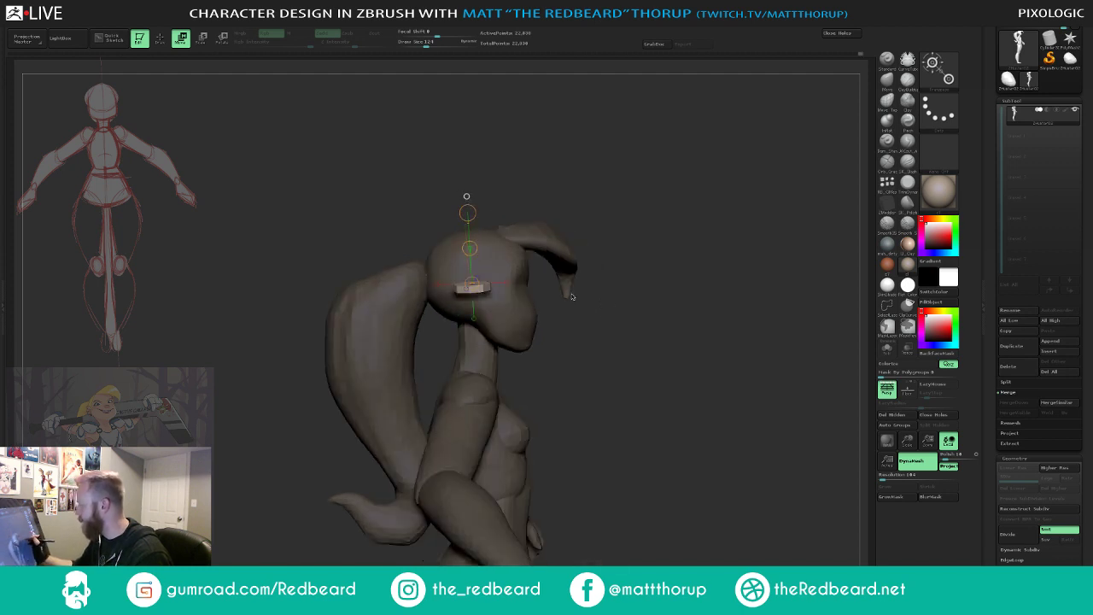
pyautogui.click(504, 288)
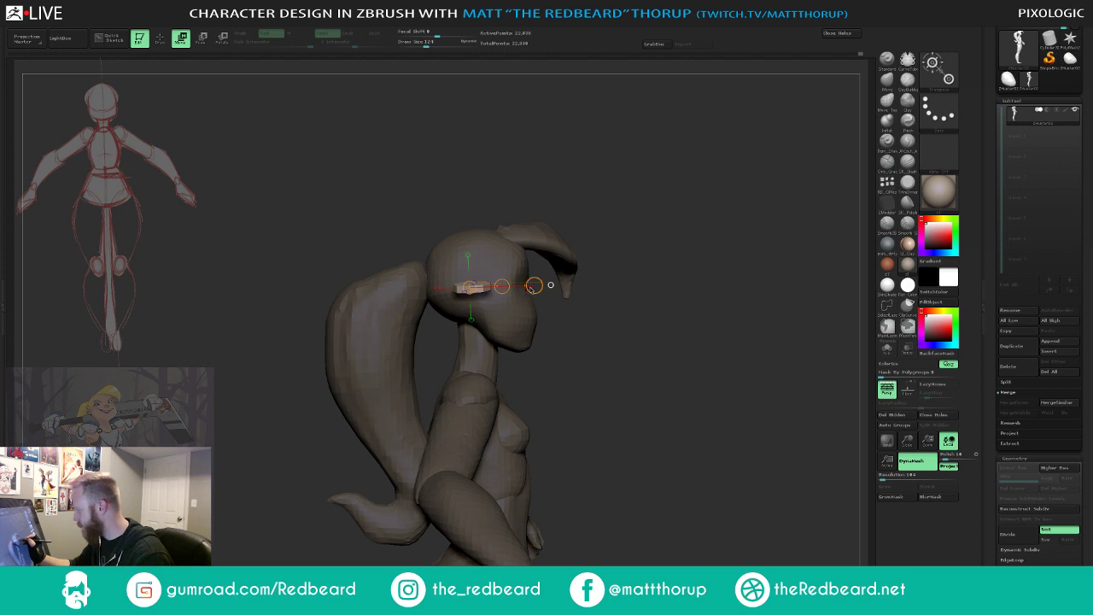
pyautogui.moveTo(533, 287); pyautogui.dragTo(473, 375)
pyautogui.press('r')
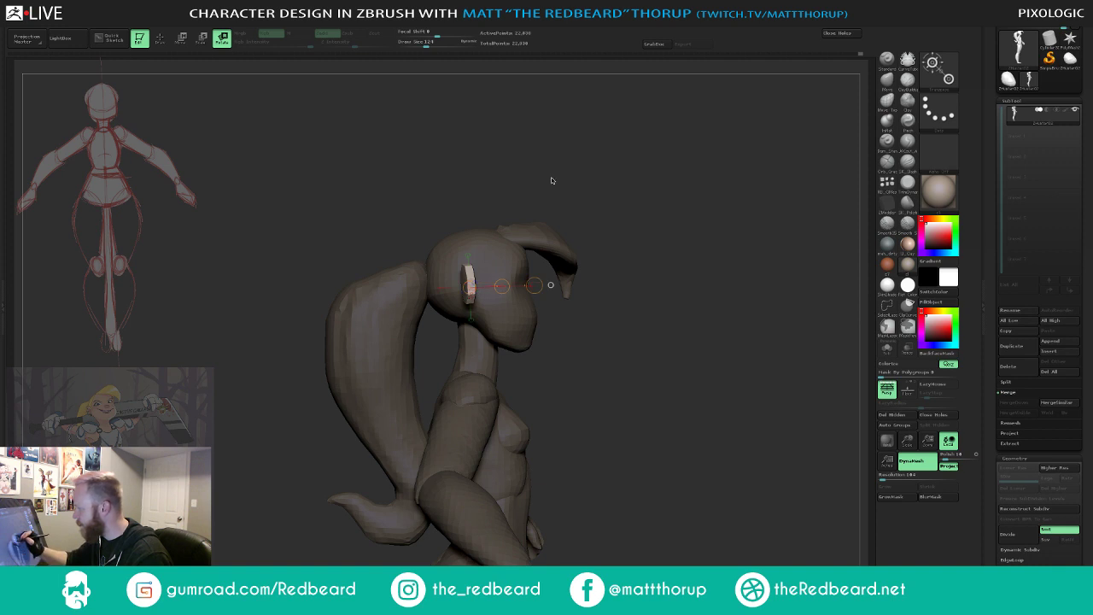
# - Tilt the upright disc and move it sideways with Transpose lines so it sits against the side of the head
pyautogui.moveTo(587, 172); pyautogui.dragTo(628, 173)
pyautogui.moveTo(488, 280)
pyautogui.mouseDown()
pyautogui.moveTo(522, 162)
pyautogui.moveTo(495, 206)
pyautogui.moveTo(493, 160)
pyautogui.mouseUp()
pyautogui.moveTo(492, 222)
pyautogui.mouseDown()
pyautogui.moveTo(492, 248)
pyautogui.moveTo(491, 159)
pyautogui.mouseUp()
pyautogui.moveTo(610, 302); pyautogui.dragTo(560, 310)
pyautogui.press('w')
pyautogui.moveTo(488, 220); pyautogui.dragTo(513, 230)
pyautogui.moveTo(492, 285); pyautogui.dragTo(486, 159)
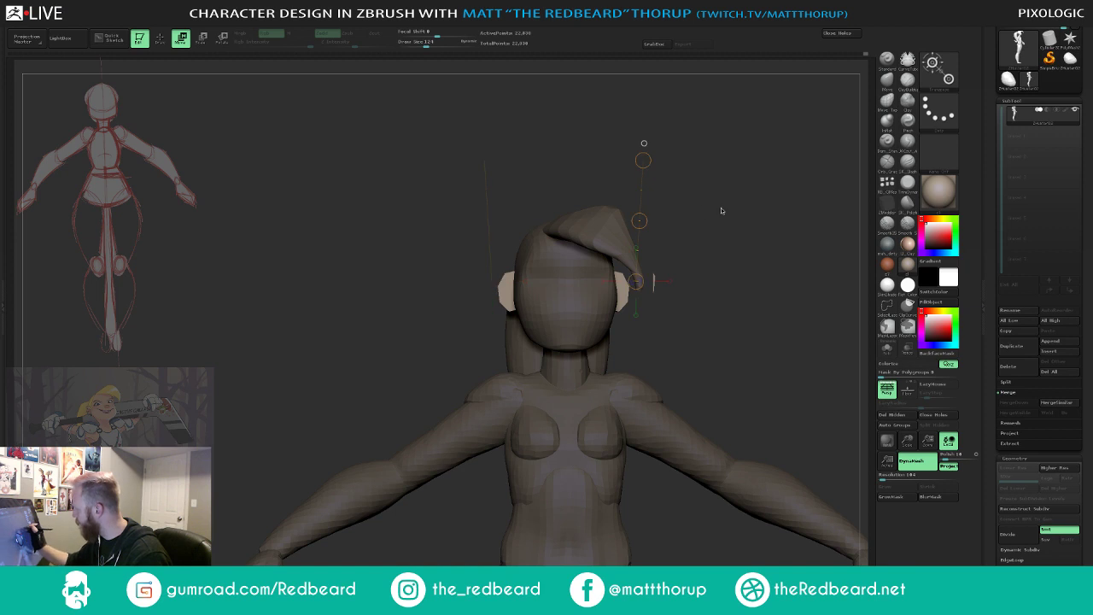
# - Nudge the disc against the side of the head from above, and check its placement from the front
pyautogui.moveTo(721, 208)
pyautogui.mouseDown()
pyautogui.moveTo(542, 161)
pyautogui.moveTo(540, 287)
pyautogui.moveTo(611, 288)
pyautogui.moveTo(589, 291)
pyautogui.mouseUp()
pyautogui.moveTo(622, 344); pyautogui.dragTo(612, 341)
pyautogui.moveTo(507, 298); pyautogui.dragTo(503, 171)
pyautogui.moveTo(516, 313); pyautogui.dragTo(512, 179)
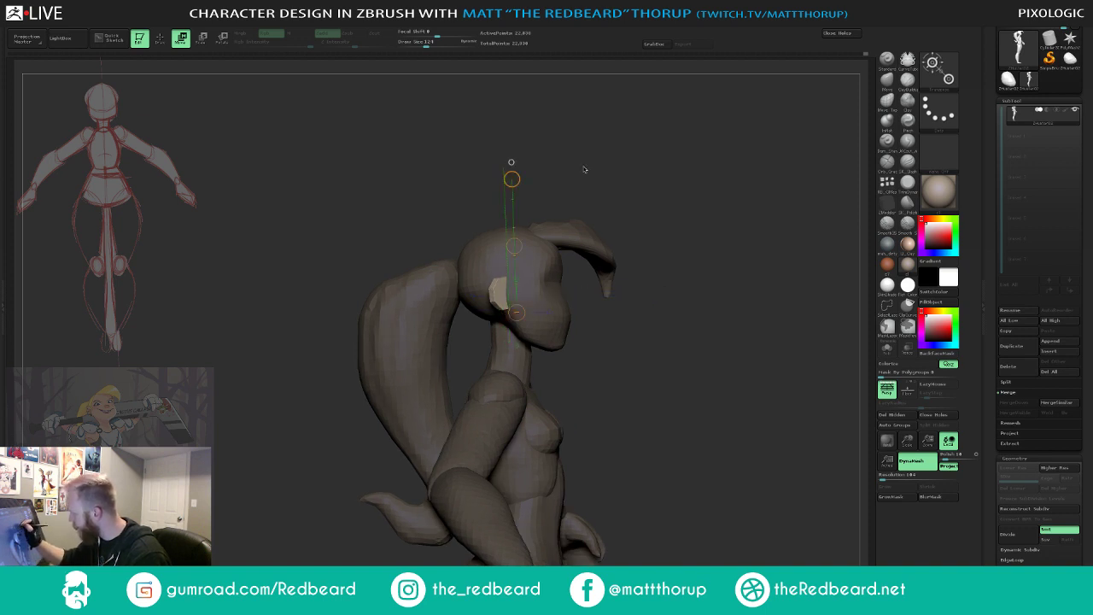
pyautogui.moveTo(653, 276); pyautogui.dragTo(627, 392)
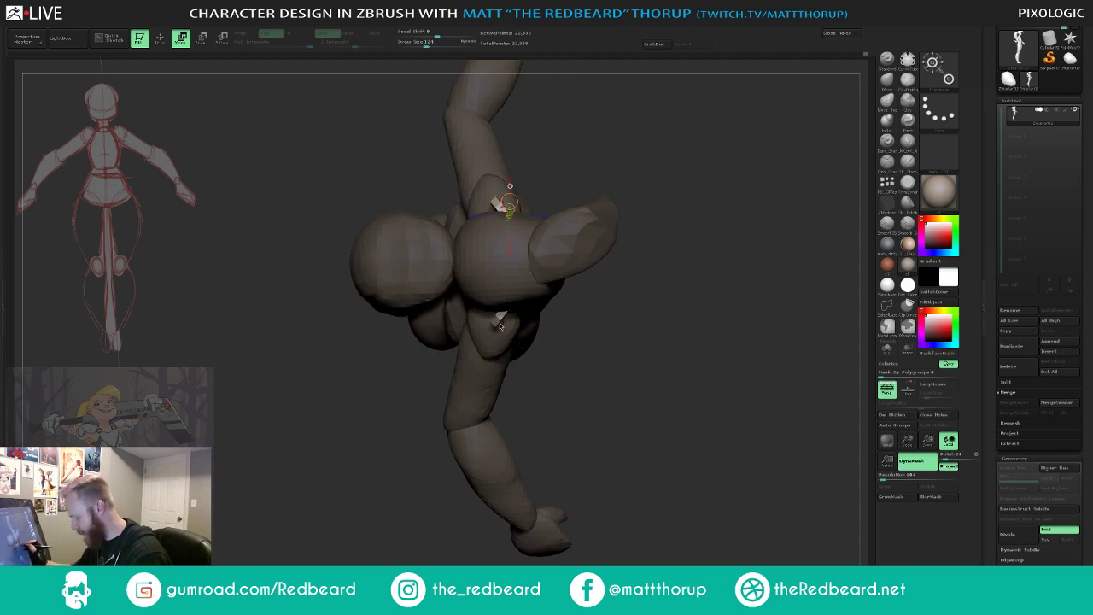
pyautogui.moveTo(509, 310); pyautogui.dragTo(457, 403)
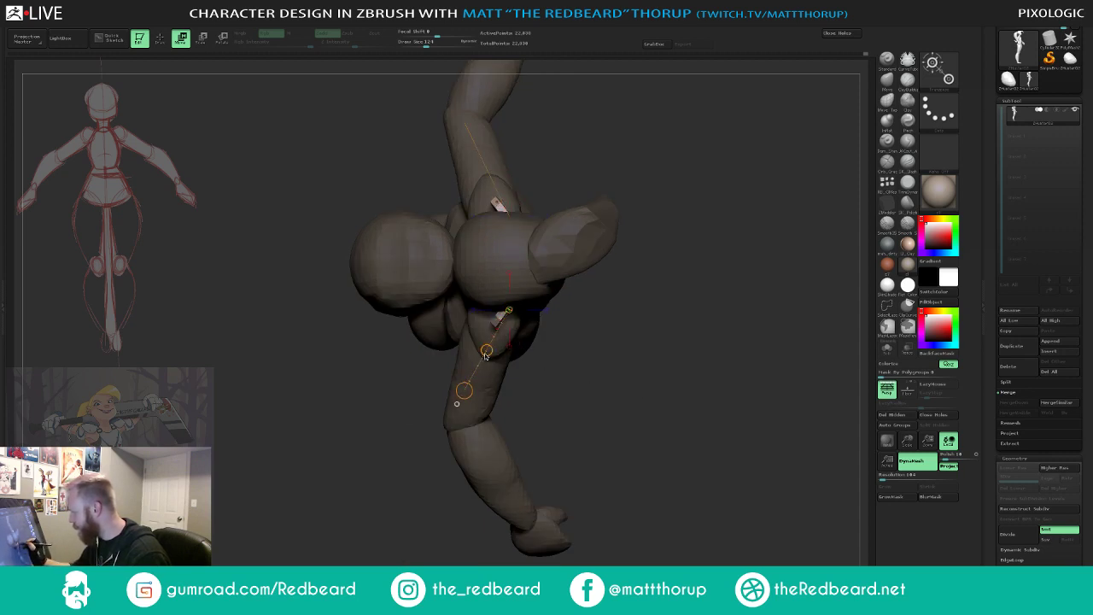
pyautogui.moveTo(487, 351); pyautogui.dragTo(486, 354)
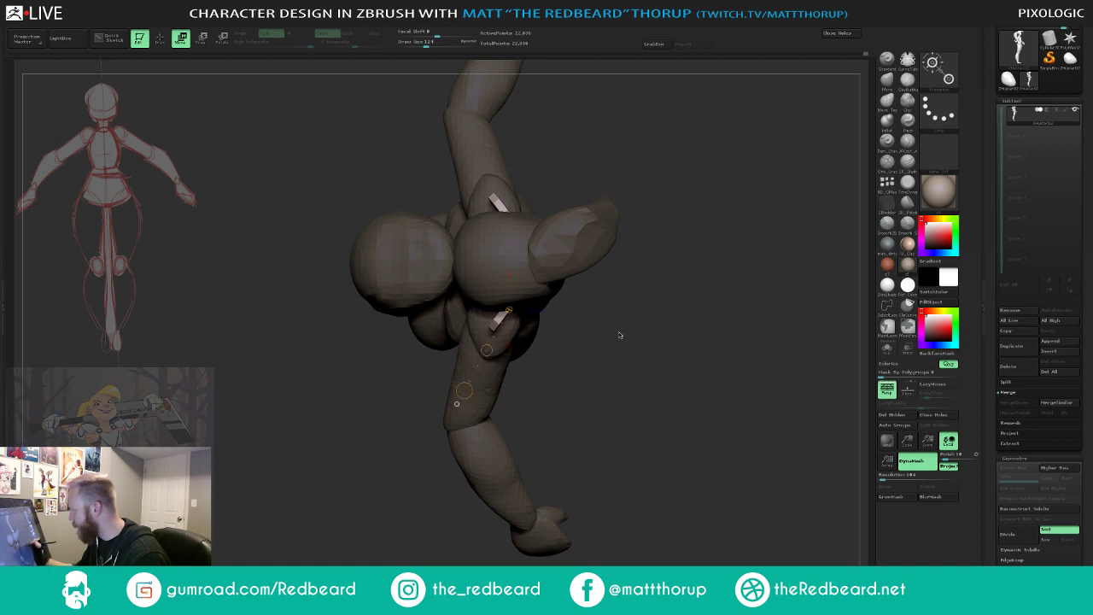
pyautogui.moveTo(617, 336); pyautogui.dragTo(614, 275)
pyautogui.moveTo(684, 434); pyautogui.dragTo(653, 426)
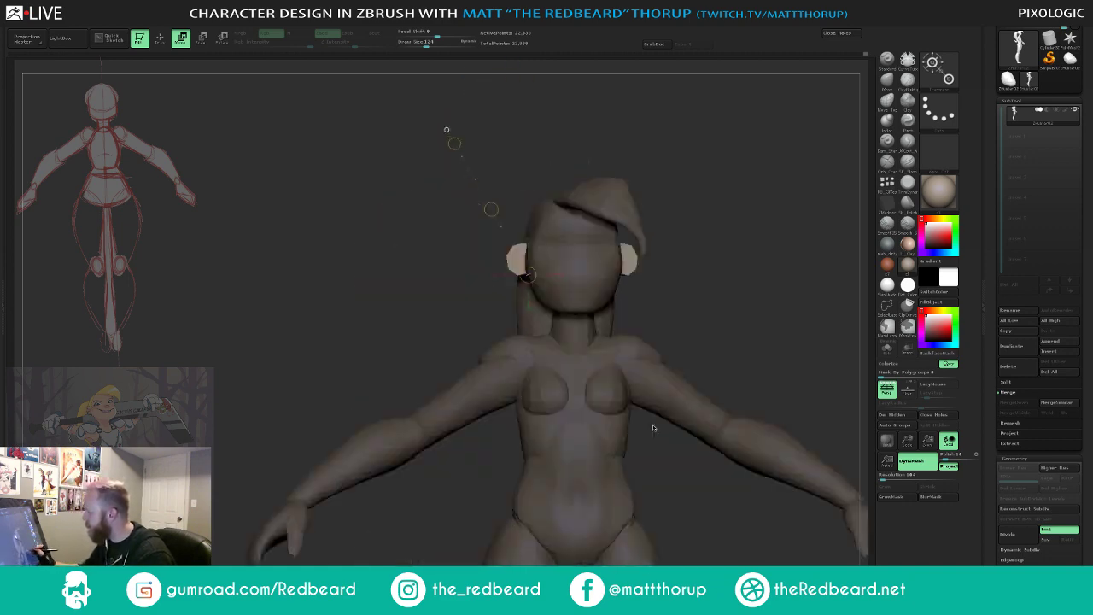
# - Adjust the disc's rotation against the head from above with Transpose, undoing the last change
pyautogui.moveTo(756, 379); pyautogui.dragTo(673, 457)
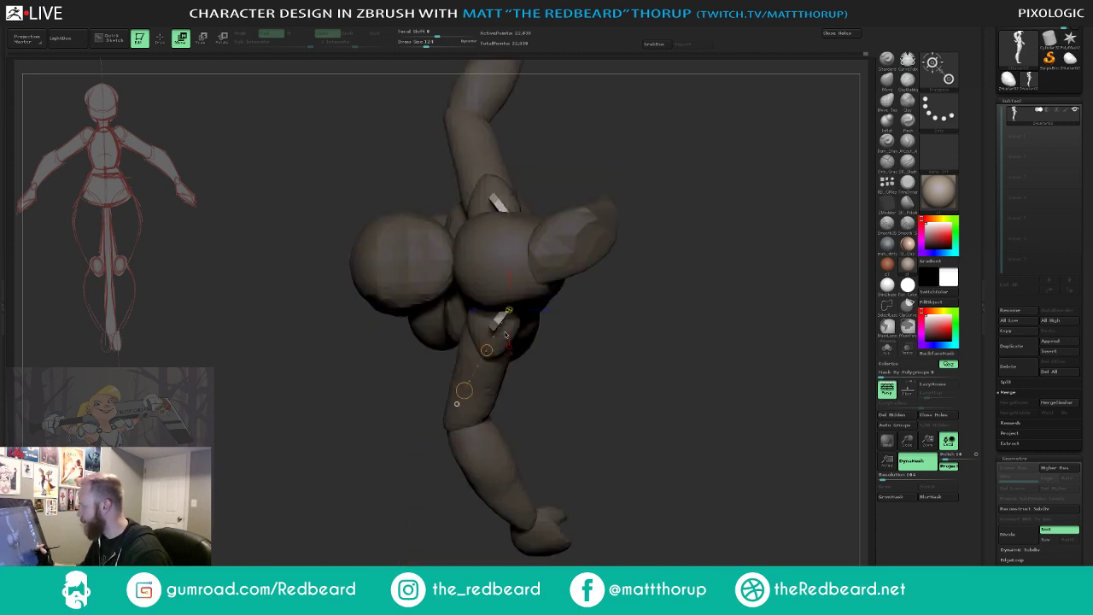
pyautogui.moveTo(495, 325); pyautogui.dragTo(691, 340)
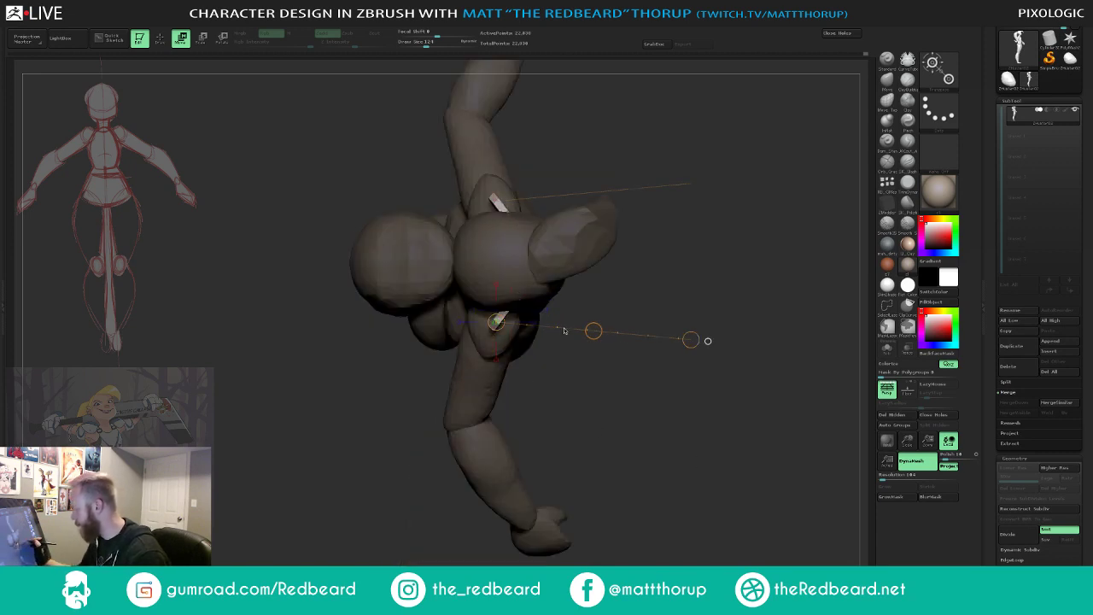
pyautogui.moveTo(506, 311); pyautogui.dragTo(654, 301)
pyautogui.press('r')
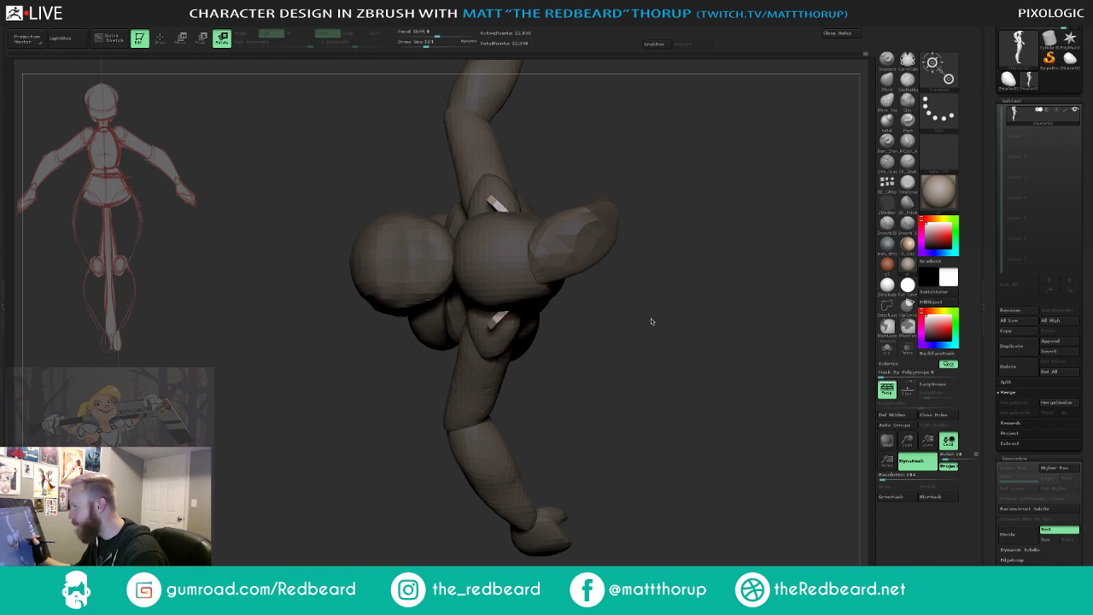
pyautogui.moveTo(618, 322); pyautogui.dragTo(593, 303)
pyautogui.moveTo(509, 330); pyautogui.dragTo(630, 318)
pyautogui.hotkey('ctrl', 'z')
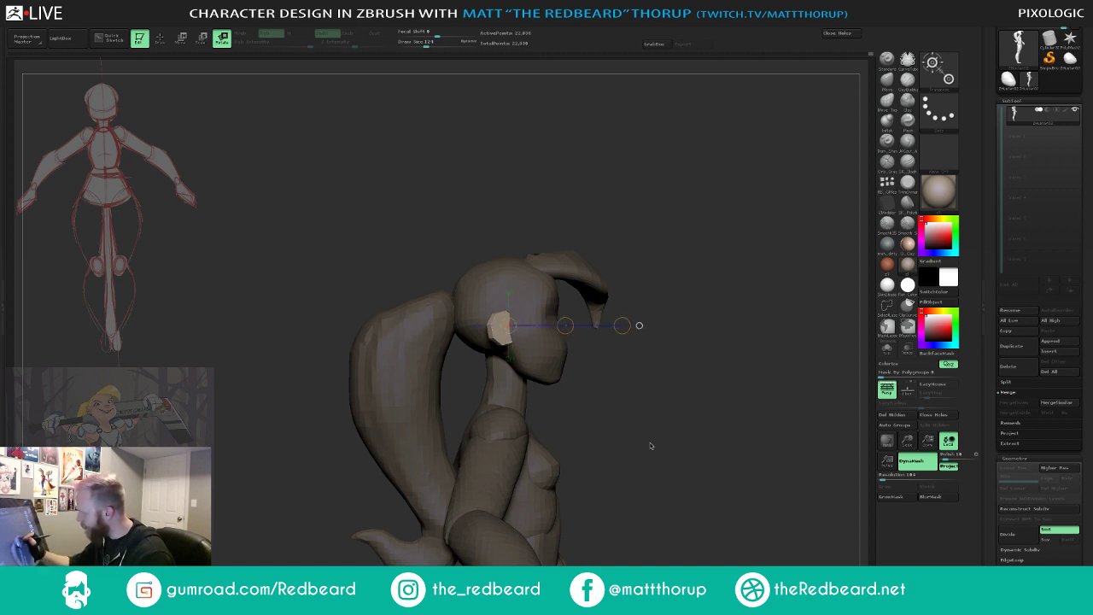
# - Return to draw mode, reduce the brush size and switch to the Move brush for the disc
pyautogui.moveTo(686, 449)
pyautogui.keyDown('shift'); pyautogui.mouseDown()
pyautogui.moveTo(731, 420)
pyautogui.moveTo(706, 425)
pyautogui.moveTo(726, 498)
pyautogui.mouseUp(); pyautogui.keyUp('shift')
pyautogui.press('q')
pyautogui.press('s')
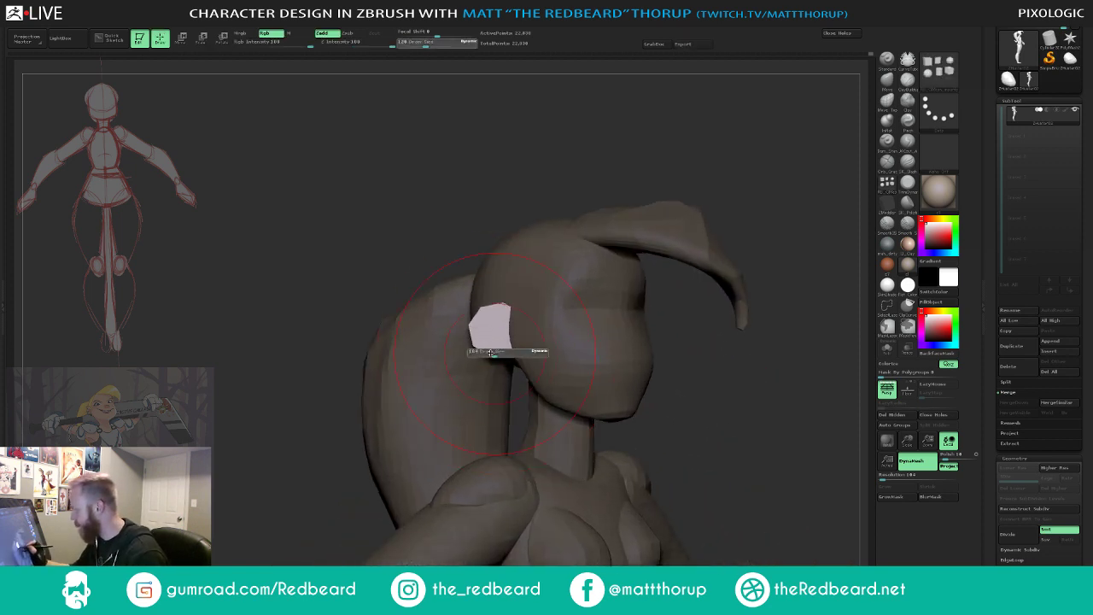
pyautogui.moveTo(504, 354); pyautogui.dragTo(484, 353)
pyautogui.click(887, 82)
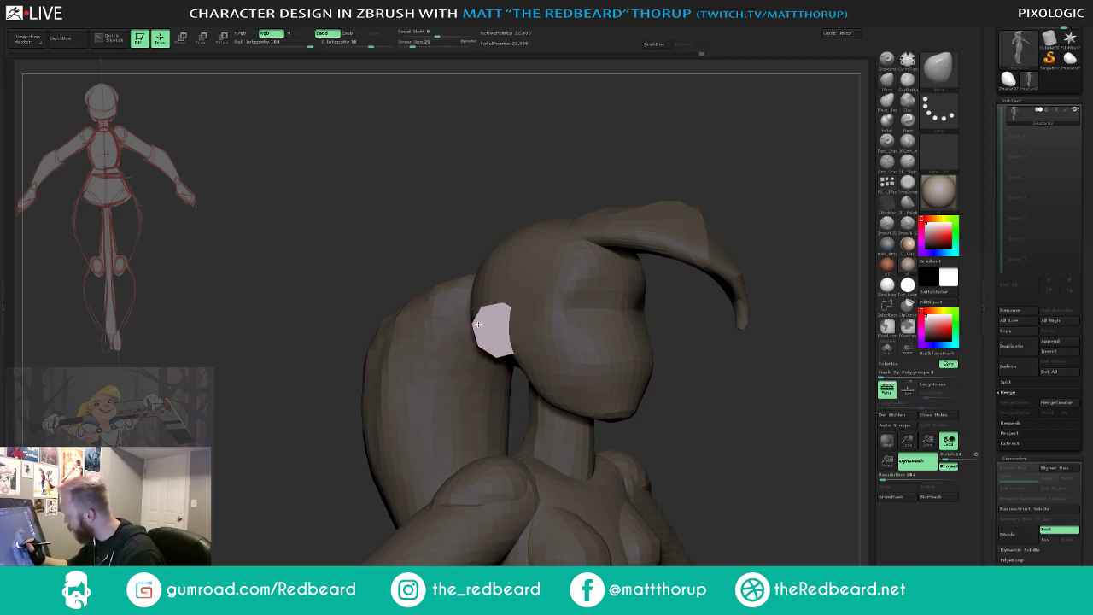
pyautogui.moveTo(738, 410); pyautogui.dragTo(795, 381)
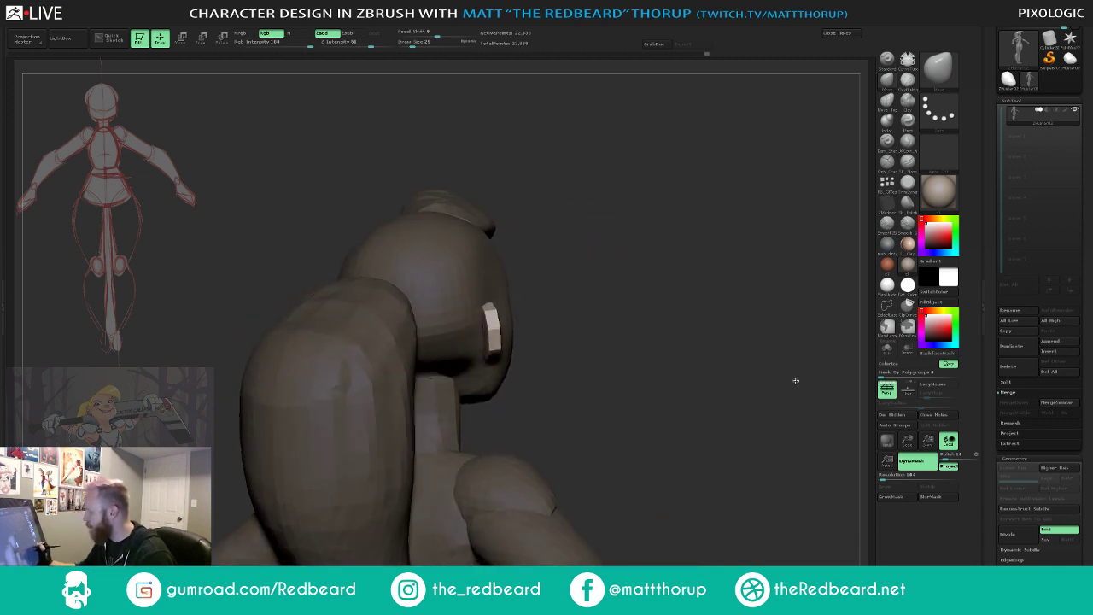
pyautogui.click(886, 350)
pyautogui.moveTo(688, 430); pyautogui.dragTo(721, 427)
pyautogui.click(886, 350)
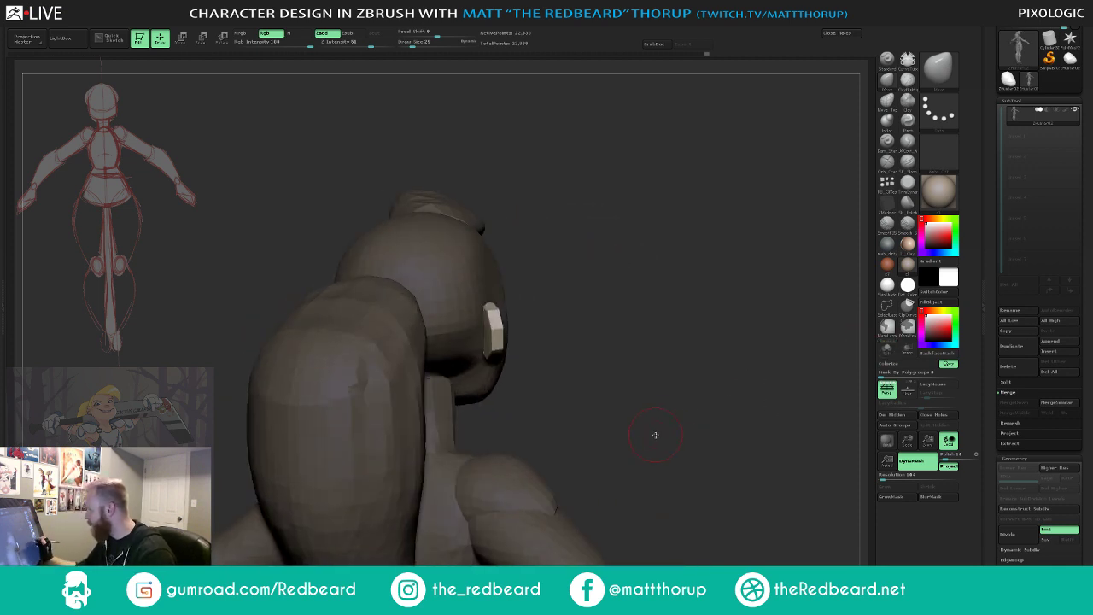
pyautogui.hotkey('shift', 'f')
pyautogui.hotkey('shift', 'f')
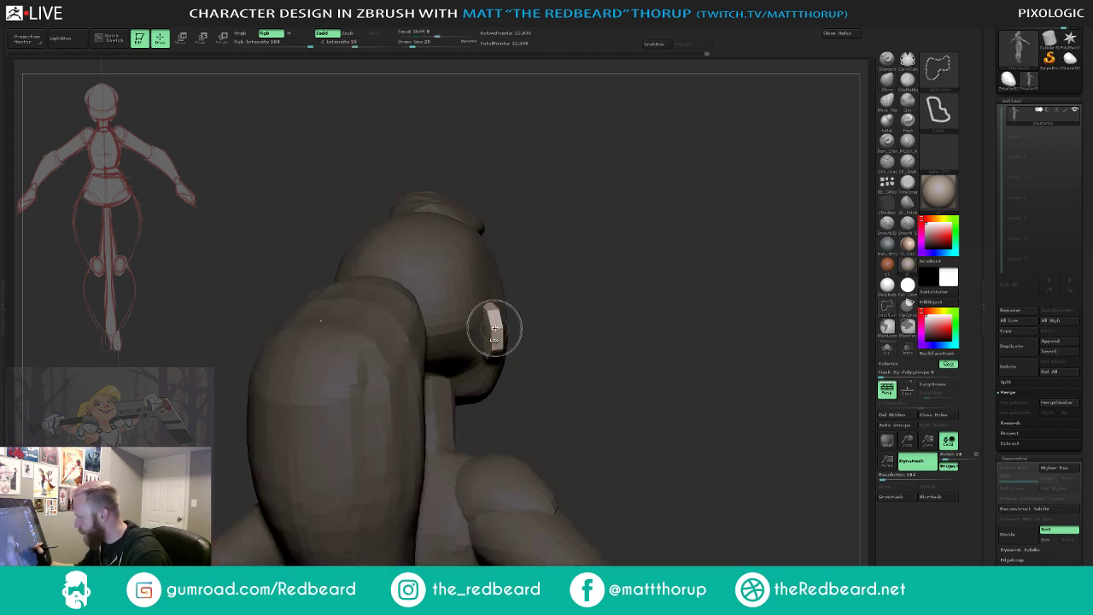
pyautogui.keyDown('ctrl'); pyautogui.keyDown('shift'); pyautogui.click(494, 328); pyautogui.keyUp('shift'); pyautogui.keyUp('ctrl')
pyautogui.moveTo(591, 411); pyautogui.dragTo(602, 417)
pyautogui.hotkey('ctrl', 'z')
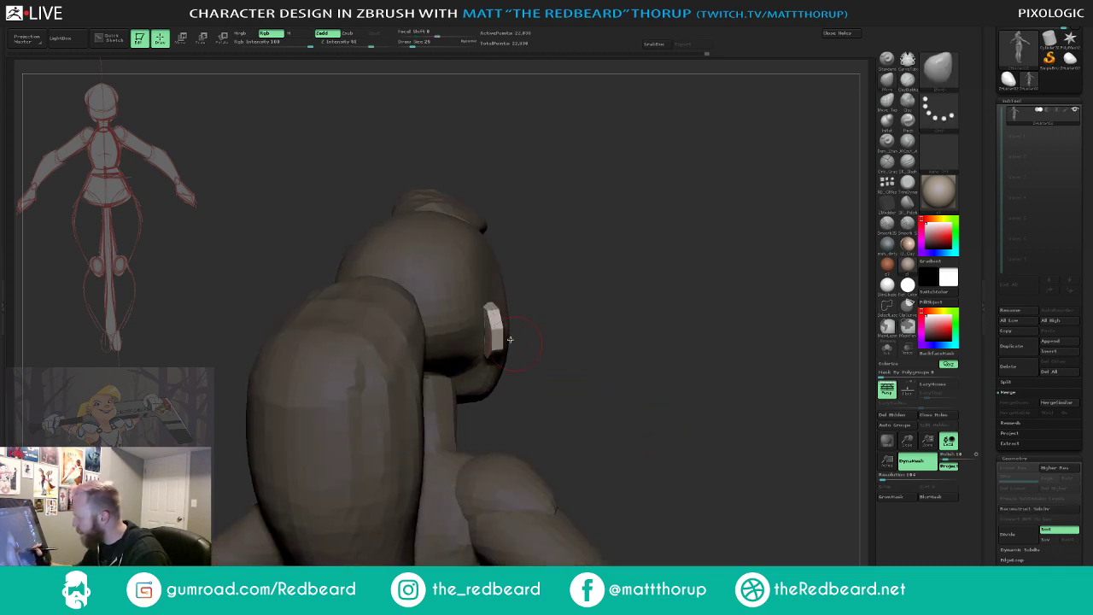
# - Isolate the mirrored discs, display their polyframe and switch to the ZModeler brush
pyautogui.keyDown('ctrl'); pyautogui.keyDown('shift'); pyautogui.click(498, 330); pyautogui.keyUp('shift'); pyautogui.keyUp('ctrl')
pyautogui.moveTo(658, 354); pyautogui.dragTo(615, 474)
pyautogui.hotkey('shift', 'f')
pyautogui.click(893, 199)
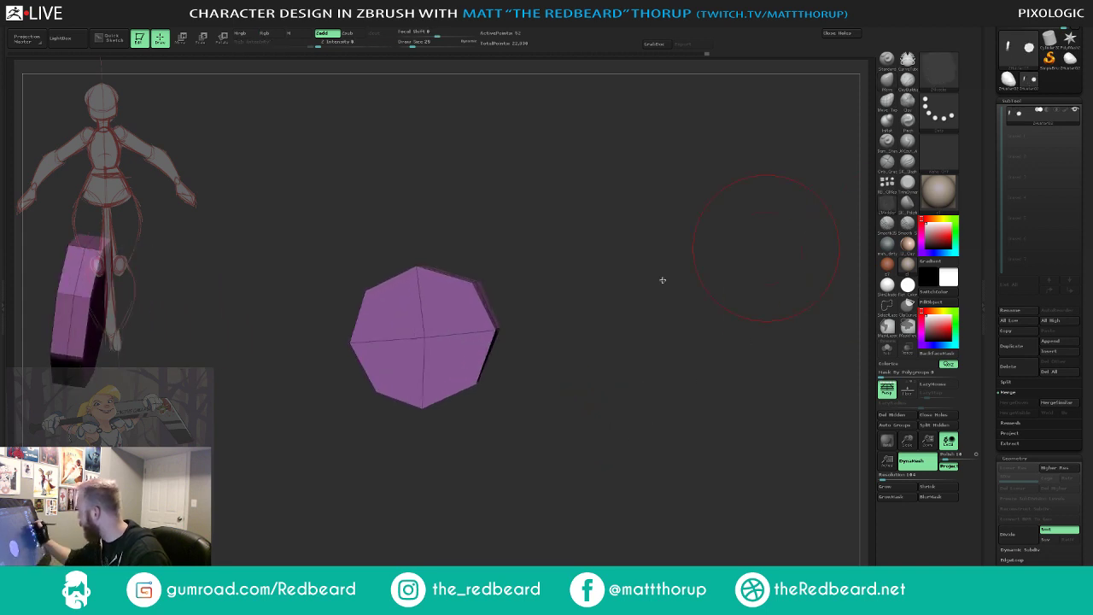
# - Split the centre point of the disc's face into an inner octagon with the ZModeler Split point action
pyautogui.press('space')
pyautogui.click(465, 338)
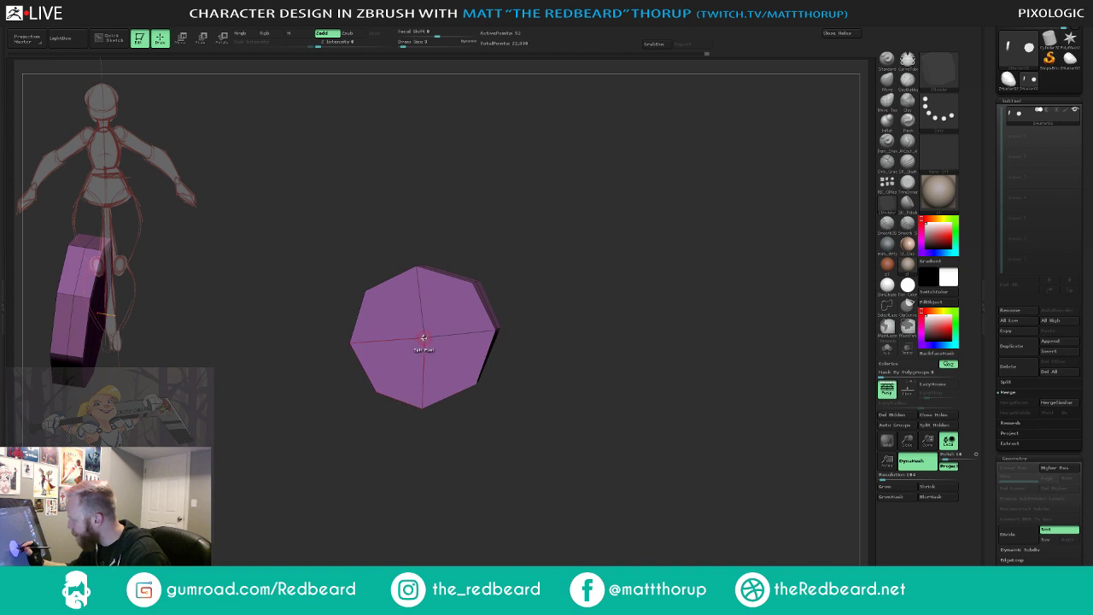
pyautogui.moveTo(439, 350); pyautogui.dragTo(564, 379)
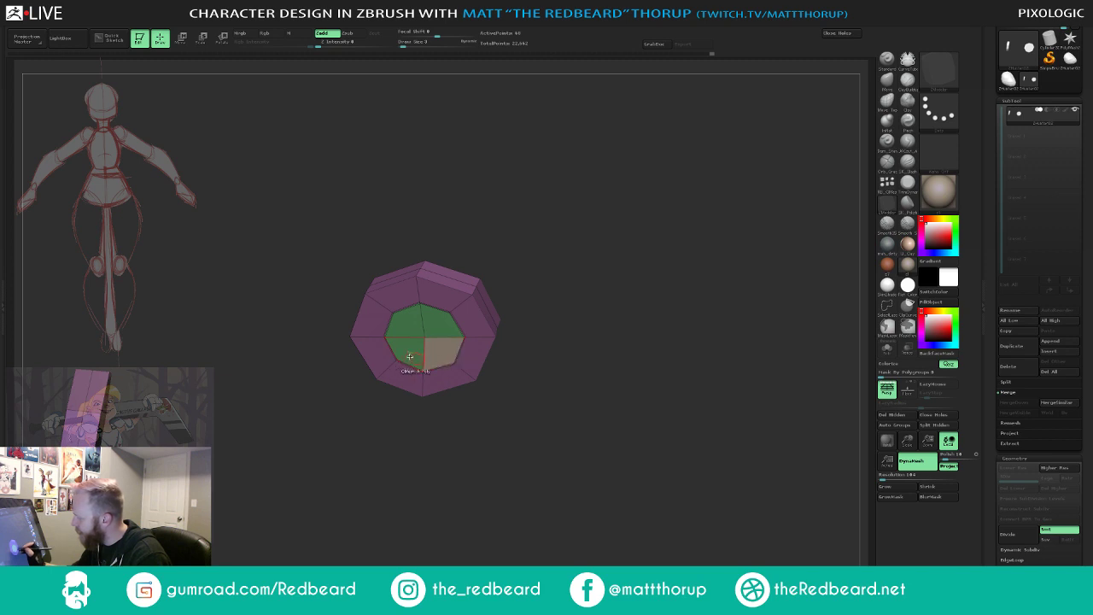
# - Try to extrude the four inner faces of the disc together by marking them as a temporary polygroup
pyautogui.keyDown('alt'); pyautogui.click(410, 357); pyautogui.keyUp('alt')
pyautogui.keyDown('alt'); pyautogui.click(410, 325); pyautogui.keyUp('alt')
pyautogui.keyDown('alt'); pyautogui.click(437, 323); pyautogui.keyUp('alt')
pyautogui.moveTo(433, 352); pyautogui.dragTo(433, 374)
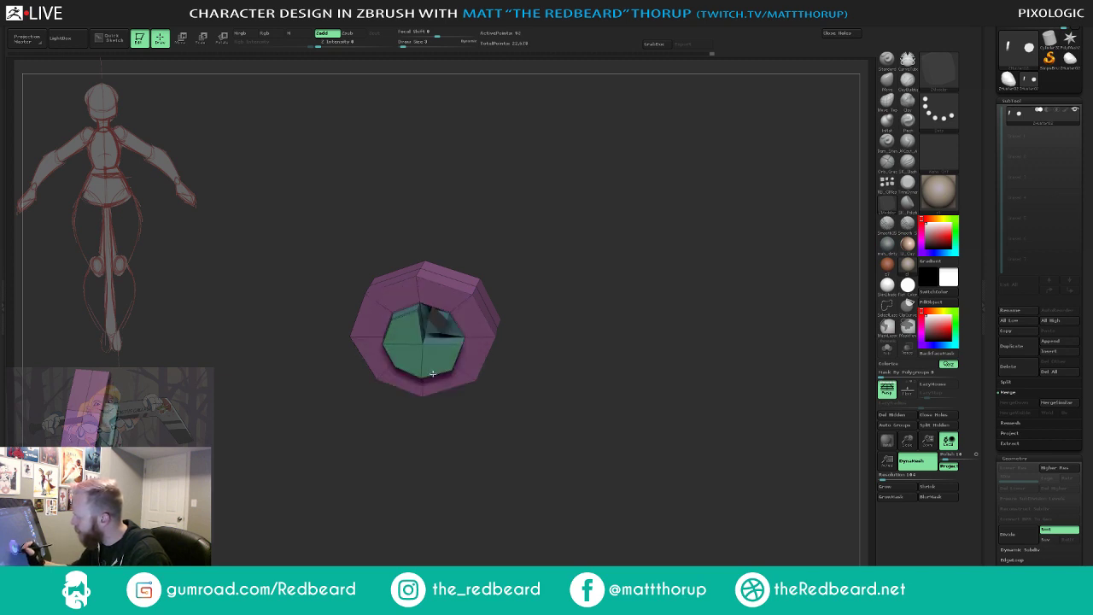
# - Undo the extrusion, face marking and split, and split the disc's centre point into an inner octagon again
pyautogui.moveTo(532, 437); pyautogui.dragTo(541, 458)
pyautogui.hotkey('ctrl', 'z')
pyautogui.hotkey('ctrl', 'z')
pyautogui.hotkey('ctrl', 'z')
pyautogui.hotkey('ctrl', 'z')
pyautogui.hotkey('ctrl', 'z')
pyautogui.hotkey('ctrl', 'z')
pyautogui.hotkey('ctrl', 'z')
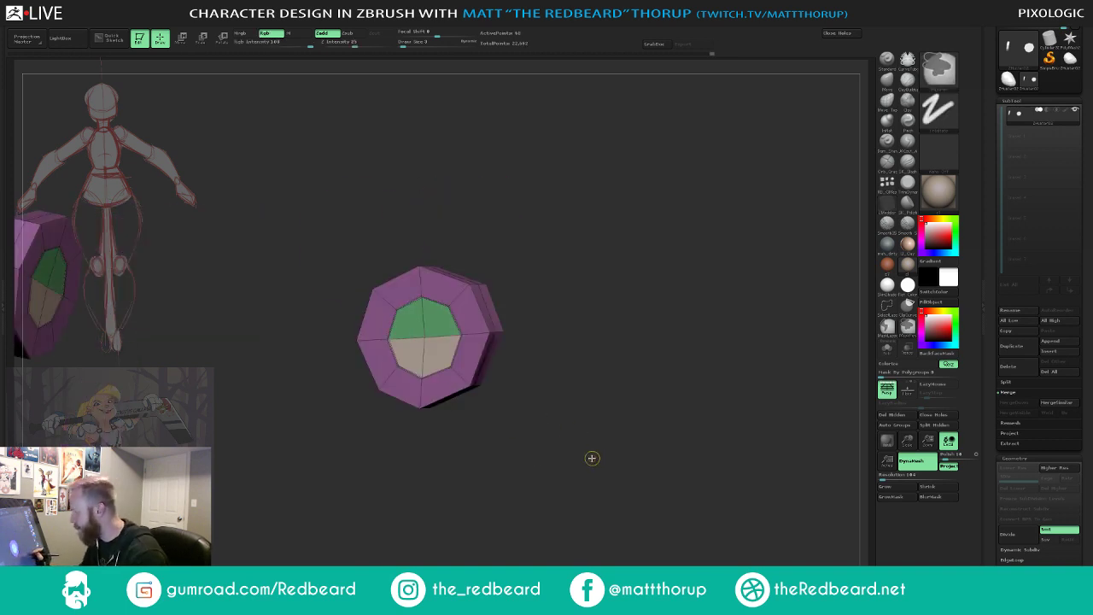
pyautogui.press('ctrl')
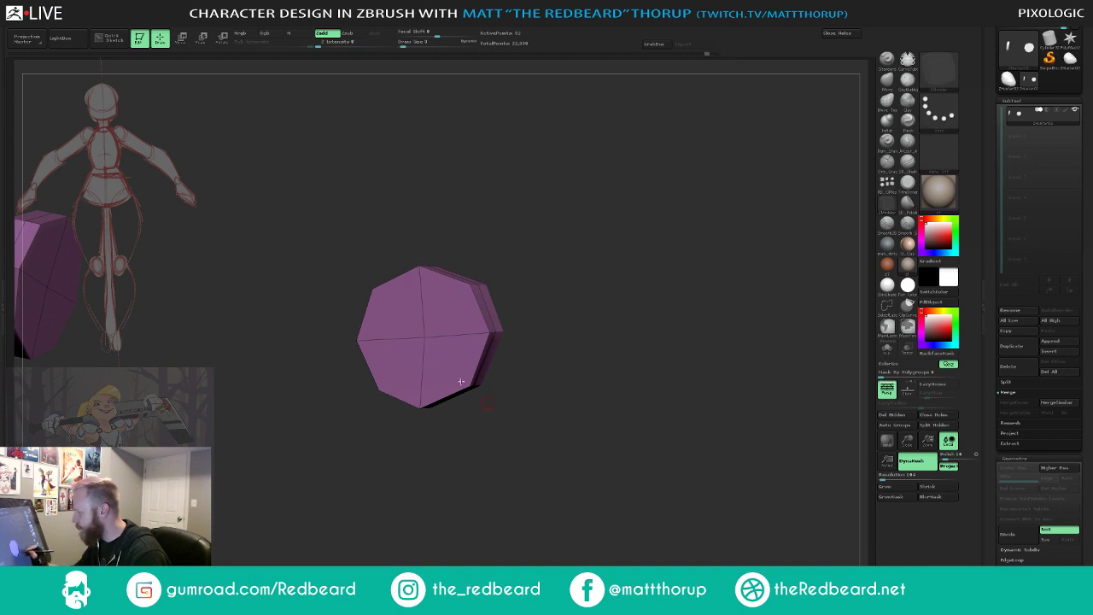
pyautogui.moveTo(425, 338); pyautogui.dragTo(432, 328)
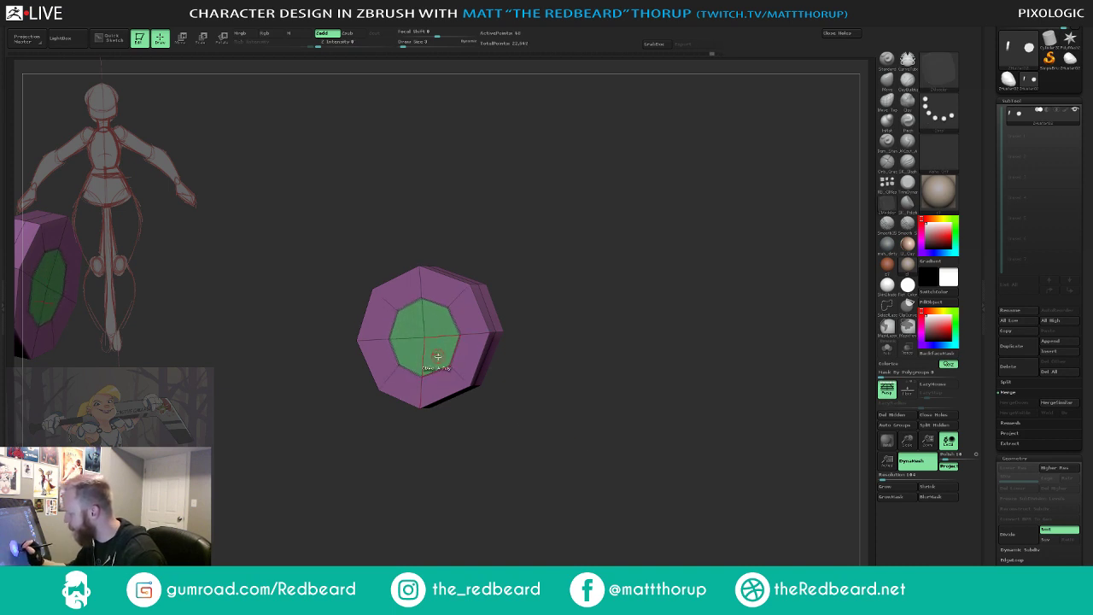
# - Try again to extrude the marked inner faces outward from the disc, and undo the result
pyautogui.keyDown('alt'); pyautogui.click(435, 320); pyautogui.keyUp('alt')
pyautogui.keyDown('alt'); pyautogui.click(406, 323); pyautogui.keyUp('alt')
pyautogui.keyDown('alt'); pyautogui.click(407, 350); pyautogui.keyUp('alt')
pyautogui.moveTo(436, 351); pyautogui.dragTo(412, 364)
pyautogui.moveTo(589, 410)
pyautogui.mouseDown()
pyautogui.moveTo(586, 442)
pyautogui.moveTo(542, 450)
pyautogui.moveTo(595, 420)
pyautogui.mouseUp()
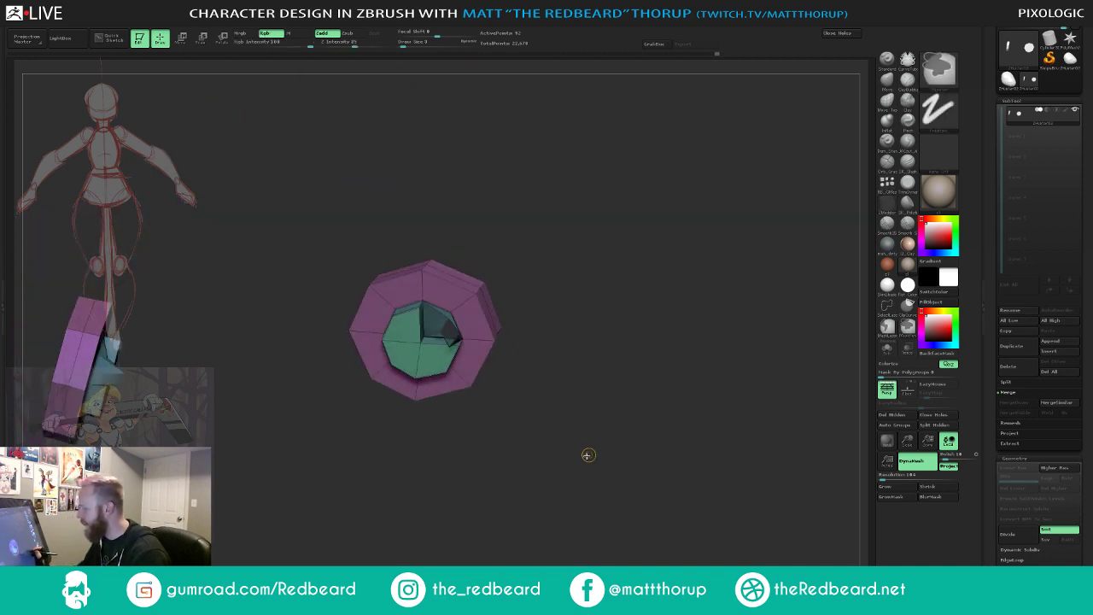
pyautogui.hotkey('ctrl', 'z')
pyautogui.moveTo(585, 458); pyautogui.dragTo(591, 446)
pyautogui.hotkey('ctrl', 'z')
pyautogui.hotkey('ctrl', 'z')
pyautogui.hotkey('ctrl', 'z')
pyautogui.hotkey('ctrl', 'z')
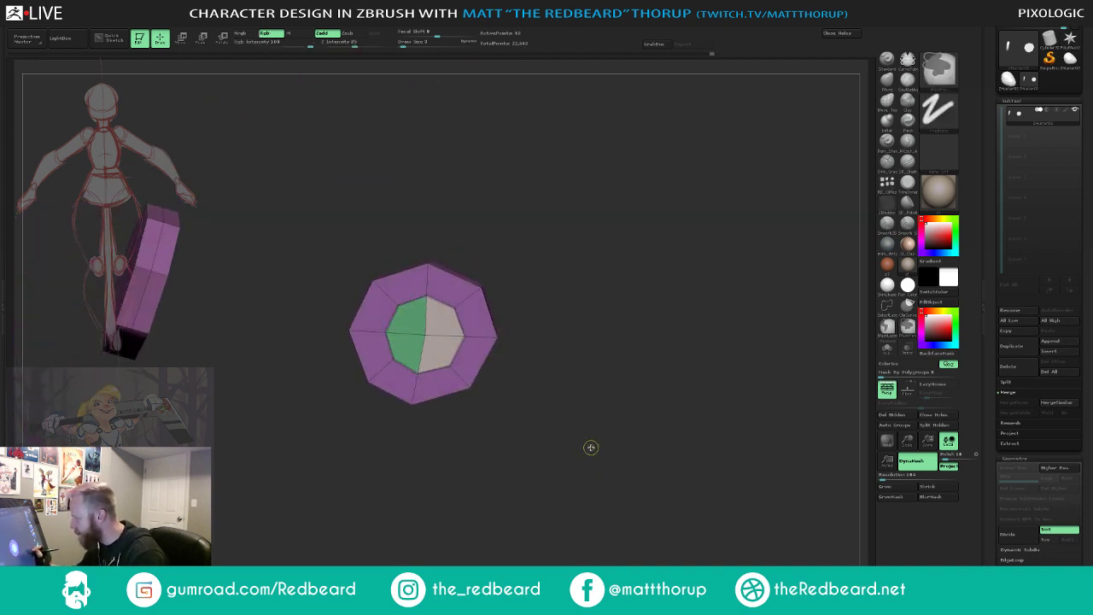
# - Mark all four inner faces and extrude them together into a long stem, undoing a stray edit on its wall
pyautogui.press('shift')
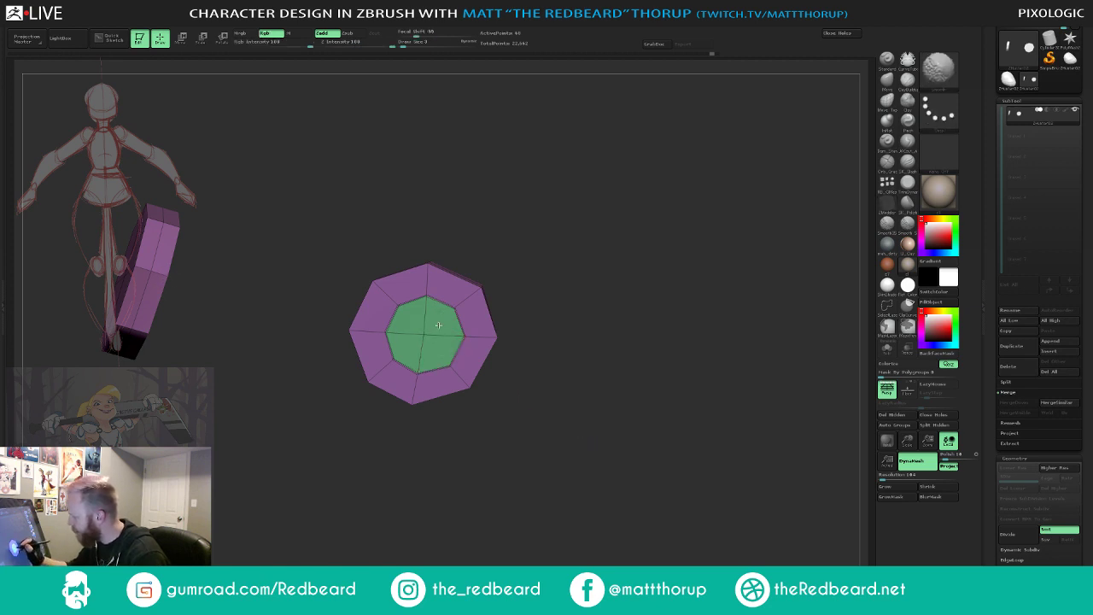
pyautogui.keyDown('alt'); pyautogui.click(410, 316); pyautogui.keyUp('alt')
pyautogui.keyDown('alt'); pyautogui.click(407, 350); pyautogui.keyUp('alt')
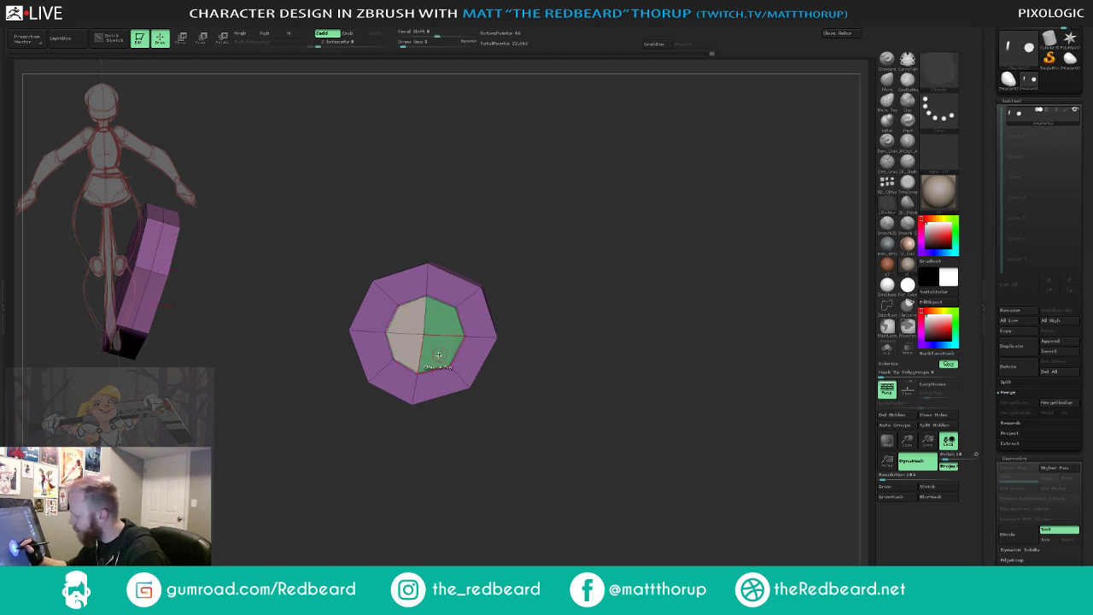
pyautogui.keyDown('alt'); pyautogui.click(439, 355); pyautogui.keyUp('alt')
pyautogui.keyDown('alt'); pyautogui.click(446, 318); pyautogui.keyUp('alt')
pyautogui.moveTo(537, 286); pyautogui.dragTo(538, 355)
pyautogui.moveTo(440, 326); pyautogui.dragTo(440, 398)
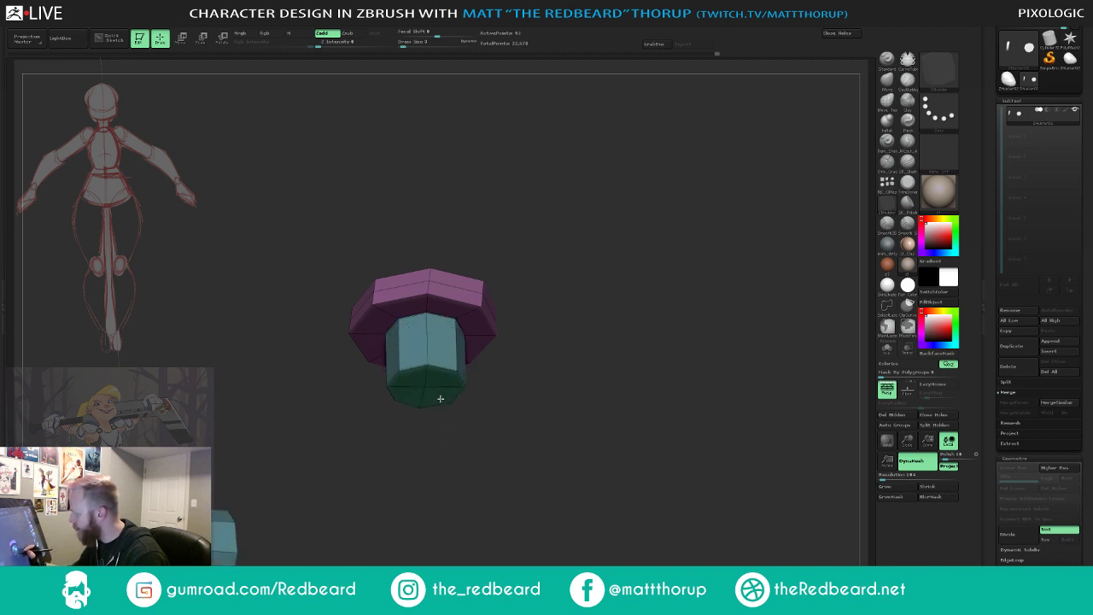
pyautogui.moveTo(441, 354); pyautogui.dragTo(442, 374)
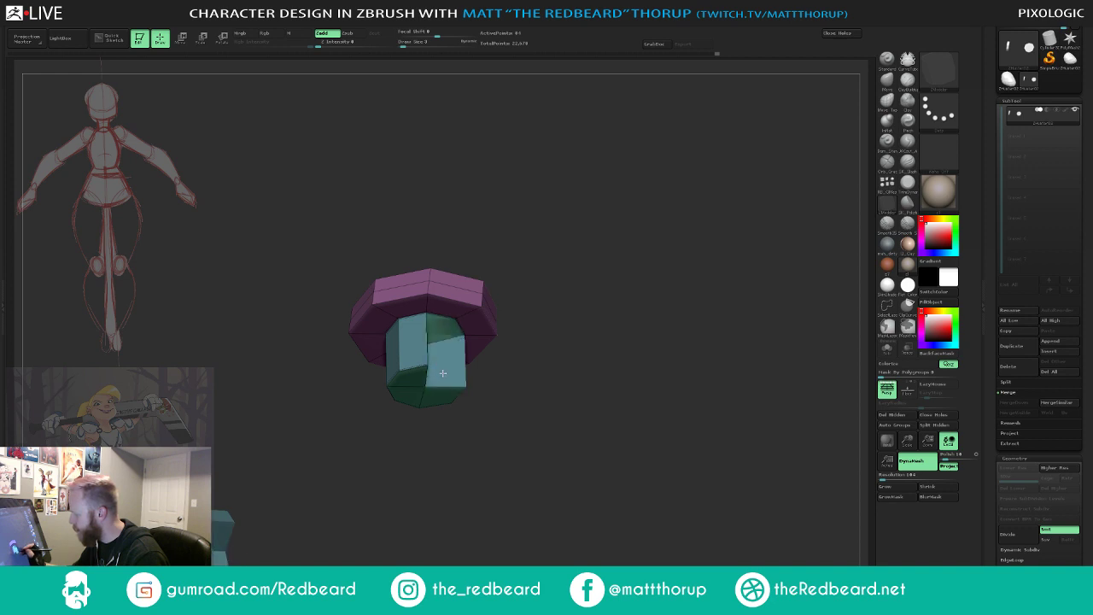
pyautogui.hotkey('ctrl', 'z')
# - Shorten the extruded stem by pulling its end cap back toward the disc with ZModeler
pyautogui.press('b')
pyautogui.press('z')
pyautogui.press('m')
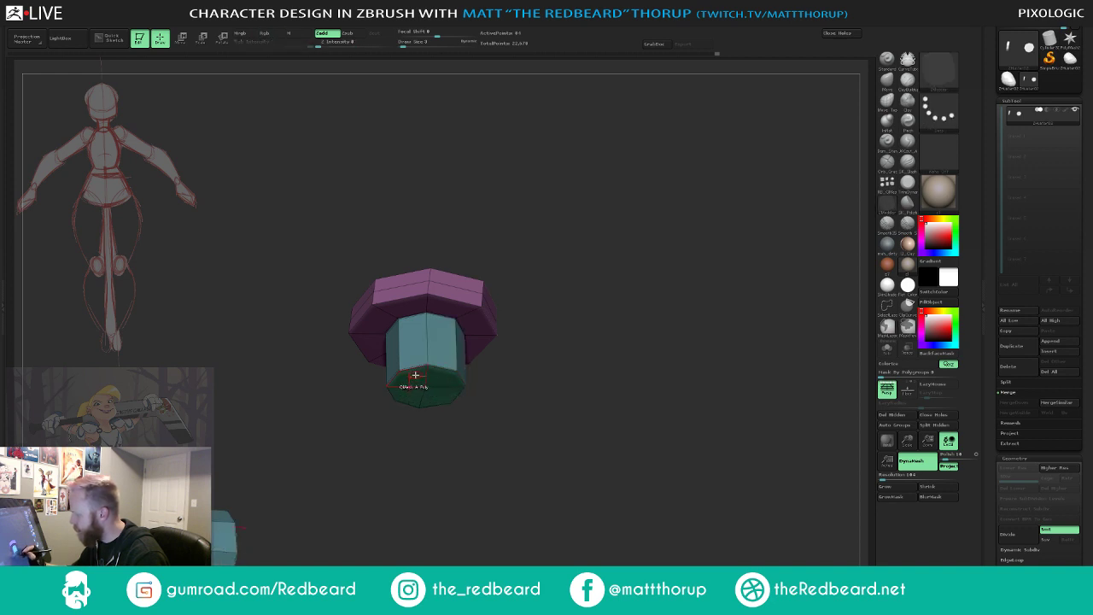
pyautogui.moveTo(436, 385); pyautogui.dragTo(437, 333)
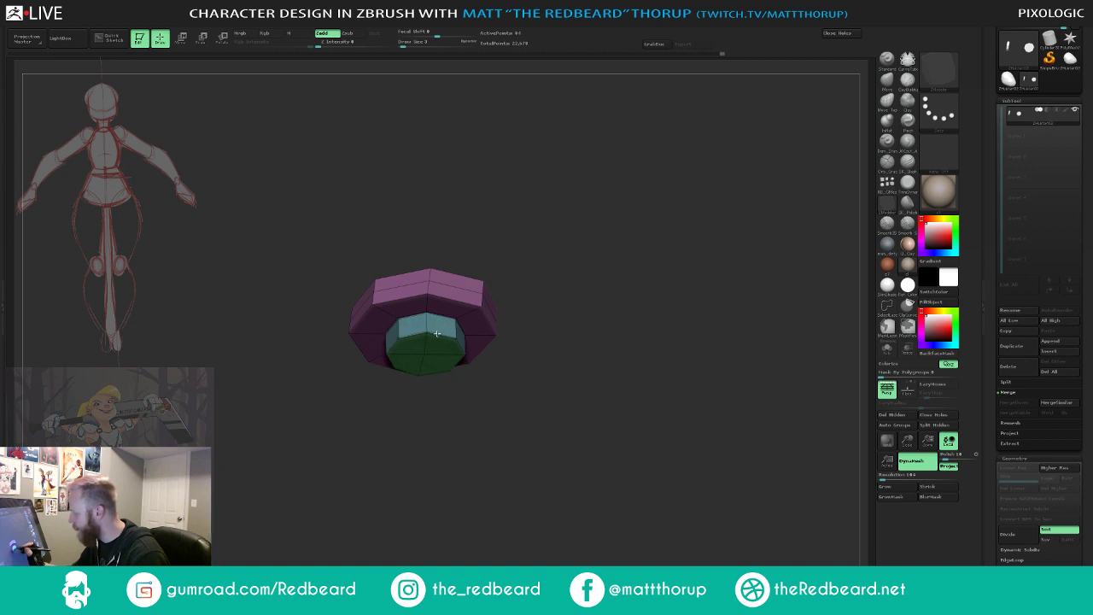
pyautogui.moveTo(565, 427)
pyautogui.mouseDown()
pyautogui.moveTo(560, 355)
pyautogui.moveTo(586, 398)
pyautogui.moveTo(440, 450)
pyautogui.moveTo(465, 446)
pyautogui.moveTo(496, 385)
pyautogui.mouseUp()
pyautogui.moveTo(539, 327)
pyautogui.mouseDown()
pyautogui.moveTo(576, 373)
pyautogui.moveTo(512, 401)
pyautogui.mouseUp()
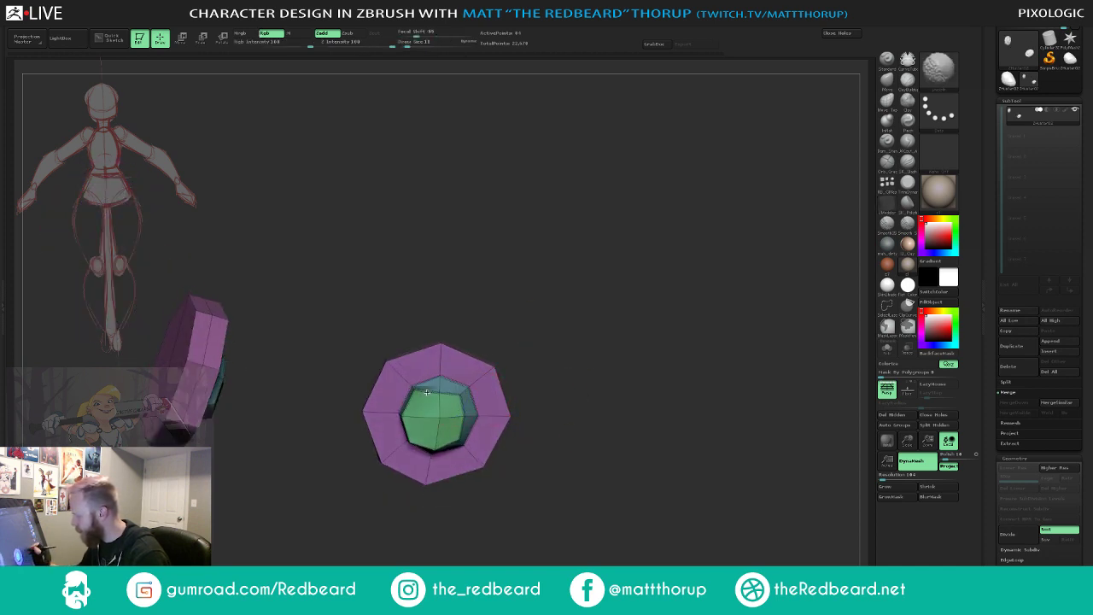
# - Show the whole character again and check how the stemmed disc sits against the side of the head
pyautogui.moveTo(415, 430)
pyautogui.keyDown('shift'); pyautogui.mouseDown()
pyautogui.moveTo(434, 450)
pyautogui.moveTo(491, 454)
pyautogui.mouseUp(); pyautogui.keyUp('shift')
pyautogui.moveTo(555, 420); pyautogui.dragTo(836, 366)
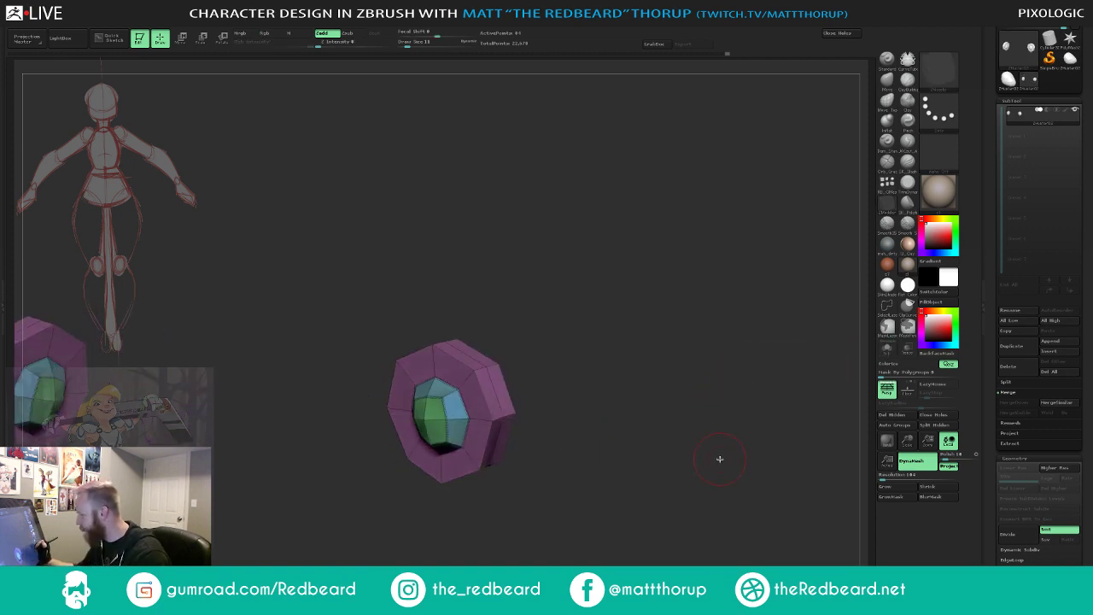
pyautogui.moveTo(720, 458)
pyautogui.mouseDown()
pyautogui.moveTo(723, 432)
pyautogui.moveTo(703, 459)
pyautogui.moveTo(712, 381)
pyautogui.mouseUp()
pyautogui.keyDown('ctrl'); pyautogui.keyDown('shift'); pyautogui.click(721, 425); pyautogui.keyUp('shift'); pyautogui.keyUp('ctrl')
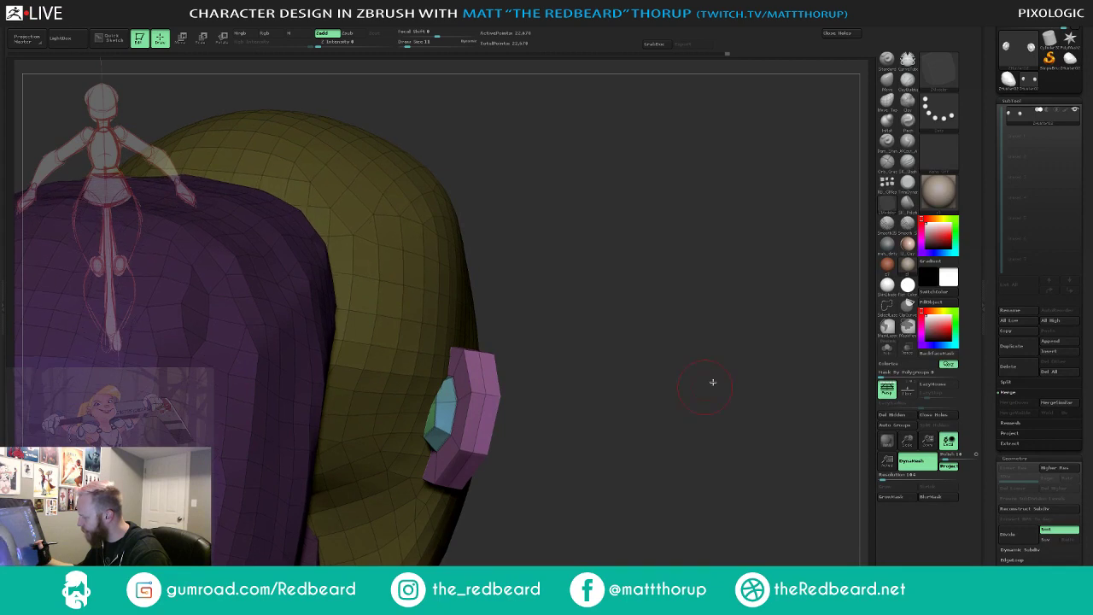
pyautogui.click(887, 350)
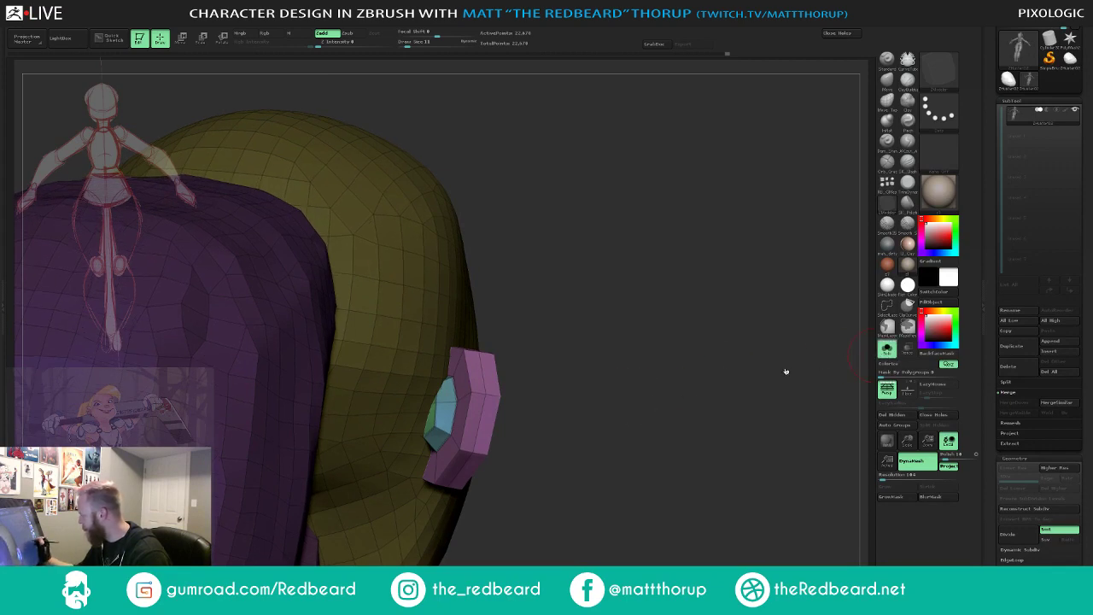
pyautogui.moveTo(654, 422); pyautogui.dragTo(615, 428)
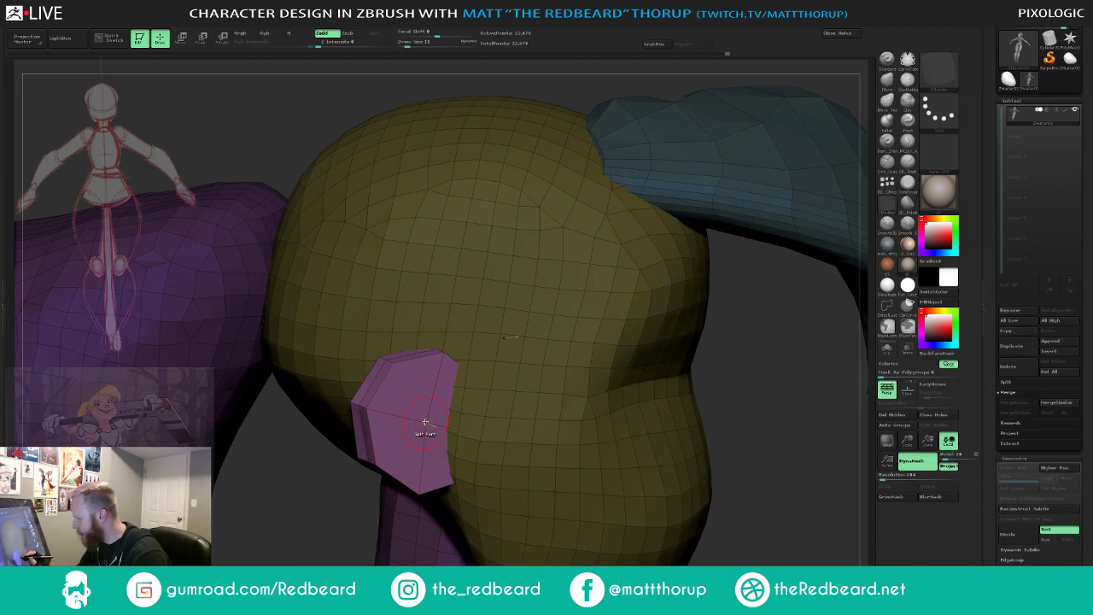
# - Isolate the side discs and split the centre point of the disc's flat face into a wide inner octagon
pyautogui.click(884, 355)
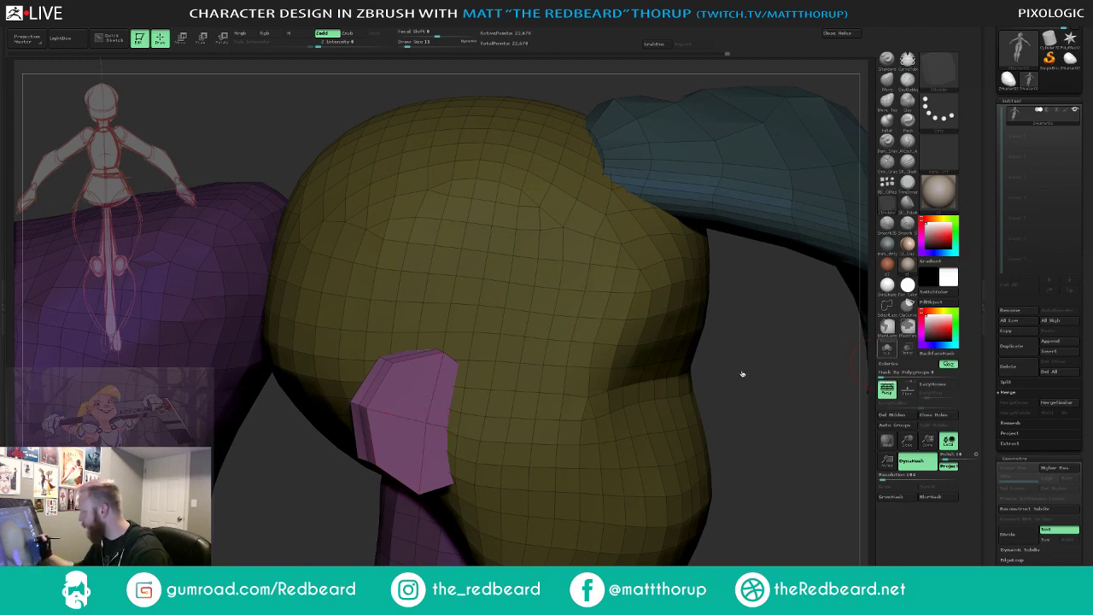
pyautogui.keyDown('ctrl'); pyautogui.keyDown('shift'); pyautogui.click(433, 427); pyautogui.keyUp('shift'); pyautogui.keyUp('ctrl')
pyautogui.moveTo(596, 403); pyautogui.dragTo(624, 431)
pyautogui.moveTo(513, 374); pyautogui.dragTo(460, 479)
pyautogui.keyDown('alt'); pyautogui.click(415, 368); pyautogui.keyUp('alt')
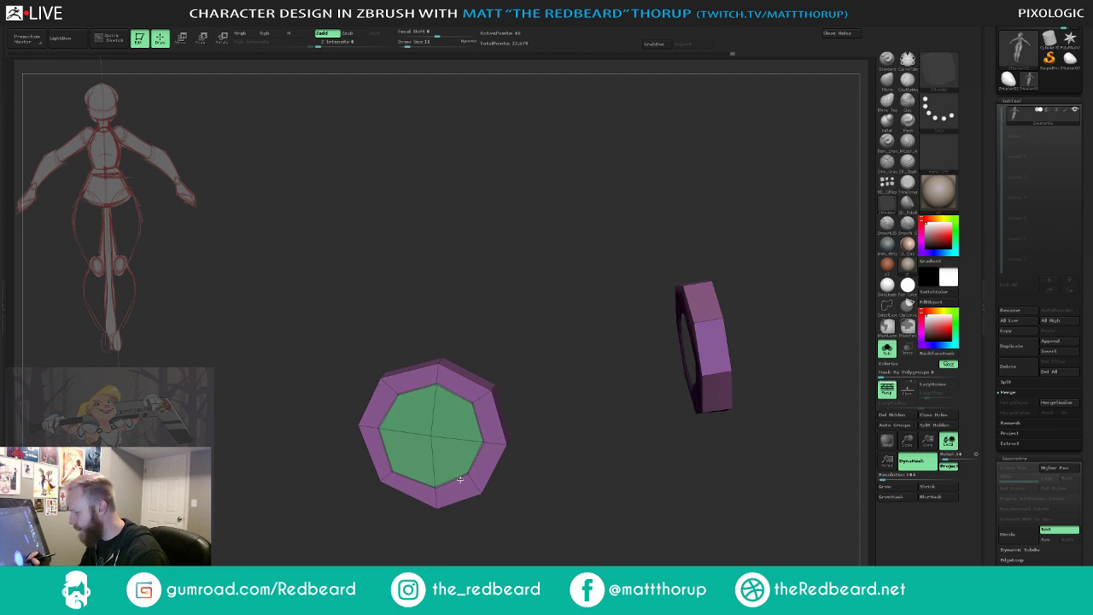
# - Push the octagonal inner face into the disc with ZModeler to form a shallow recess inside the rim
pyautogui.moveTo(557, 429); pyautogui.dragTo(551, 456)
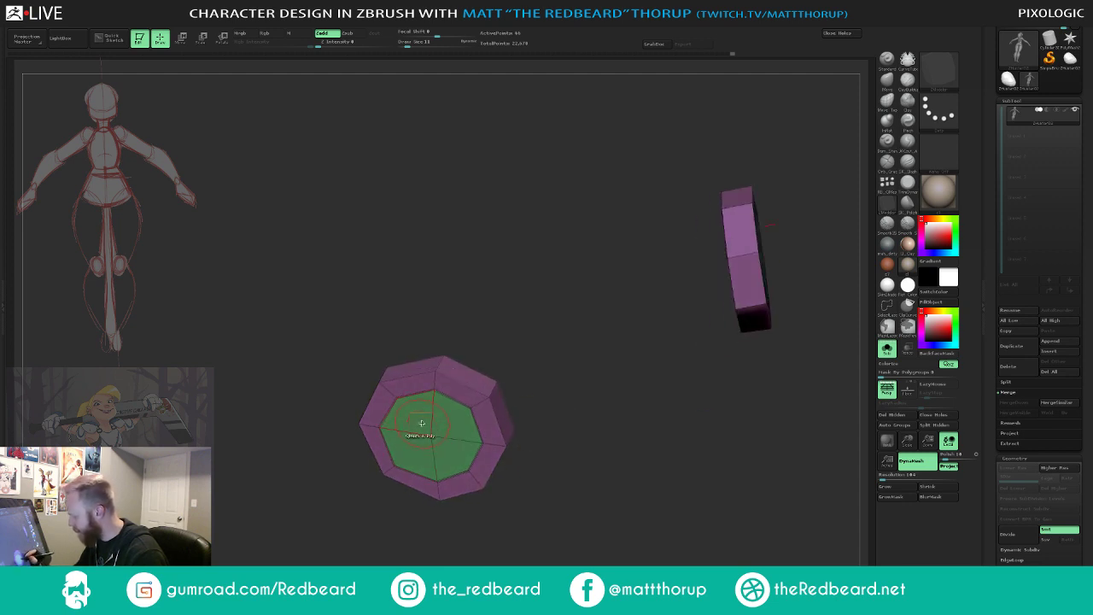
pyautogui.moveTo(549, 374); pyautogui.dragTo(530, 396)
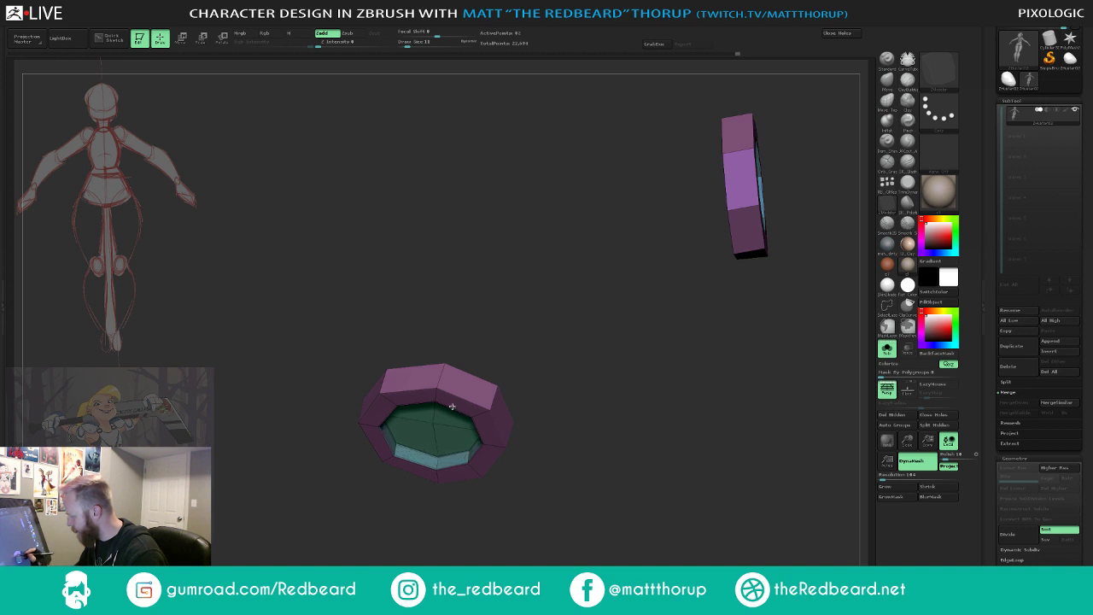
pyautogui.moveTo(598, 505); pyautogui.dragTo(590, 443)
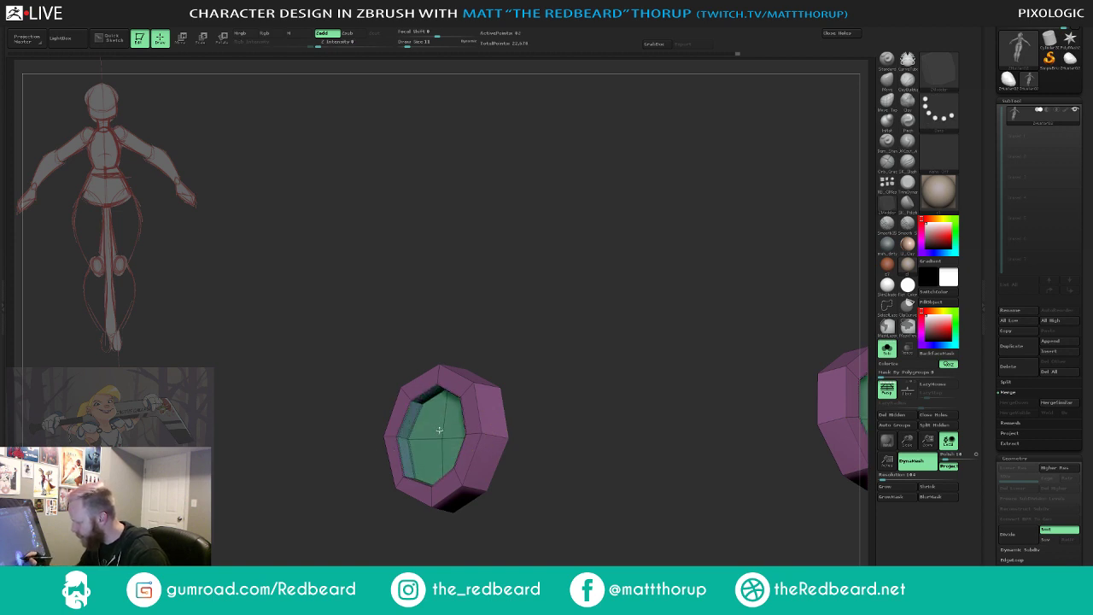
pyautogui.moveTo(624, 398); pyautogui.dragTo(580, 441)
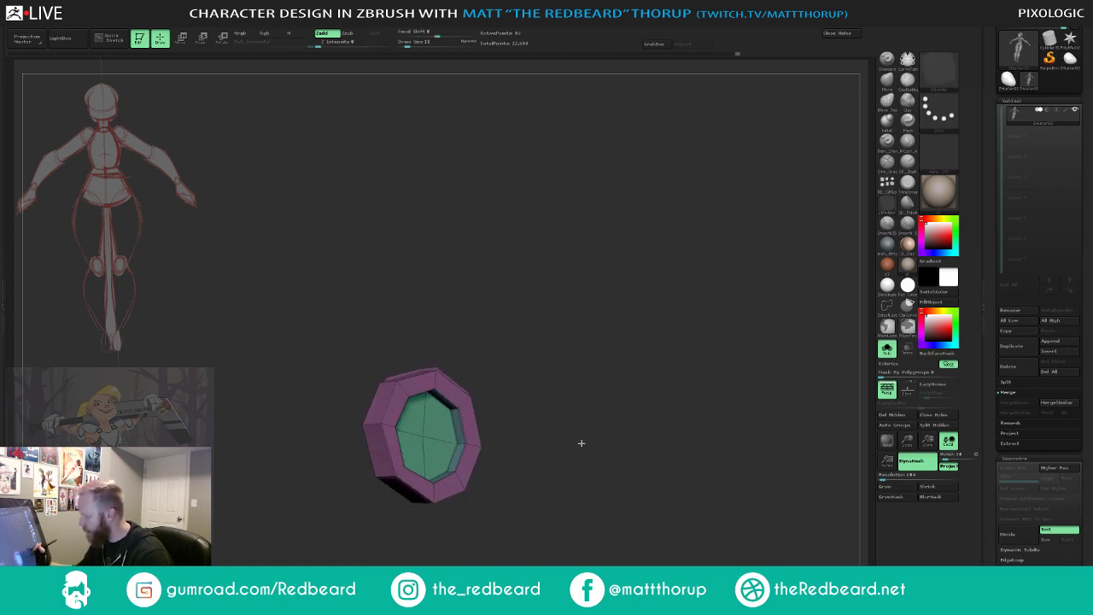
# - Bring back the hidden parts of the character and inspect the recessed ear disc on the head
pyautogui.keyDown('alt'); pyautogui.moveTo(862, 369); pyautogui.dragTo(799, 366); pyautogui.keyUp('alt')
pyautogui.moveTo(700, 407)
pyautogui.mouseDown()
pyautogui.moveTo(695, 433)
pyautogui.moveTo(775, 416)
pyautogui.mouseUp()
pyautogui.keyDown('ctrl'); pyautogui.keyDown('shift'); pyautogui.click(723, 421); pyautogui.keyUp('shift'); pyautogui.keyUp('ctrl')
pyautogui.hotkey('ctrl', 'shift', 'z')
pyautogui.hotkey('ctrl', 'shift', 'z')
pyautogui.hotkey('ctrl', 'shift', 'z')
pyautogui.hotkey('ctrl', 'shift', 'z')
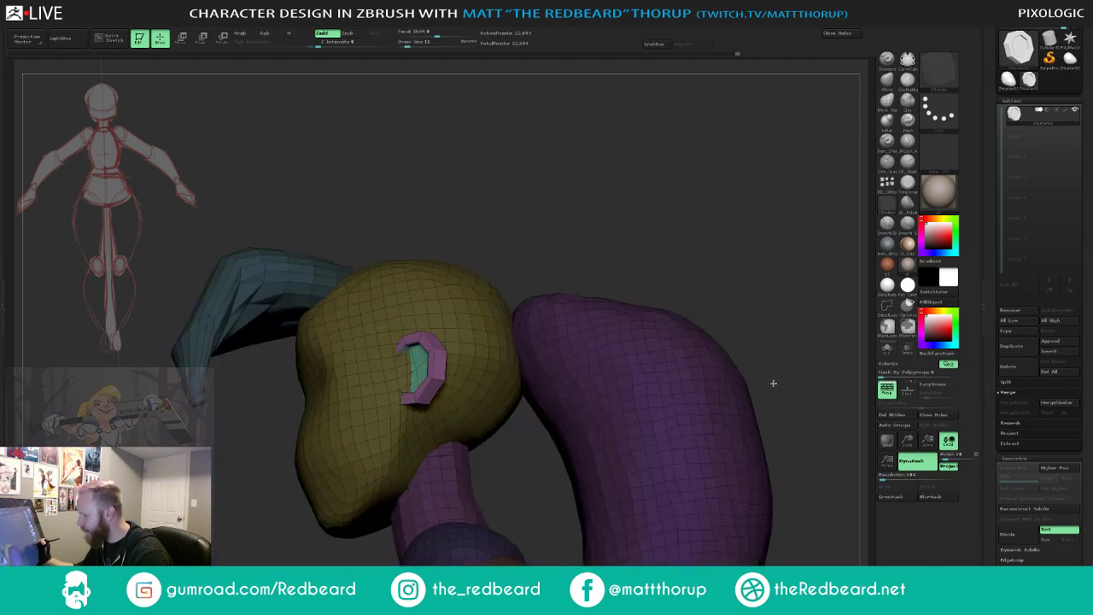
pyautogui.hotkey('ctrl', 'shift', 'z')
pyautogui.hotkey('ctrl', 'shift', 'z')
pyautogui.hotkey('ctrl', 'shift', 'z')
pyautogui.hotkey('ctrl', 'shift', 'z')
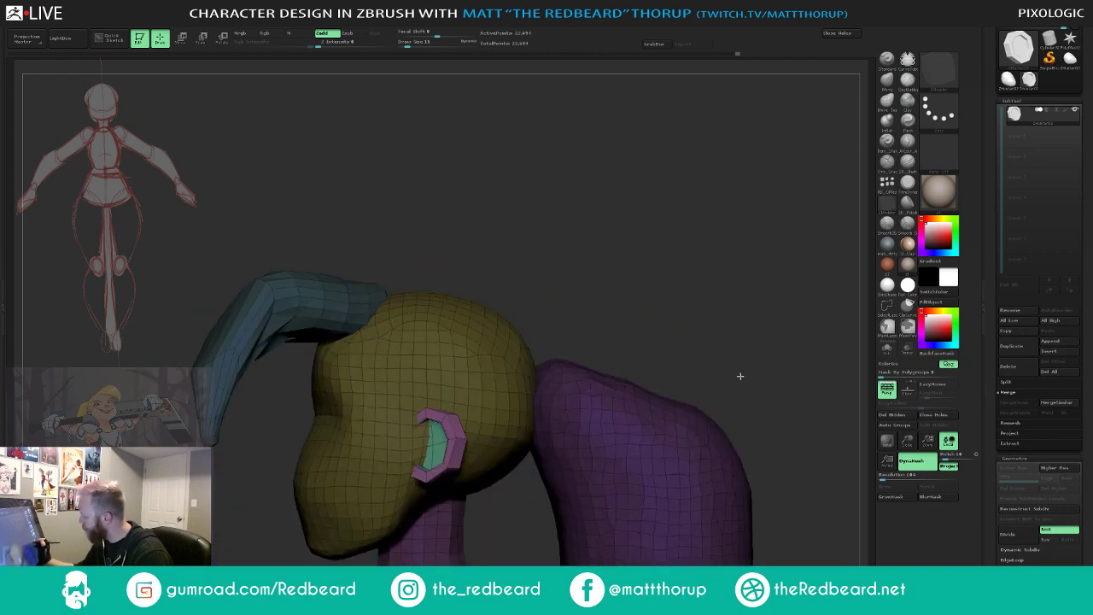
pyautogui.hotkey('ctrl', 'shift', 'z')
pyautogui.hotkey('ctrl', 'shift', 'z')
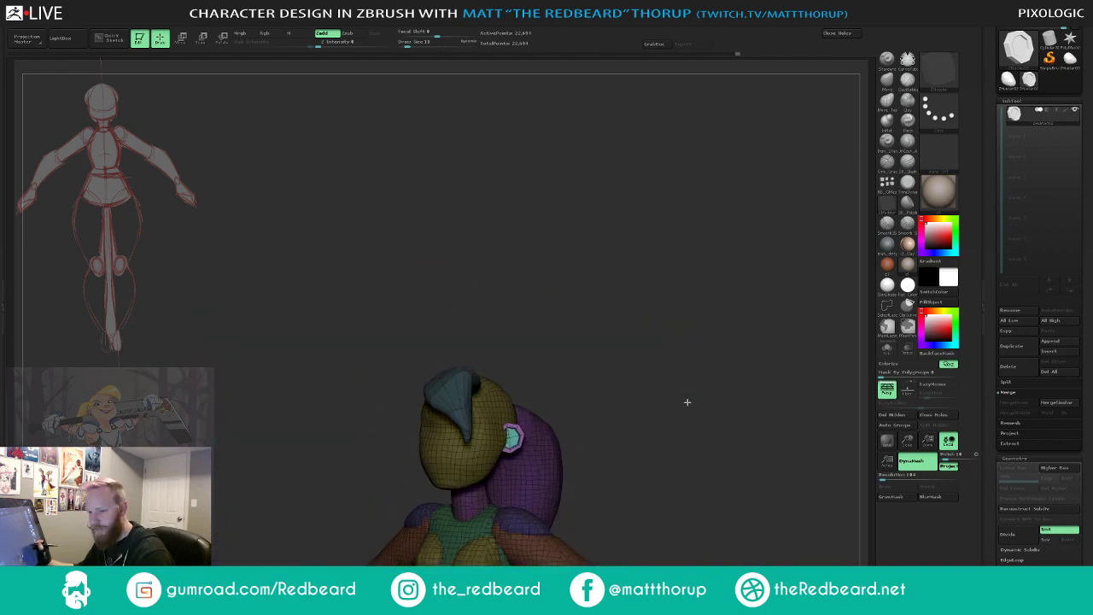
pyautogui.hotkey('ctrl', 'shift', 'z')
pyautogui.hotkey('ctrl', 'shift', 'z')
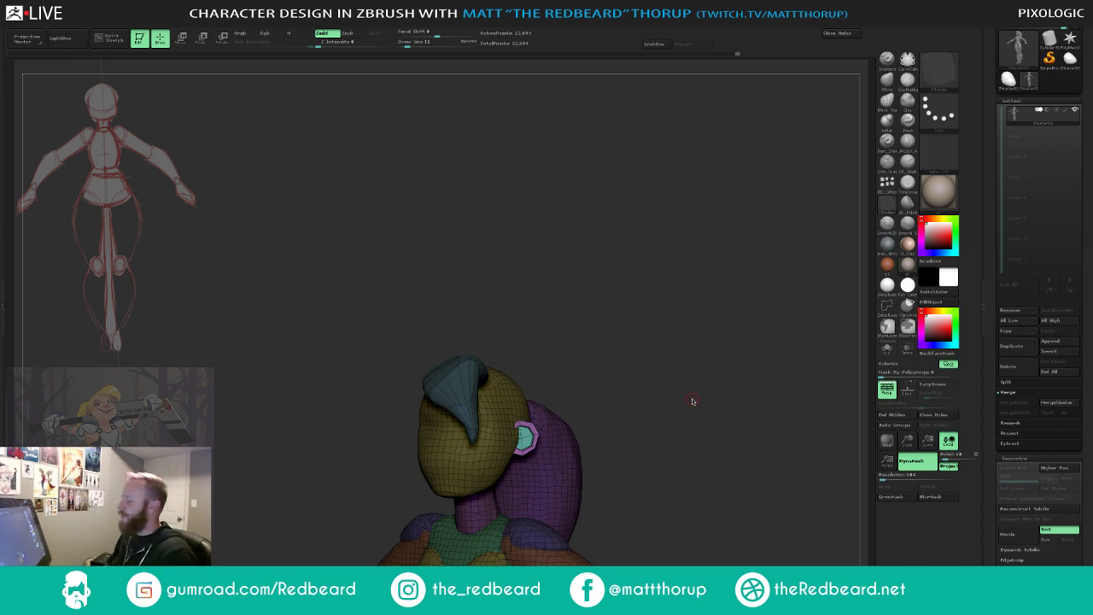
# - Turn off the polygroup wireframe display and review the whole figure's proportions from the front
pyautogui.moveTo(642, 412); pyautogui.dragTo(608, 282, button='right')
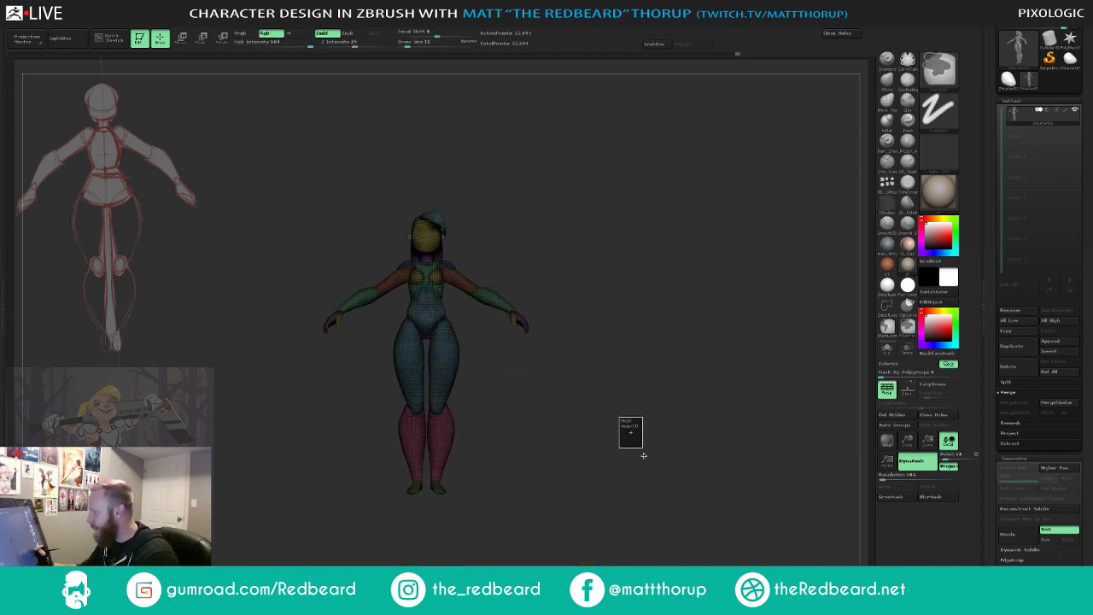
pyautogui.hotkey('shift', 'f')
pyautogui.moveTo(632, 461); pyautogui.dragTo(642, 494)
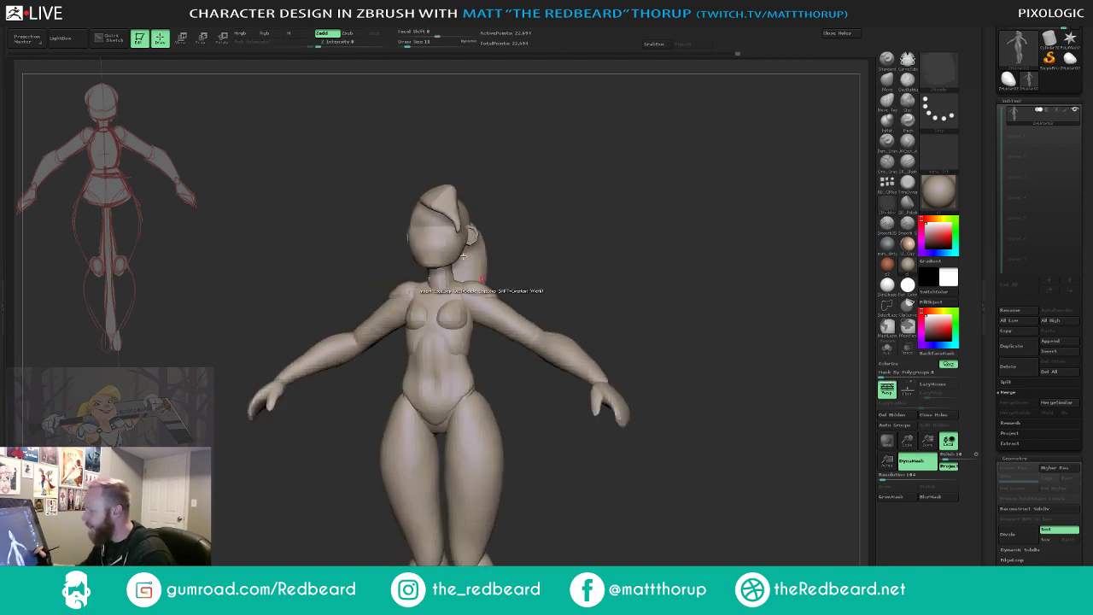
pyautogui.keyDown('shift'); pyautogui.moveTo(531, 215); pyautogui.dragTo(547, 214); pyautogui.keyUp('shift')
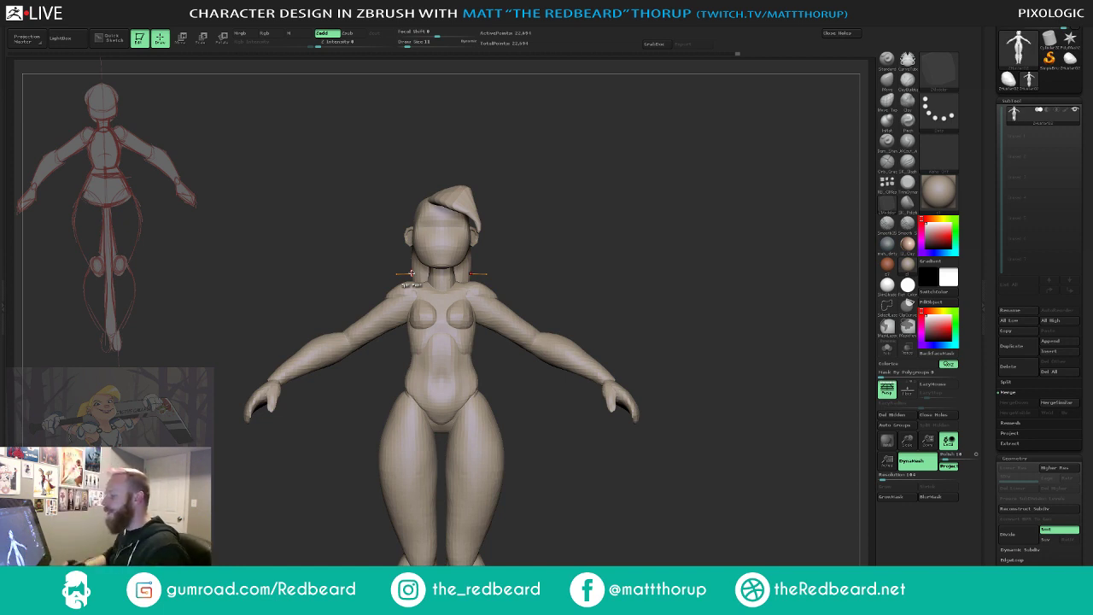
pyautogui.moveTo(605, 540); pyautogui.dragTo(518, 425)
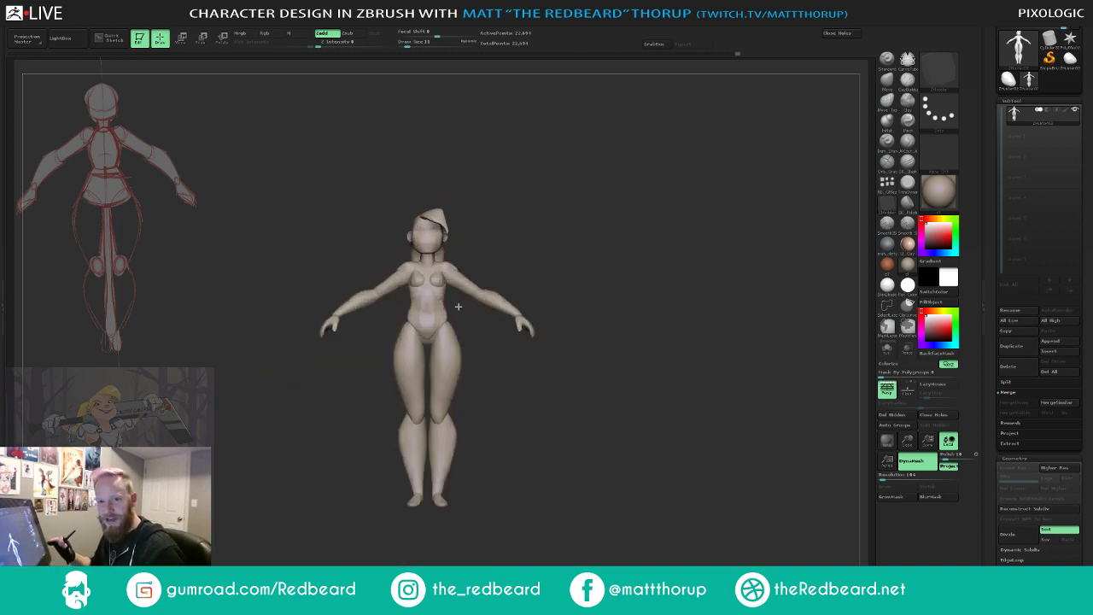
# - Check the figure's silhouette with a flat white material and switch it to the reddish-brown shaded material
pyautogui.click(907, 285)
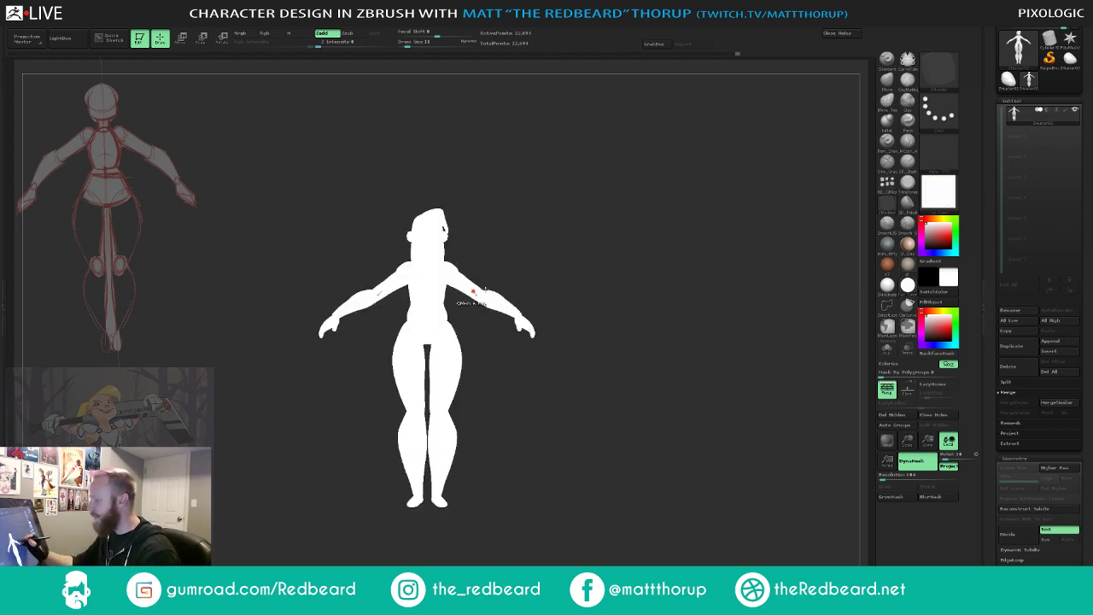
pyautogui.moveTo(557, 437); pyautogui.dragTo(725, 432)
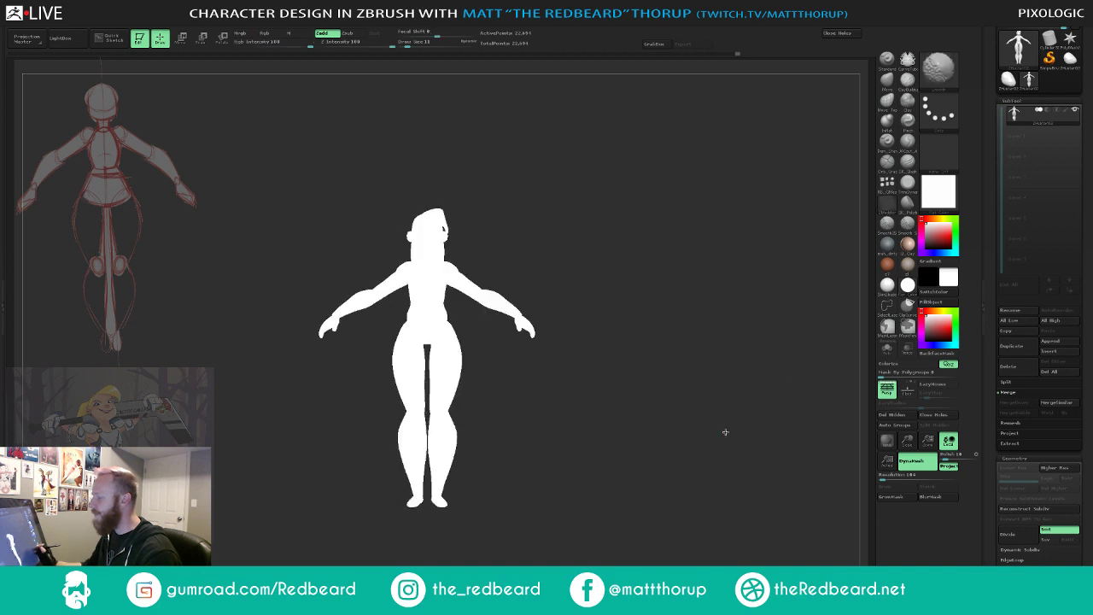
pyautogui.click(887, 264)
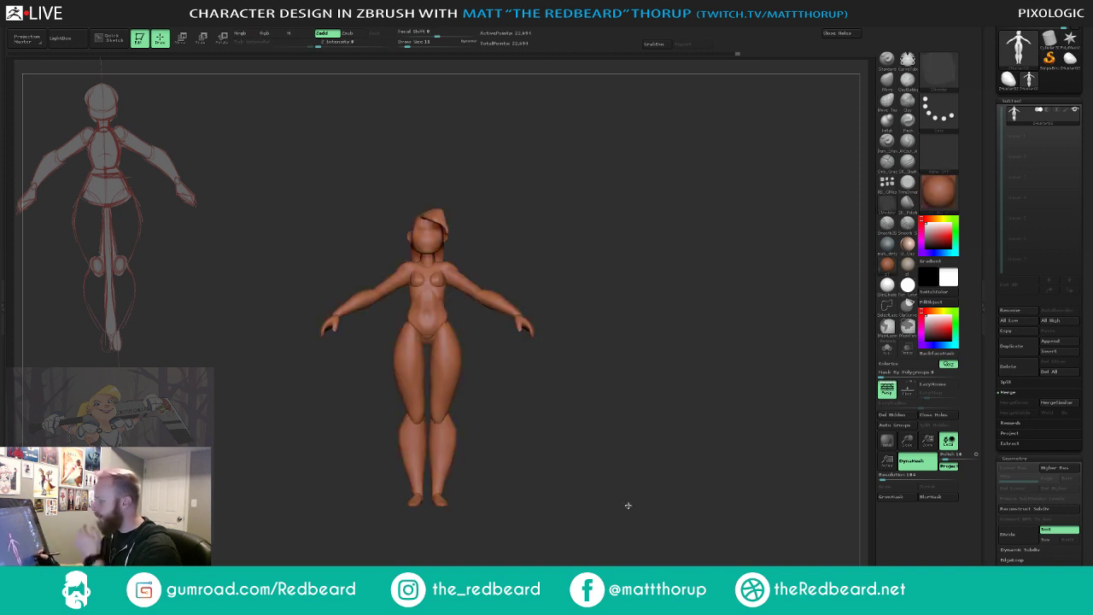
pyautogui.moveTo(628, 505); pyautogui.dragTo(602, 517)
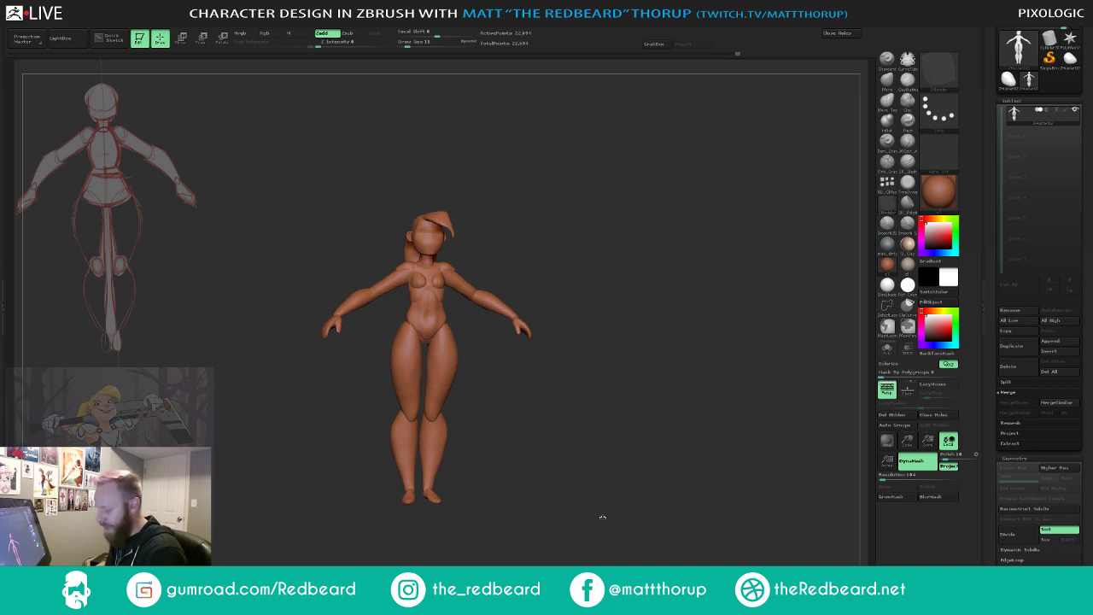
# - Select the ZombieHunter_TPose texture and toggle Spotlight editing of the reference images on and off
pyautogui.hotkey('shift', 'z')
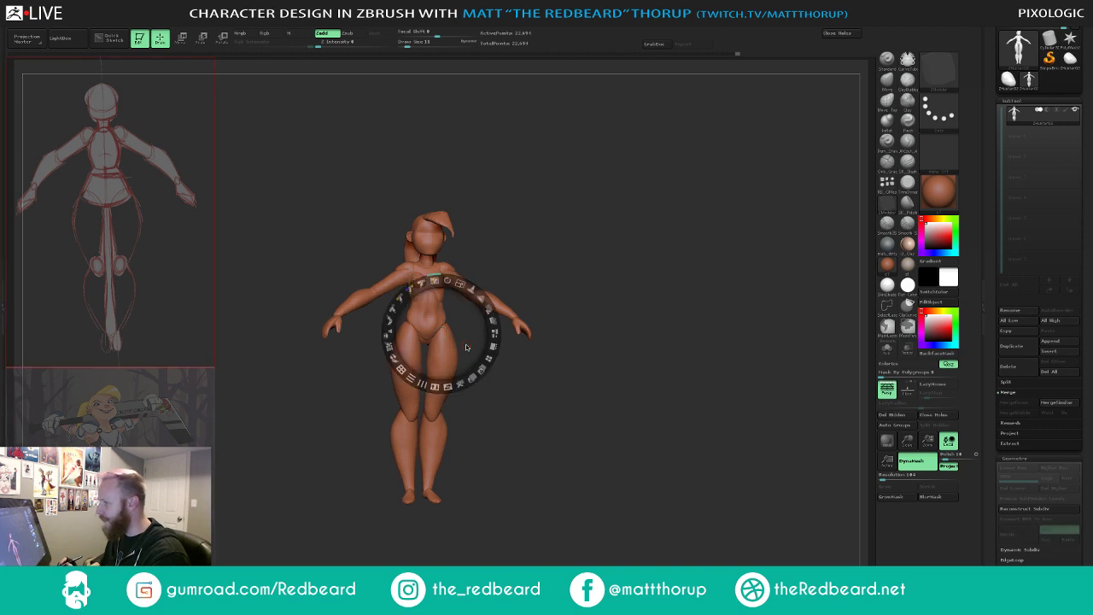
pyautogui.press('z')
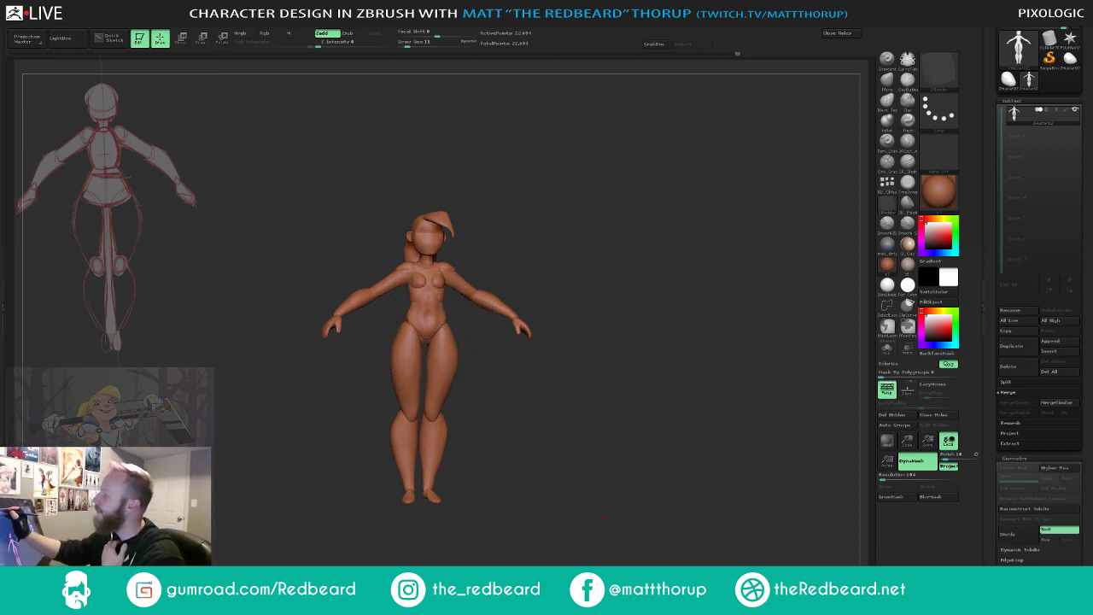
pyautogui.click(414, 23)
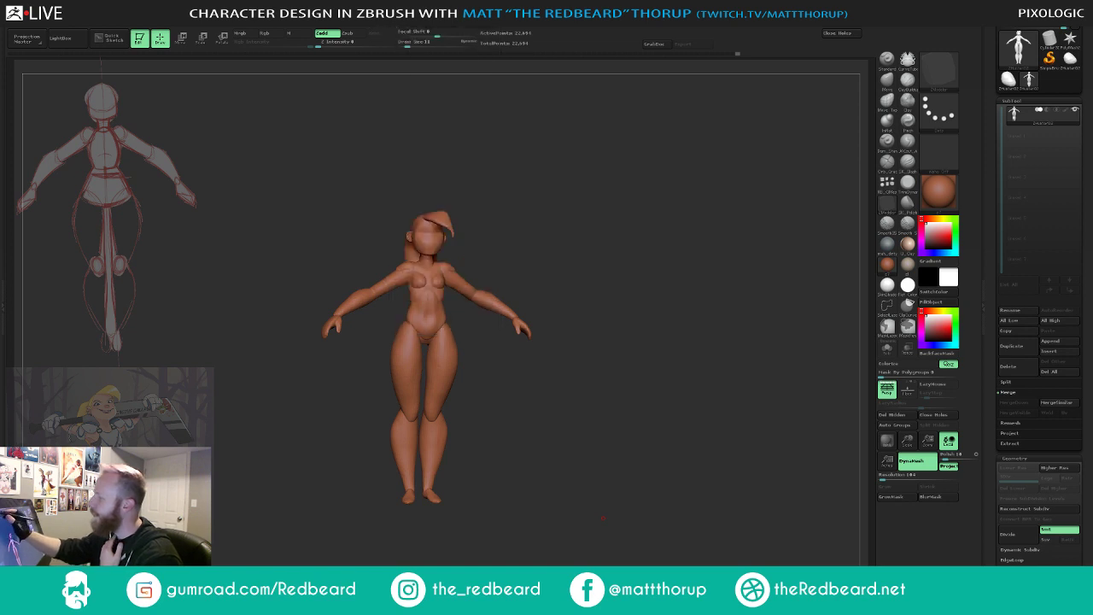
pyautogui.click(359, 20)
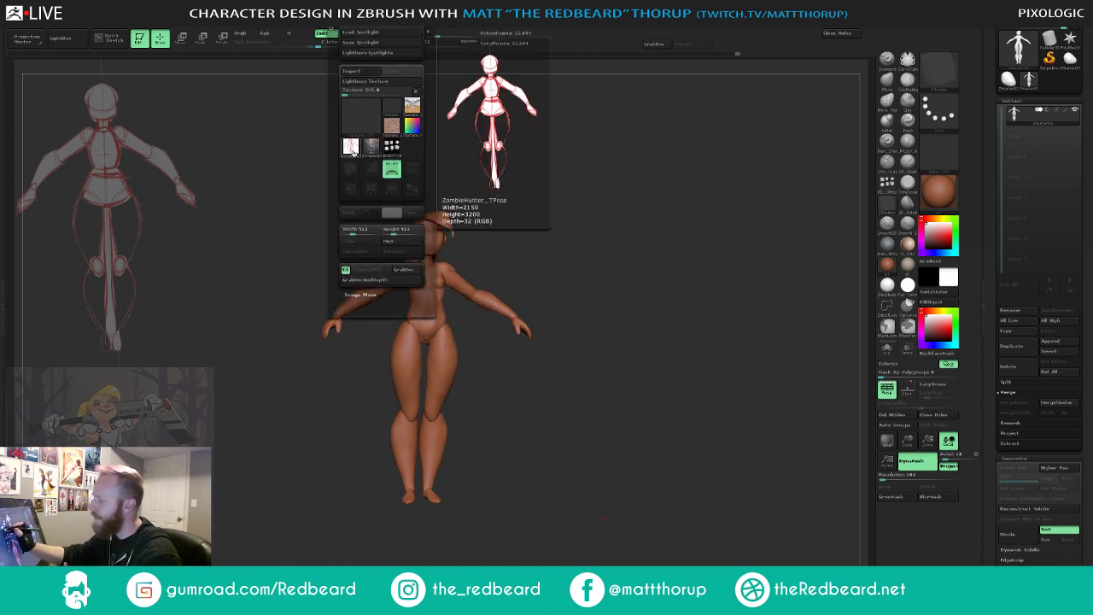
pyautogui.click(352, 151)
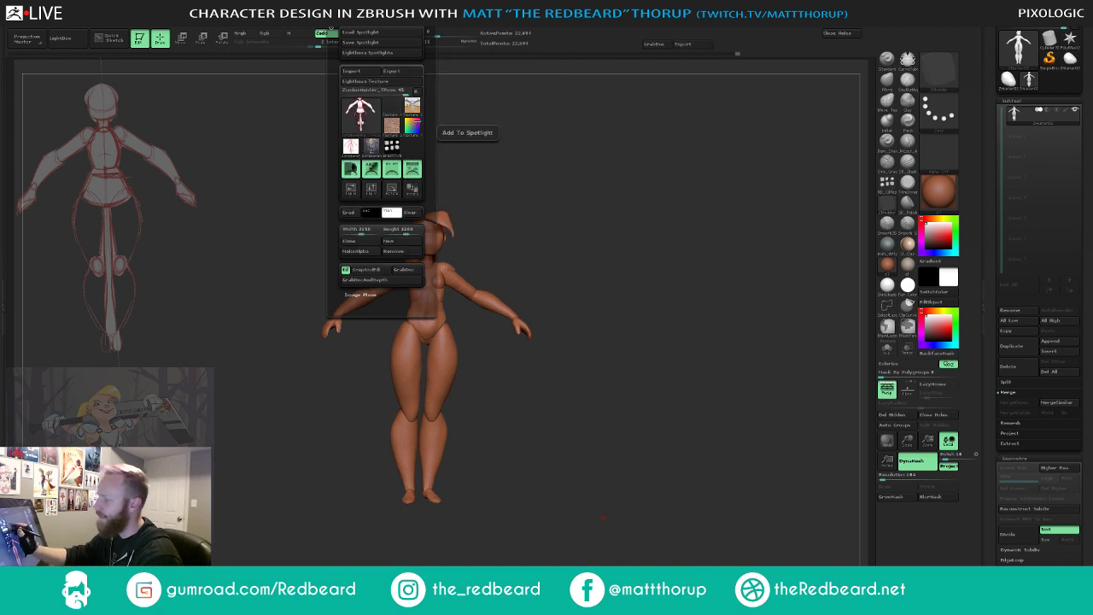
pyautogui.press('z')
pyautogui.press('z')
pyautogui.press('z')
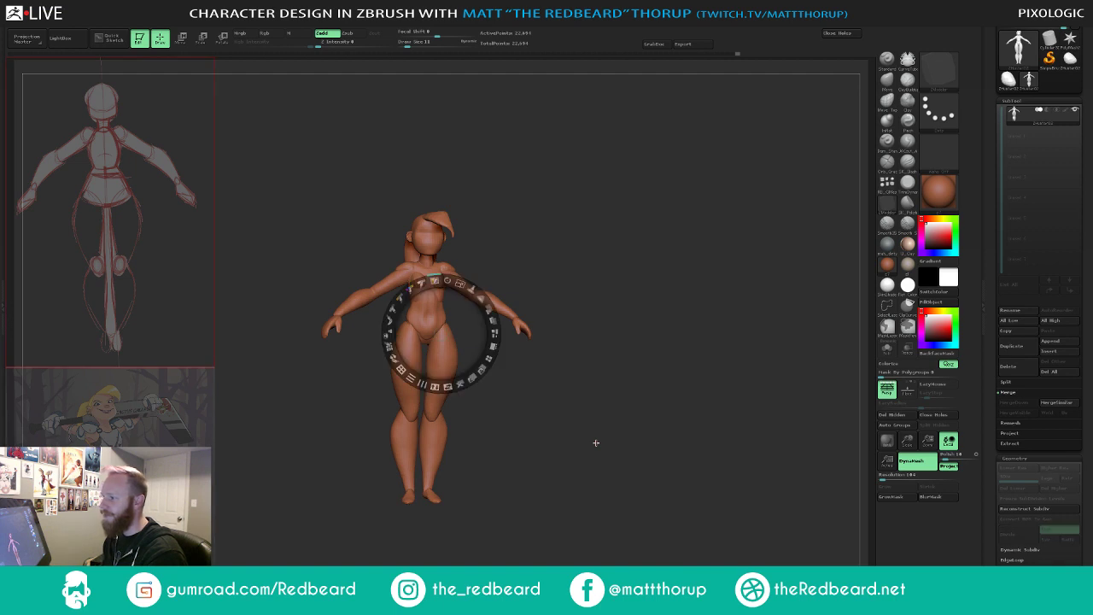
pyautogui.press('z')
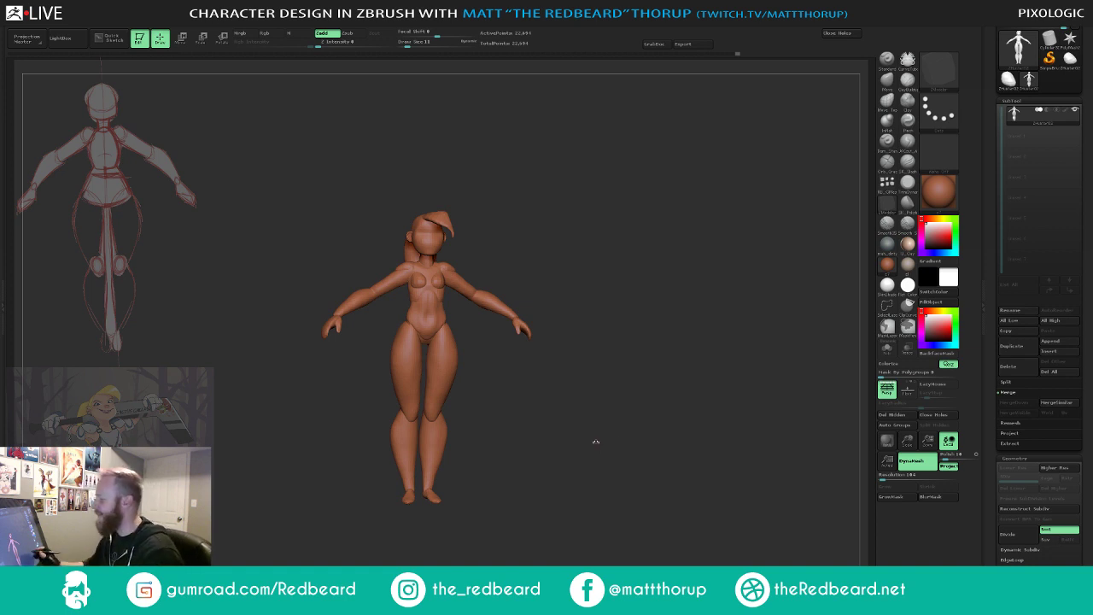
# - Turn the polygroup wireframe back on and regroup the figure's parts by topology continuity with Auto Groups
pyautogui.moveTo(592, 441); pyautogui.dragTo(632, 451)
pyautogui.moveTo(669, 483)
pyautogui.mouseDown()
pyautogui.moveTo(575, 463)
pyautogui.moveTo(732, 456)
pyautogui.moveTo(651, 457)
pyautogui.moveTo(718, 448)
pyautogui.mouseUp()
pyautogui.moveTo(748, 388); pyautogui.dragTo(720, 393)
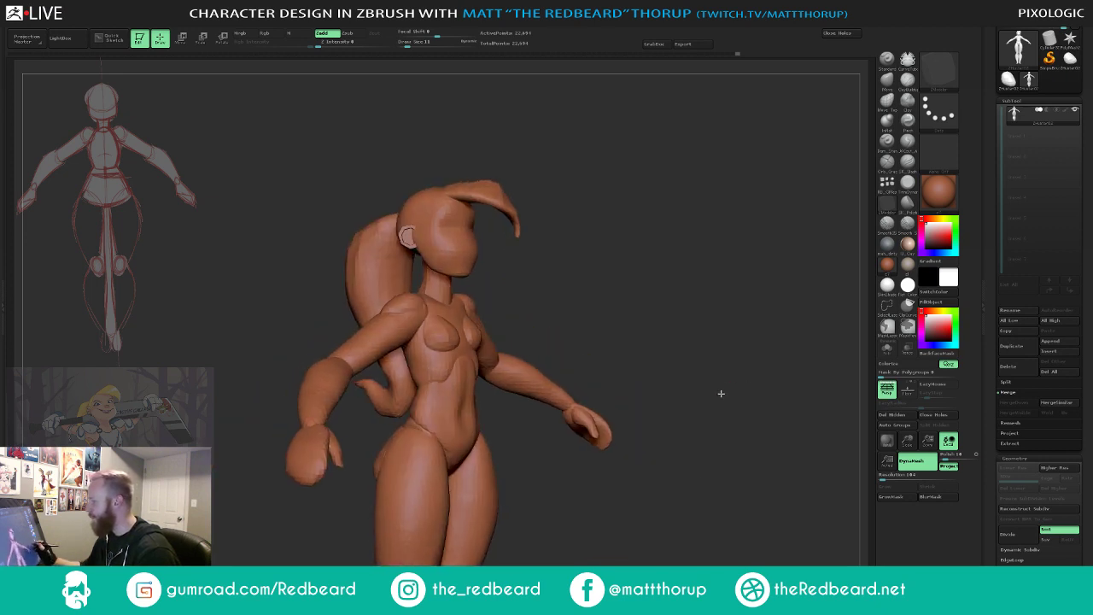
pyautogui.keyDown('alt'); pyautogui.moveTo(749, 449); pyautogui.dragTo(724, 390); pyautogui.keyUp('alt')
pyautogui.press('f')
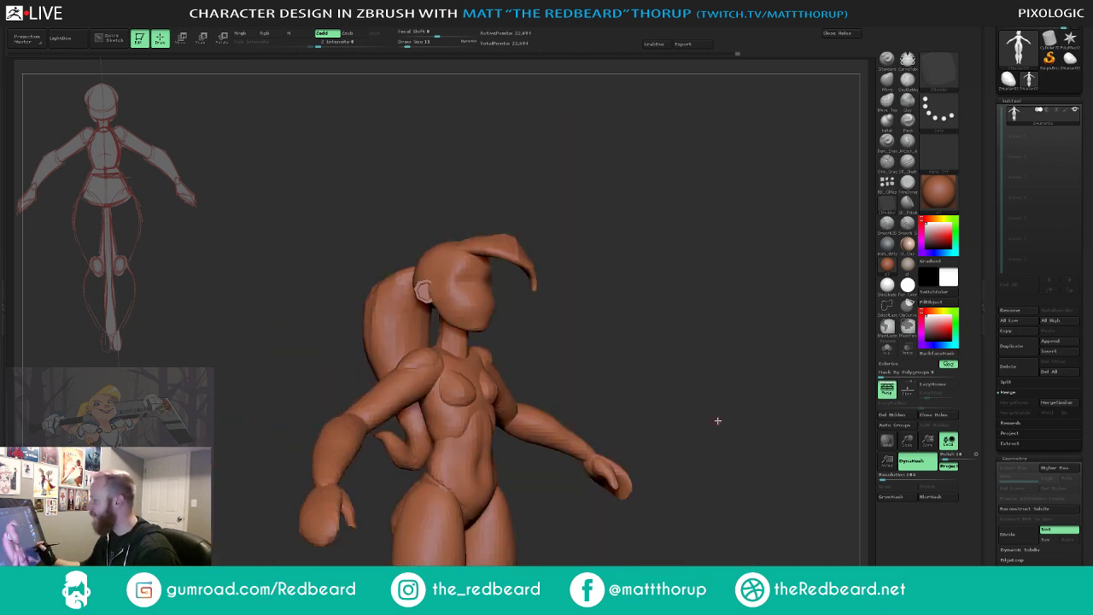
pyautogui.click(884, 350)
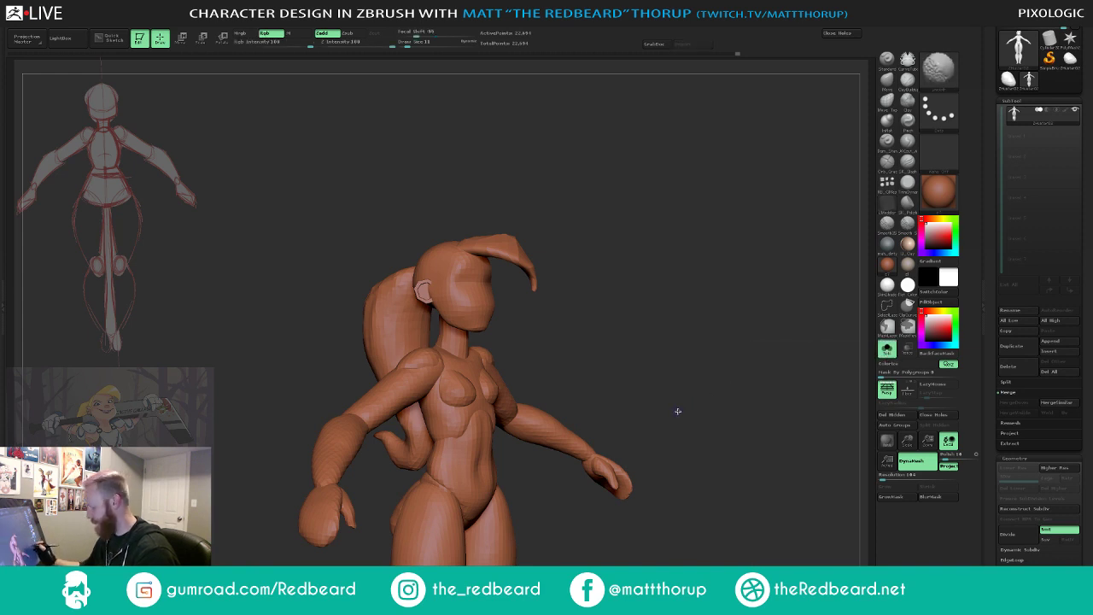
pyautogui.hotkey('shift', 'f')
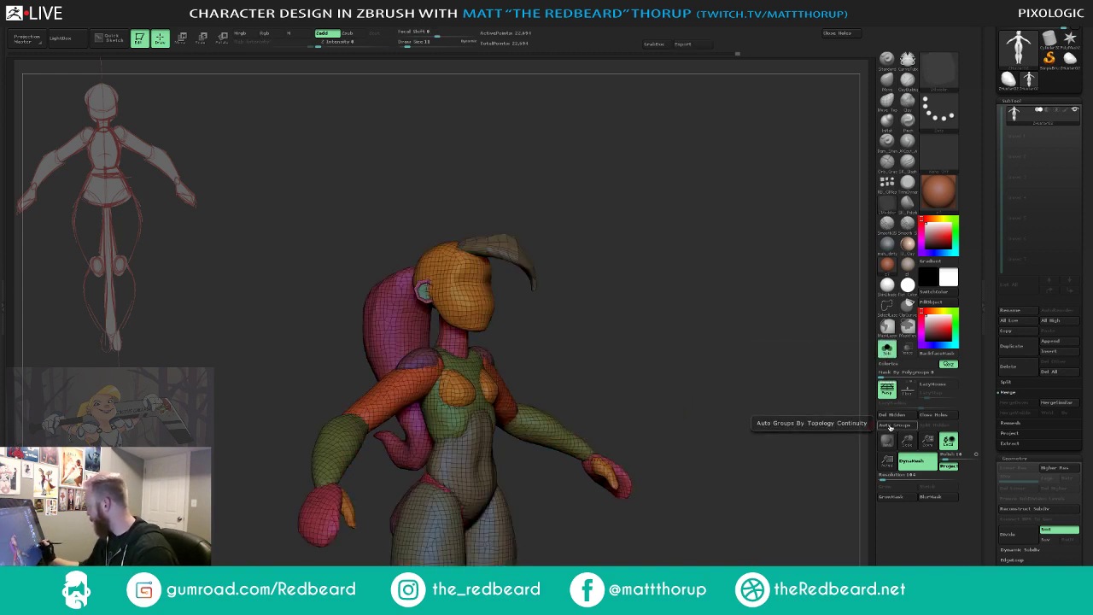
pyautogui.click(892, 425)
# - Isolate the ear disc to check its polygroup and show the rest of the character again
pyautogui.press('ctrl')
pyautogui.keyDown('ctrl'); pyautogui.keyDown('shift'); pyautogui.click(424, 292); pyautogui.keyUp('shift'); pyautogui.keyUp('ctrl')
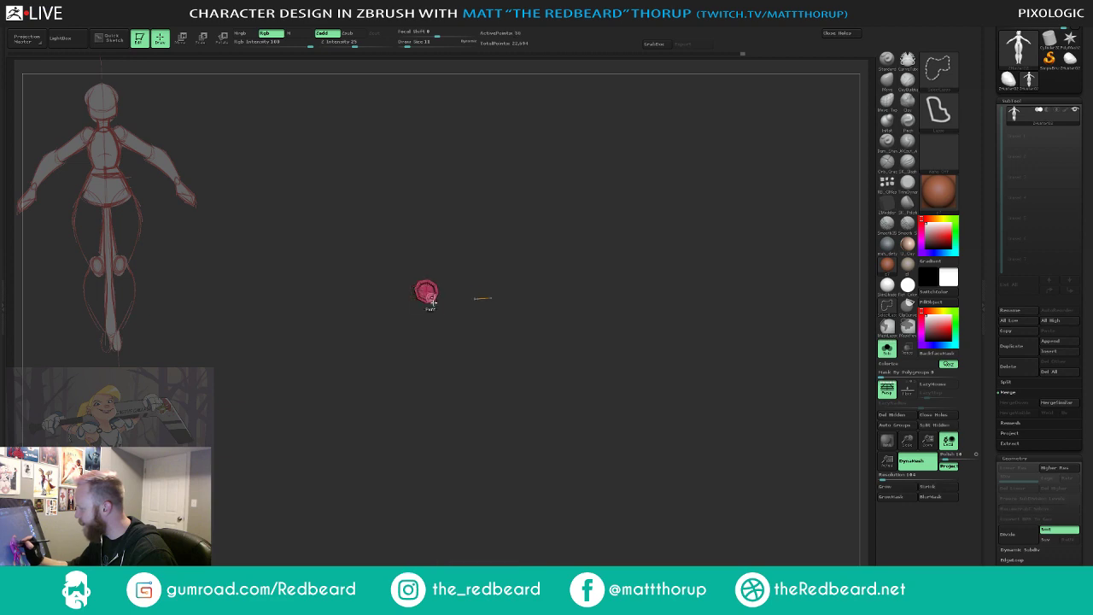
pyautogui.keyDown('ctrl'); pyautogui.keyDown('shift'); pyautogui.click(656, 340); pyautogui.keyUp('shift'); pyautogui.keyUp('ctrl')
pyautogui.moveTo(769, 352); pyautogui.dragTo(694, 348)
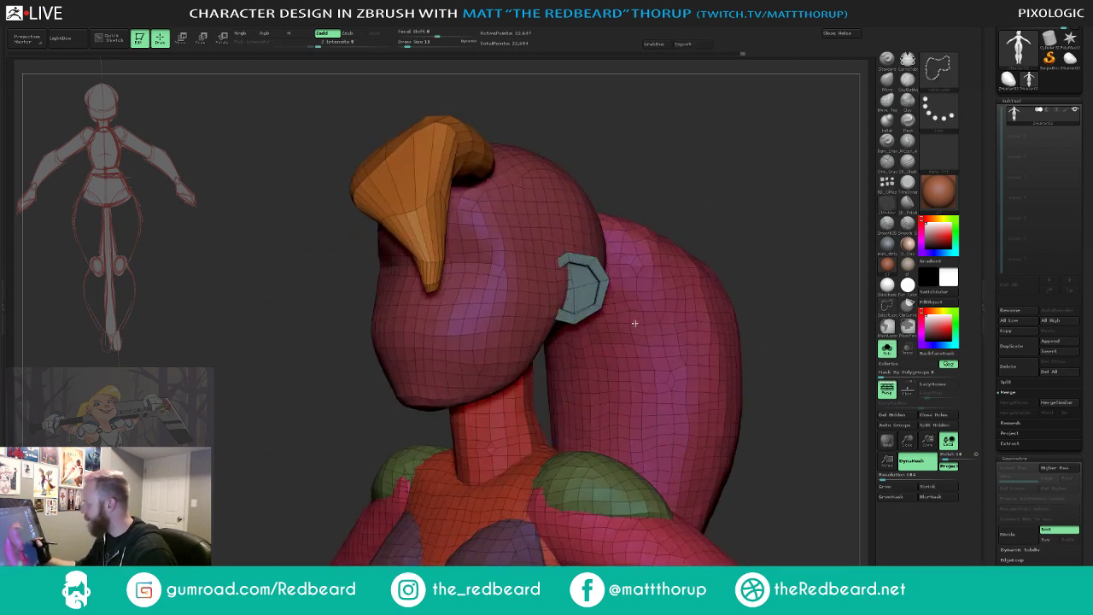
# - Isolate the two ear discs, assign them to a single polygroup and show the whole character again
pyautogui.keyDown('ctrl'); pyautogui.keyDown('shift'); pyautogui.click(577, 289); pyautogui.keyUp('shift'); pyautogui.keyUp('ctrl')
pyautogui.keyDown('ctrl'); pyautogui.keyDown('shift'); pyautogui.moveTo(714, 242); pyautogui.dragTo(758, 225); pyautogui.keyUp('shift'); pyautogui.keyUp('ctrl')
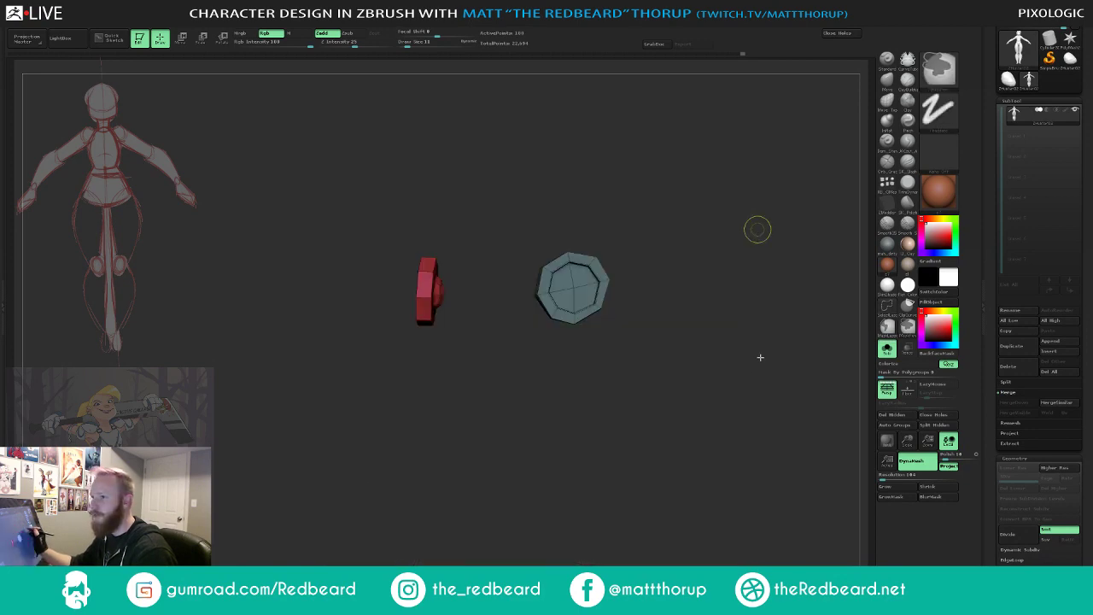
pyautogui.hotkey('ctrl', 'w')
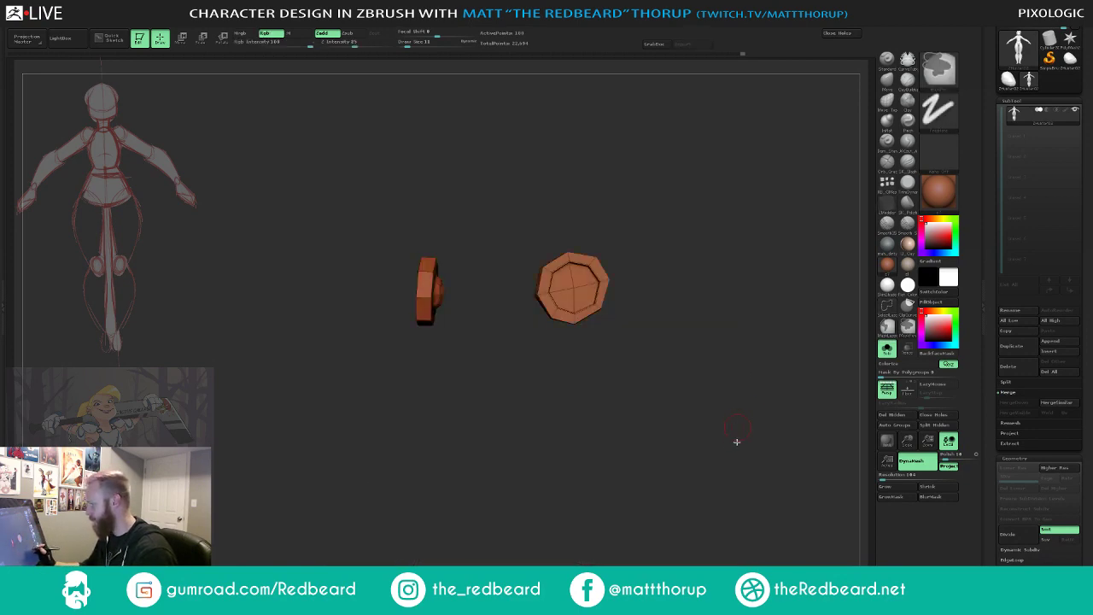
pyautogui.moveTo(737, 441)
pyautogui.mouseDown()
pyautogui.moveTo(749, 442)
pyautogui.moveTo(728, 447)
pyautogui.mouseUp()
pyautogui.keyDown('ctrl'); pyautogui.keyDown('shift'); pyautogui.click(725, 444); pyautogui.keyUp('shift'); pyautogui.keyUp('ctrl')
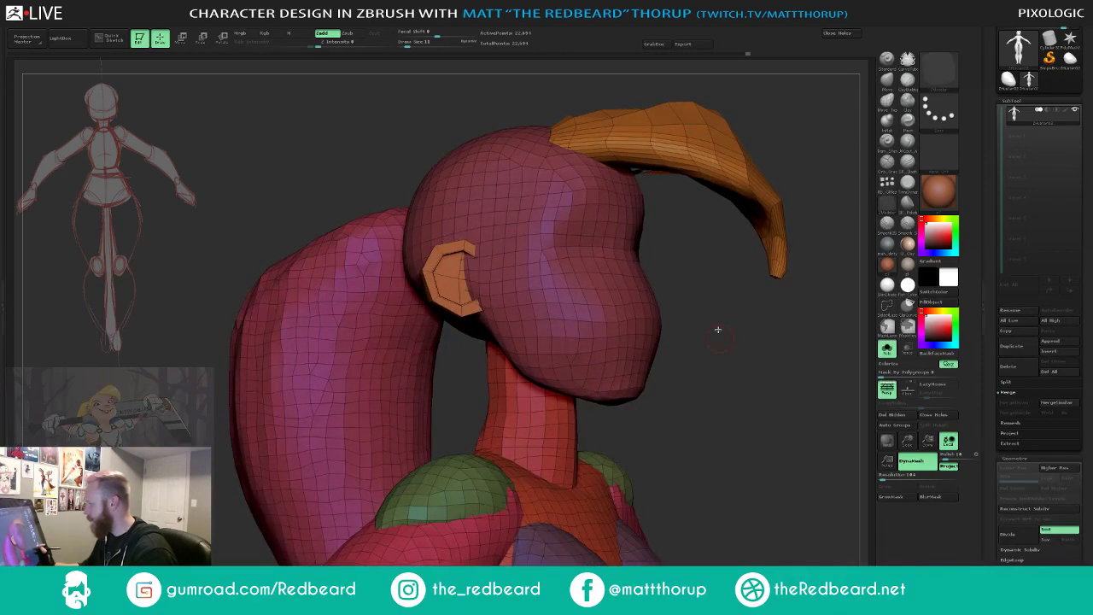
# - Isolate the ear discs and adjust the recessed face and rim of the disc with the Move brush
pyautogui.click(886, 81)
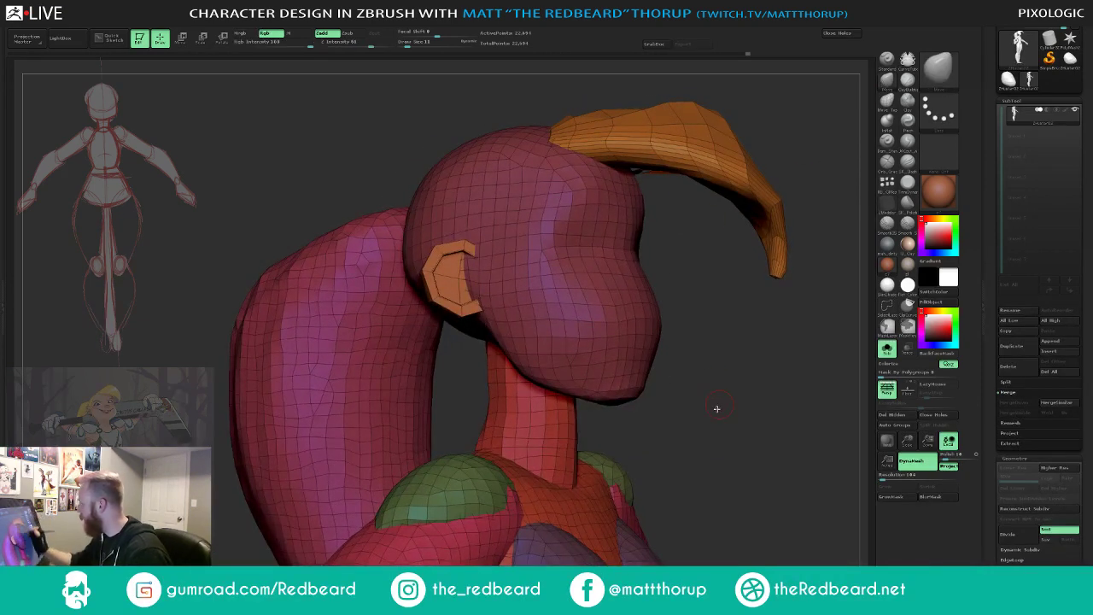
pyautogui.moveTo(718, 409); pyautogui.dragTo(702, 417)
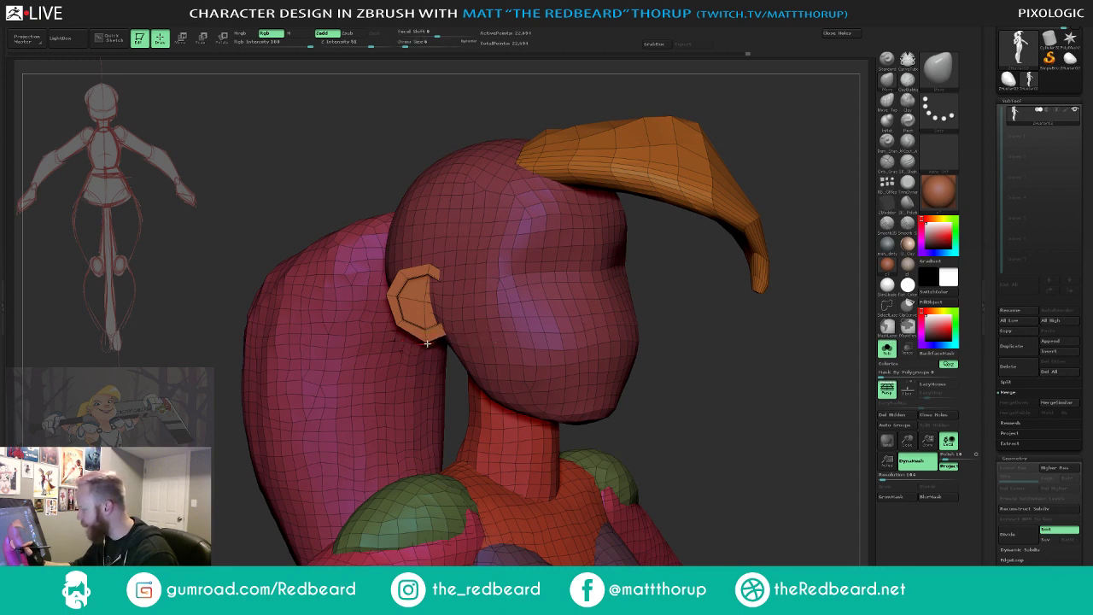
pyautogui.keyDown('ctrl'); pyautogui.keyDown('shift'); pyautogui.click(425, 332); pyautogui.keyUp('shift'); pyautogui.keyUp('ctrl')
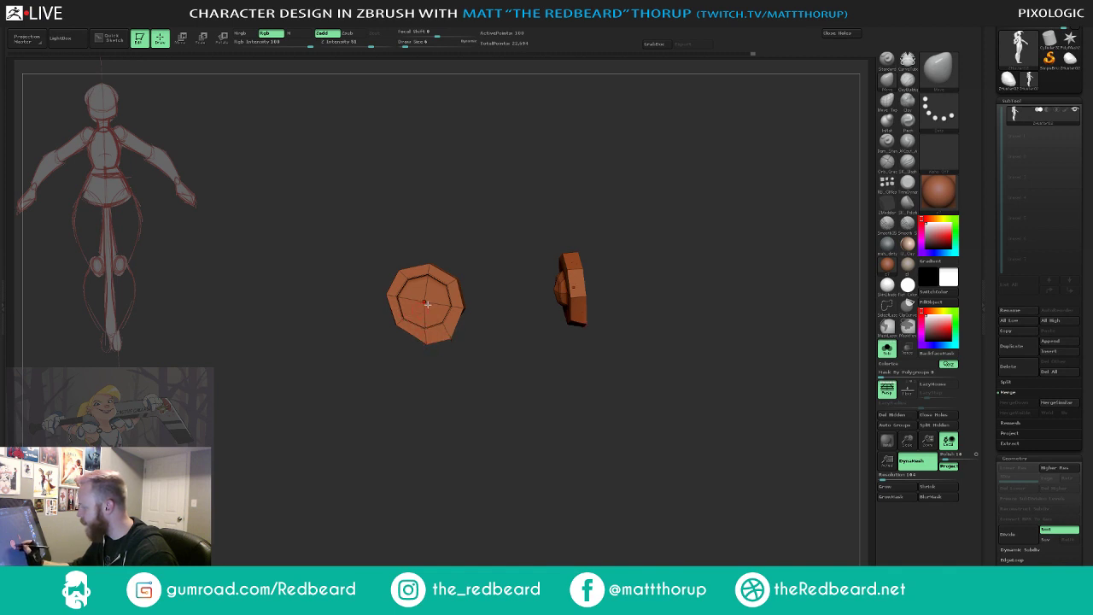
pyautogui.moveTo(496, 295); pyautogui.dragTo(512, 315)
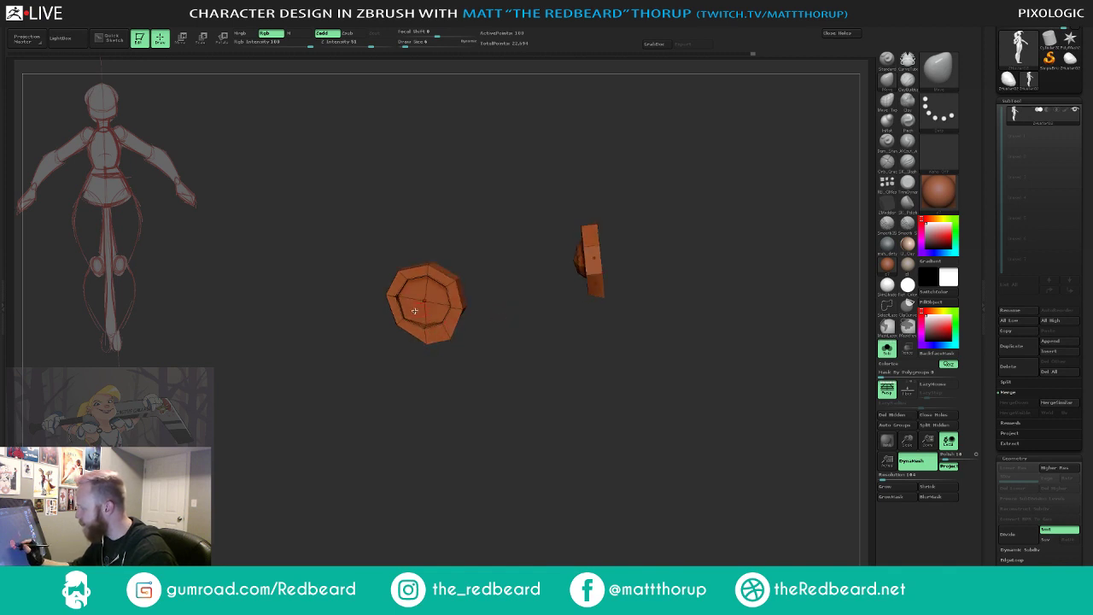
pyautogui.moveTo(500, 317); pyautogui.dragTo(455, 316)
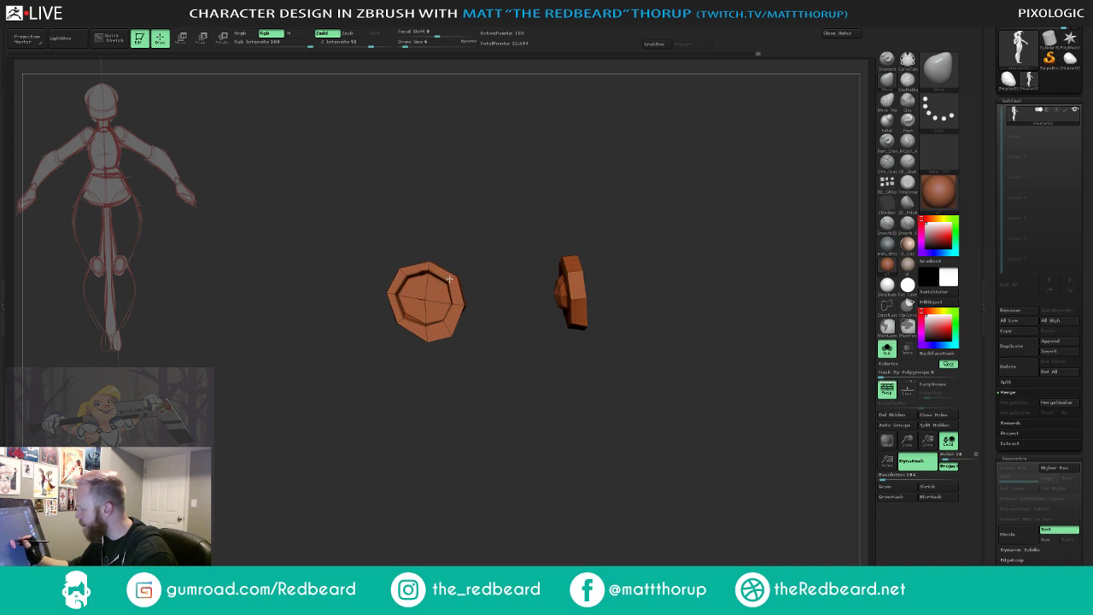
pyautogui.moveTo(456, 306); pyautogui.dragTo(459, 307)
pyautogui.moveTo(502, 364)
pyautogui.mouseDown()
pyautogui.moveTo(504, 403)
pyautogui.moveTo(566, 430)
pyautogui.moveTo(624, 490)
pyautogui.moveTo(527, 383)
pyautogui.mouseUp()
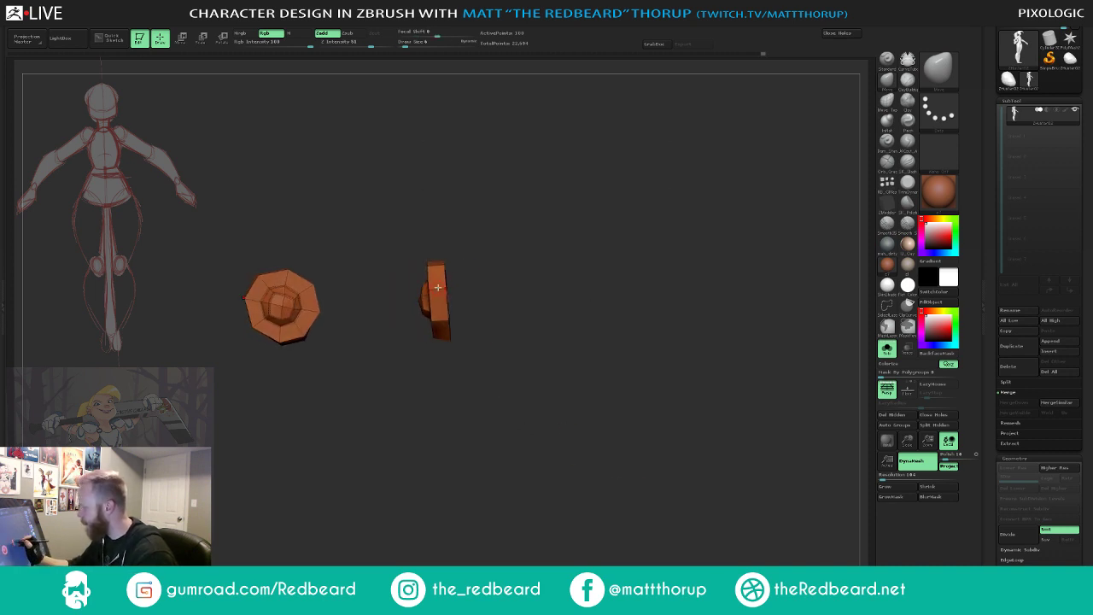
# - Refine the ear discs' side profile with the Move brush, then show the full figure without the polygroup wireframe
pyautogui.moveTo(431, 289)
pyautogui.mouseDown()
pyautogui.moveTo(442, 287)
pyautogui.moveTo(440, 266)
pyautogui.mouseUp()
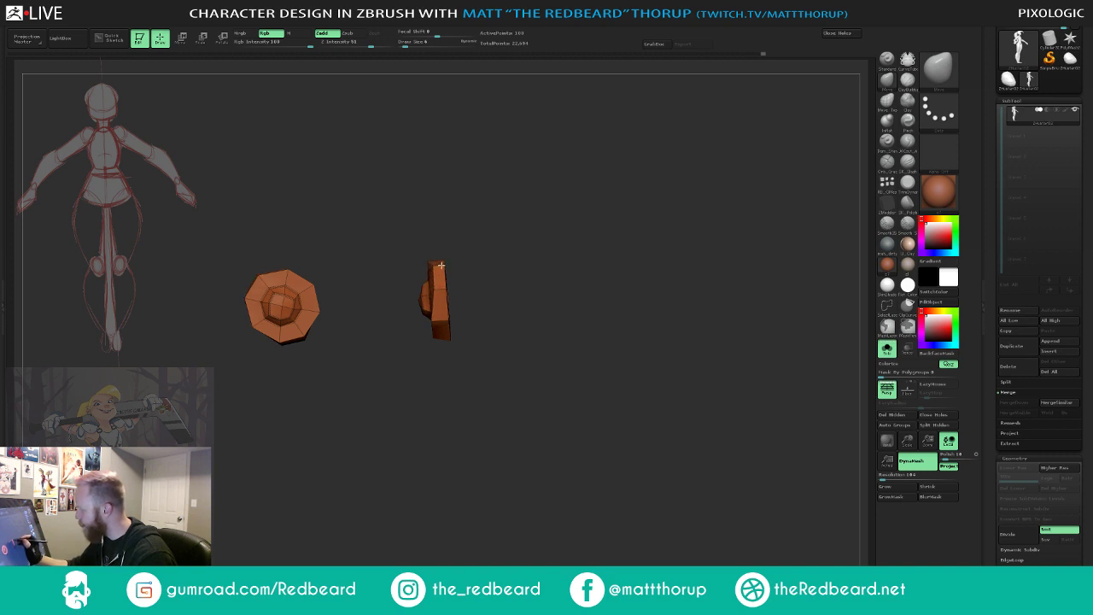
pyautogui.moveTo(432, 322)
pyautogui.mouseDown()
pyautogui.moveTo(473, 282)
pyautogui.moveTo(474, 237)
pyautogui.moveTo(472, 256)
pyautogui.moveTo(444, 243)
pyautogui.moveTo(434, 259)
pyautogui.moveTo(443, 279)
pyautogui.moveTo(407, 288)
pyautogui.moveTo(454, 310)
pyautogui.moveTo(467, 246)
pyautogui.mouseUp()
pyautogui.press('s')
pyautogui.press('s')
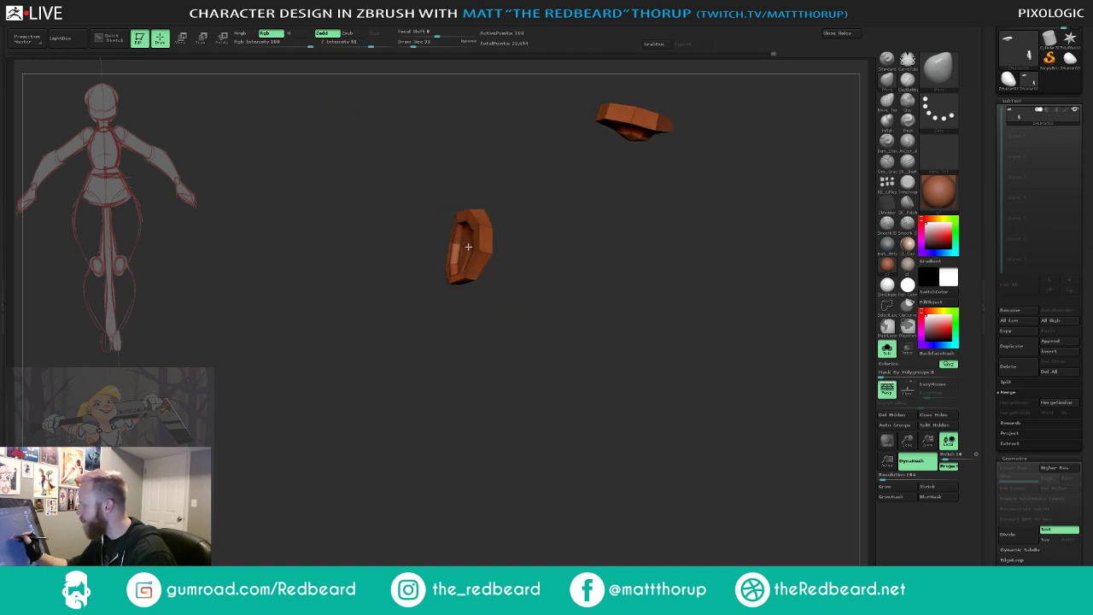
pyautogui.moveTo(559, 336)
pyautogui.mouseDown()
pyautogui.moveTo(625, 407)
pyautogui.moveTo(555, 419)
pyautogui.moveTo(627, 488)
pyautogui.moveTo(735, 435)
pyautogui.moveTo(681, 383)
pyautogui.moveTo(737, 385)
pyautogui.moveTo(656, 440)
pyautogui.moveTo(651, 471)
pyautogui.moveTo(663, 486)
pyautogui.mouseUp()
pyautogui.keyDown('ctrl'); pyautogui.keyDown('shift'); pyautogui.click(772, 418); pyautogui.keyUp('shift'); pyautogui.keyUp('ctrl')
pyautogui.hotkey('shift', 'f')
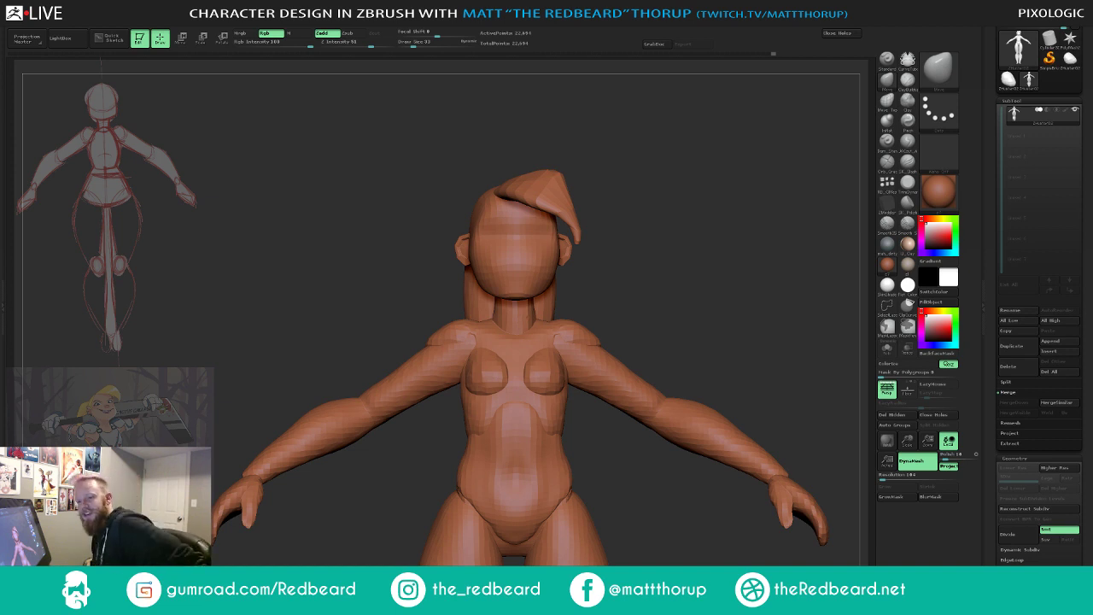
# - Mask every part of the character except the head
pyautogui.moveTo(627, 480)
pyautogui.mouseDown()
pyautogui.moveTo(690, 483)
pyautogui.moveTo(703, 452)
pyautogui.moveTo(712, 468)
pyautogui.moveTo(651, 393)
pyautogui.mouseUp()
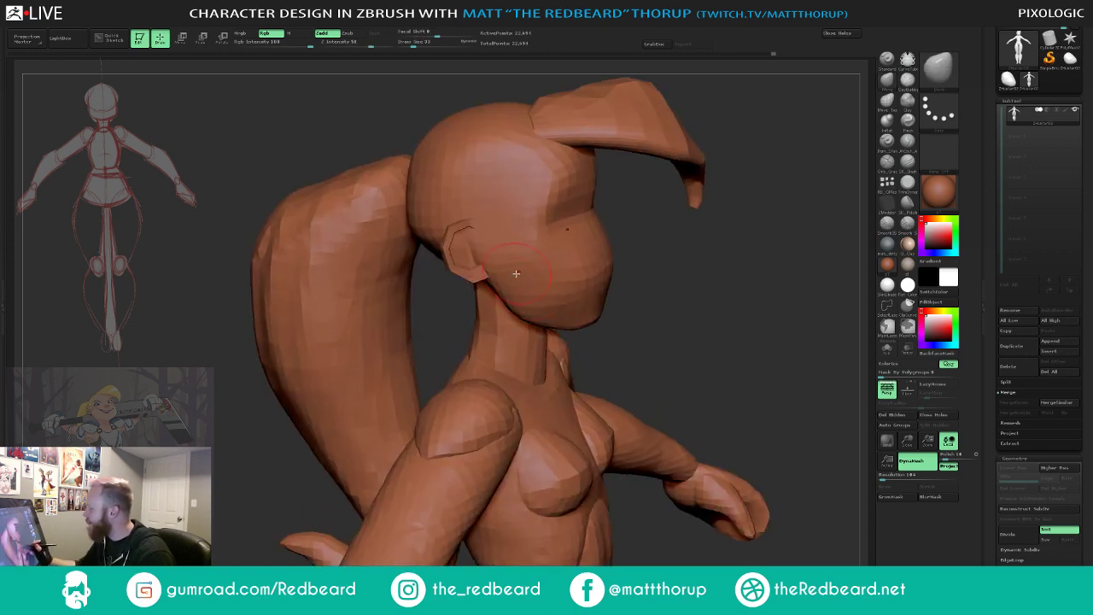
pyautogui.keyDown('ctrl'); pyautogui.keyDown('shift'); pyautogui.click(516, 263); pyautogui.keyUp('shift'); pyautogui.keyUp('ctrl')
pyautogui.keyDown('ctrl'); pyautogui.click(664, 290); pyautogui.keyUp('ctrl')
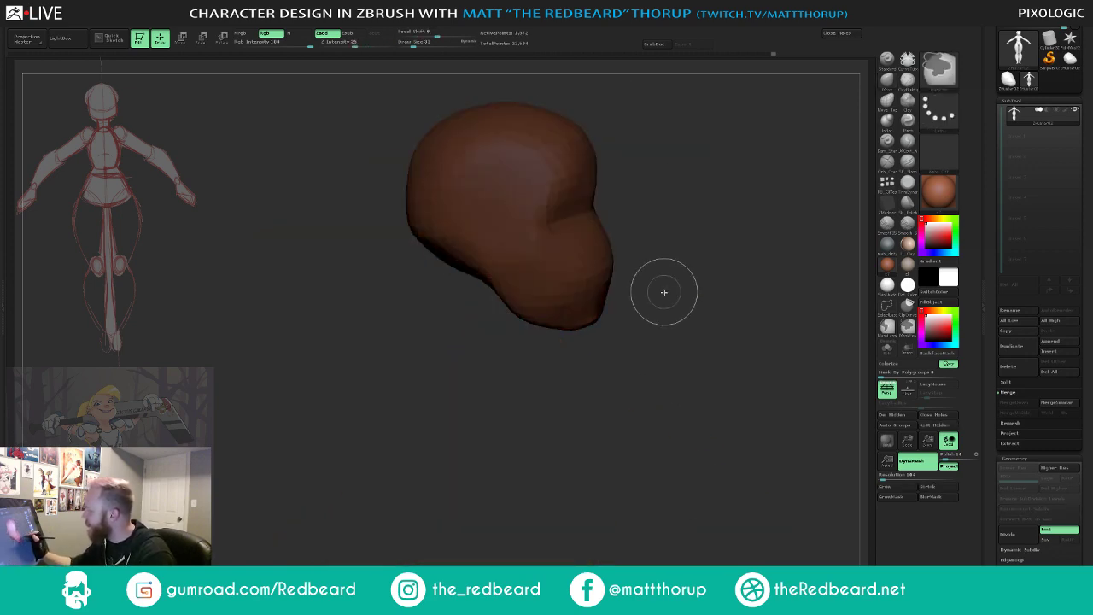
pyautogui.keyDown('ctrl'); pyautogui.keyDown('shift'); pyautogui.click(663, 290); pyautogui.keyUp('shift'); pyautogui.keyUp('ctrl')
pyautogui.keyDown('ctrl'); pyautogui.click(668, 295); pyautogui.keyUp('ctrl')
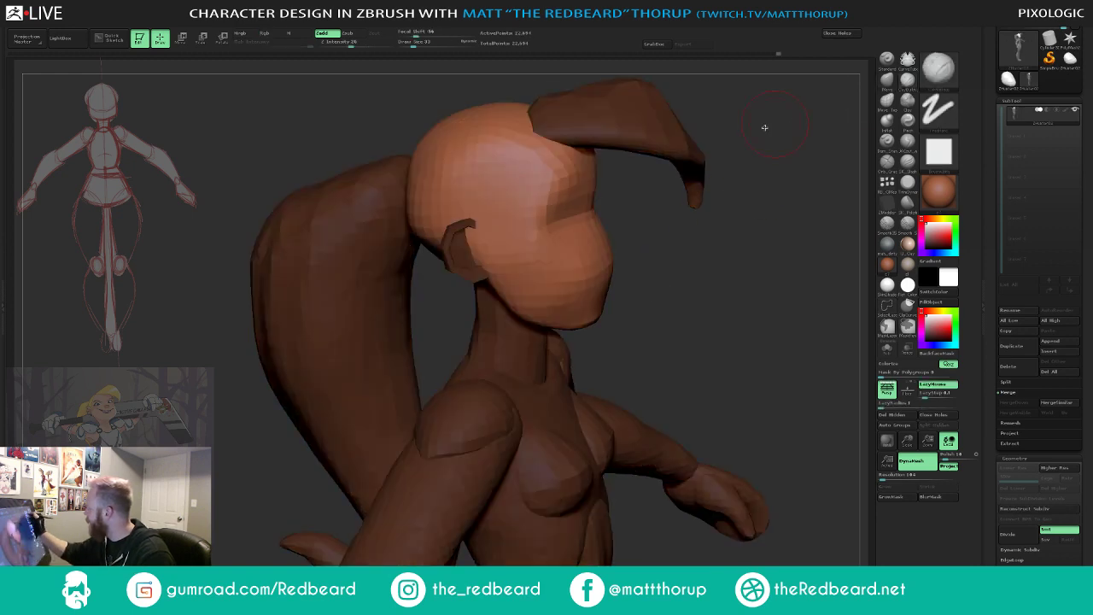
# - Sculpt and smooth the unmasked head surface inside the ear opening with a small brush, and clear the mask
pyautogui.press('s')
pyautogui.moveTo(470, 240); pyautogui.dragTo(464, 239)
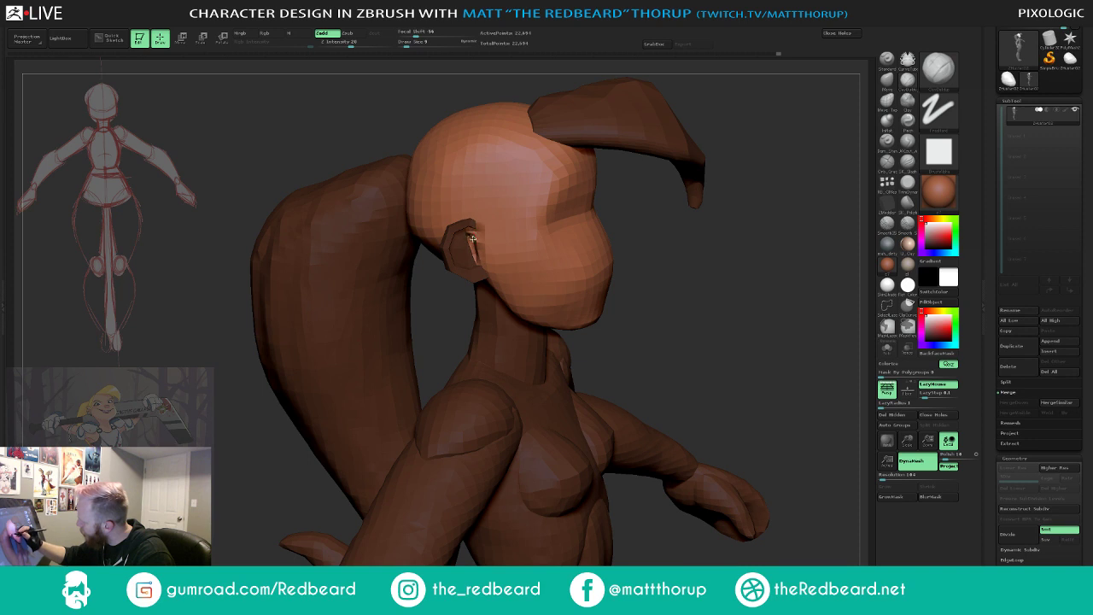
pyautogui.moveTo(472, 239)
pyautogui.mouseDown()
pyautogui.moveTo(472, 256)
pyautogui.moveTo(485, 258)
pyautogui.mouseUp()
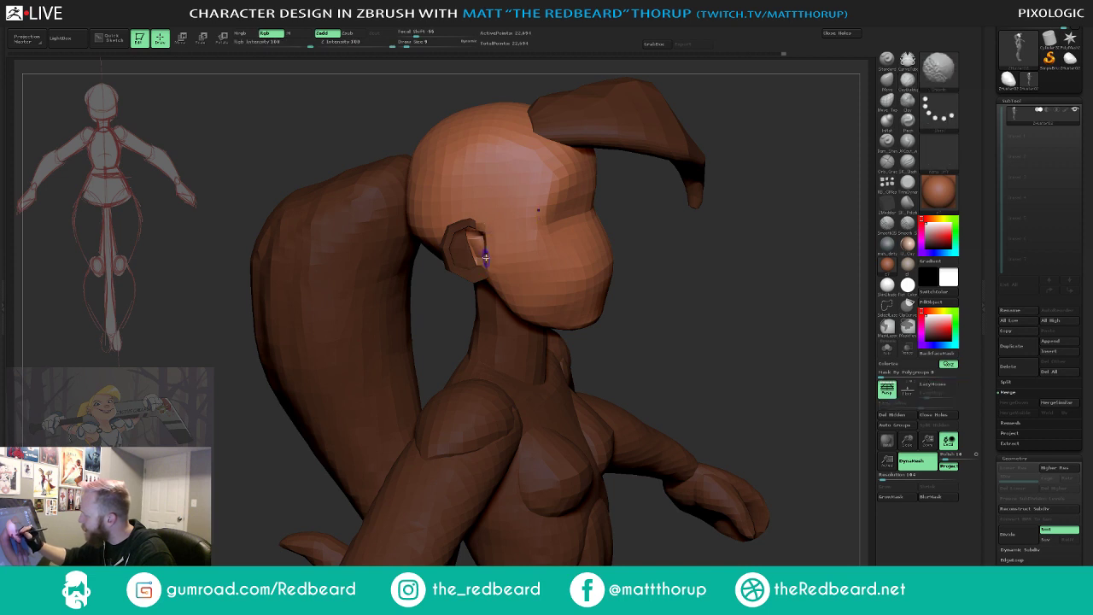
pyautogui.moveTo(792, 392)
pyautogui.mouseDown()
pyautogui.moveTo(708, 366)
pyautogui.moveTo(729, 384)
pyautogui.moveTo(711, 379)
pyautogui.mouseUp()
pyautogui.moveTo(686, 479)
pyautogui.mouseDown()
pyautogui.moveTo(701, 492)
pyautogui.moveTo(588, 464)
pyautogui.moveTo(578, 476)
pyautogui.moveTo(585, 468)
pyautogui.moveTo(628, 495)
pyautogui.moveTo(731, 497)
pyautogui.mouseUp()
pyautogui.moveTo(761, 405)
pyautogui.mouseDown()
pyautogui.moveTo(723, 402)
pyautogui.moveTo(718, 434)
pyautogui.moveTo(737, 466)
pyautogui.moveTo(656, 454)
pyautogui.moveTo(590, 483)
pyautogui.moveTo(657, 535)
pyautogui.moveTo(632, 475)
pyautogui.moveTo(678, 484)
pyautogui.moveTo(667, 482)
pyautogui.mouseUp()
# - Brighten the Spotlight references and enlarge the coloured zombie hunter illustration beside the figure, then leave Spotlight editing
pyautogui.hotkey('shift', 'z')
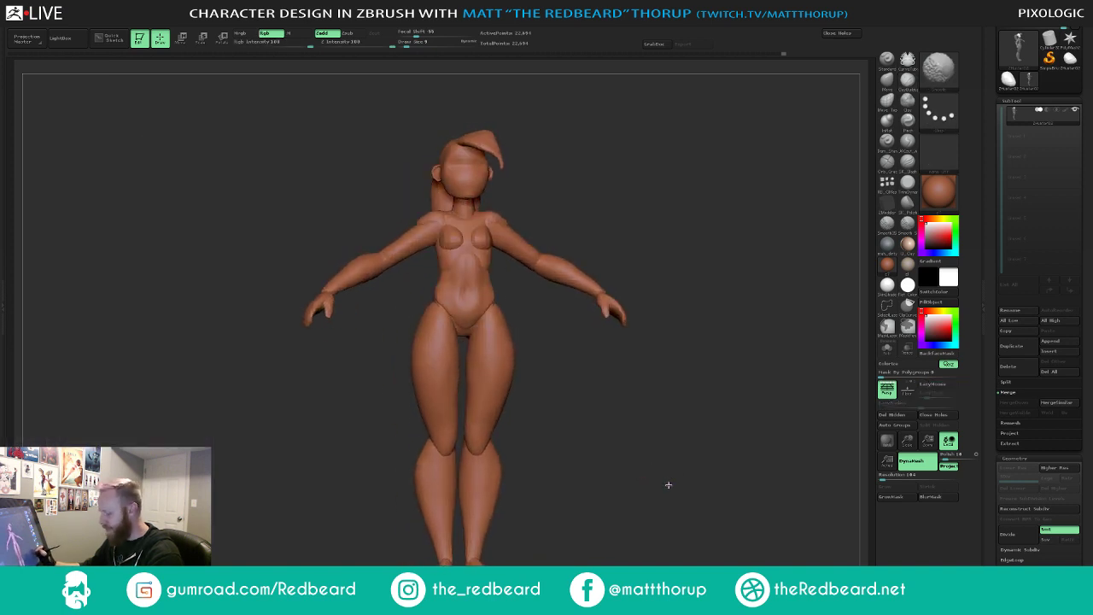
pyautogui.hotkey('shift', 'z')
pyautogui.press('z')
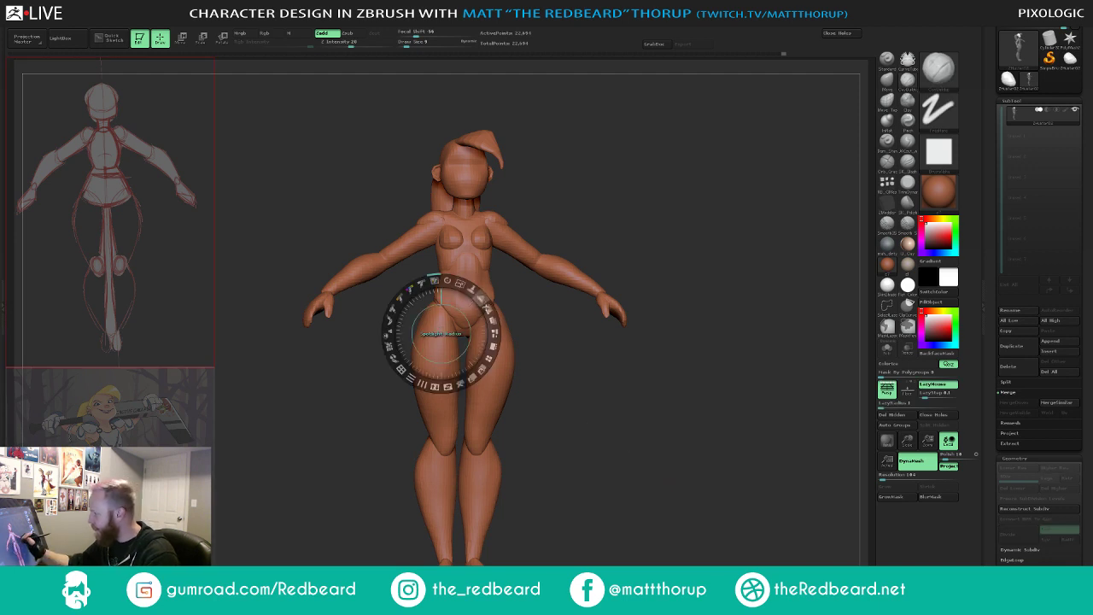
pyautogui.moveTo(485, 307); pyautogui.dragTo(490, 350)
pyautogui.click(191, 448)
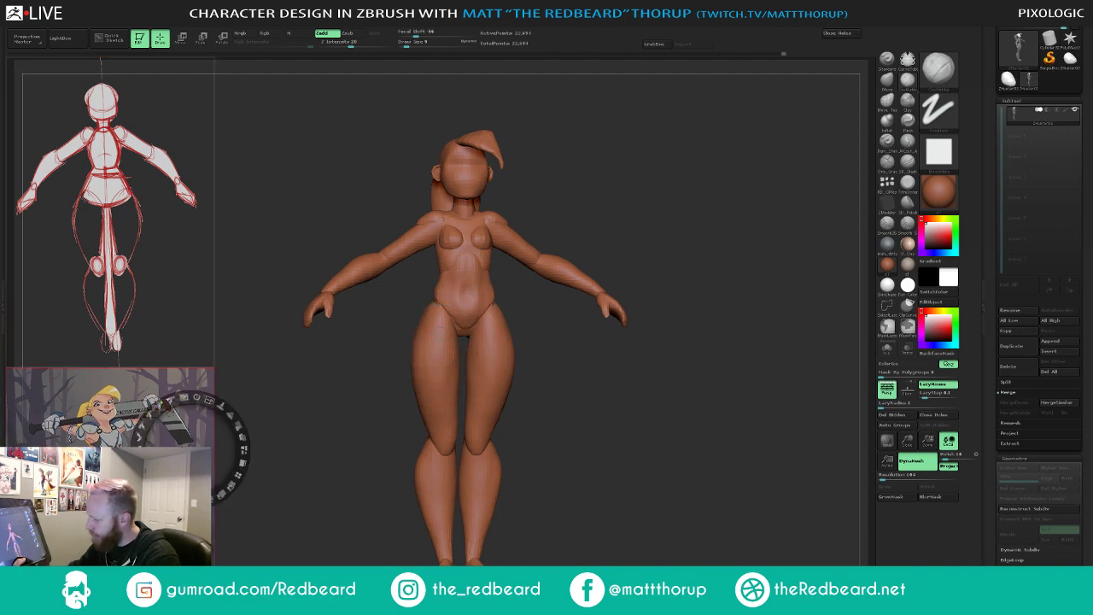
pyautogui.click(245, 462)
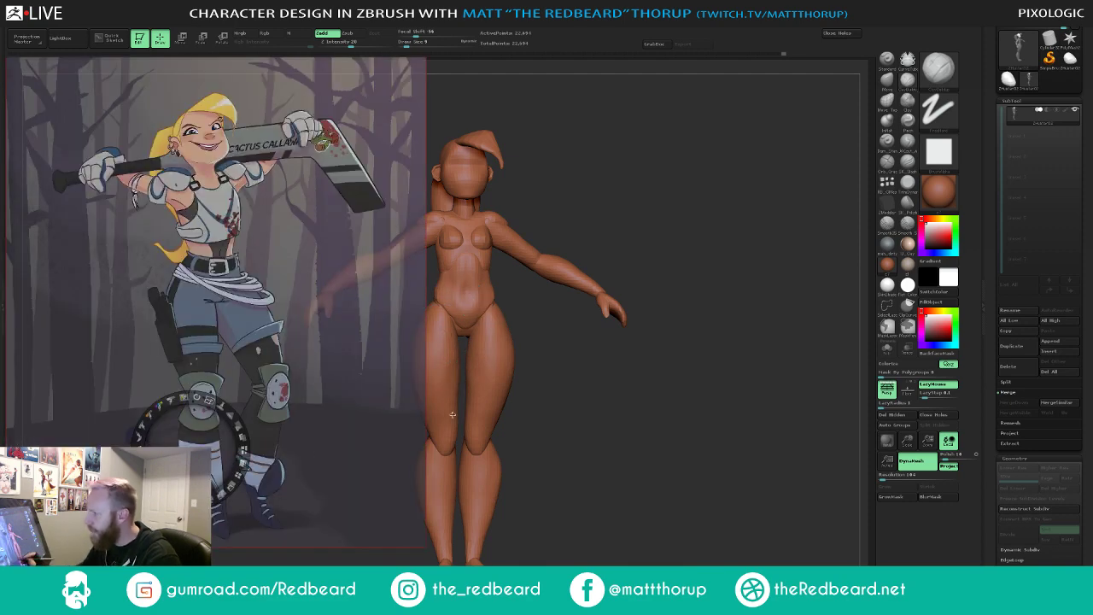
pyautogui.moveTo(684, 489)
pyautogui.mouseDown()
pyautogui.moveTo(789, 456)
pyautogui.moveTo(798, 469)
pyautogui.moveTo(749, 454)
pyautogui.moveTo(854, 458)
pyautogui.moveTo(749, 454)
pyautogui.moveTo(717, 500)
pyautogui.moveTo(729, 478)
pyautogui.moveTo(754, 495)
pyautogui.moveTo(737, 417)
pyautogui.moveTo(759, 432)
pyautogui.moveTo(760, 465)
pyautogui.moveTo(782, 464)
pyautogui.moveTo(742, 460)
pyautogui.mouseUp()
pyautogui.press('z')
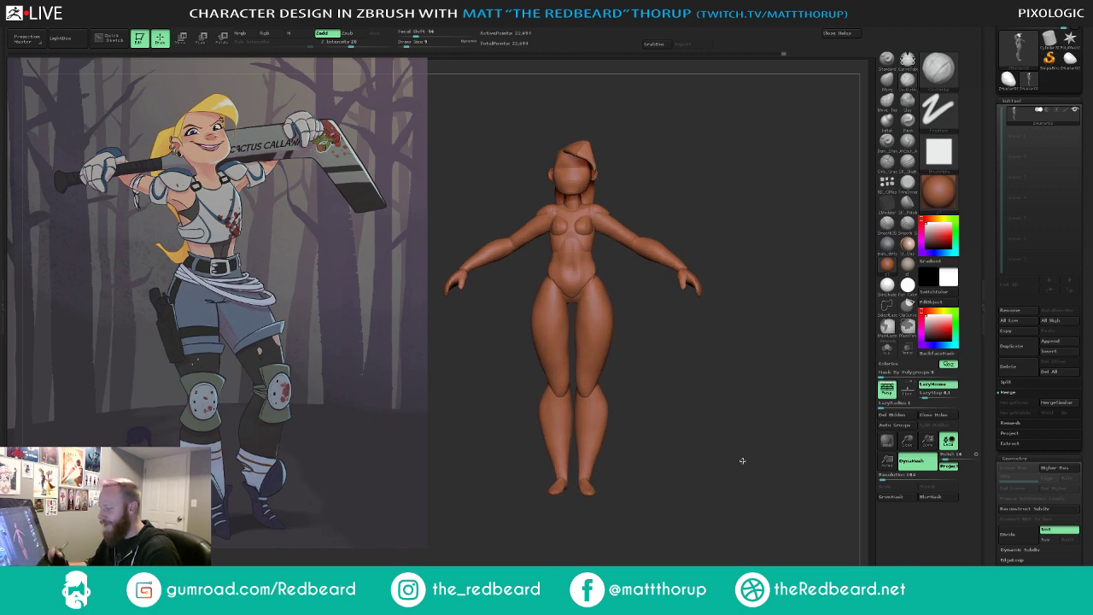